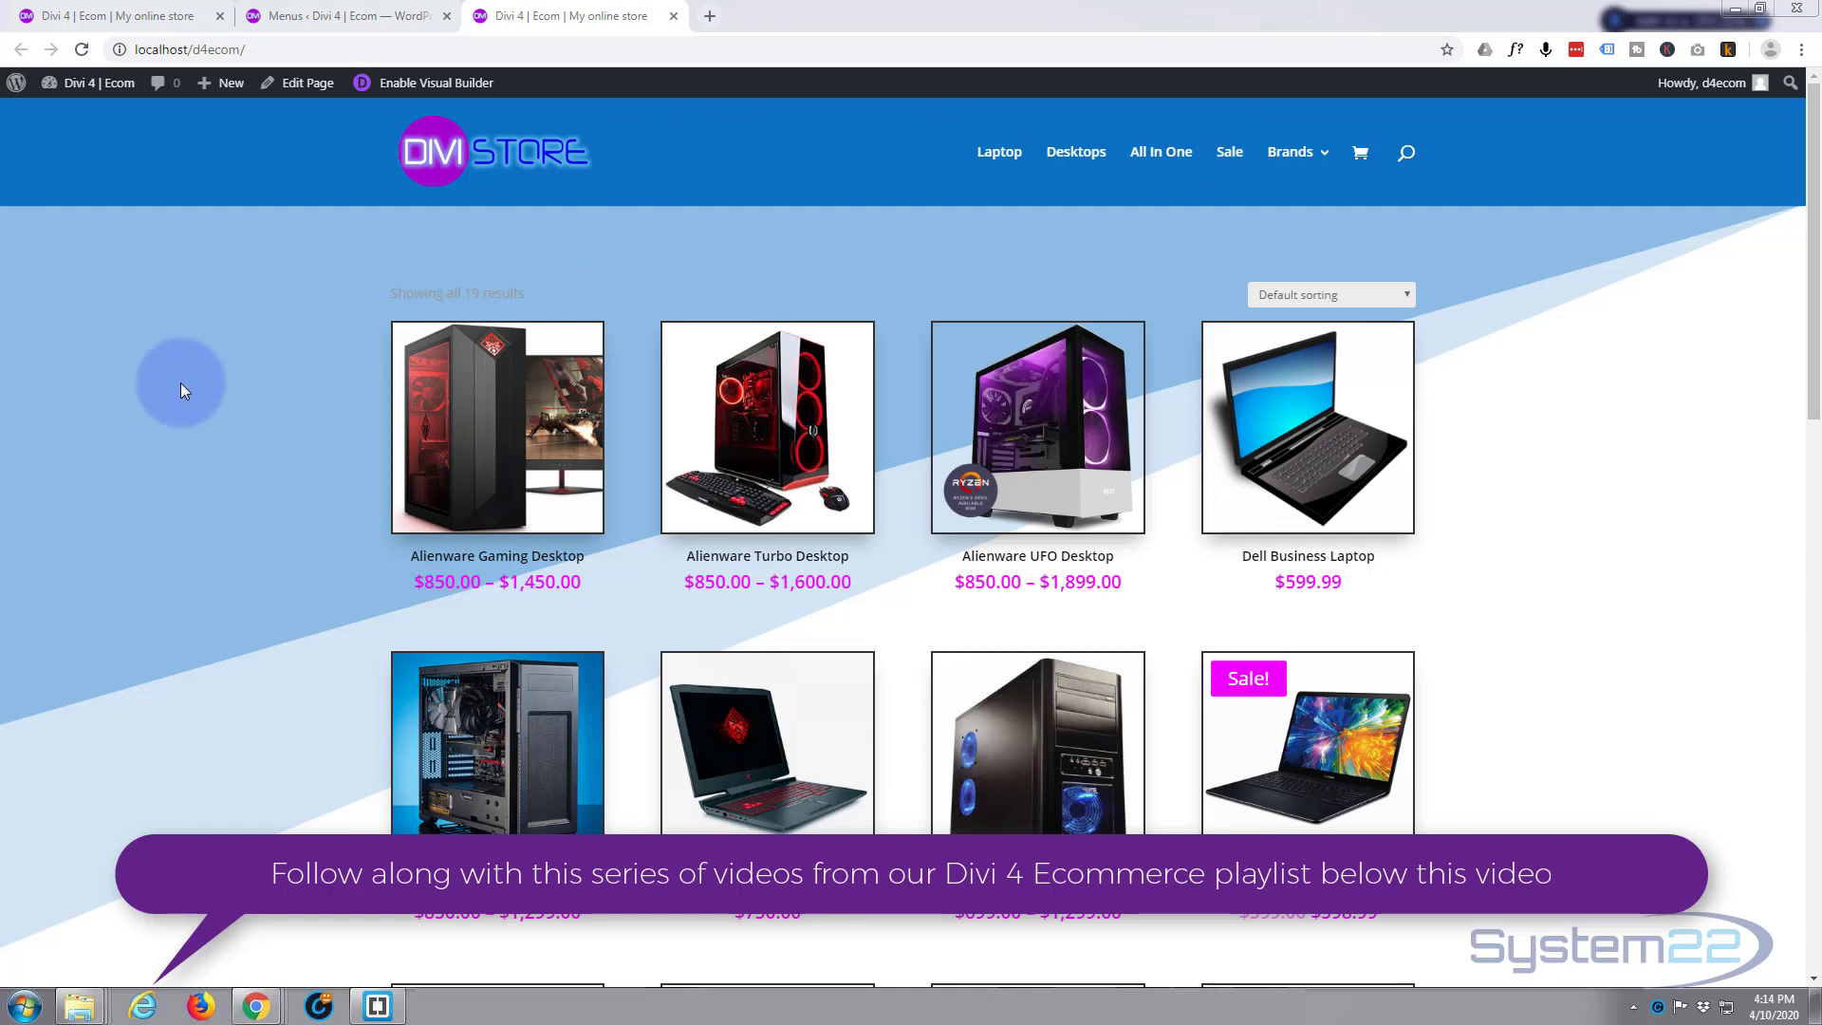
Compare the current footer of the d4ecom store homepage with the custom footer of the d4ecomtest site
scroll(180, 383, "down", 10)
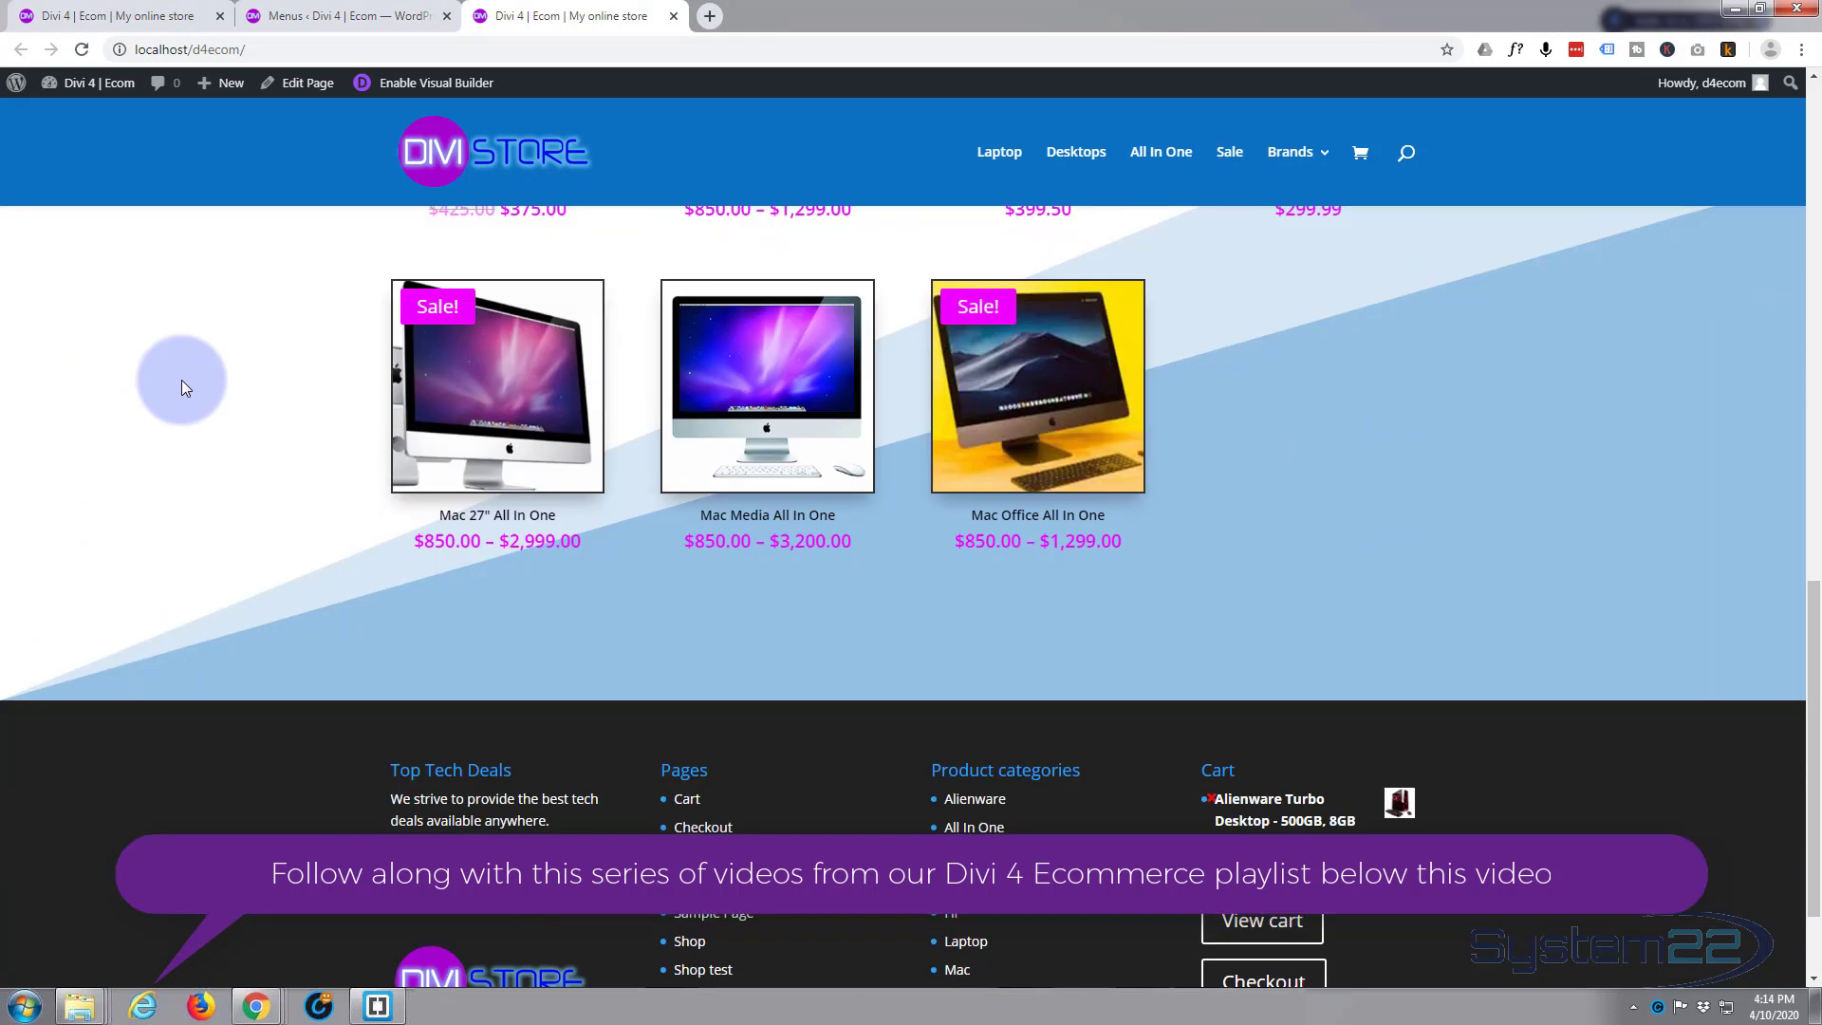
scroll(184, 387, "down", 2)
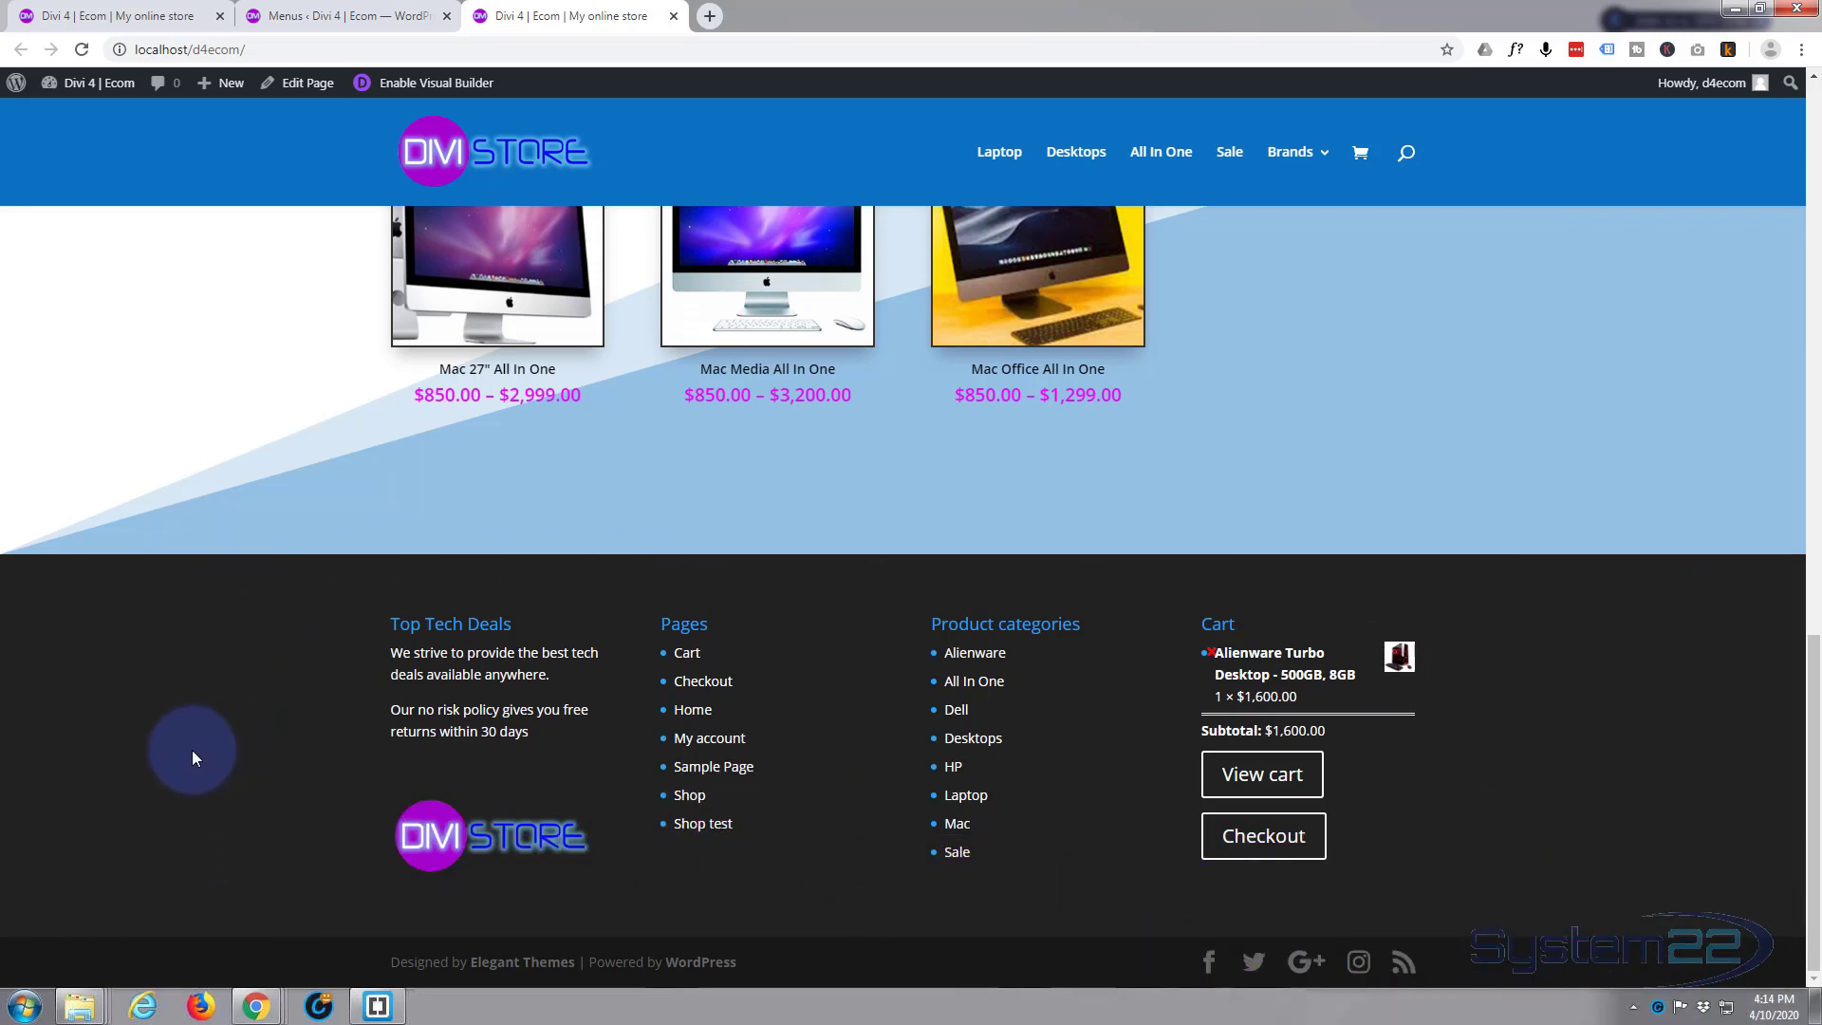
left_click(114, 15)
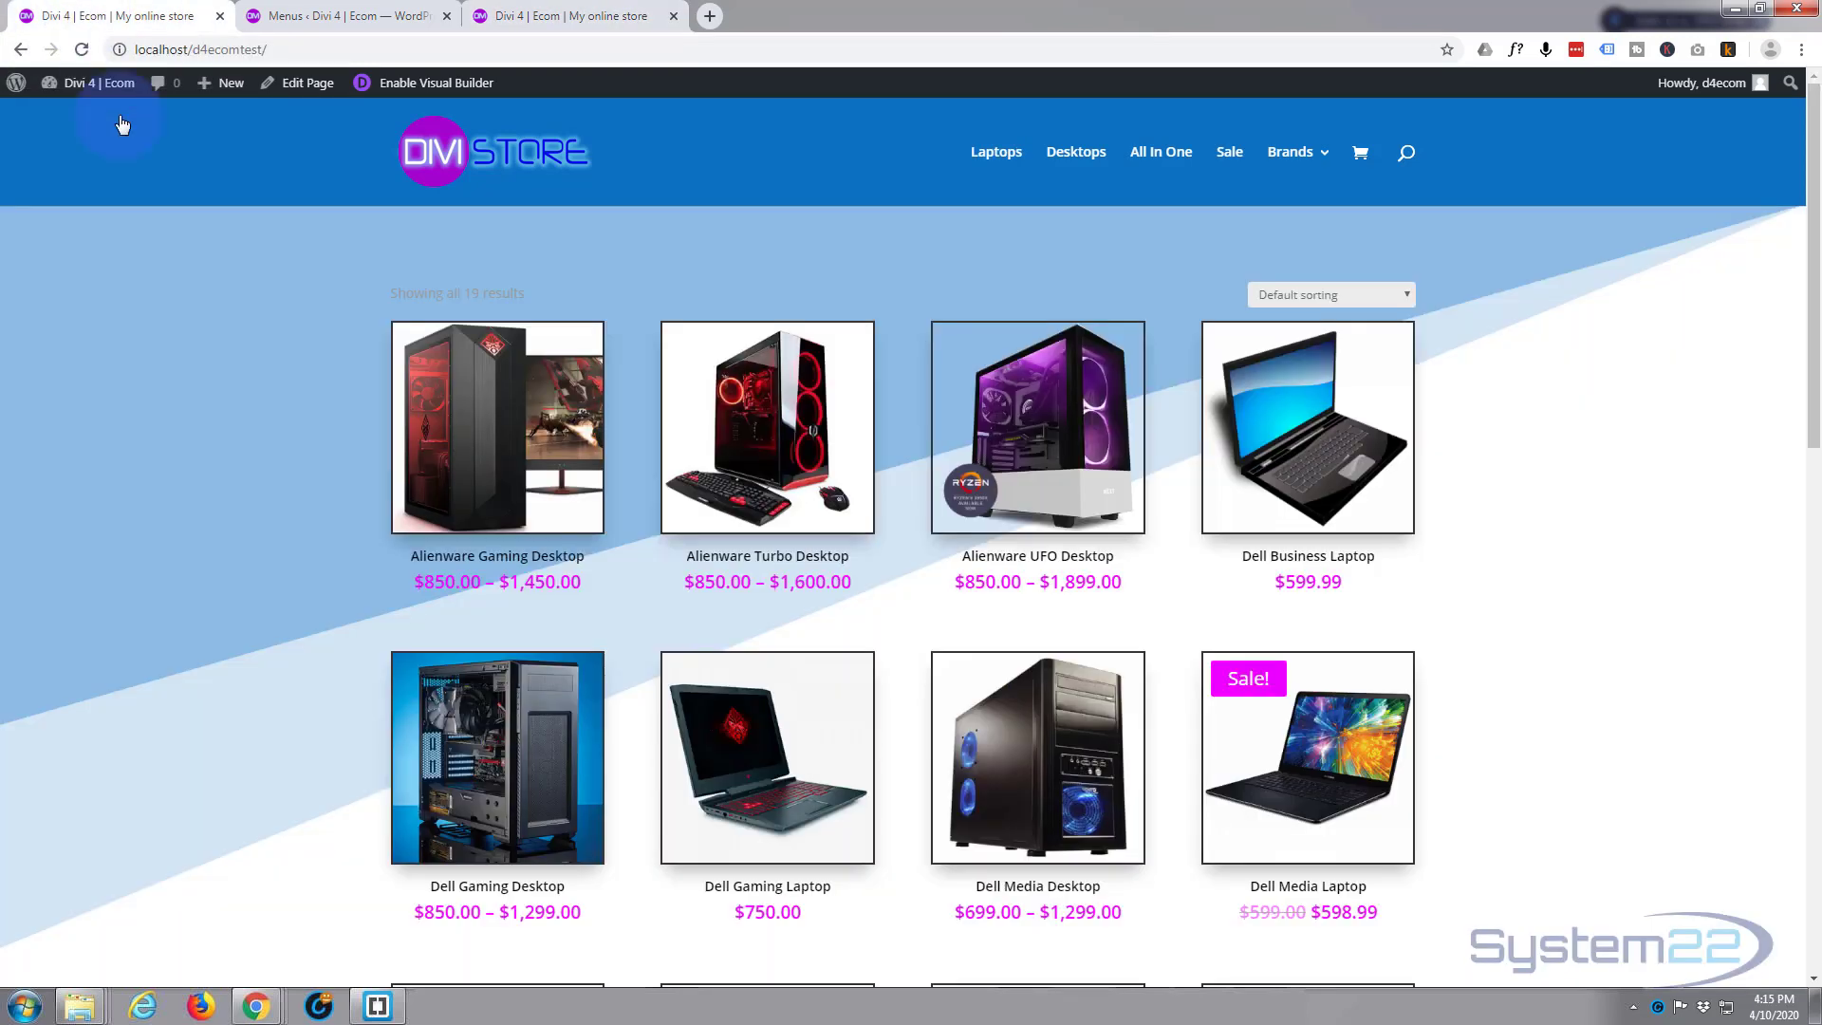
scroll(161, 406, "down", 2)
scroll(162, 407, "down", 10)
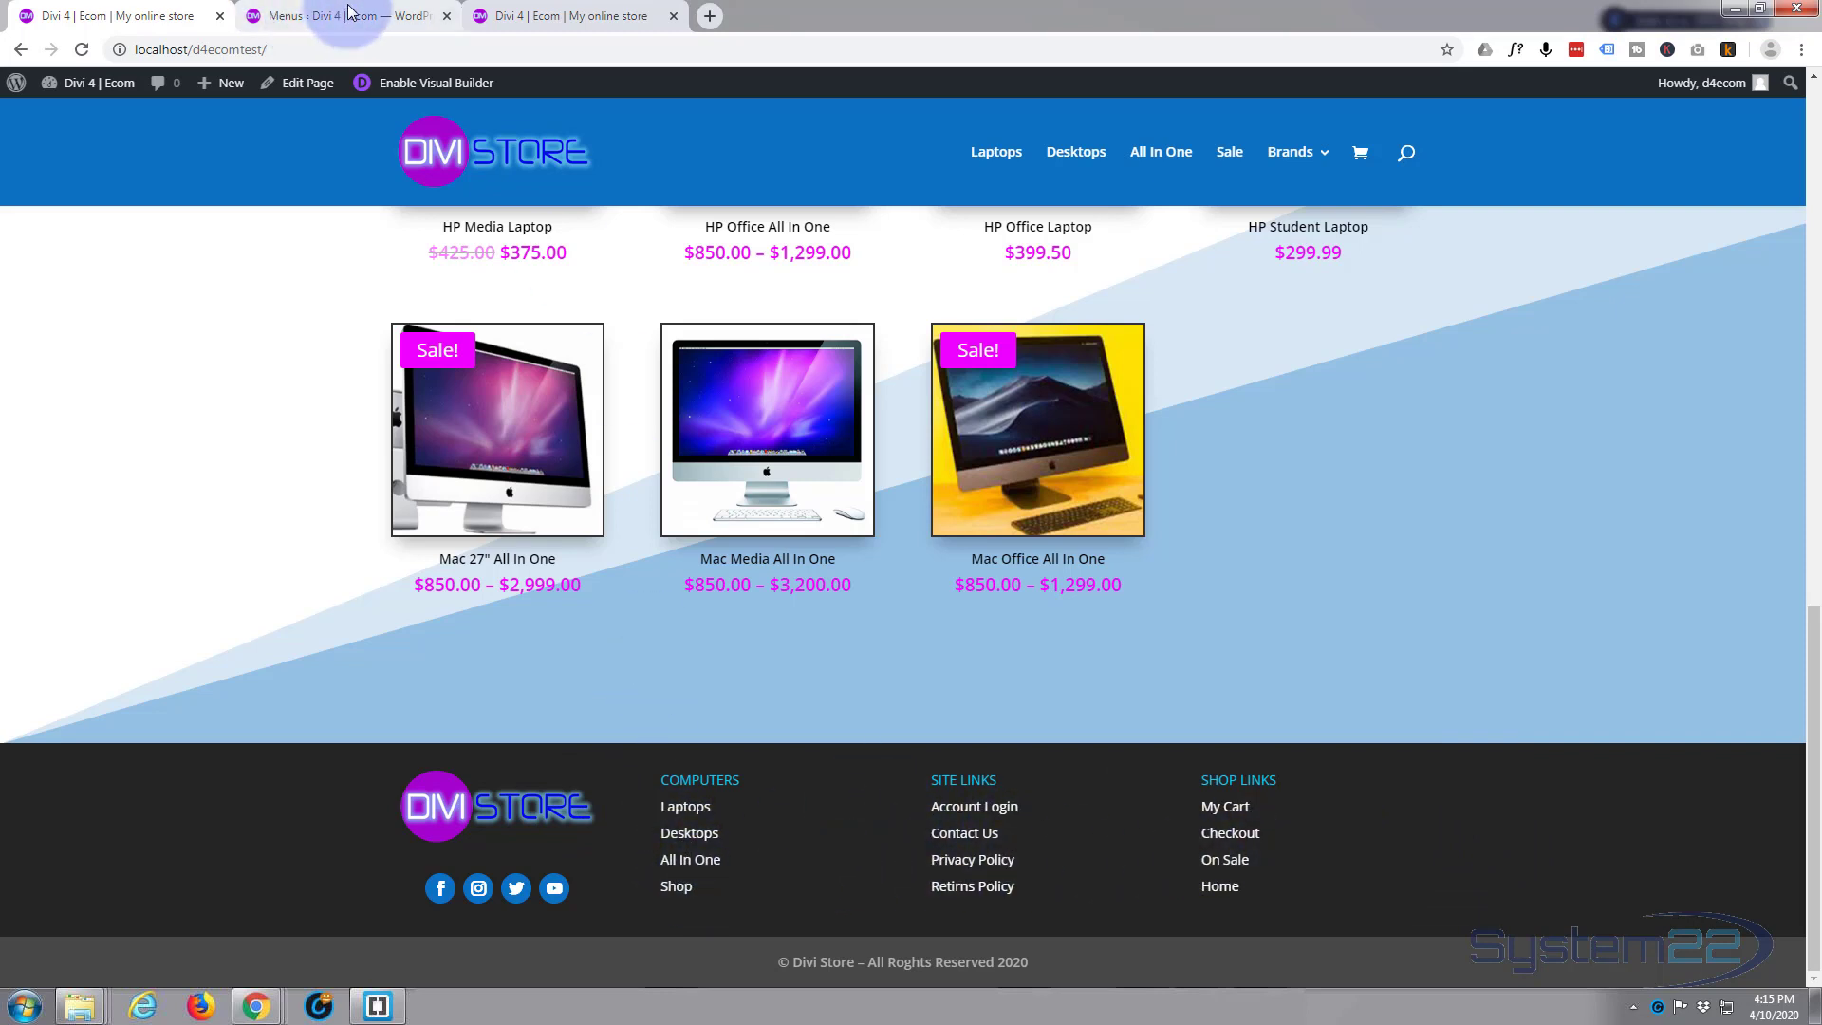
left_click(537, 18)
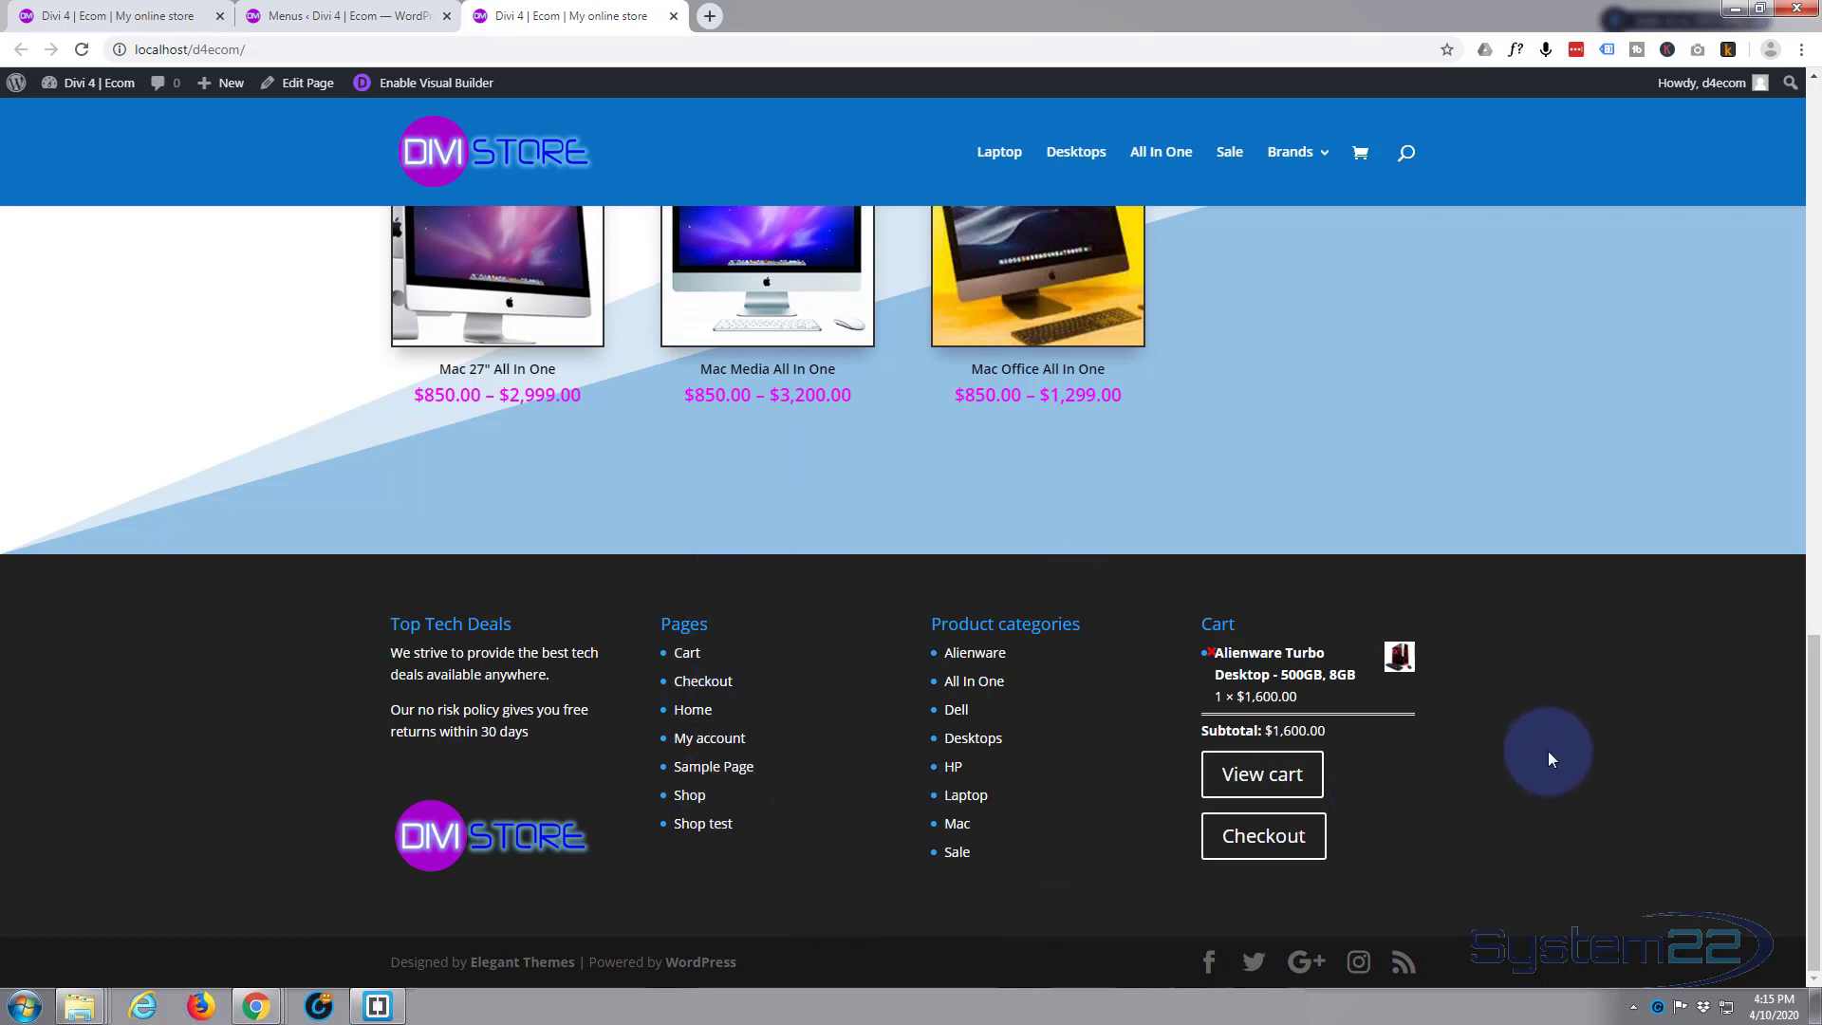
Open the Widgets page in the WordPress admin and review the Top Tech Deals text widget in Footer Area #1
left_click(323, 19)
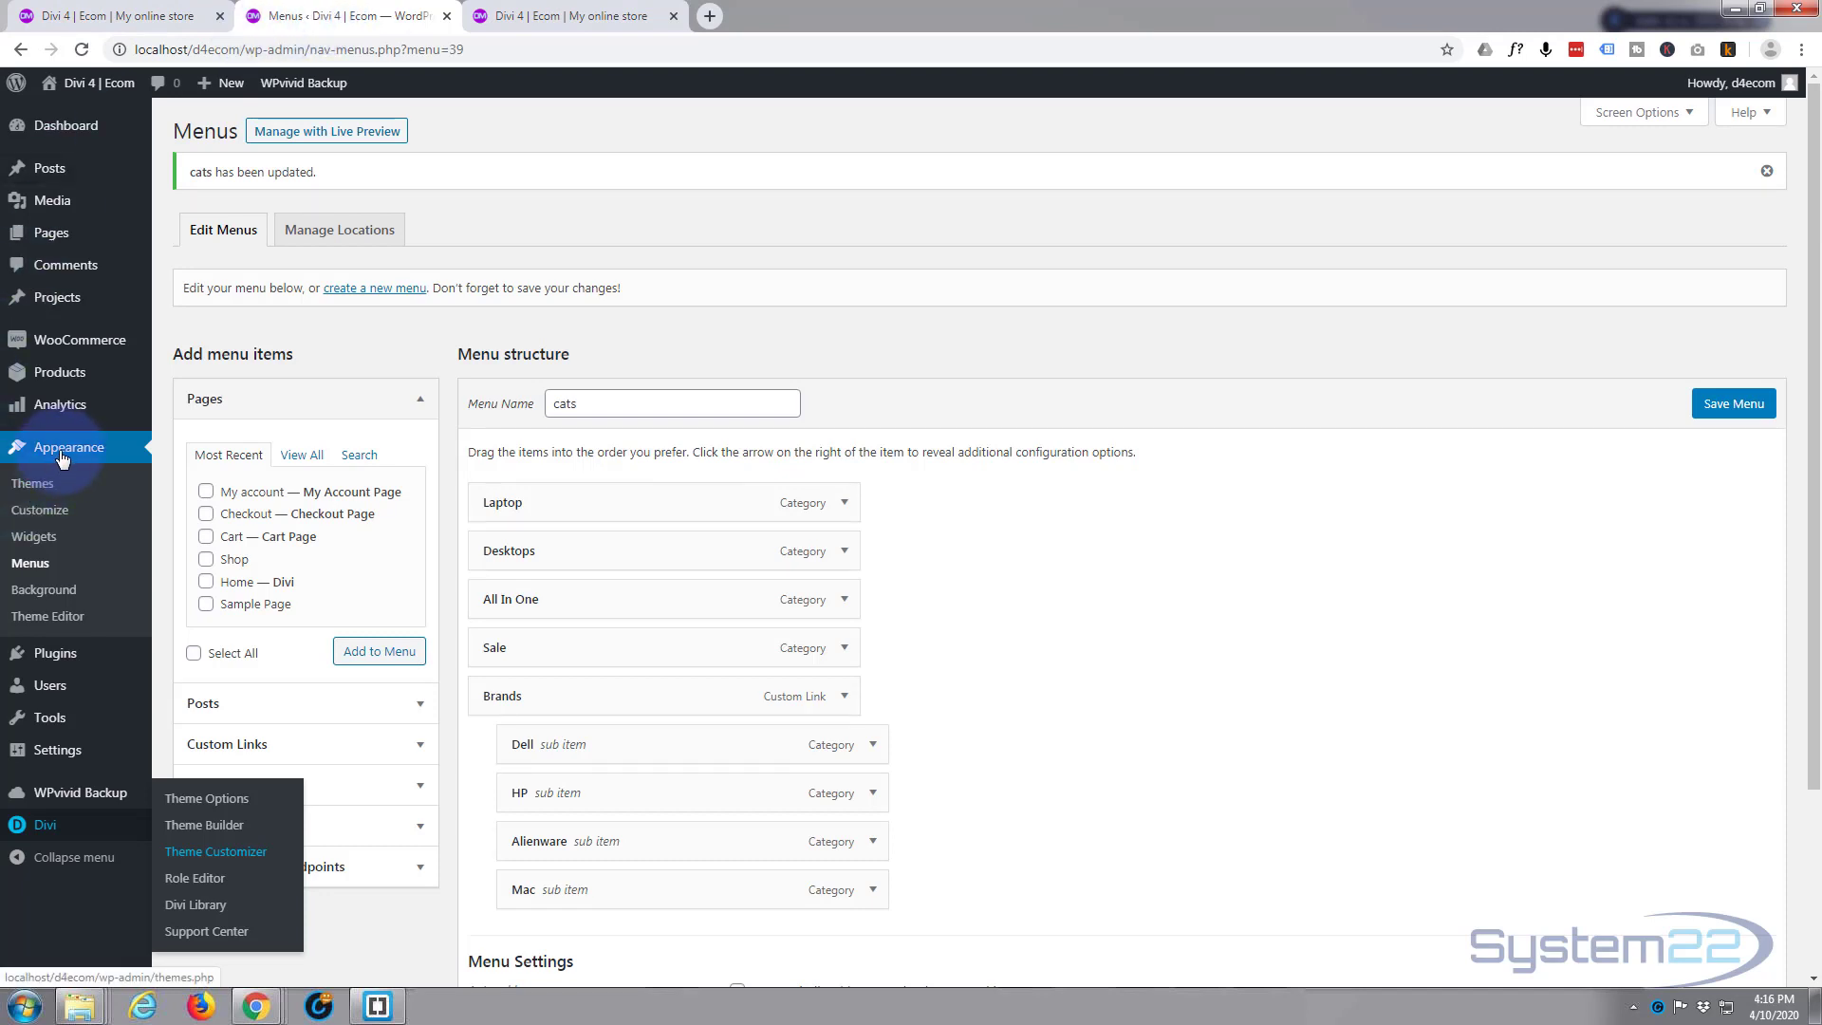
left_click(36, 538)
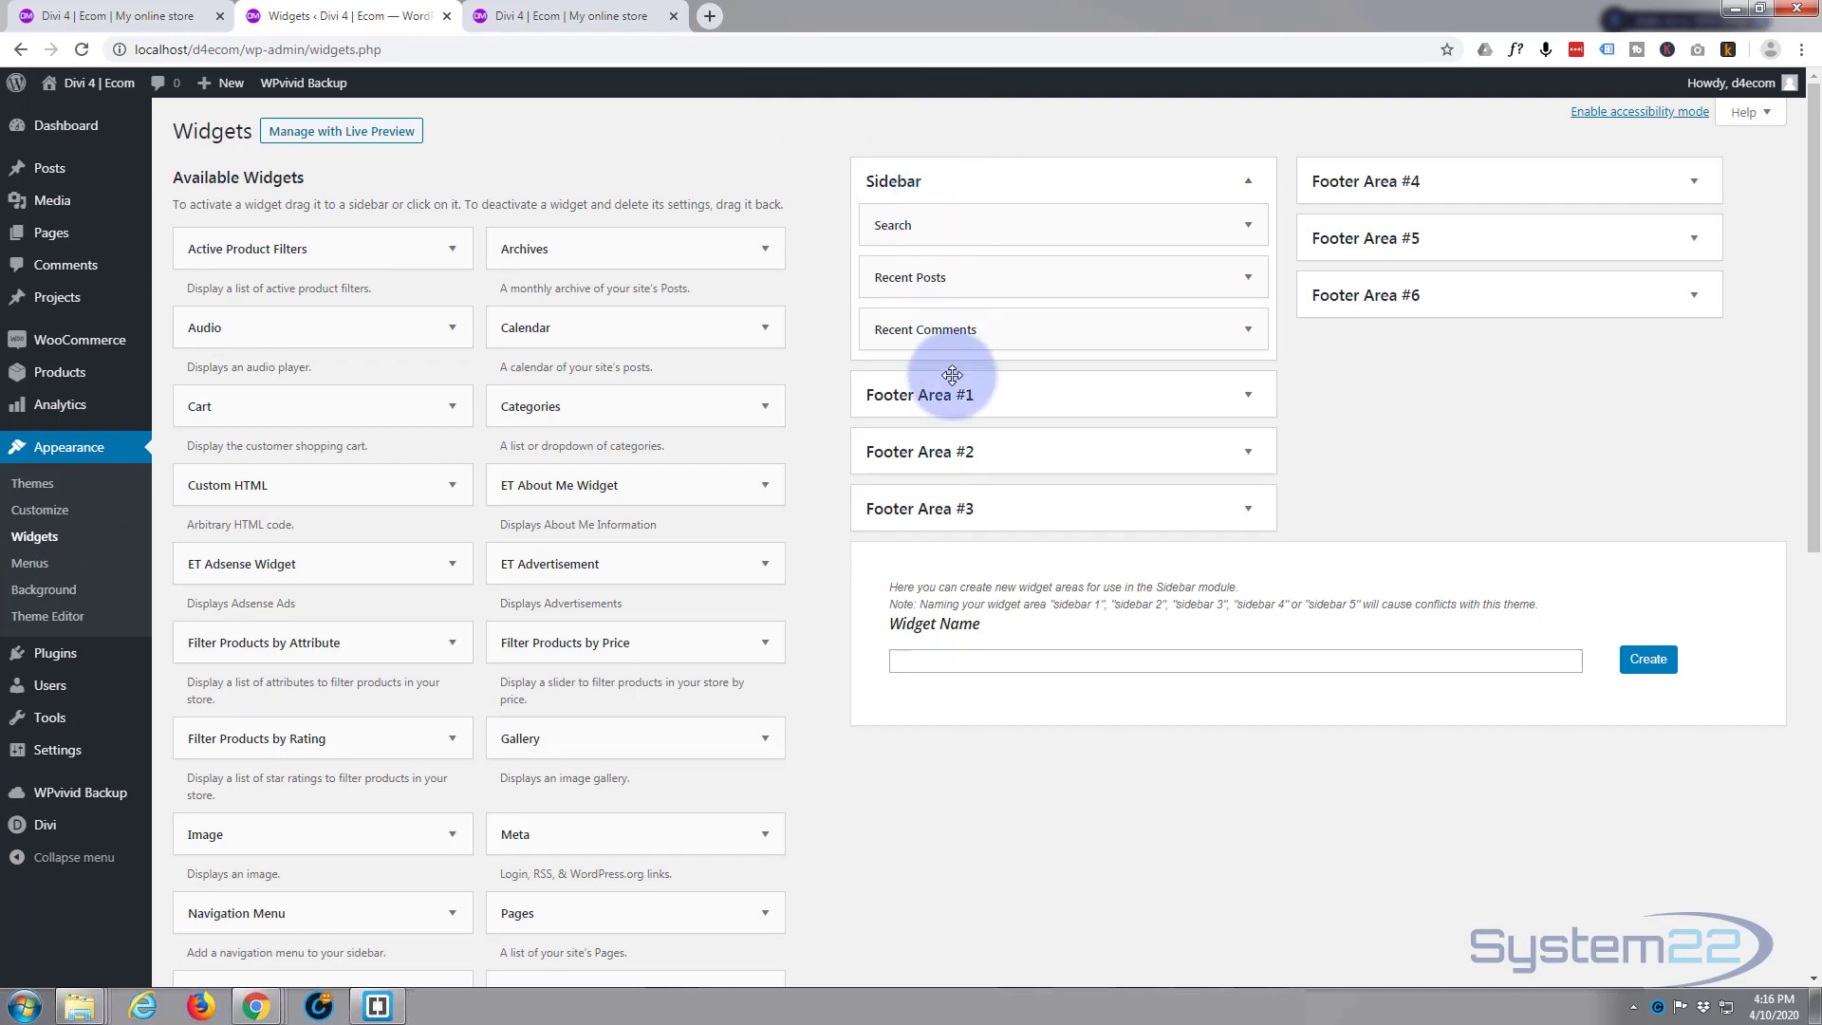
left_click(1083, 395)
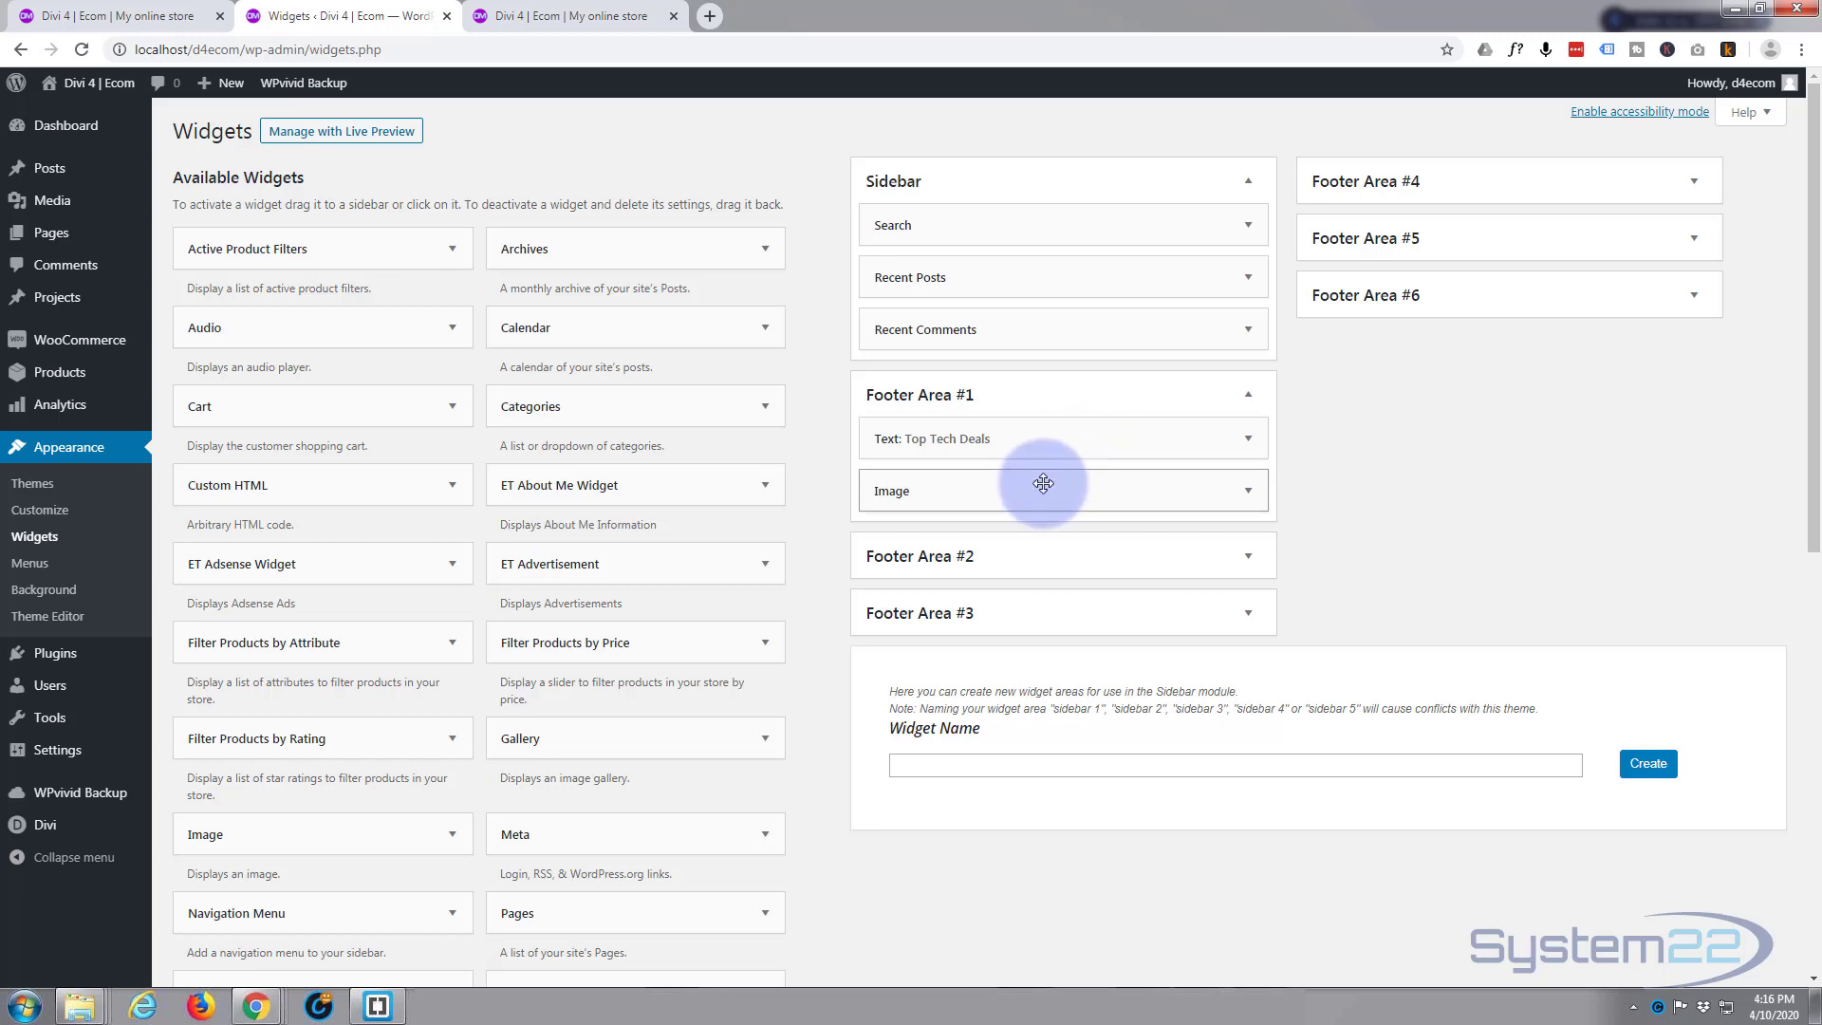
left_click(1073, 437)
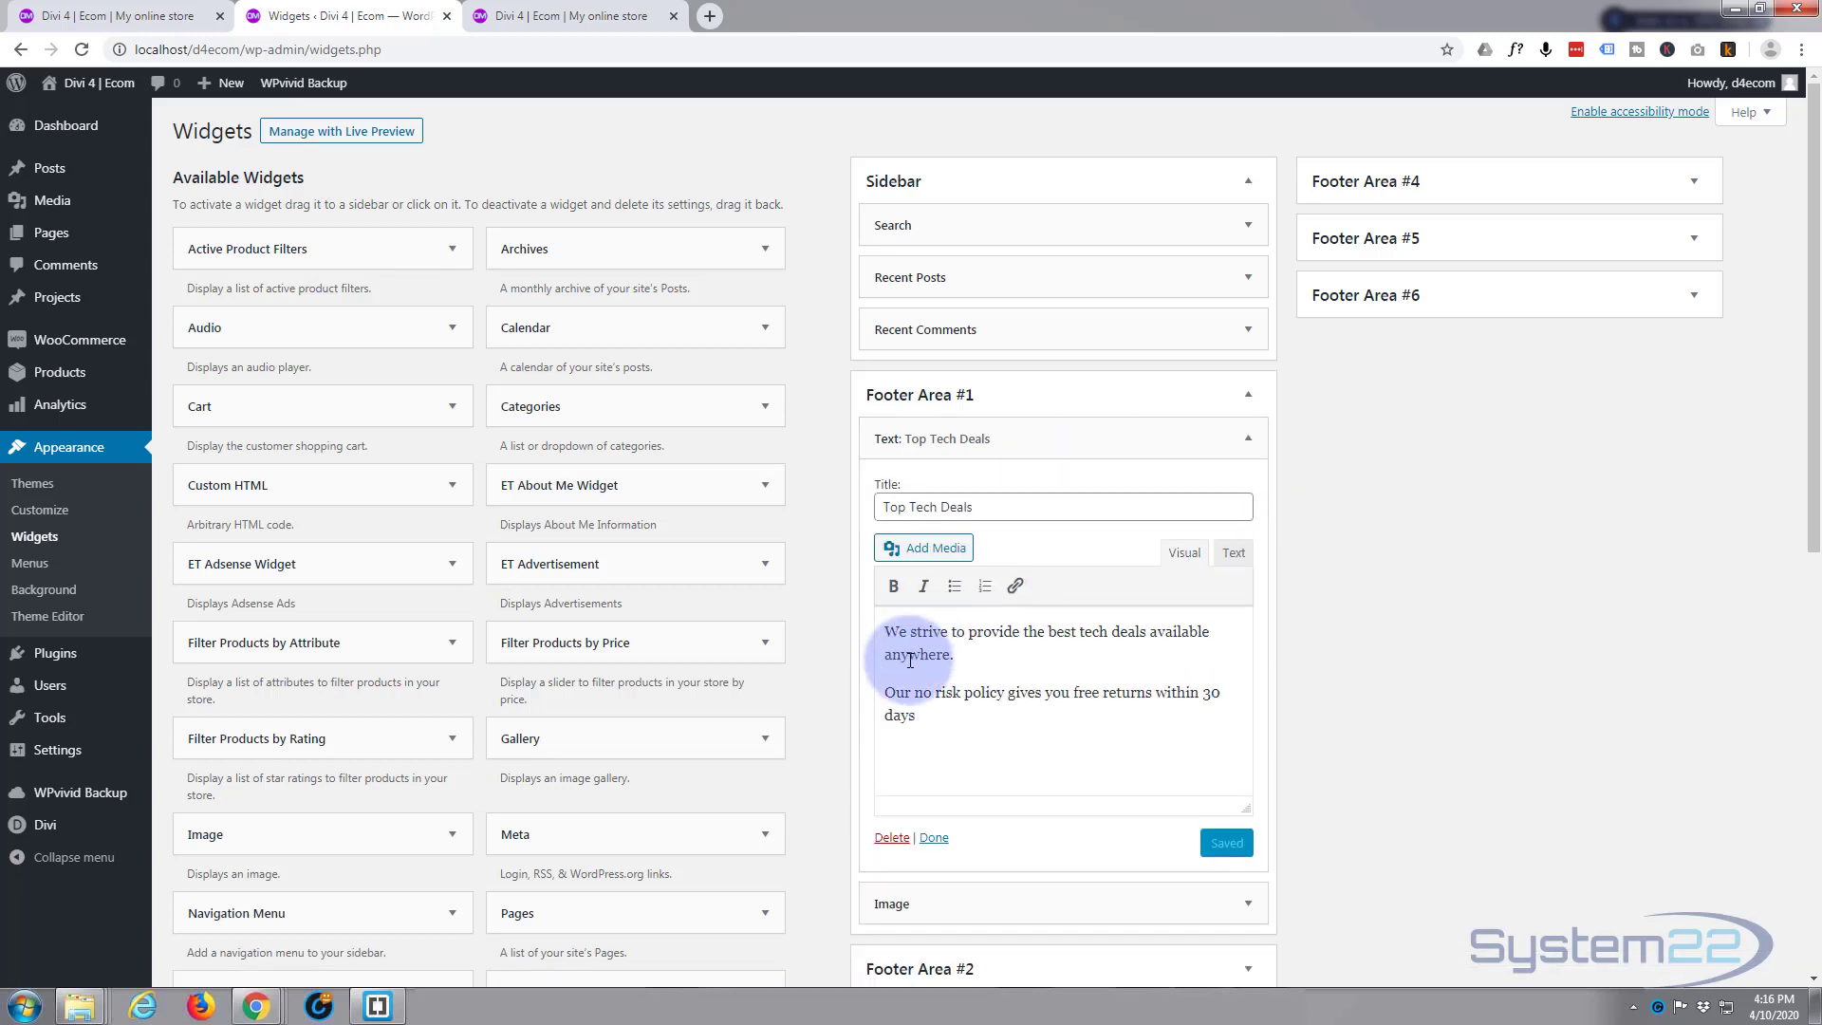
left_click(1199, 439)
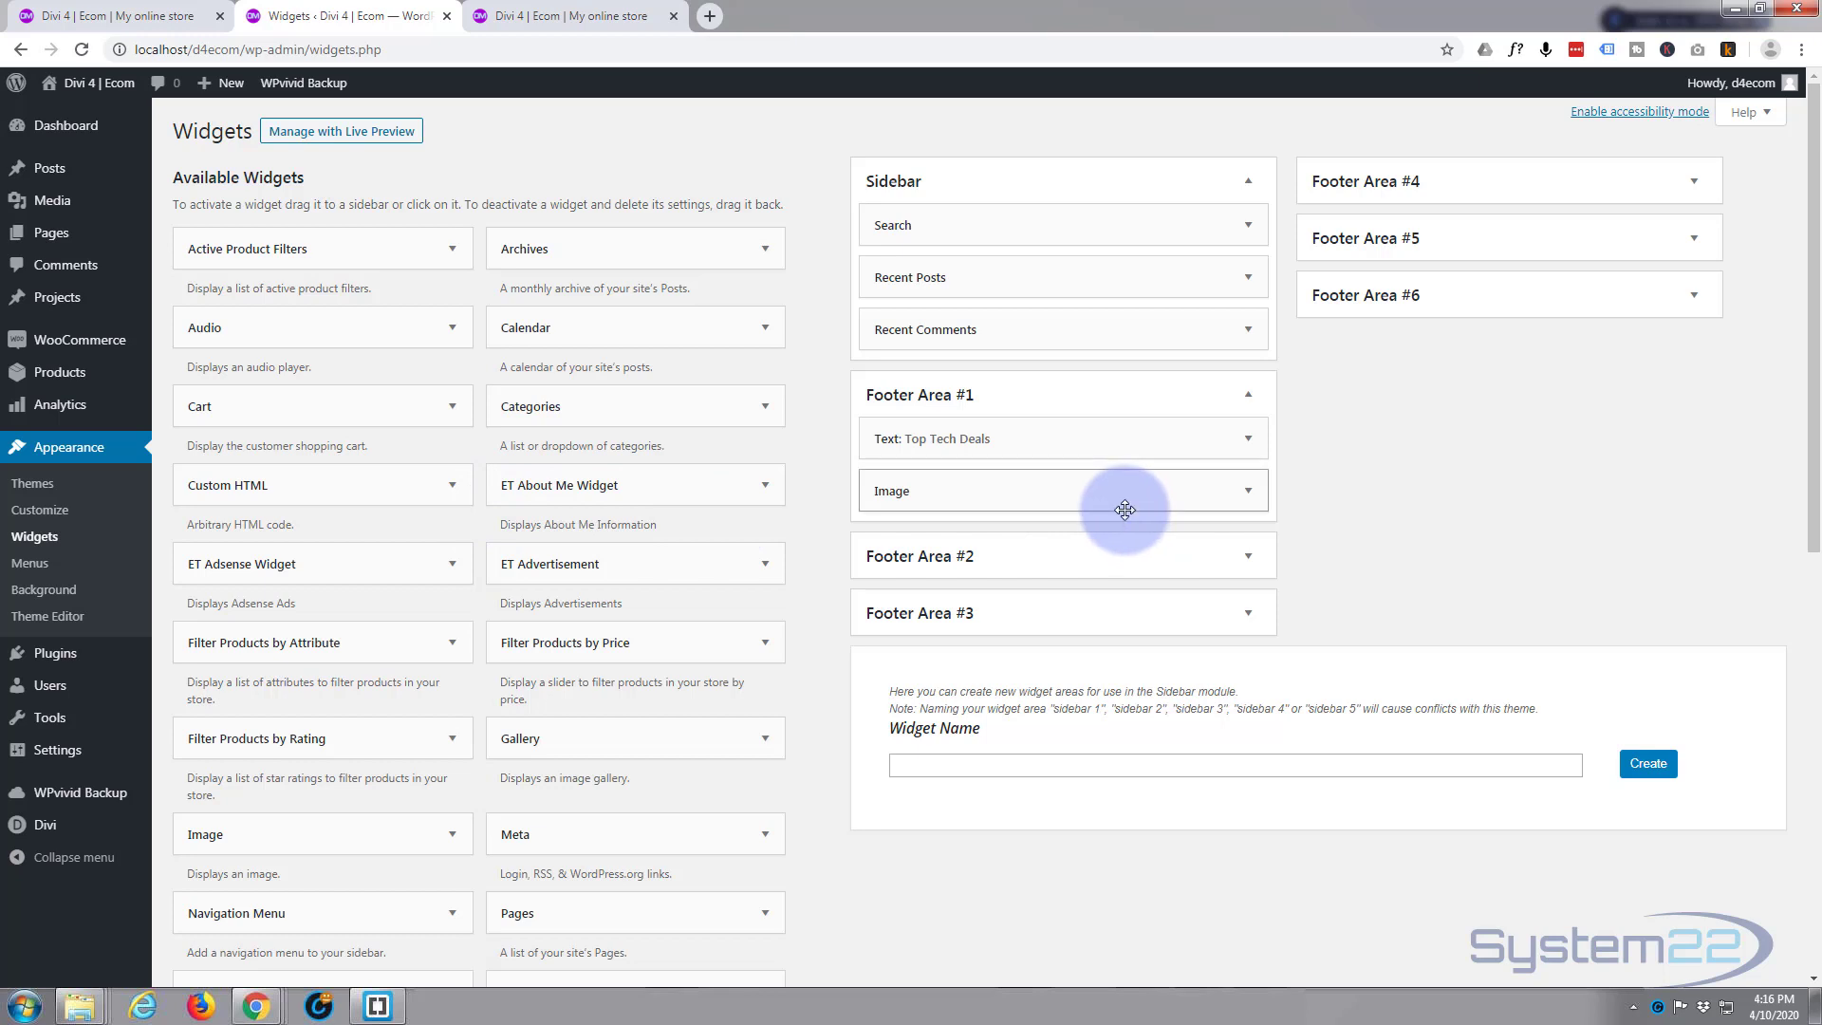
Expand Footer Areas #2, #3 and #4 to review the widgets assigned to each
left_click(1160, 558)
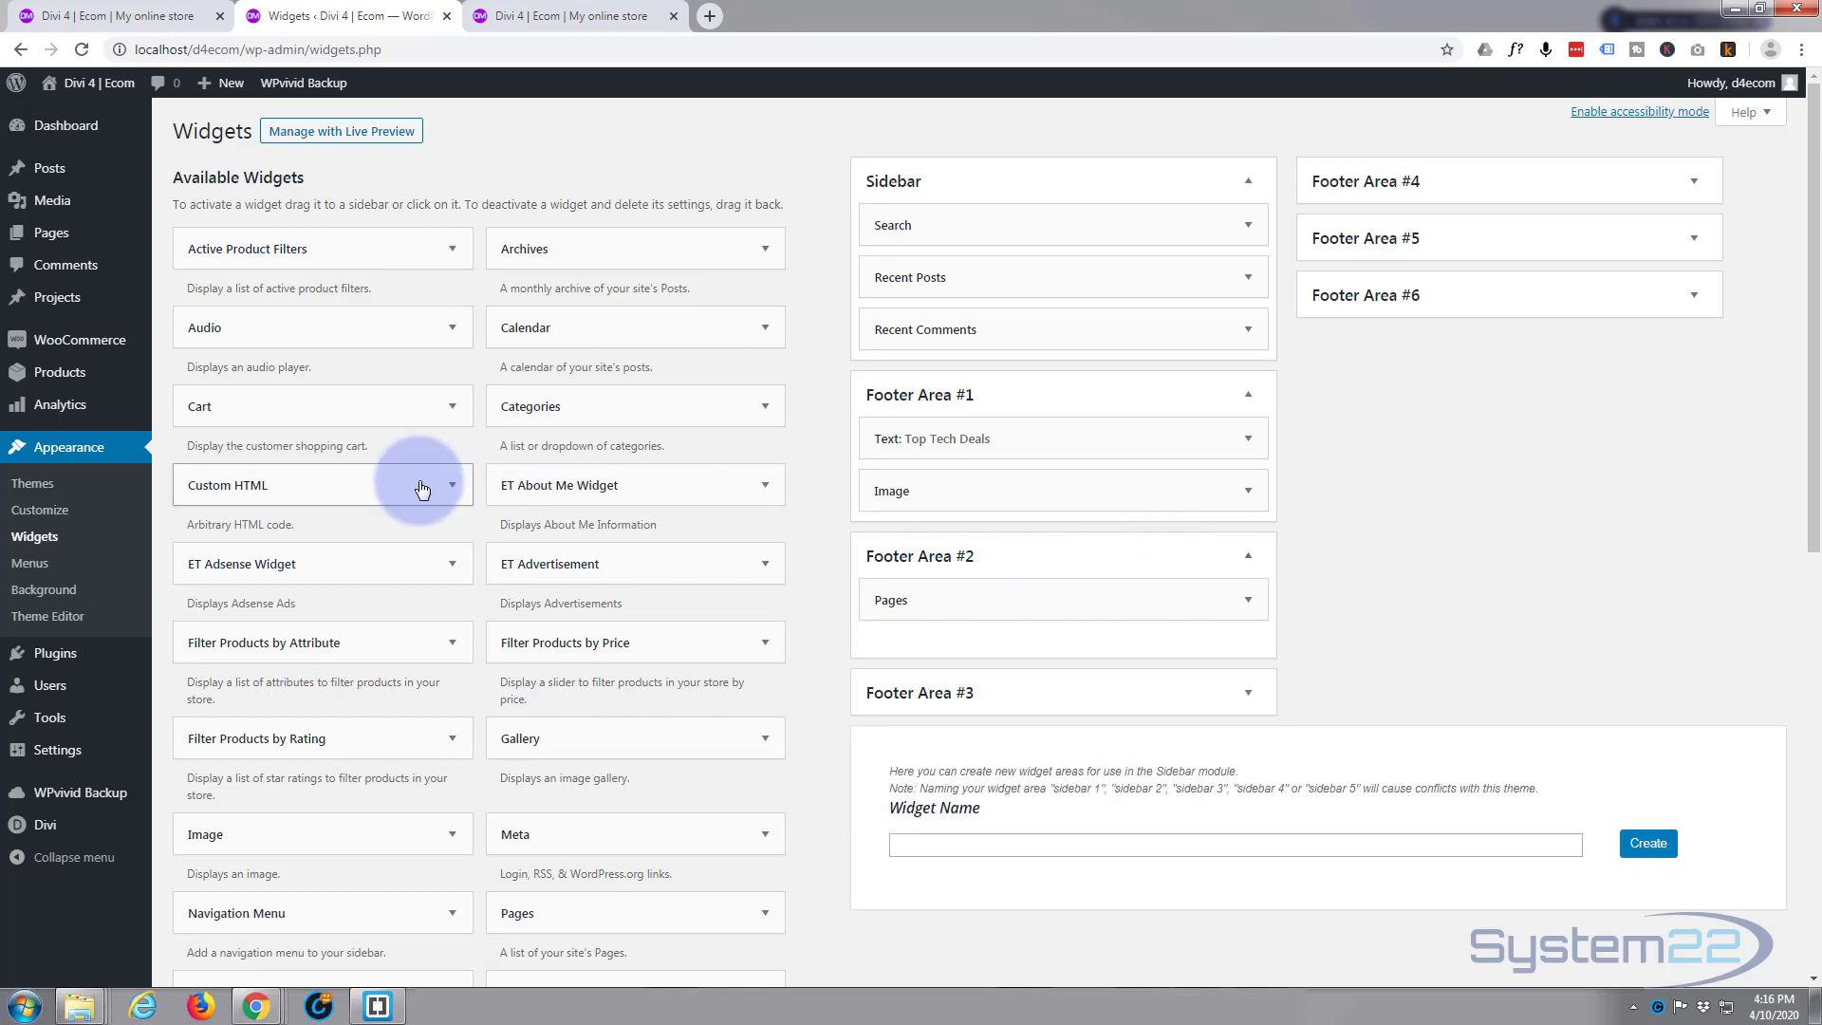
scroll(422, 488, "down", 5)
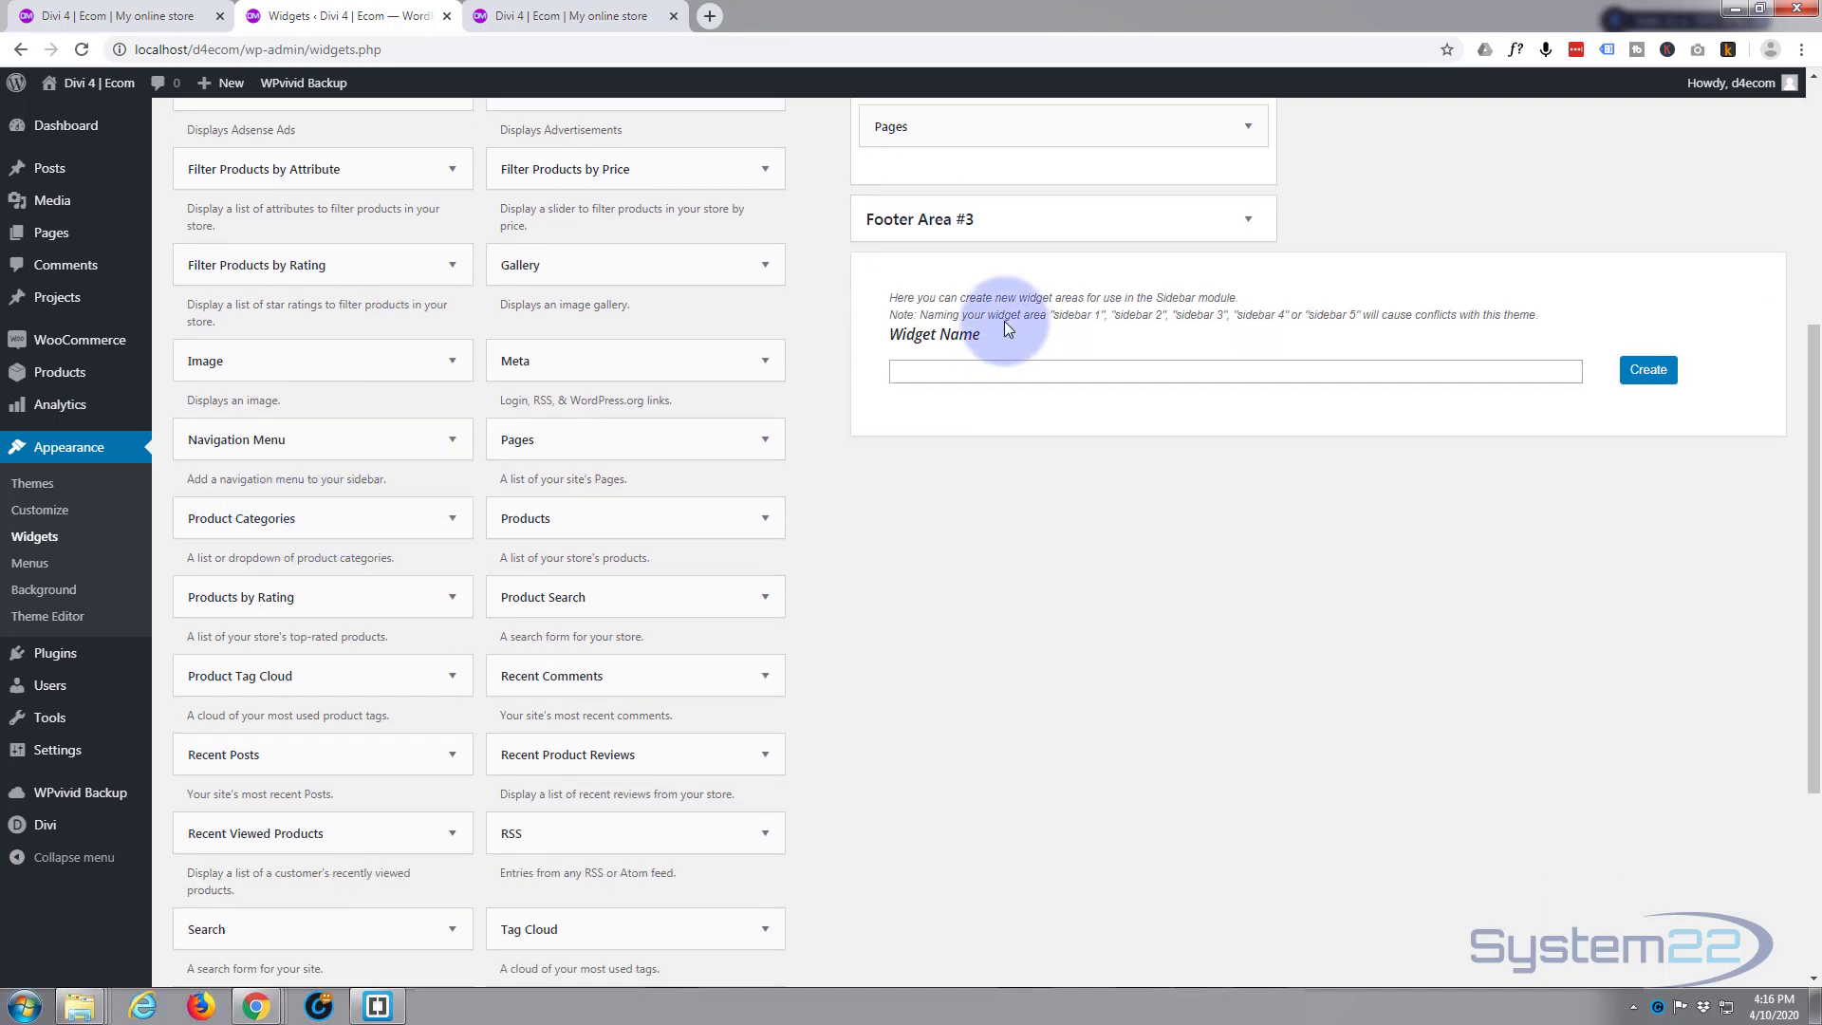
scroll(1091, 351, "up", 1)
left_click(1250, 313)
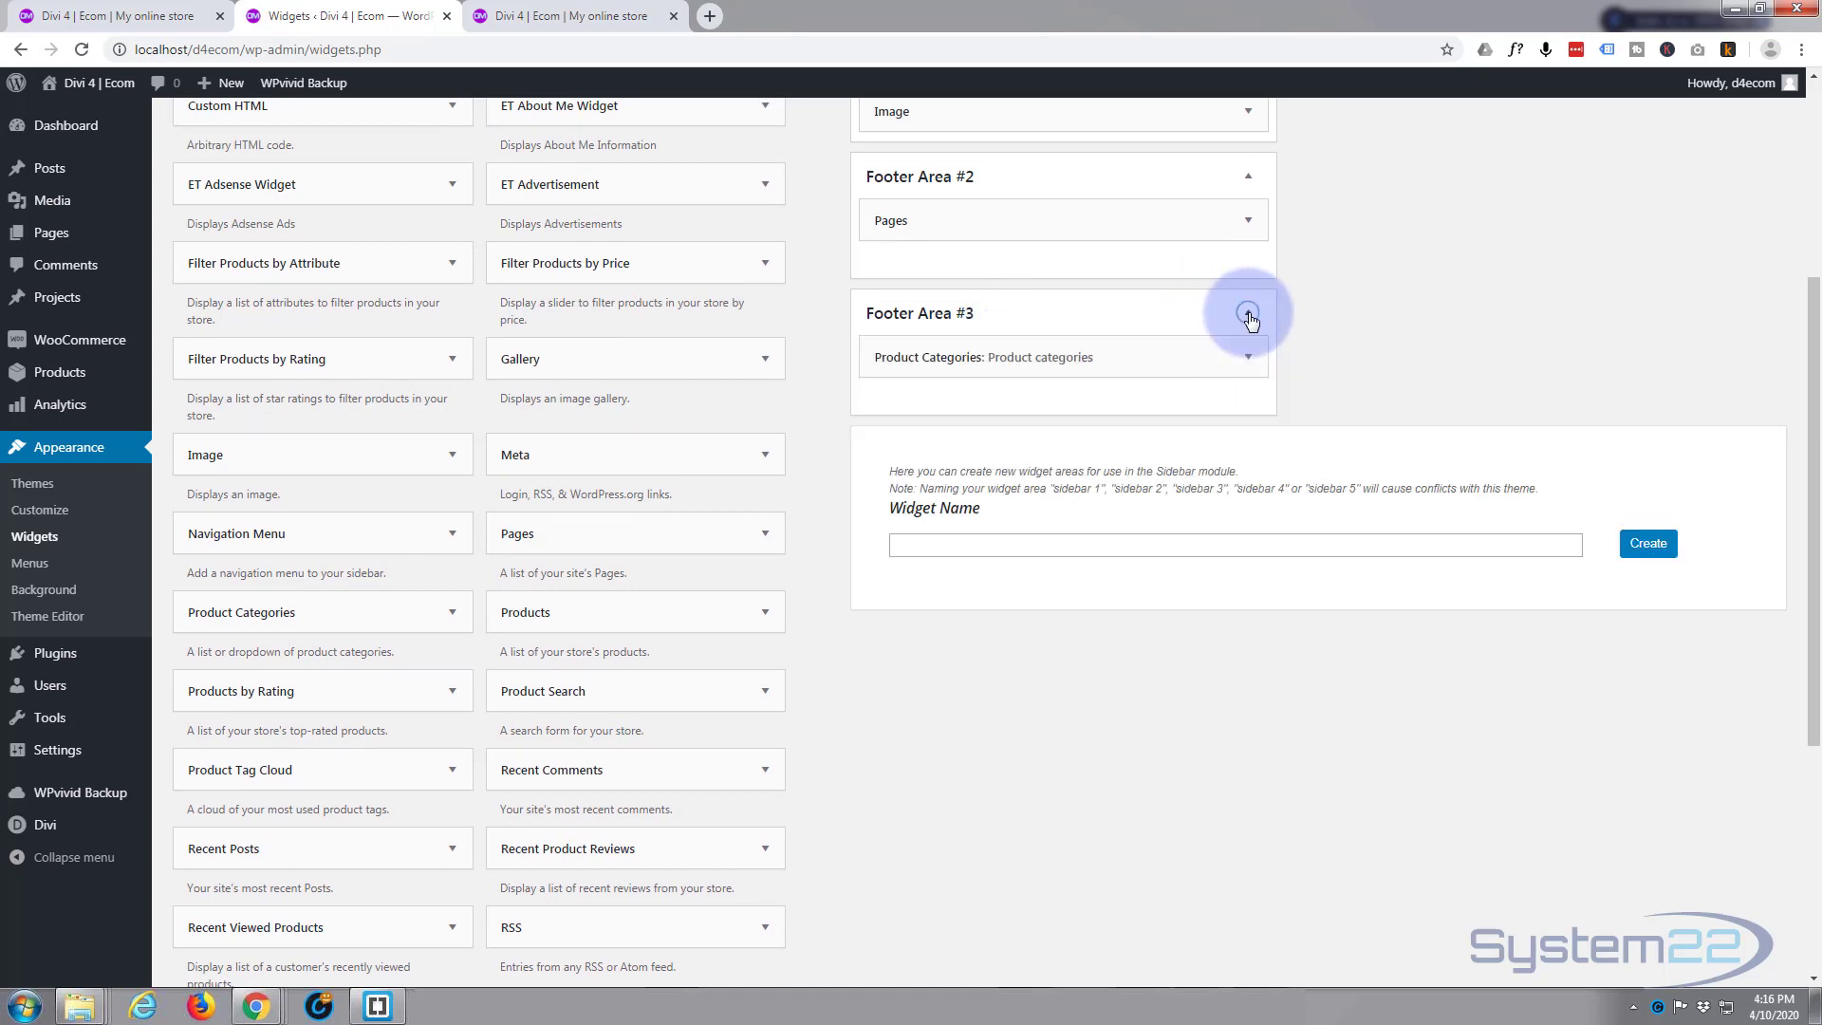
scroll(1224, 349, "up", 3)
scroll(1199, 350, "up", 1)
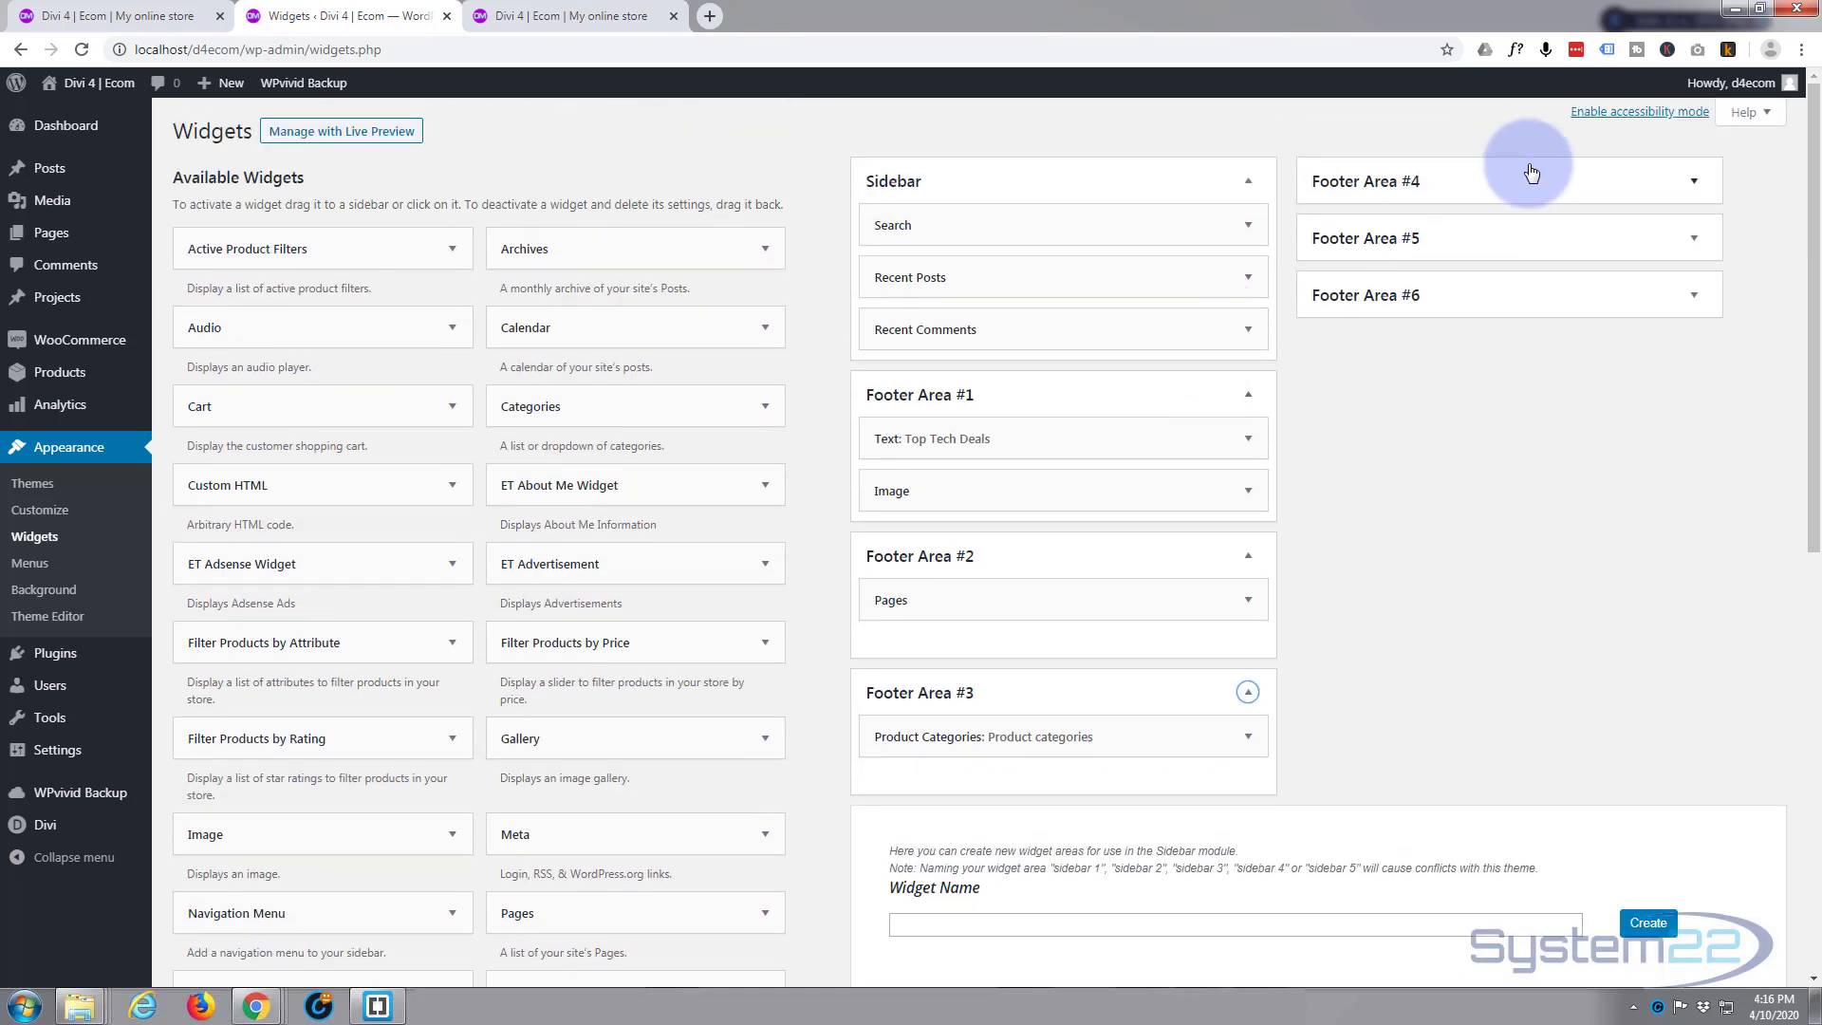
left_click(1694, 180)
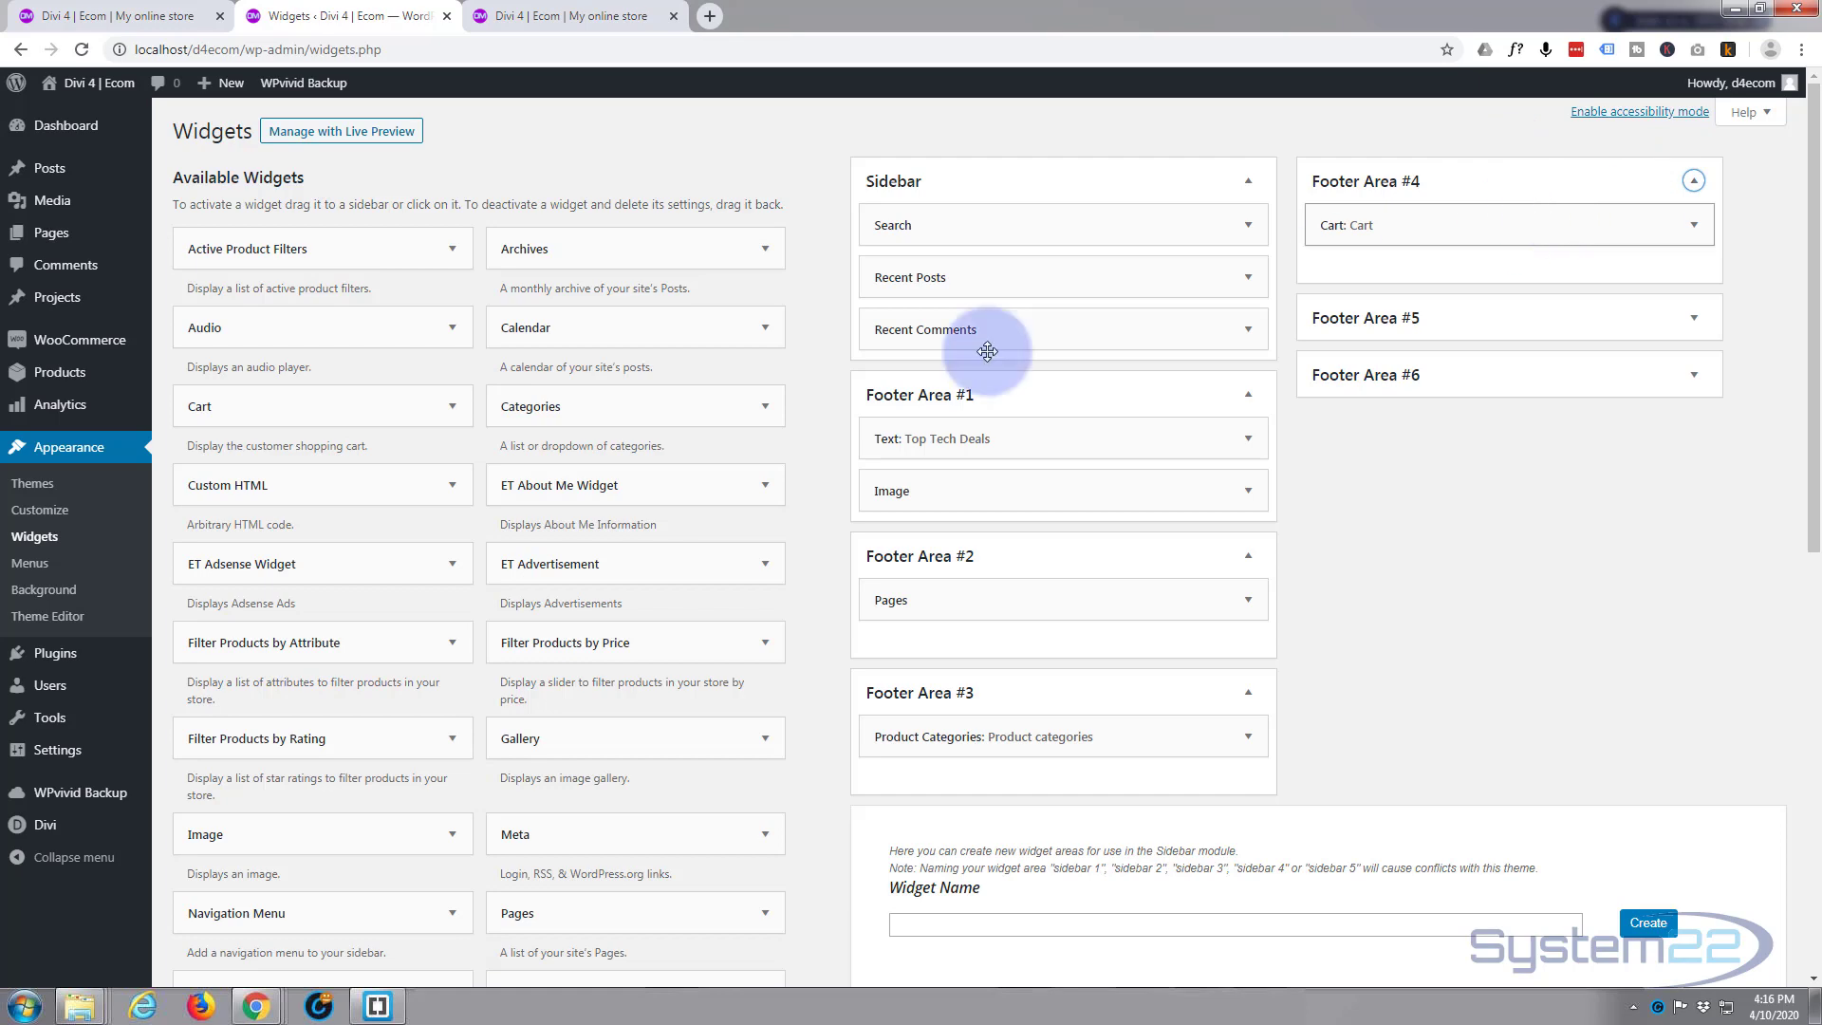
Add a second Cart widget to Footer Area #4 and delete it again
scroll(395, 515, "down", 9)
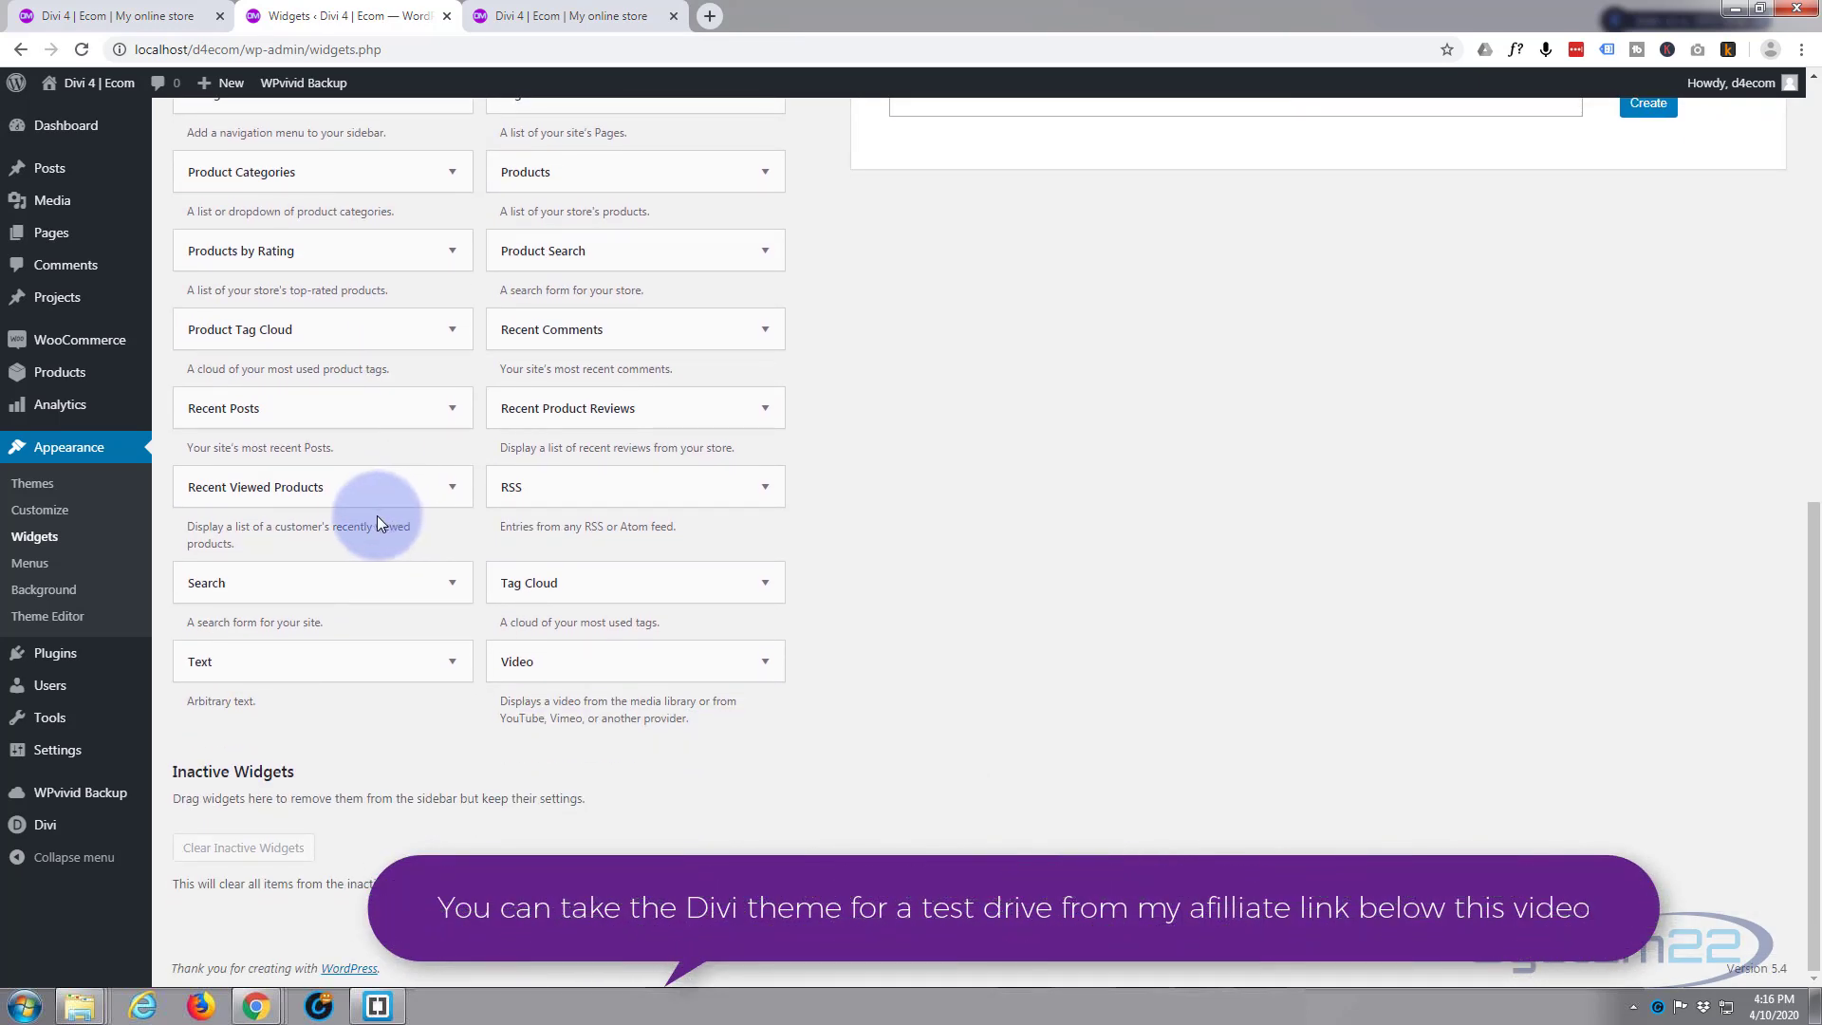
scroll(379, 523, "up", 2)
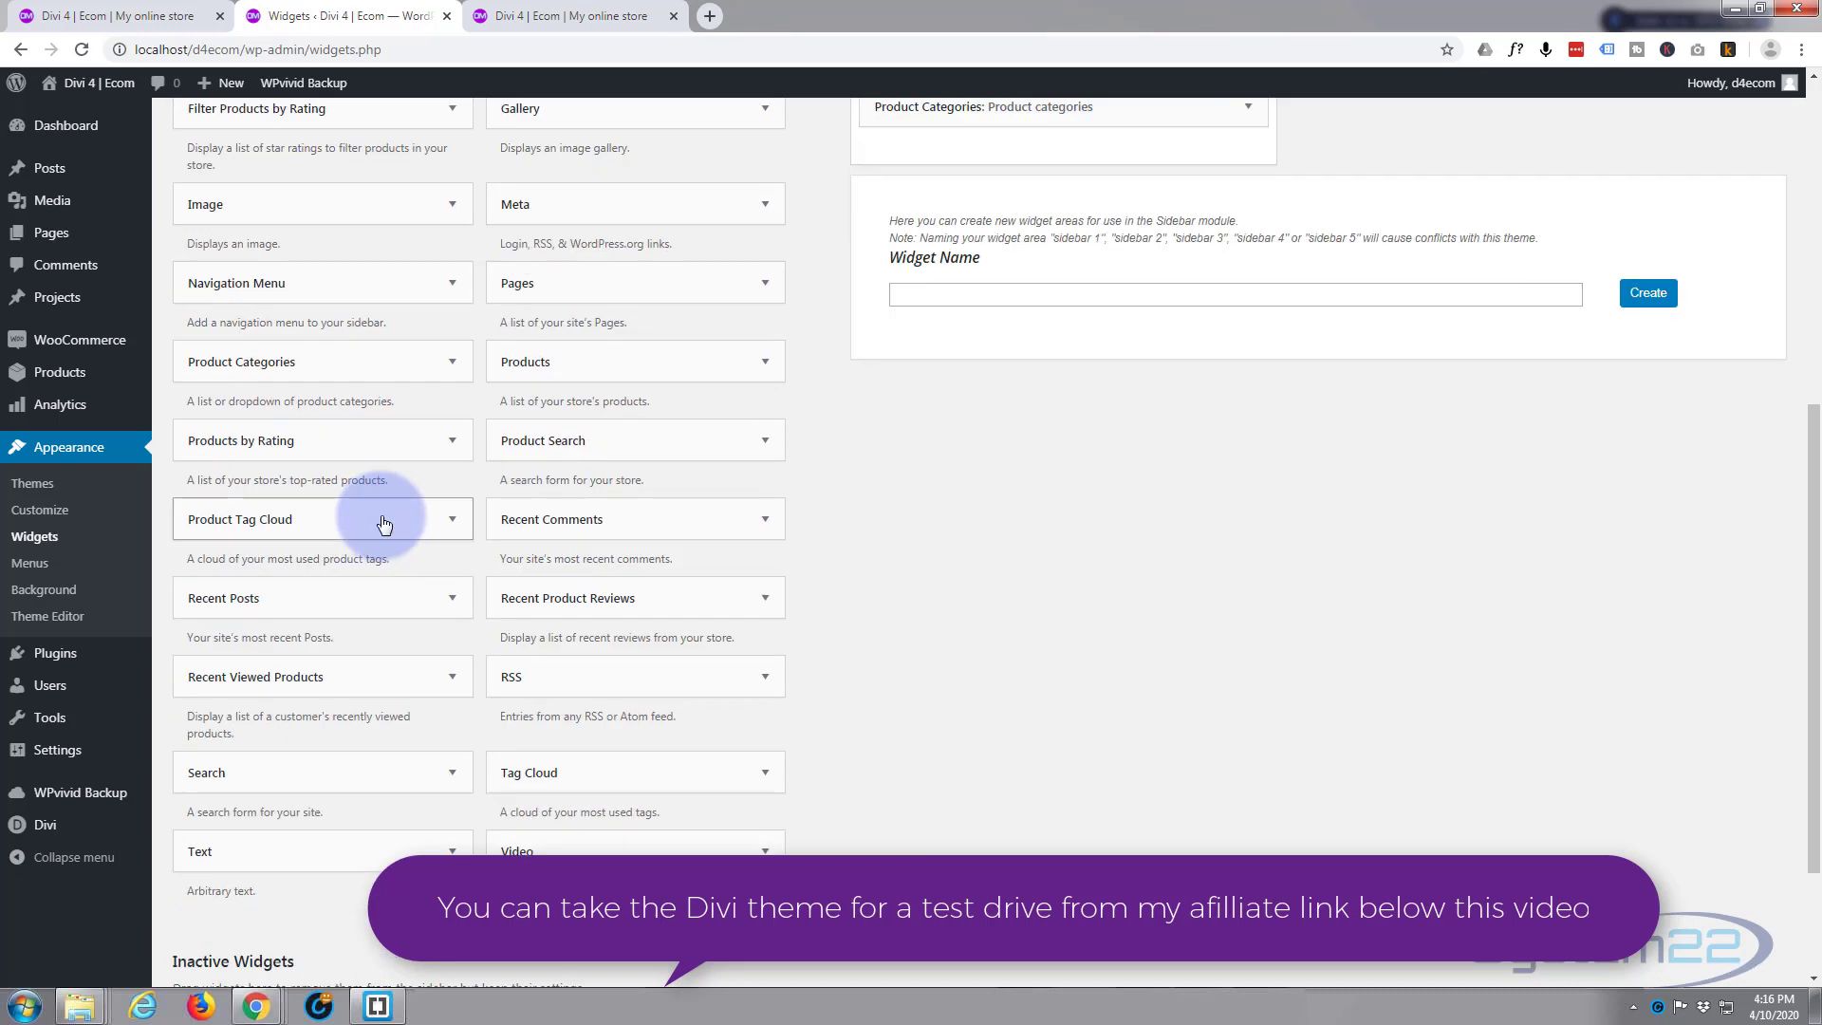
scroll(385, 525, "up", 1)
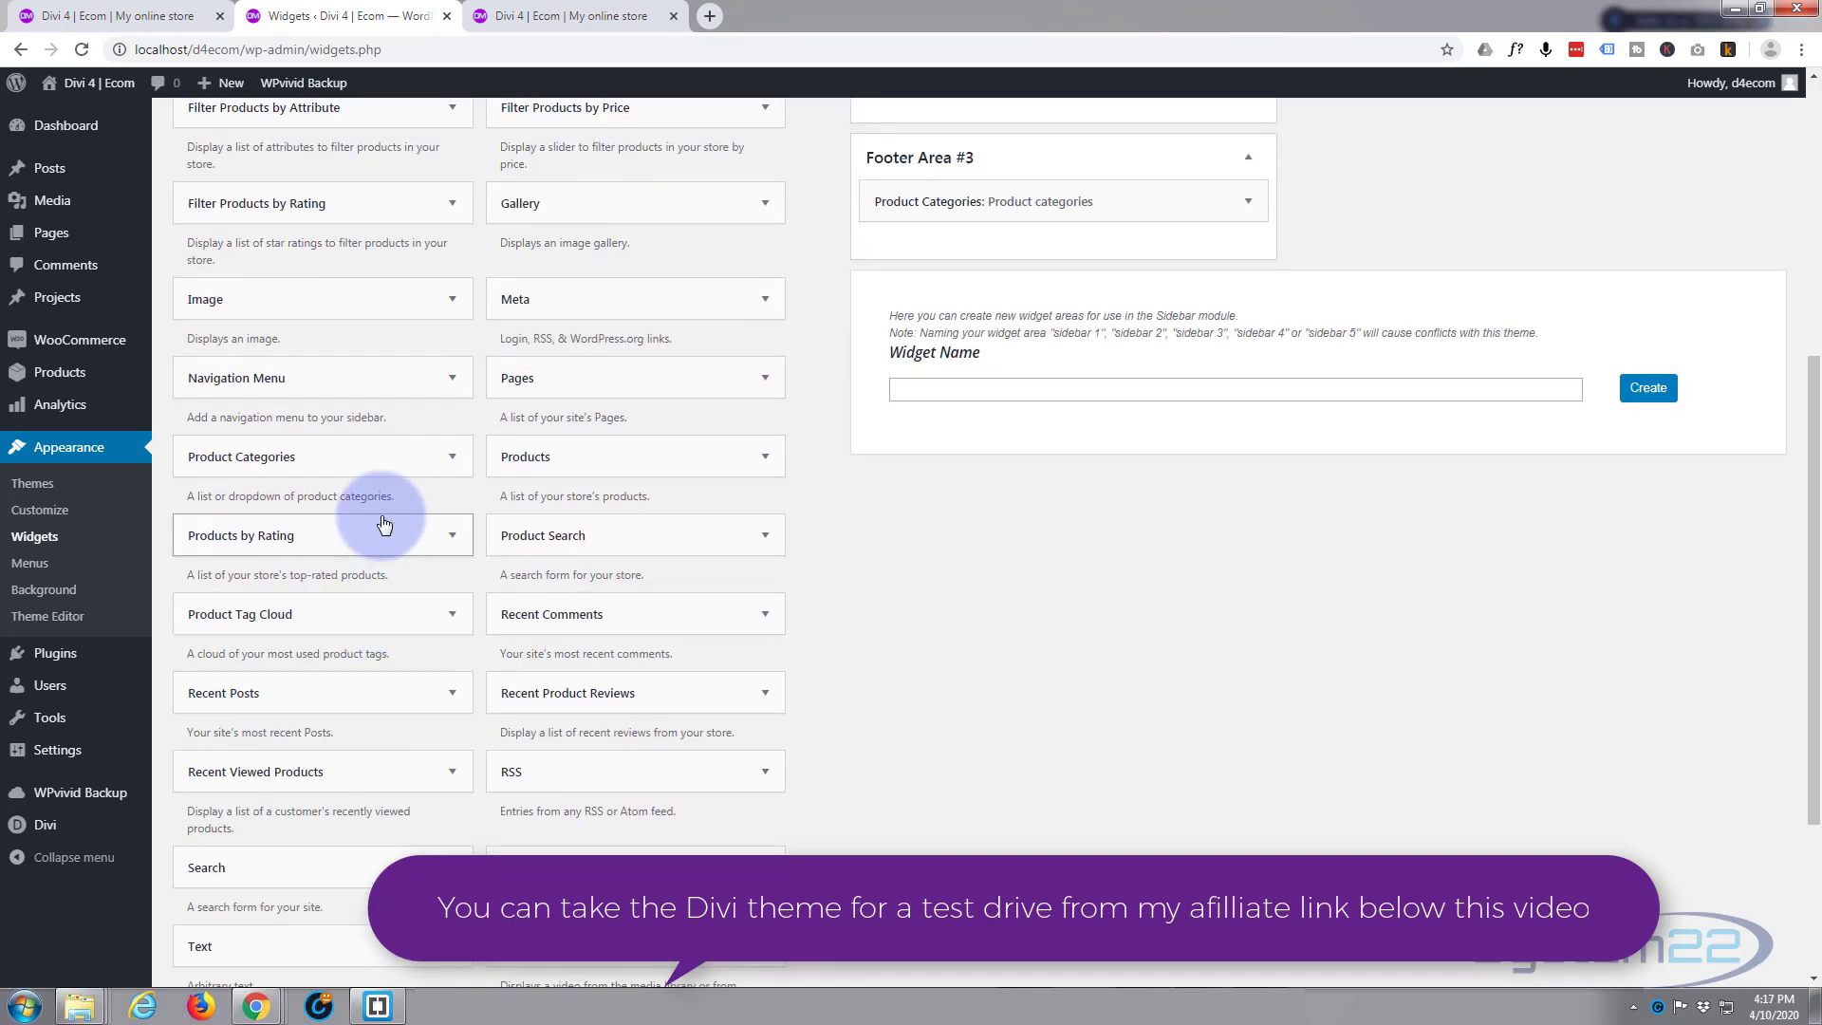
scroll(385, 525, "up", 5)
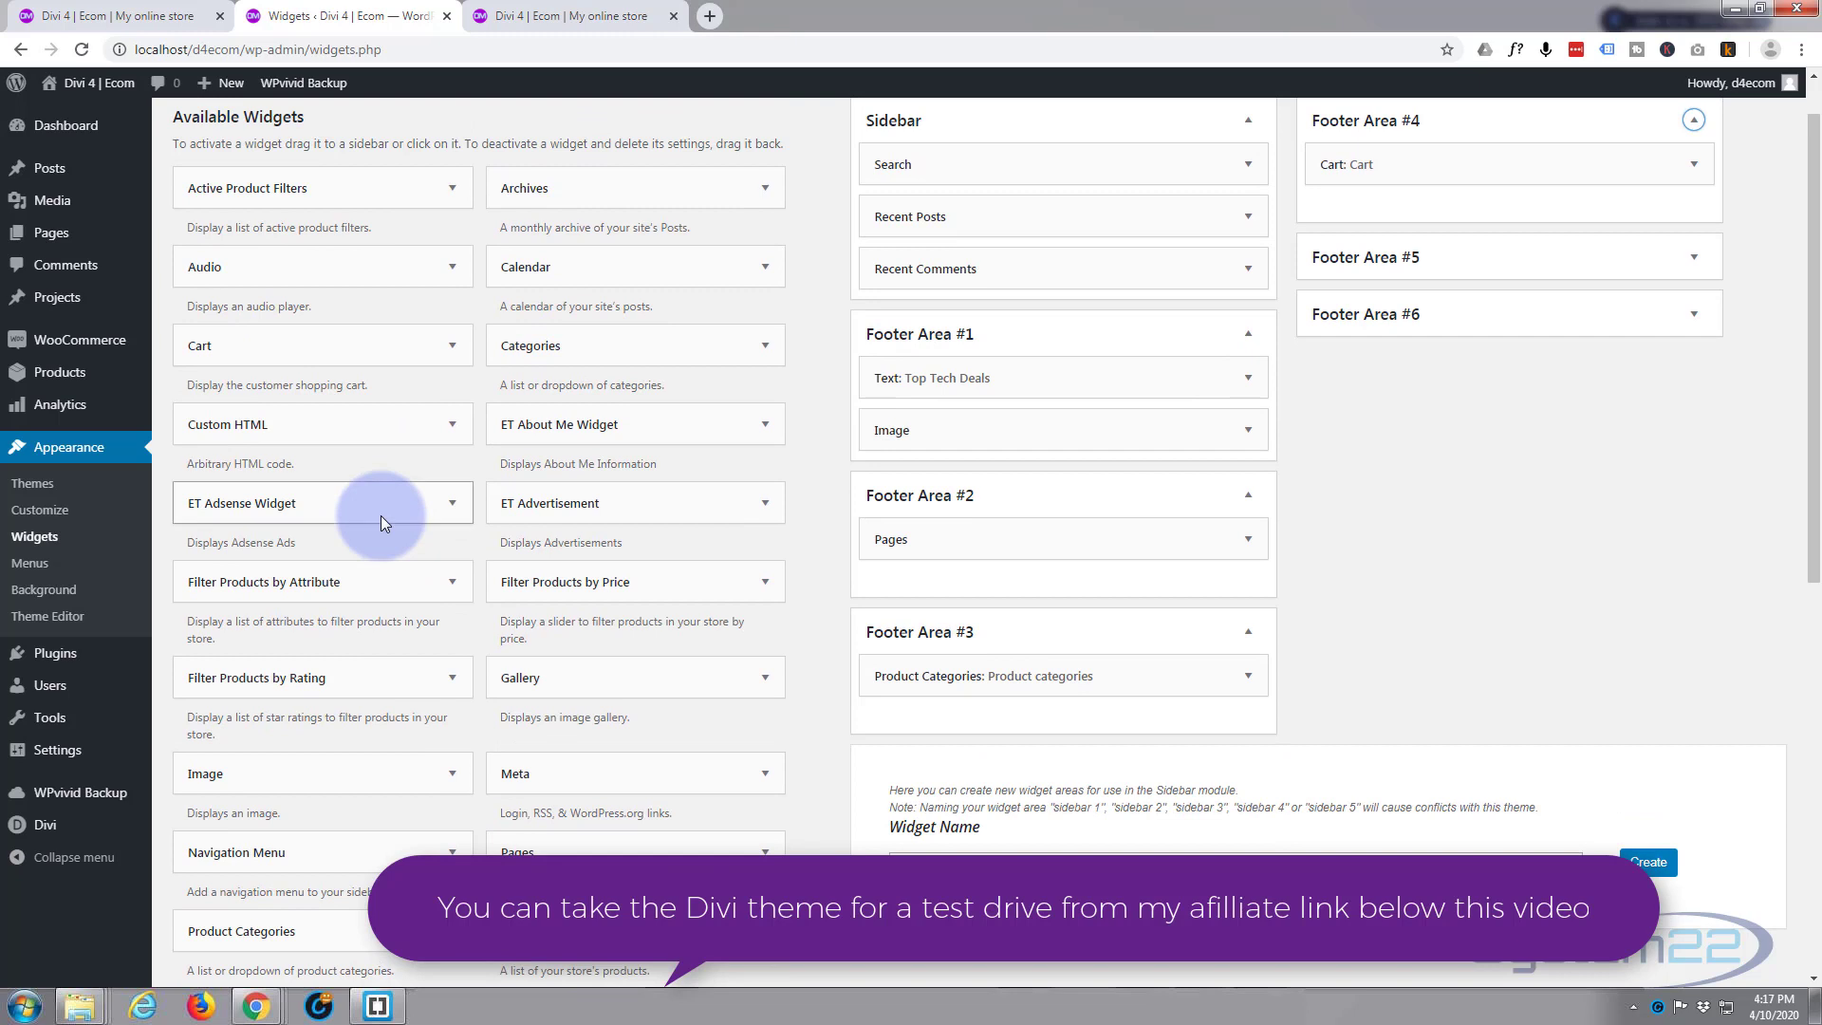
left_click_drag(342, 345, 1526, 180)
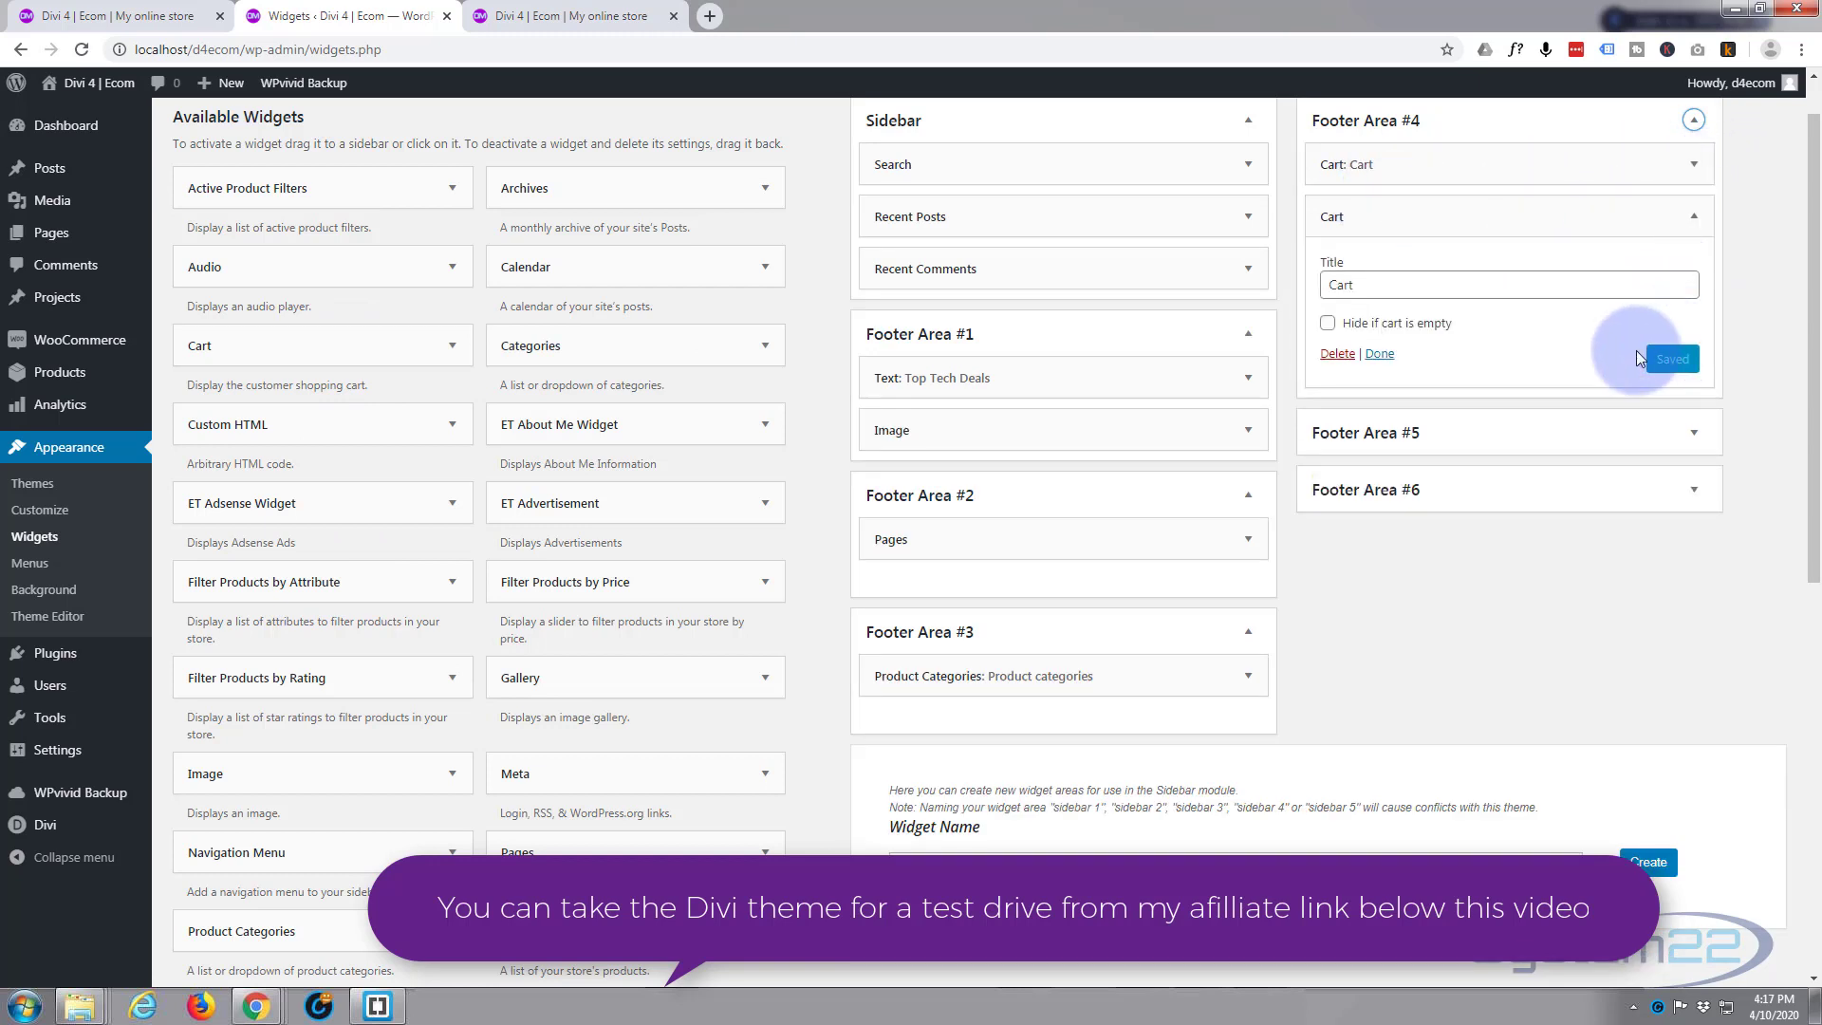
left_click(1337, 355)
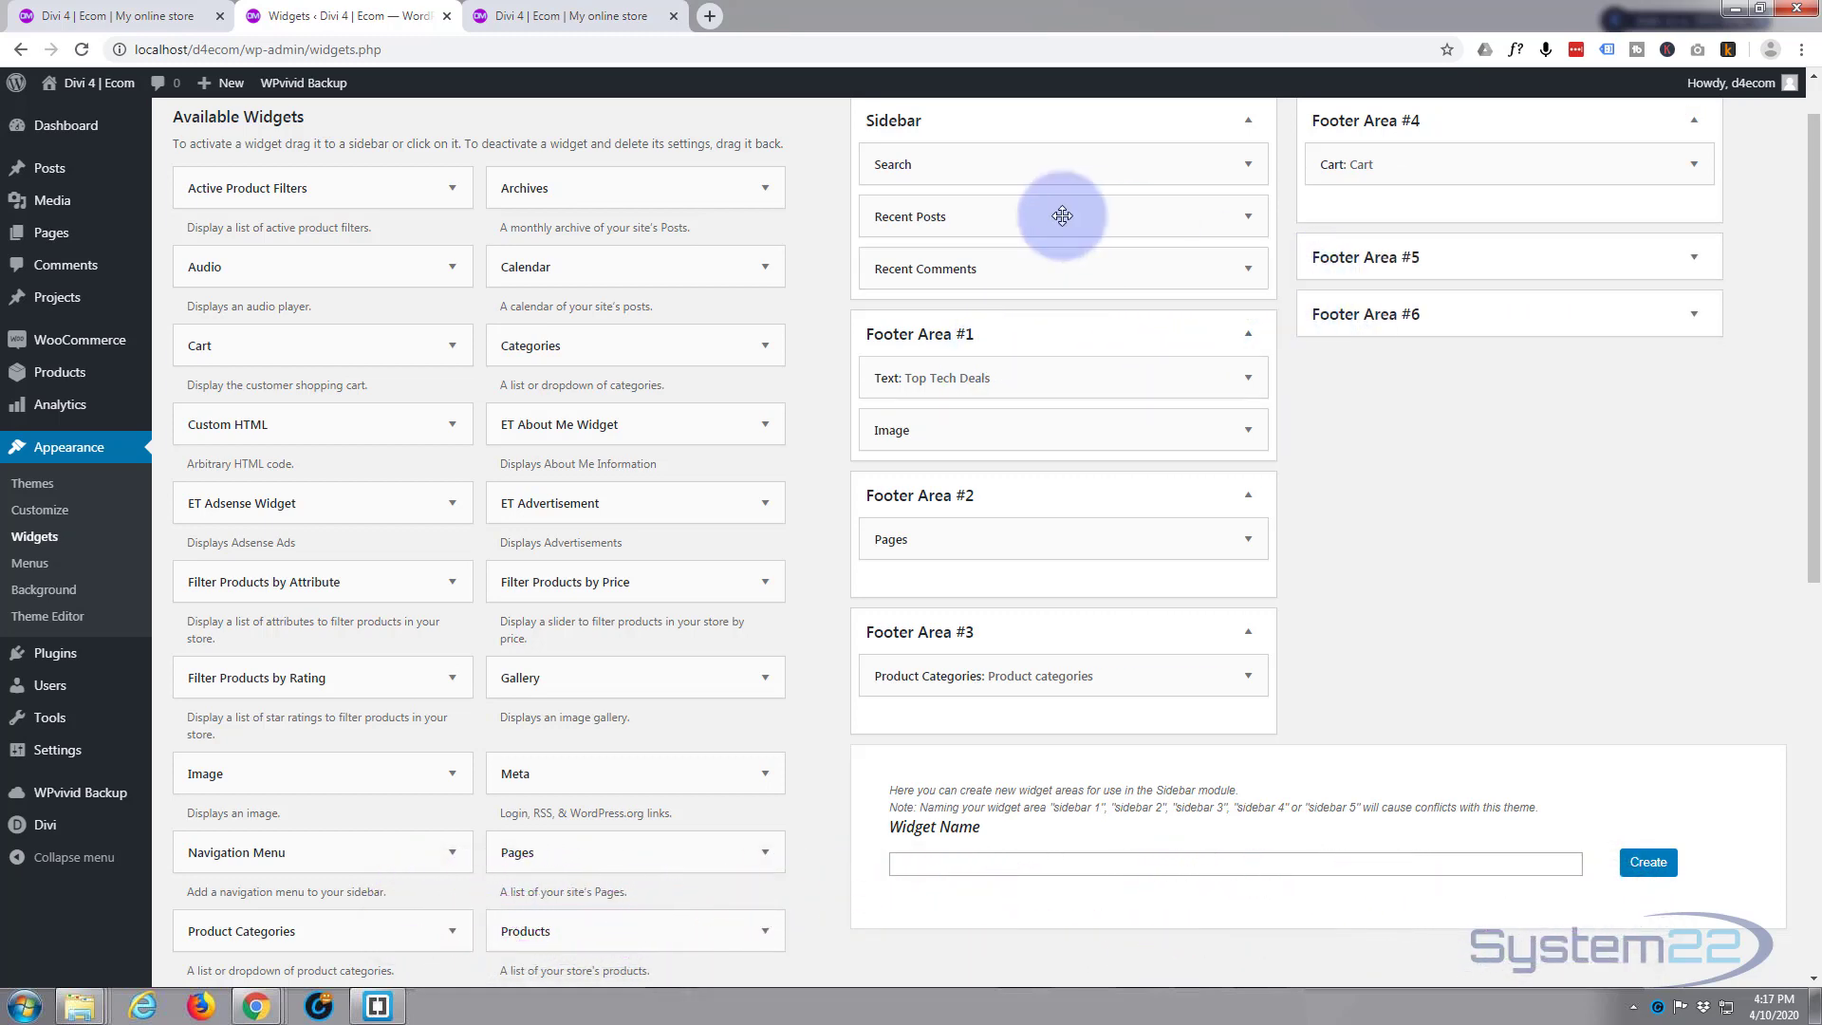
Compare the footer columns on the live store page with the assigned and available widgets in the admin
scroll(1233, 480, "down", 3)
scroll(1241, 475, "up", 4)
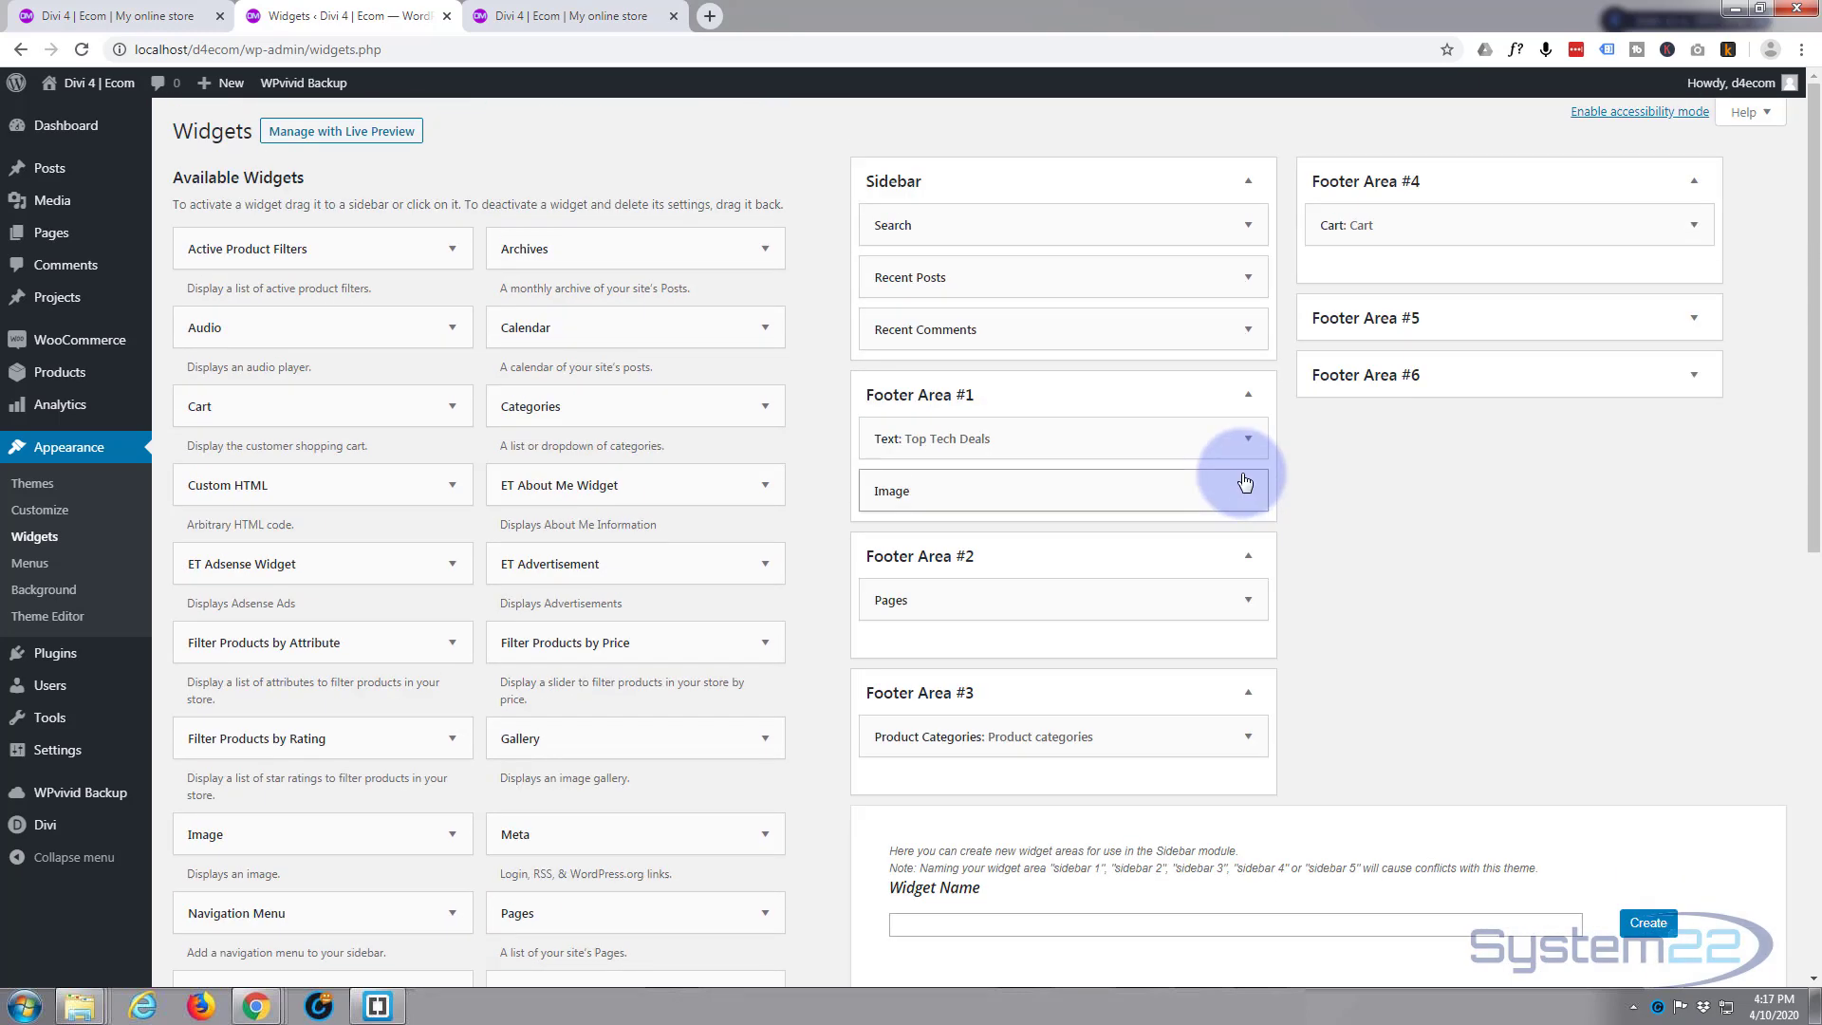
left_click(570, 16)
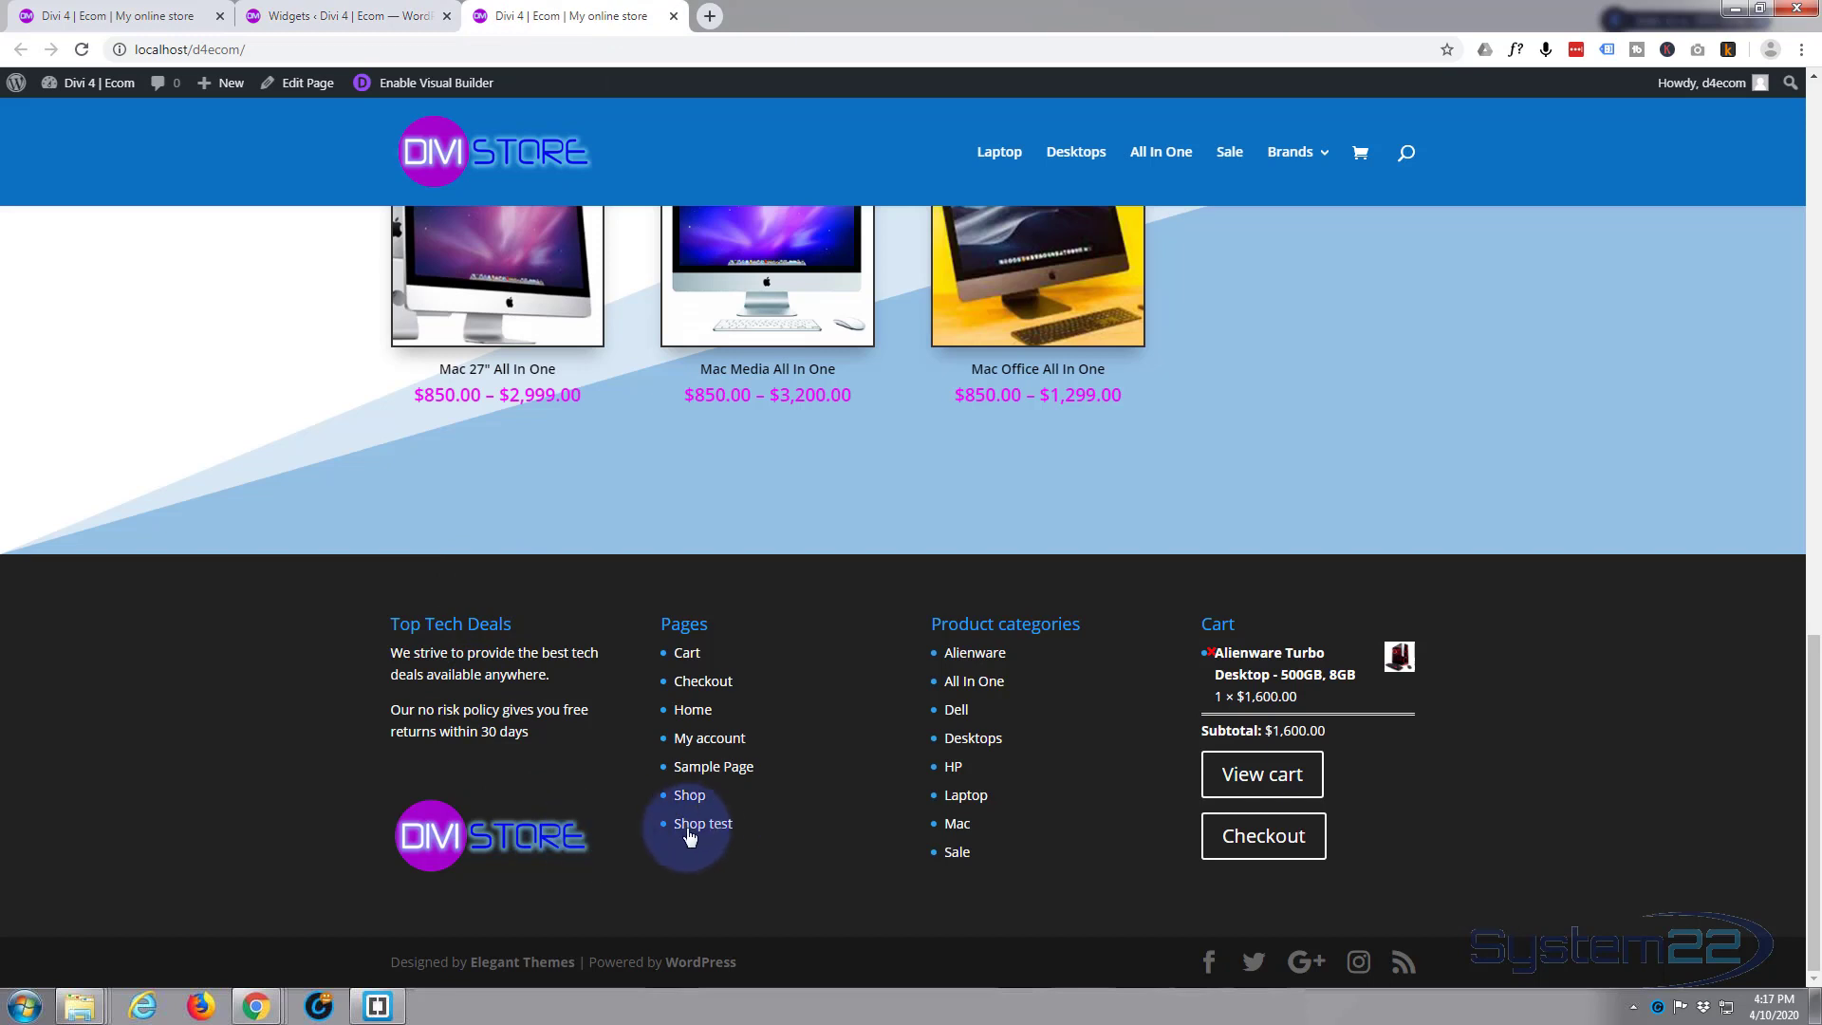
left_click(375, 13)
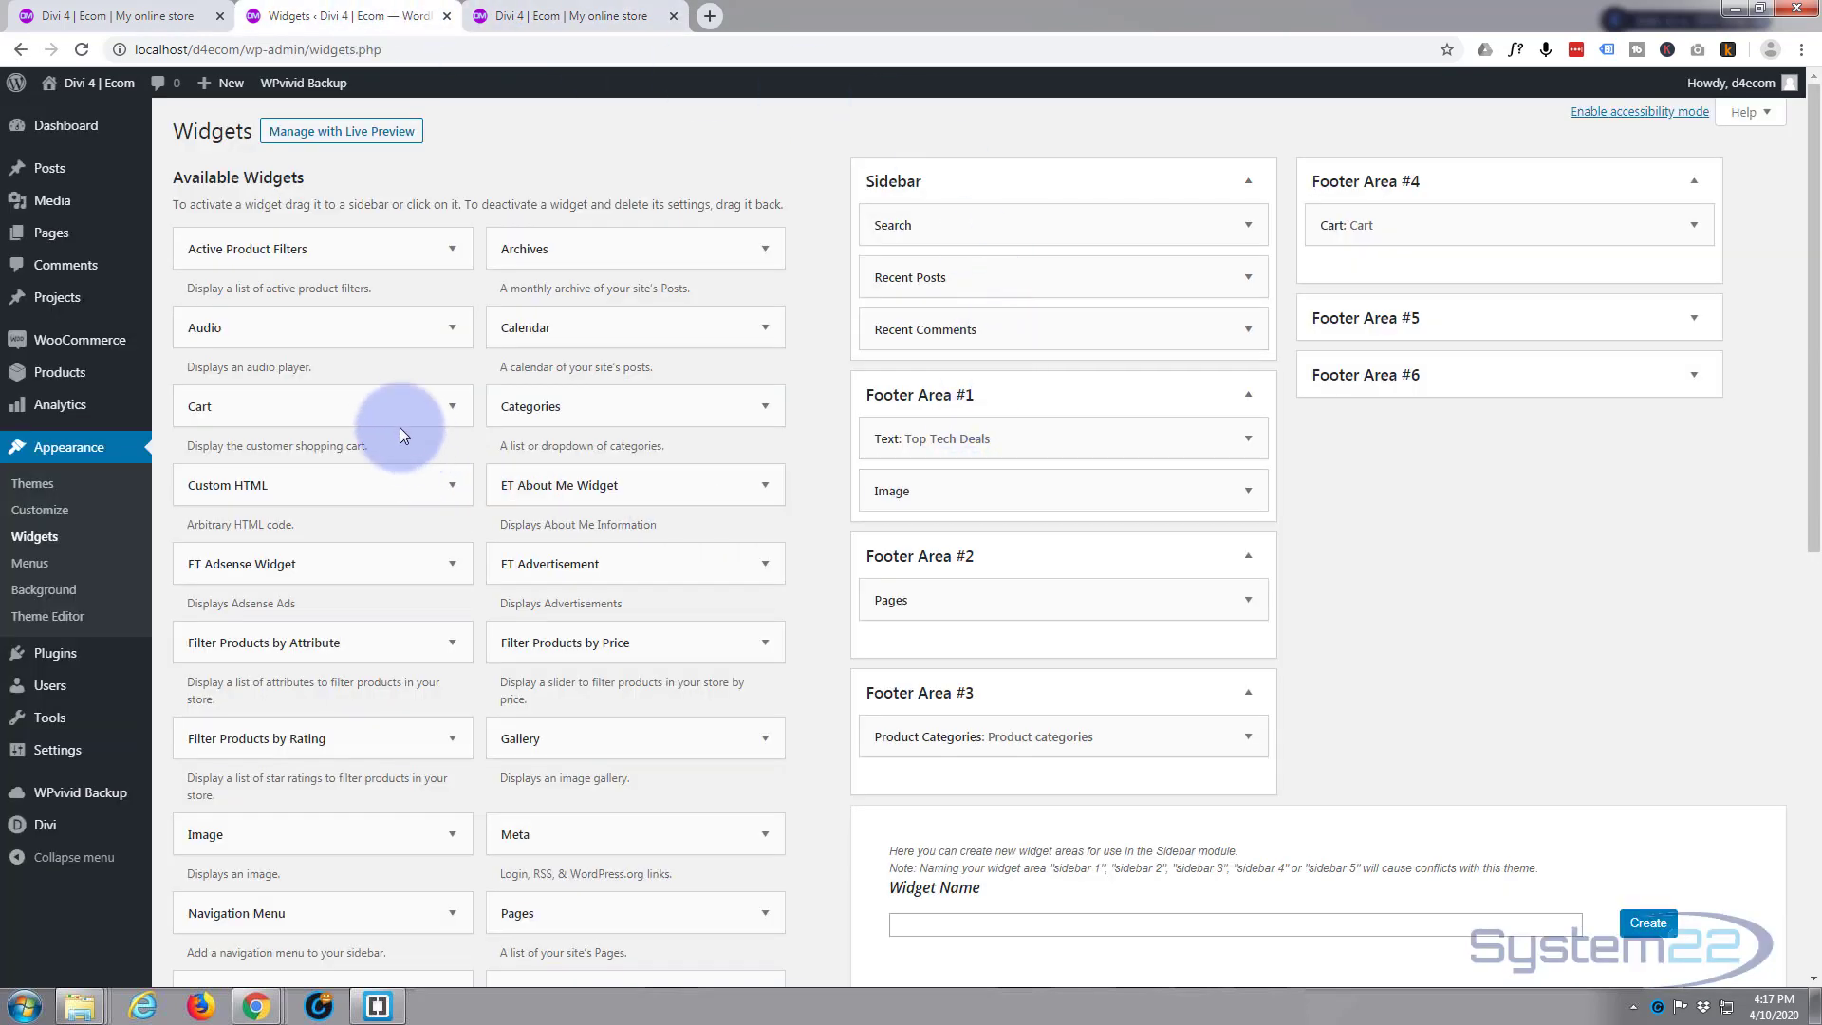
scroll(397, 429, "down", 3)
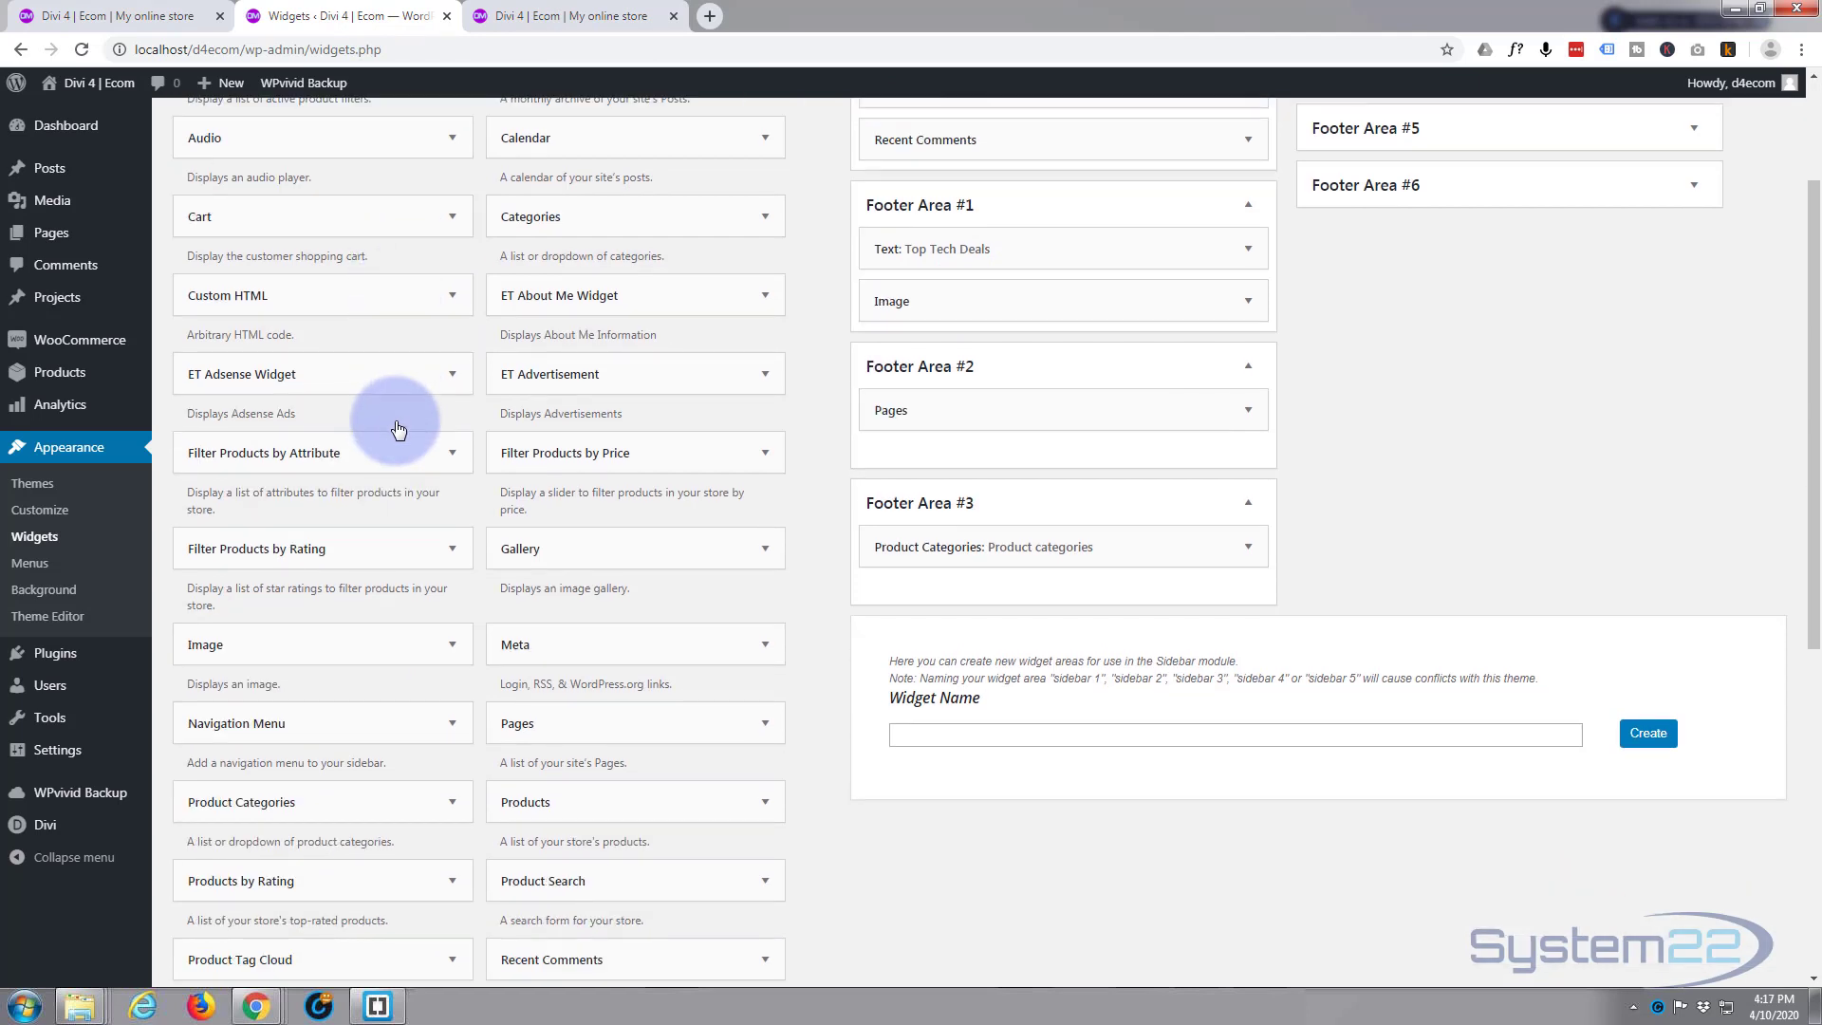
left_click_drag(294, 550, 423, 583)
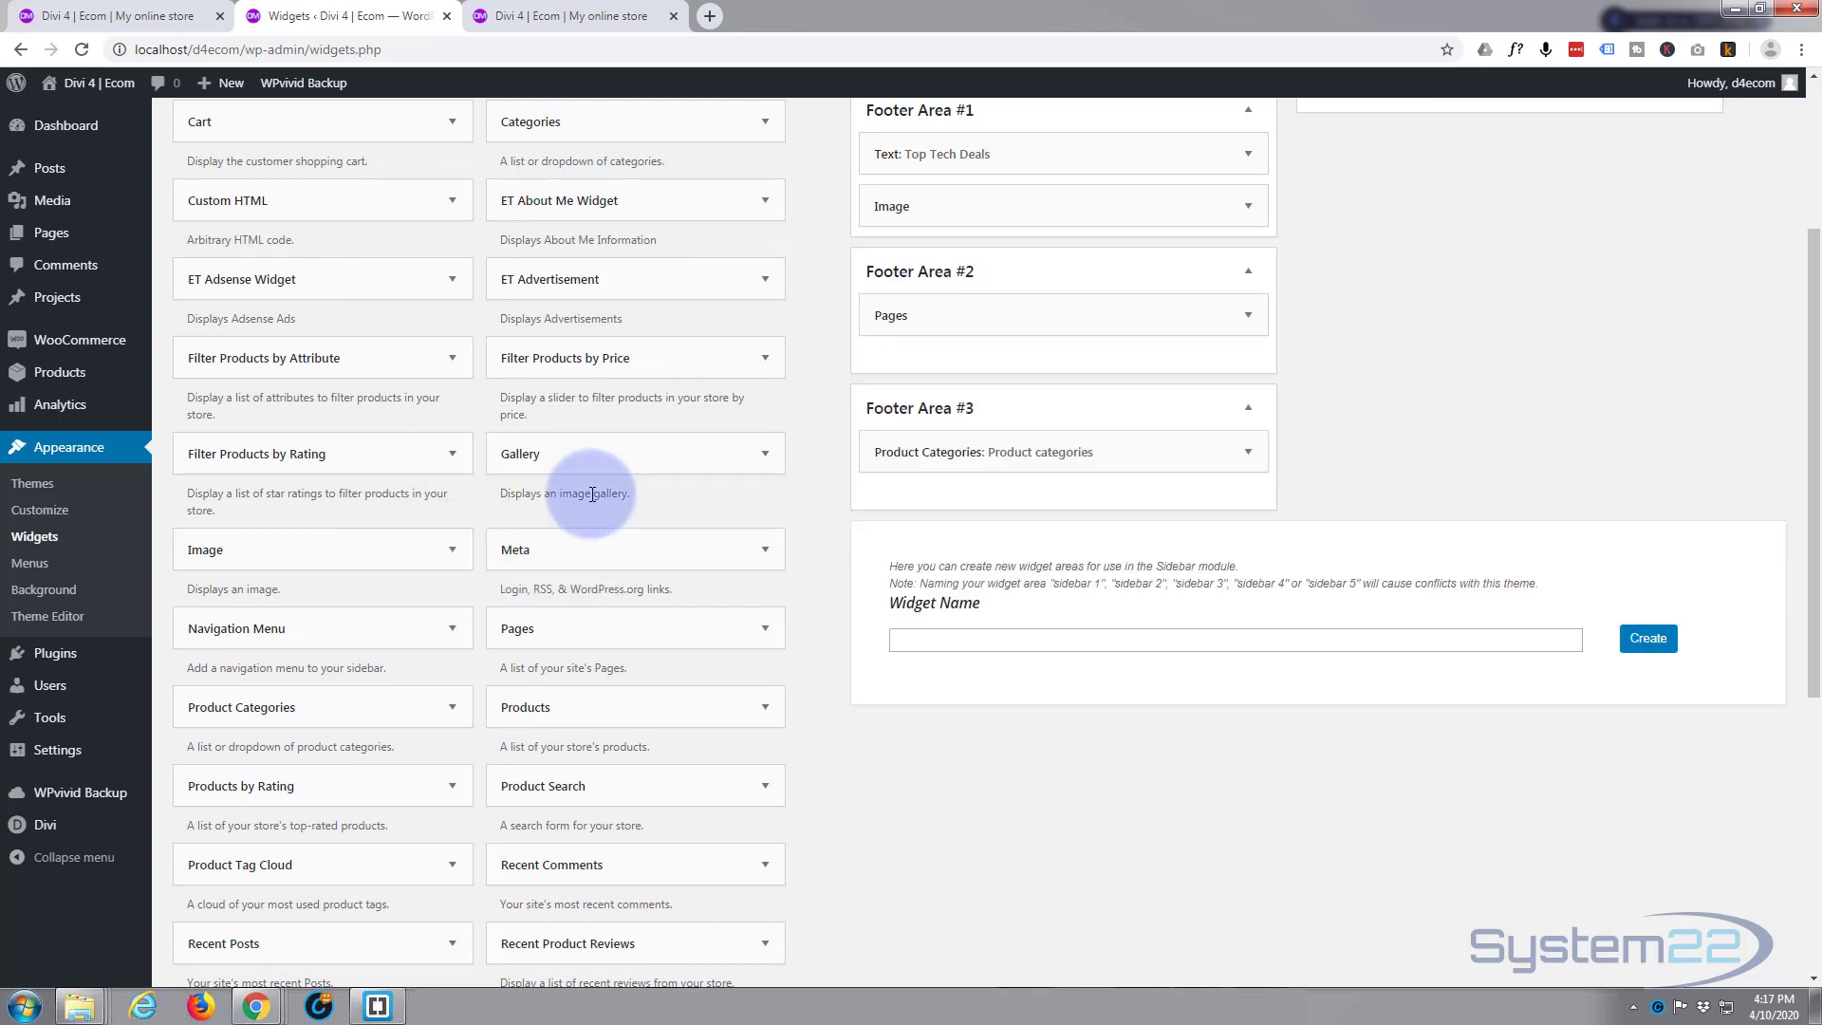
scroll(580, 493, "up", 3)
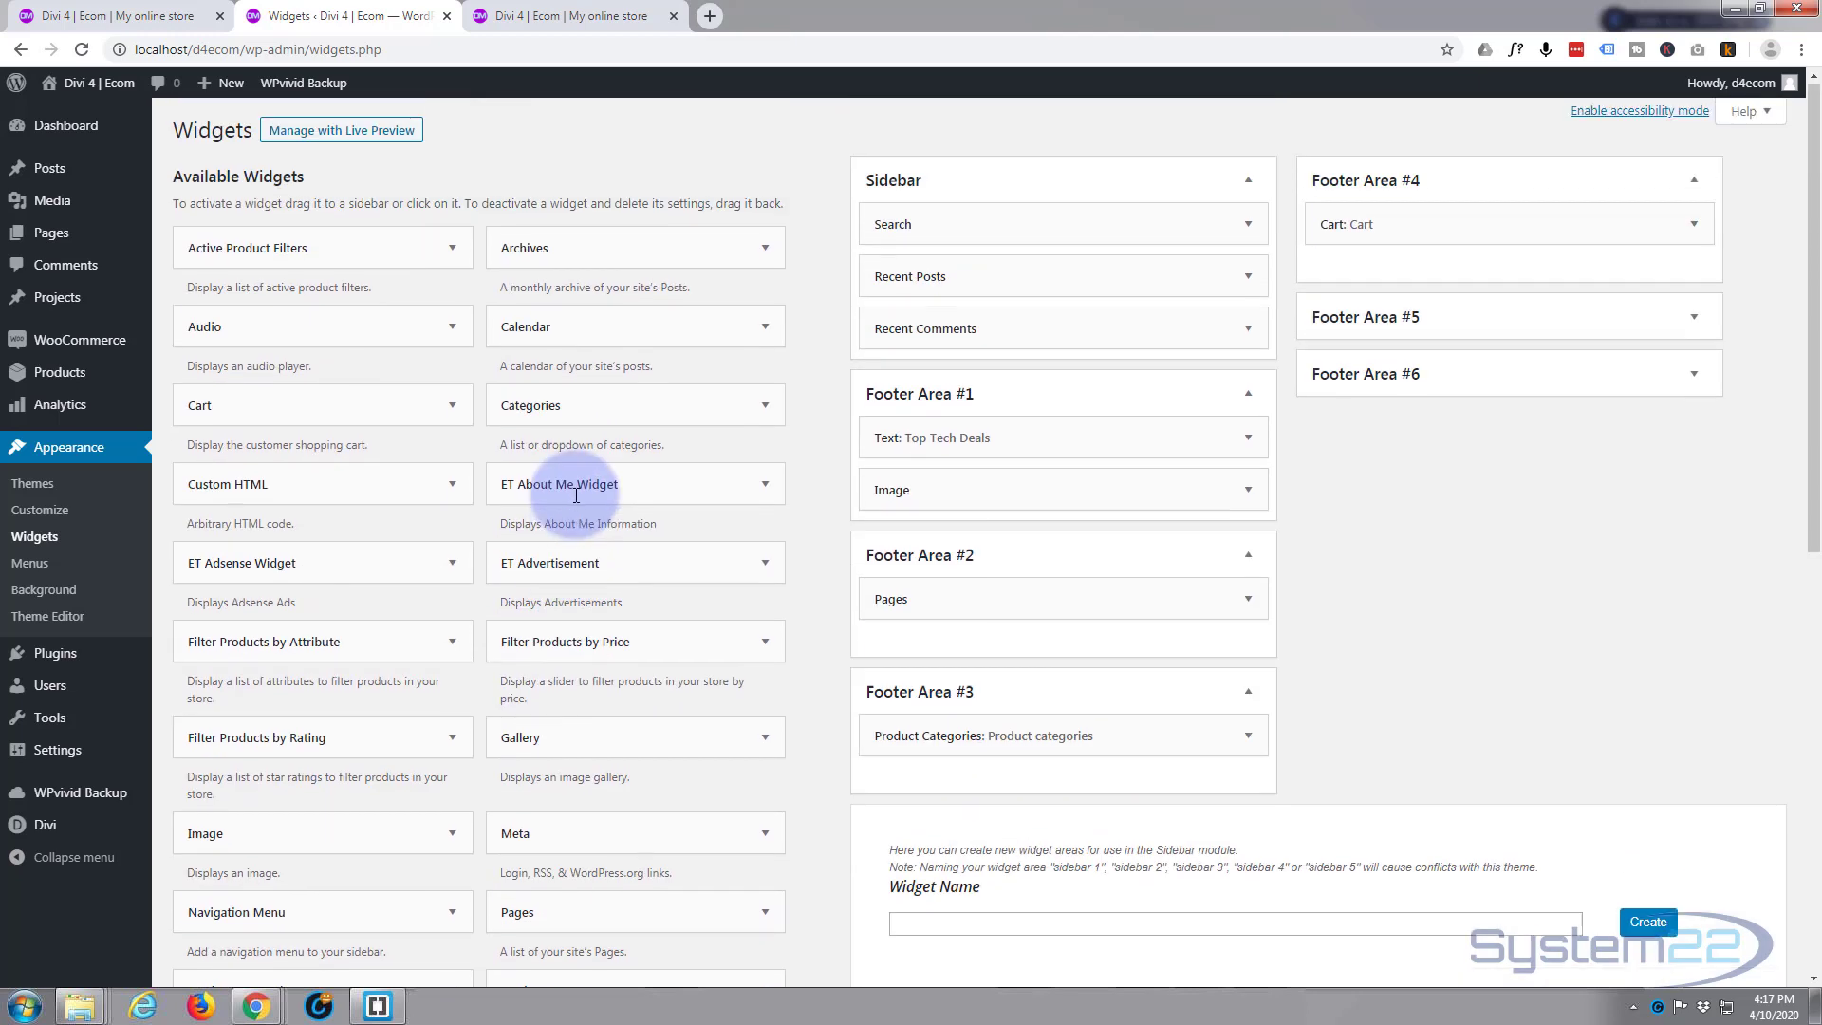
left_click(529, 16)
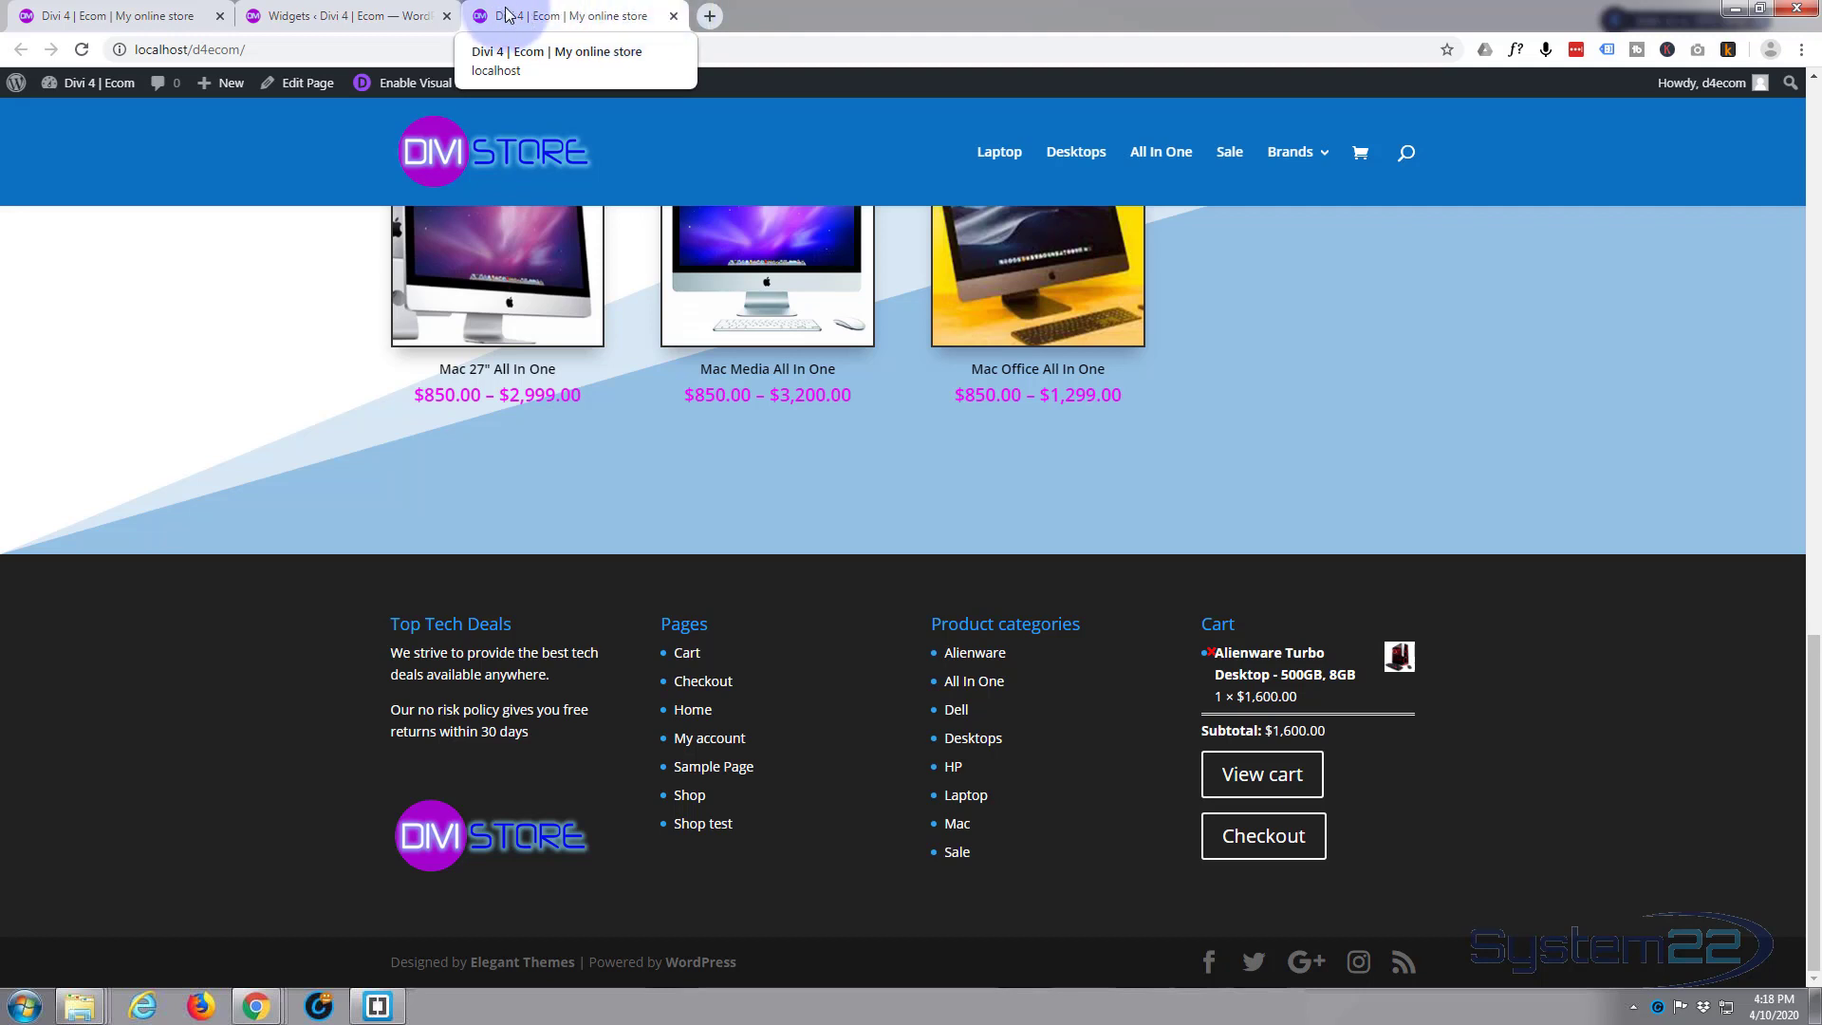
Return to the WordPress admin and open the Divi Theme Builder
left_click(346, 16)
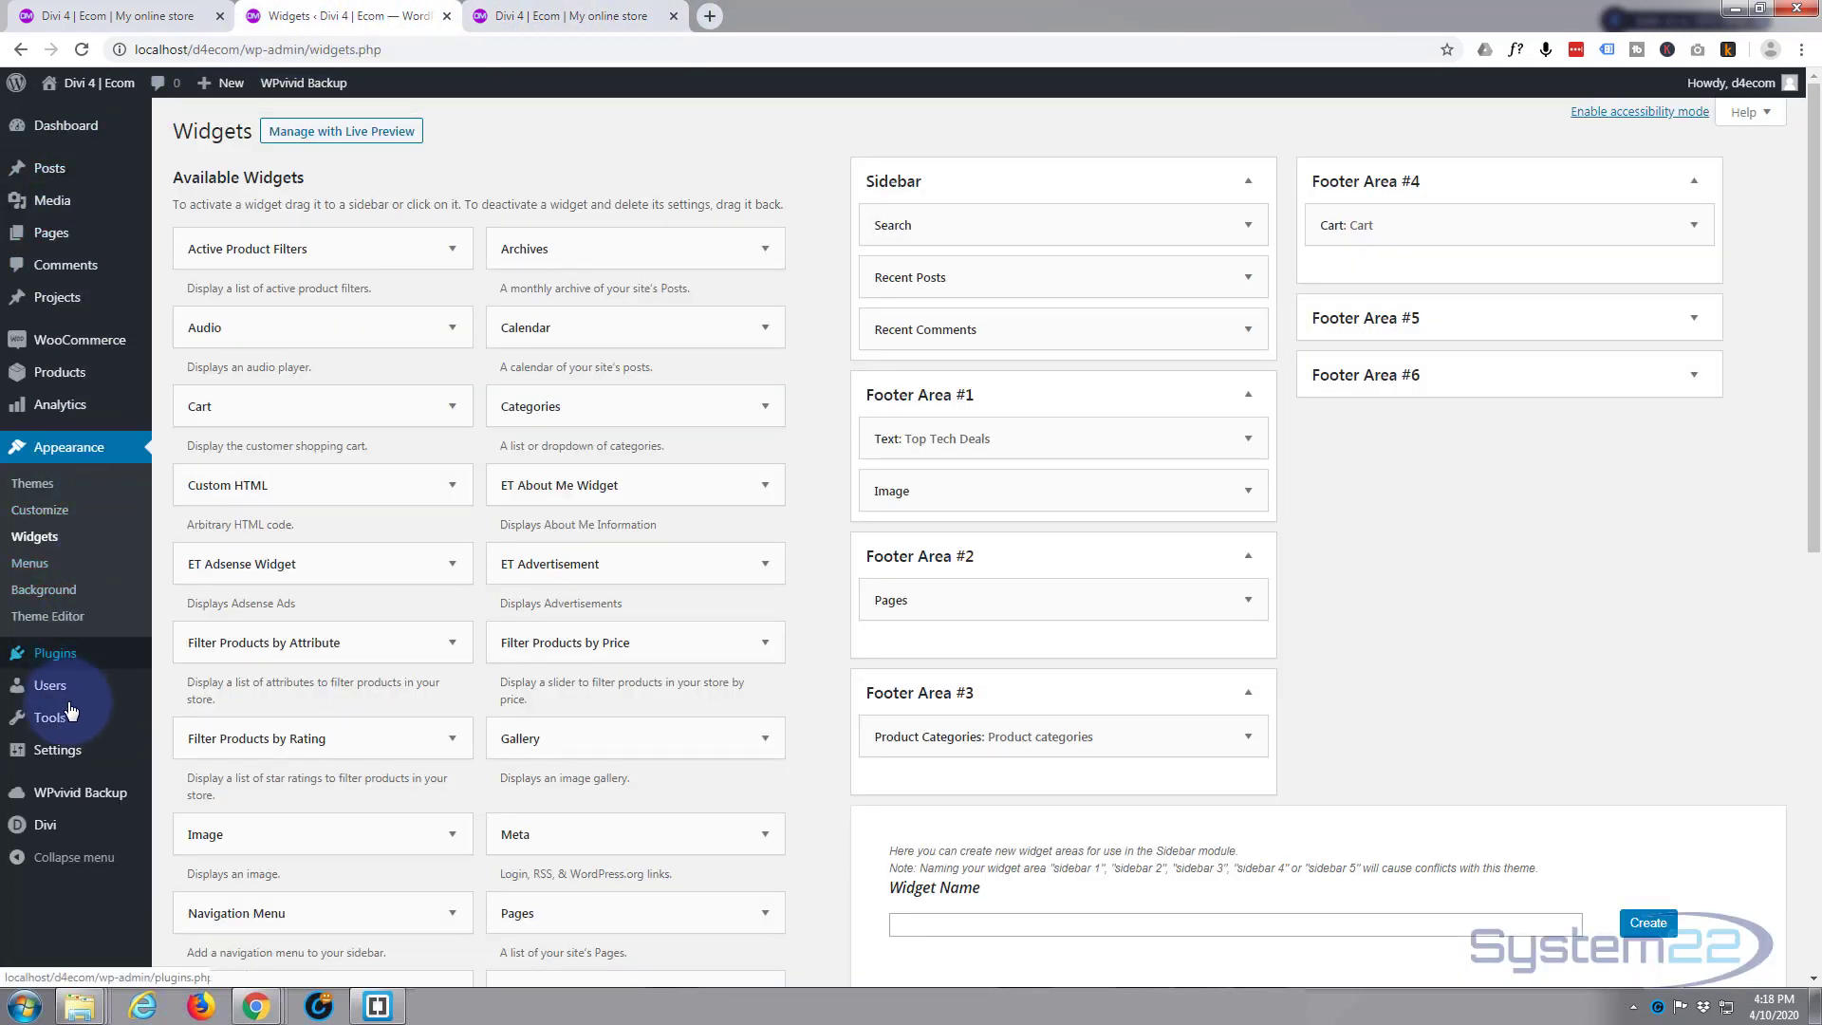
mouse_move(53, 830)
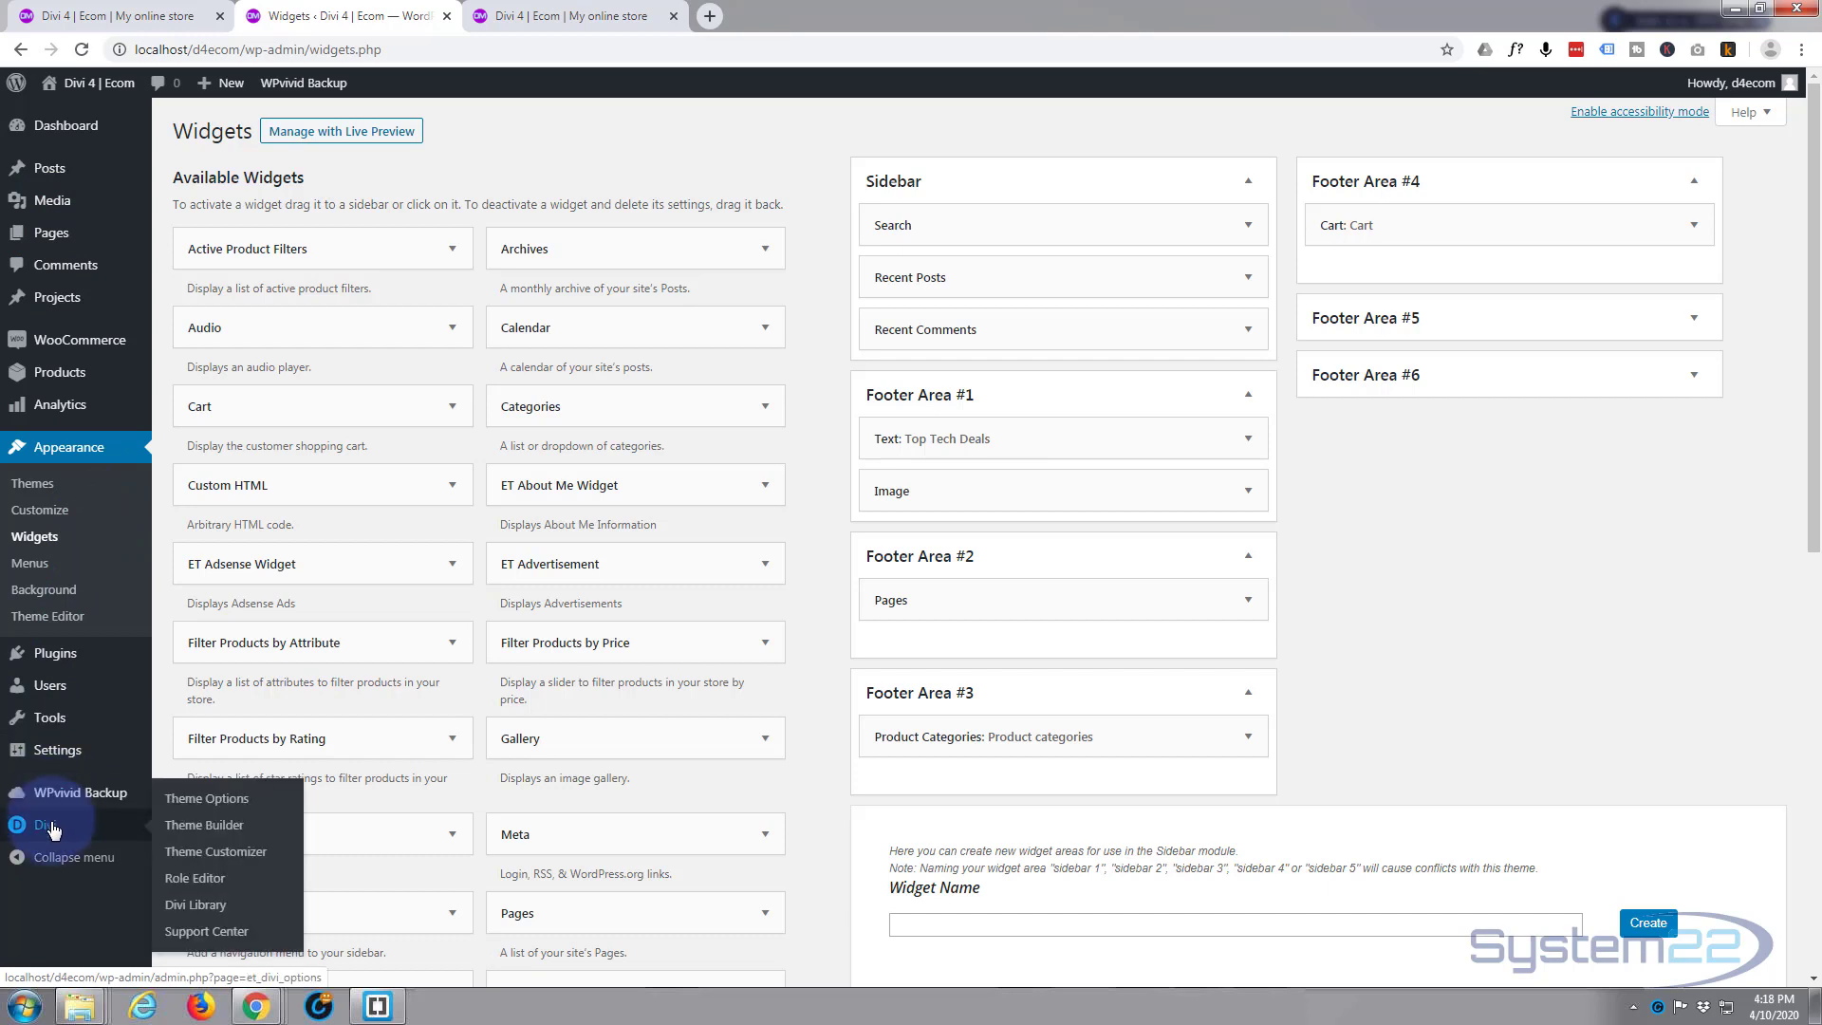
left_click(207, 825)
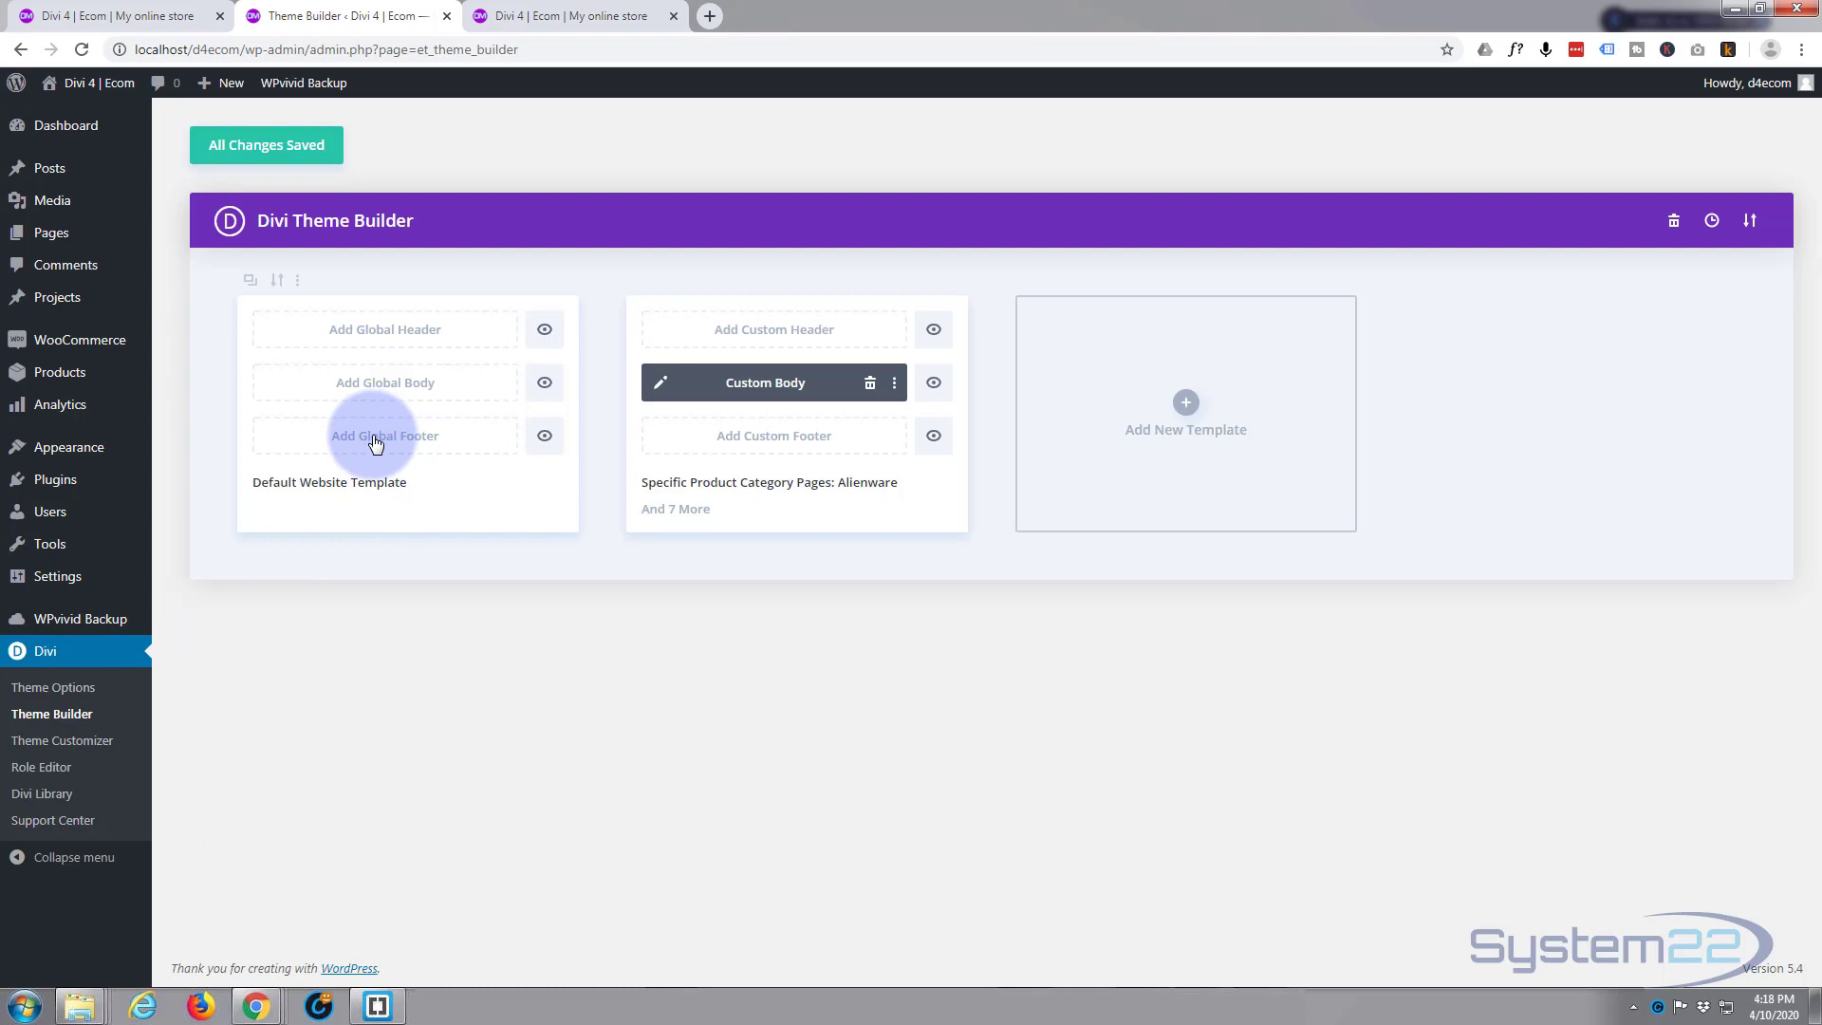
Start building a global footer from scratch for the Default Website Template and insert a row with four equal columns
left_click(420, 442)
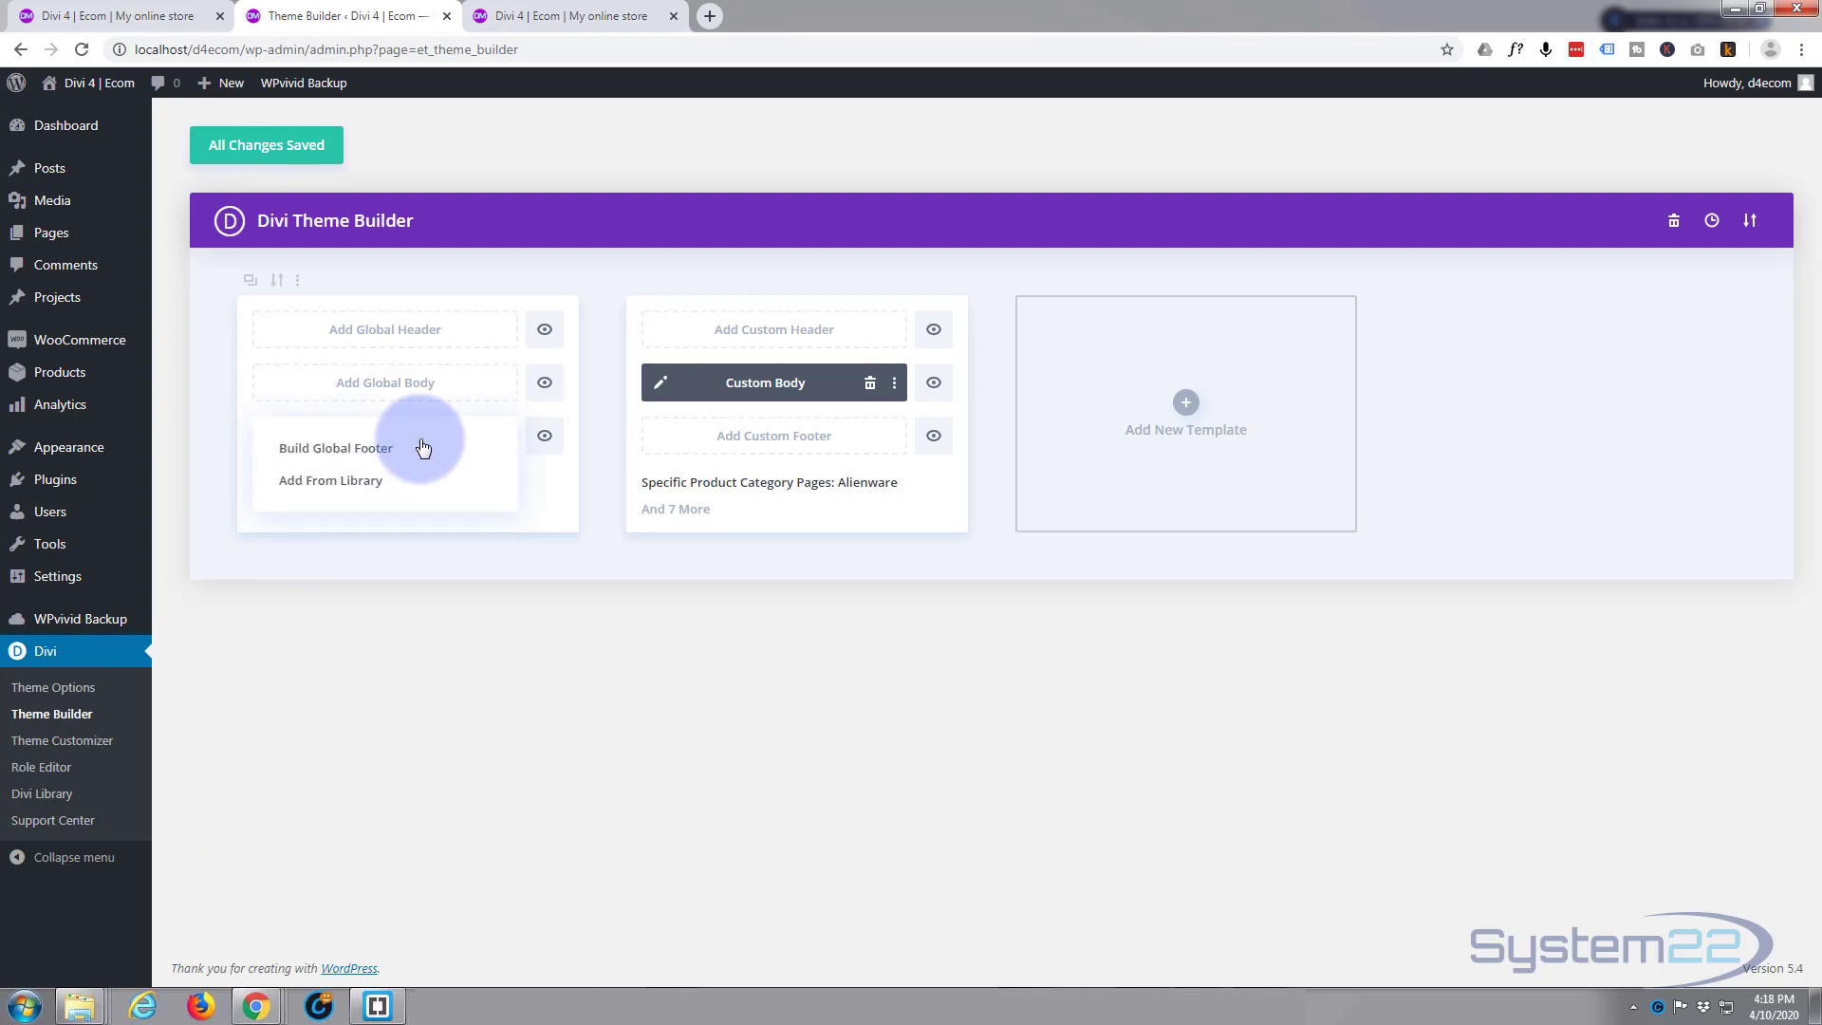
left_click(391, 459)
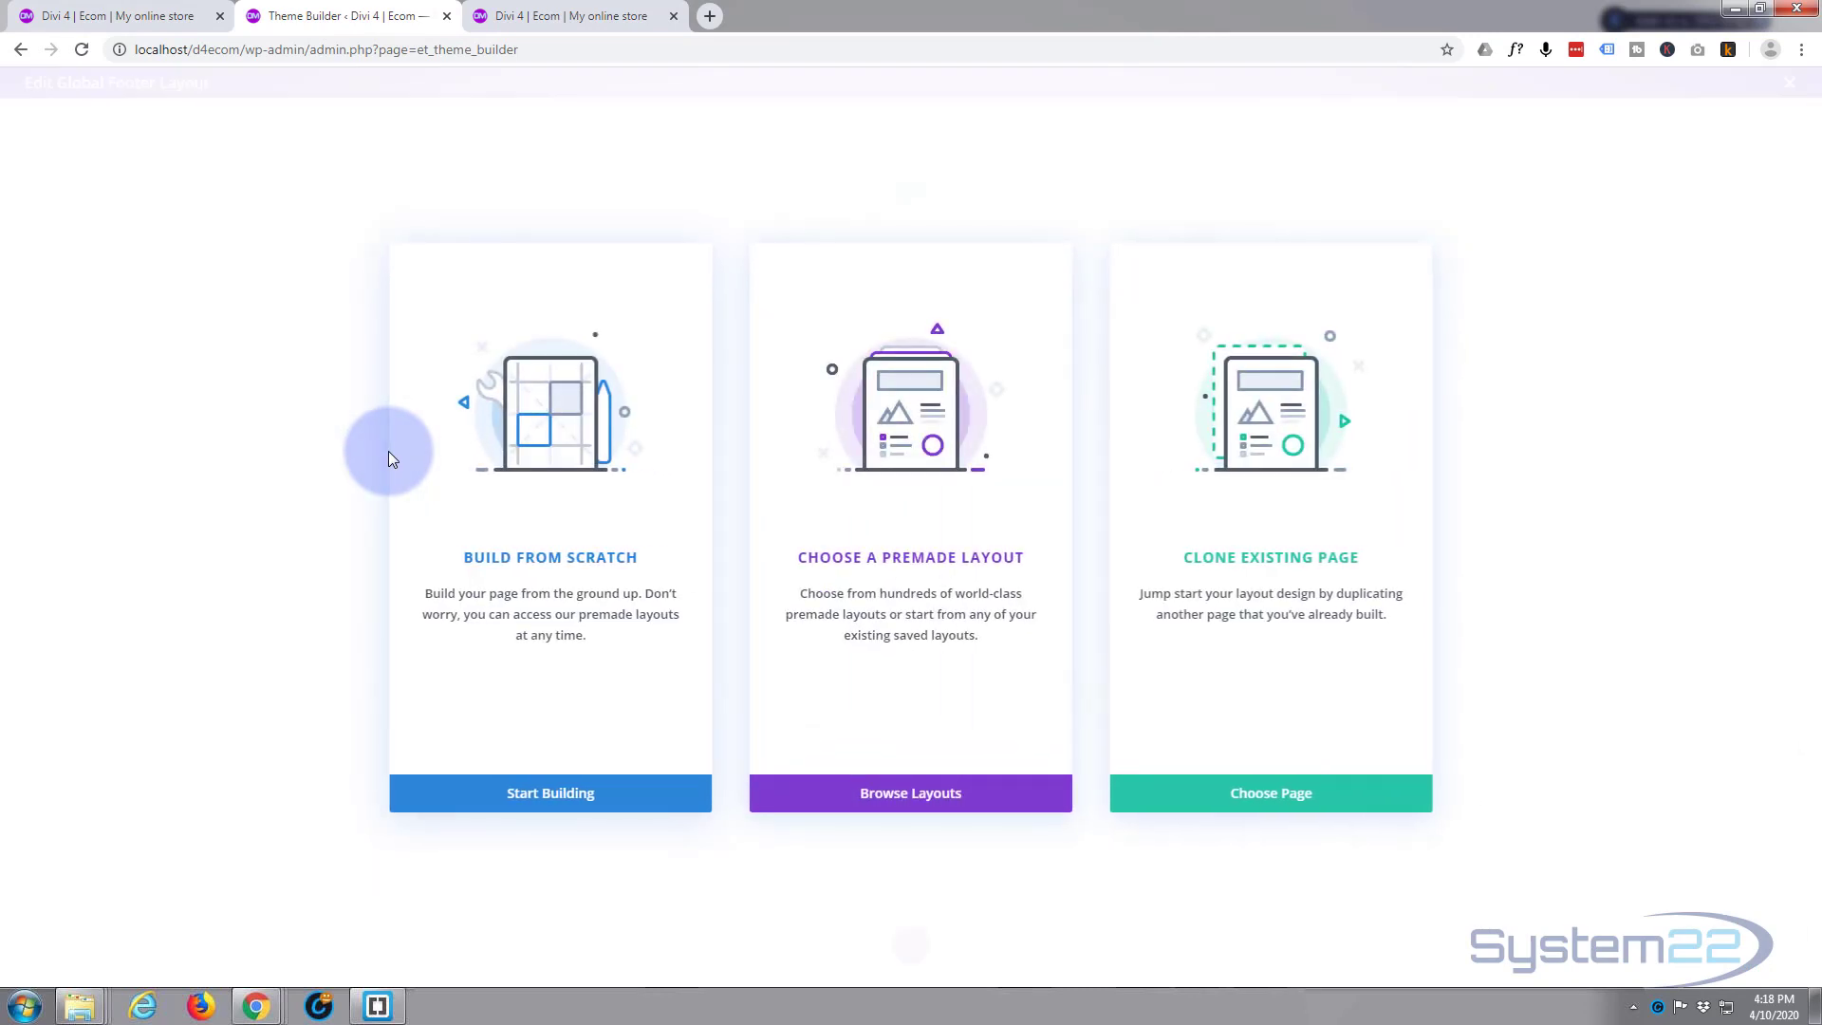
left_click(563, 797)
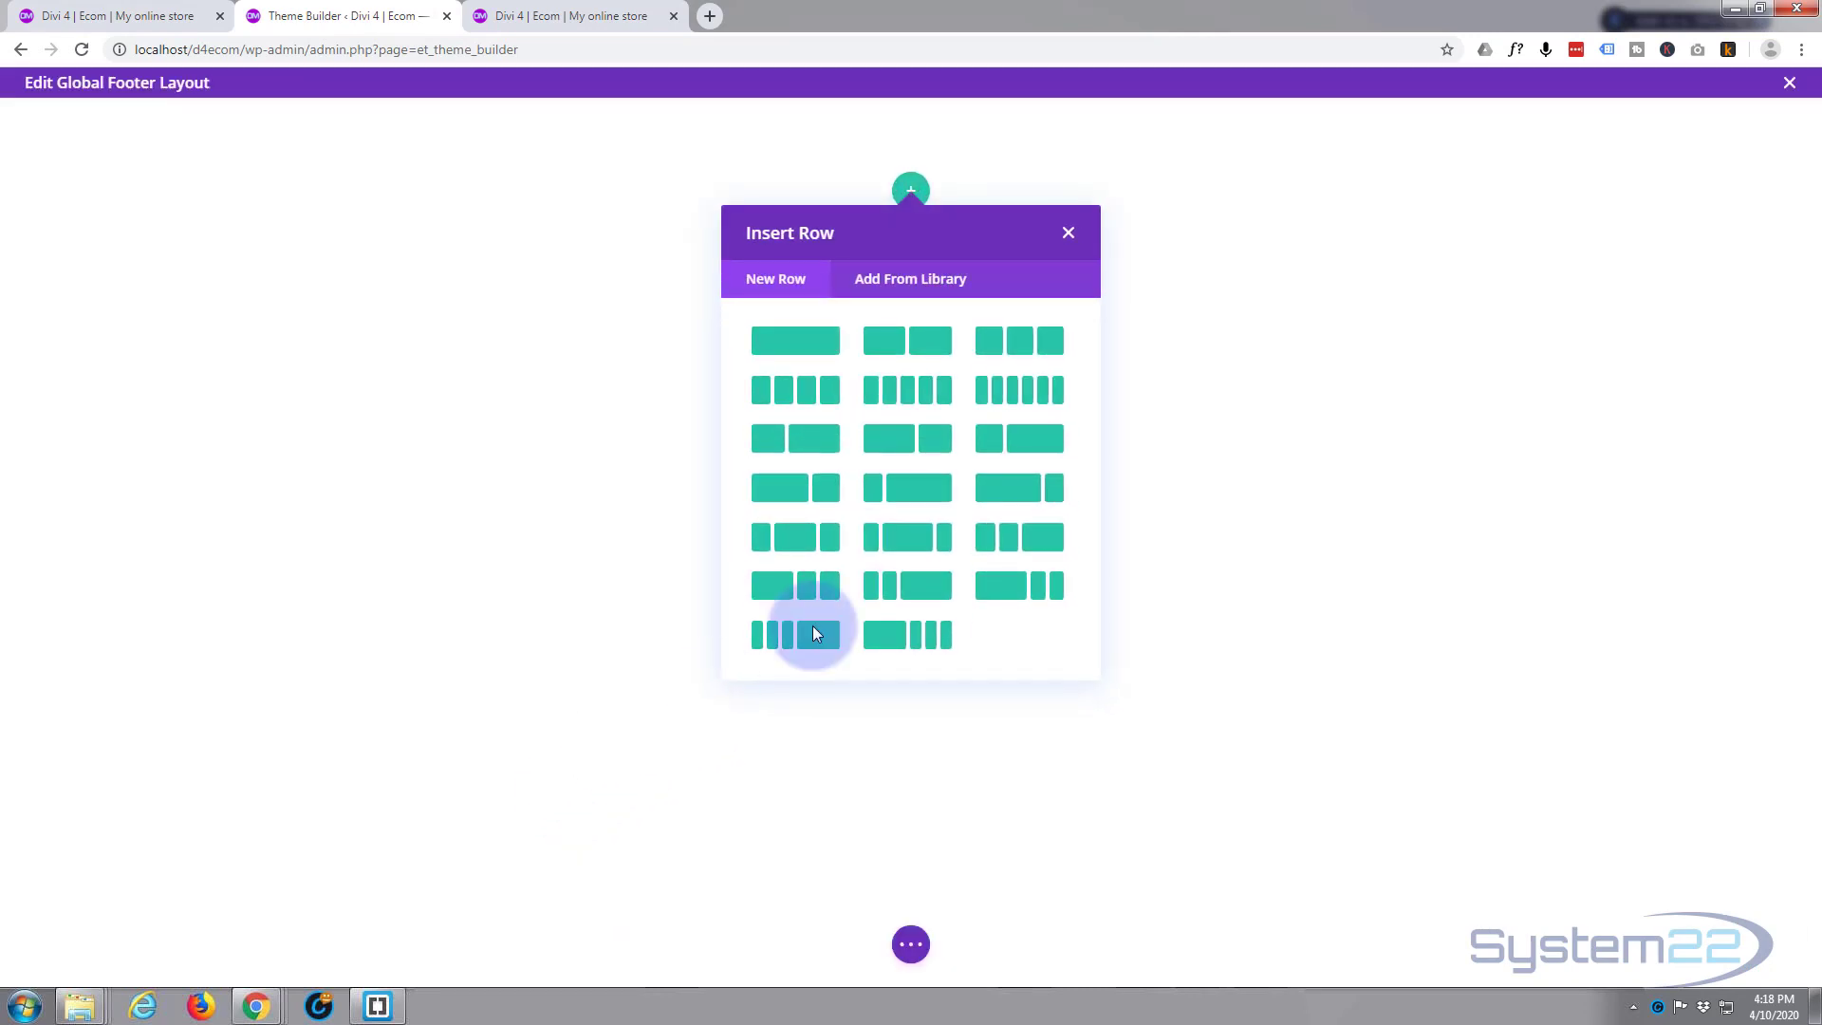
left_click(807, 390)
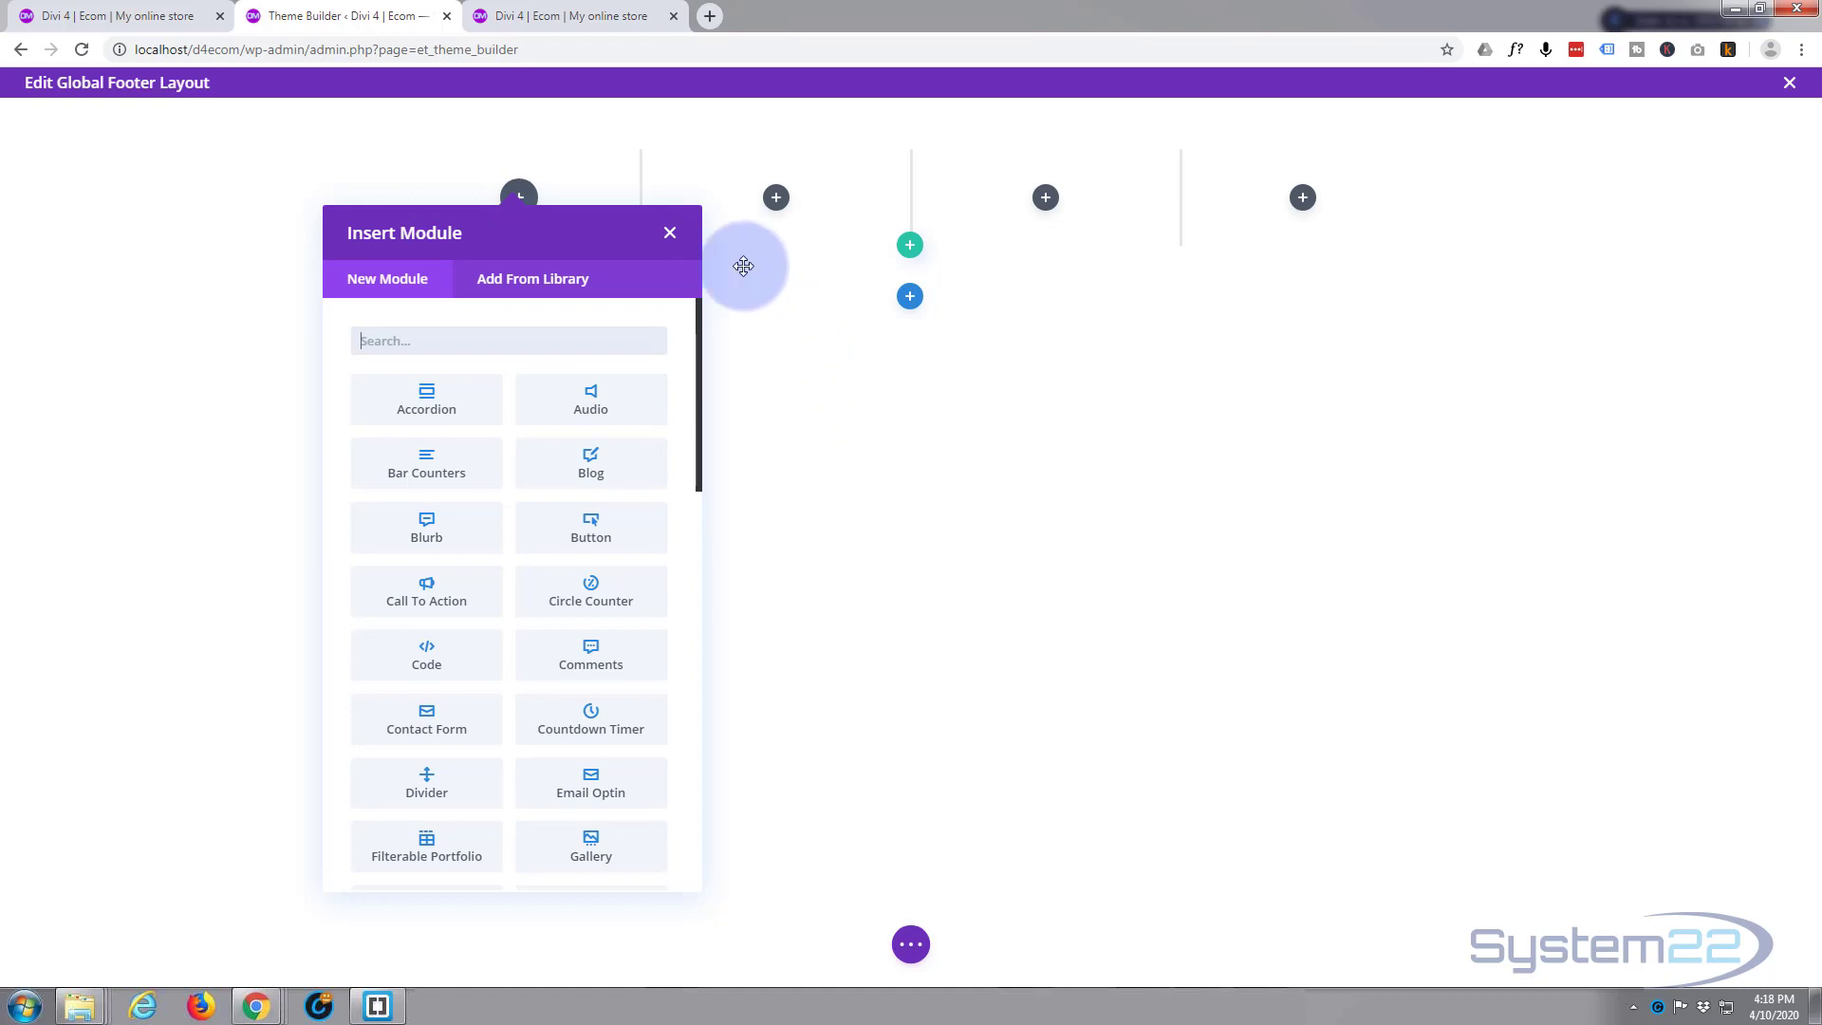
Insert an Image module in the first column of the footer row
scroll(508, 491, "down", 2)
scroll(508, 494, "down", 2)
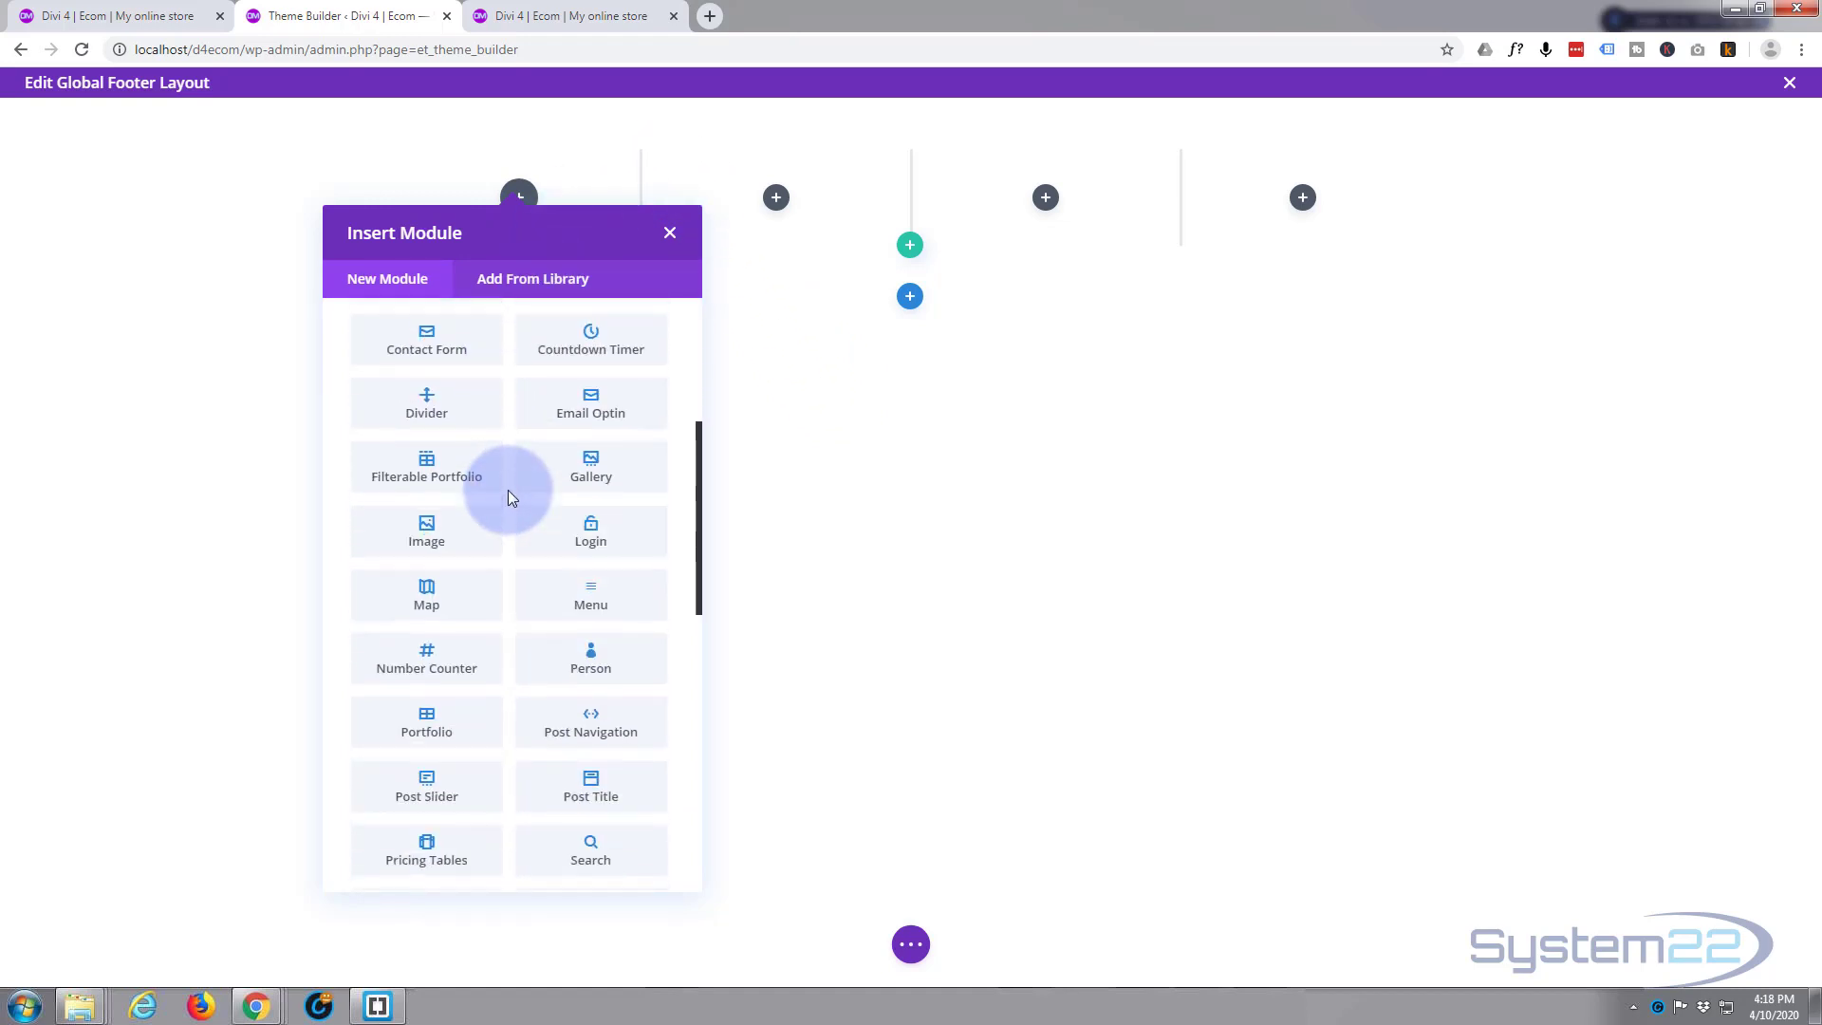
scroll(509, 497, "down", 1)
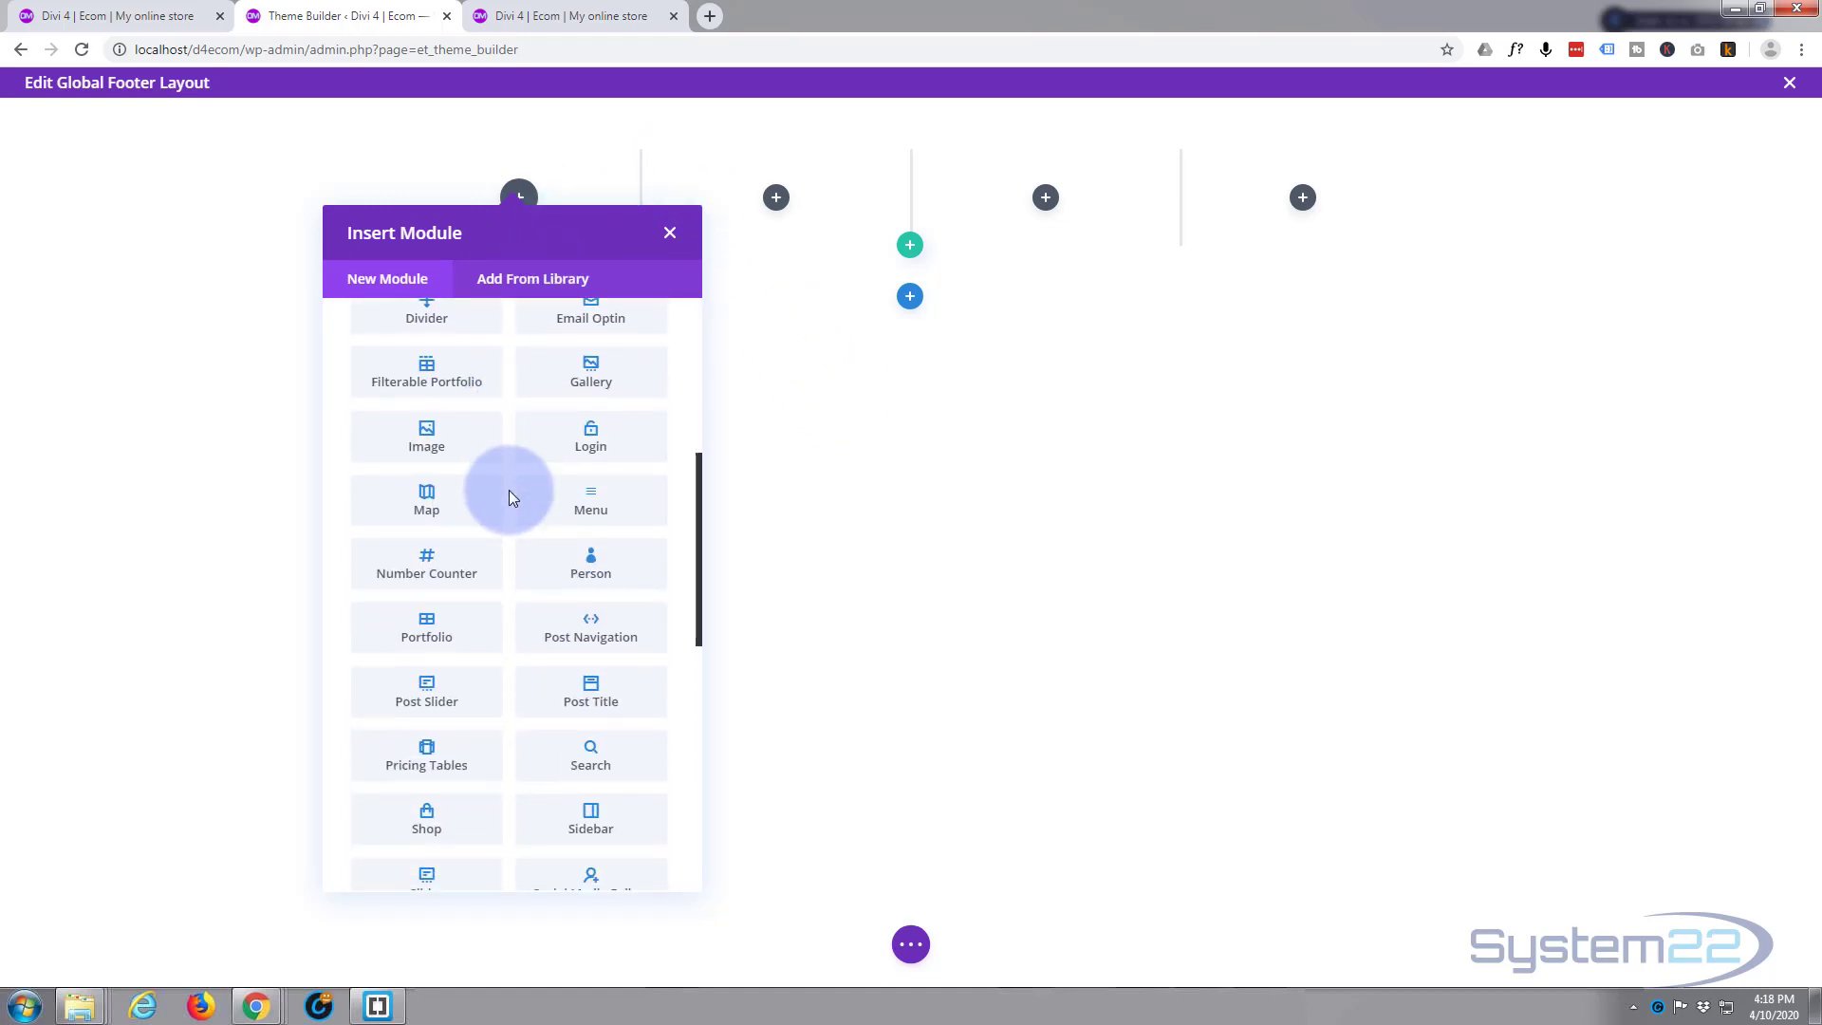
scroll(508, 497, "down", 1)
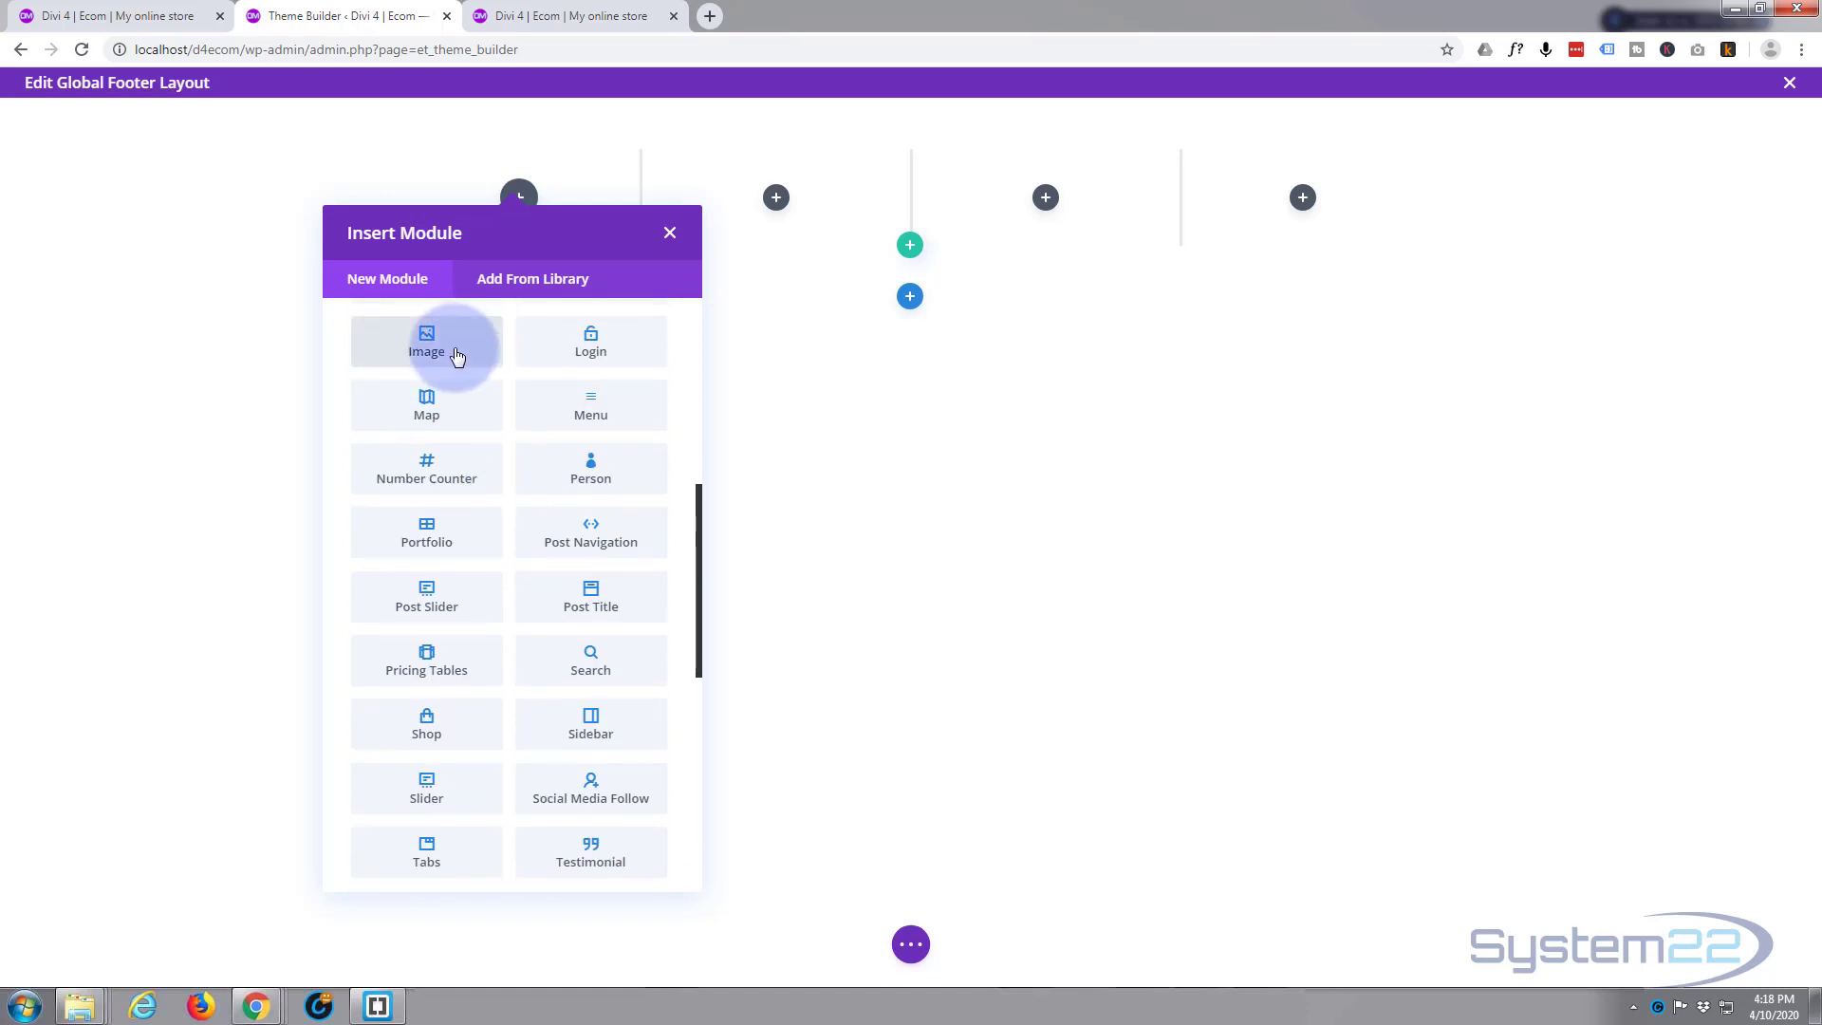
left_click(458, 356)
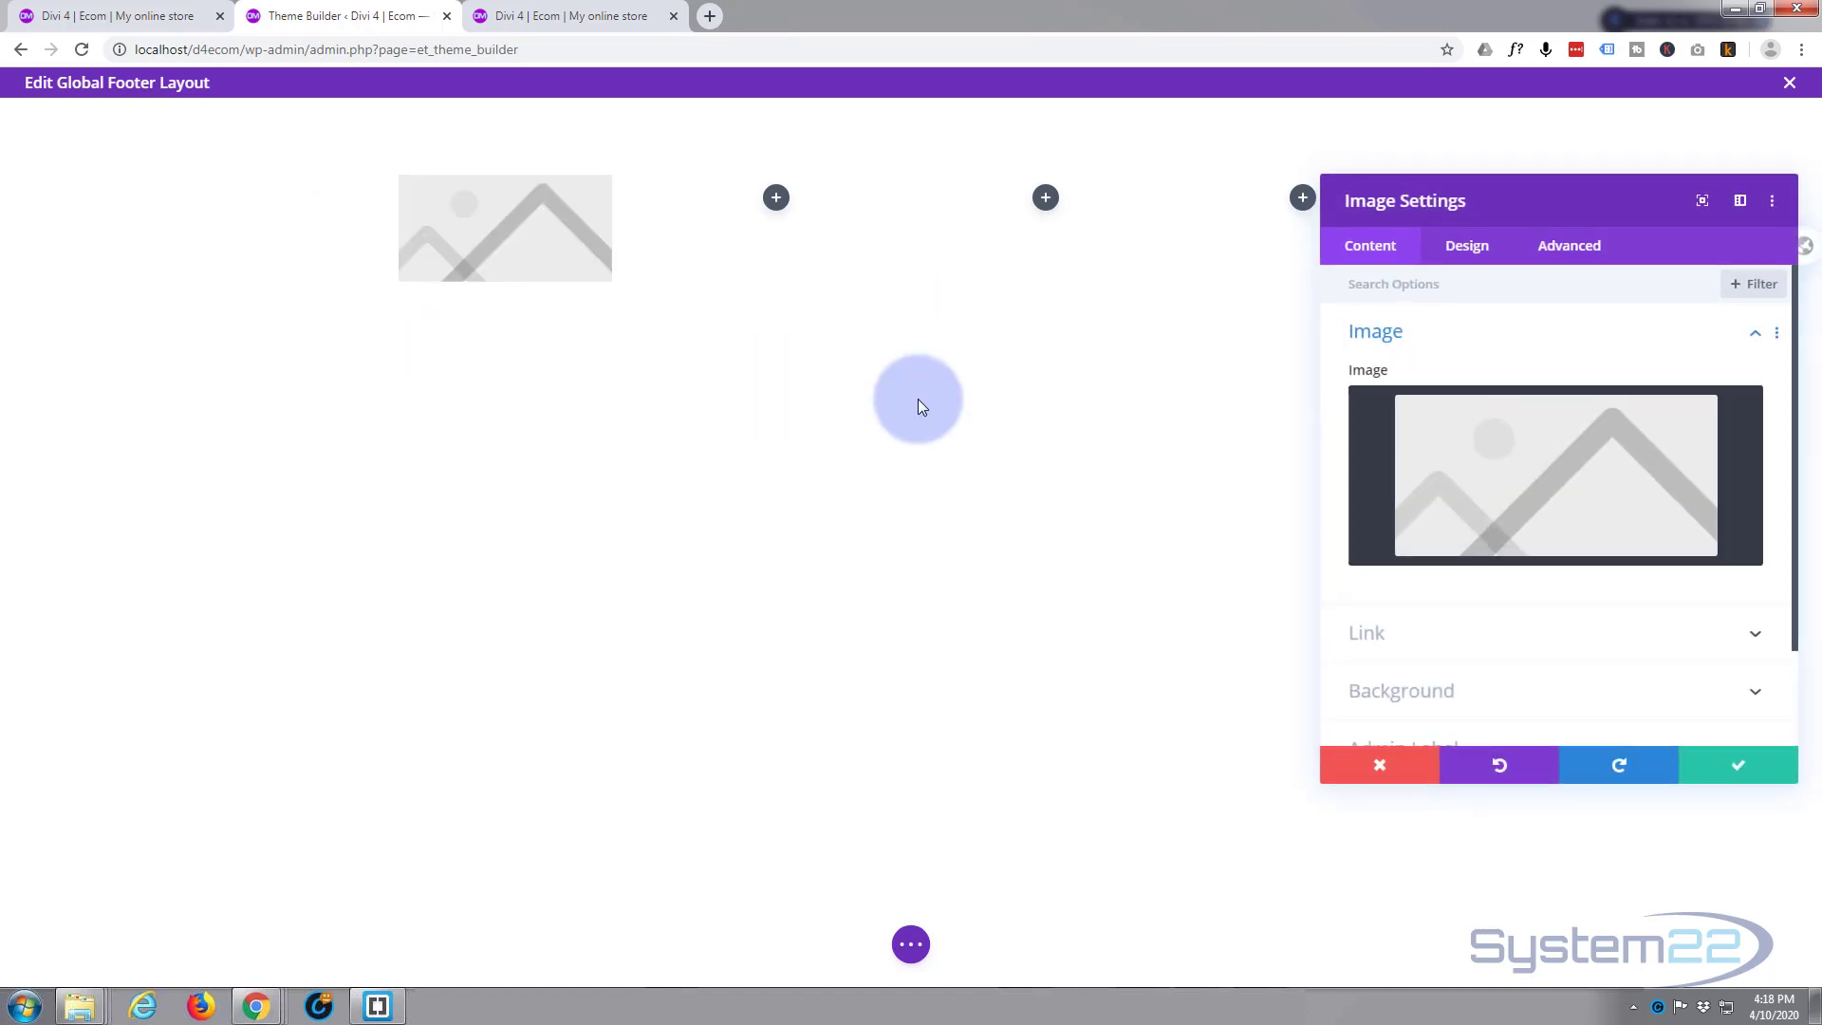
Use the Divi Store logo, logo80.png, from the media library as the module's image and save the module
left_click(1496, 478)
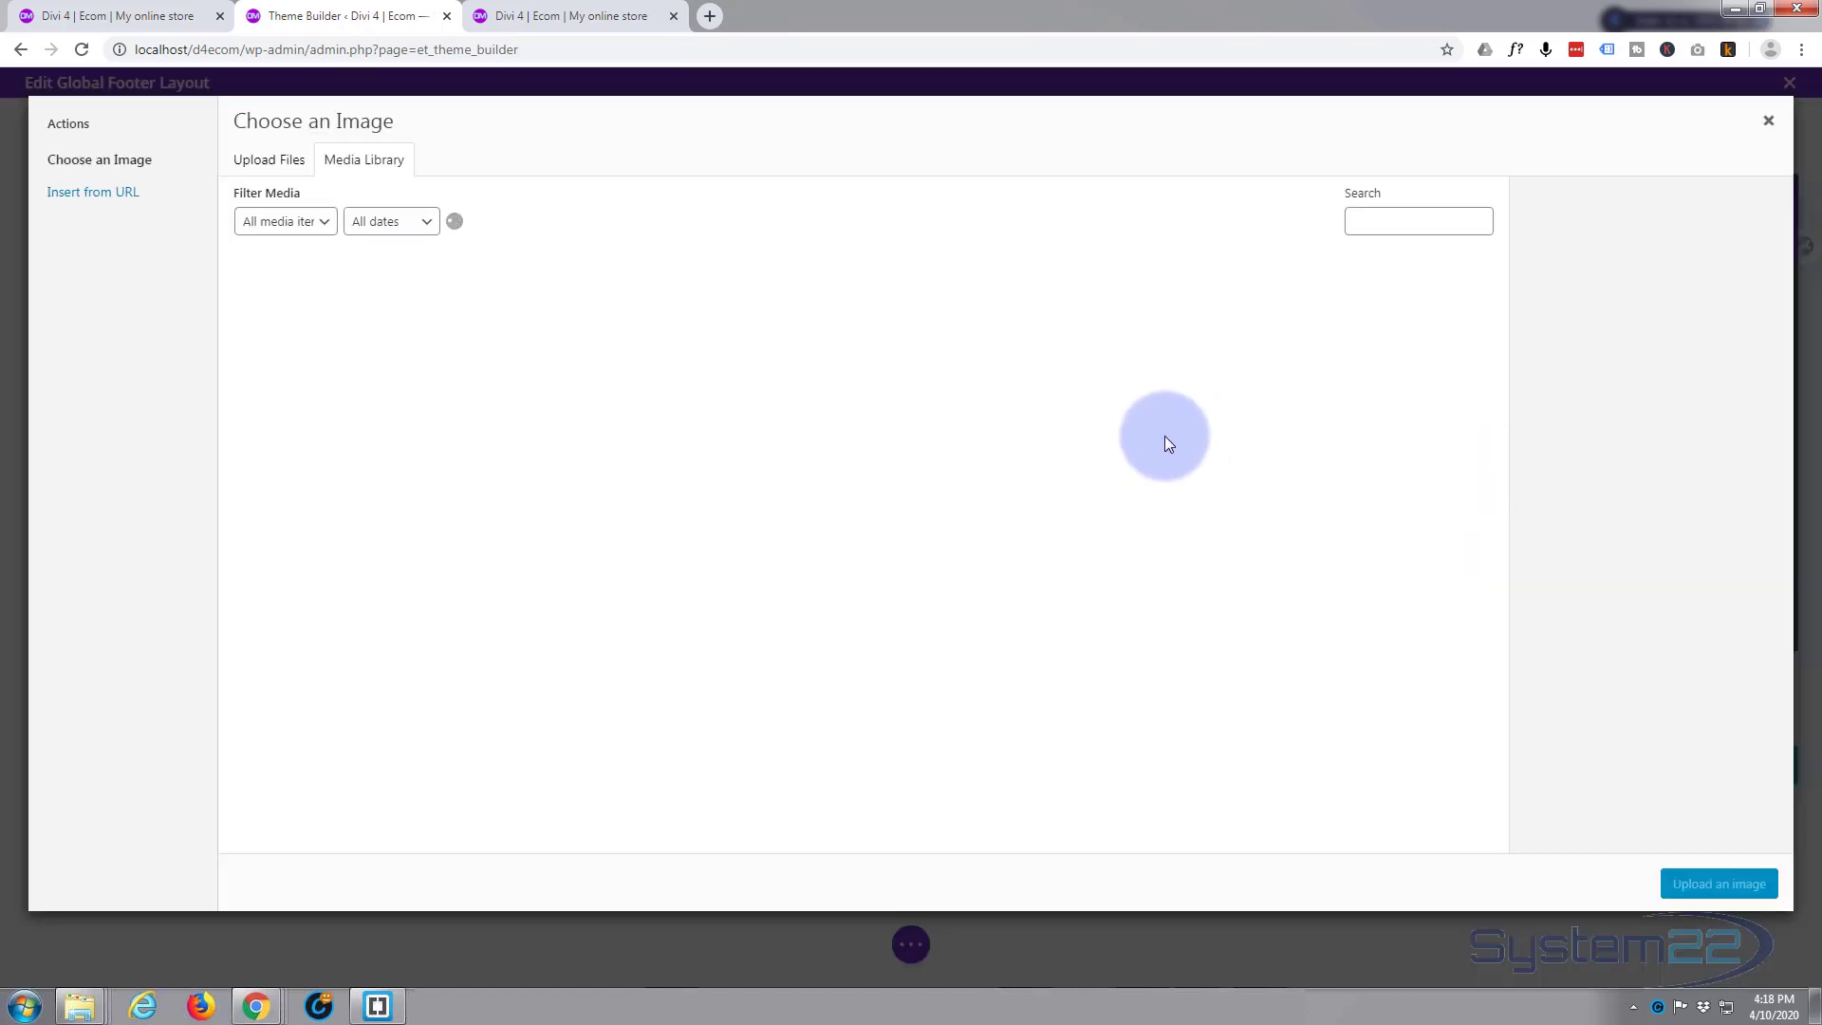
scroll(1165, 439, "down", 3)
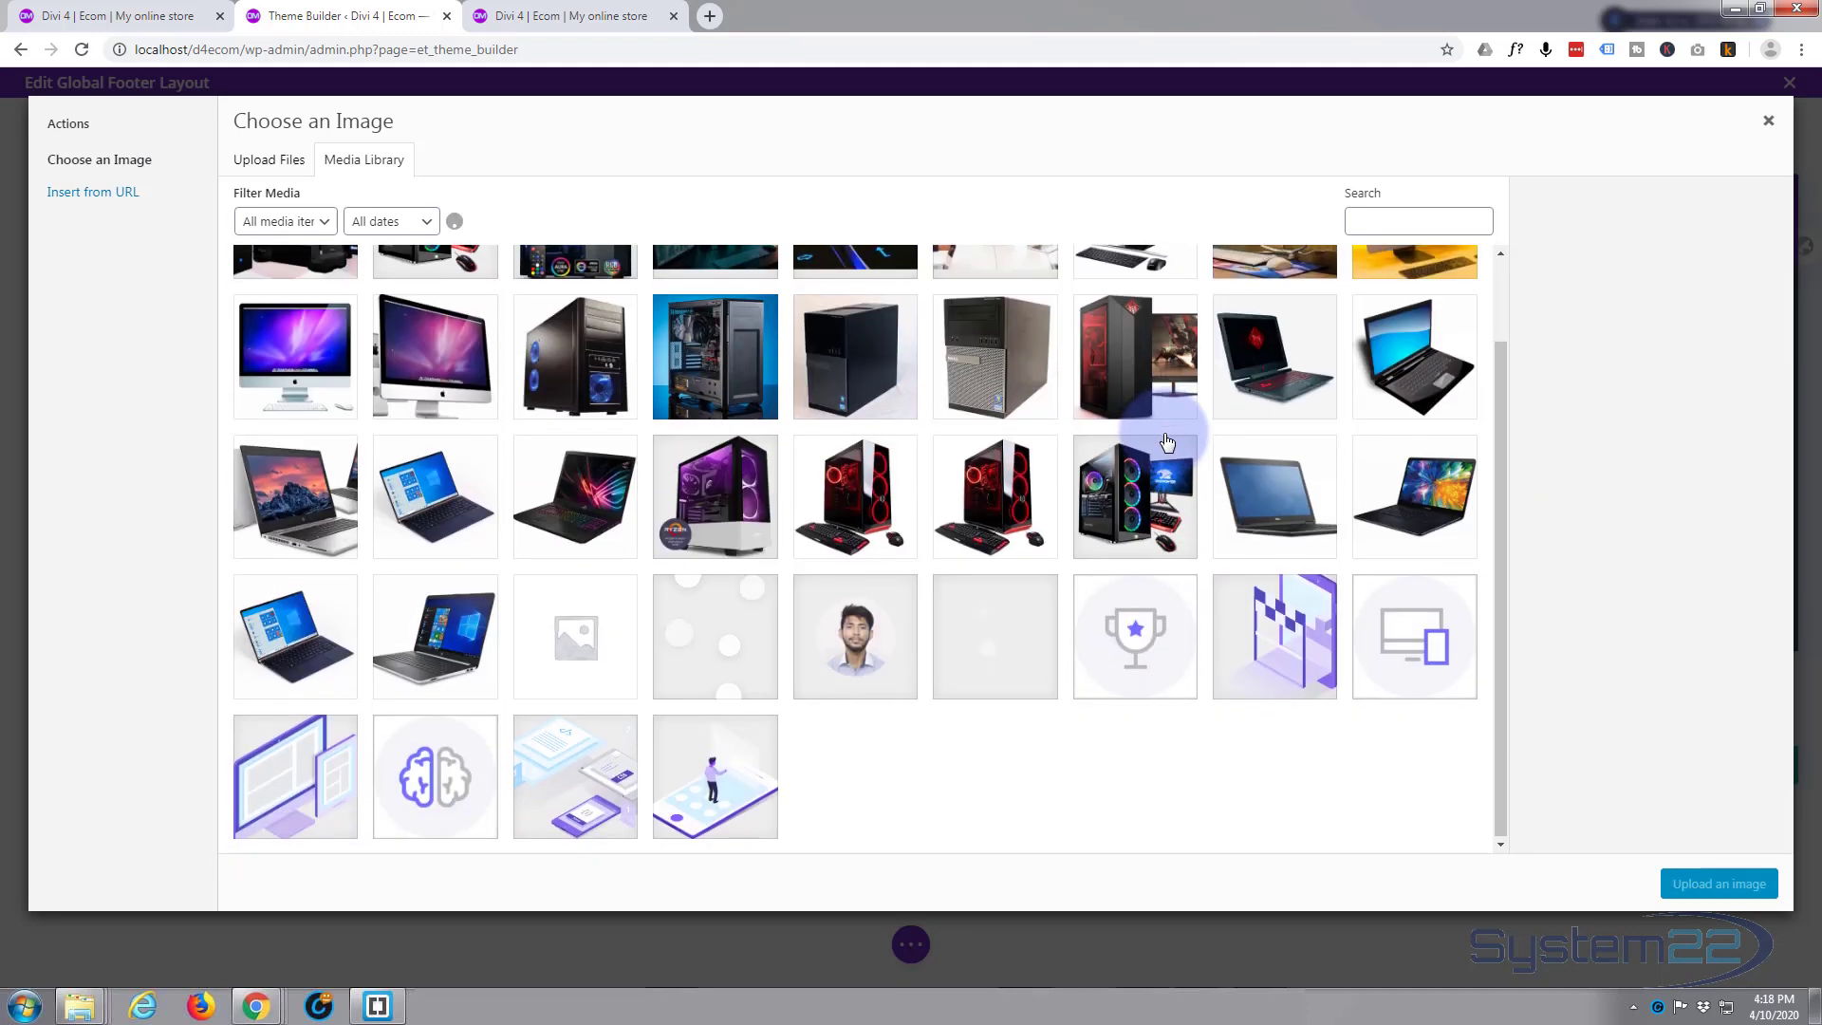
scroll(1167, 438, "down", 2)
left_click(1168, 767)
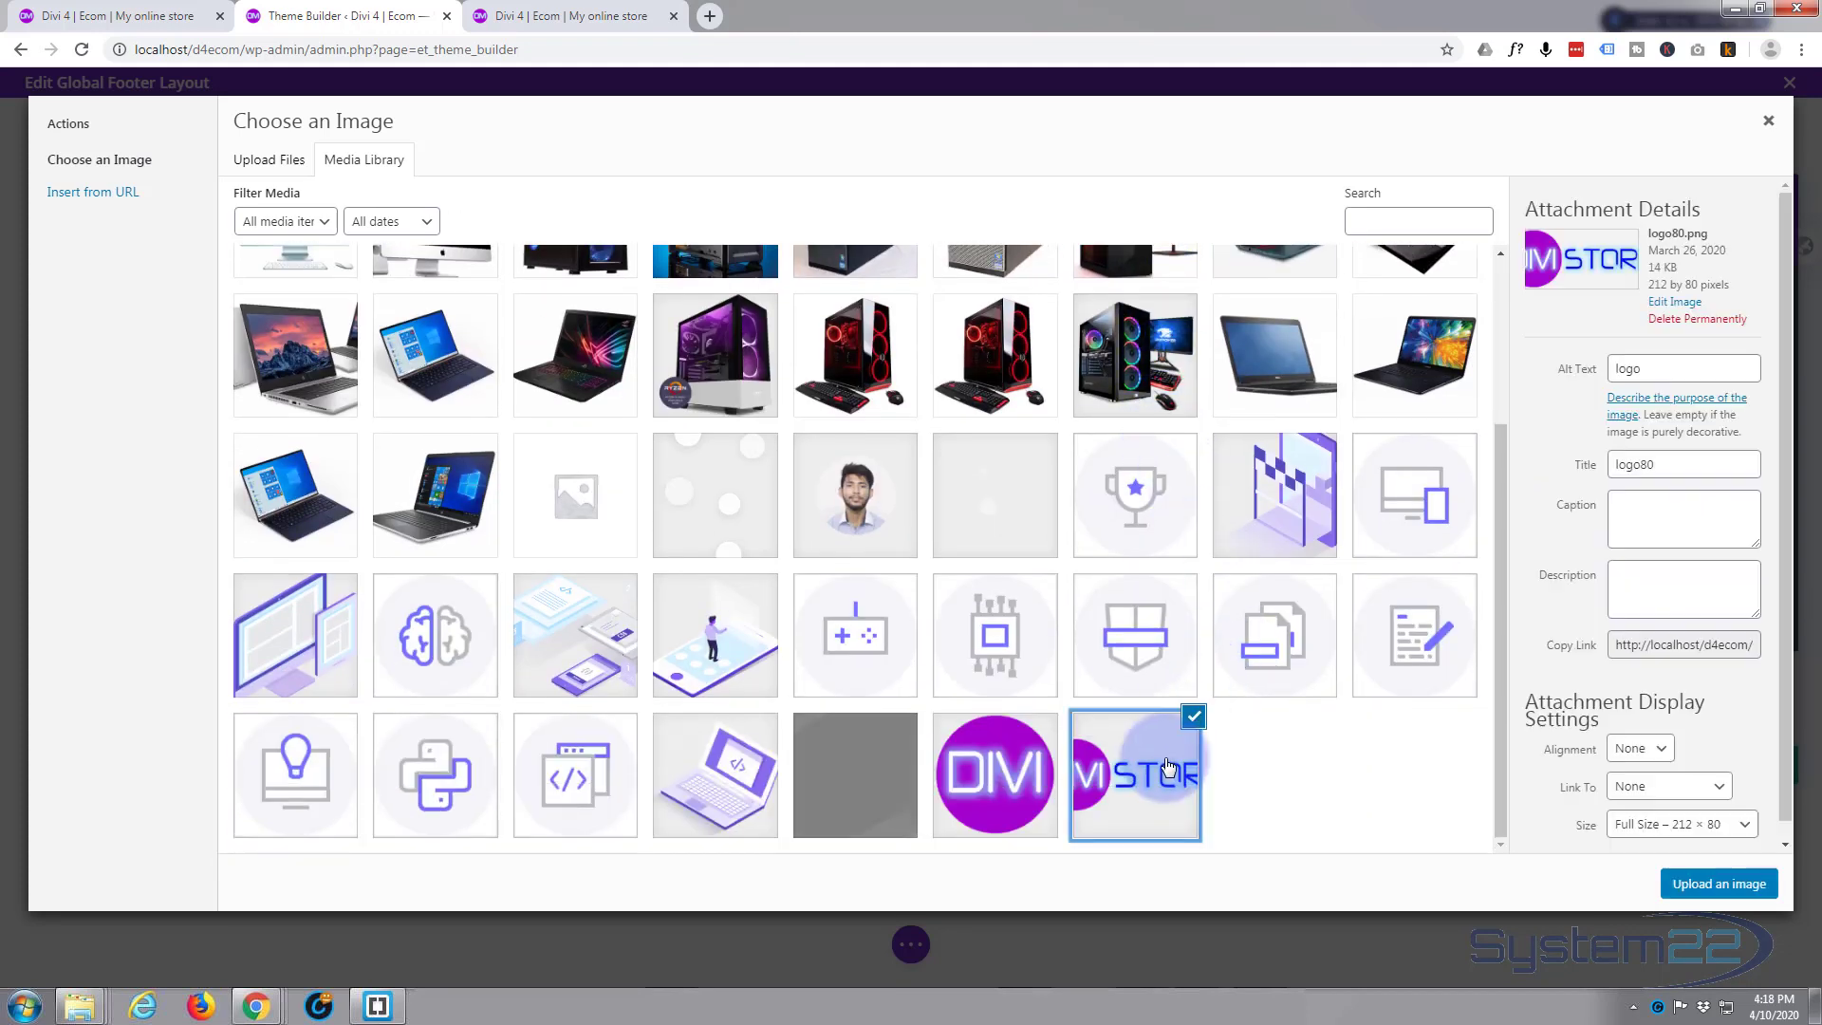
left_click(1714, 885)
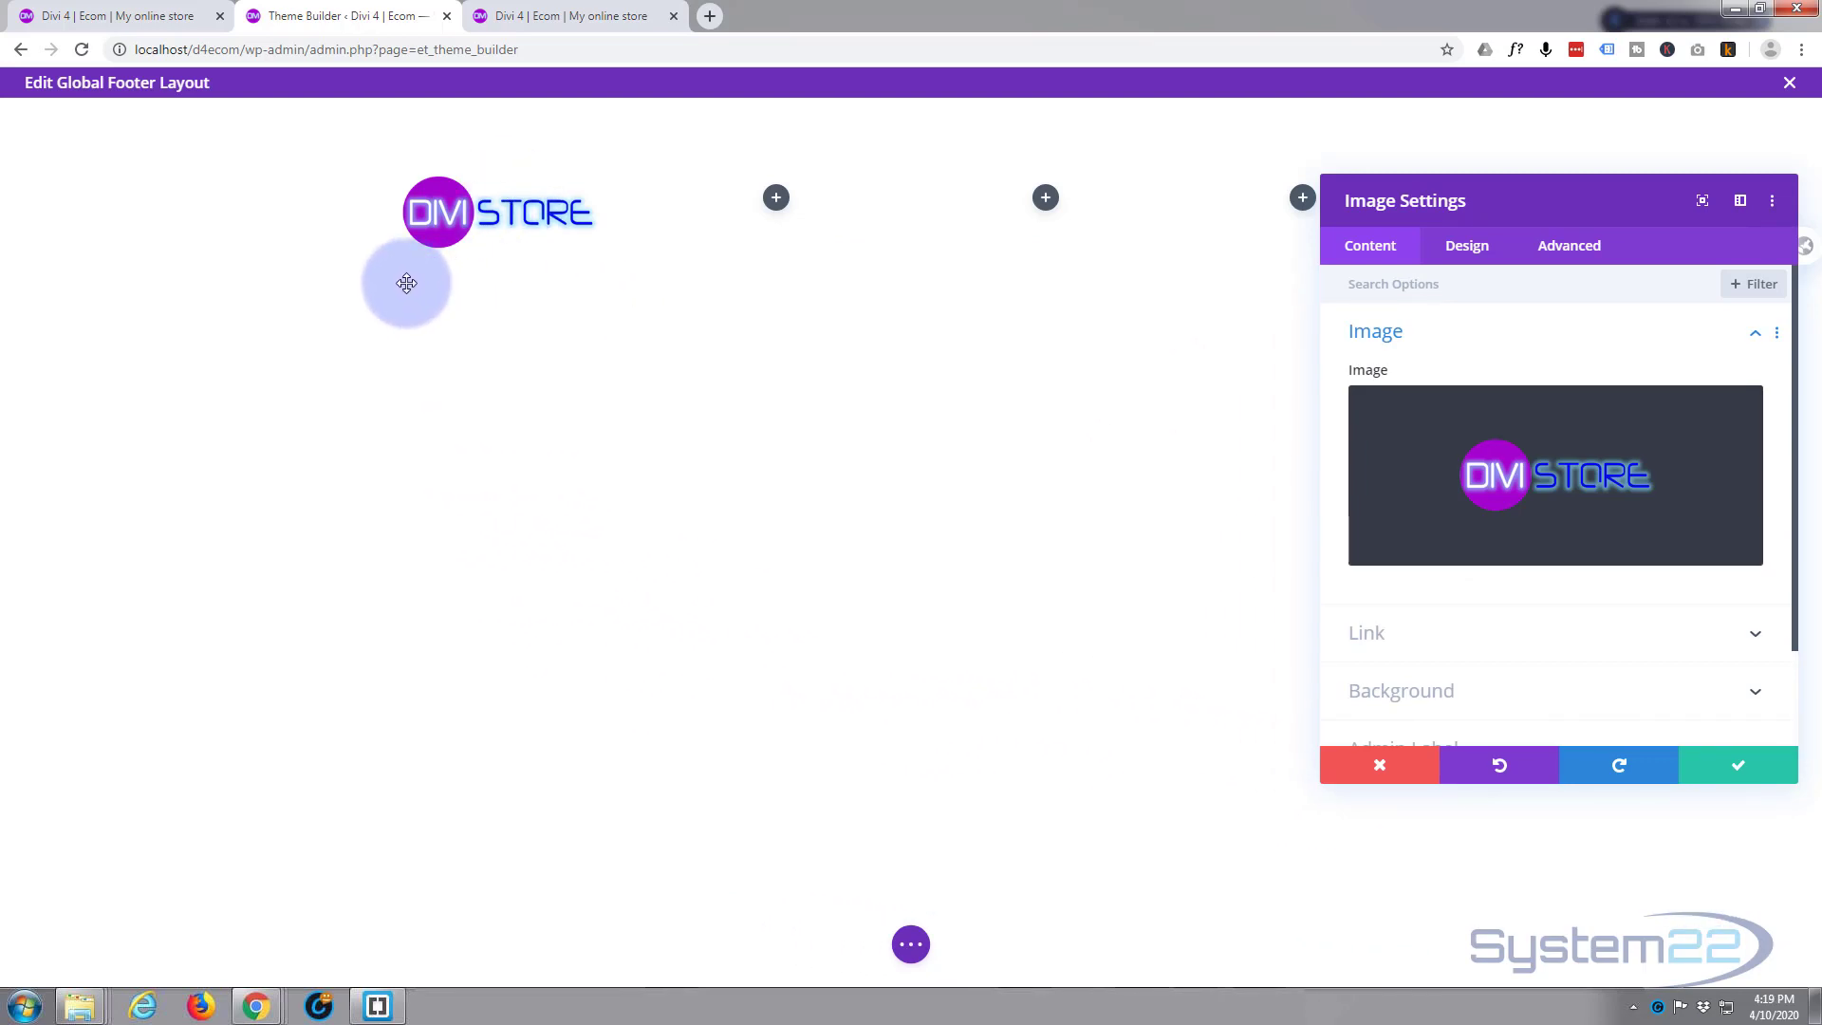
left_click(1743, 768)
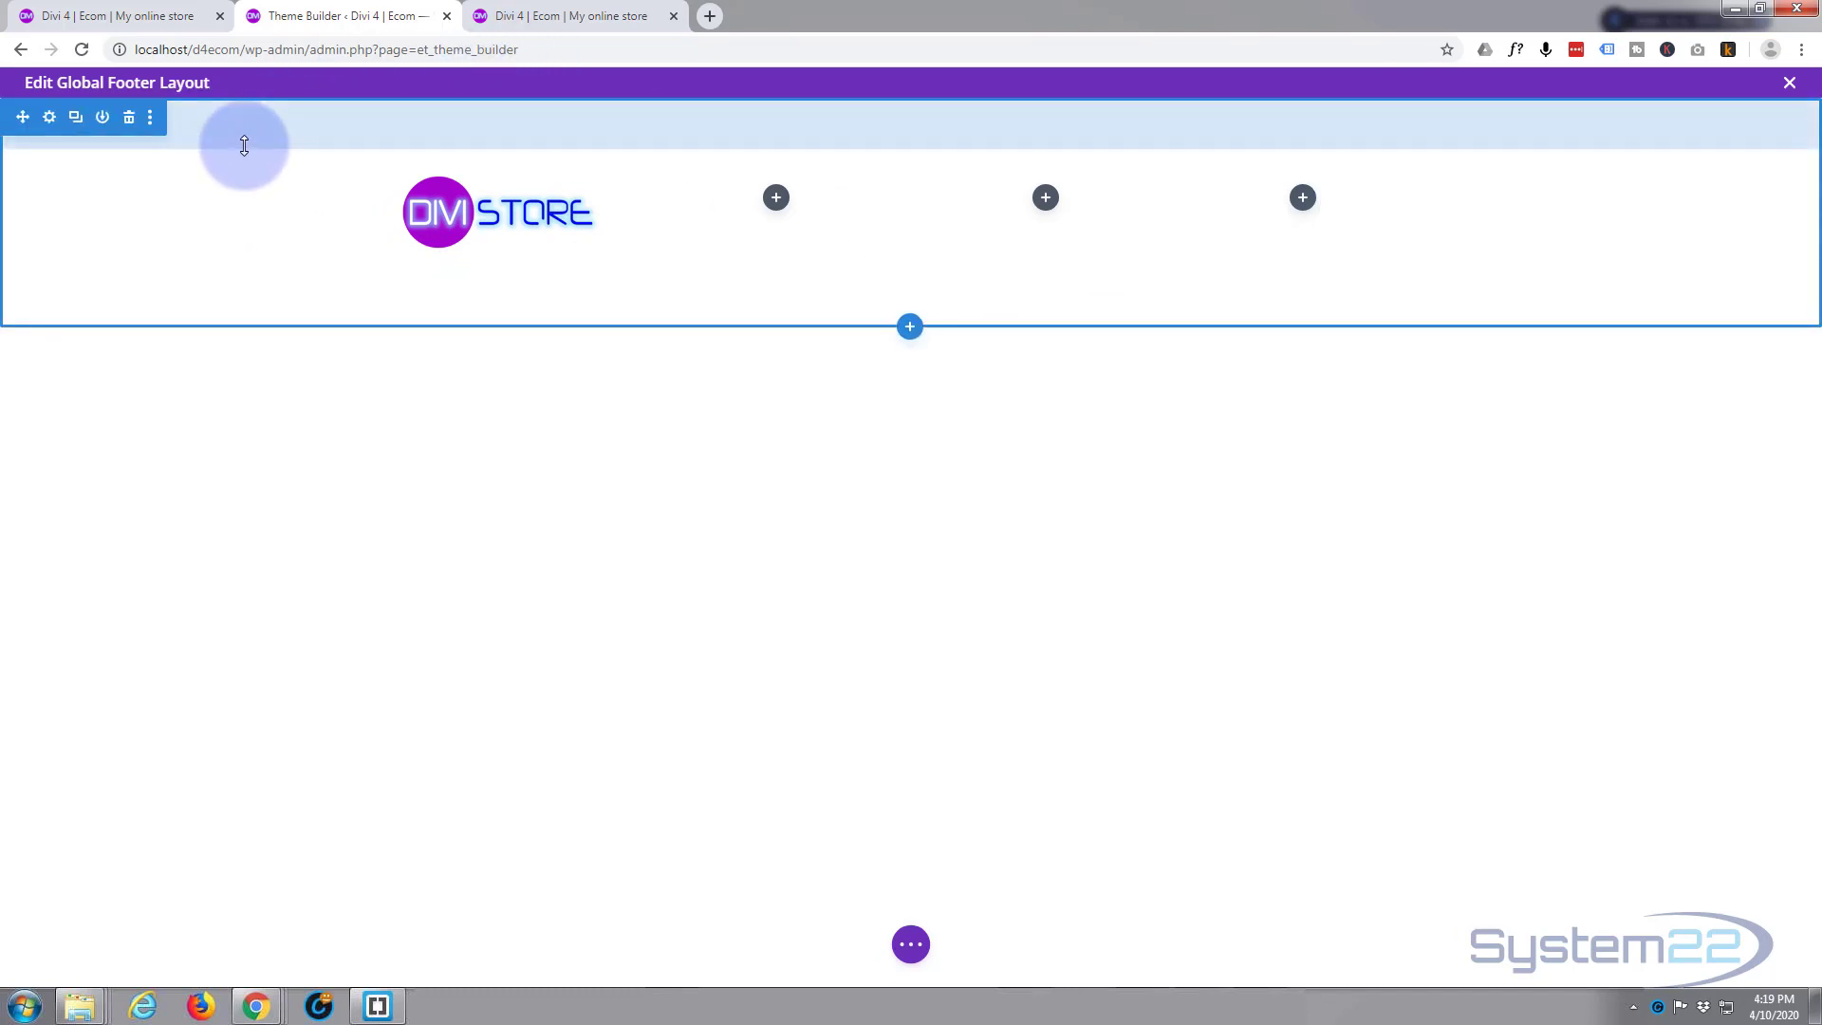
Set the footer section's background to a dark grey from the extended colour palette and save the section settings
left_click(50, 117)
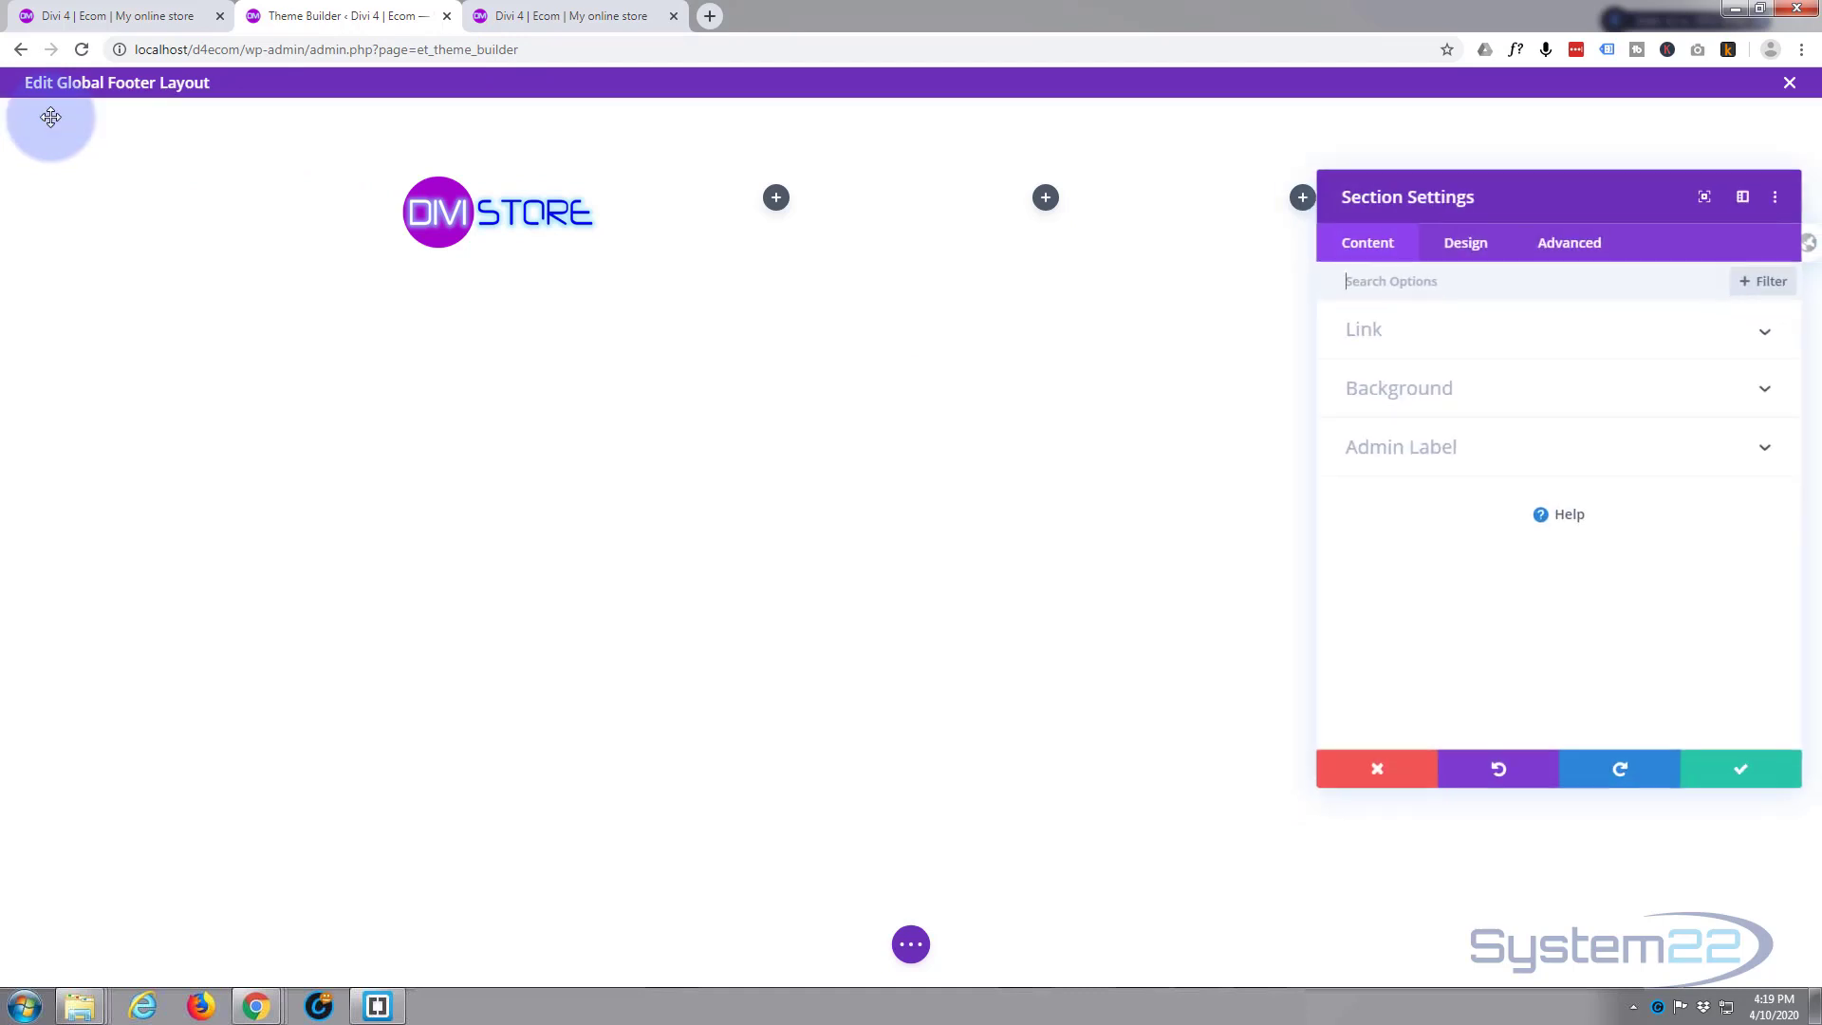
left_click(1496, 403)
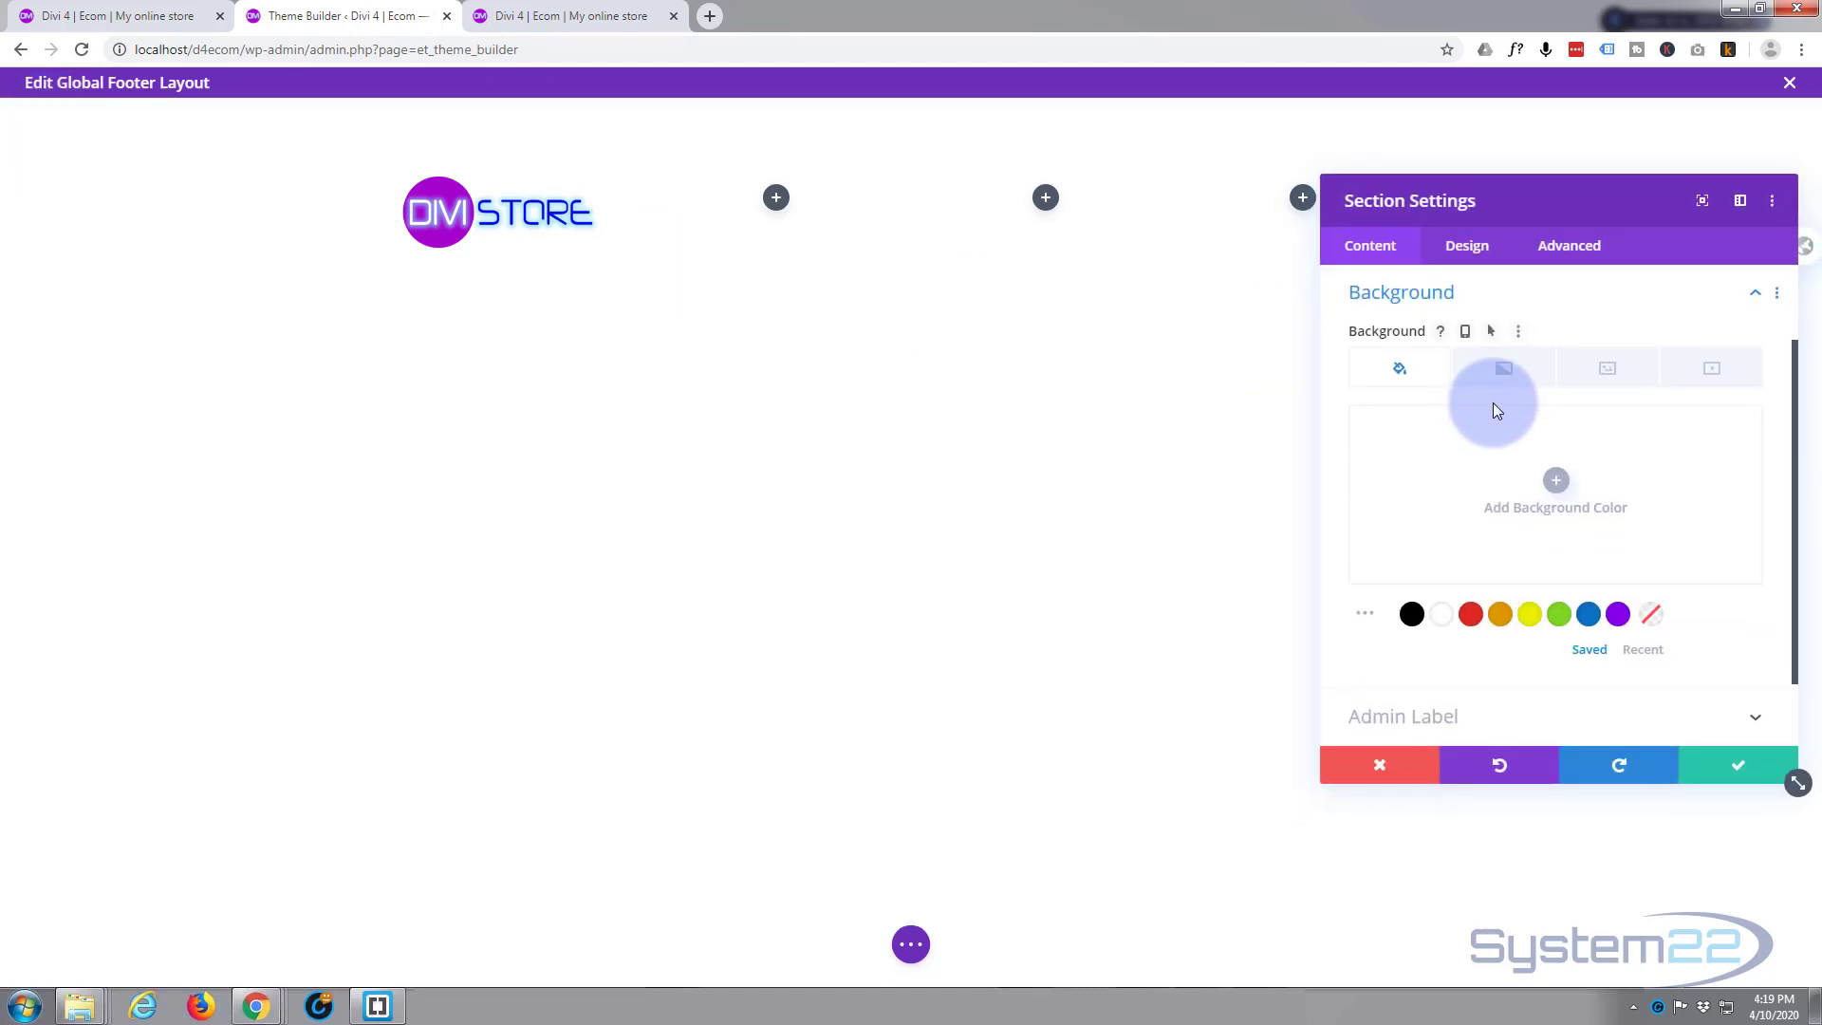
left_click(1413, 616)
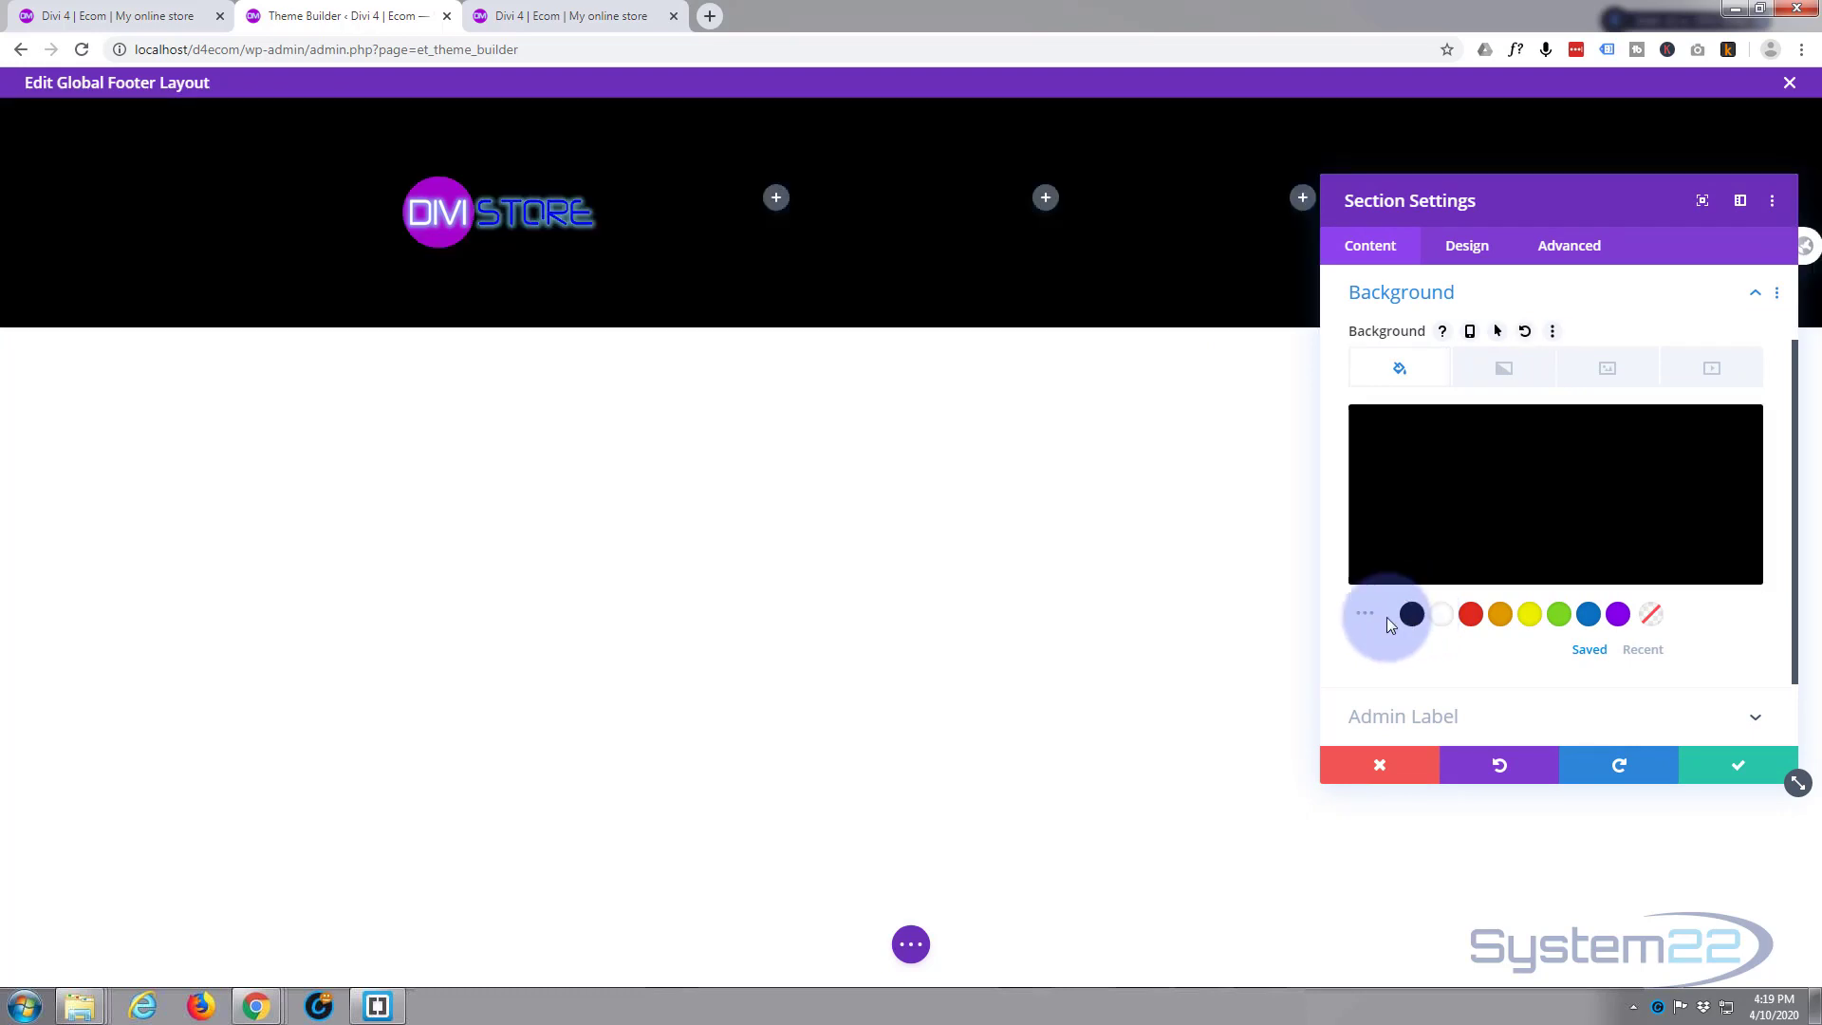
left_click(1366, 619)
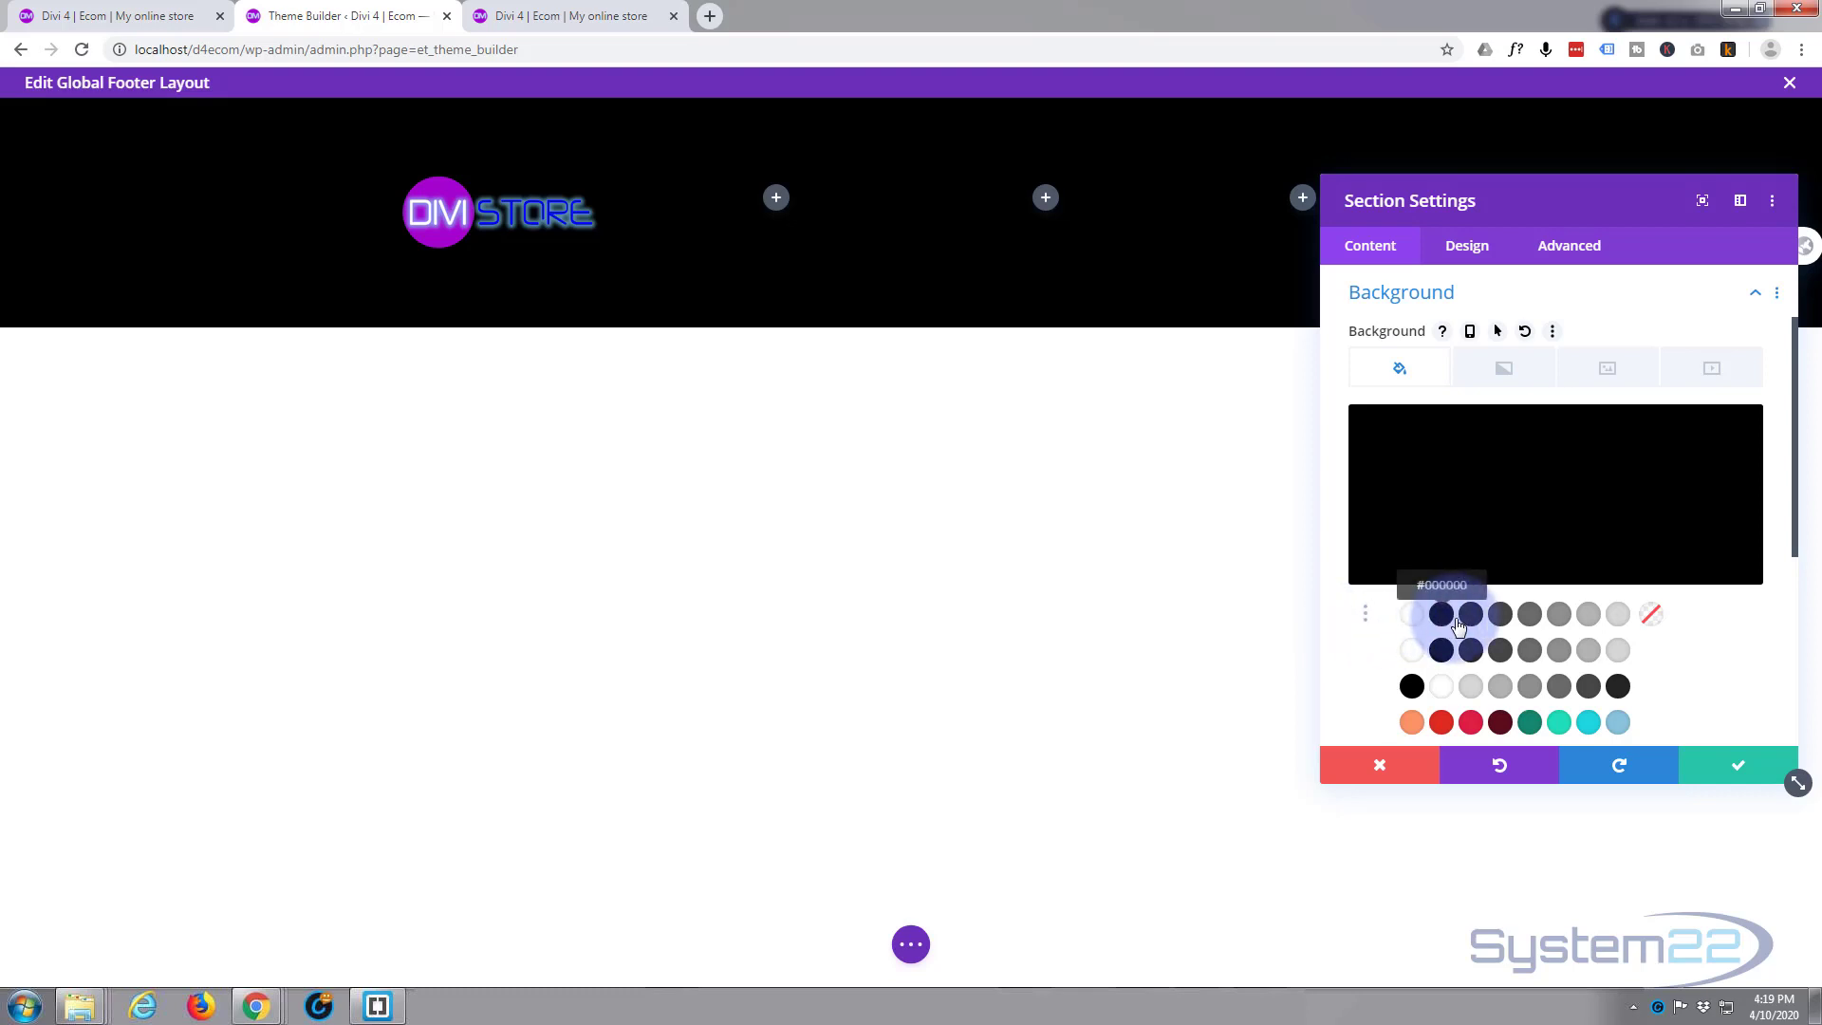
left_click(1472, 619)
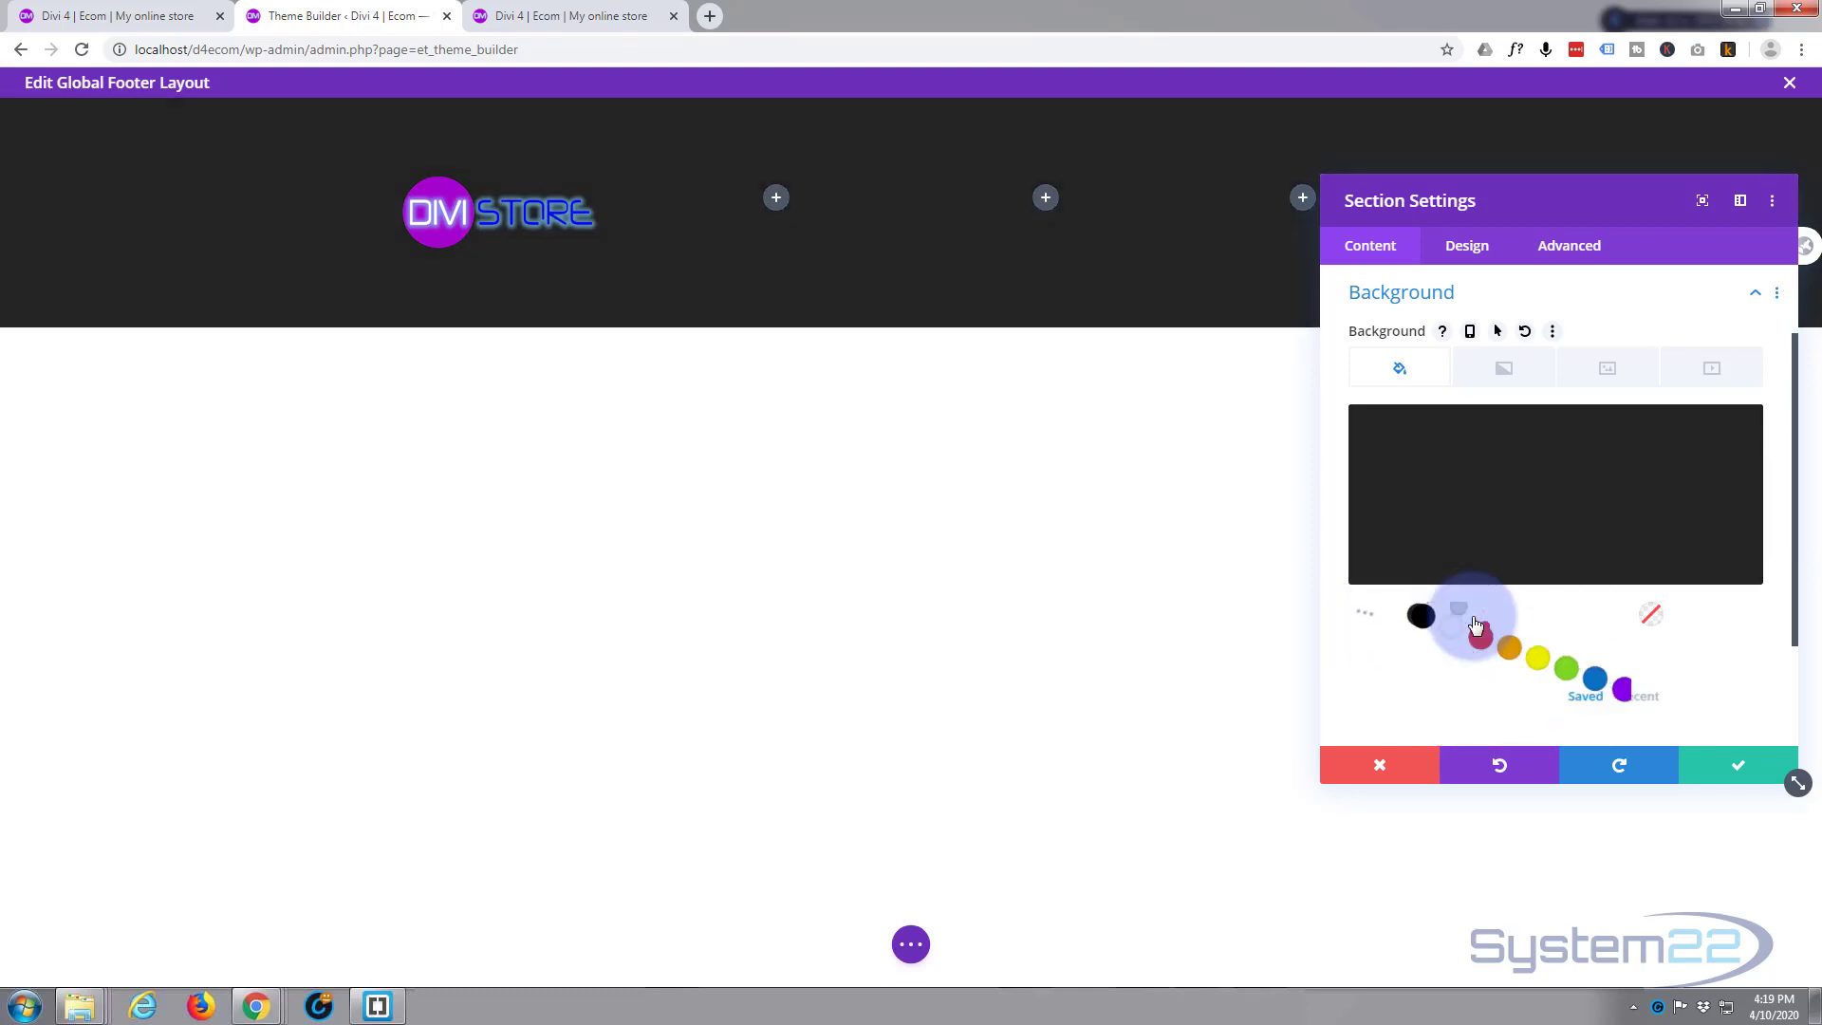
left_click(1376, 617)
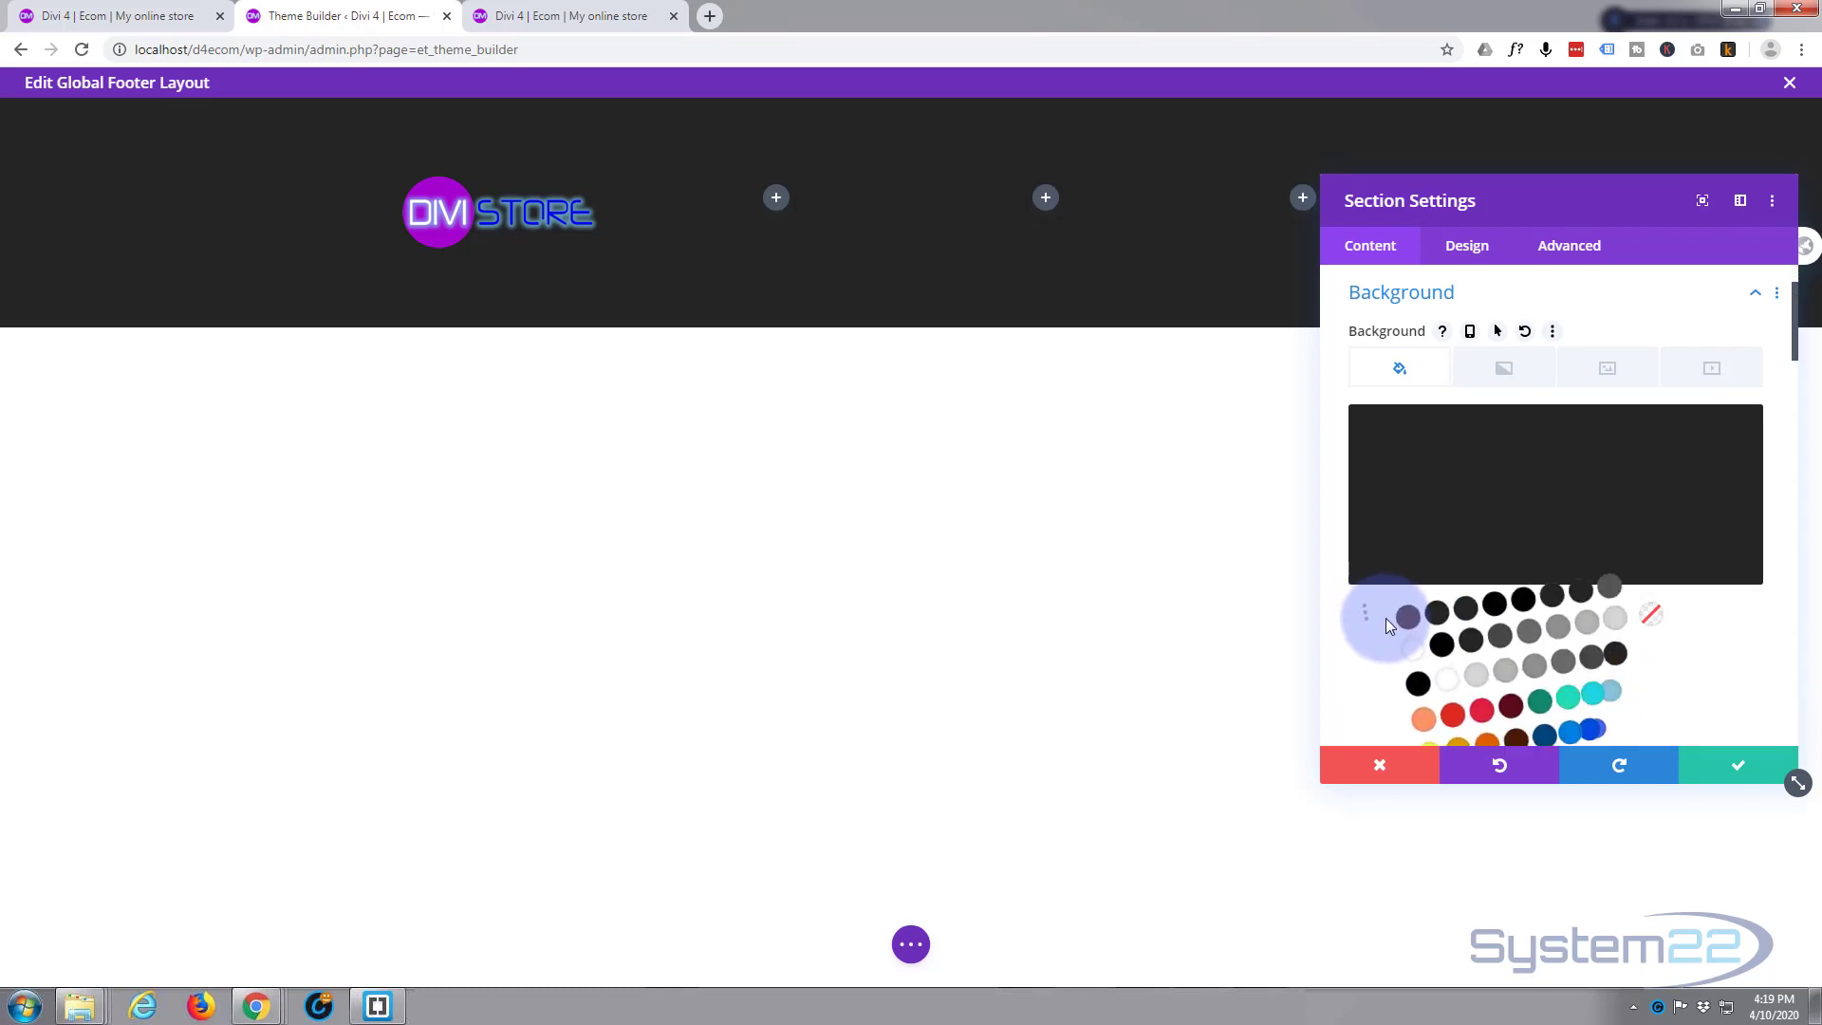
left_click(1472, 616)
left_click(1519, 489)
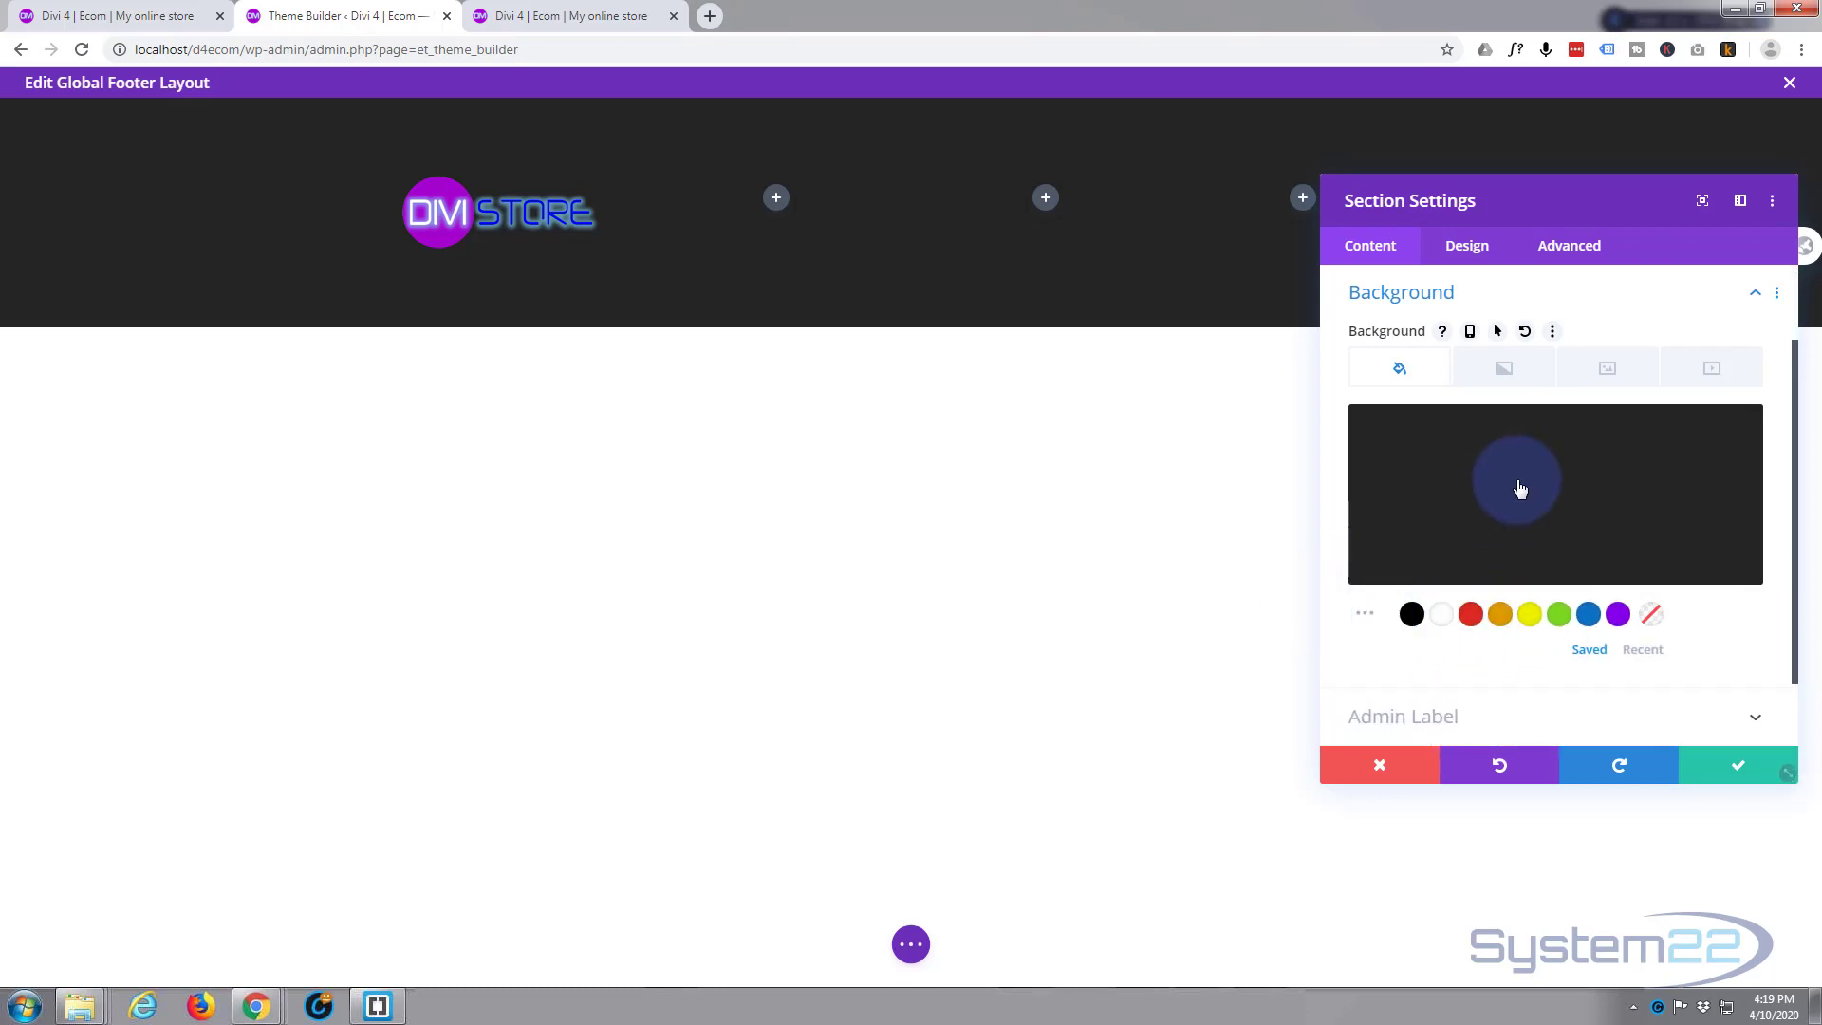
mouse_move(1482, 484)
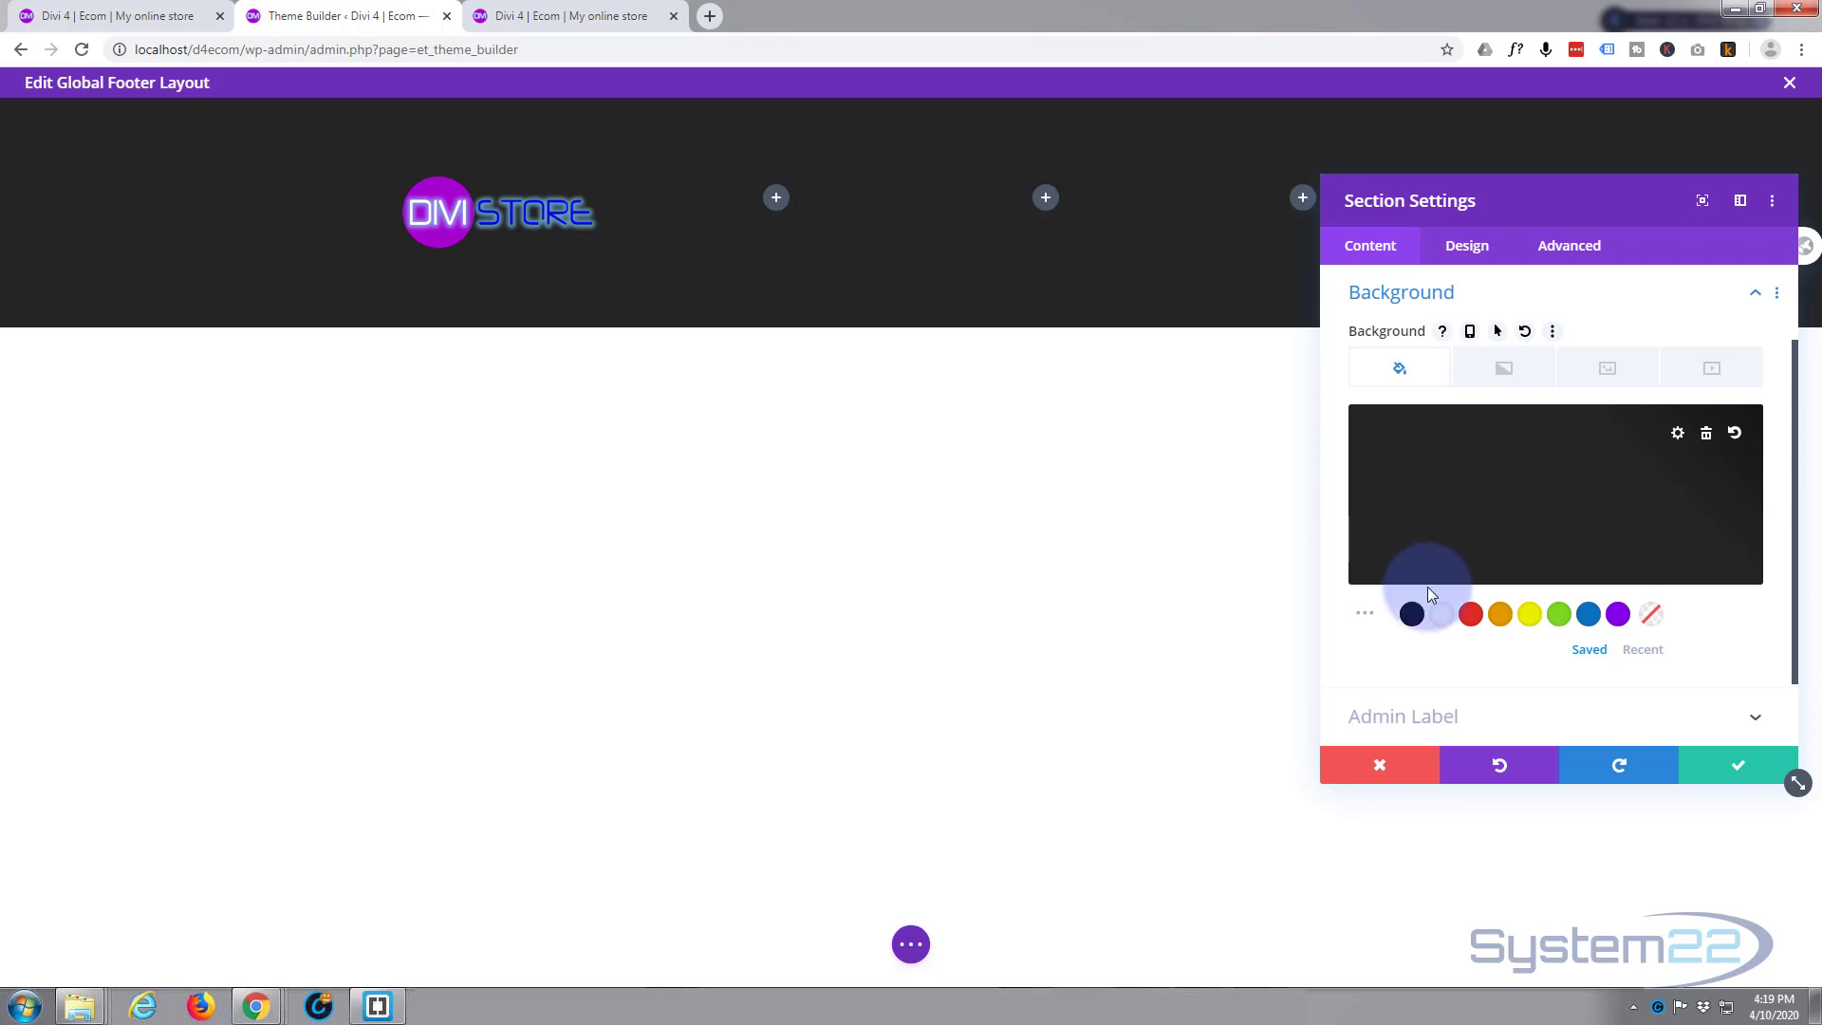
left_click(1739, 764)
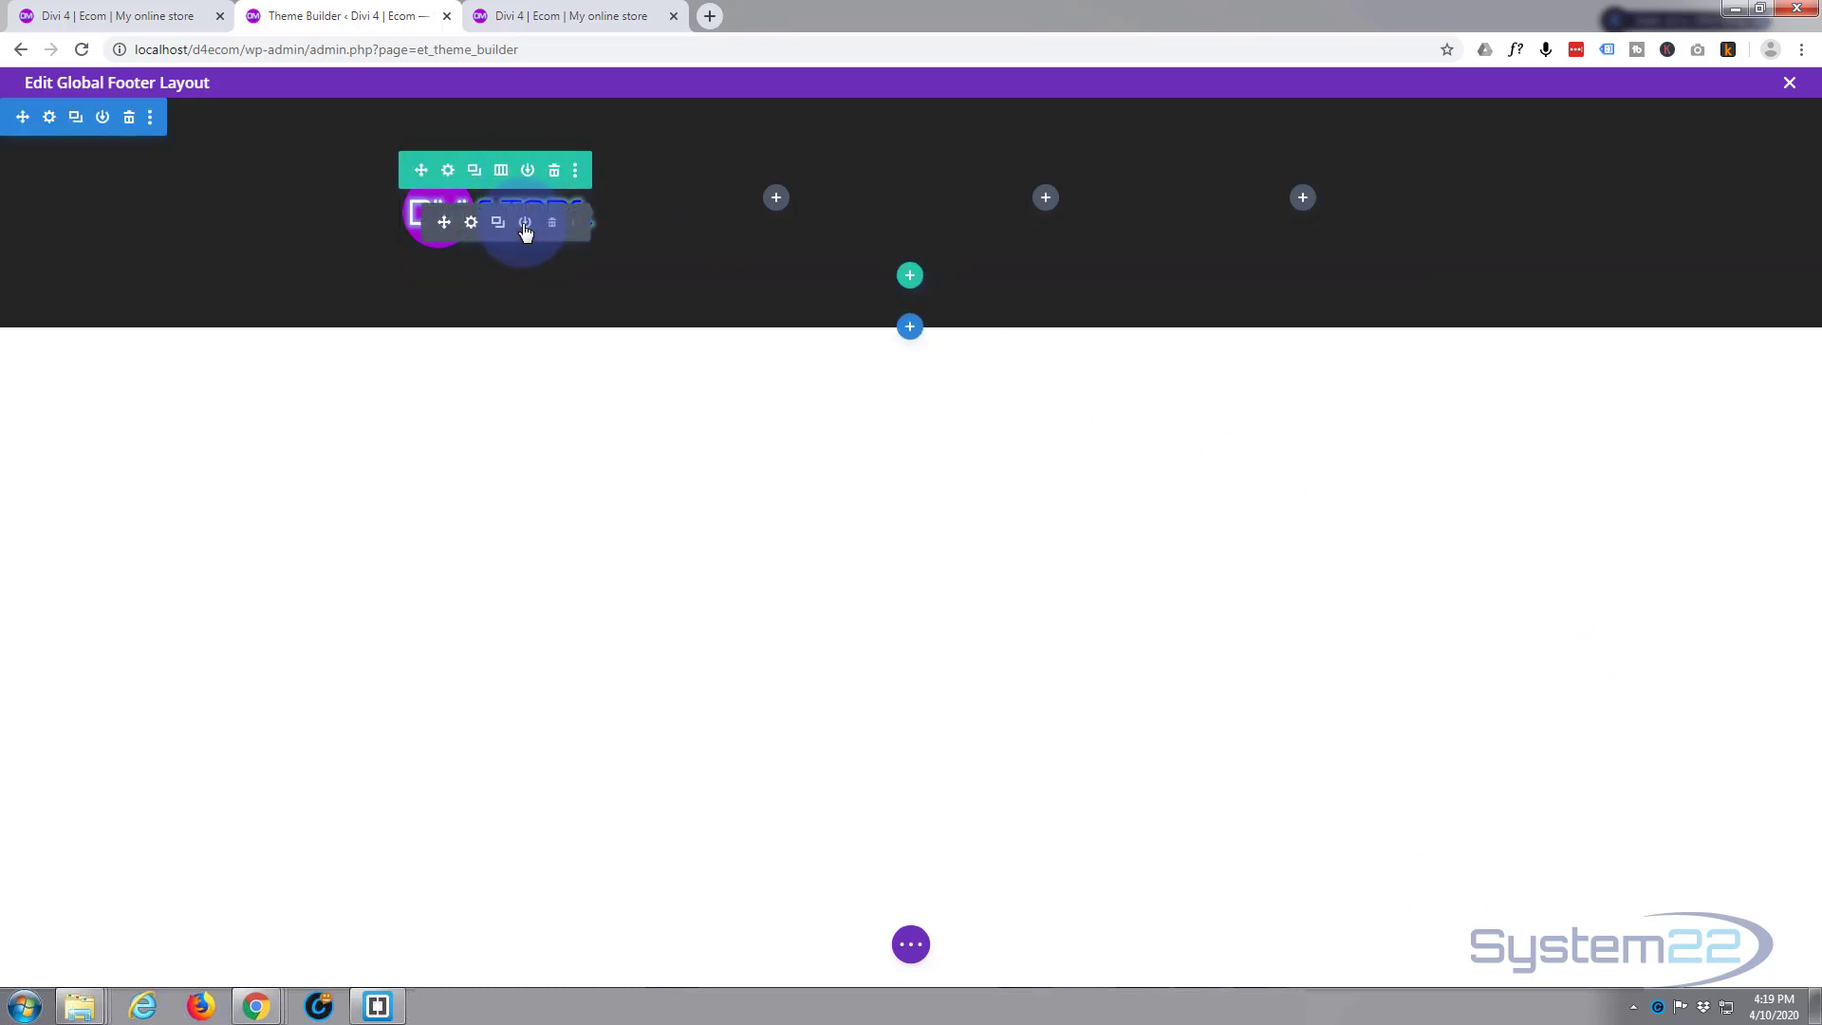
Add a Social Media Follow module below the logo image in wireframe view and return to the desktop view
left_click(510, 249)
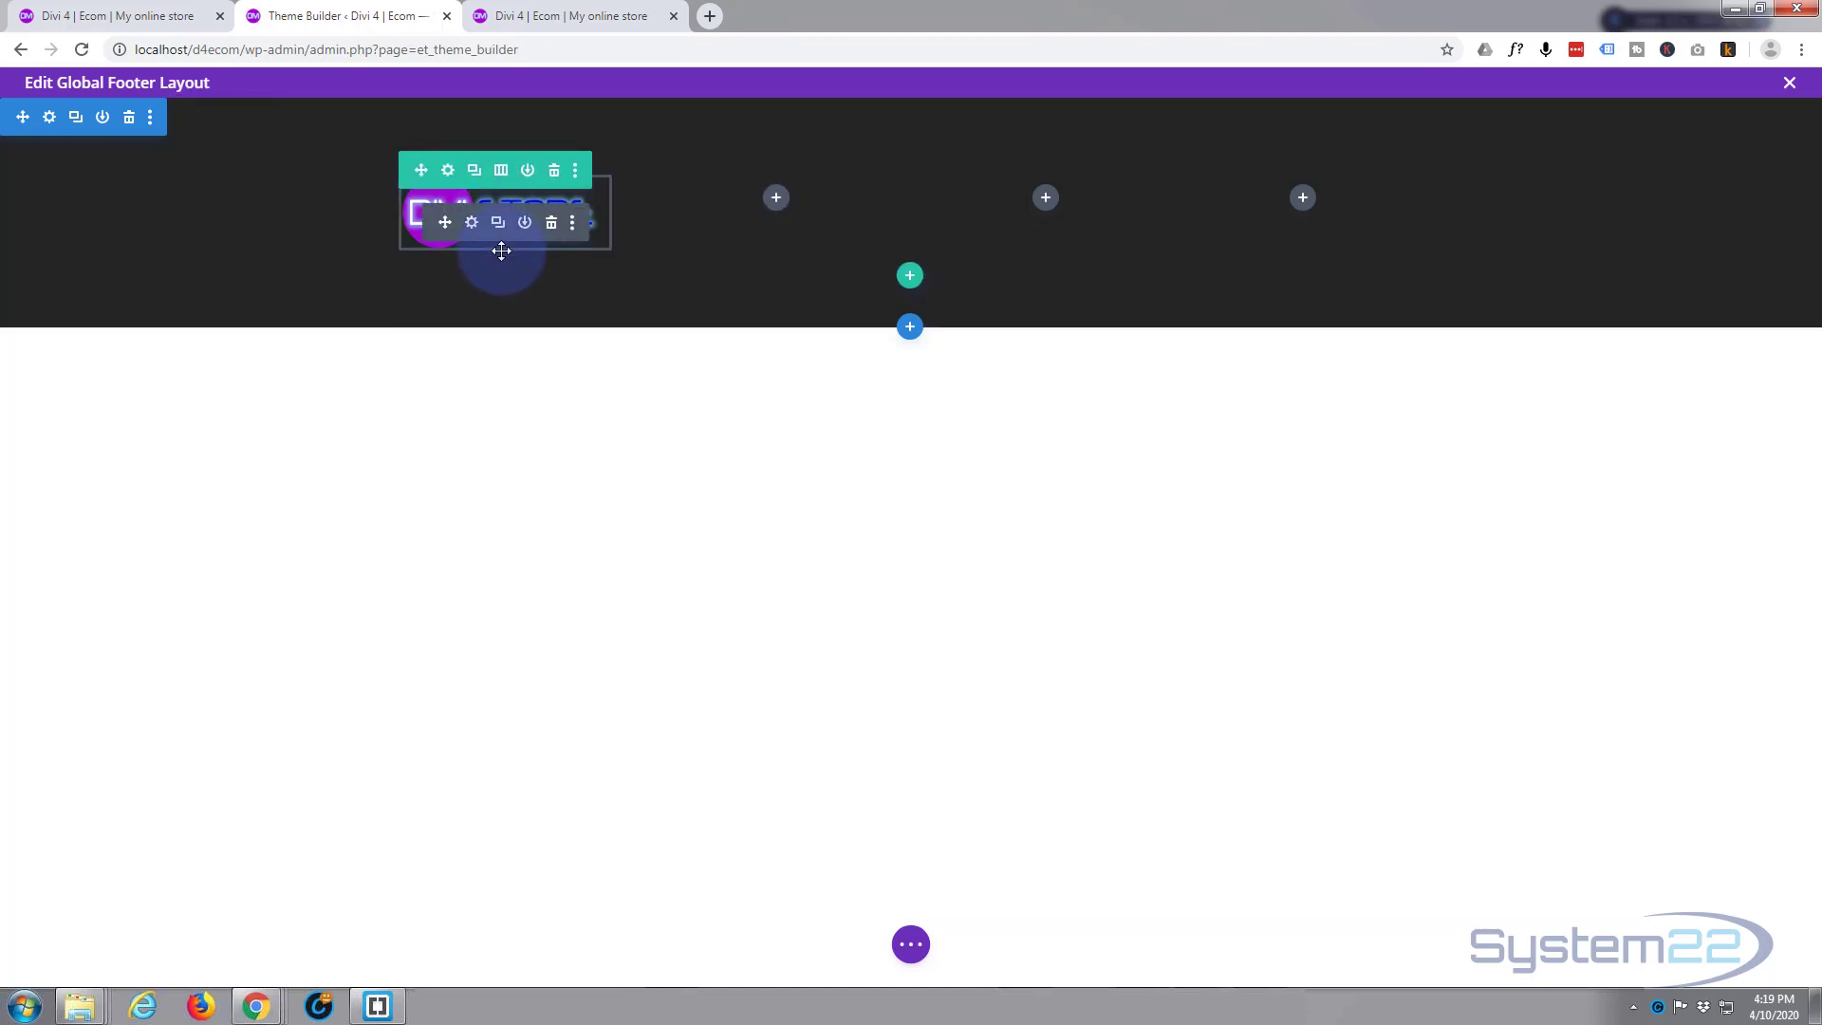
left_click(911, 945)
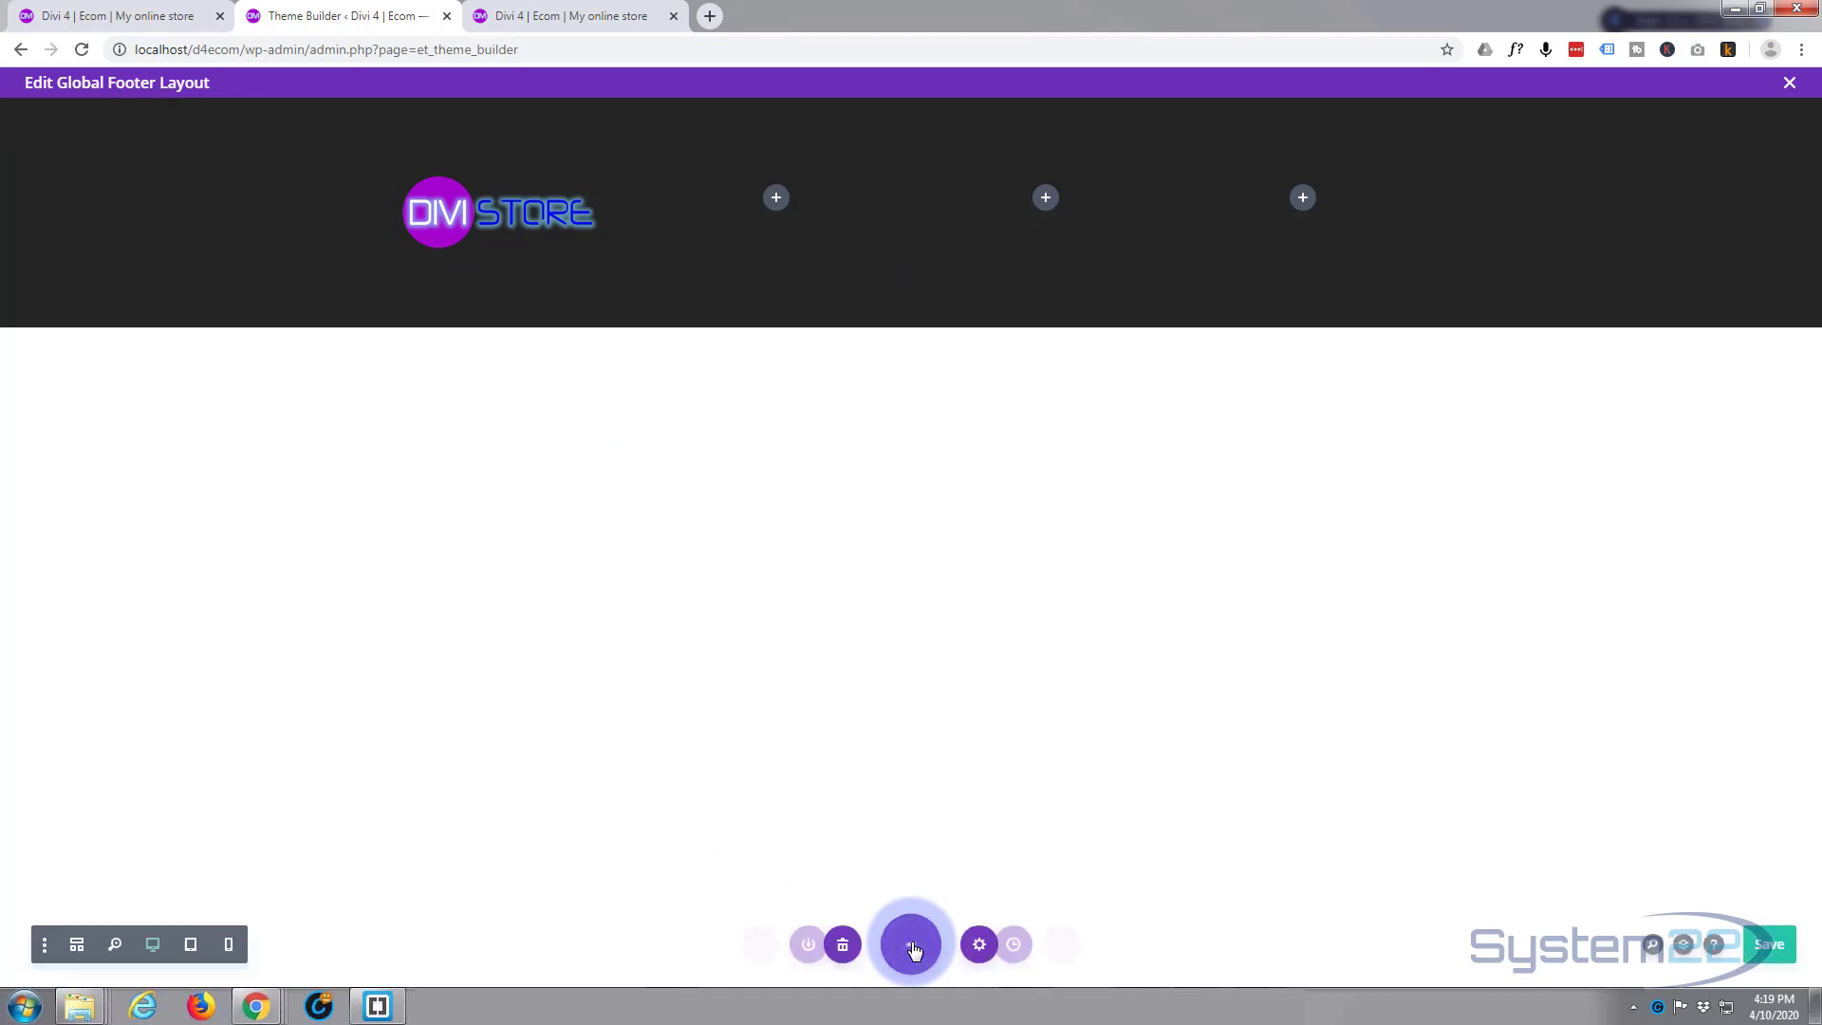
left_click(74, 946)
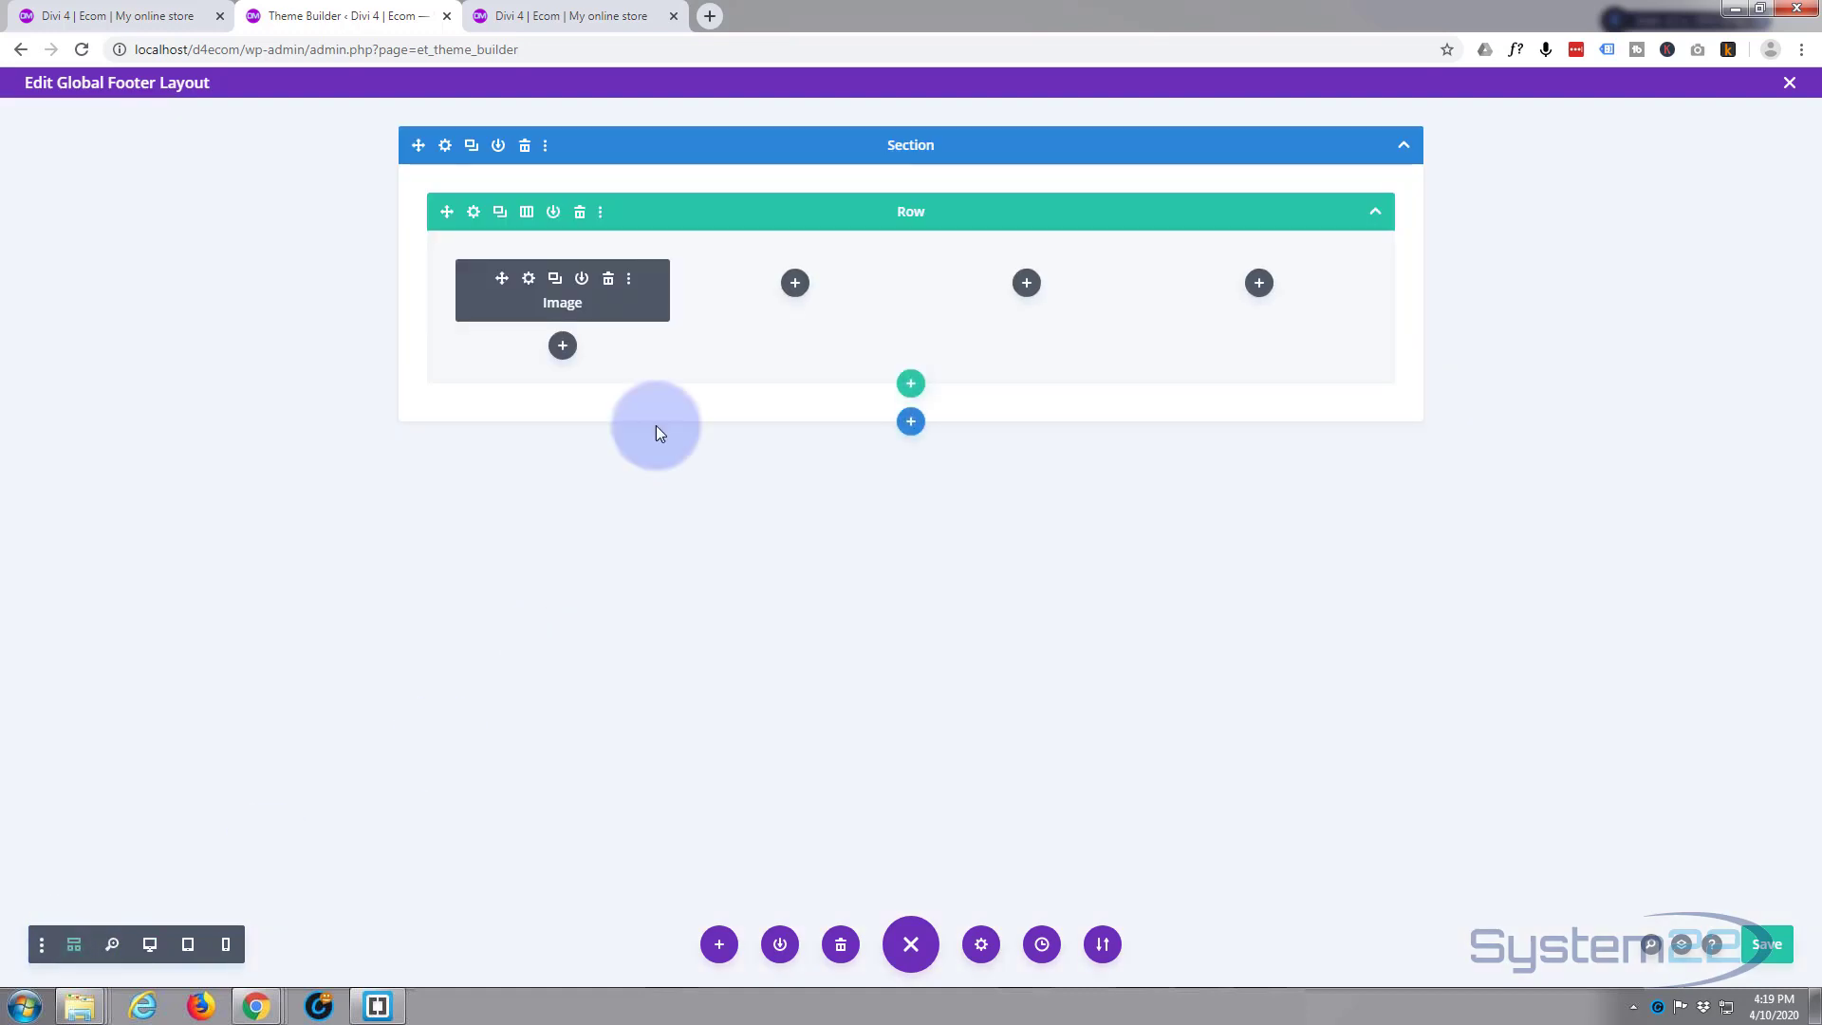
left_click(563, 347)
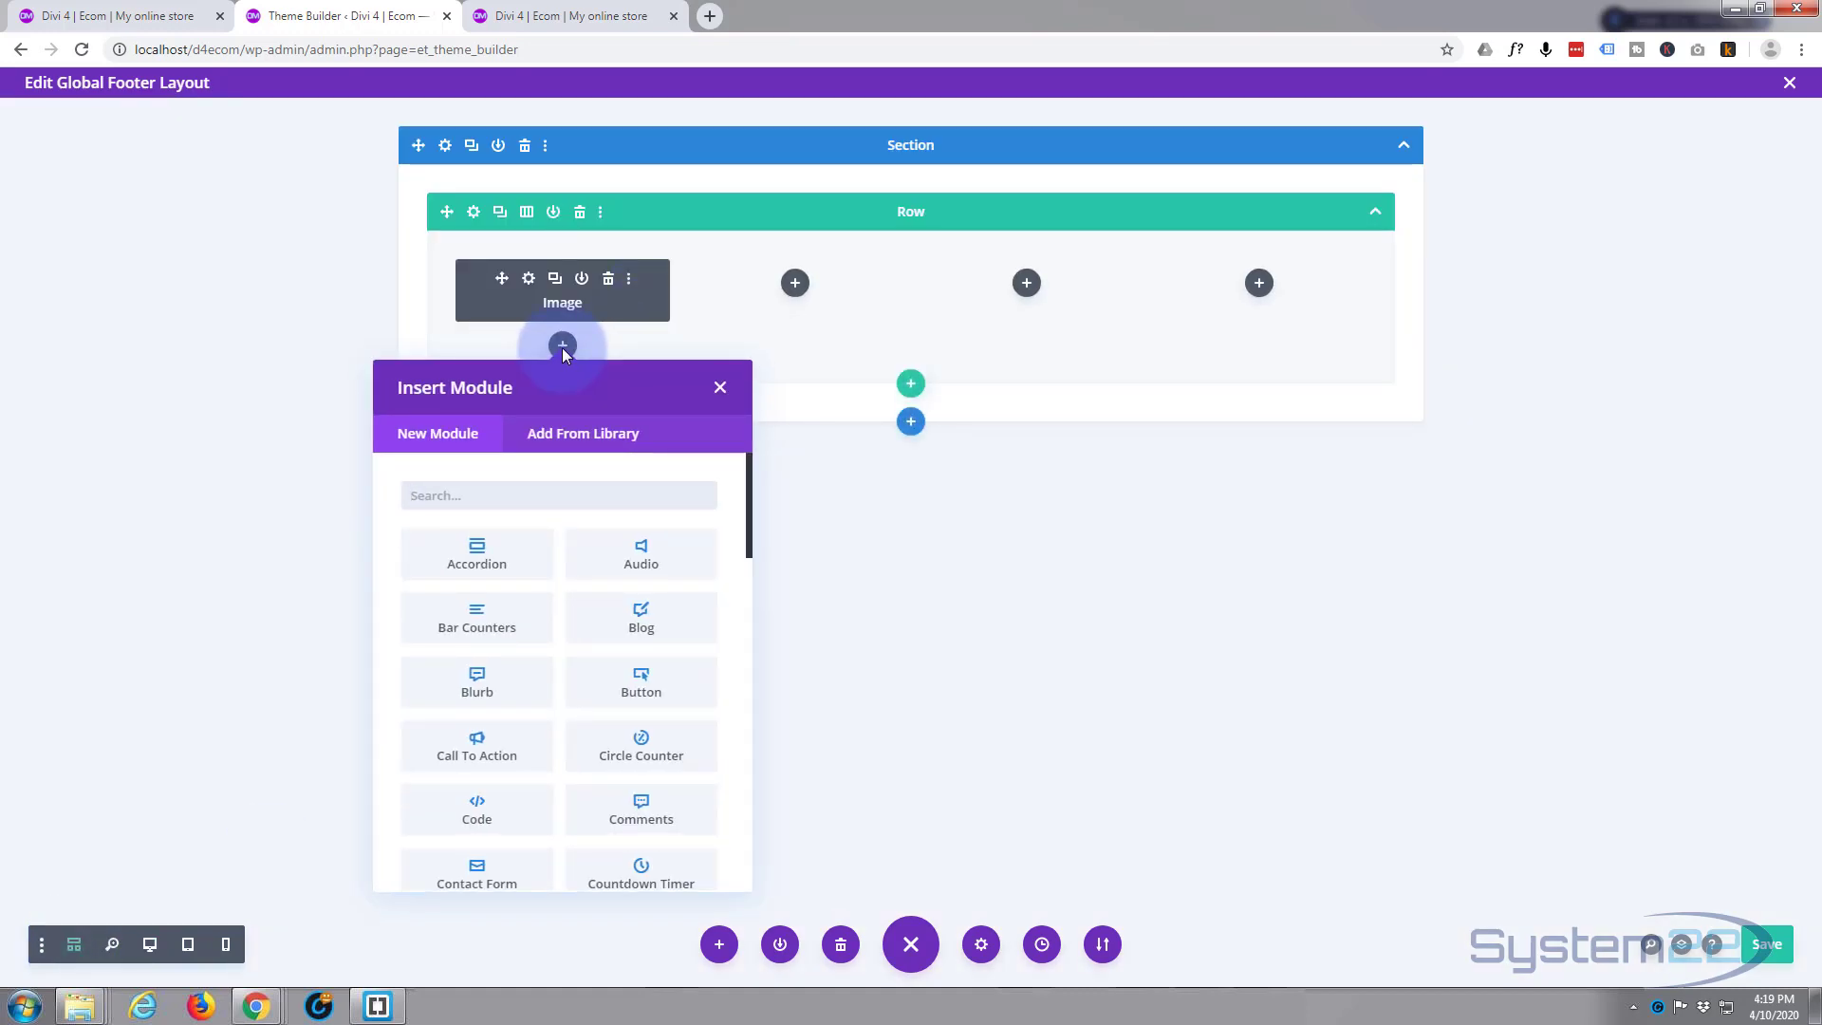
scroll(577, 588, "down", 3)
scroll(596, 552, "down", 7)
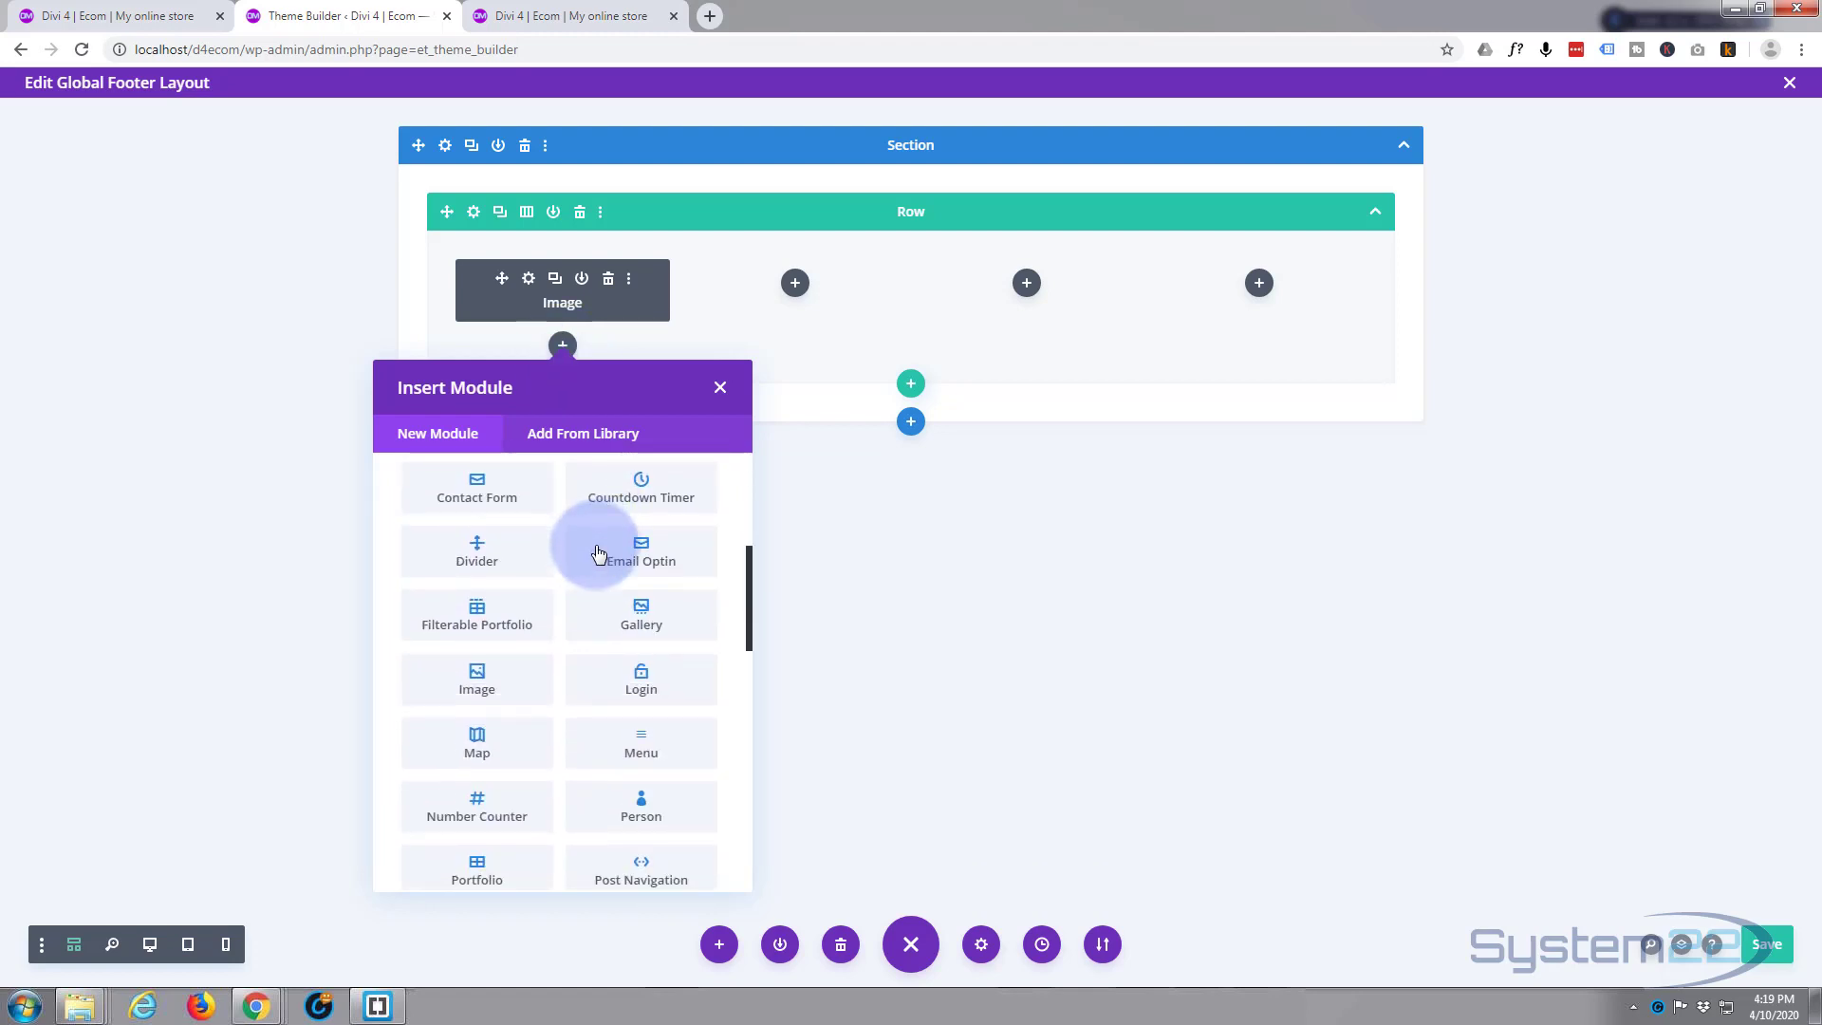
scroll(600, 550, "down", 3)
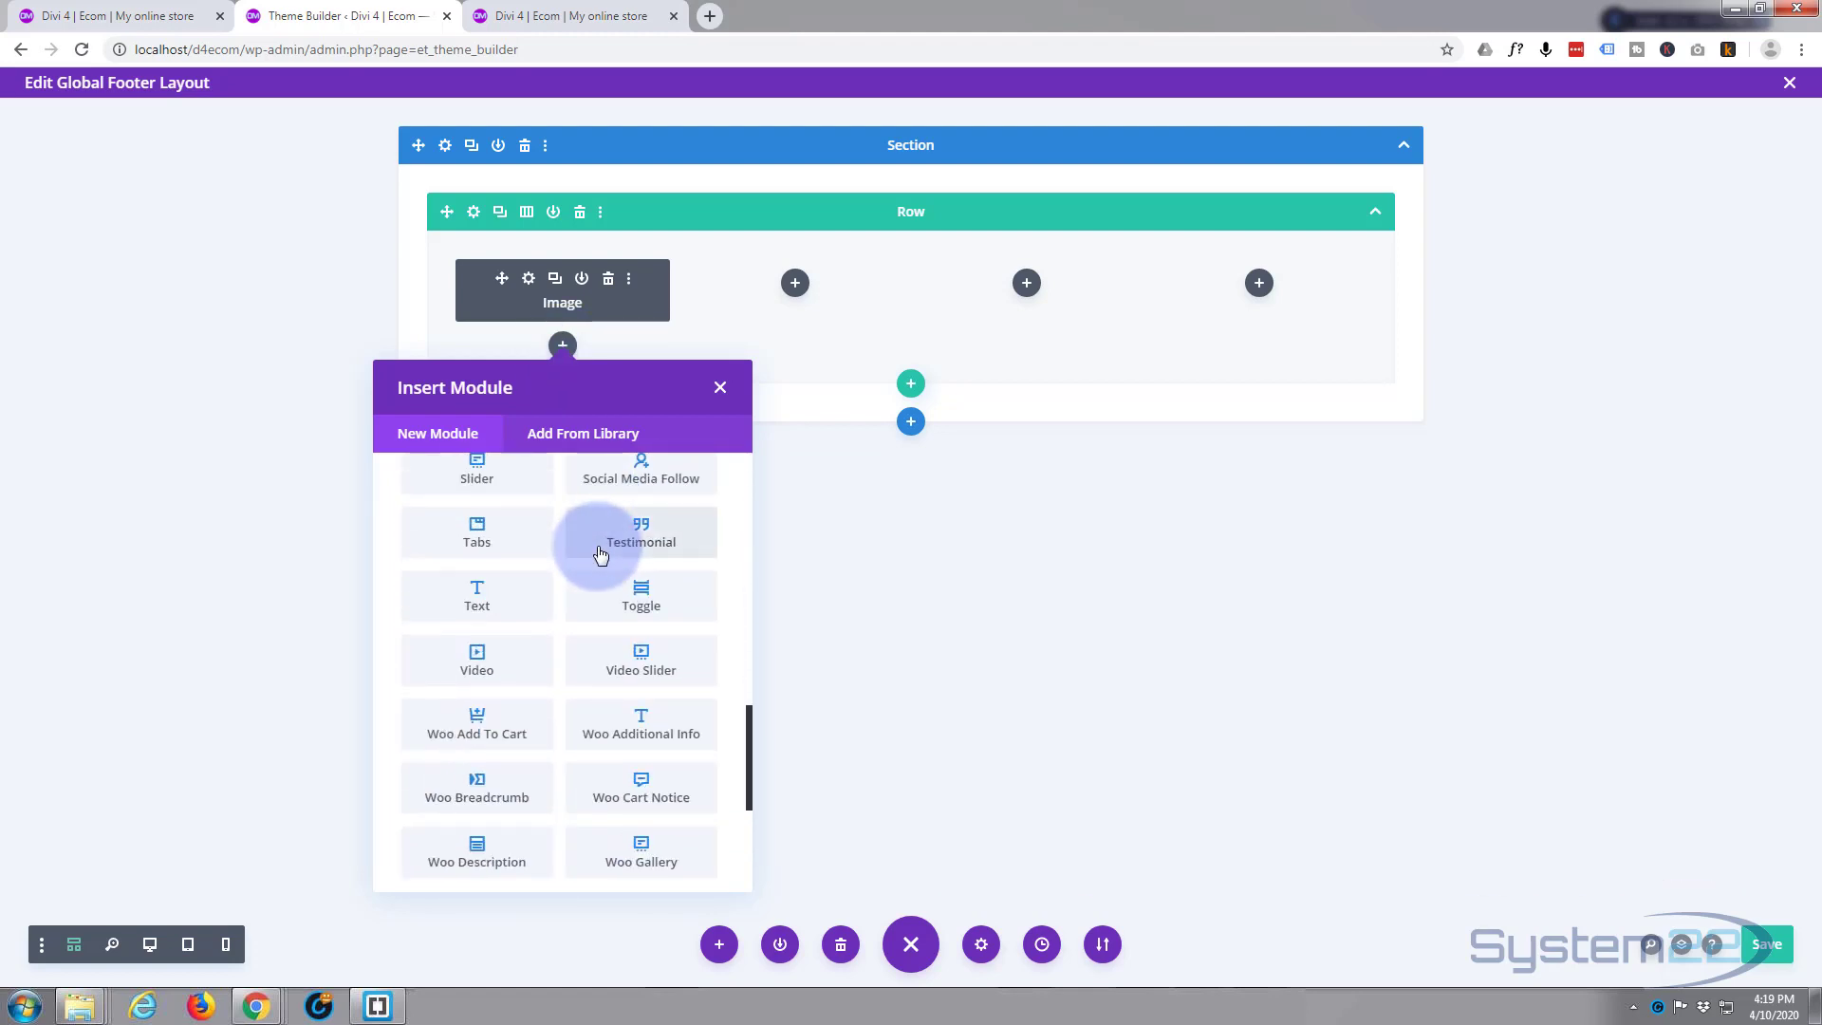
scroll(606, 560, "up", 2)
left_click(643, 571)
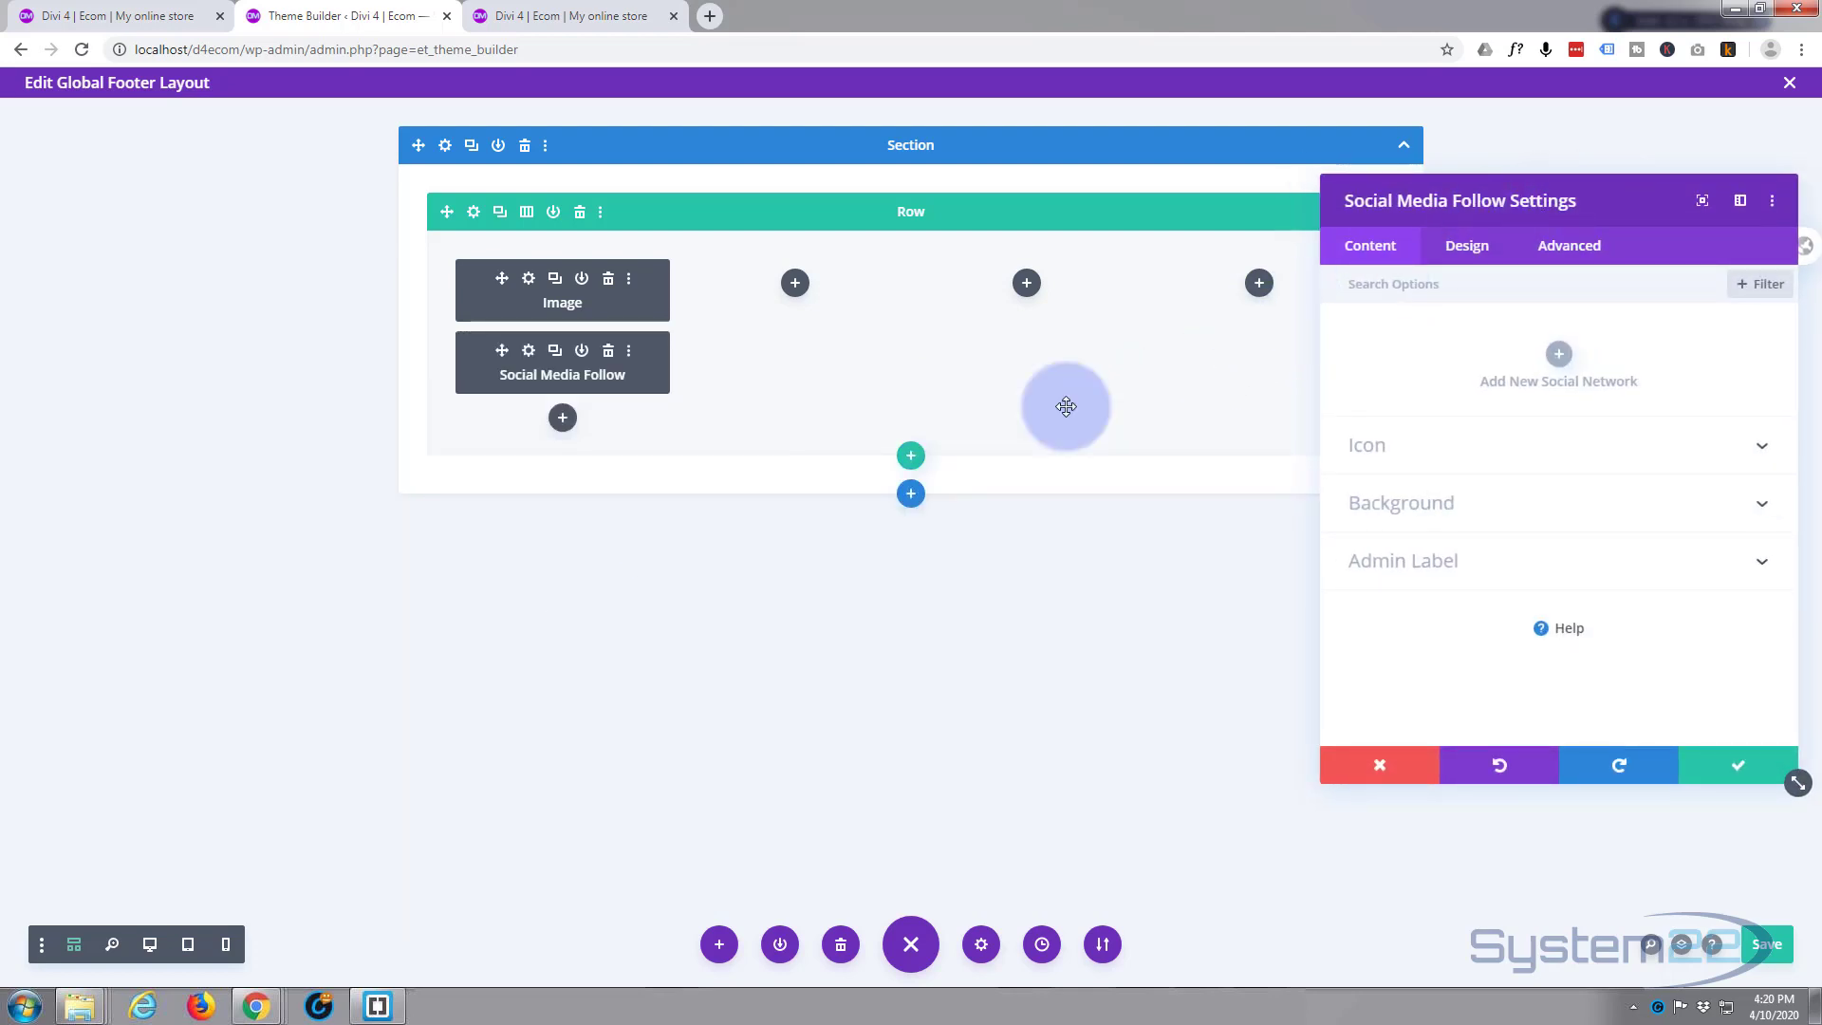
left_click(149, 946)
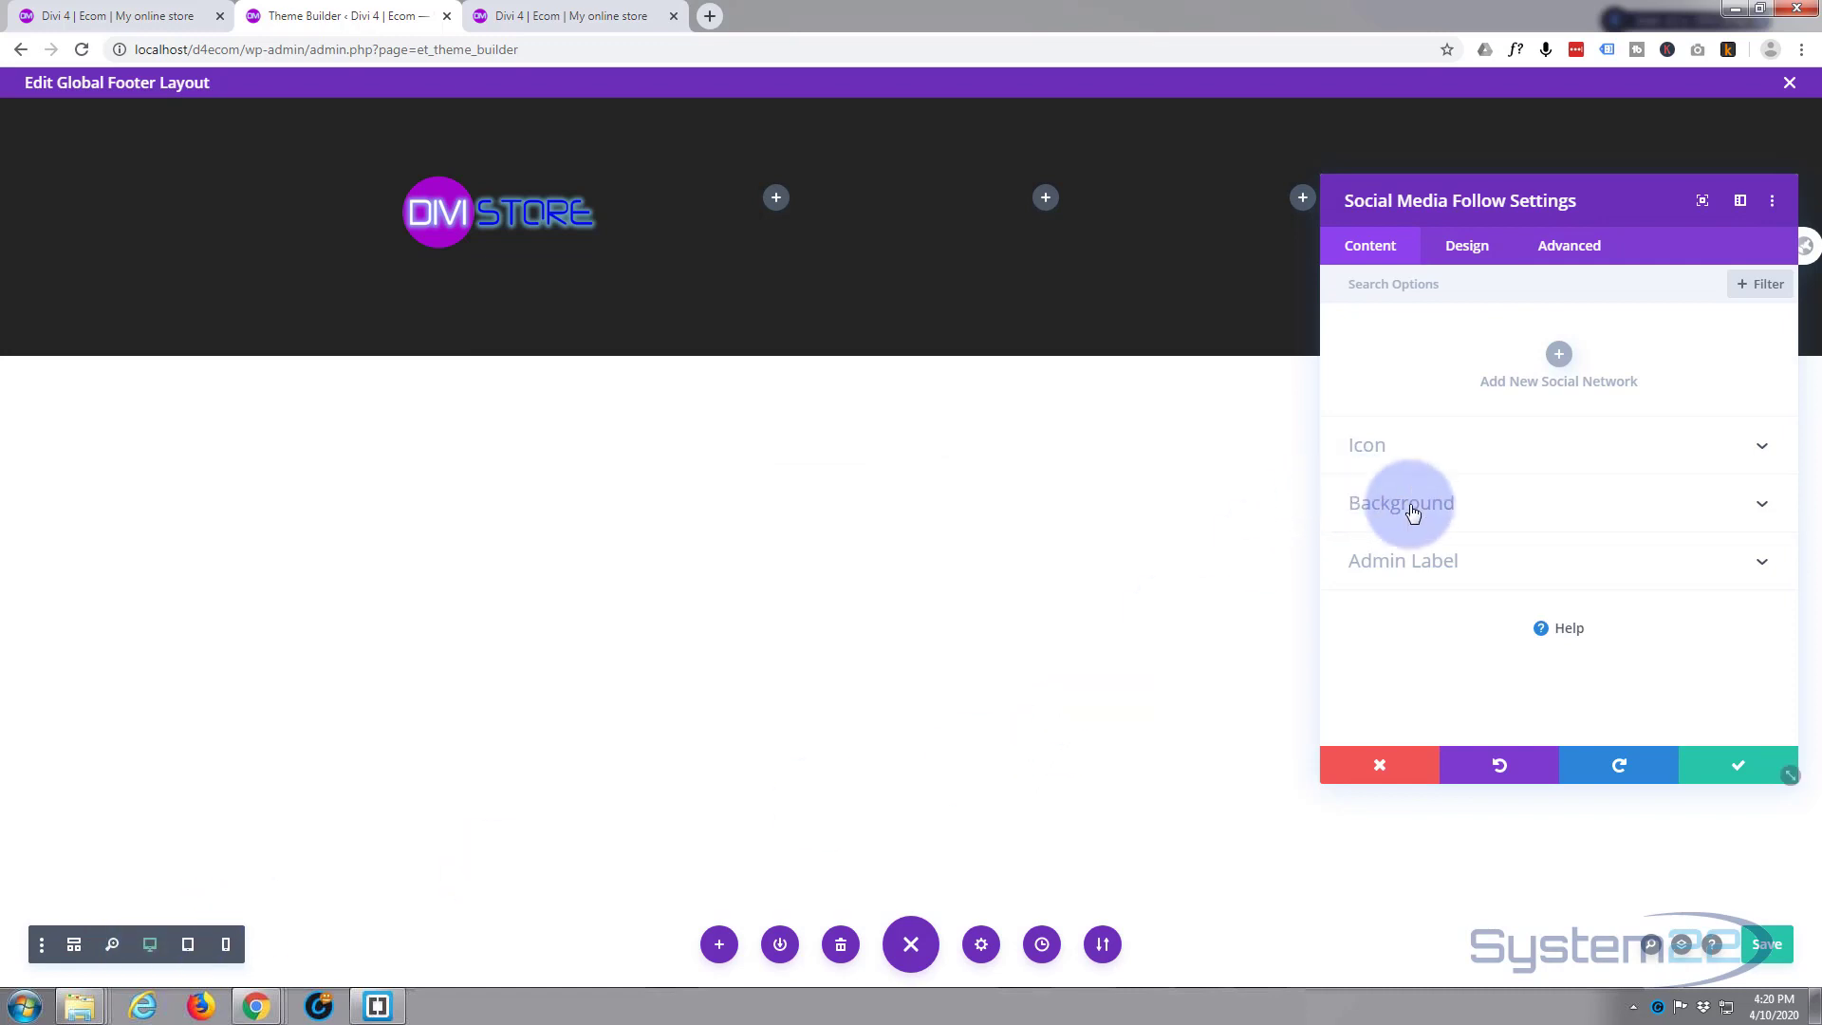
left_click(1560, 357)
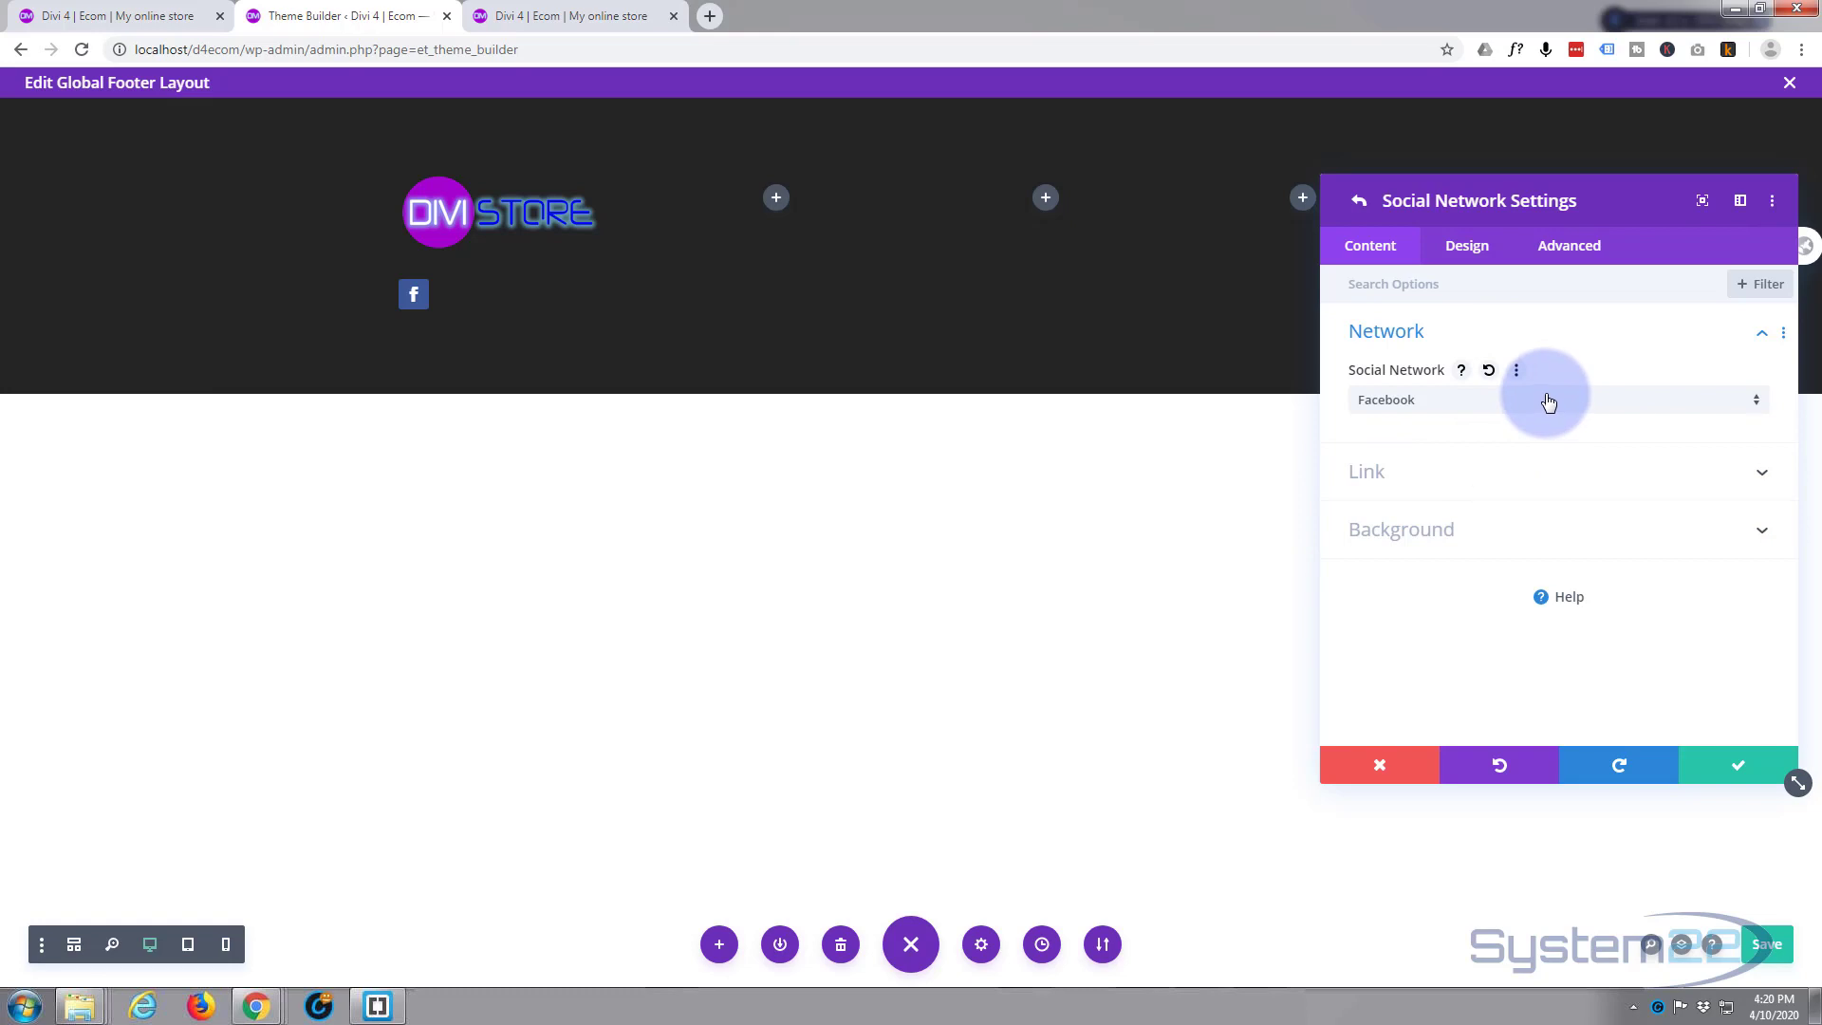
left_click(1453, 539)
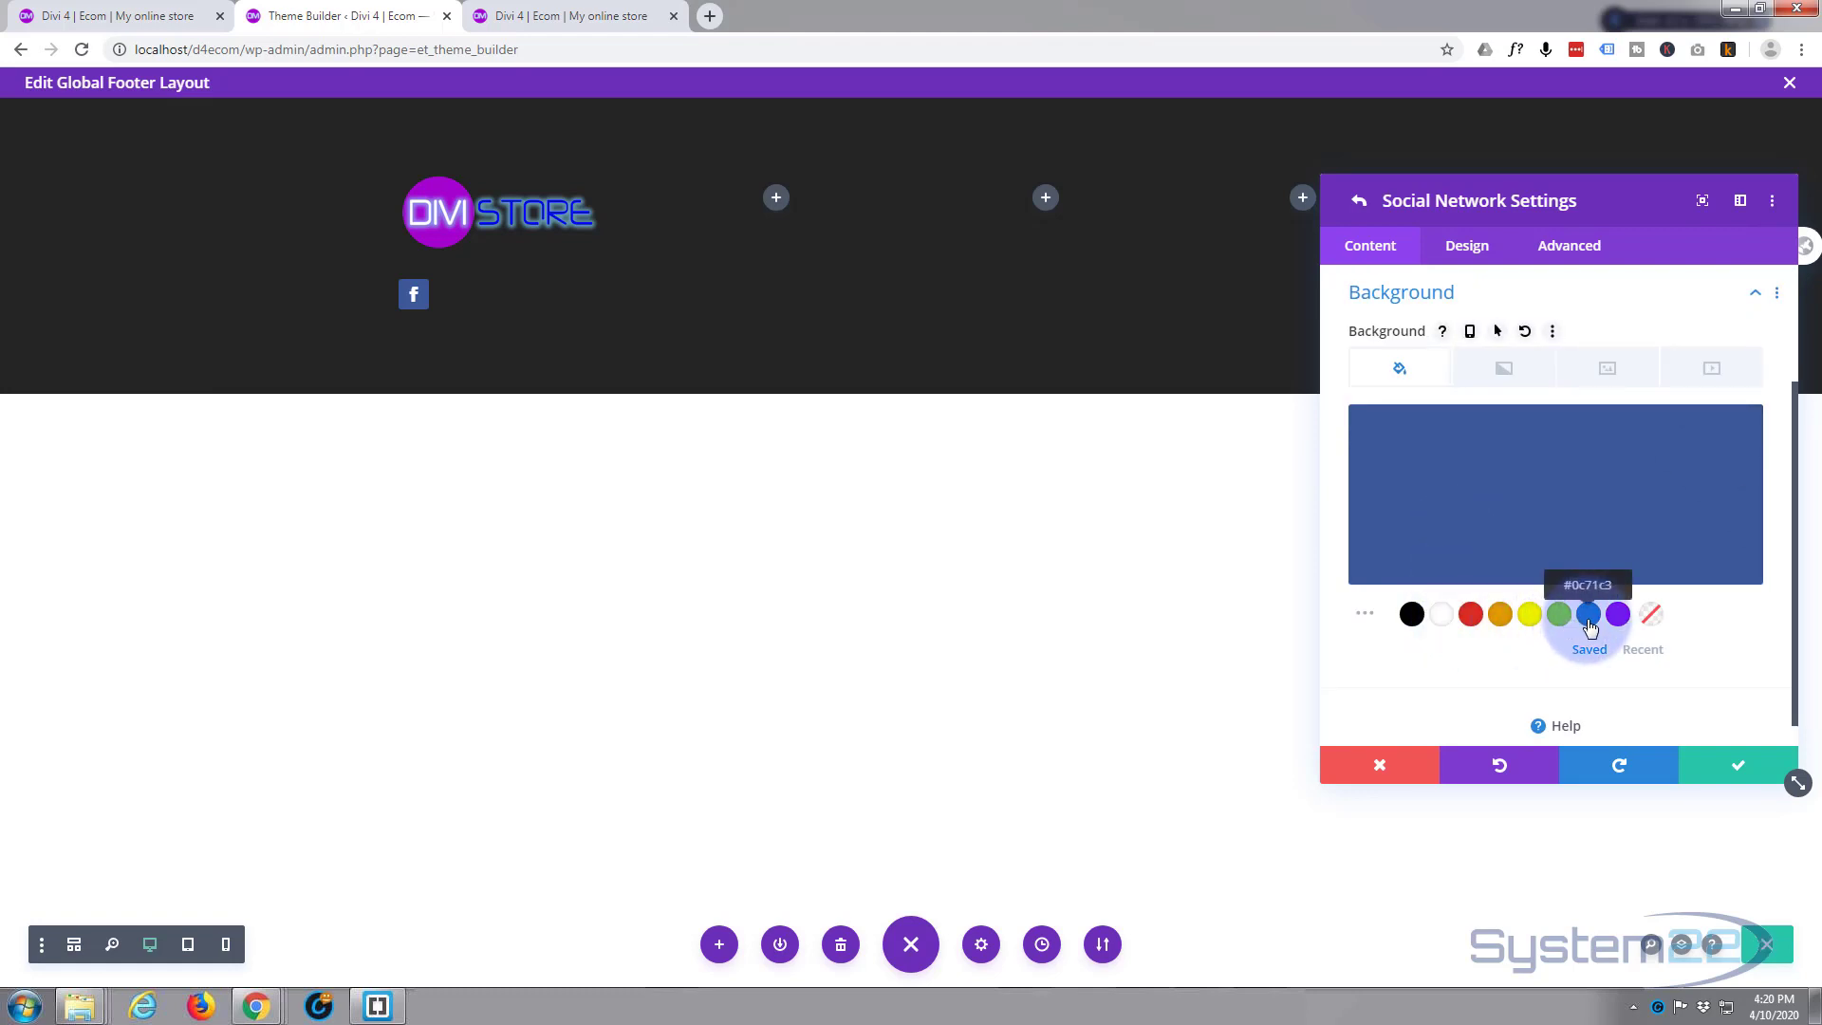
scroll(1574, 614, "up", 2)
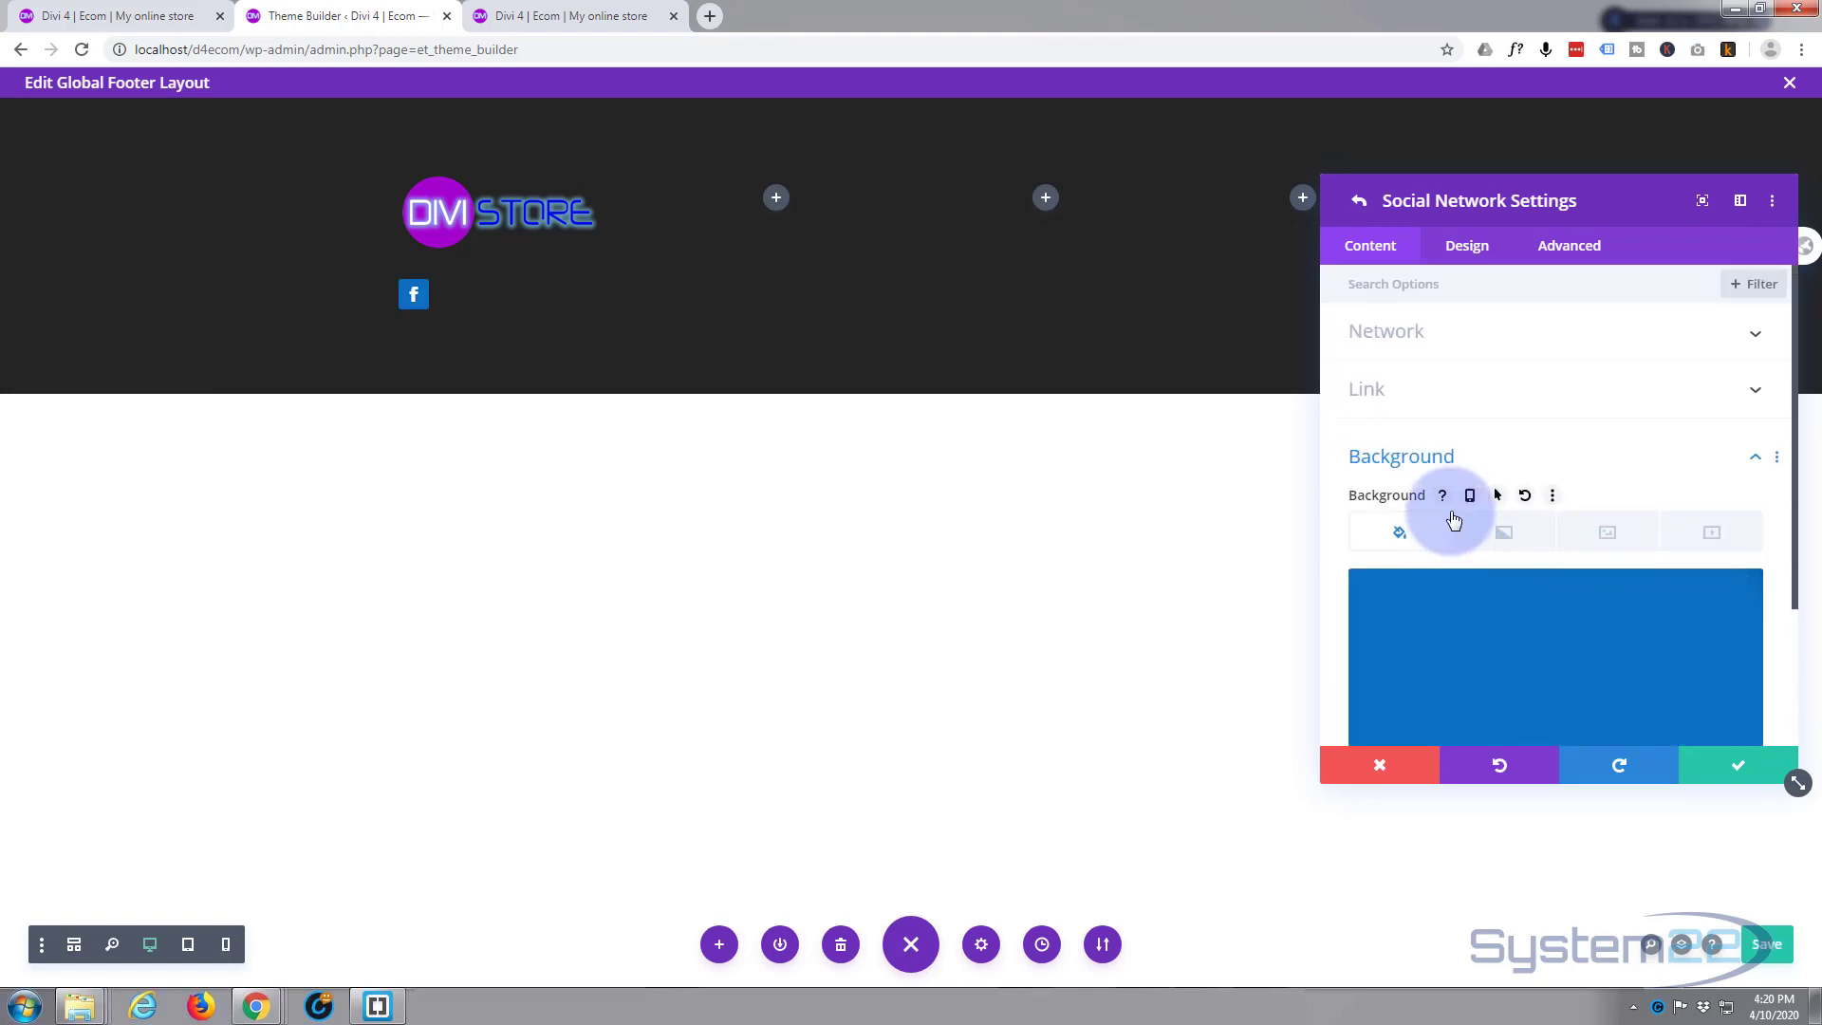
left_click(1489, 396)
left_click(1368, 463)
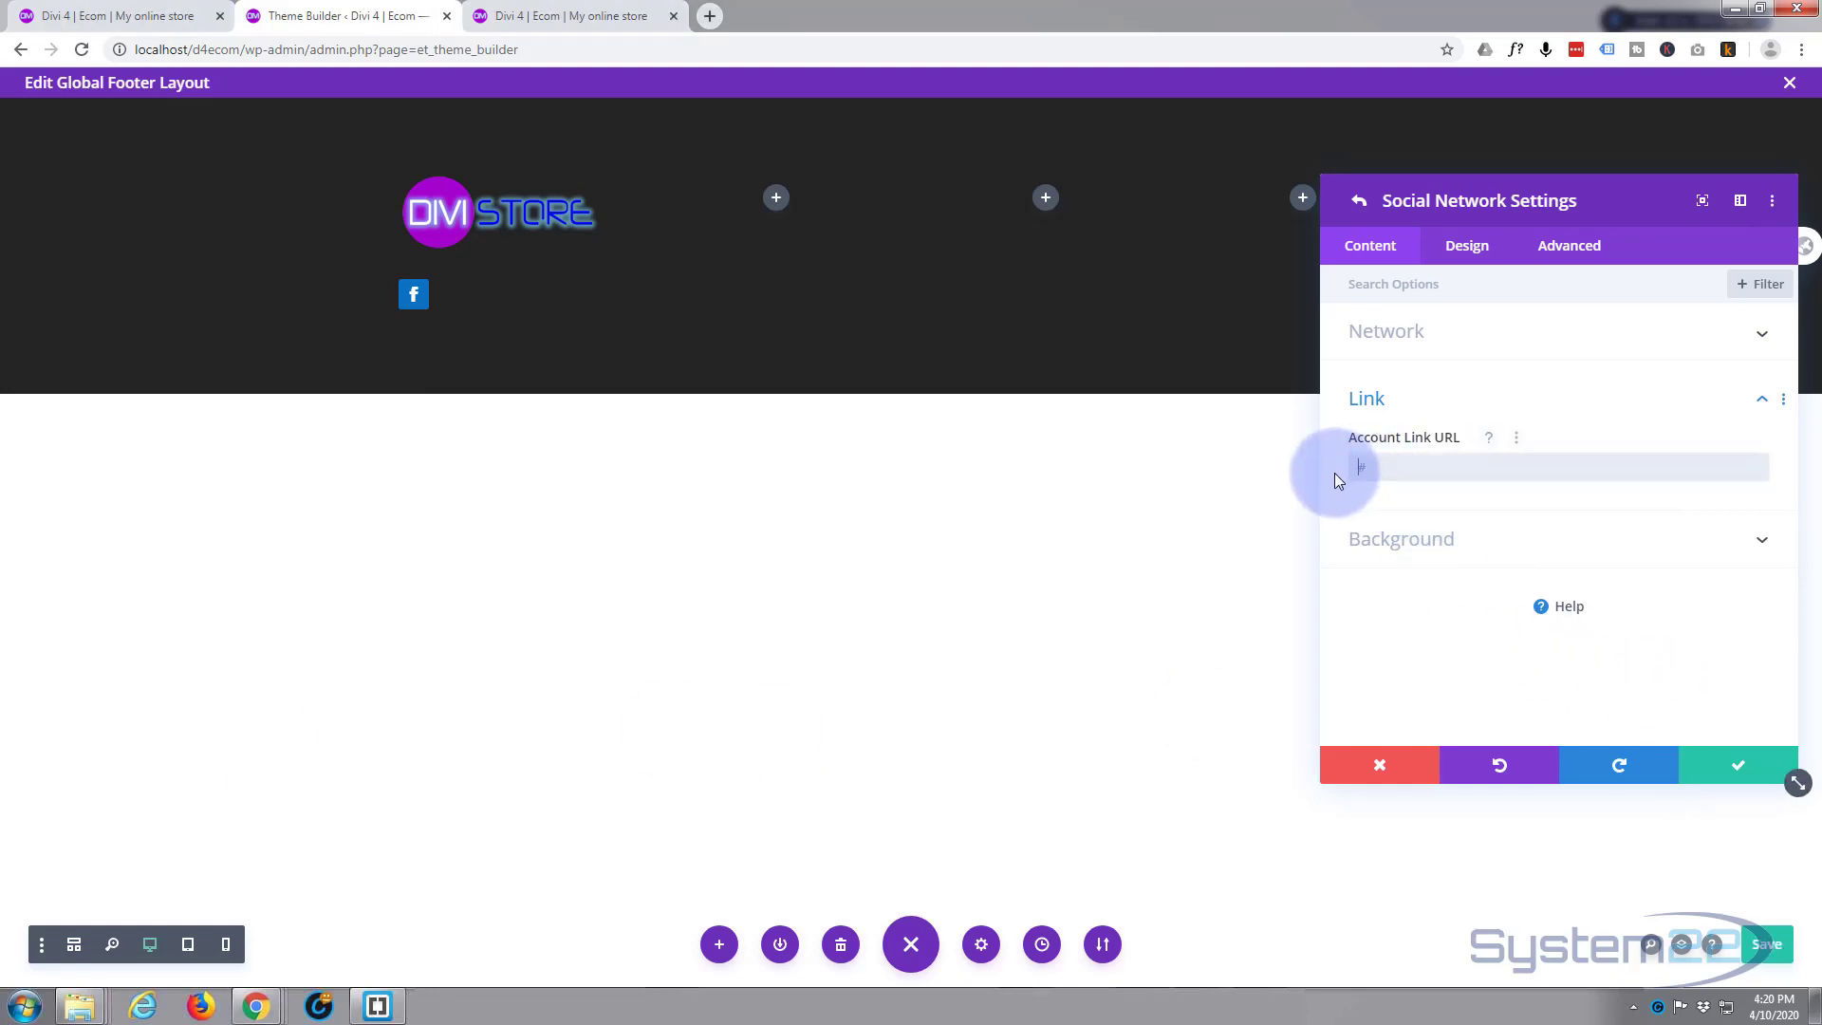
type("https://www.facebook.com/system22.net/")
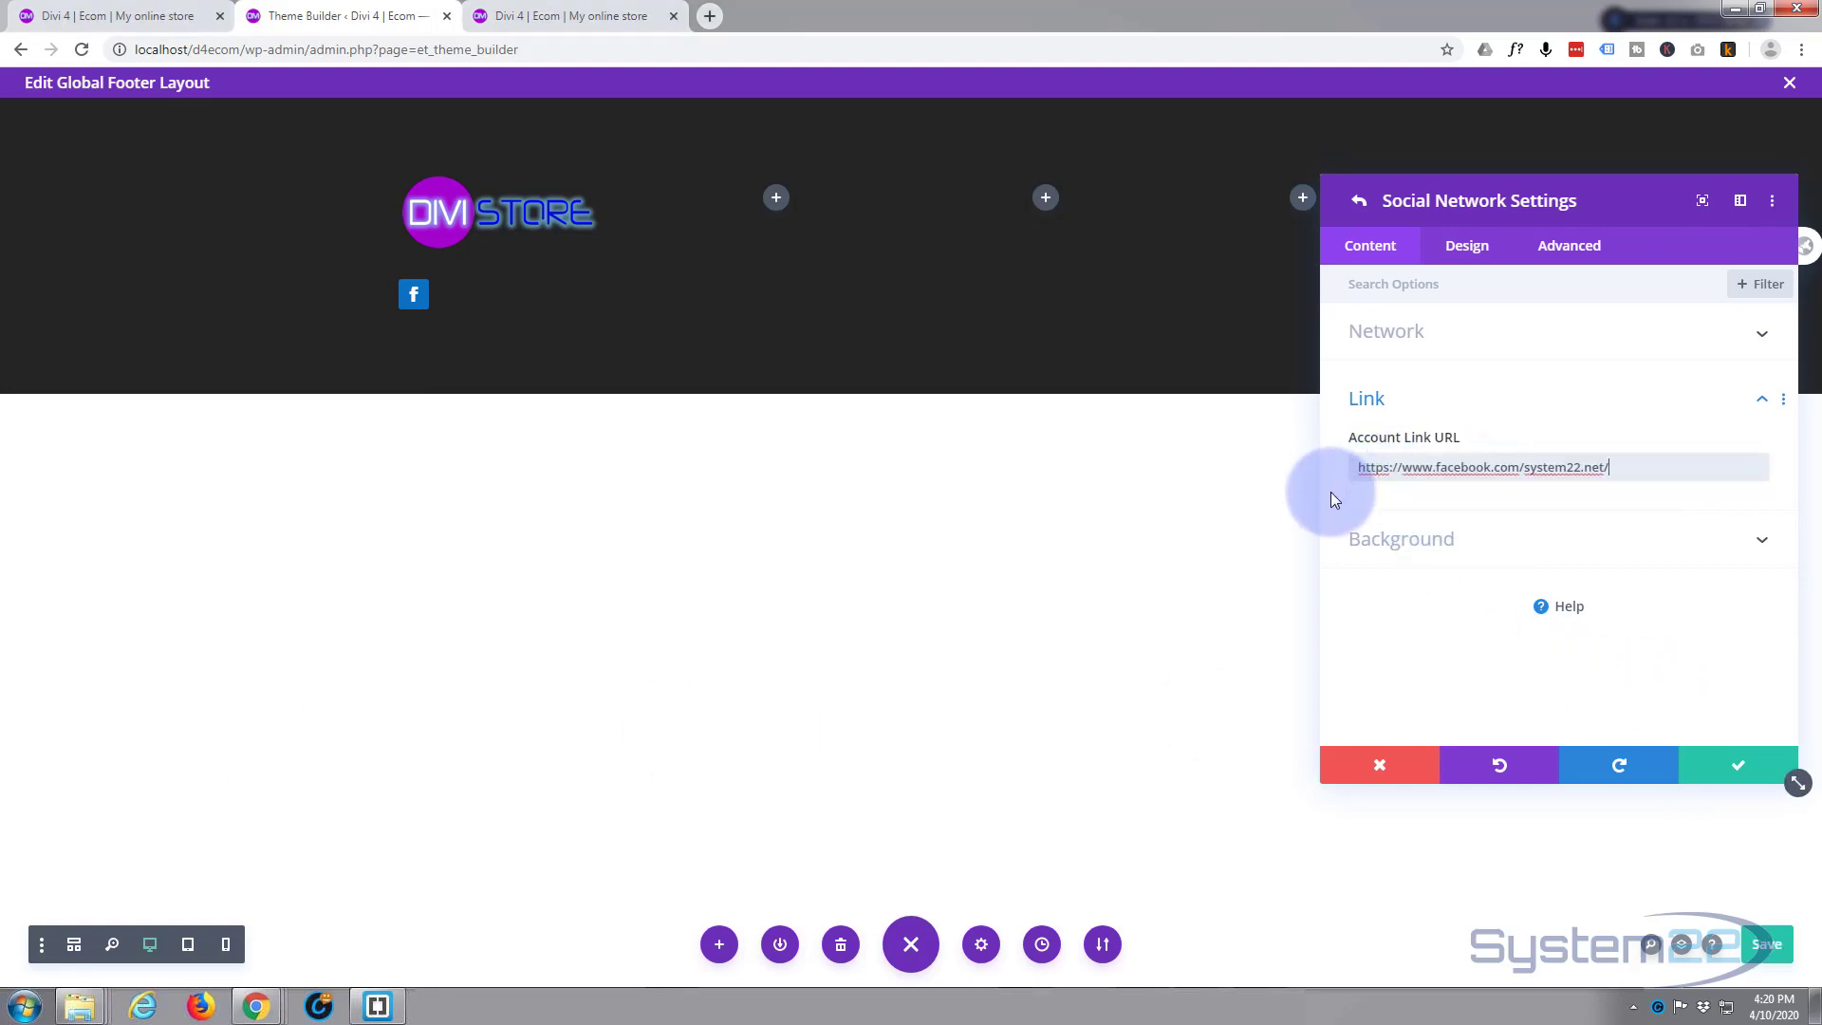
left_click(1727, 764)
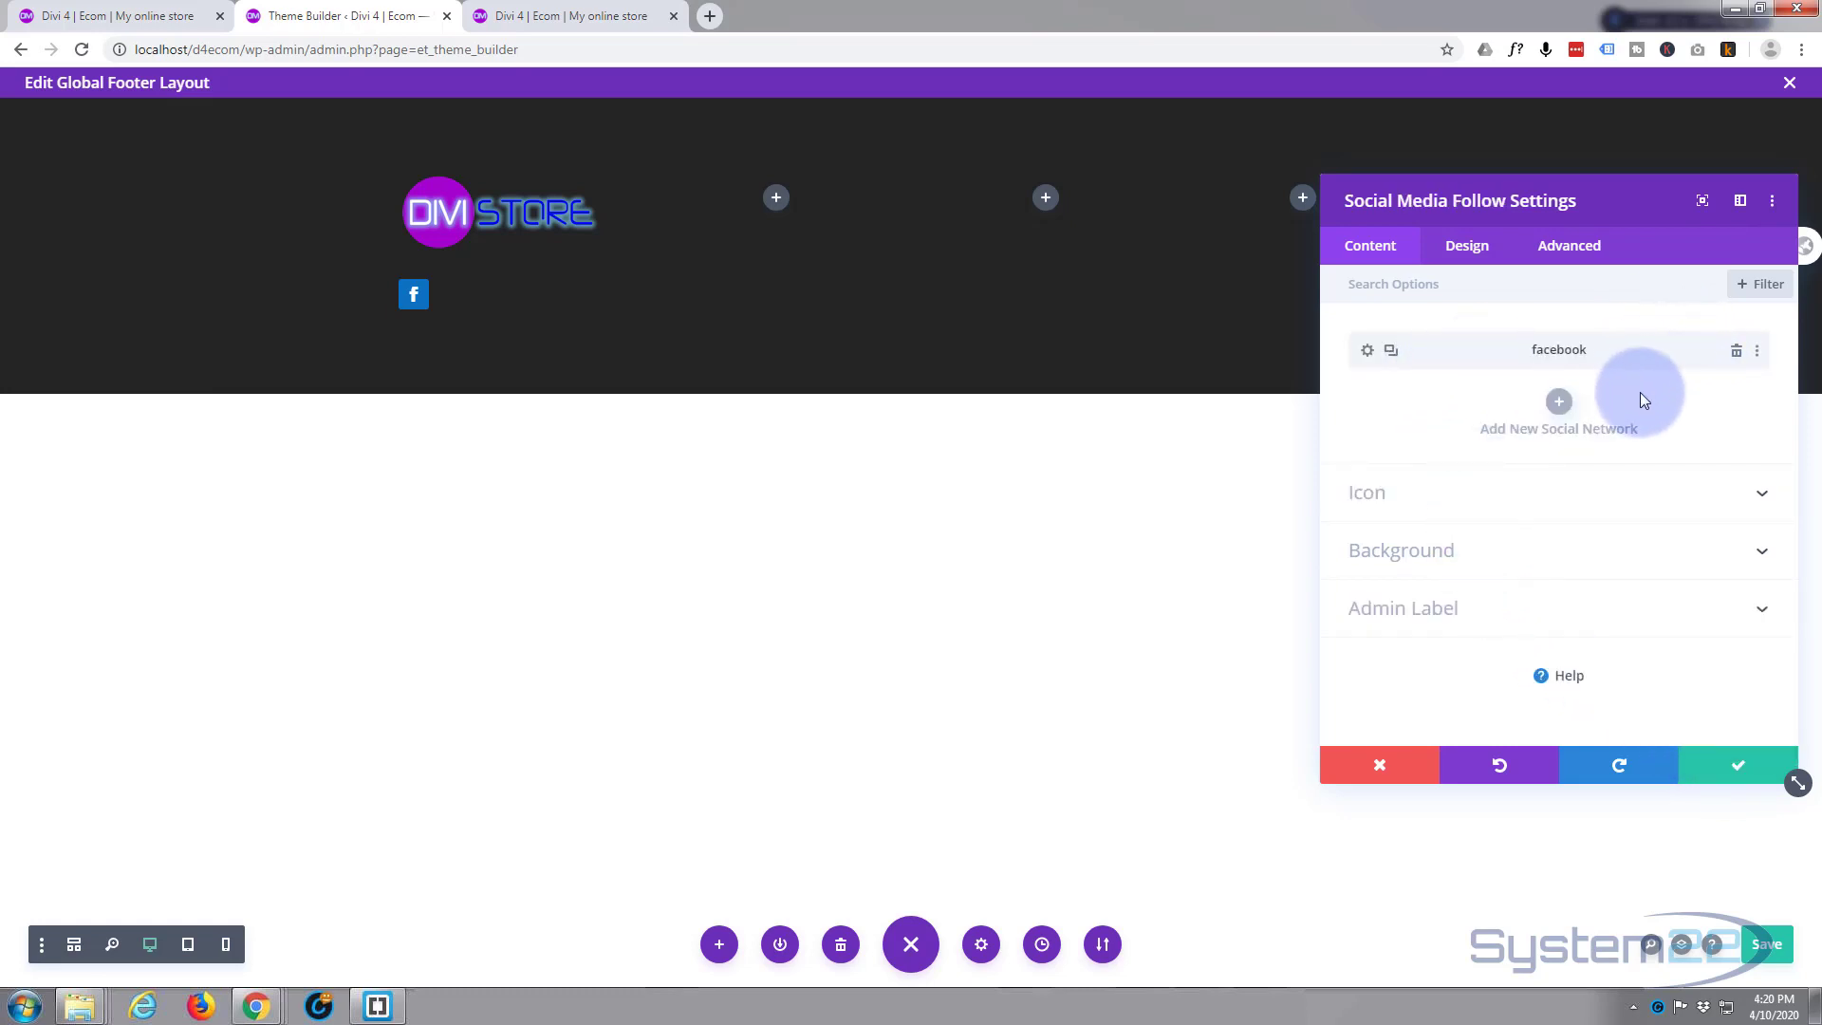
Add a second social network to the Social Media Follow module and set it to Twitter
left_click(1557, 403)
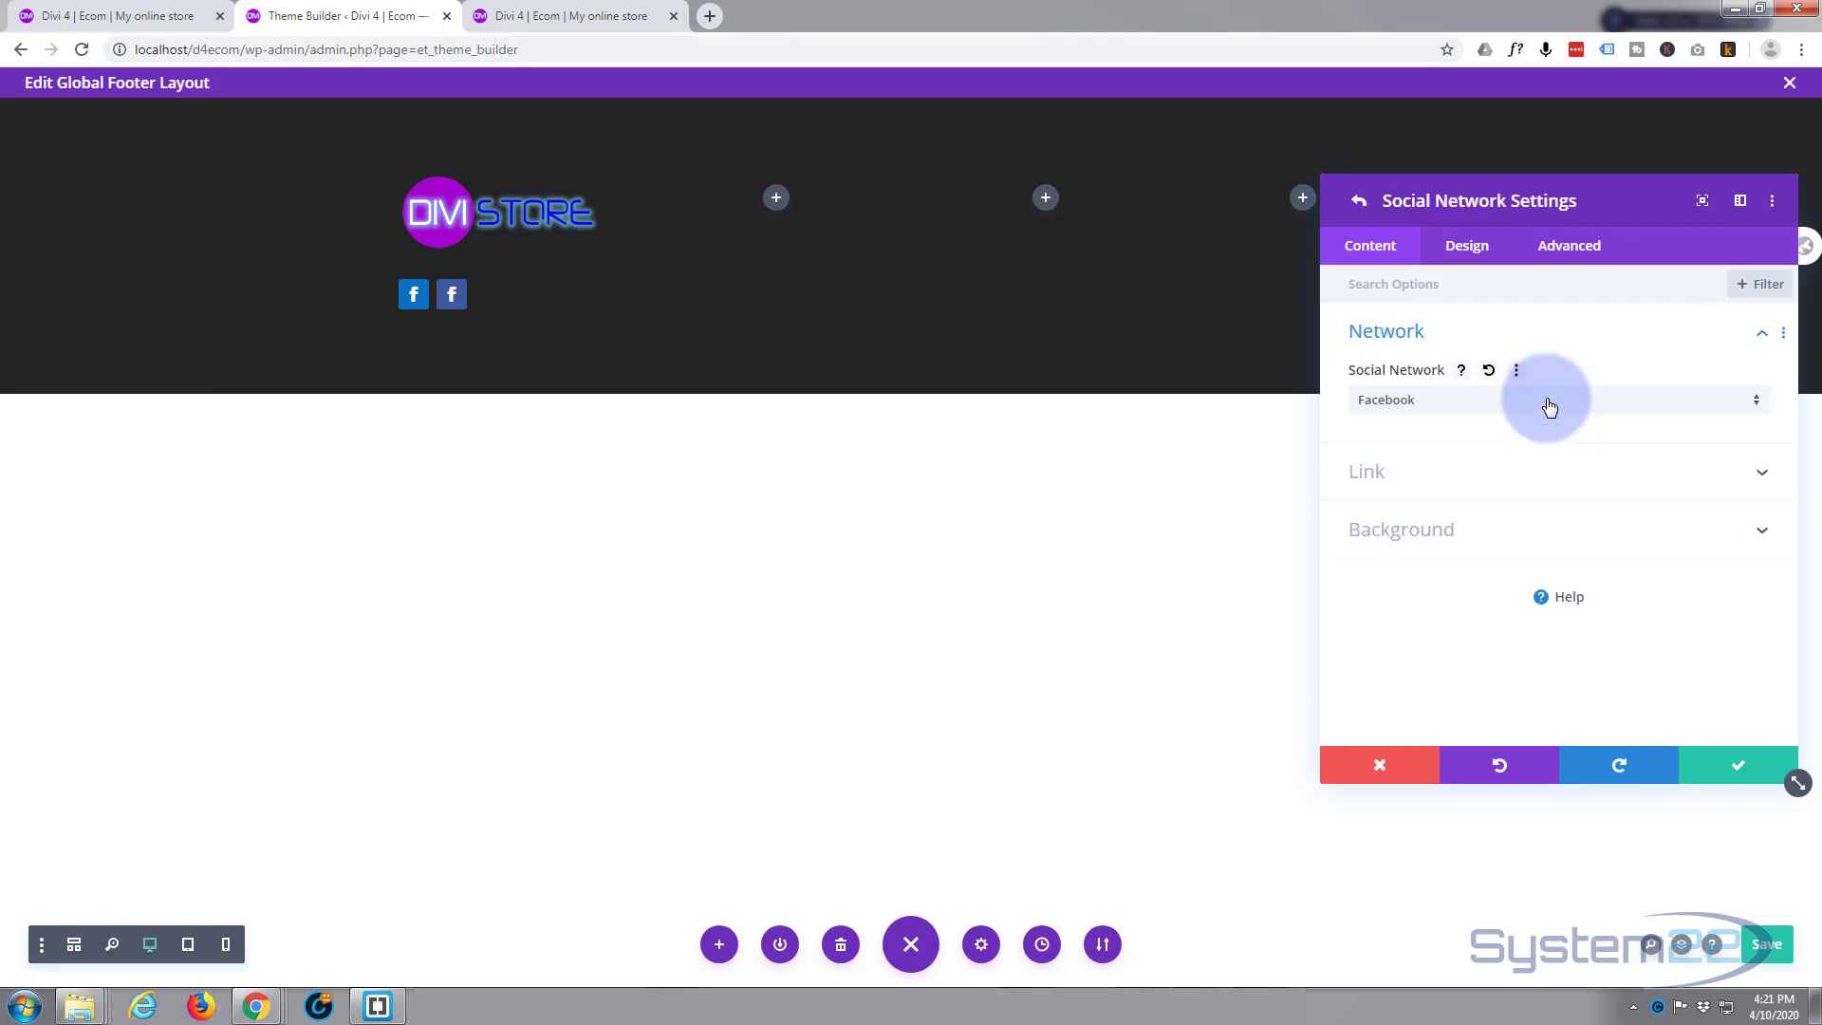
left_click(1425, 402)
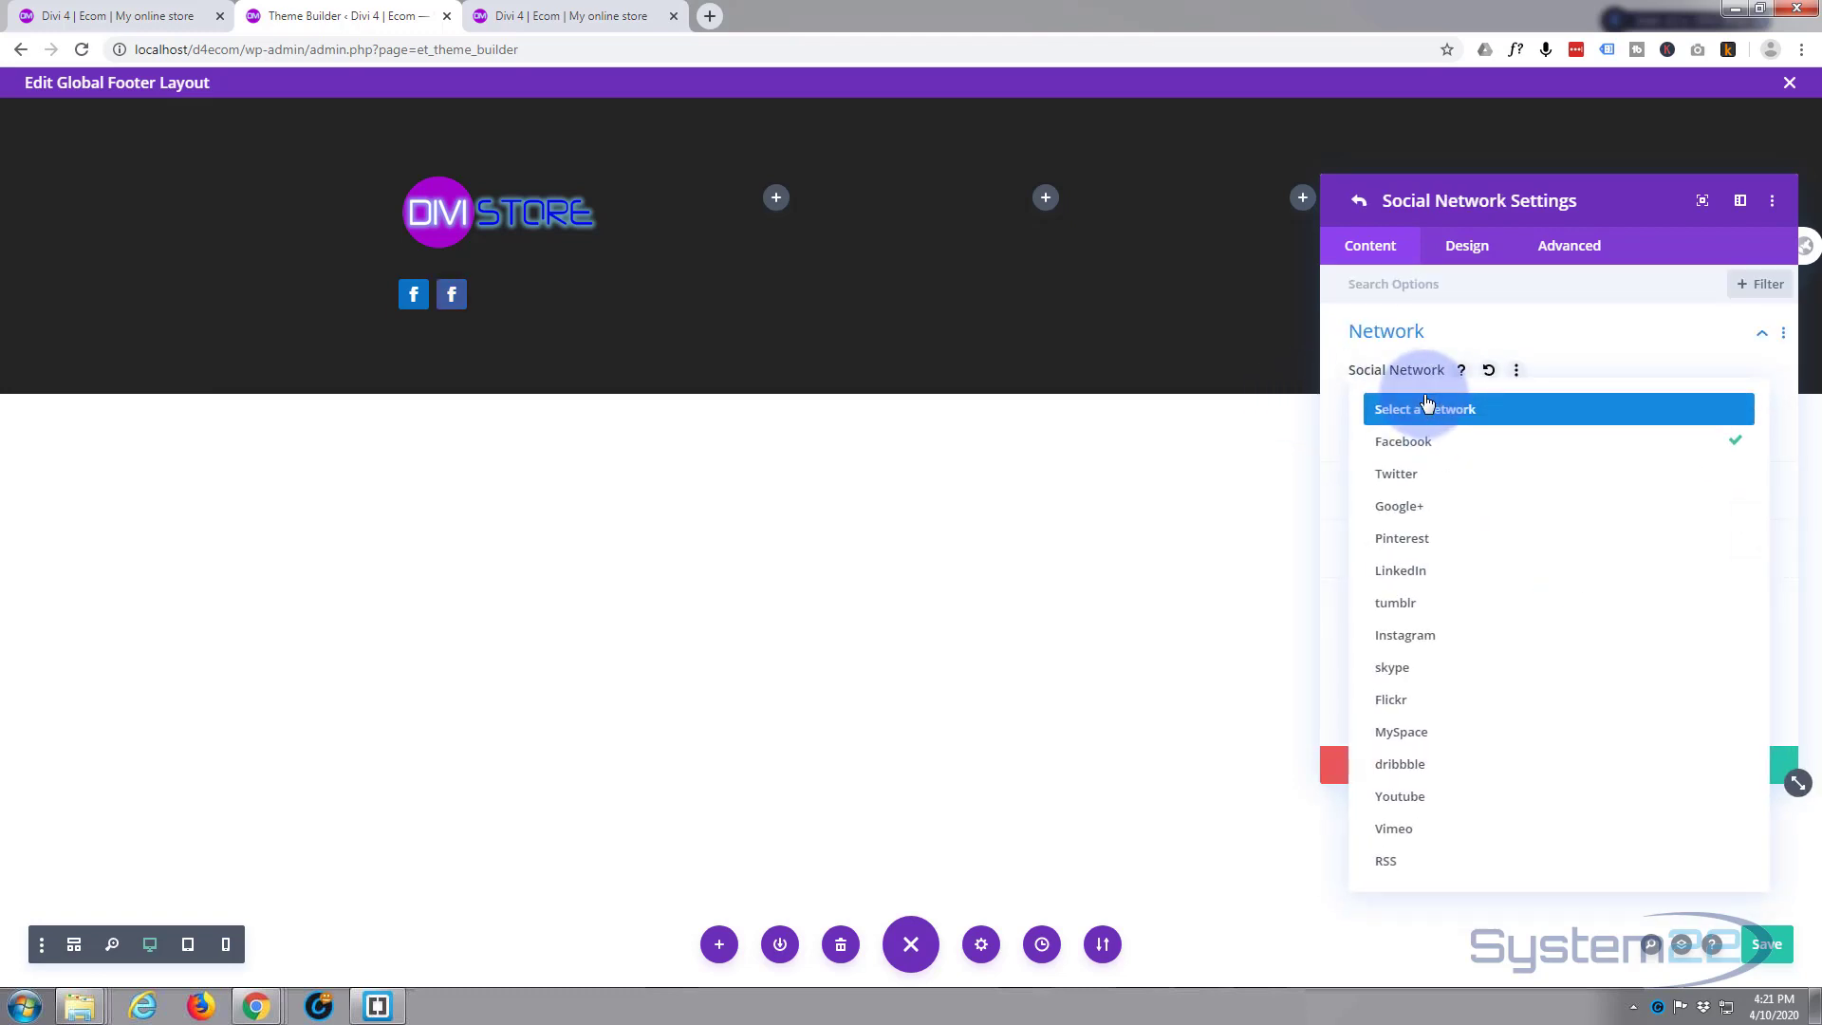
left_click(1445, 472)
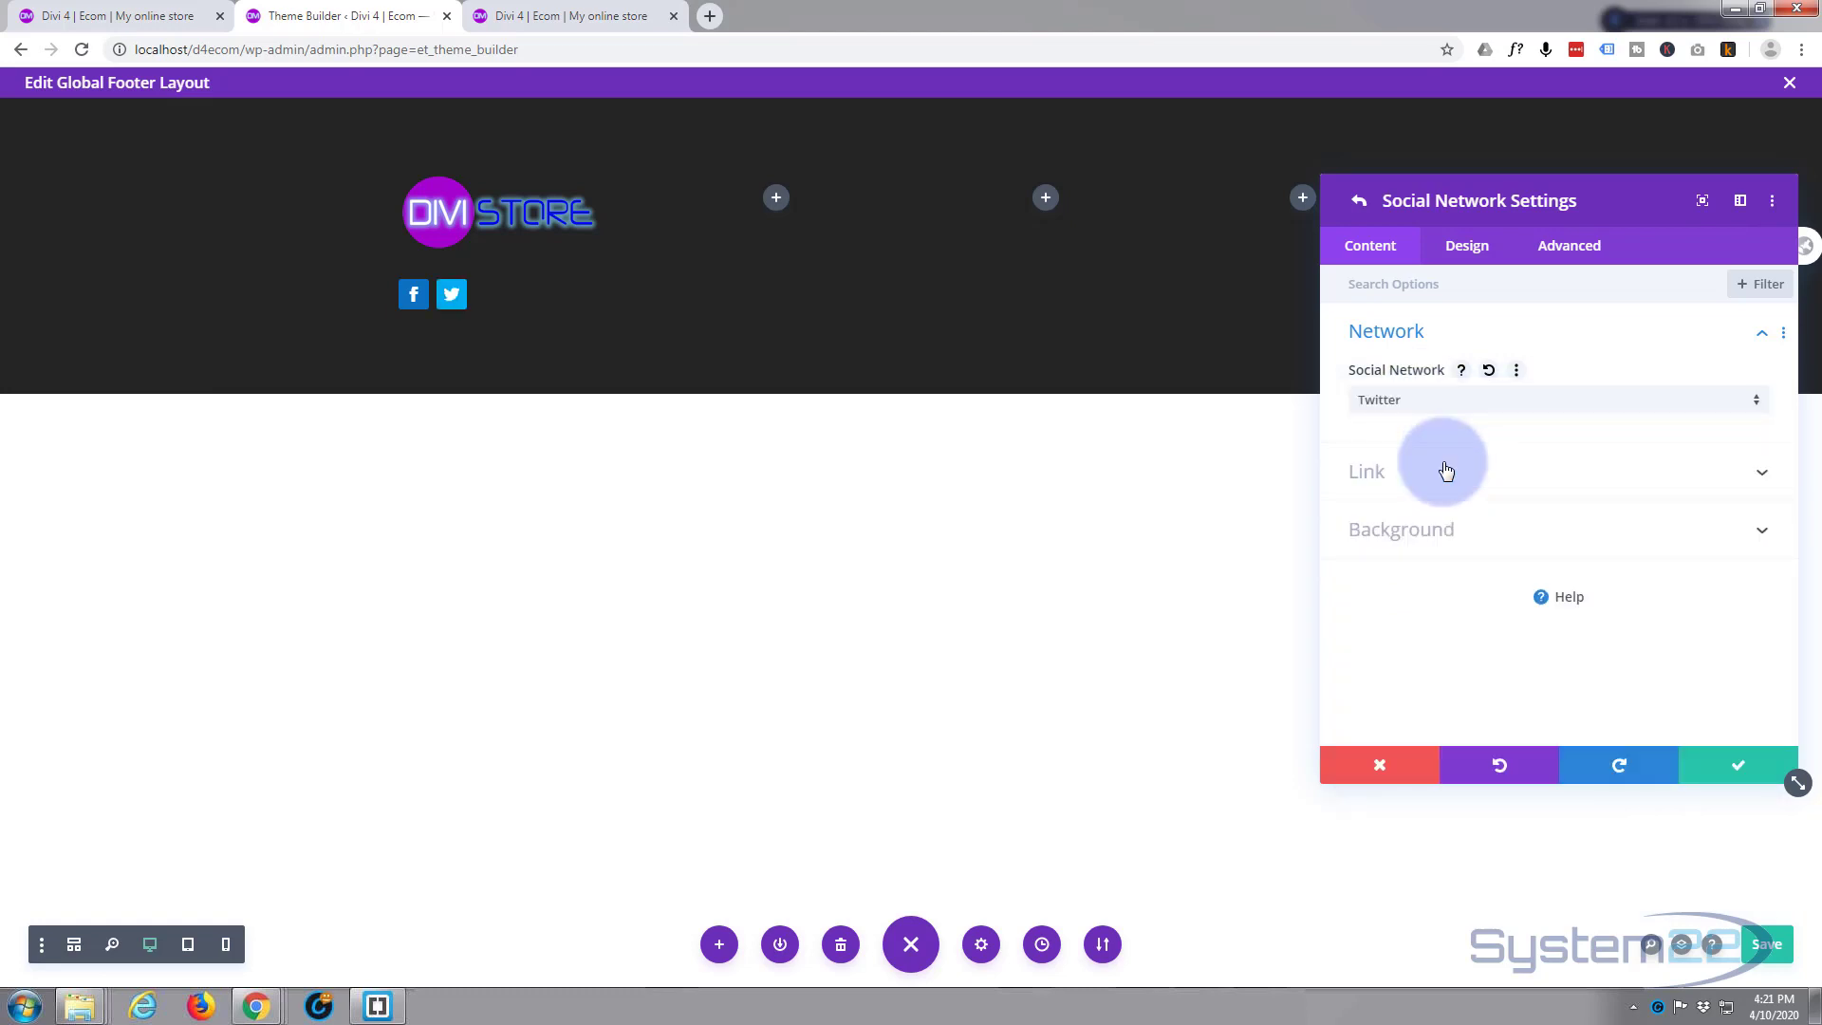
Set the Twitter network's background to the saved blue swatch, matching the Facebook icon, and save the network
left_click(1496, 521)
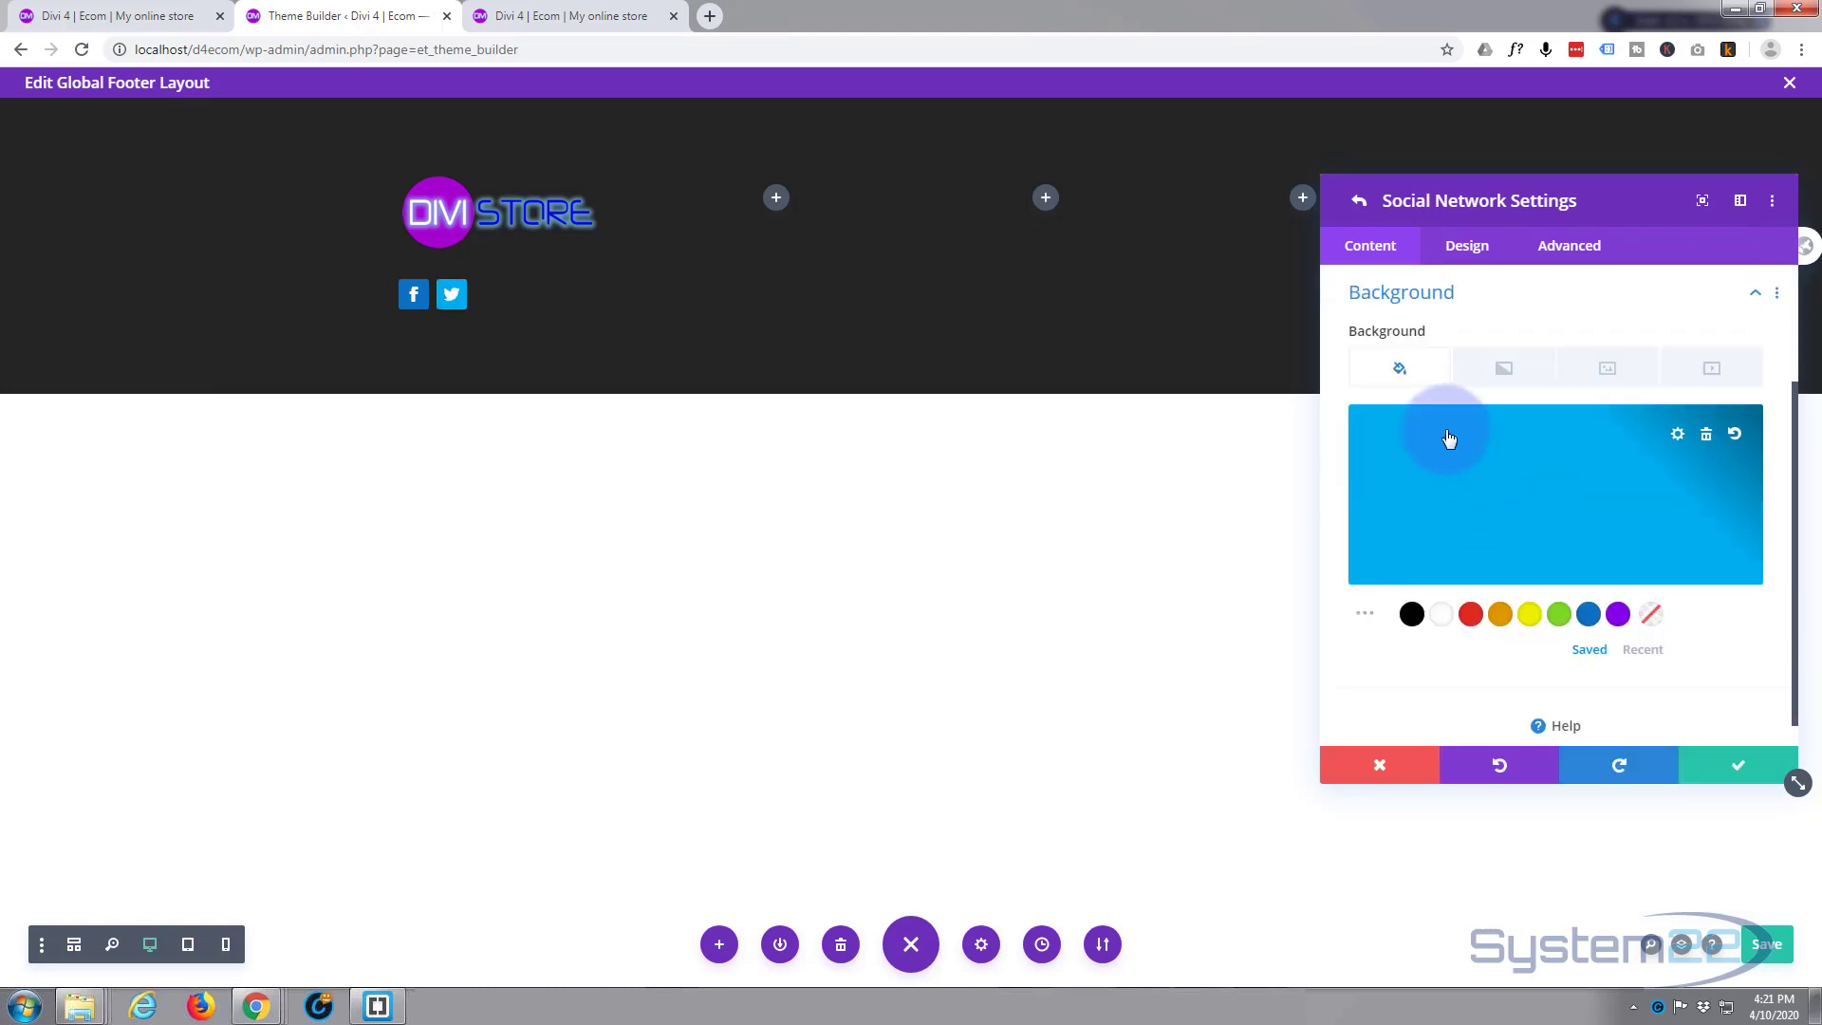
left_click(1578, 615)
scroll(1521, 630, "up", 3)
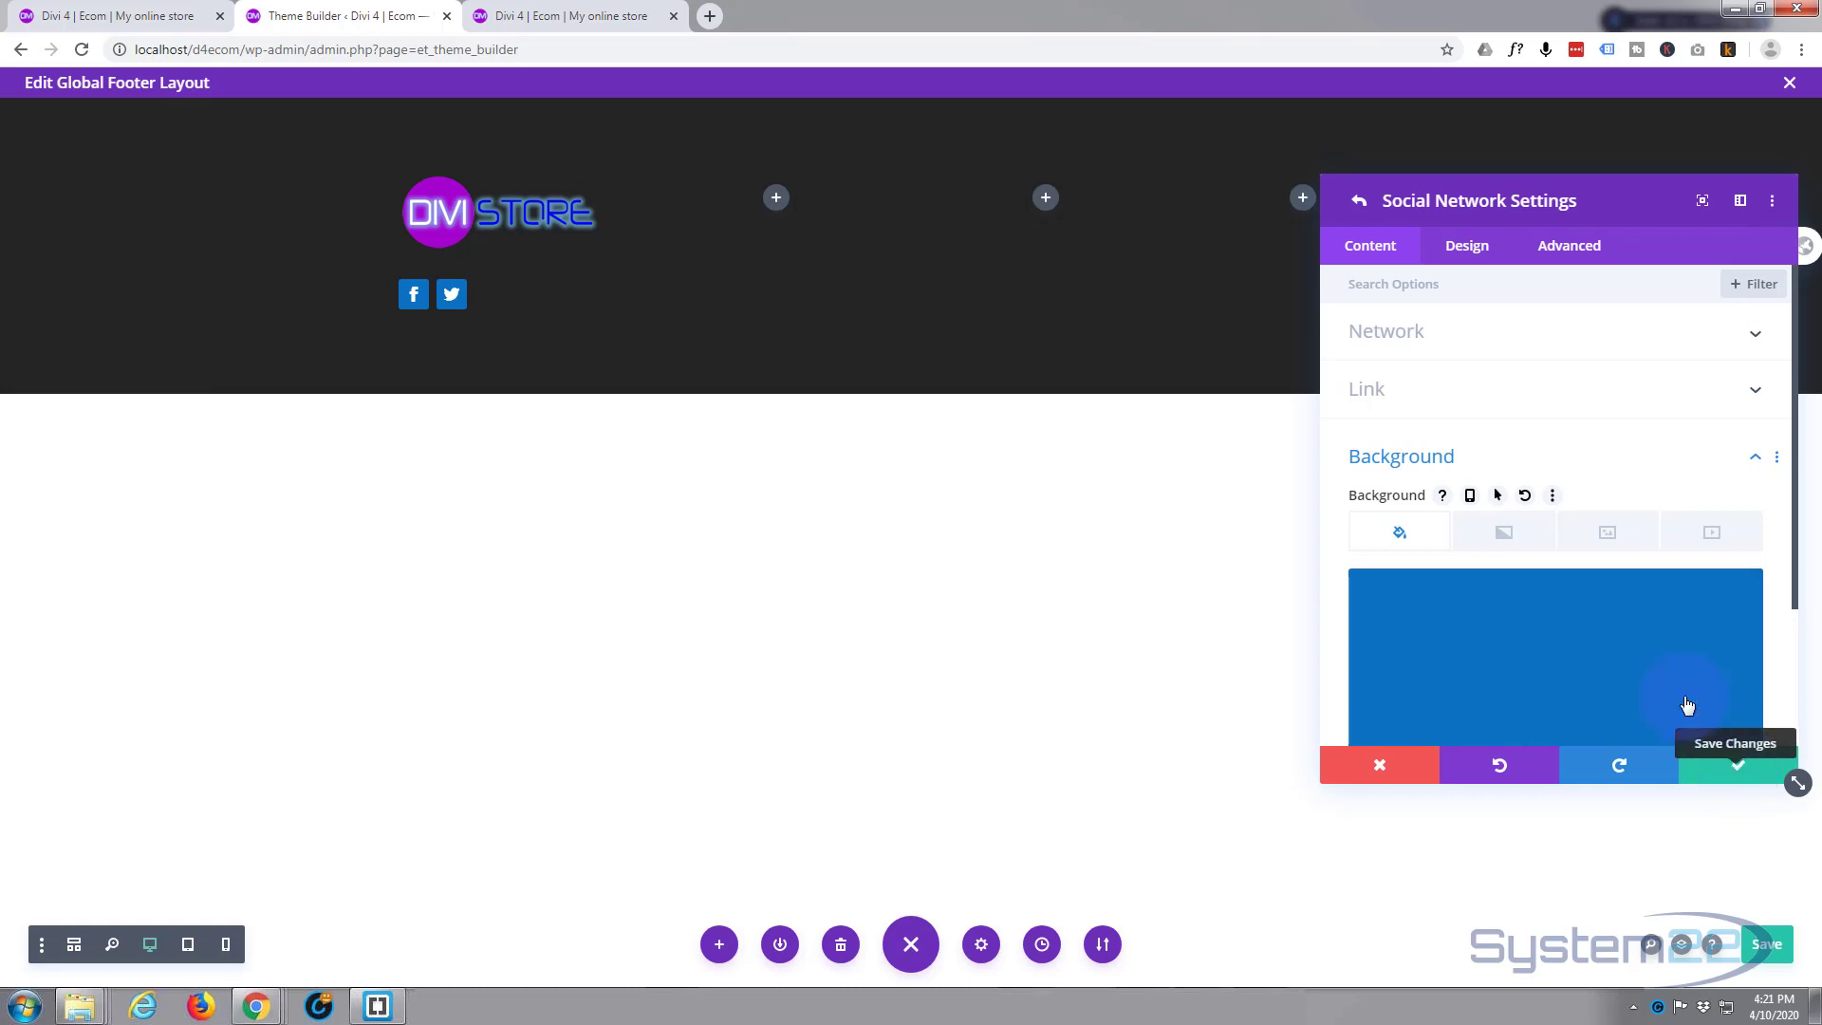
left_click(1746, 770)
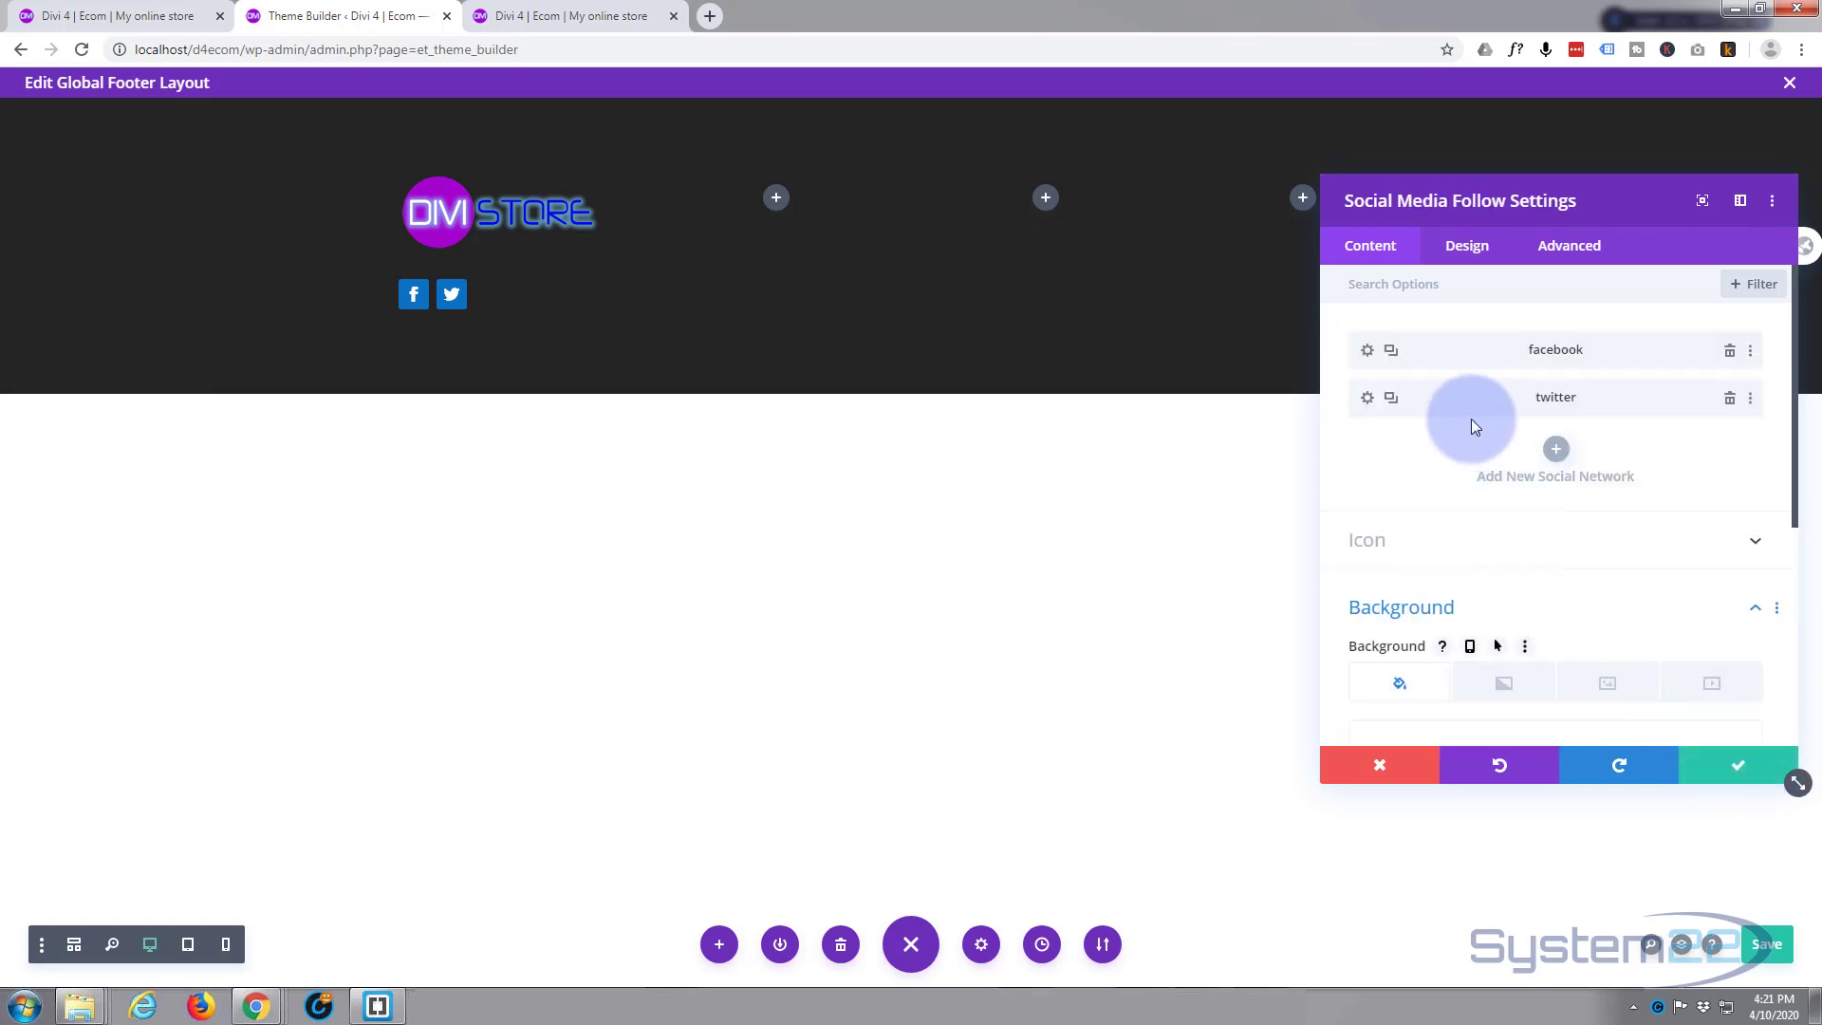
Add an Instagram network to the Social Media Follow module with the saved blue background colour, and save it
left_click(1555, 452)
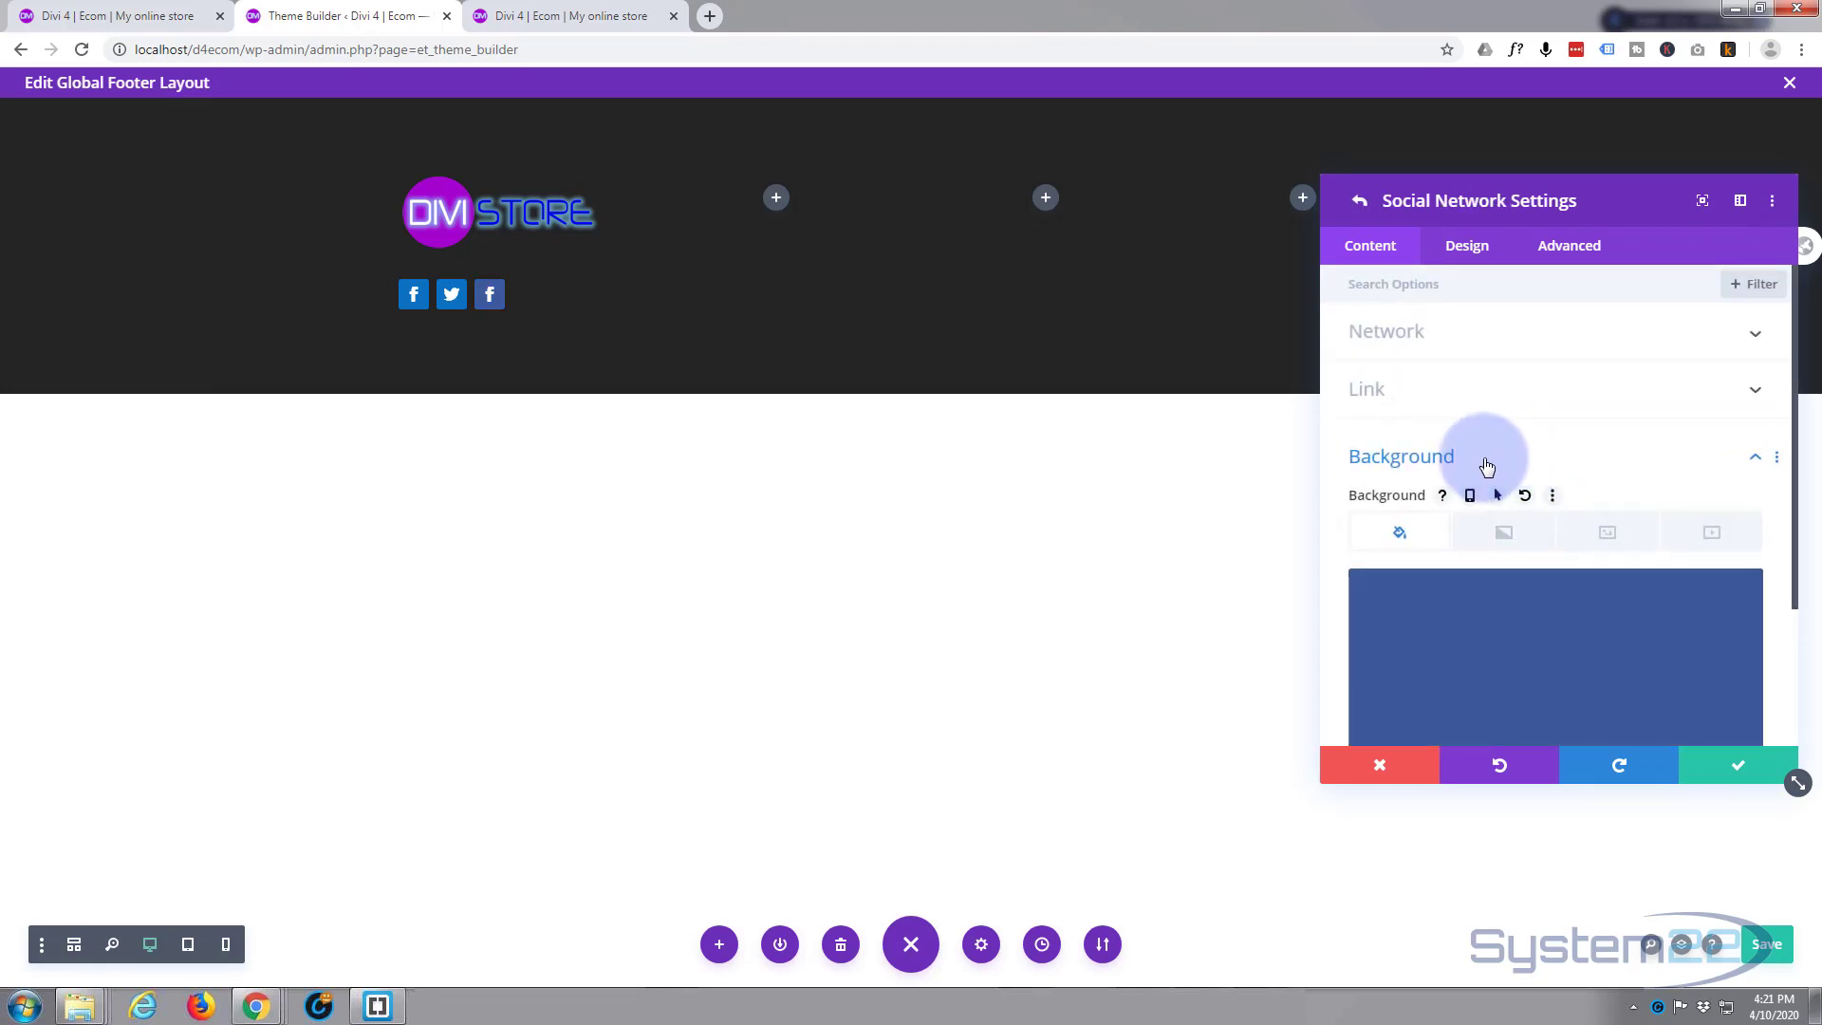
left_click(1452, 337)
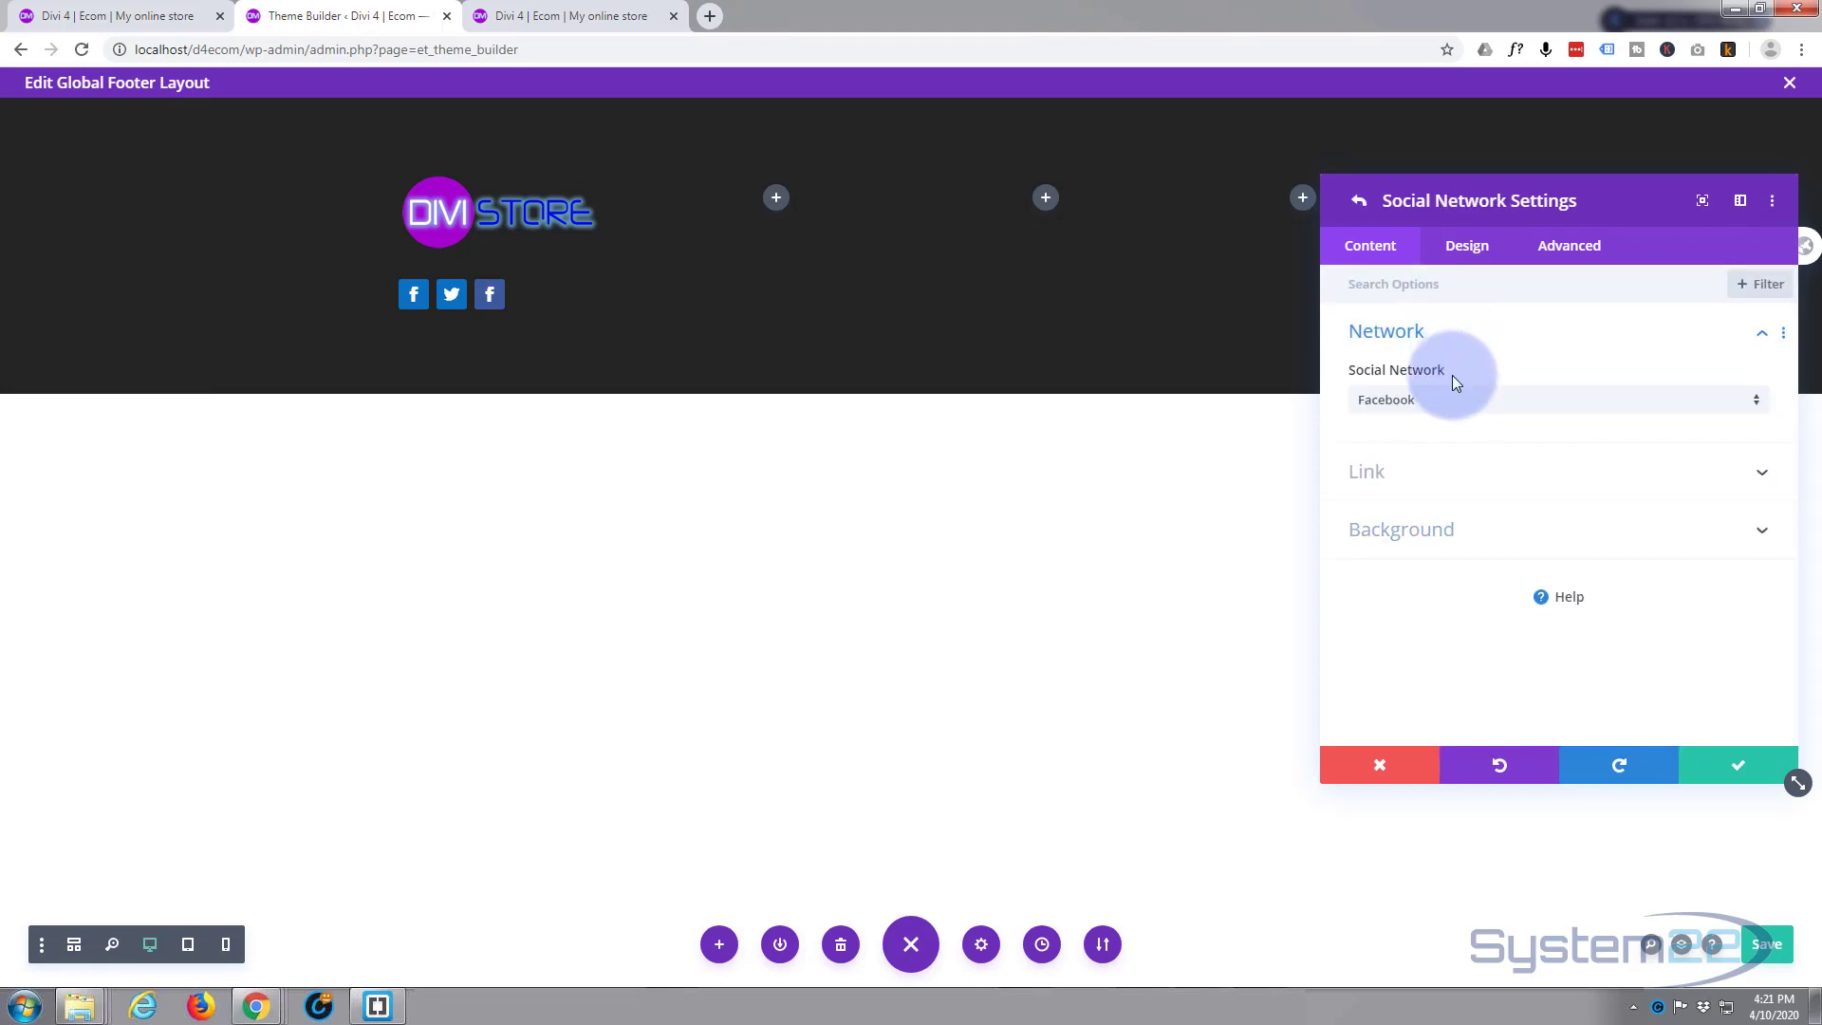
left_click(1459, 403)
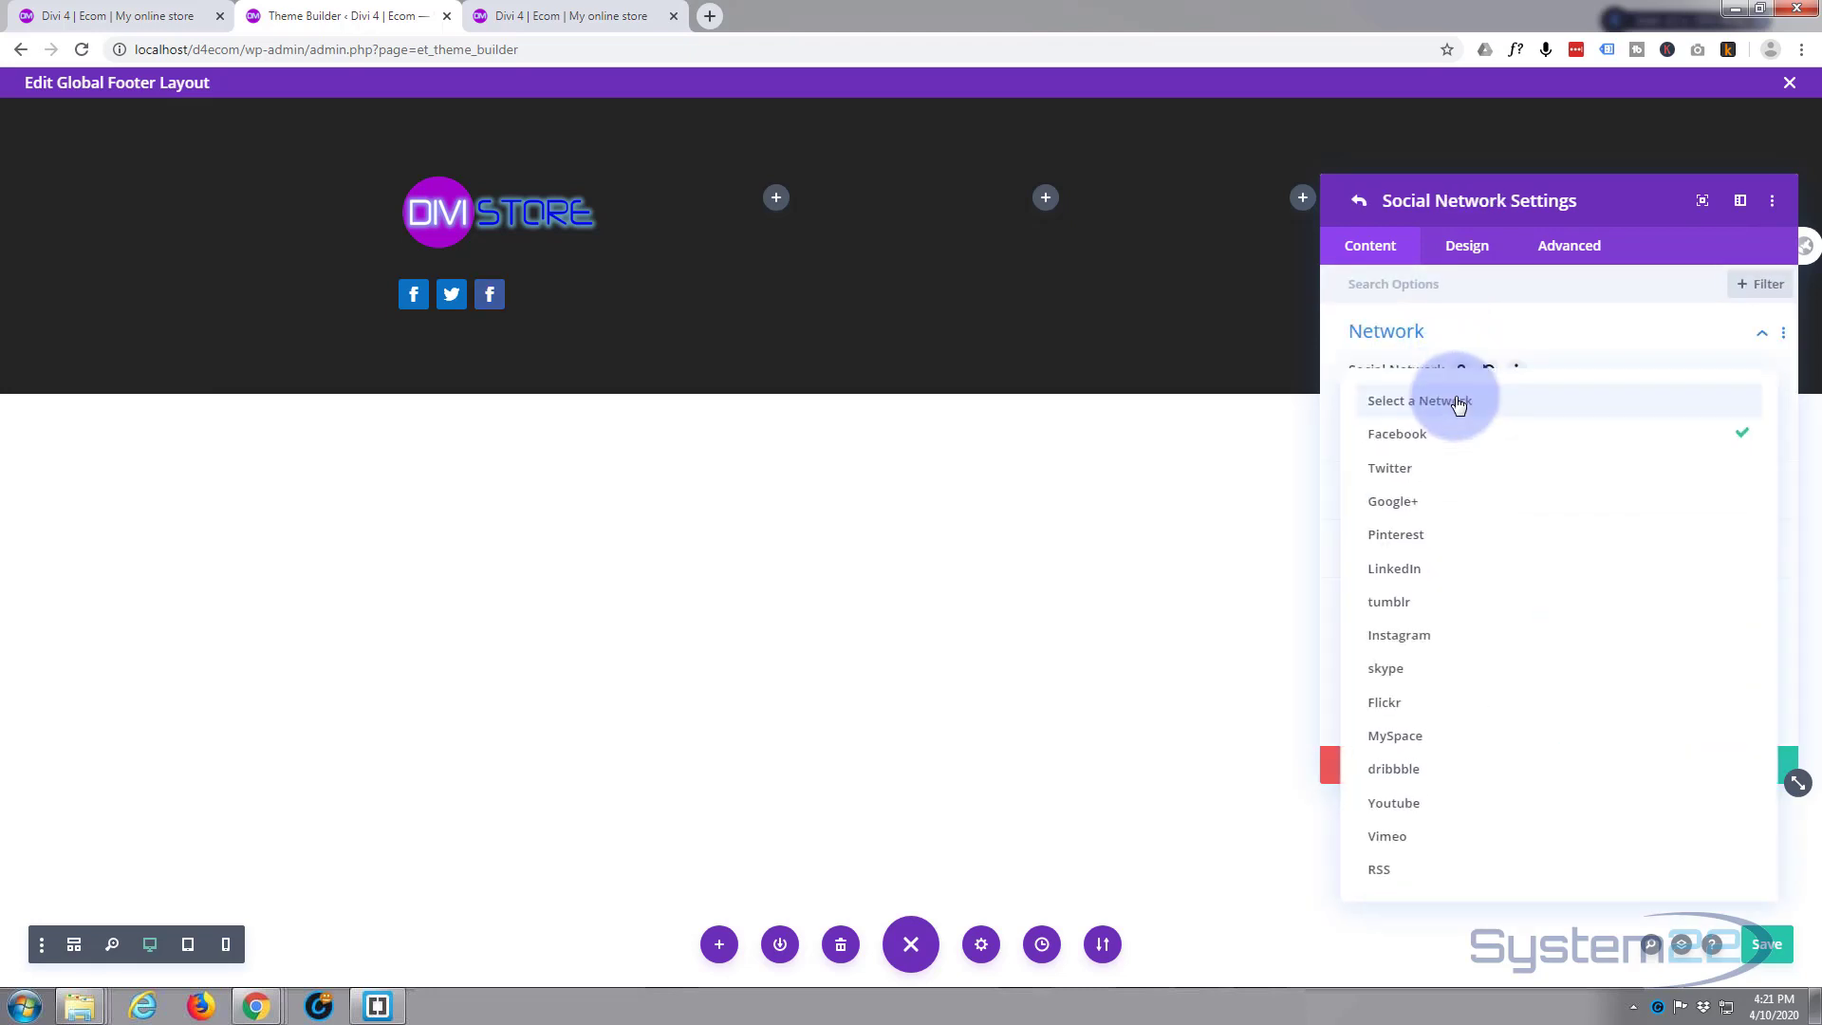
left_click(1442, 637)
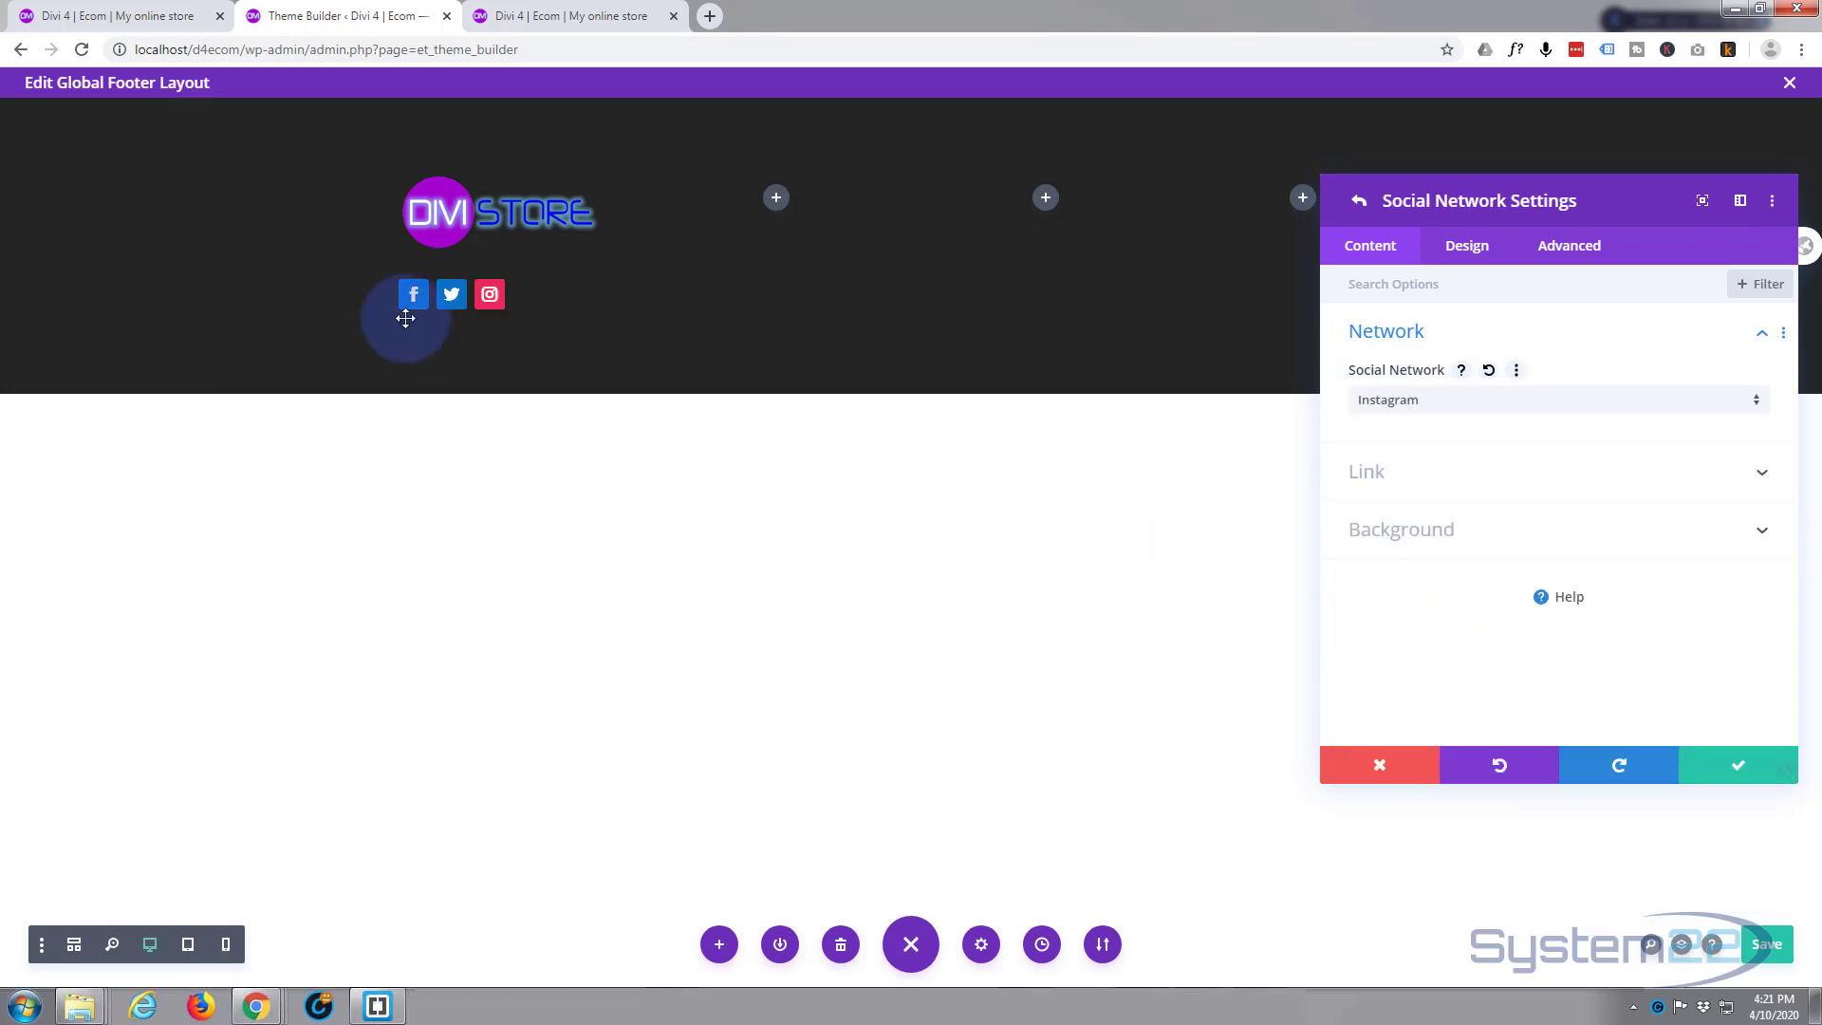
left_click(1485, 474)
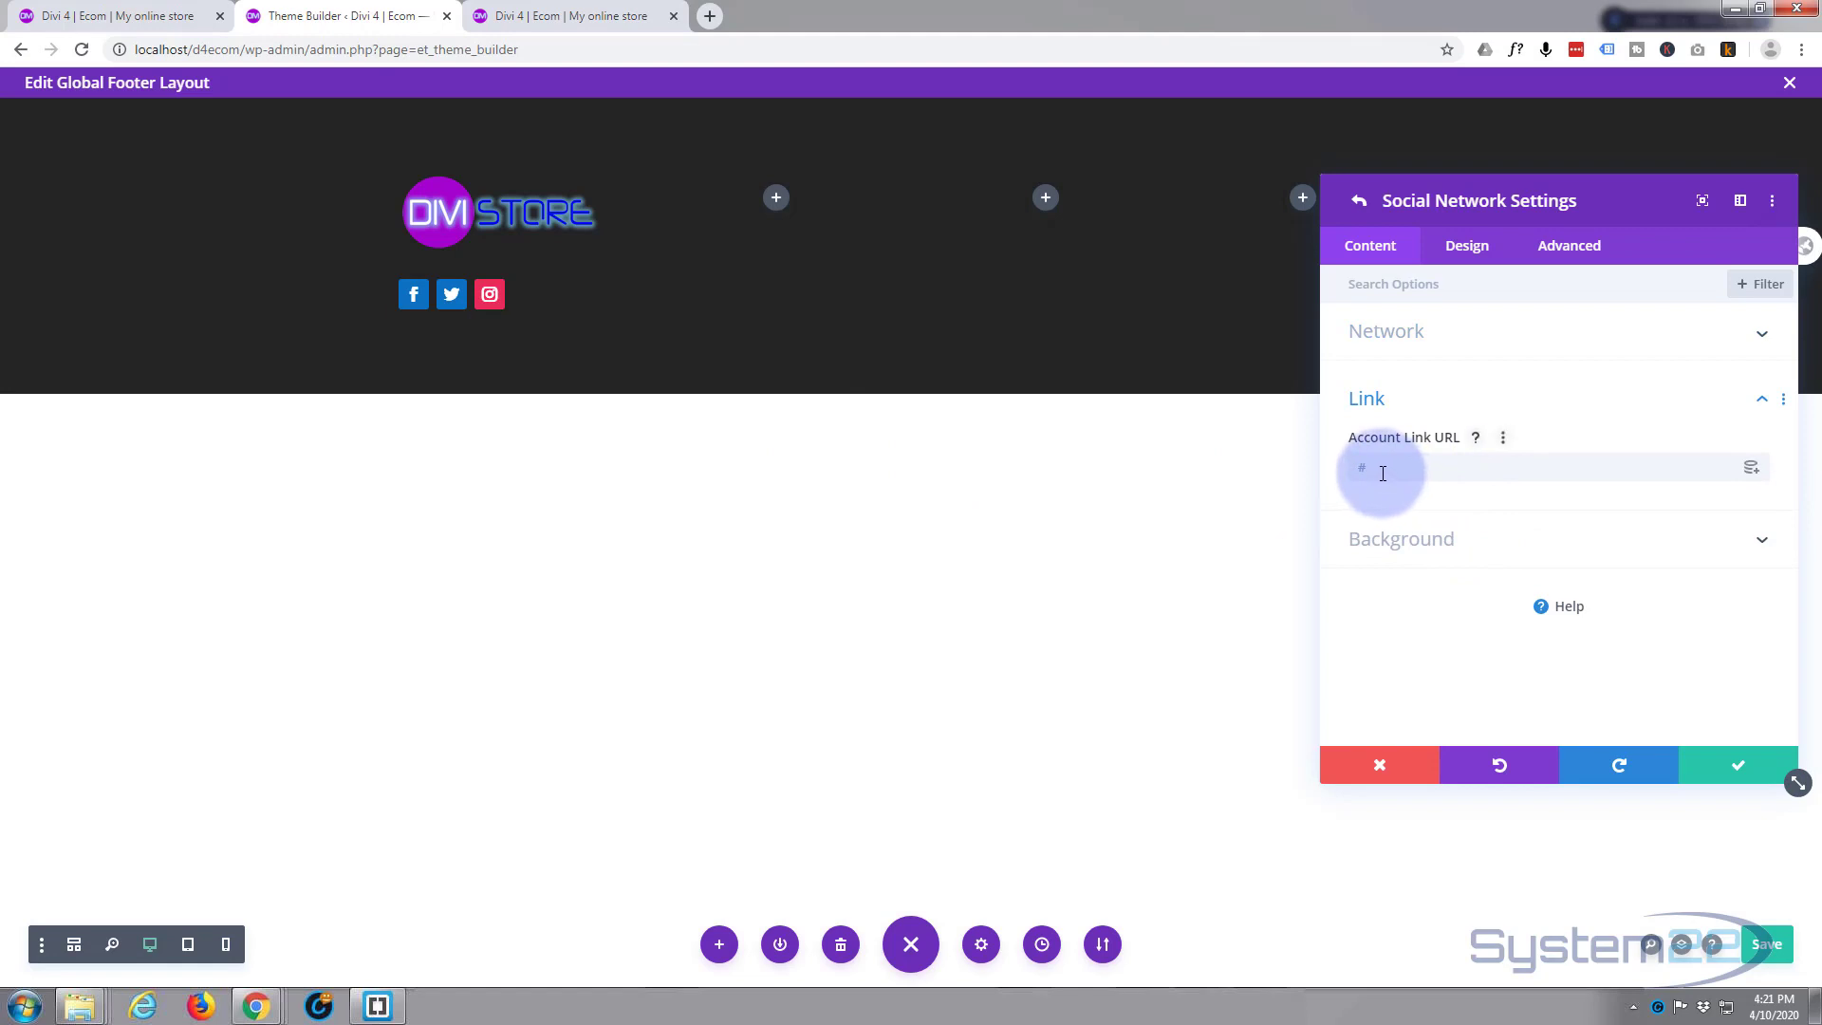
left_click(1439, 553)
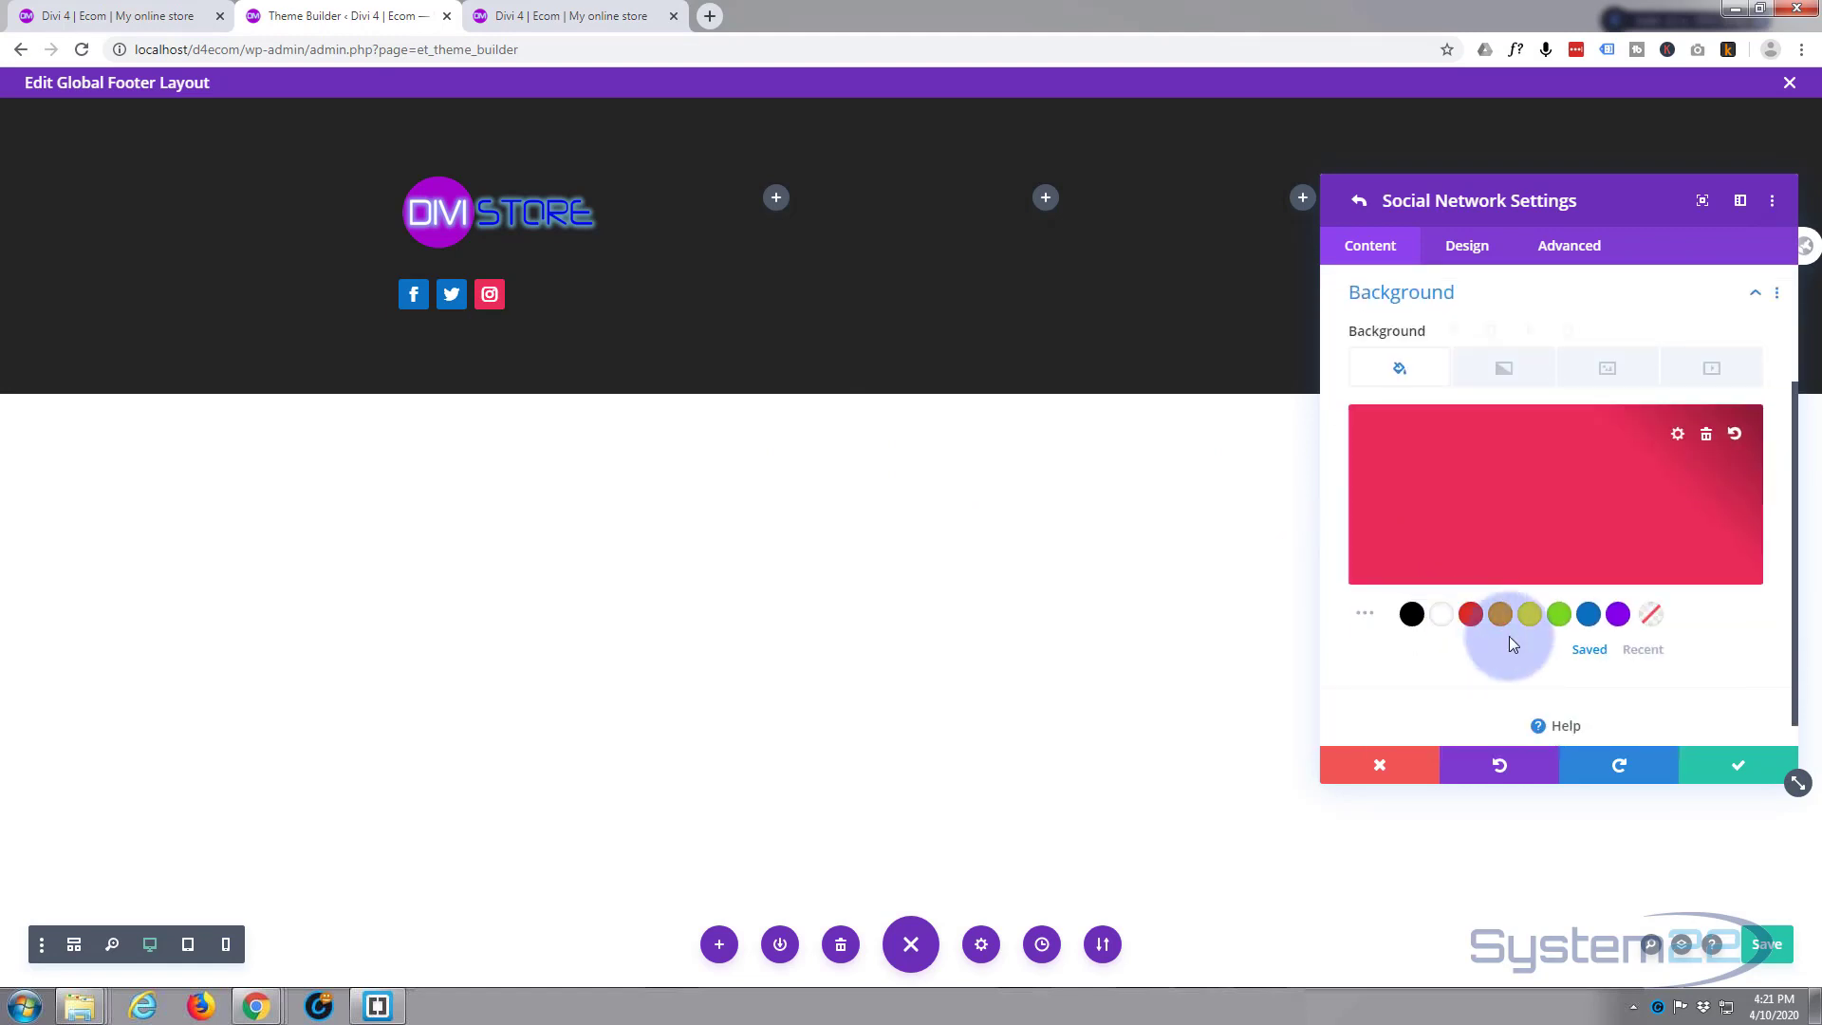
left_click(1587, 614)
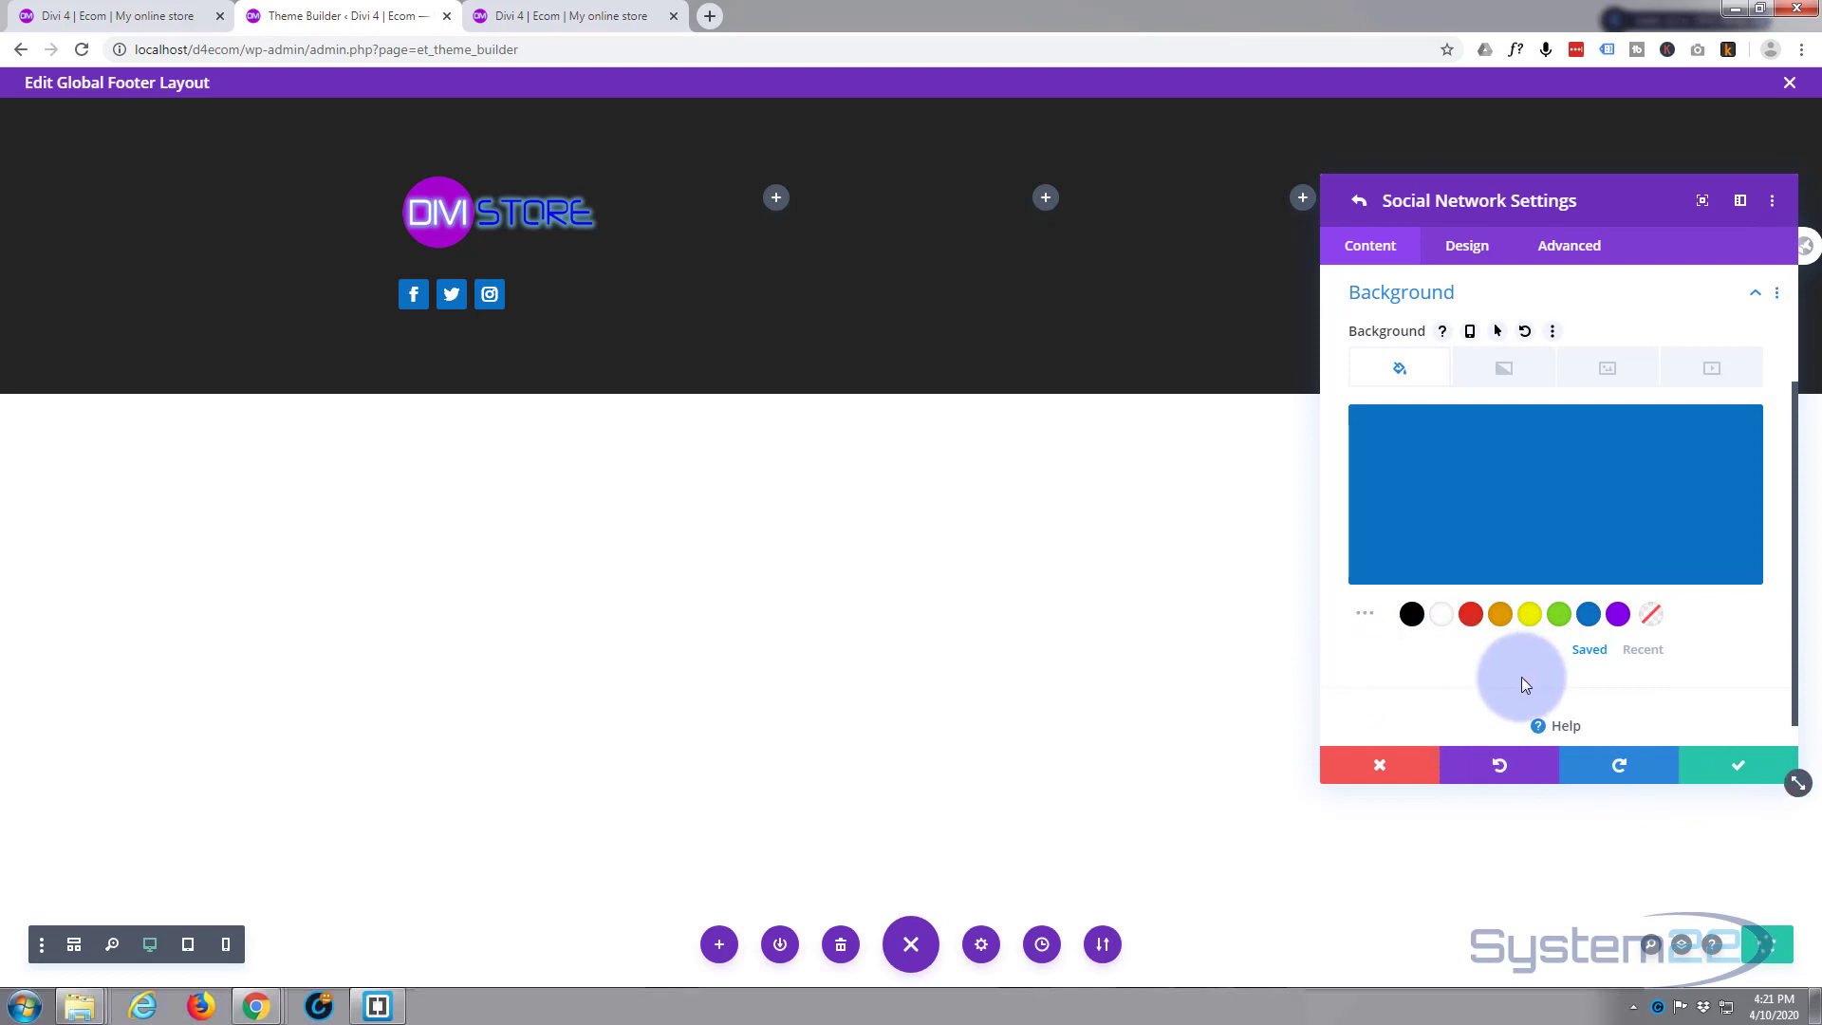
left_click(1738, 767)
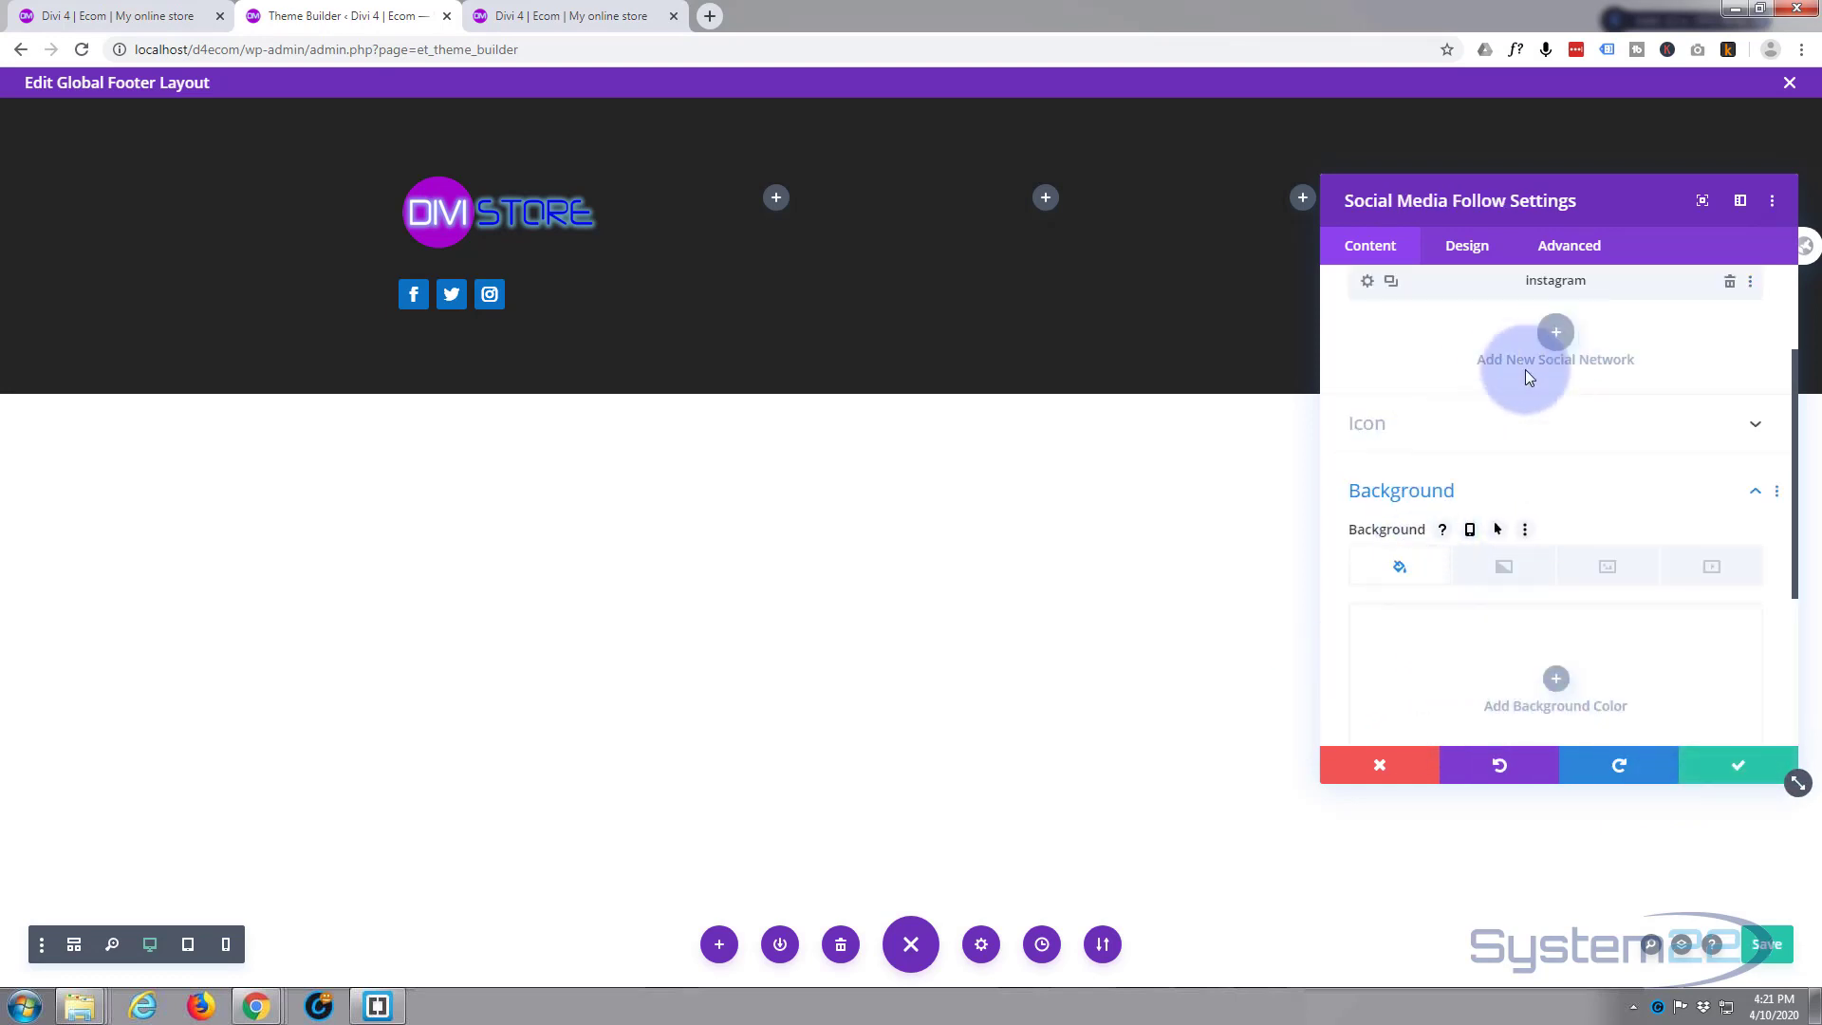
Add a fourth social network, set it to Youtube, and give it the saved blue background colour
left_click(1554, 334)
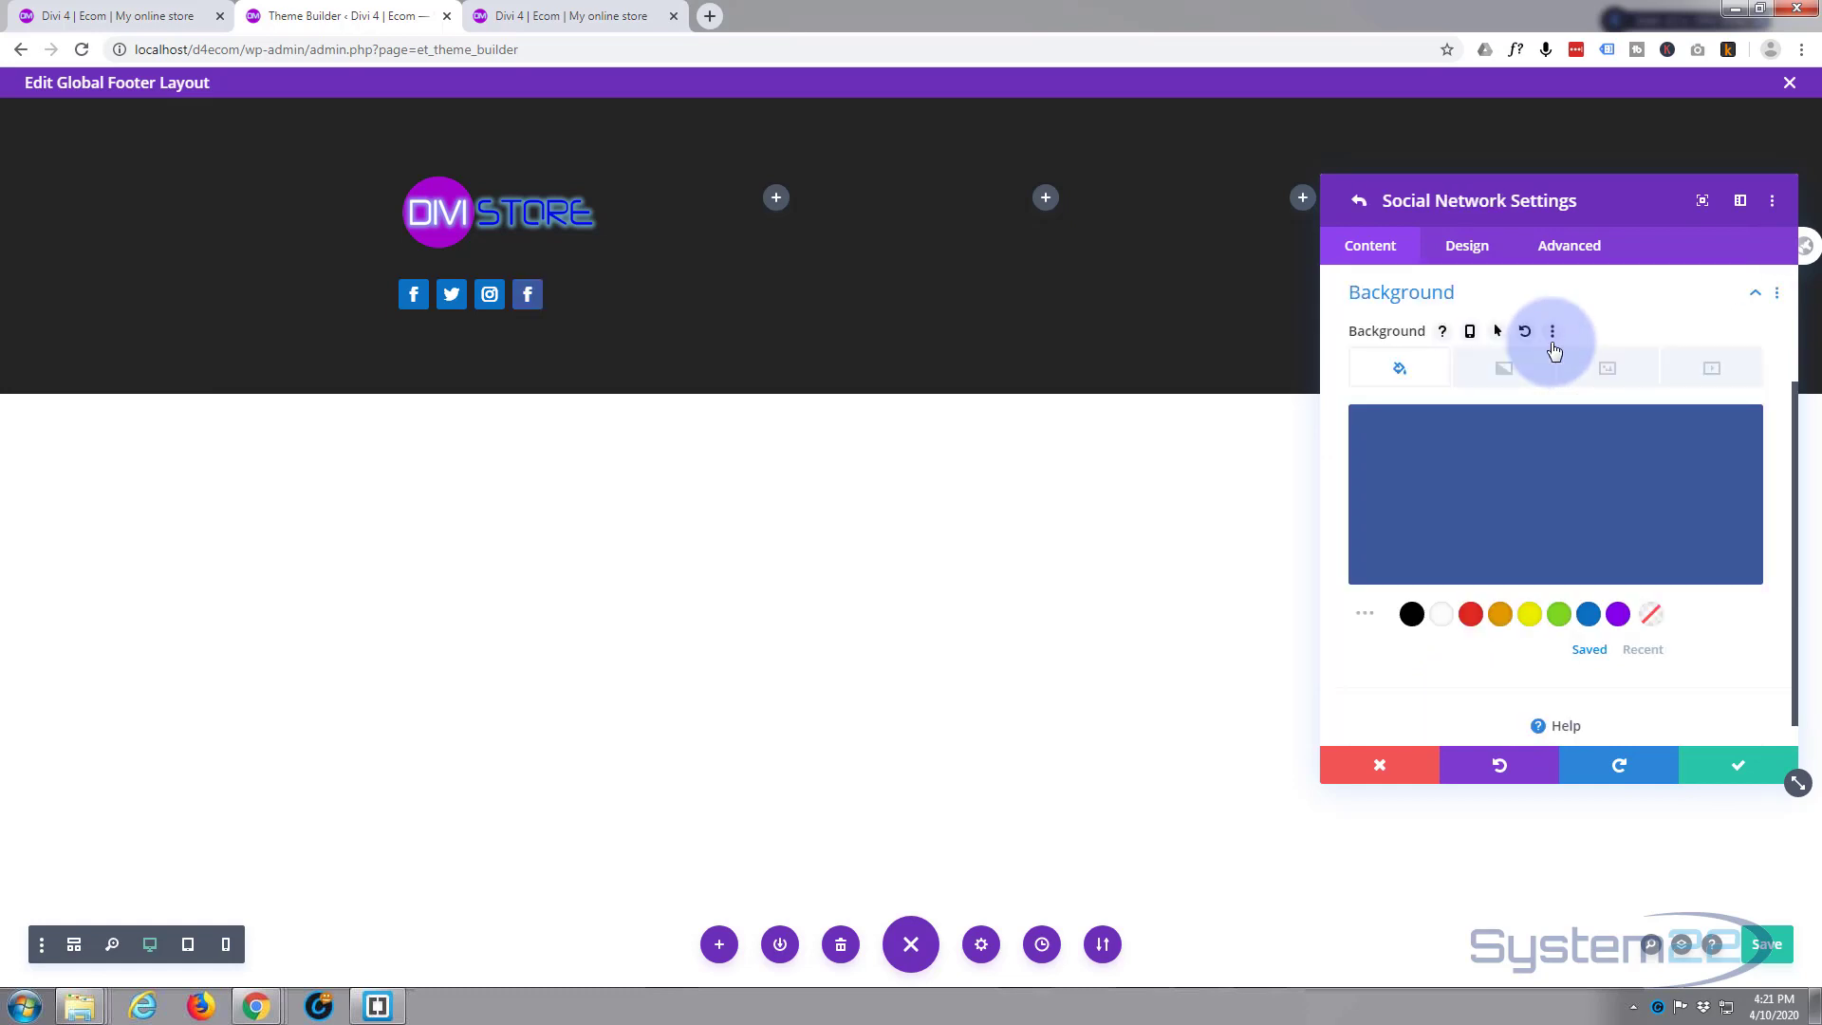
left_click(1588, 614)
scroll(1511, 628, "up", 3)
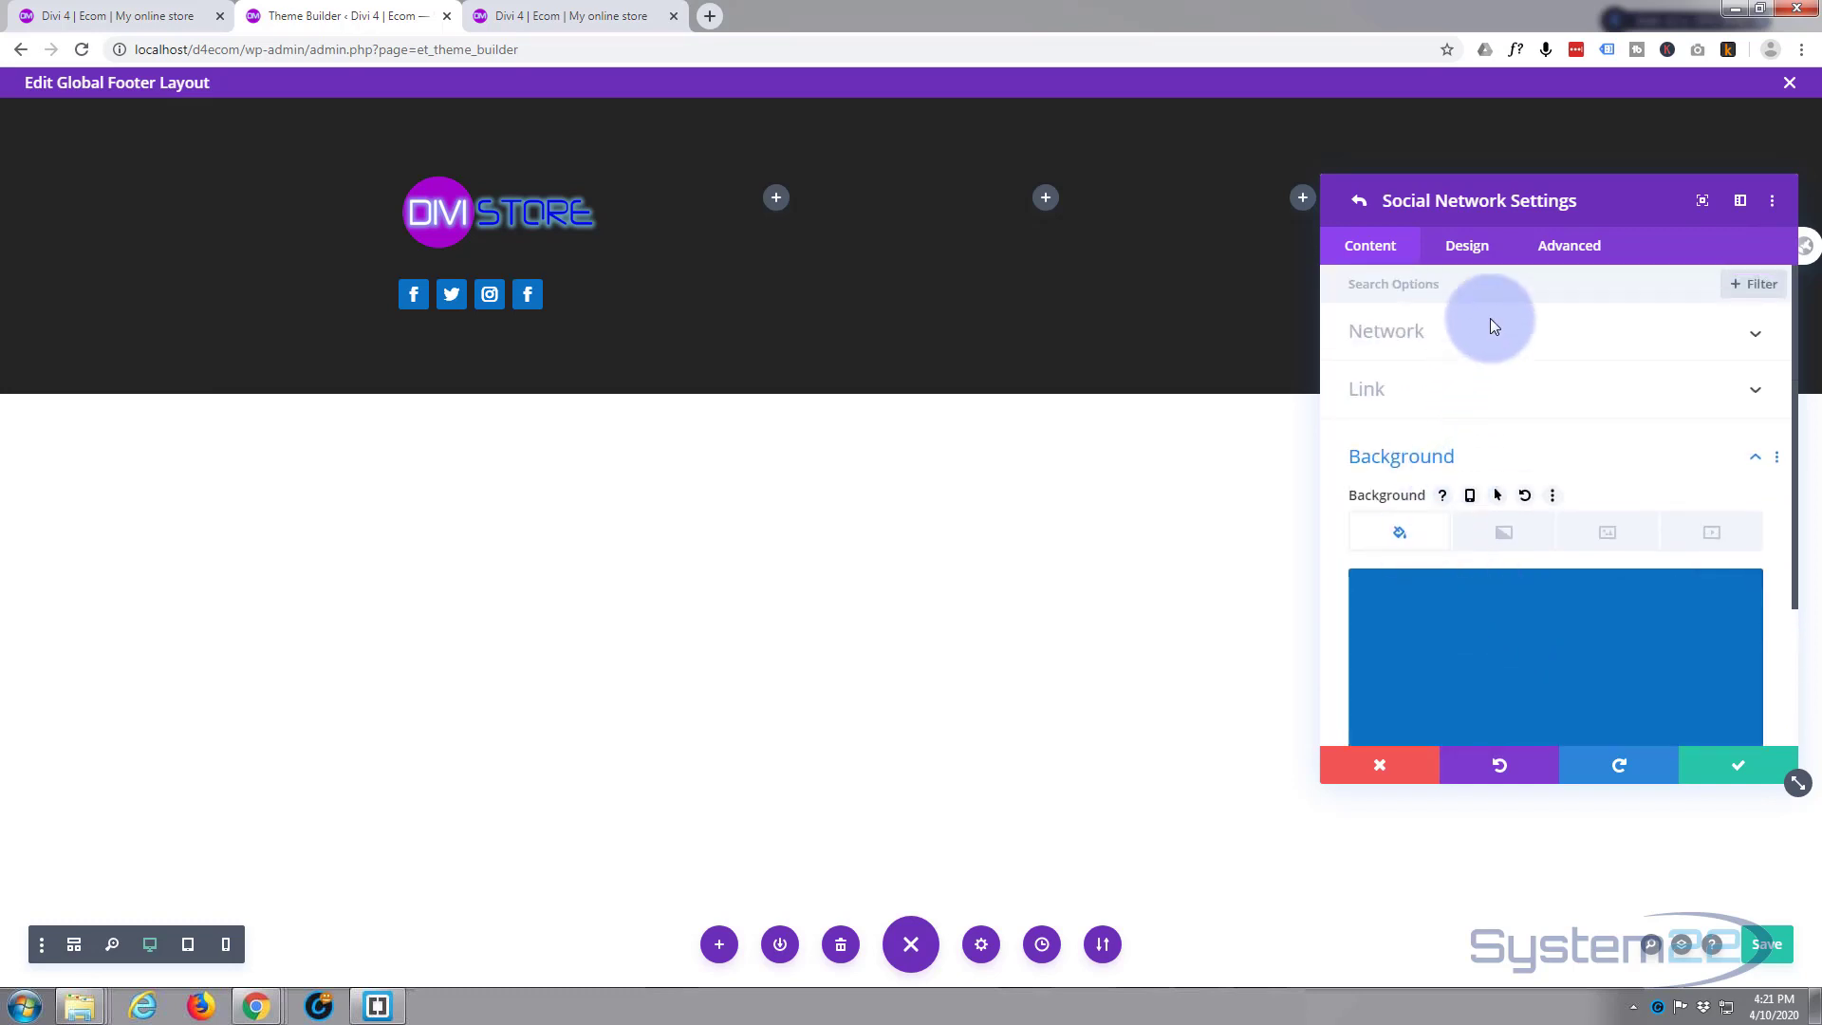
left_click(1753, 338)
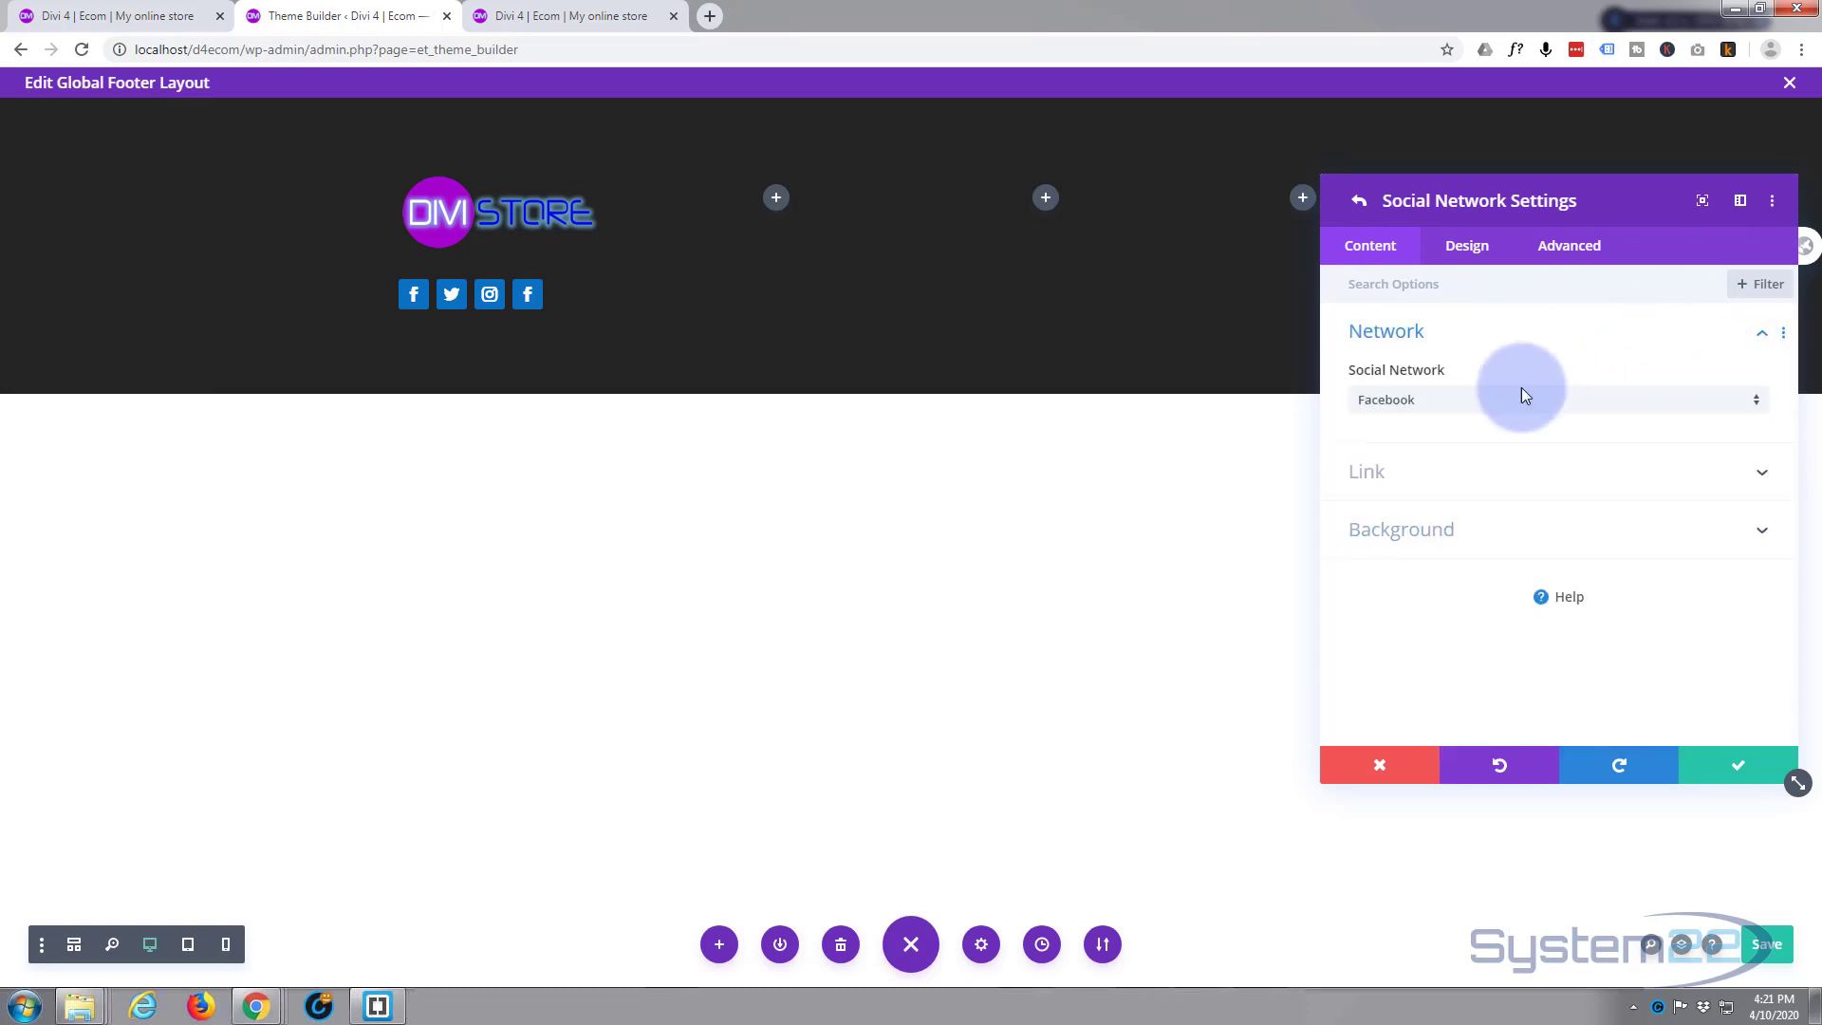
left_click(1493, 400)
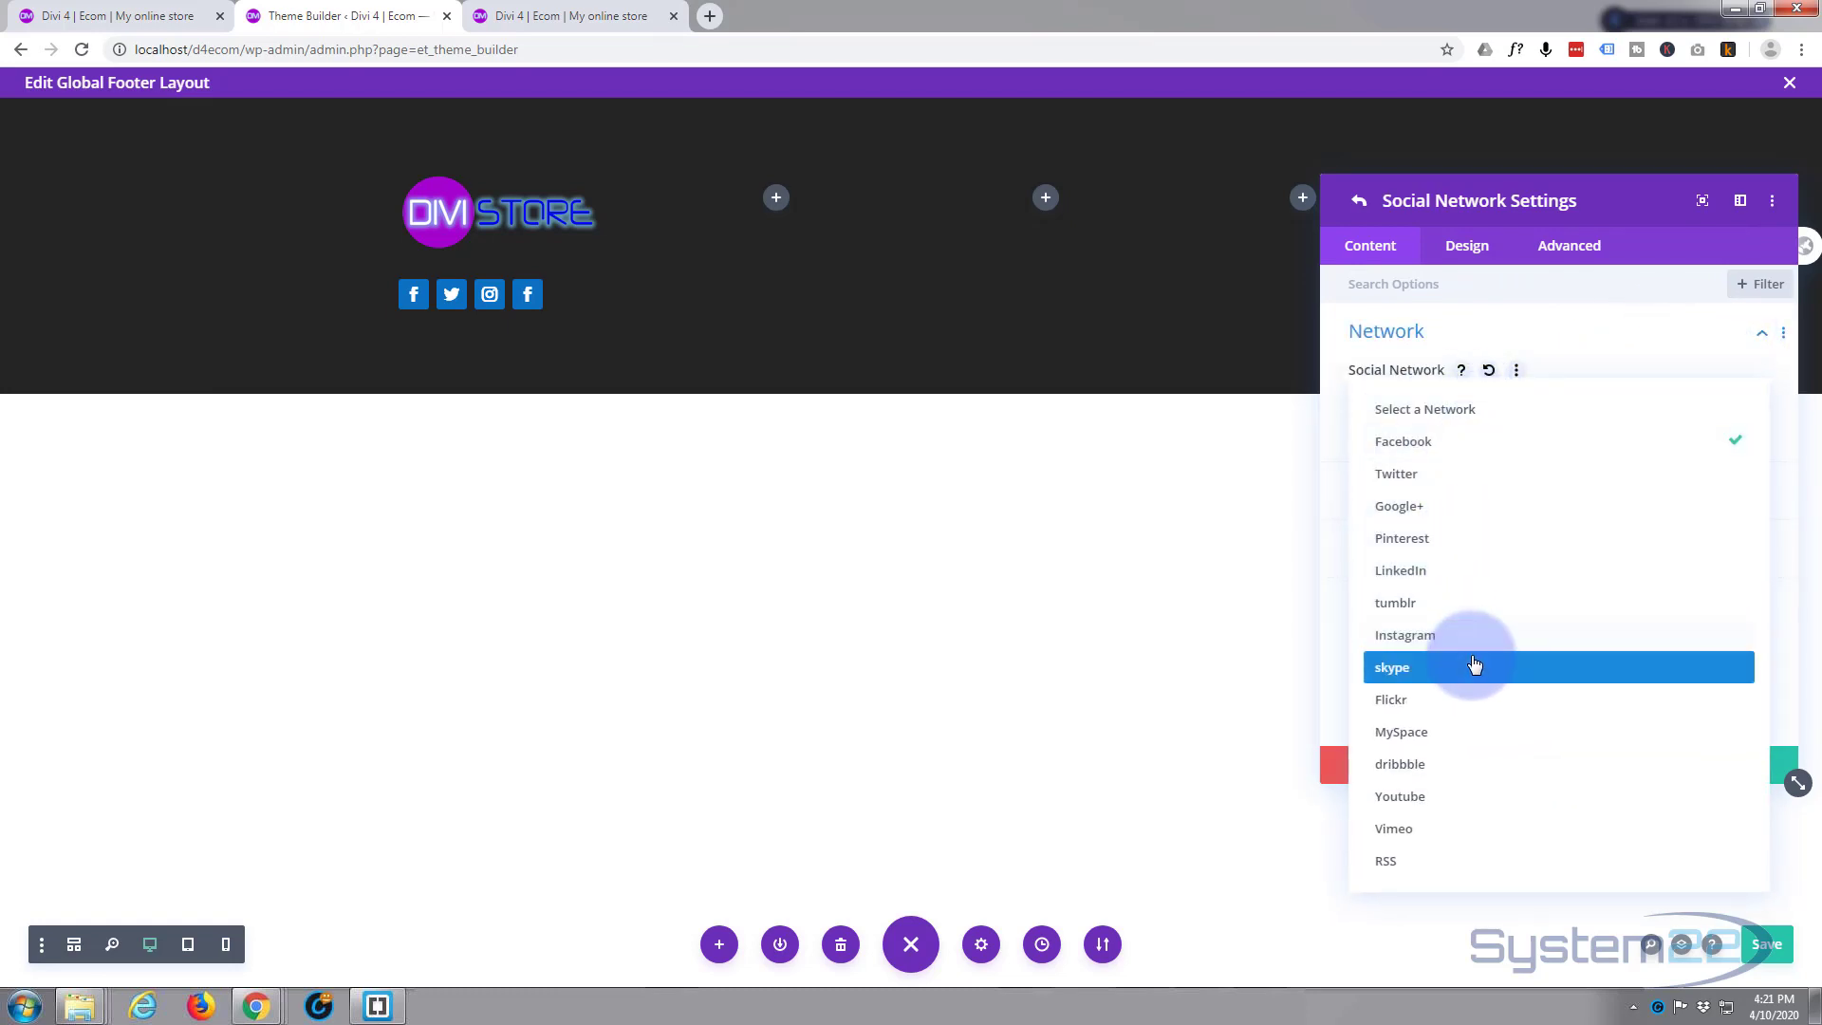
left_click(1424, 801)
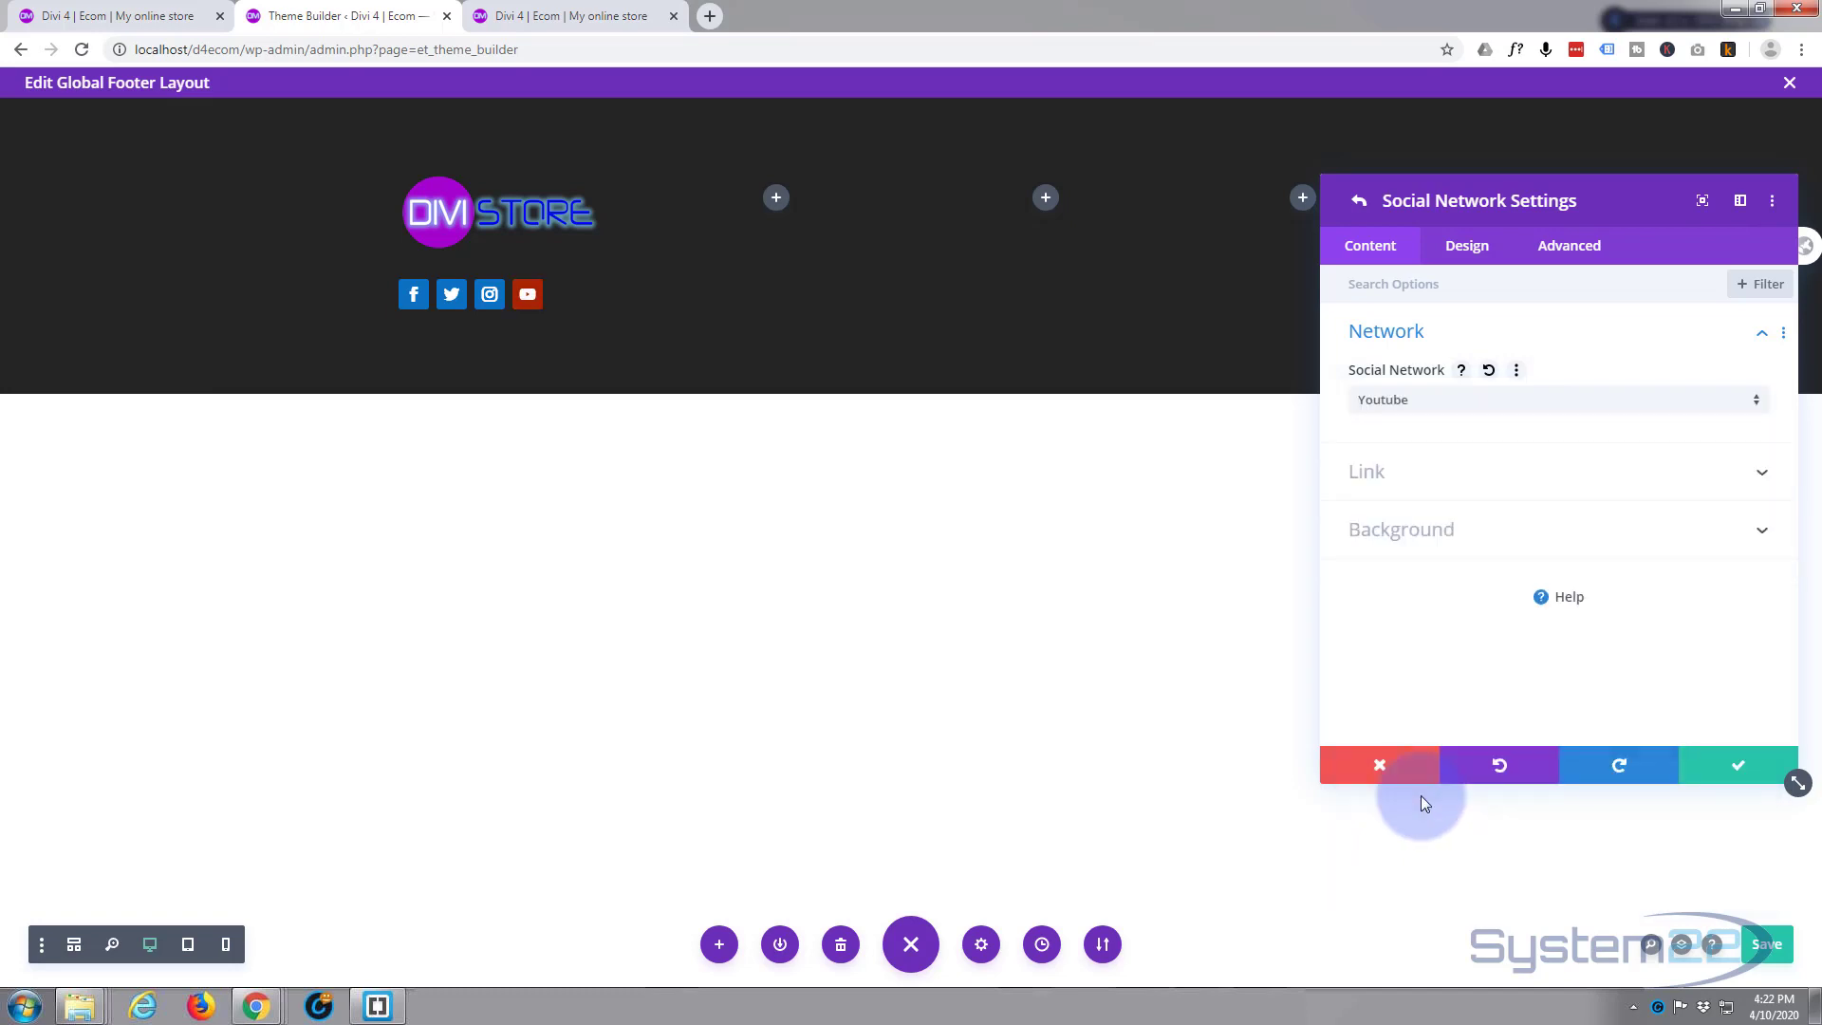
left_click(1503, 536)
left_click(1588, 614)
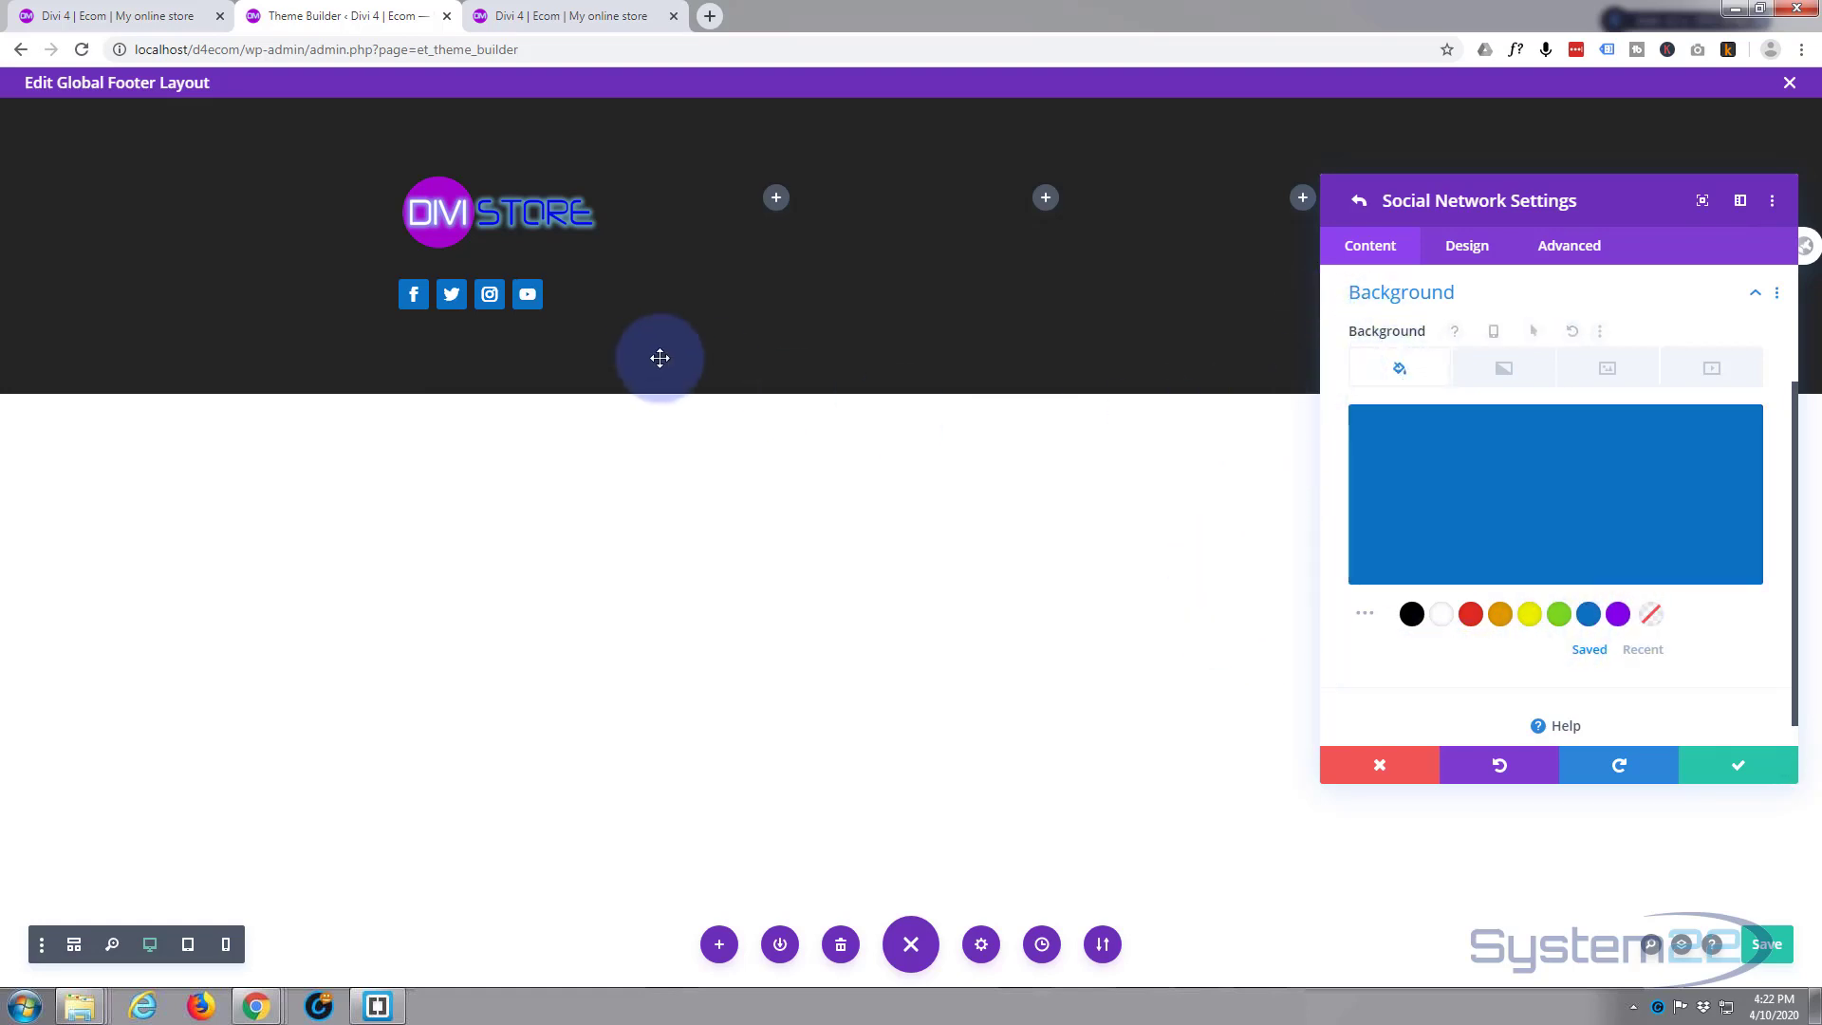
Set the rounded corners of the Youtube icon's border to 50% on all four corners
left_click(1473, 250)
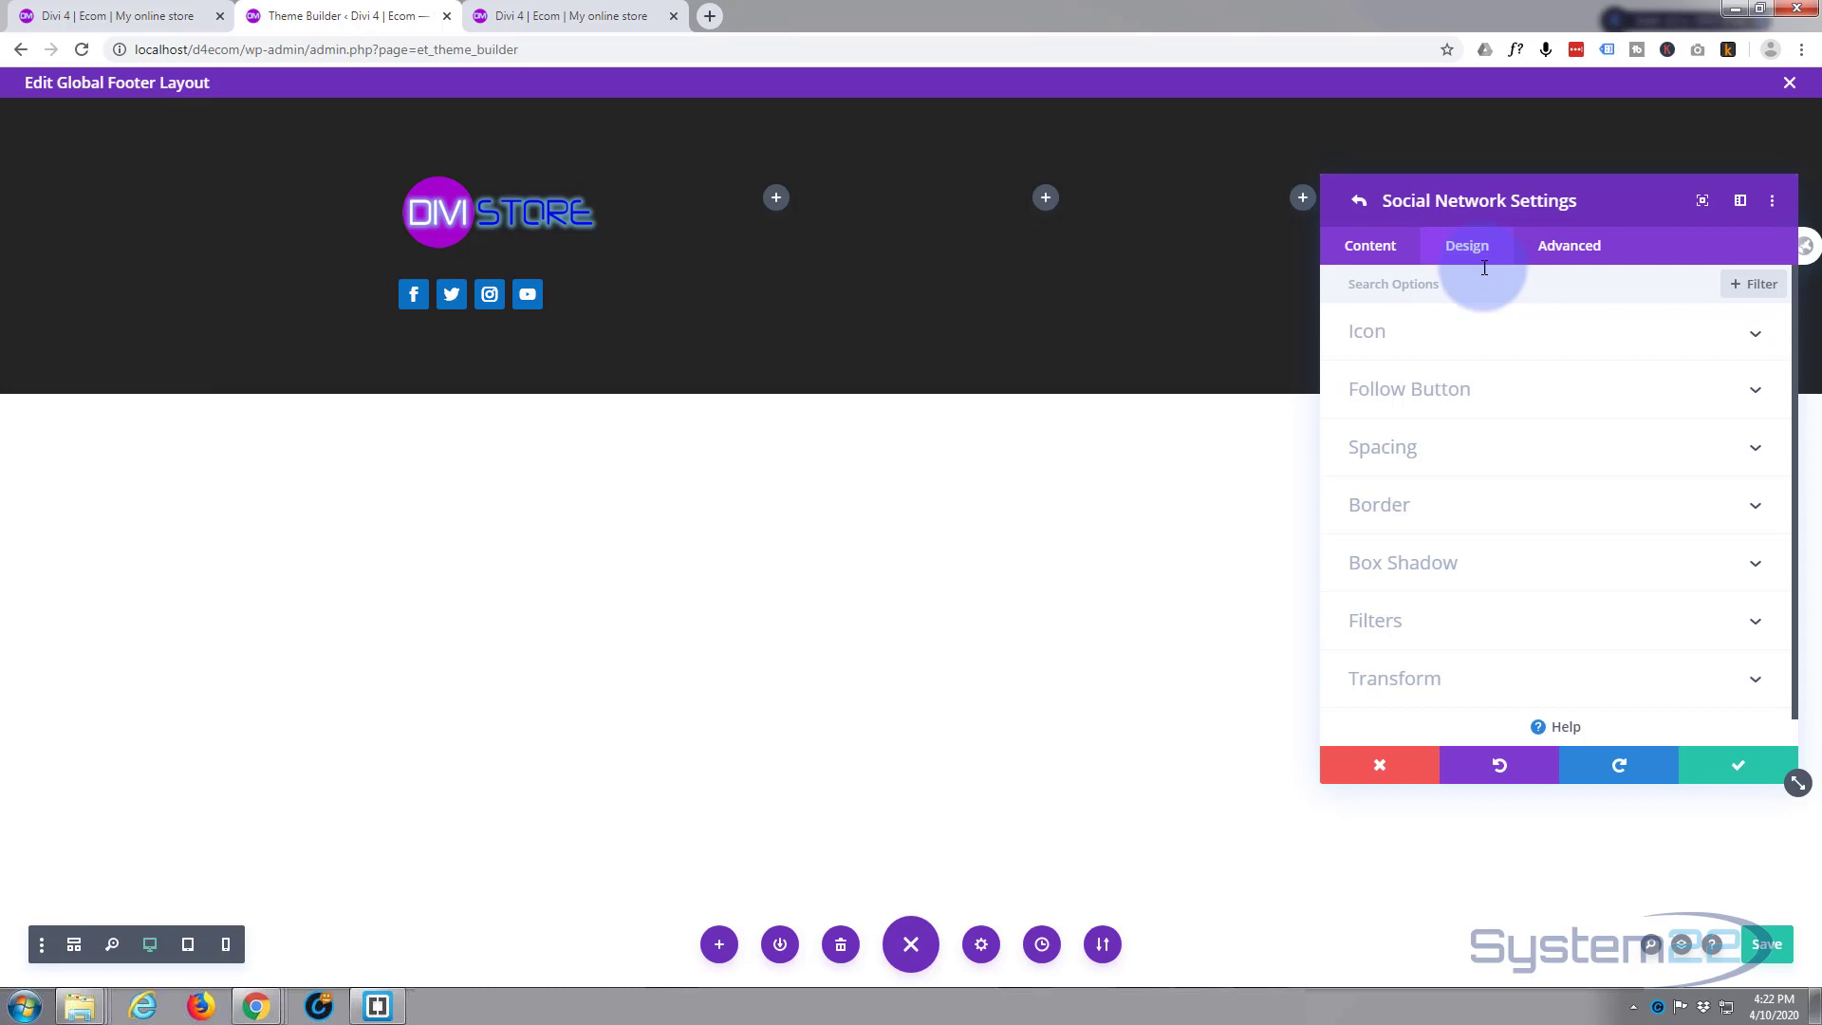
left_click(1493, 502)
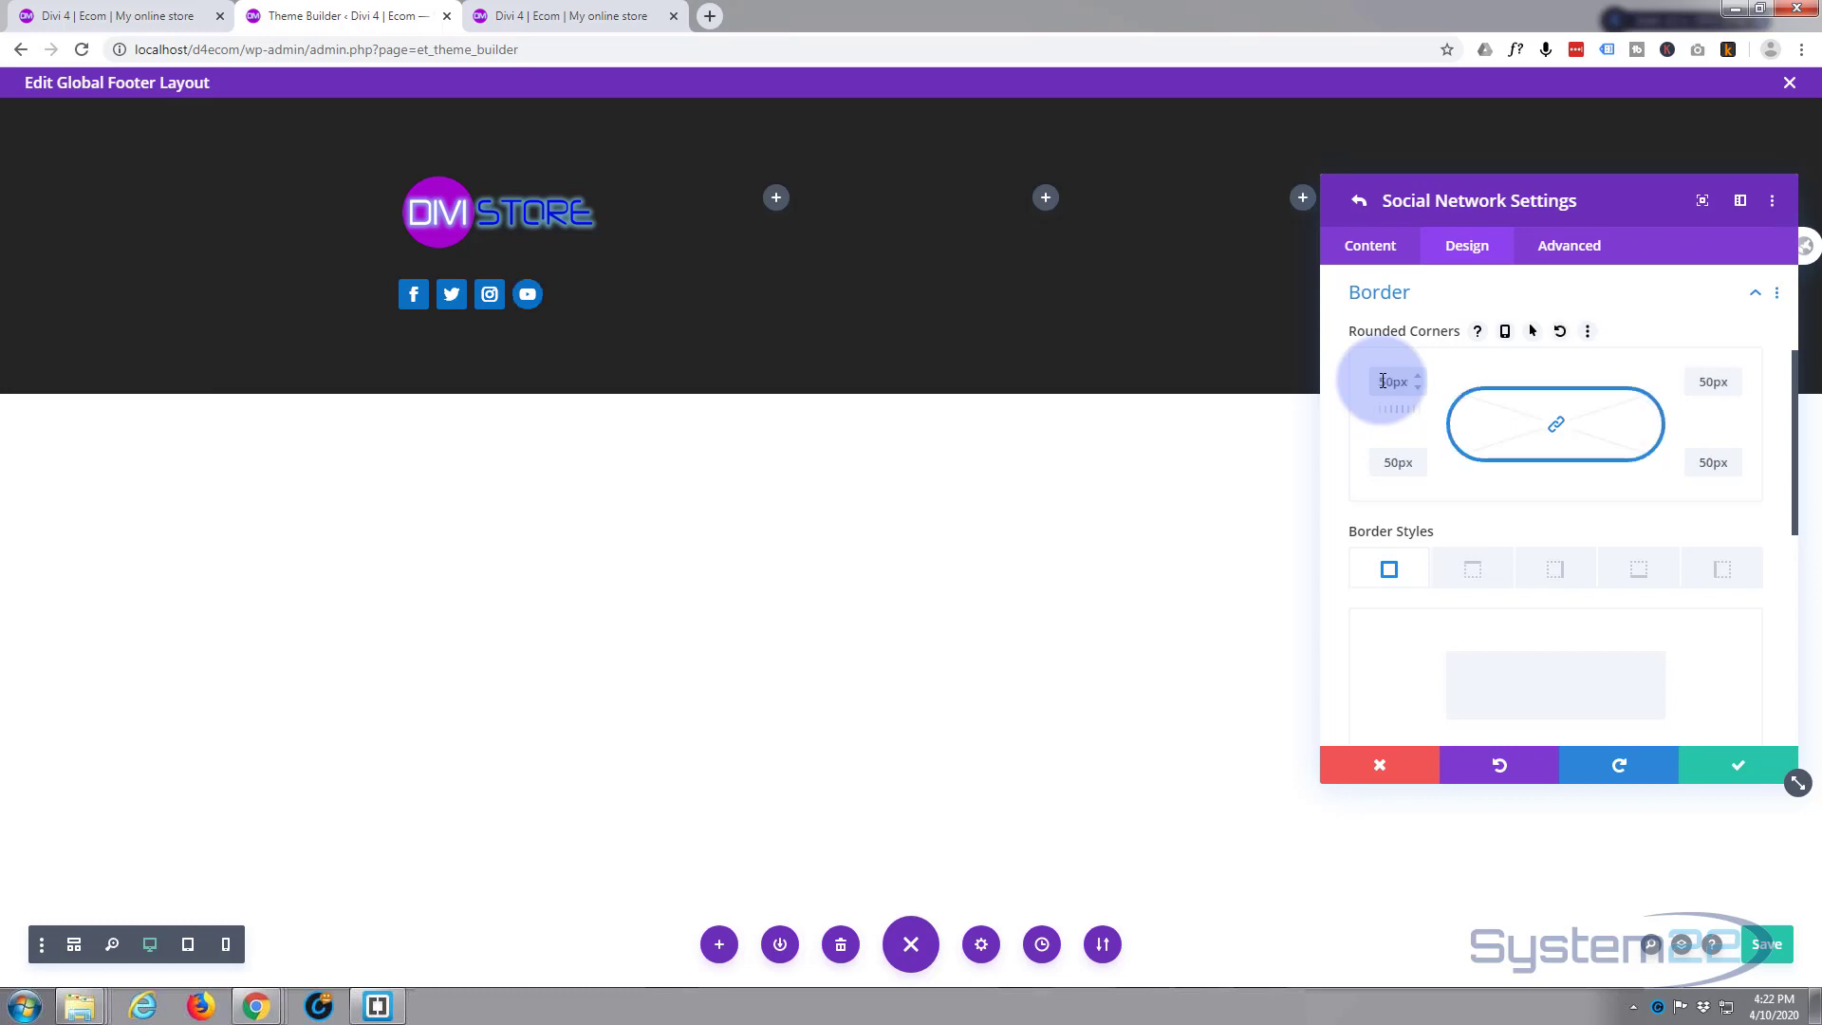
type("%")
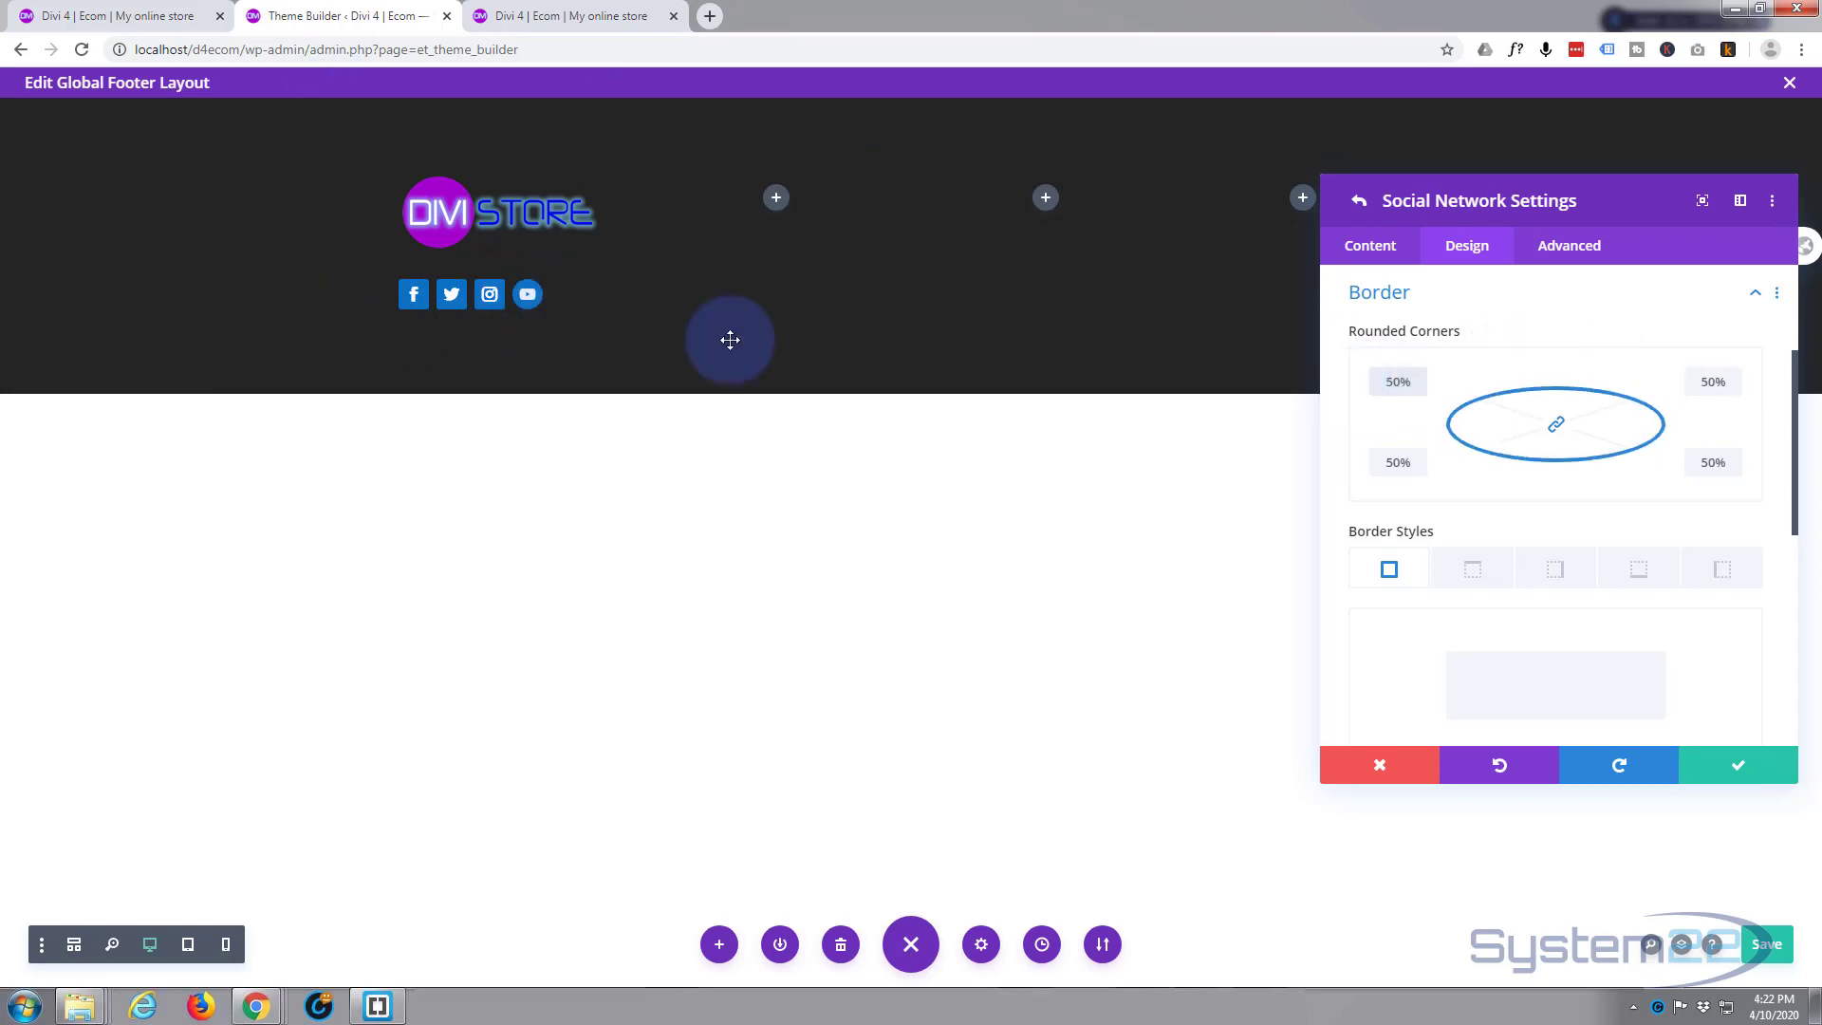
Give the Youtube icon a 2px border and set the border colour to white
scroll(1552, 363, "down", 3)
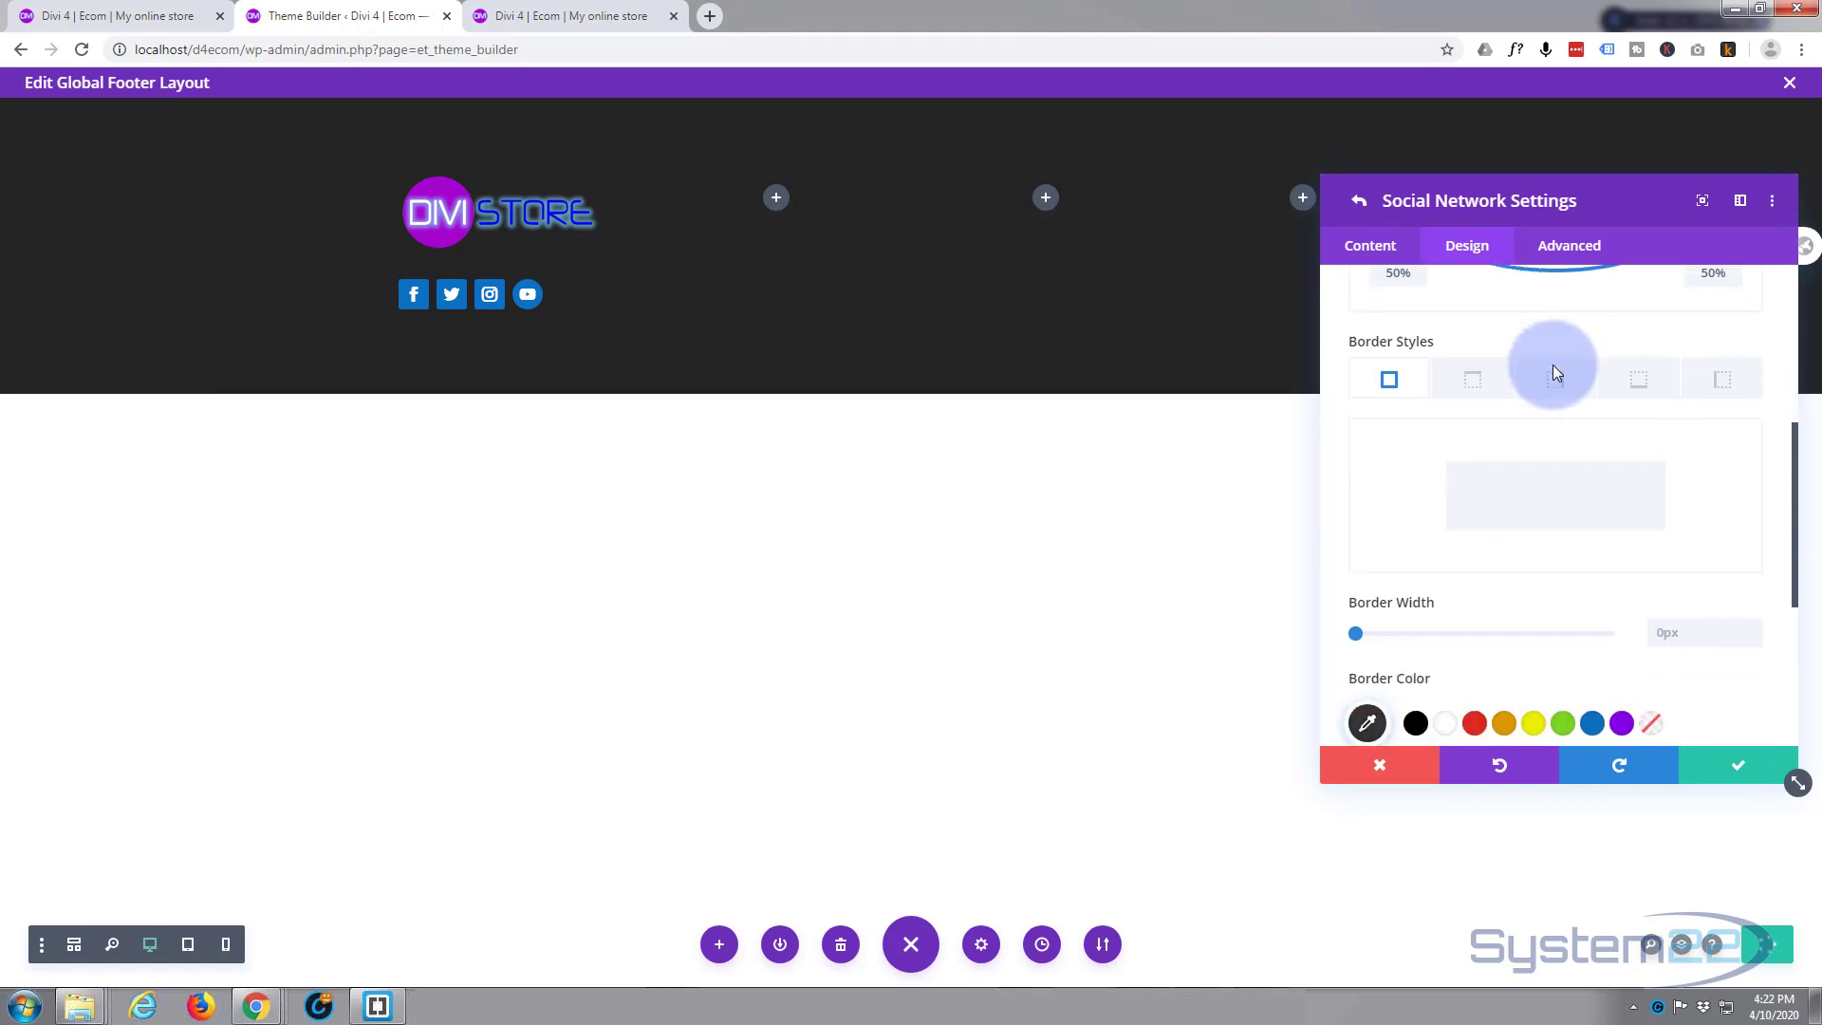
scroll(1553, 373, "down", 3)
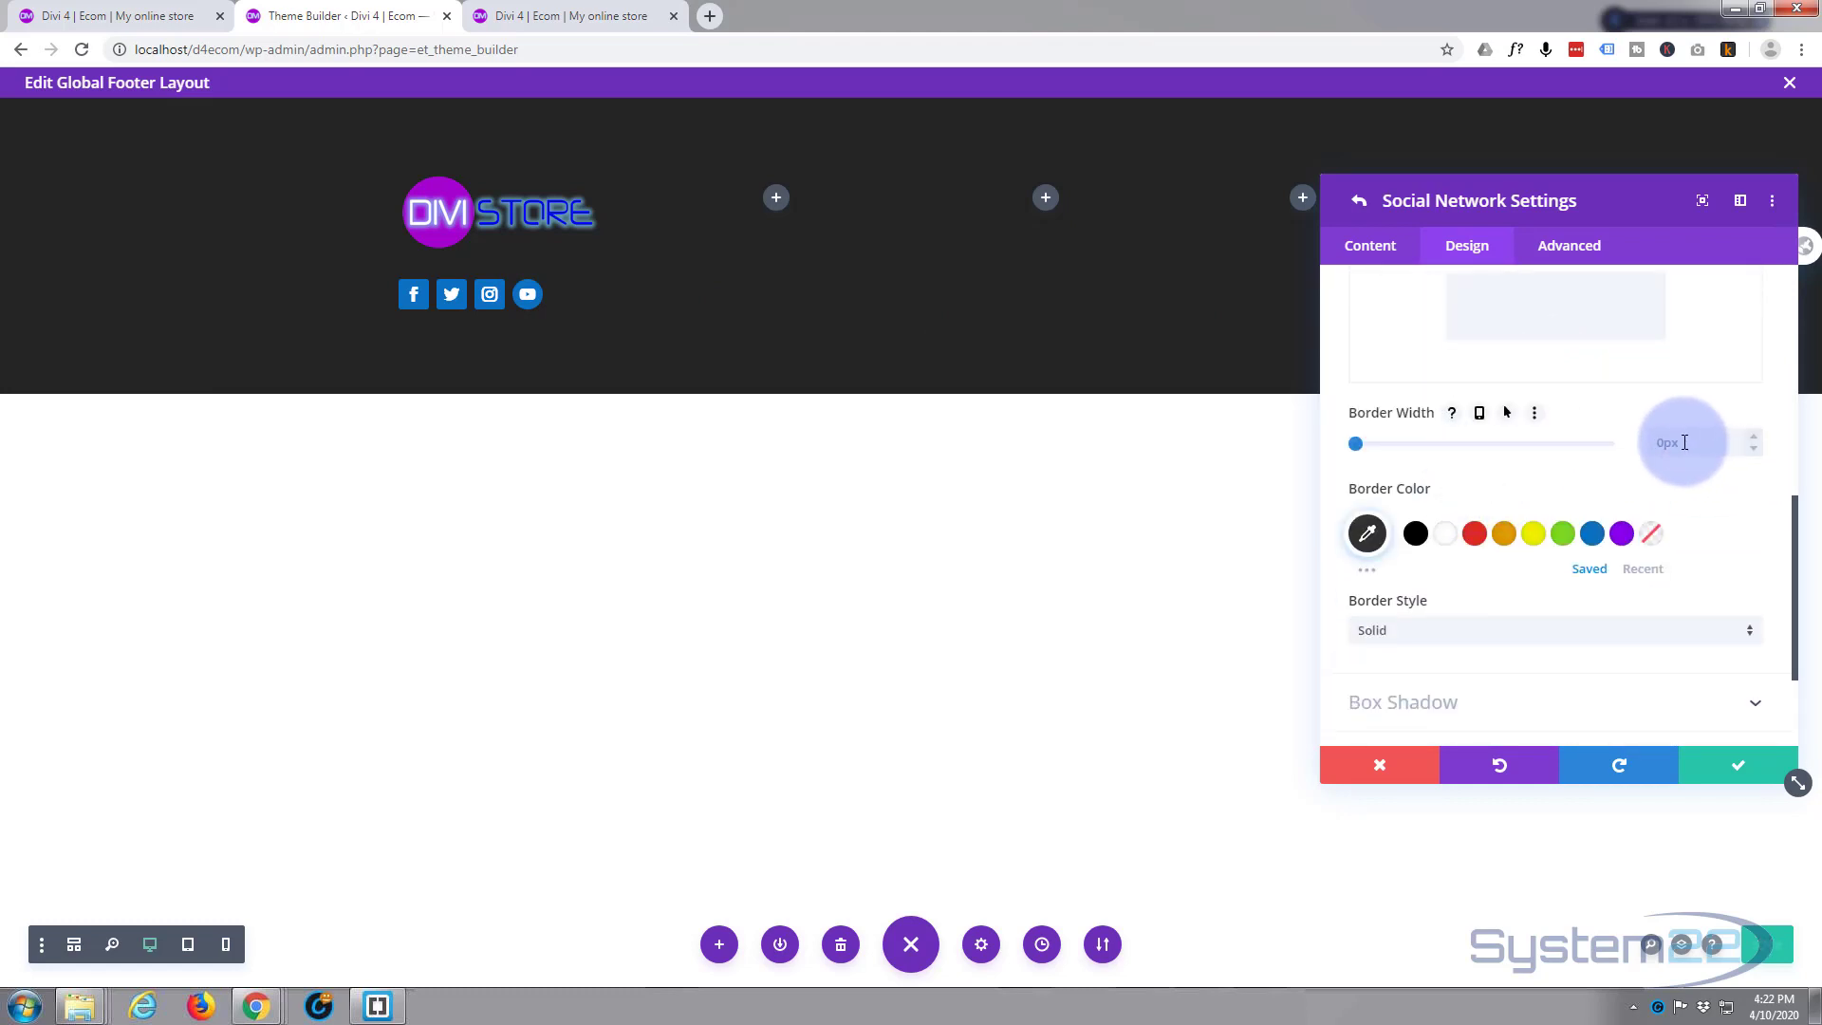
left_click(1753, 436)
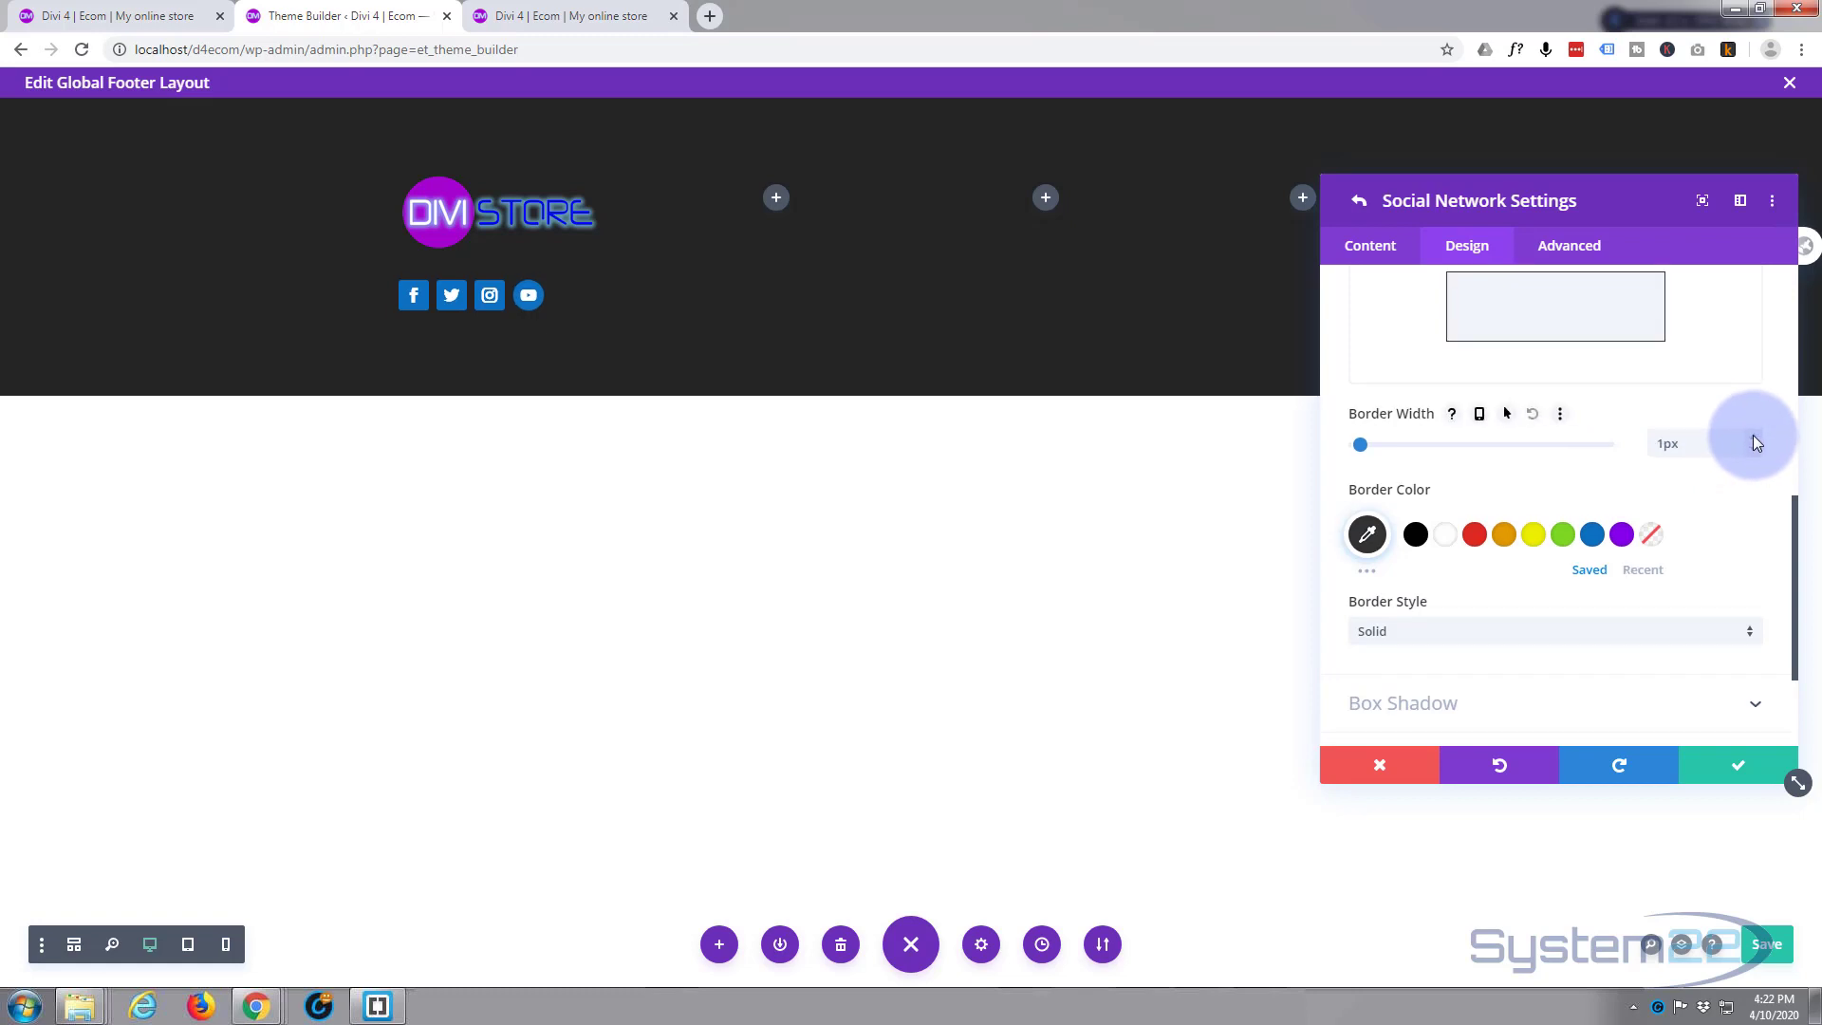
left_click(1751, 436)
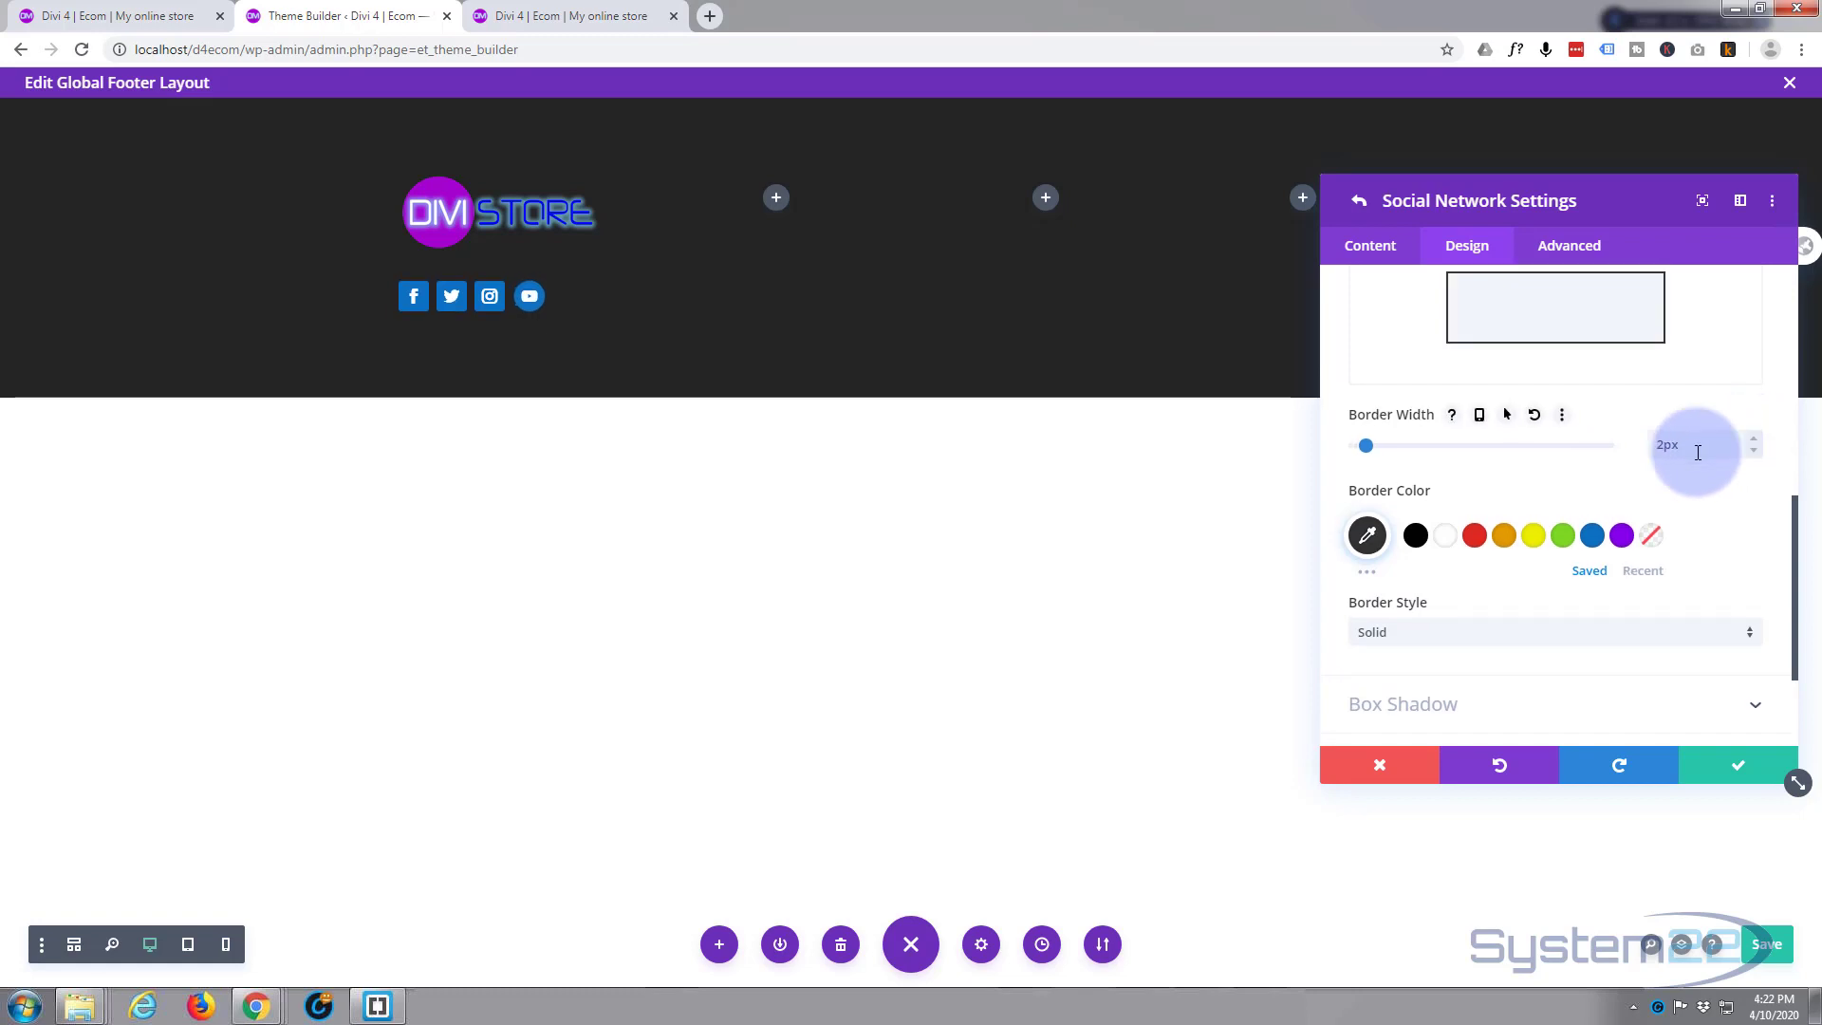
left_click(1447, 537)
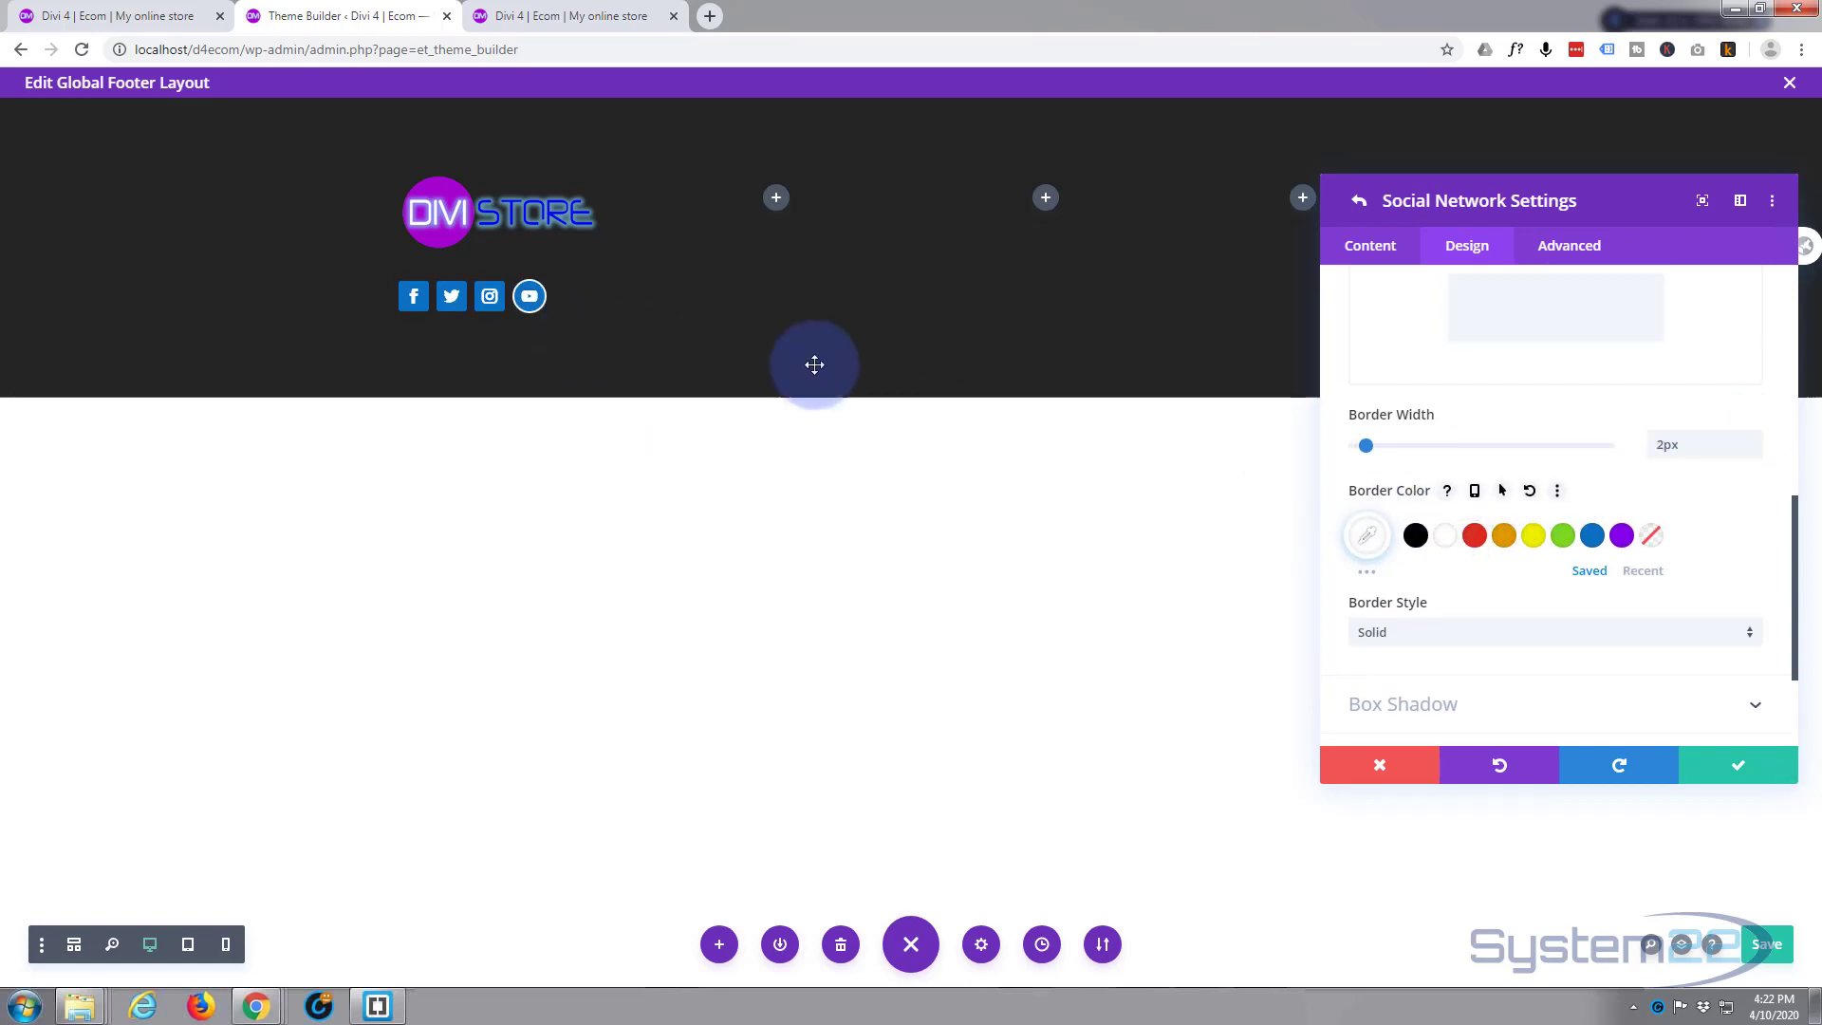
Enable the custom icon size option in the Youtube network's icon design settings
scroll(1481, 450, "up", 3)
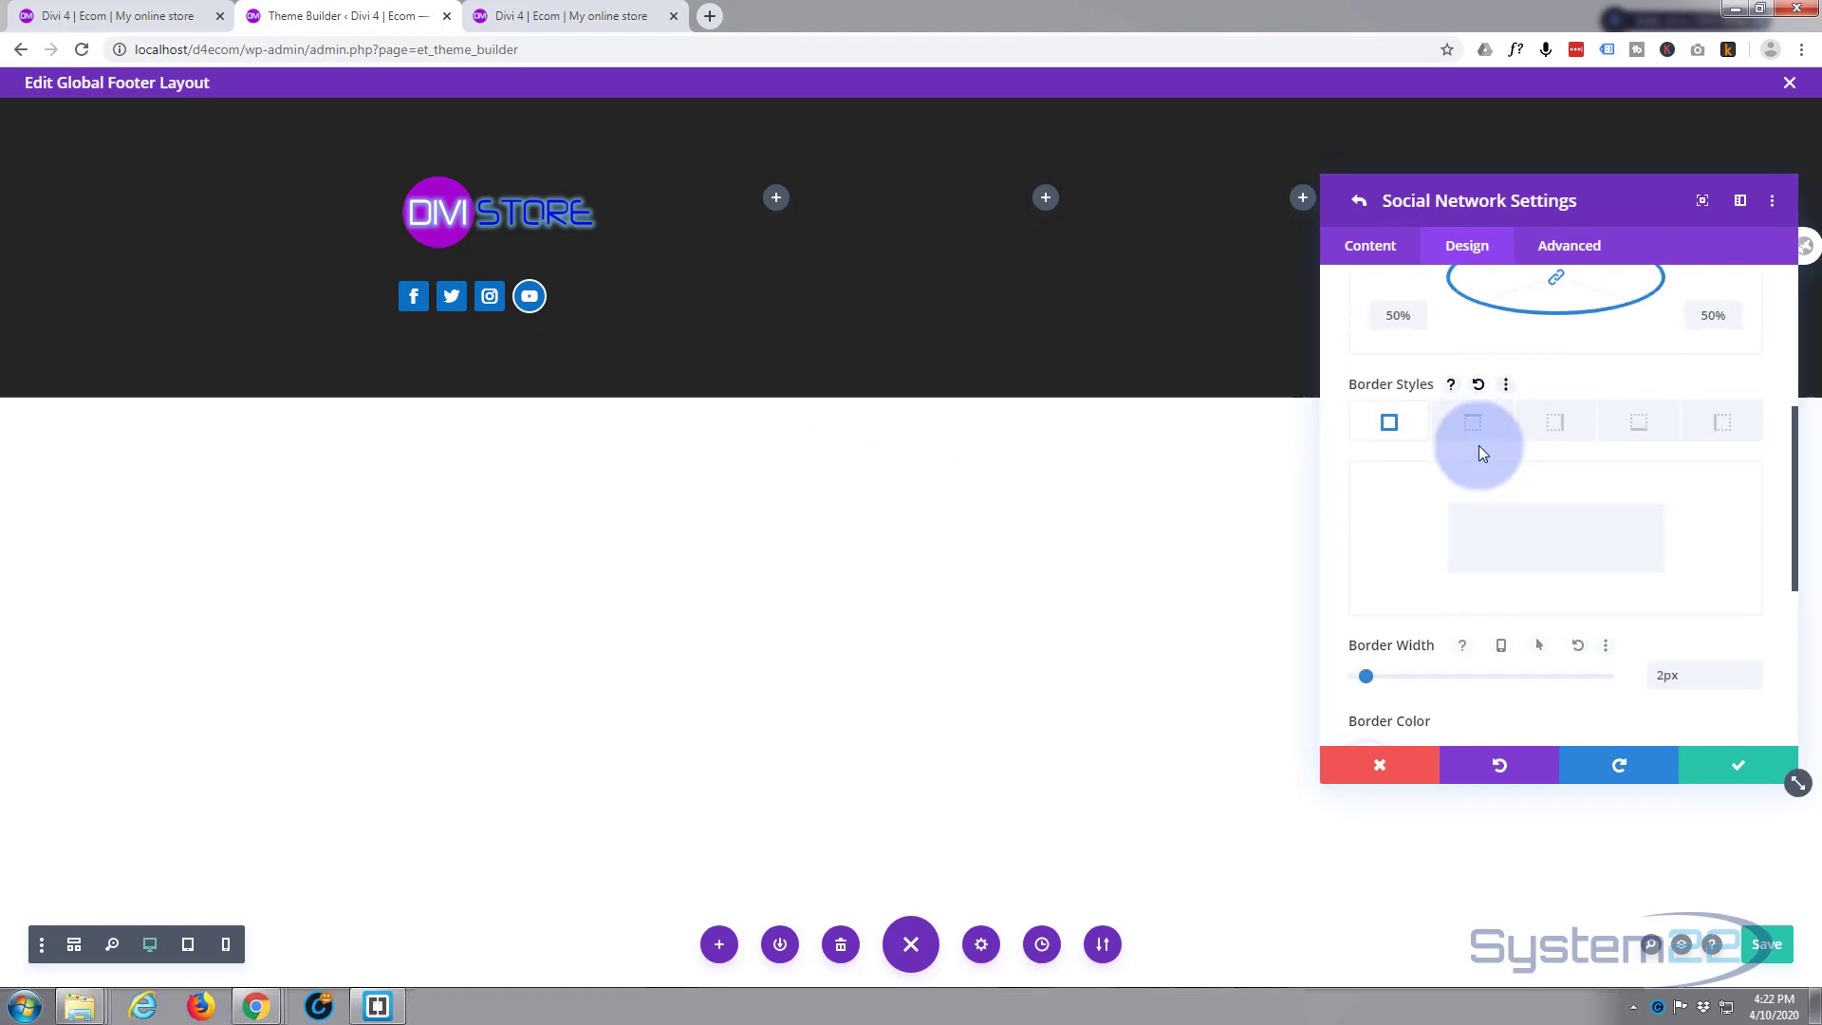
scroll(1478, 448, "up", 4)
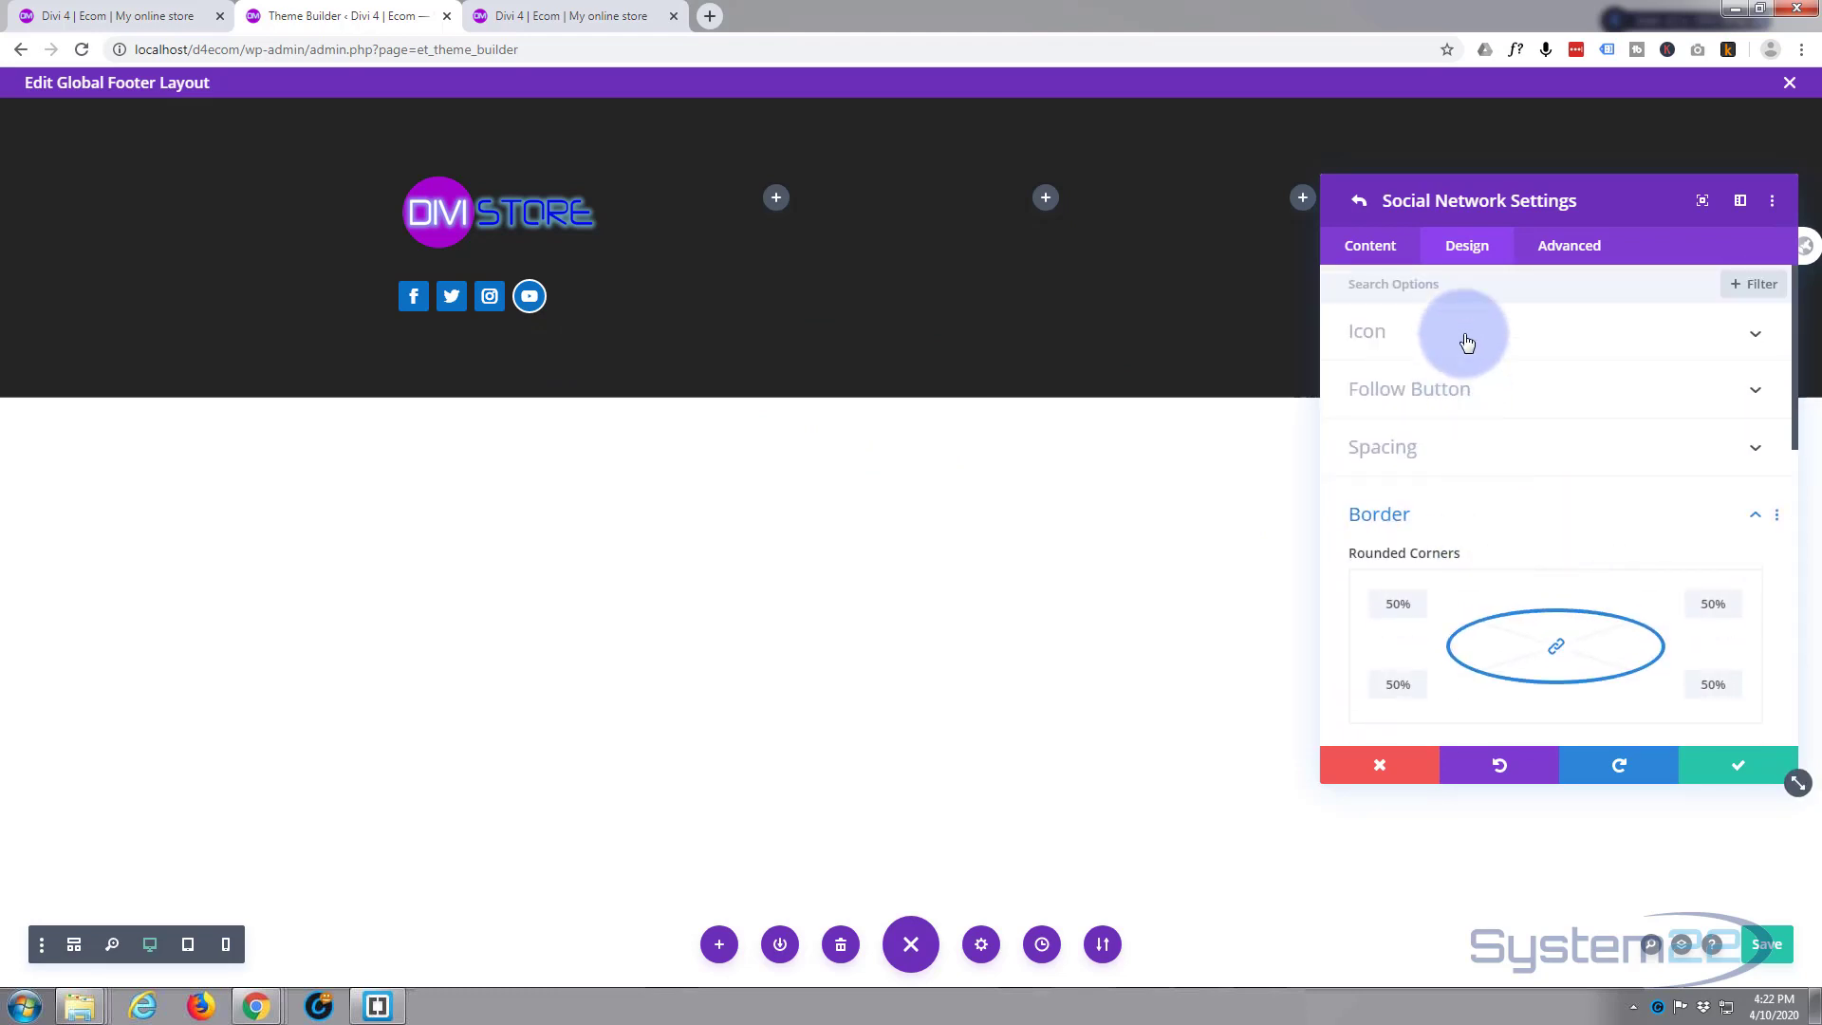
left_click(1497, 343)
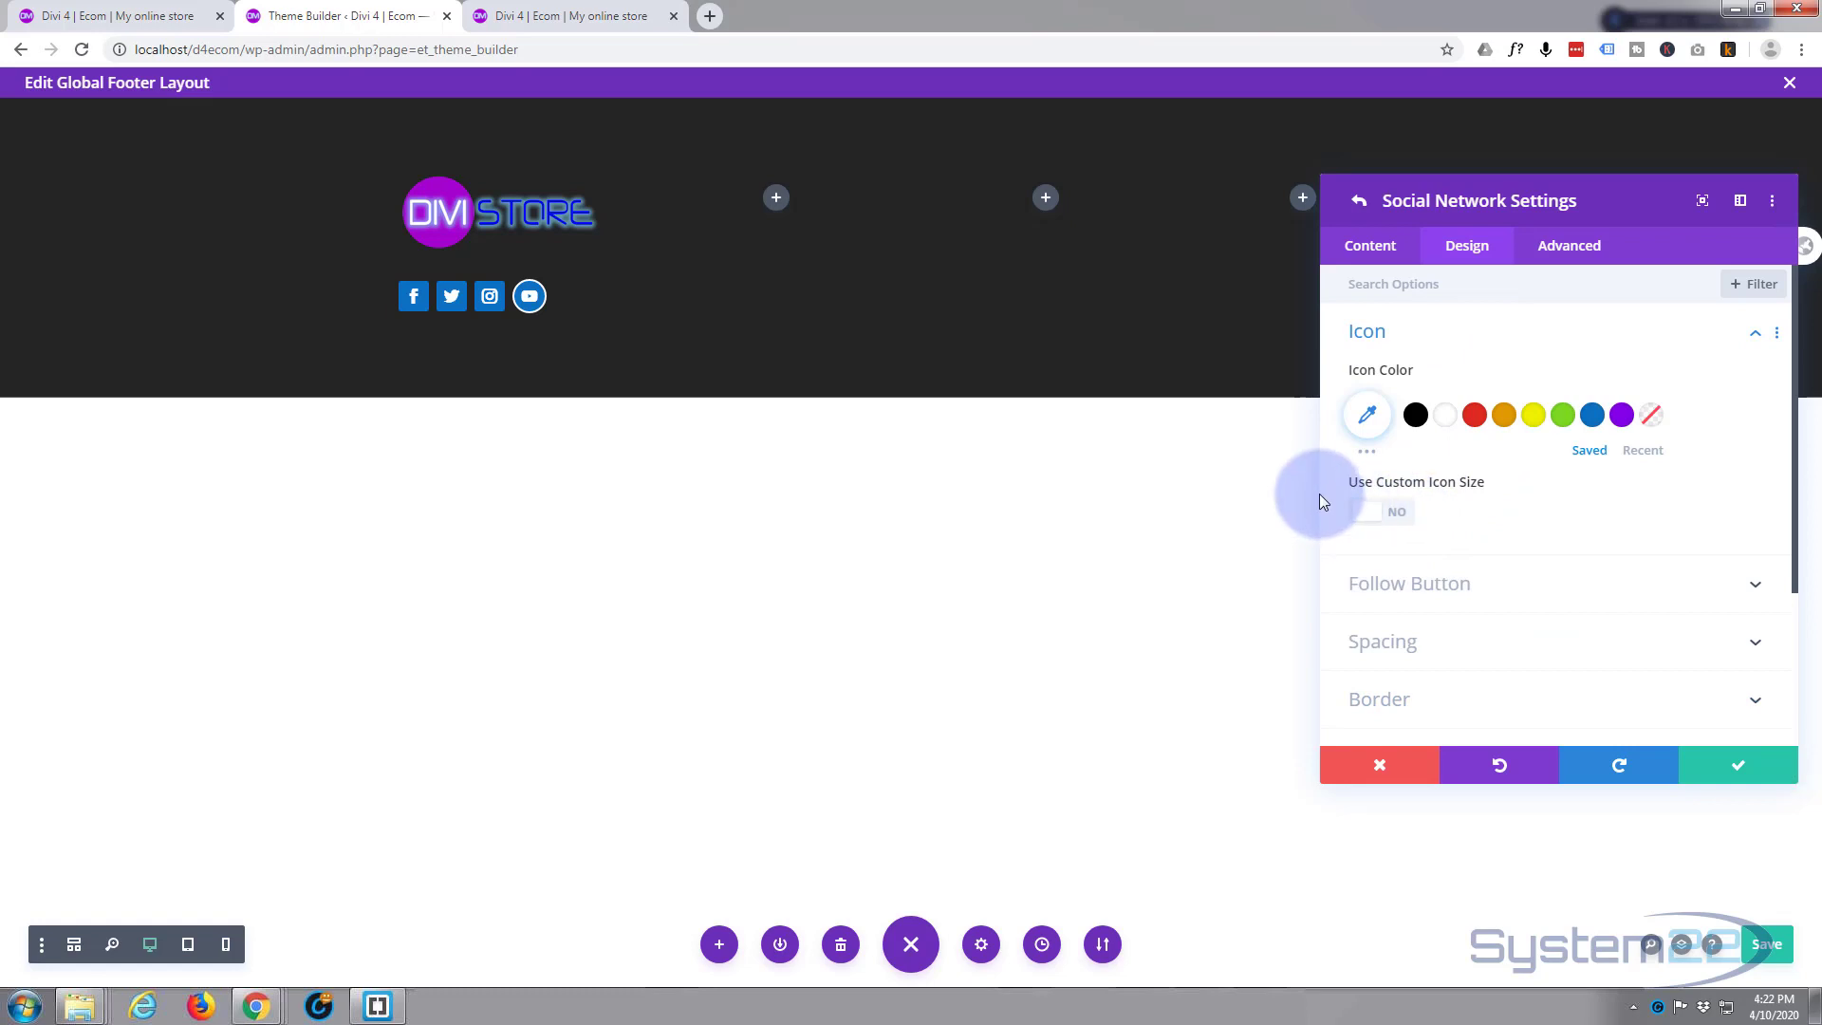
left_click(1395, 513)
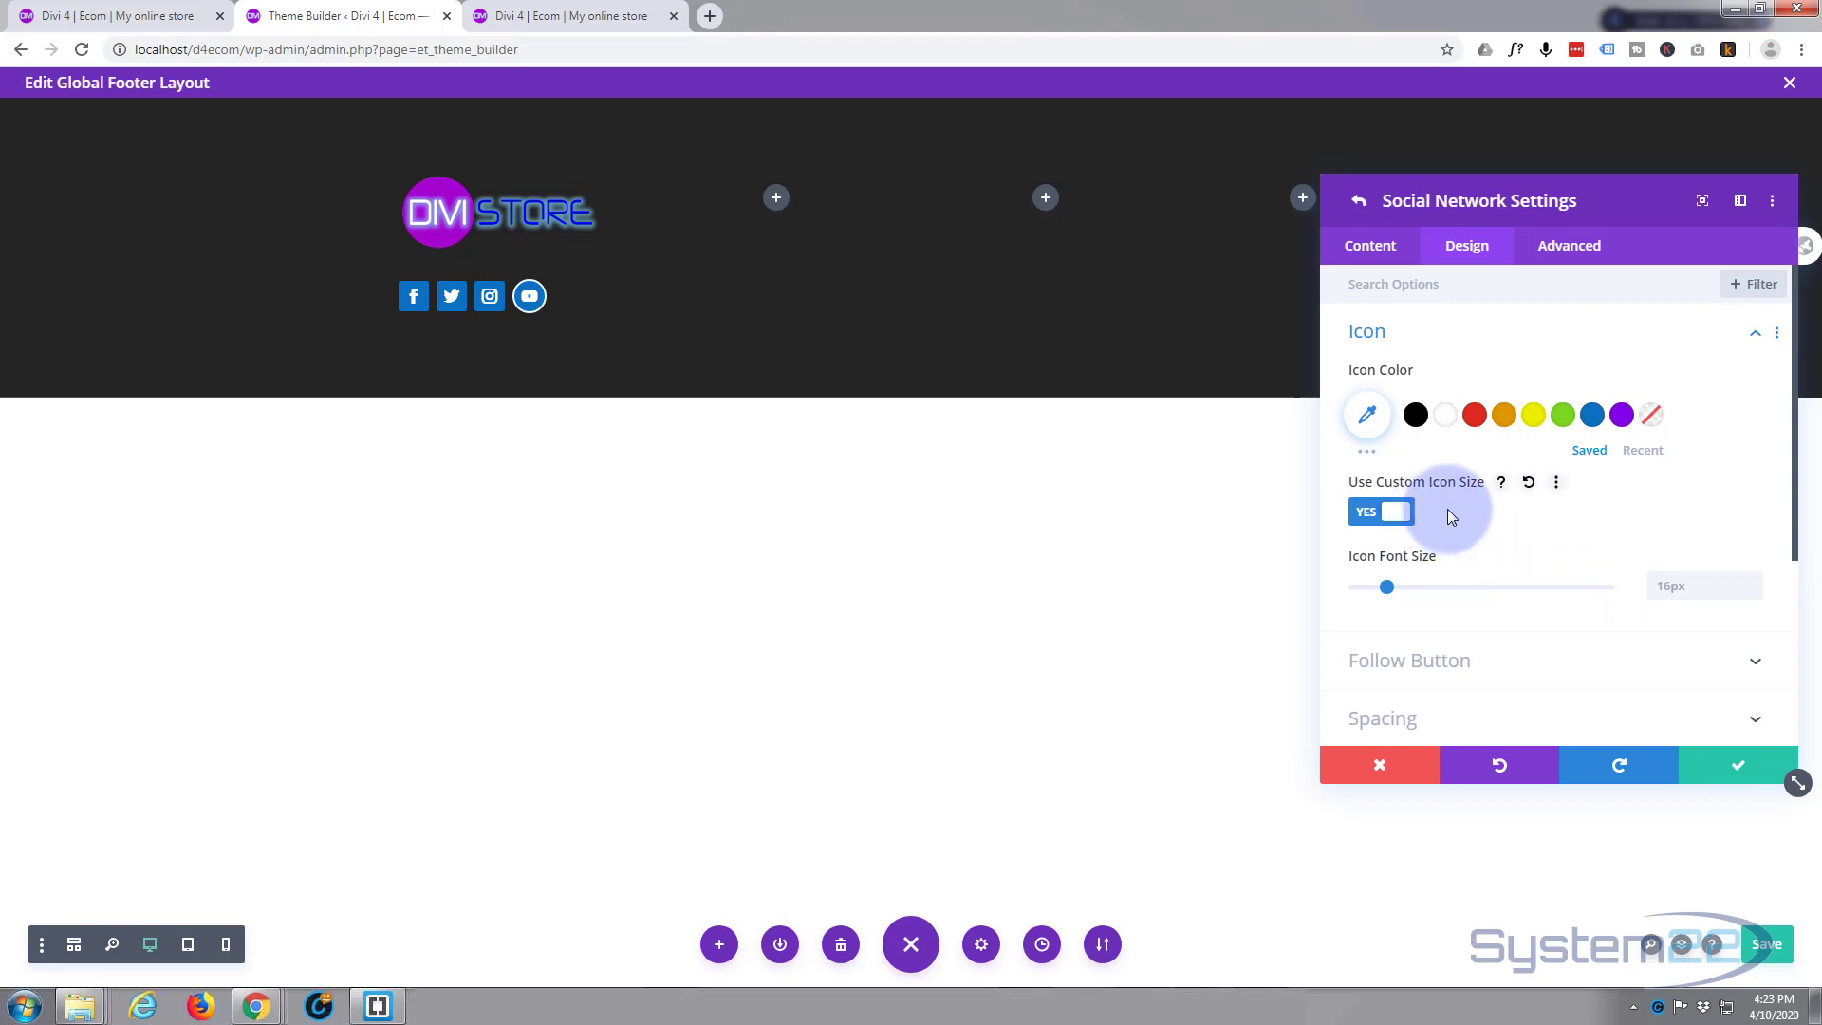
Reduce the Youtube icon's border width to 0px
scroll(1451, 513, "down", 3)
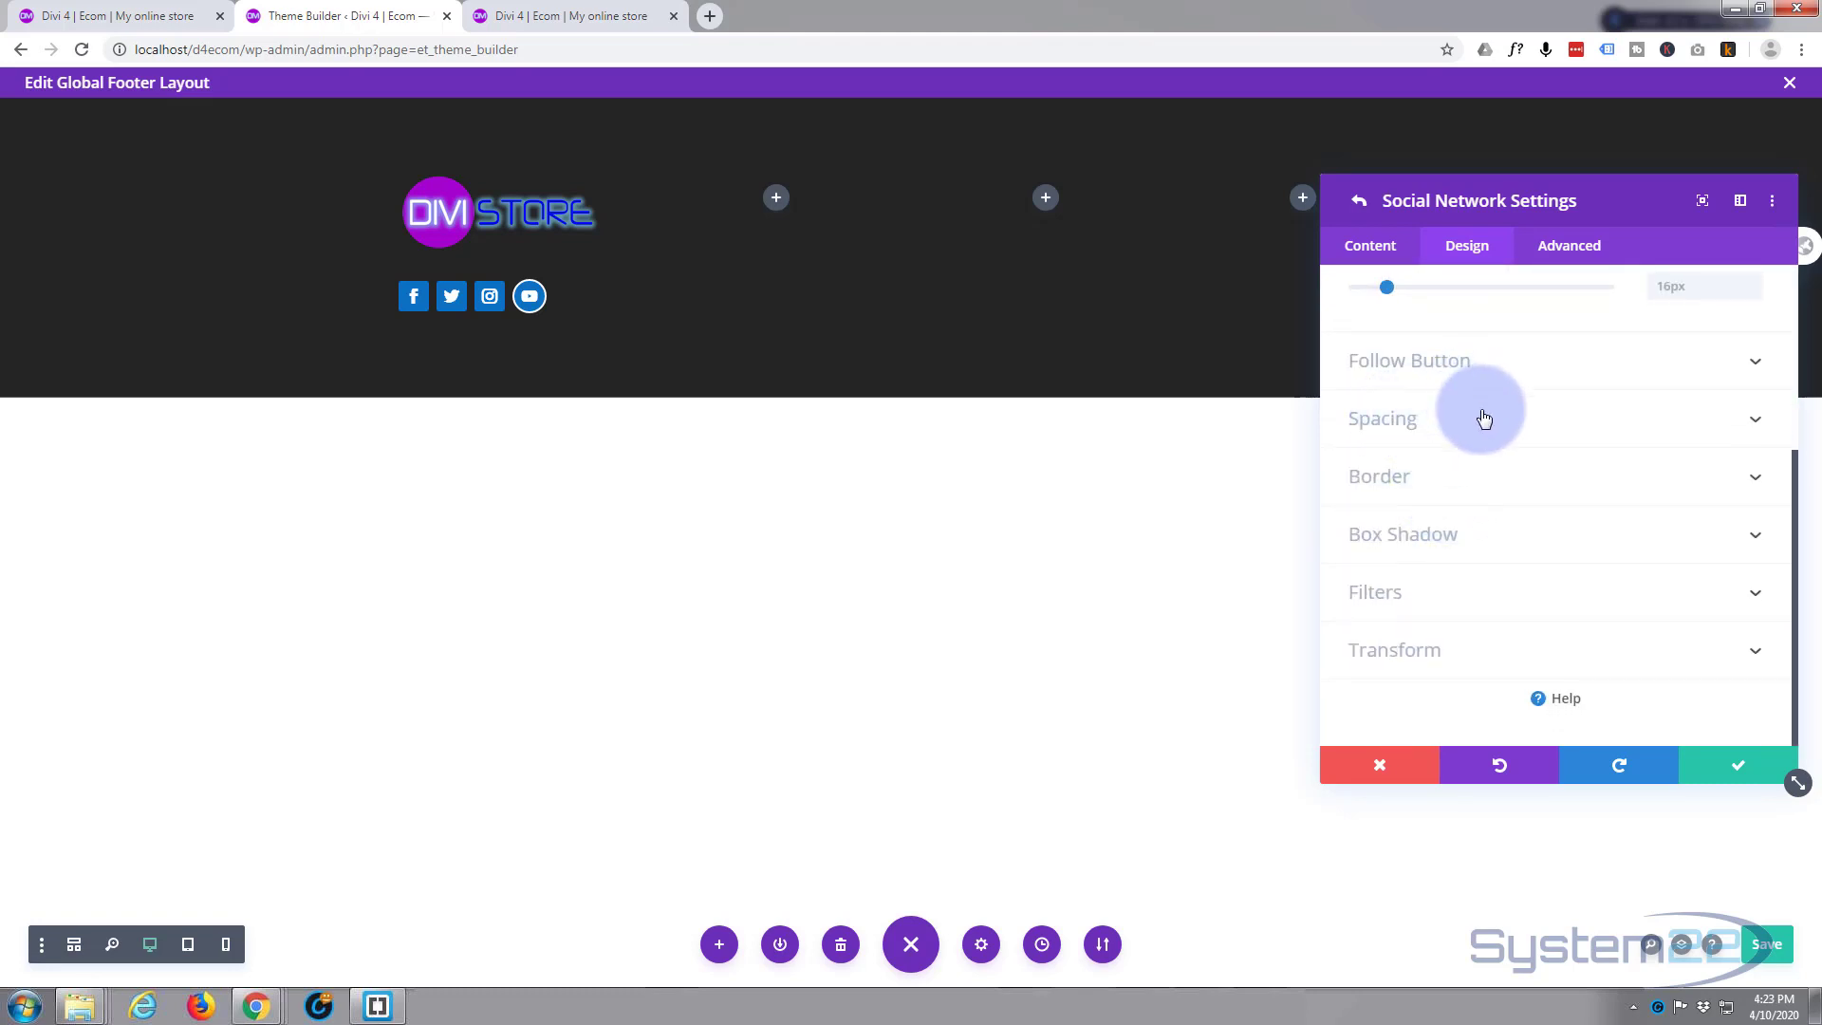
left_click(1500, 477)
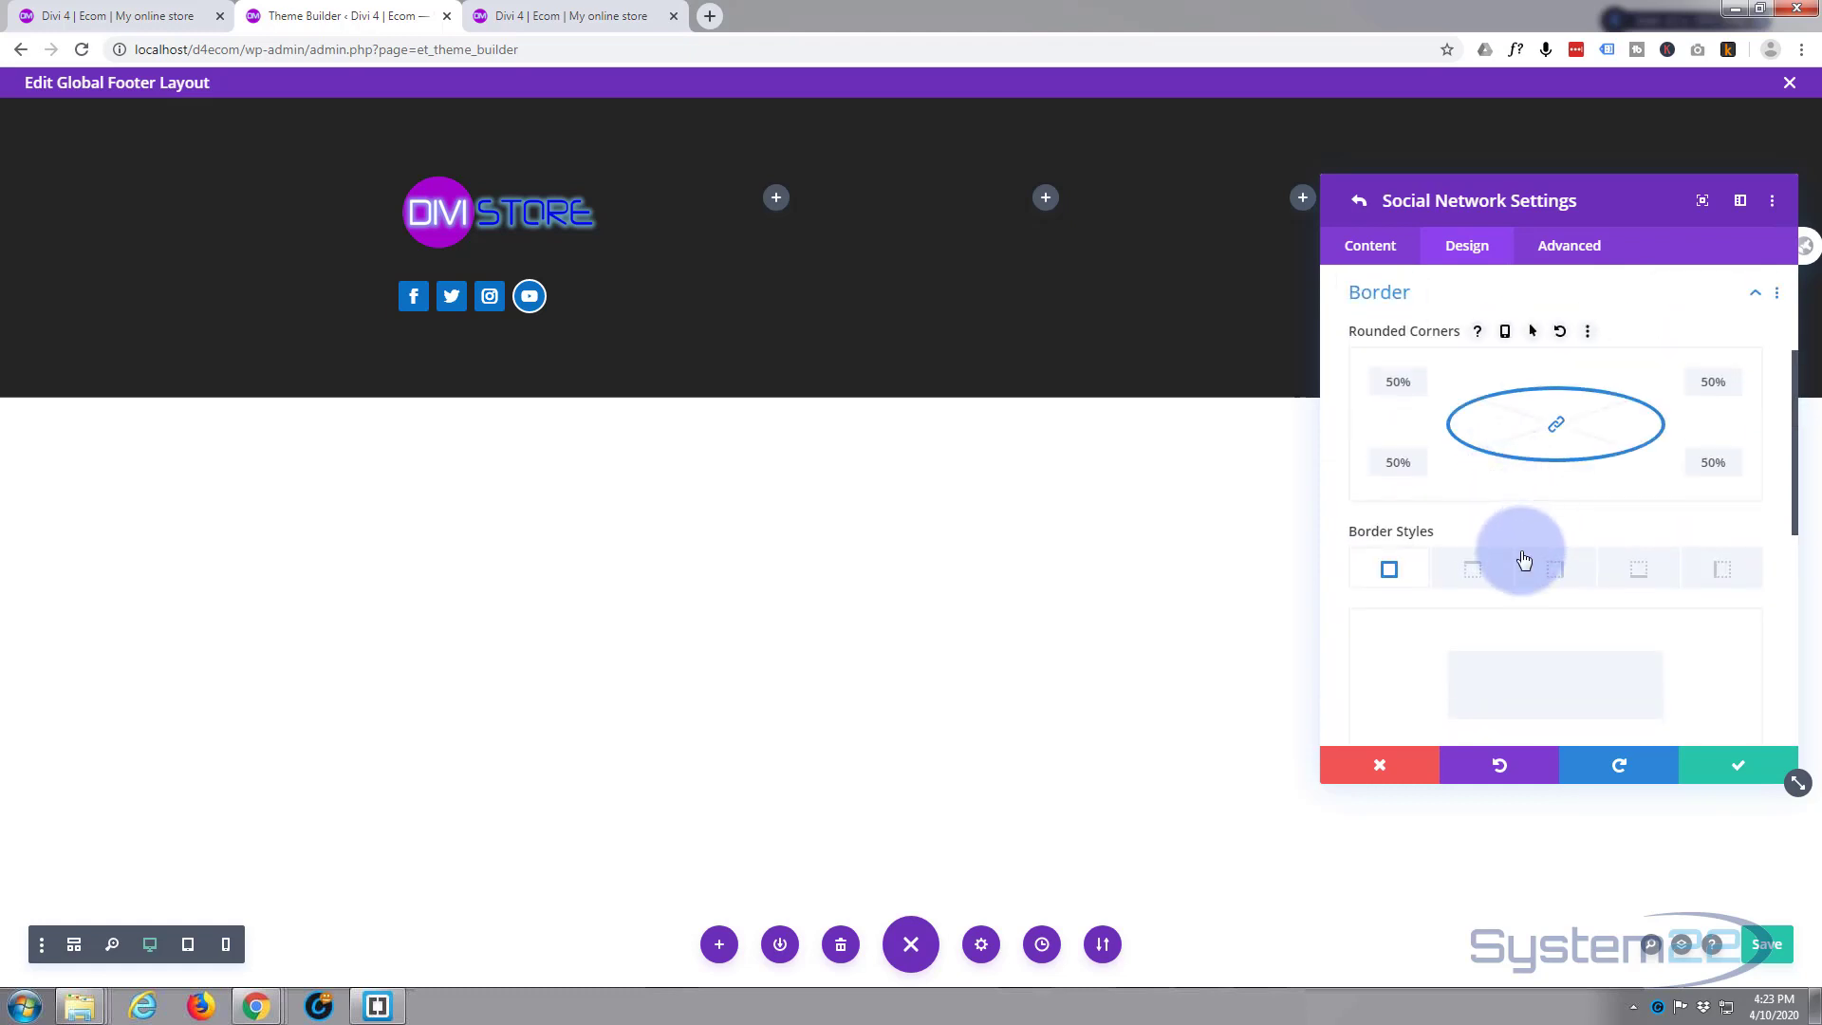
scroll(1518, 561, "down", 3)
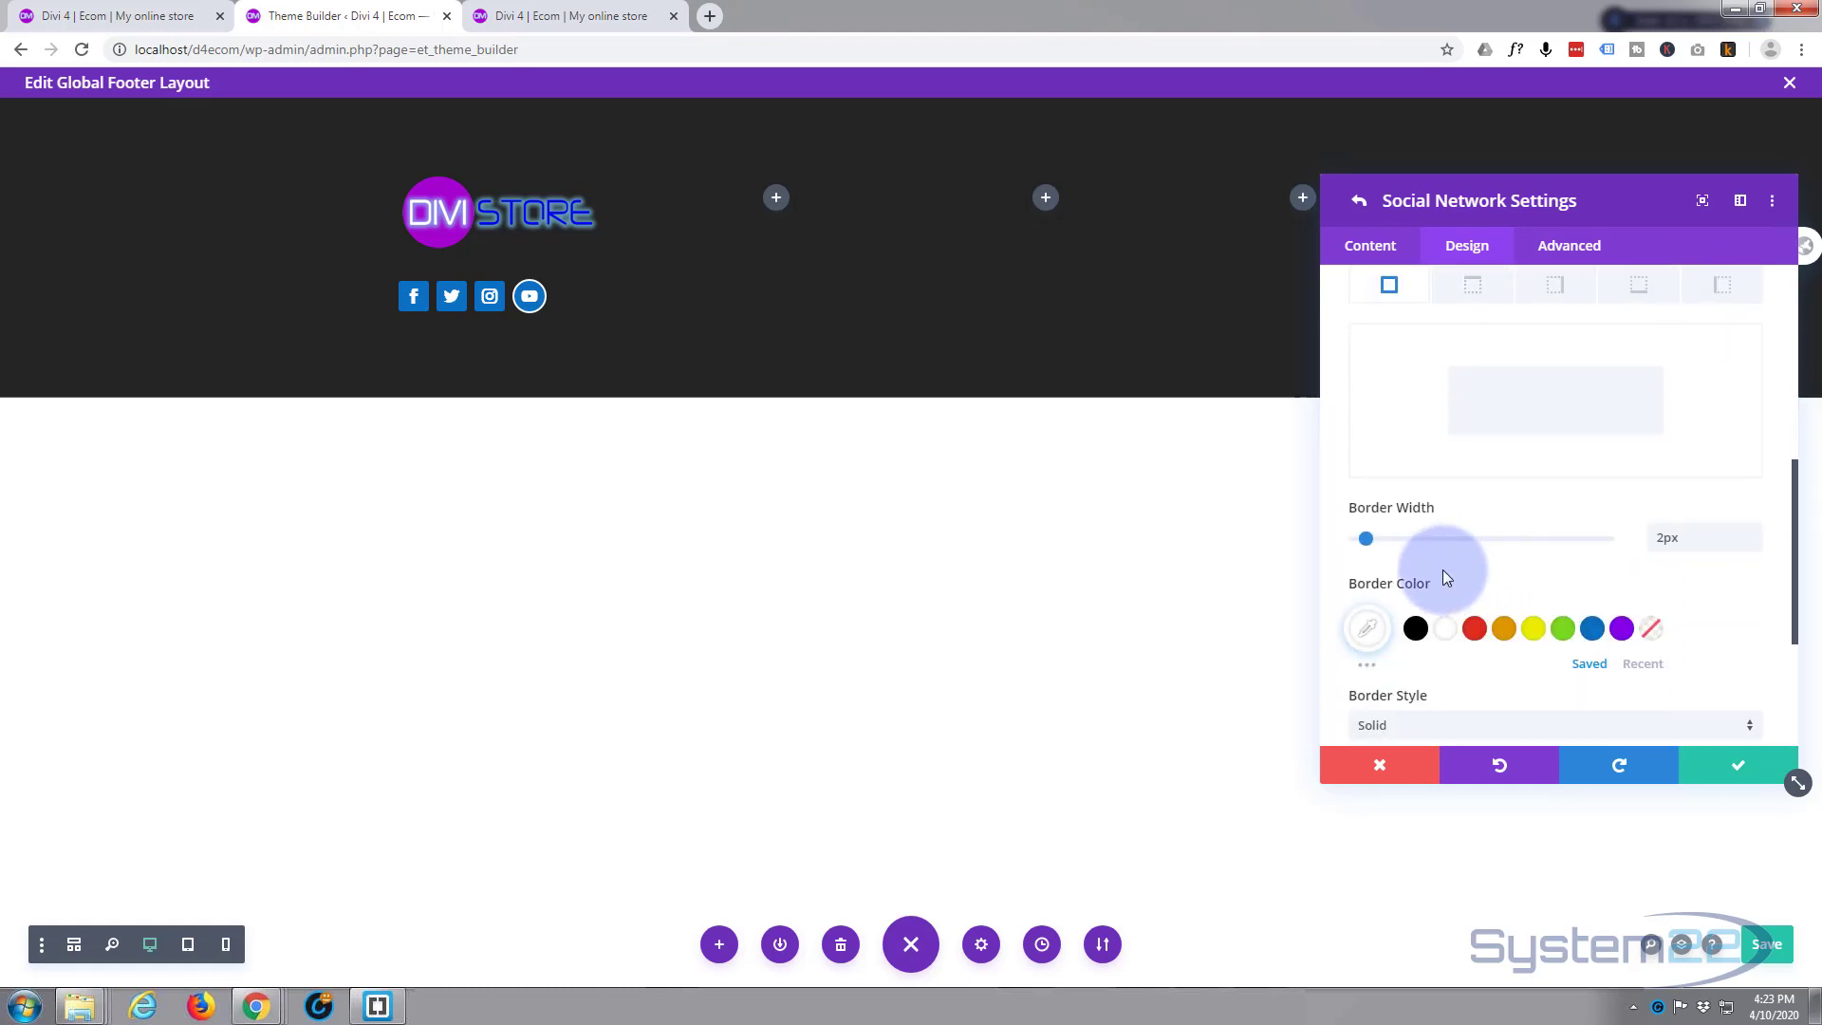
left_click(1753, 543)
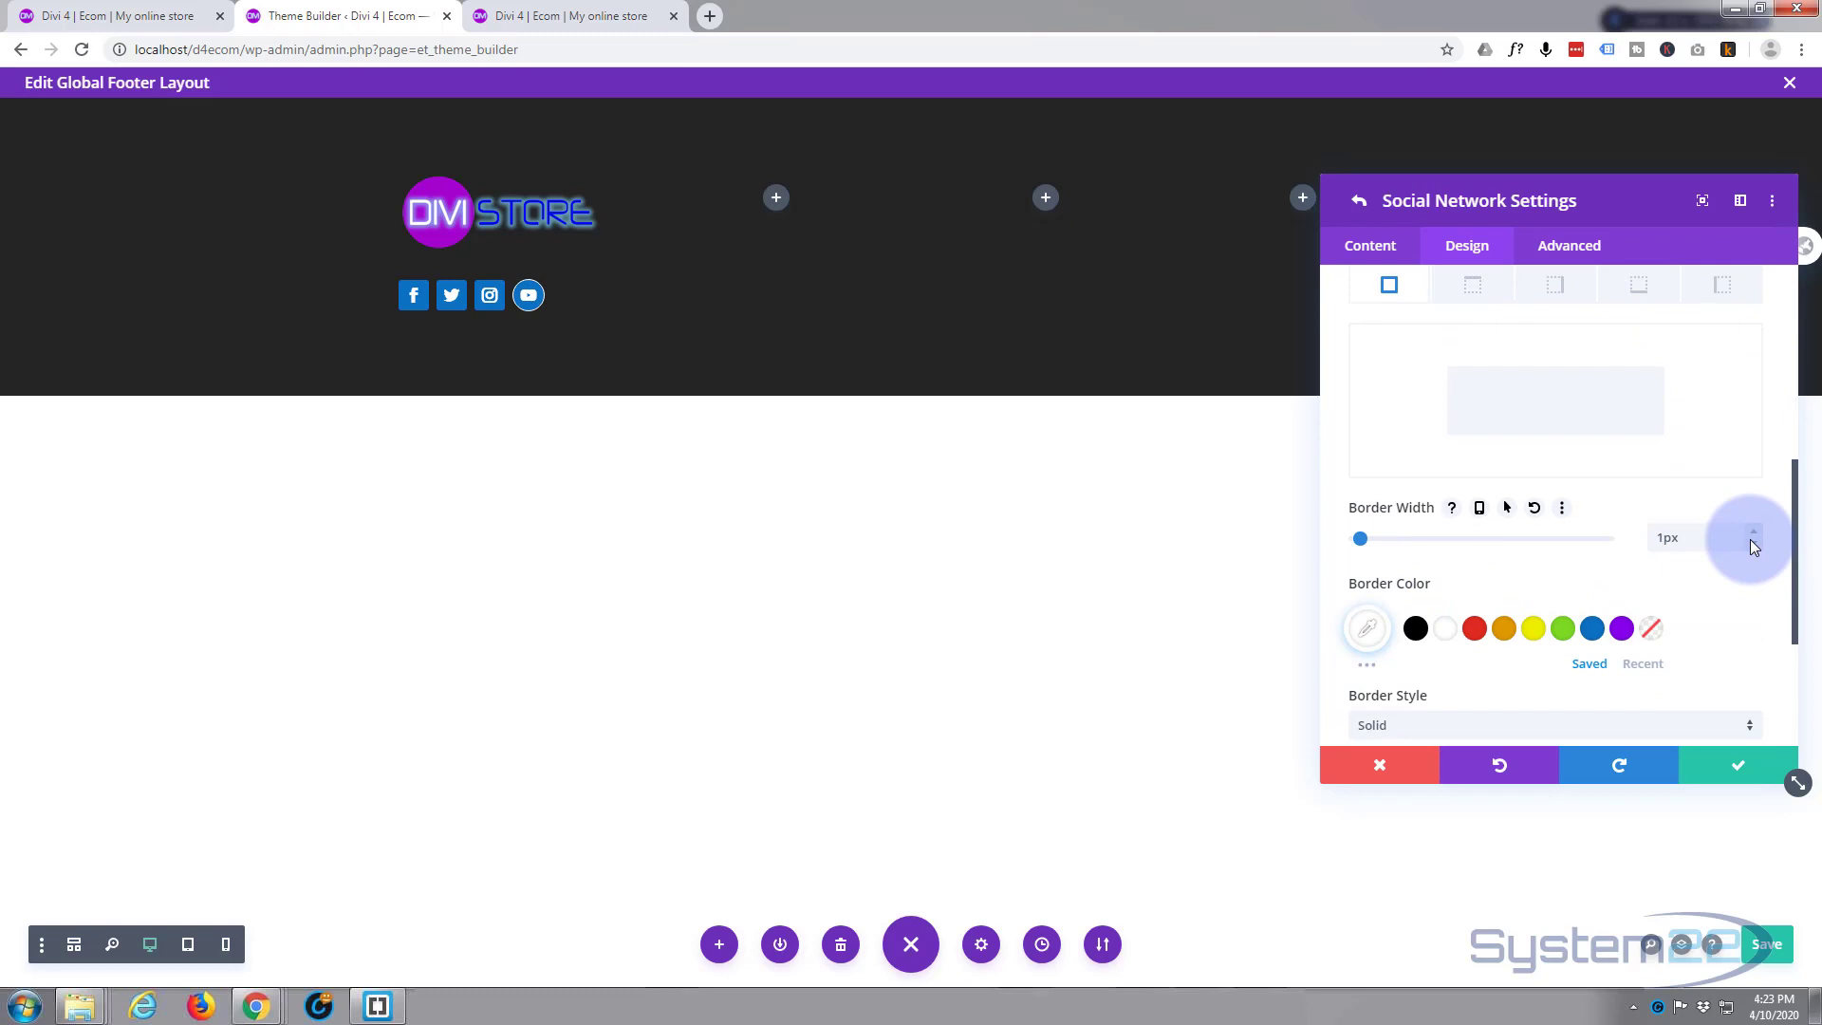
left_click(1753, 543)
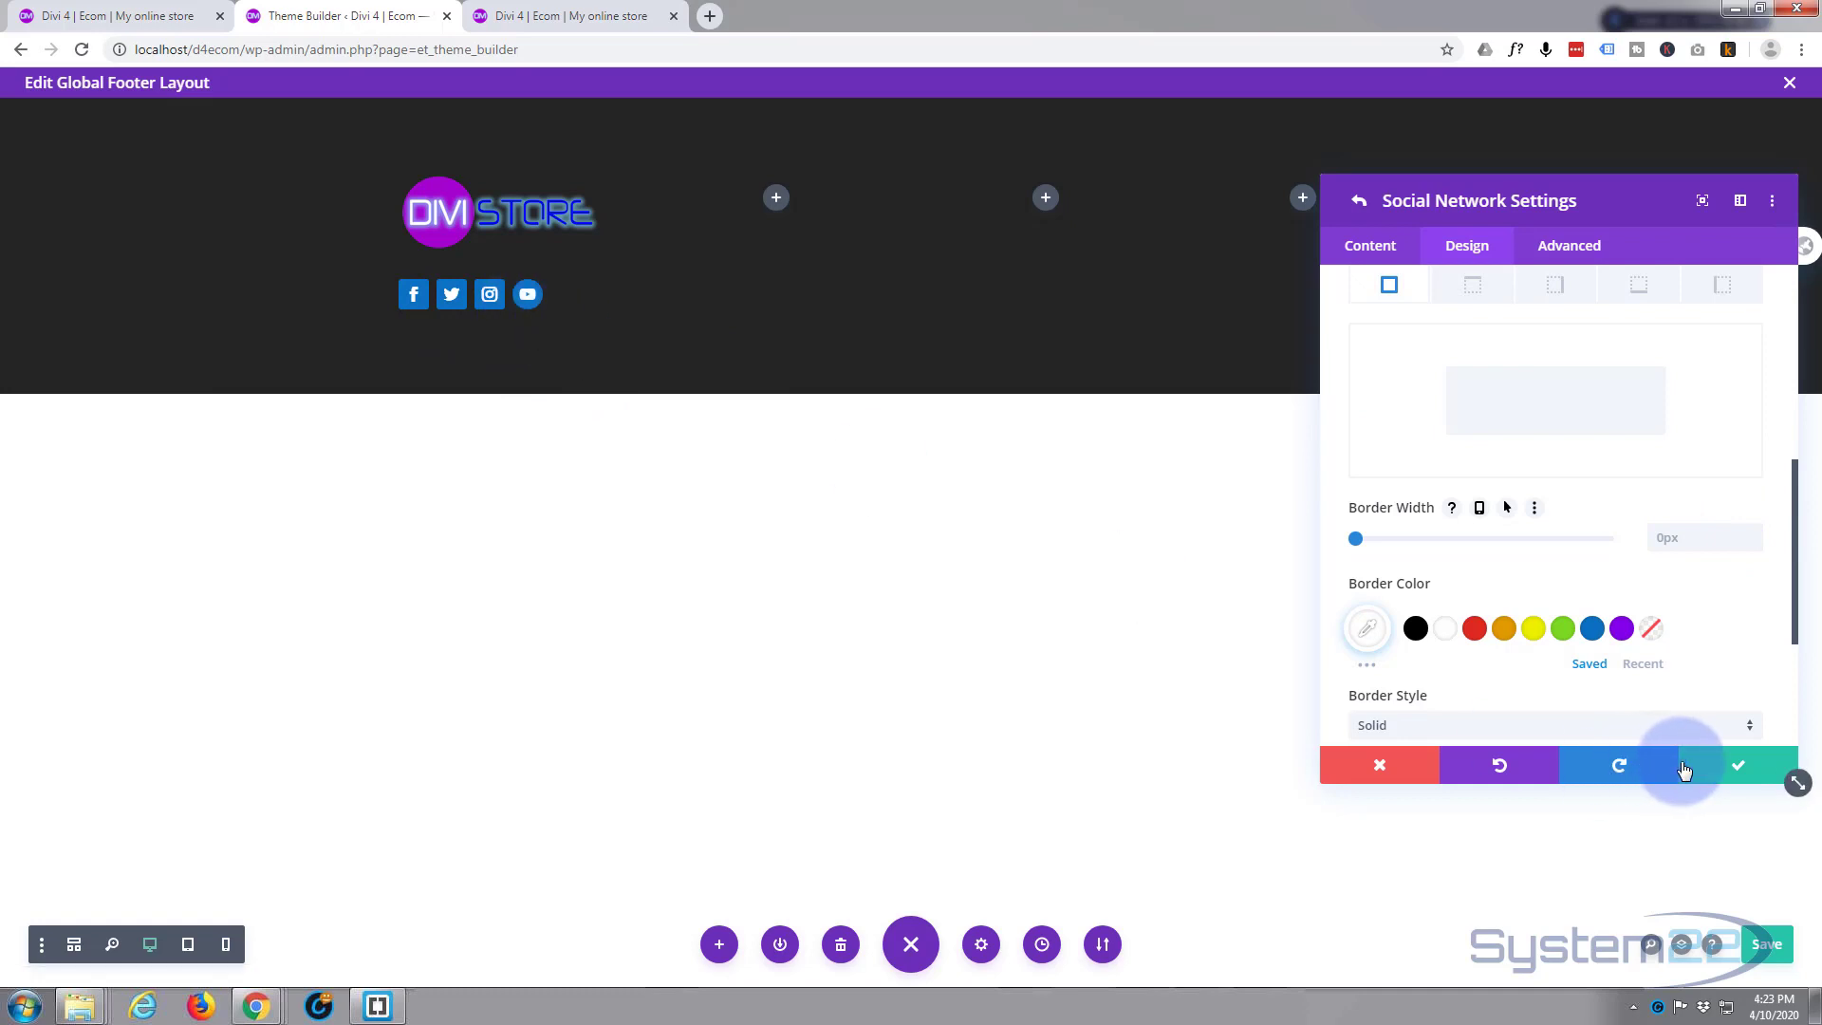
scroll(1513, 451, "up", 3)
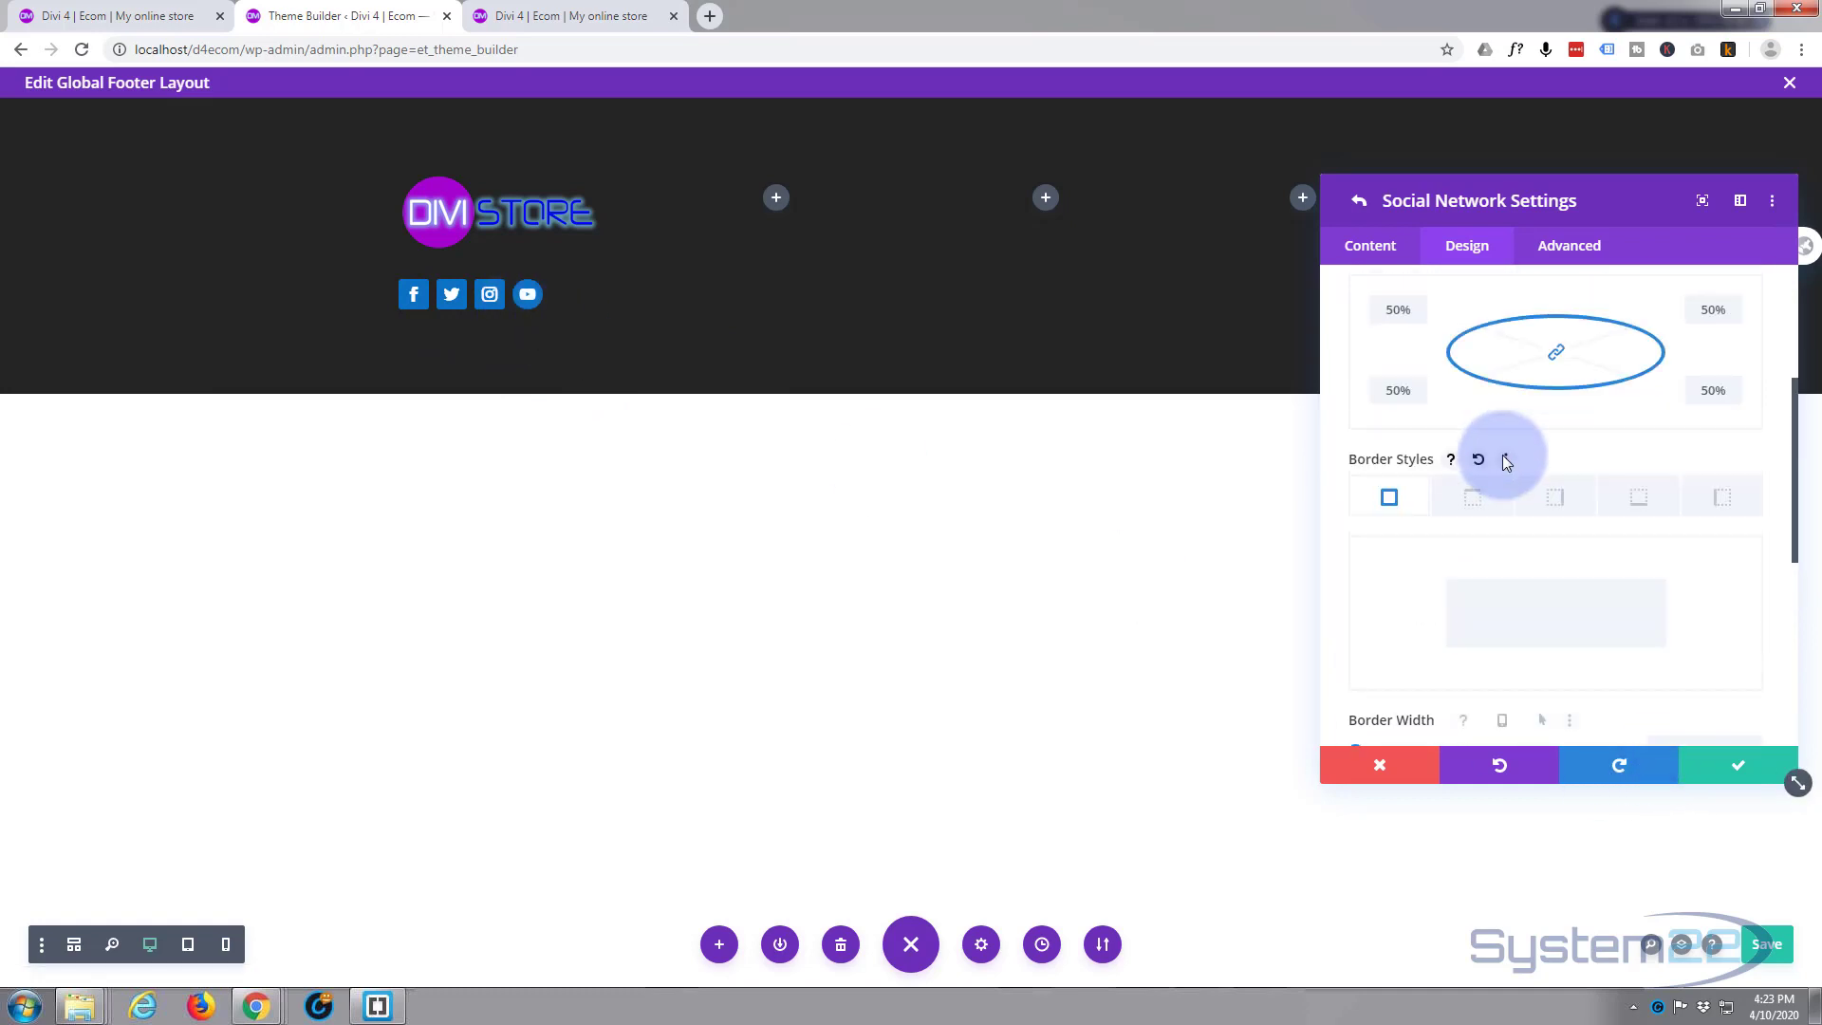
Save the Youtube icon's settings and extend its item styles to all social networks throughout this column
left_click(1742, 768)
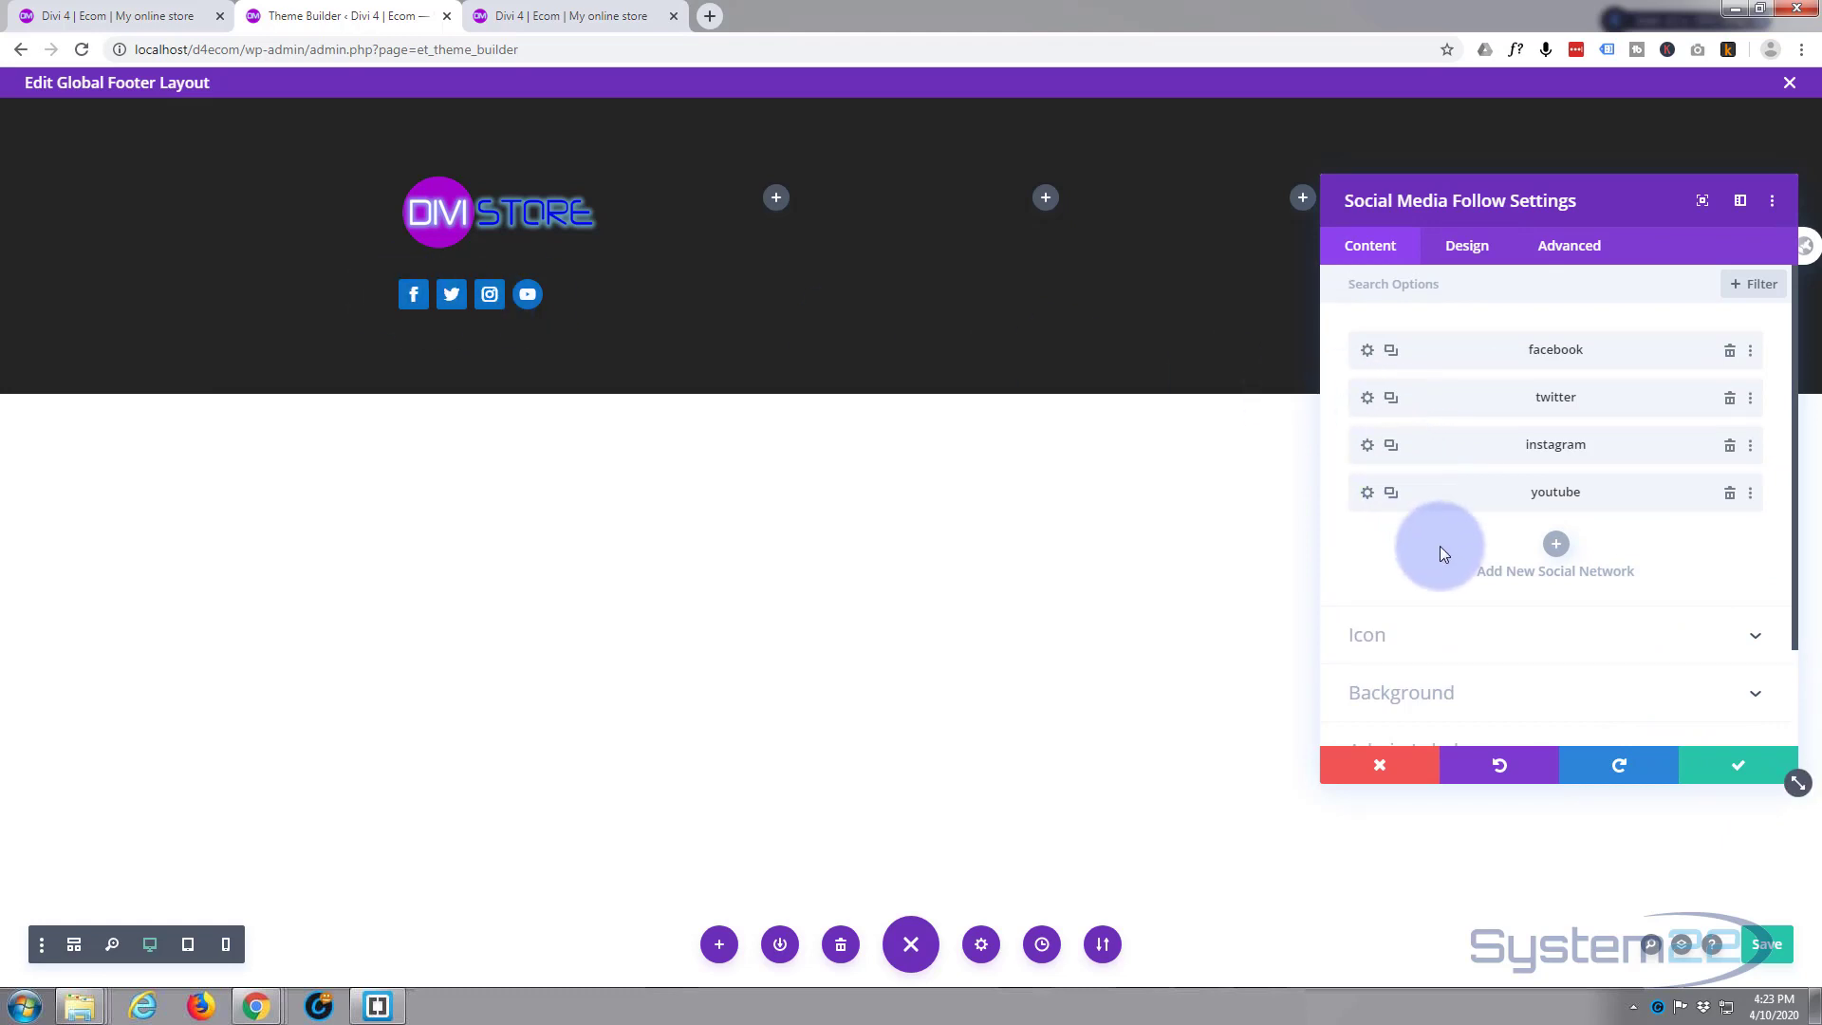
right_click(1476, 495)
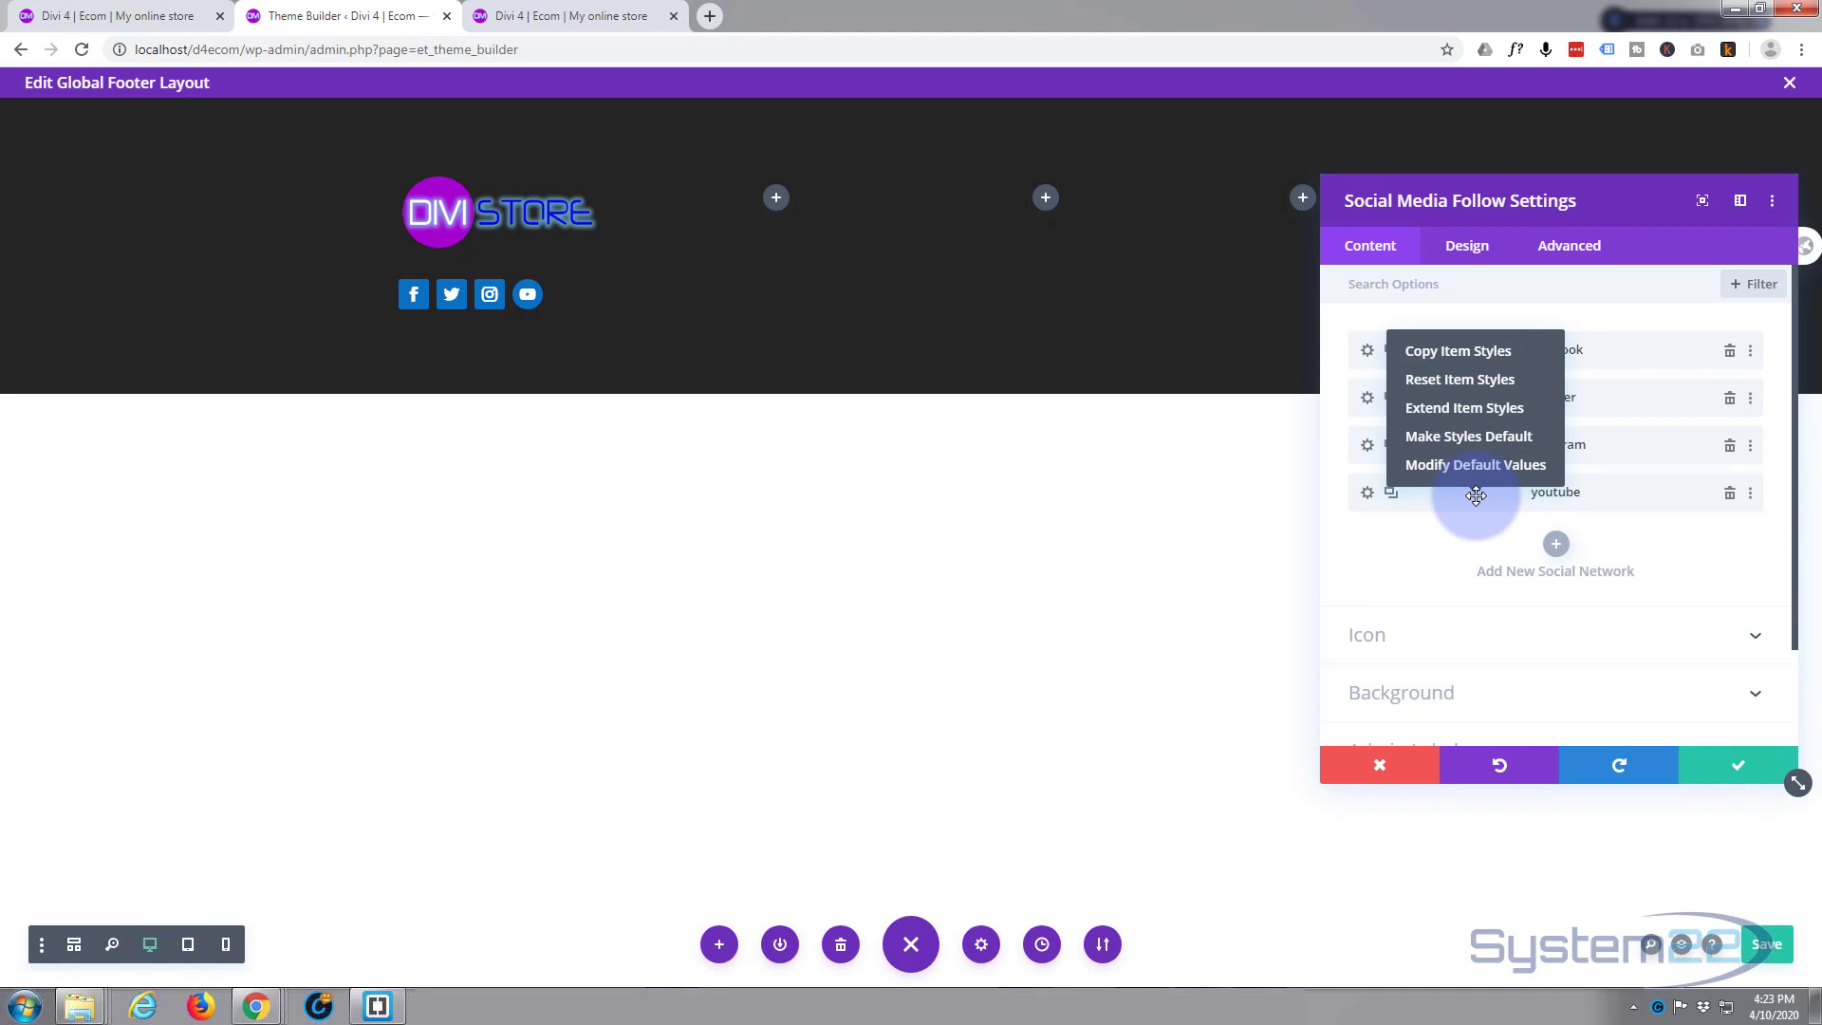
left_click(1461, 417)
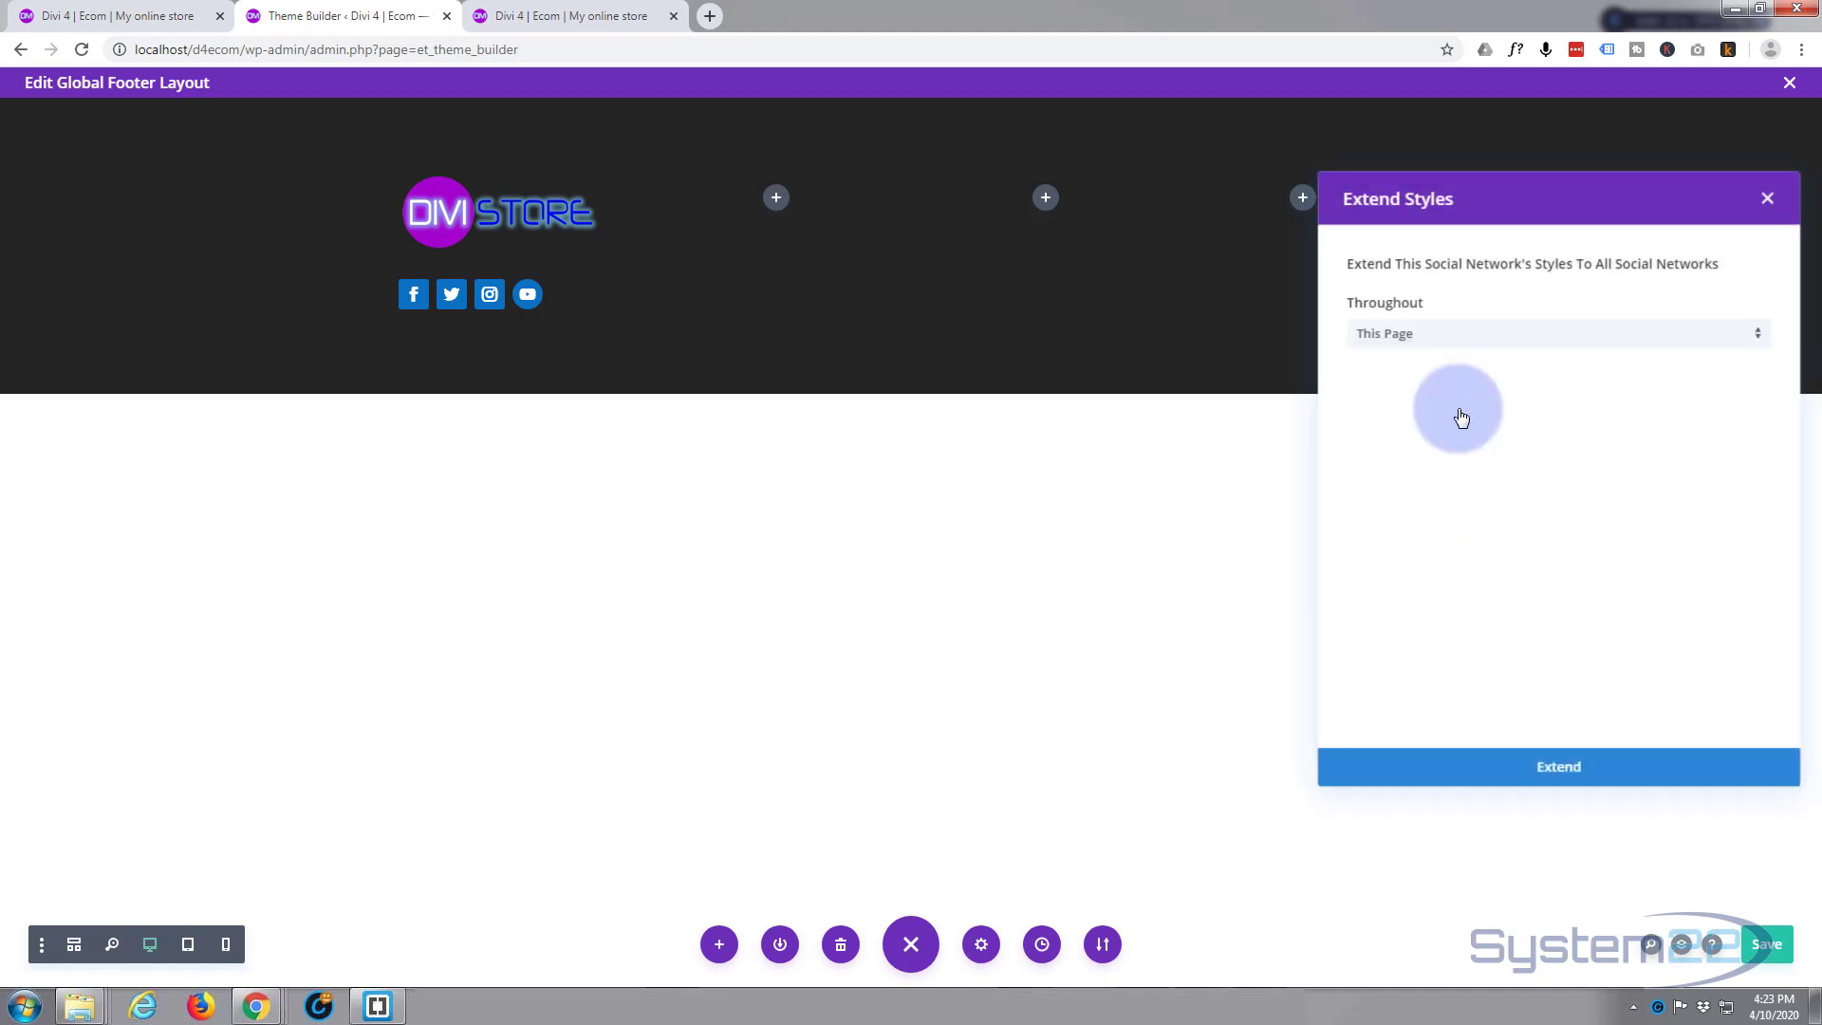
left_click(1449, 340)
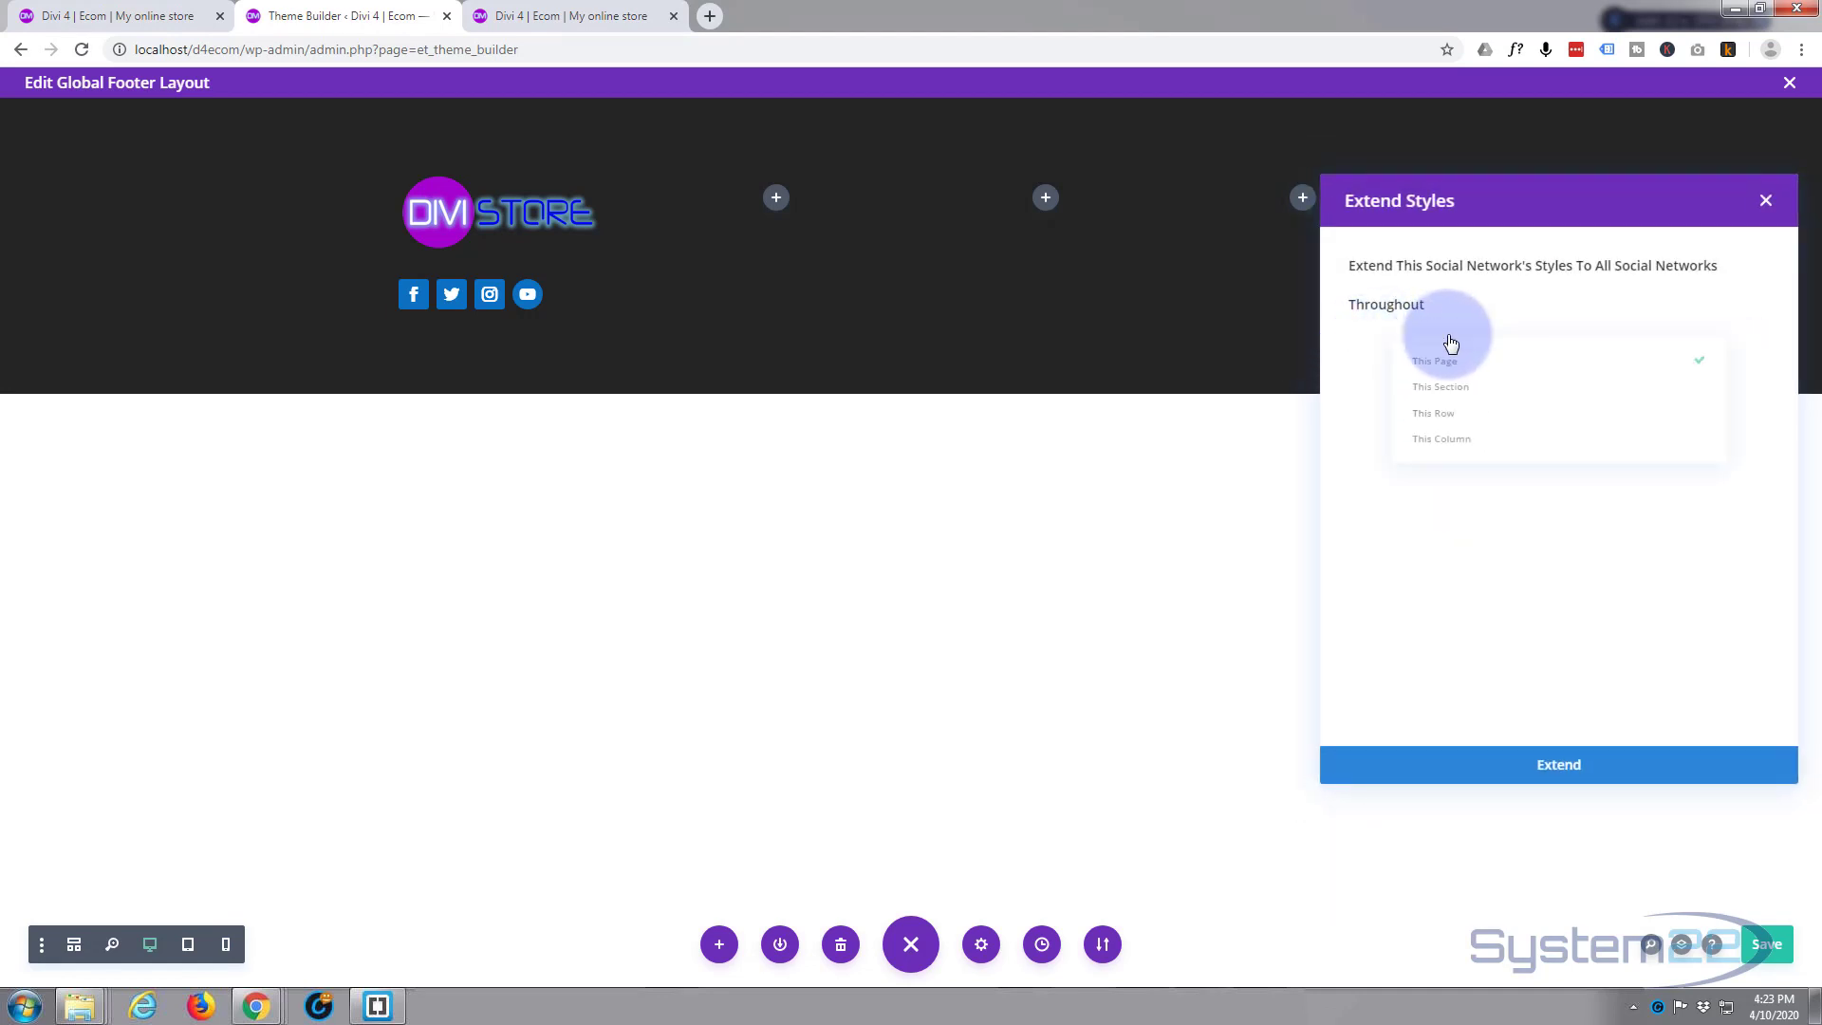
left_click(1431, 452)
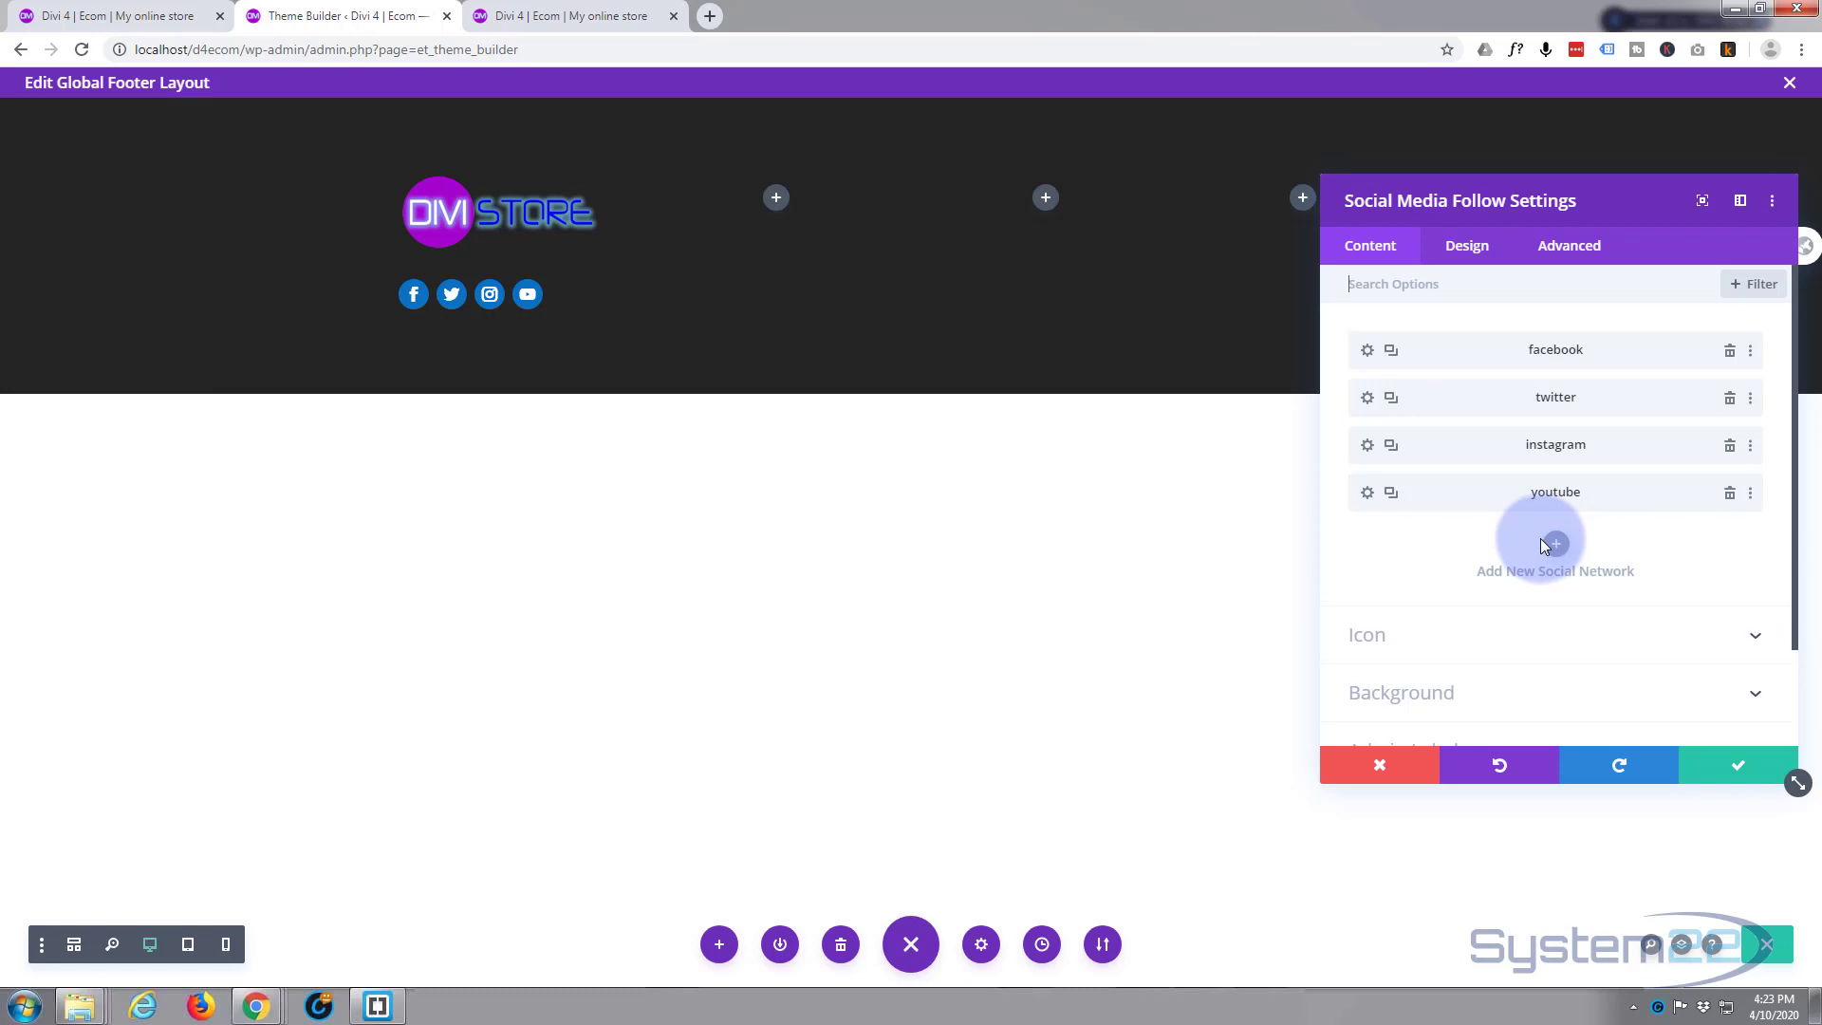
Set the Social Media Follow module's alignment to centre and save the module
left_click(1462, 250)
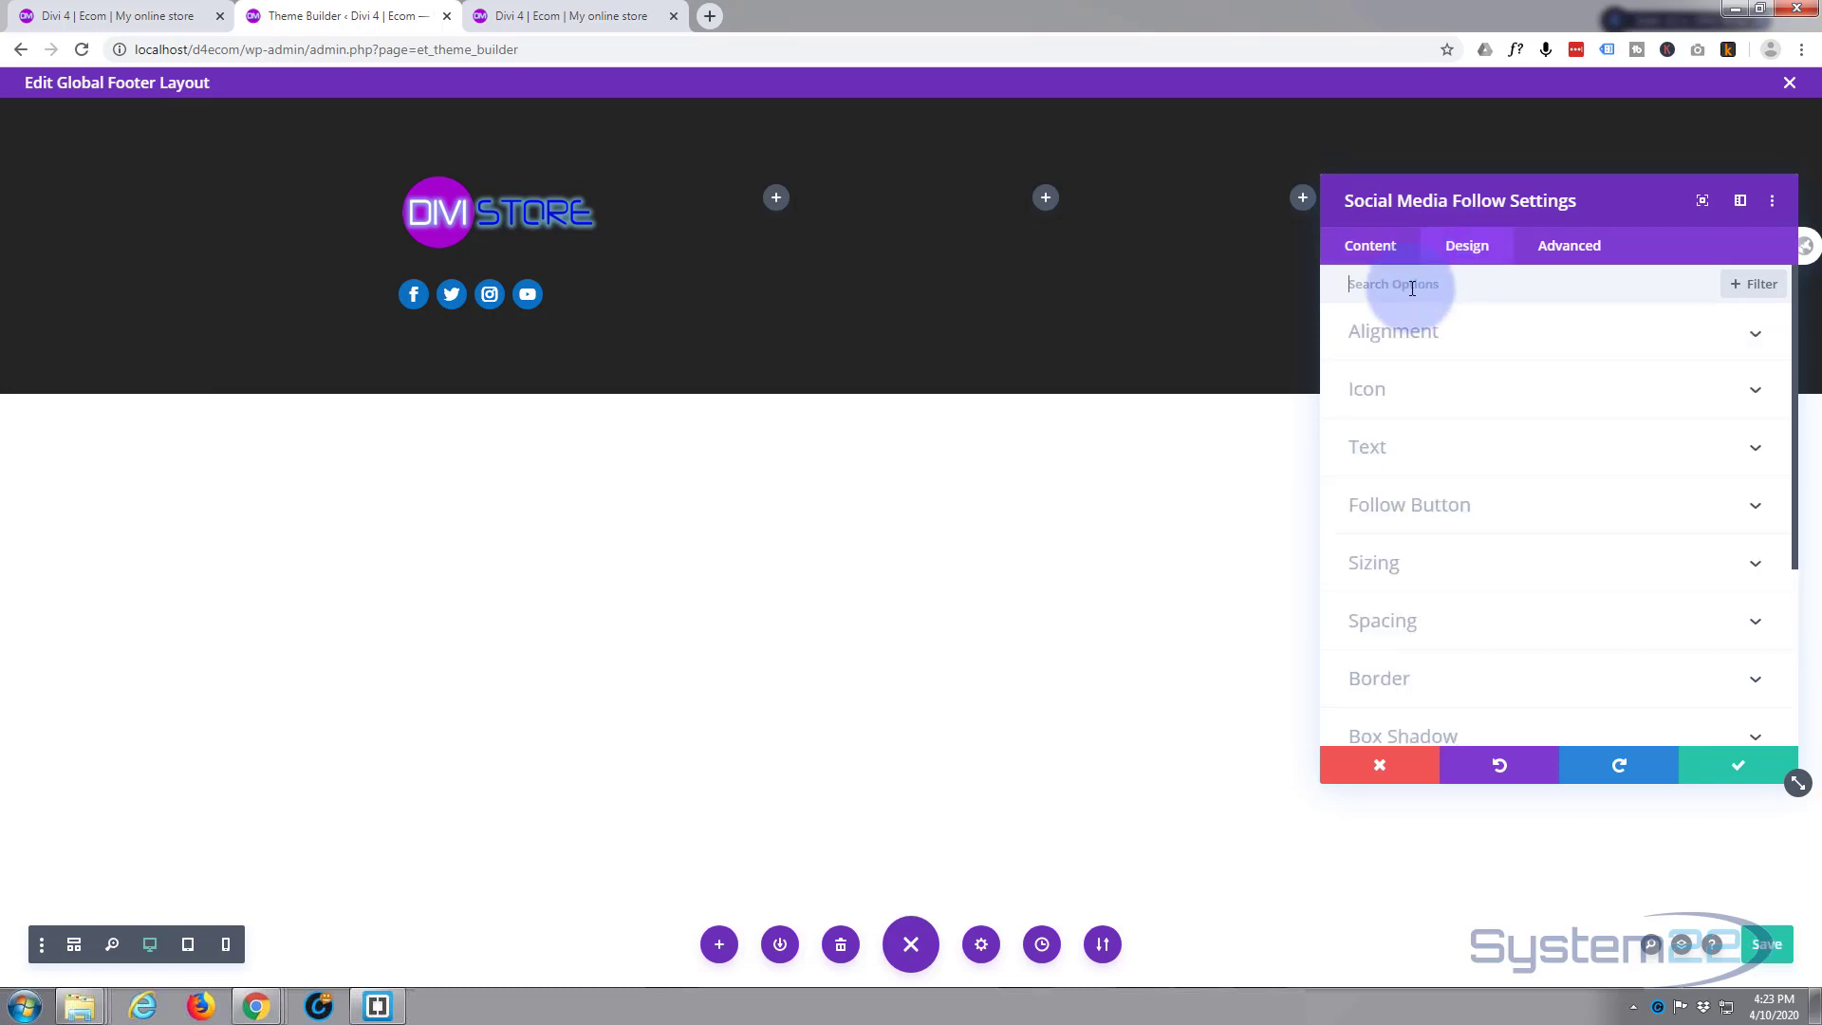
left_click(1512, 330)
left_click(1540, 408)
left_click(1547, 408)
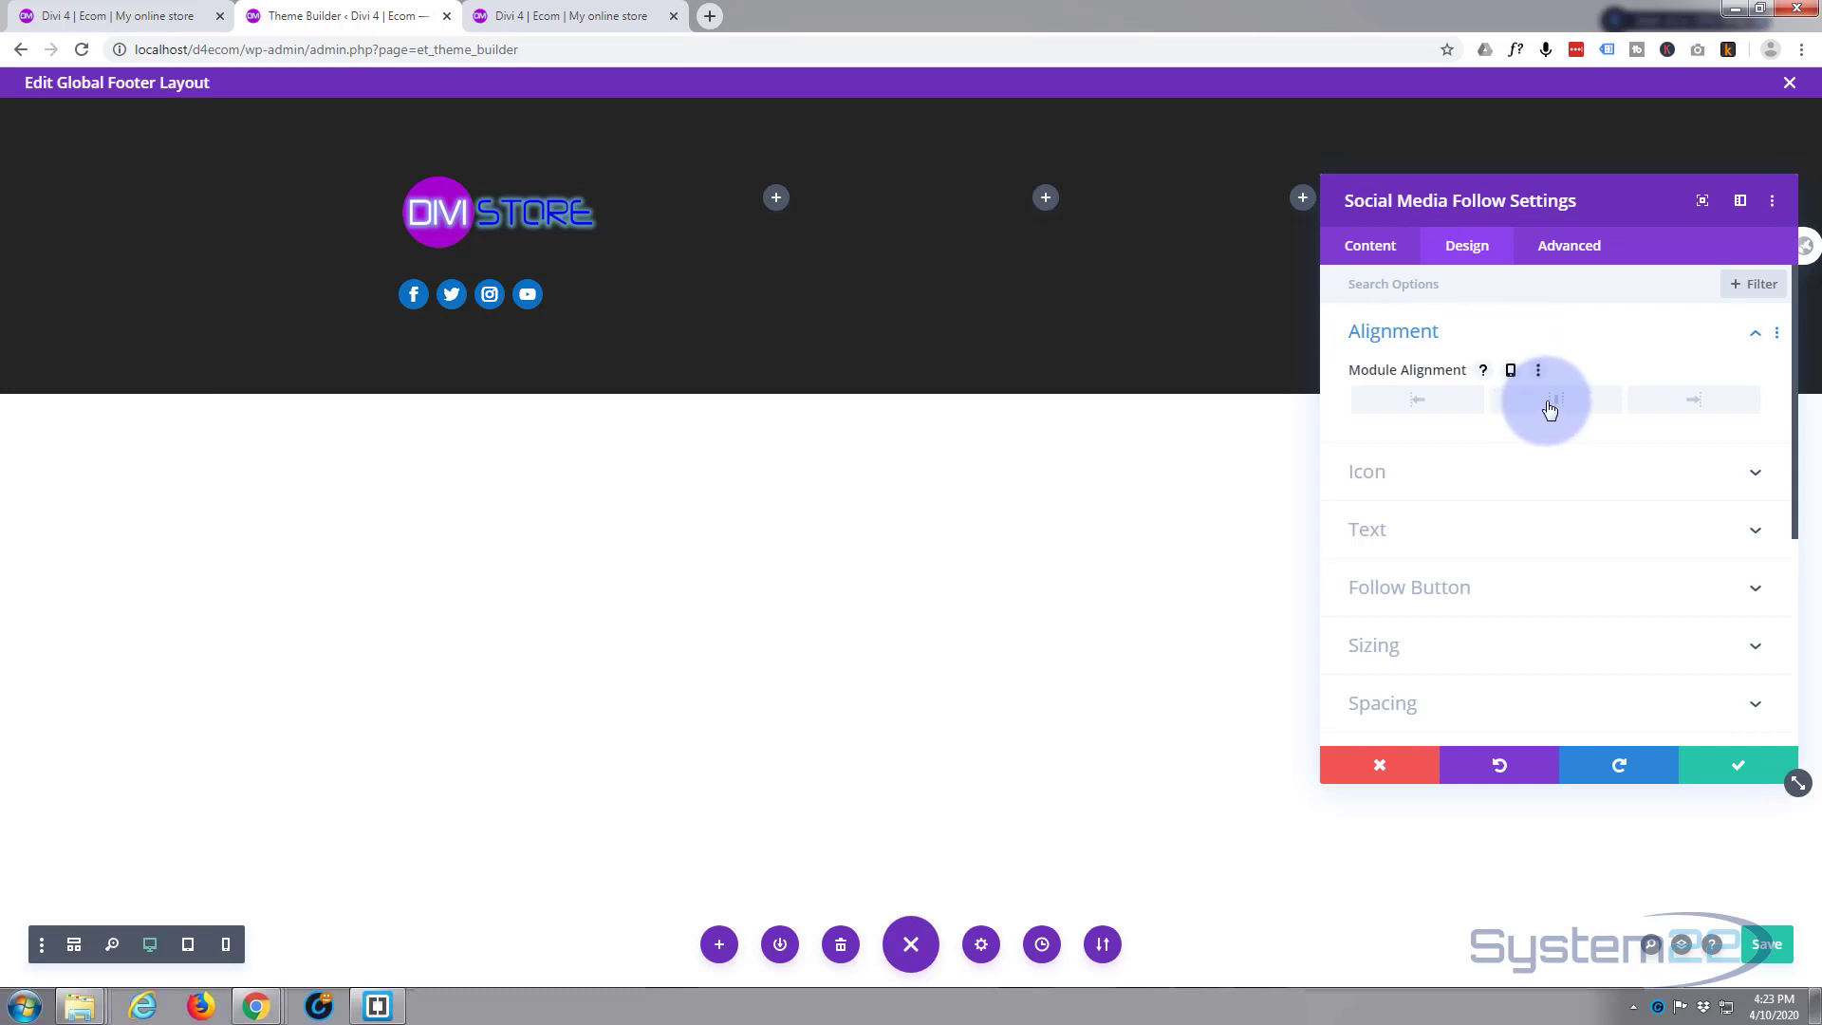
left_click(1738, 769)
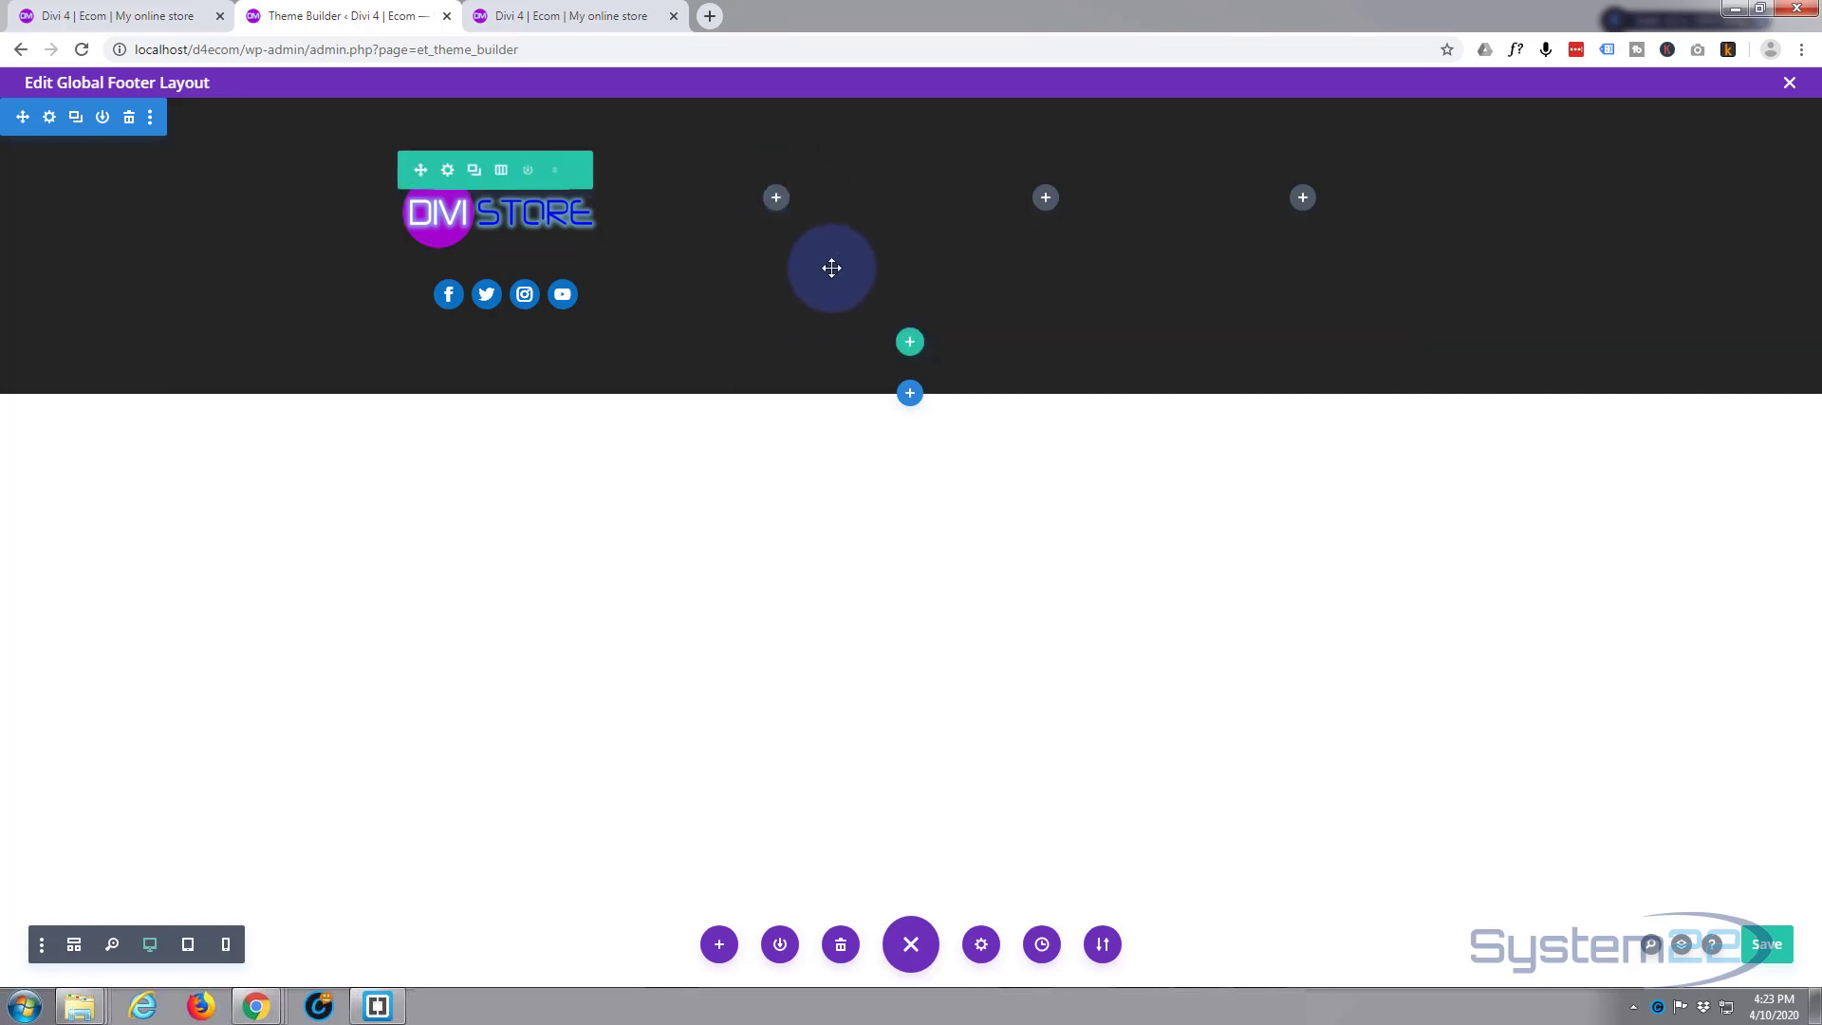
Centre-align the Divi Store logo image in the first column and save its settings
mouse_move(501, 226)
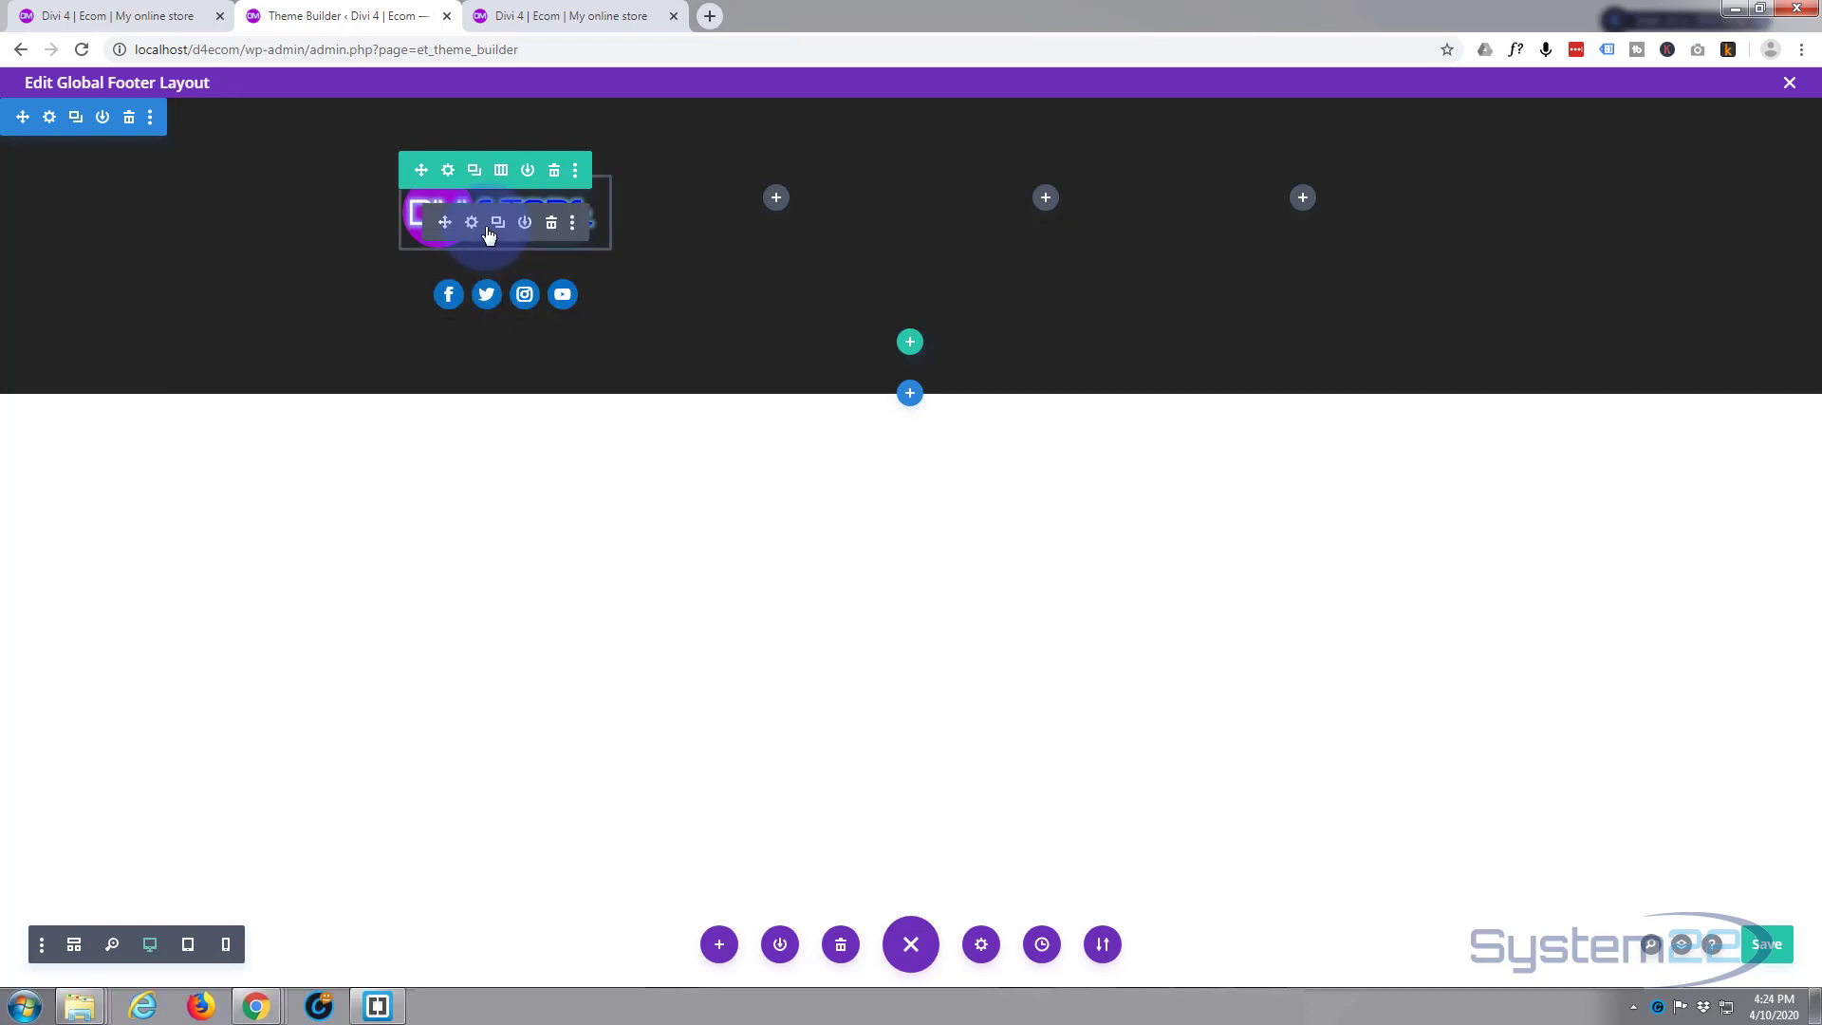
left_click(470, 226)
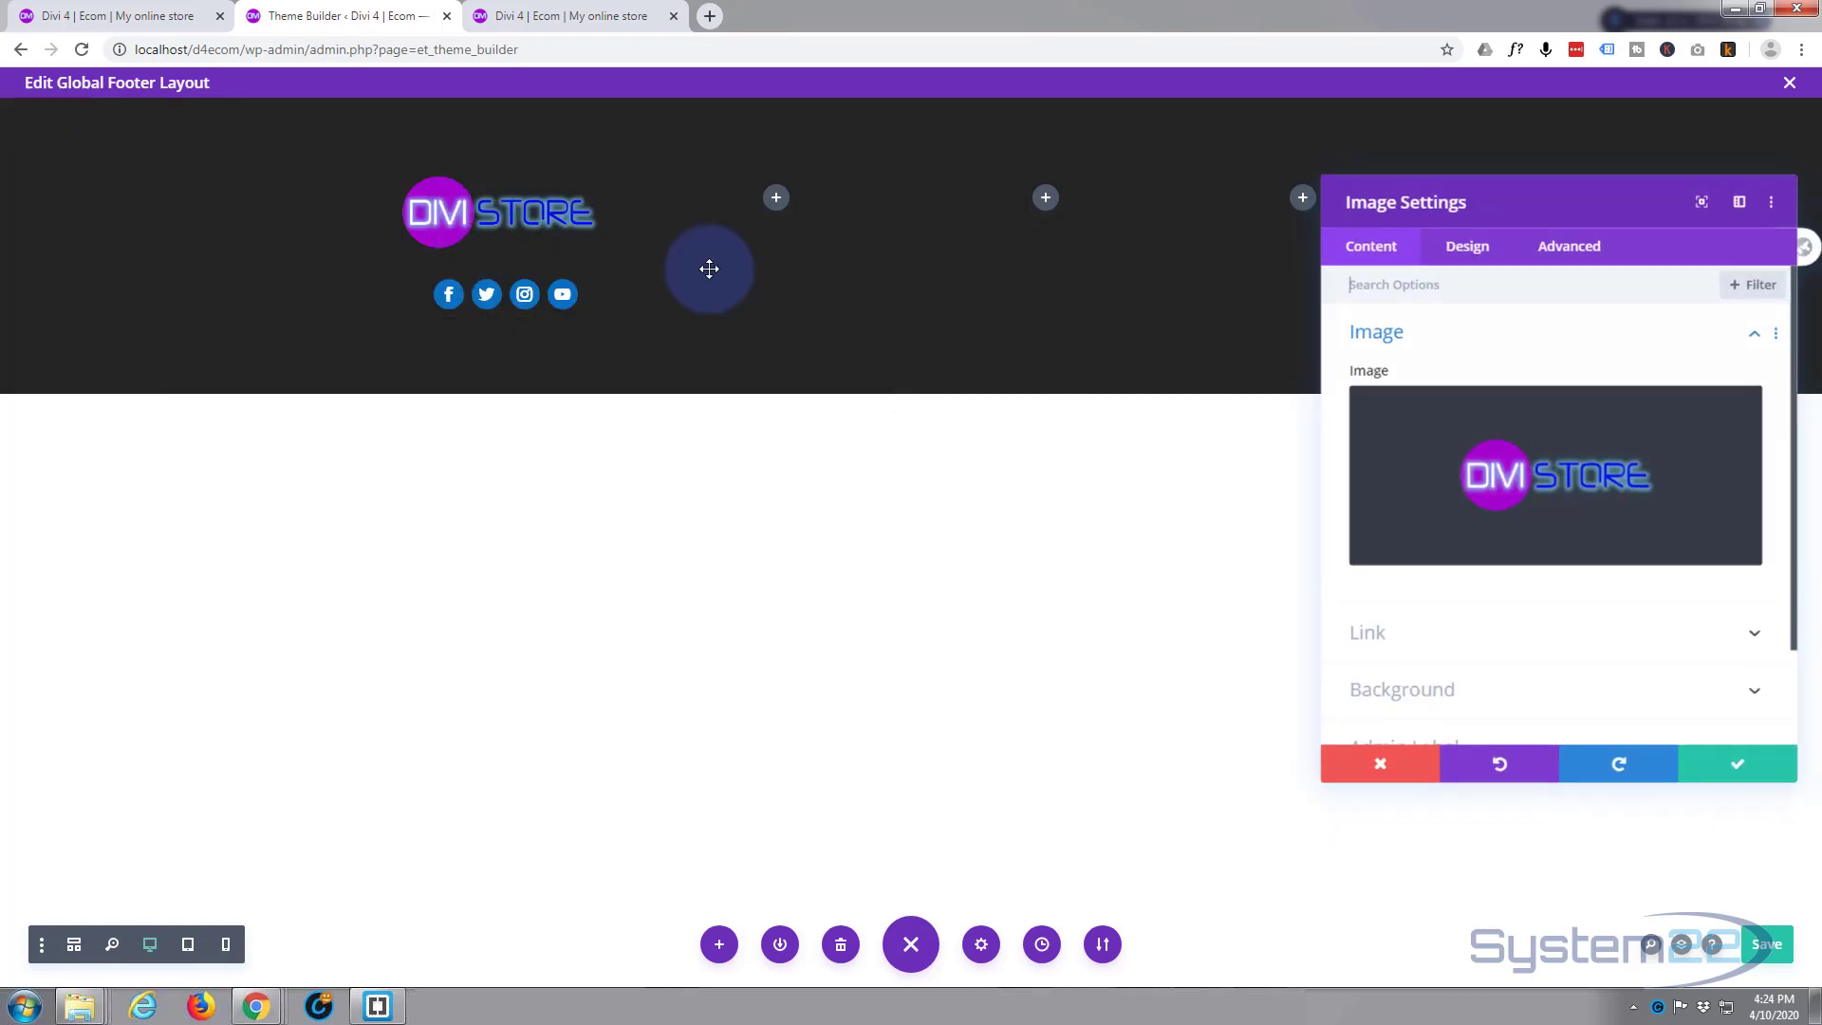
left_click(1467, 251)
left_click(1456, 334)
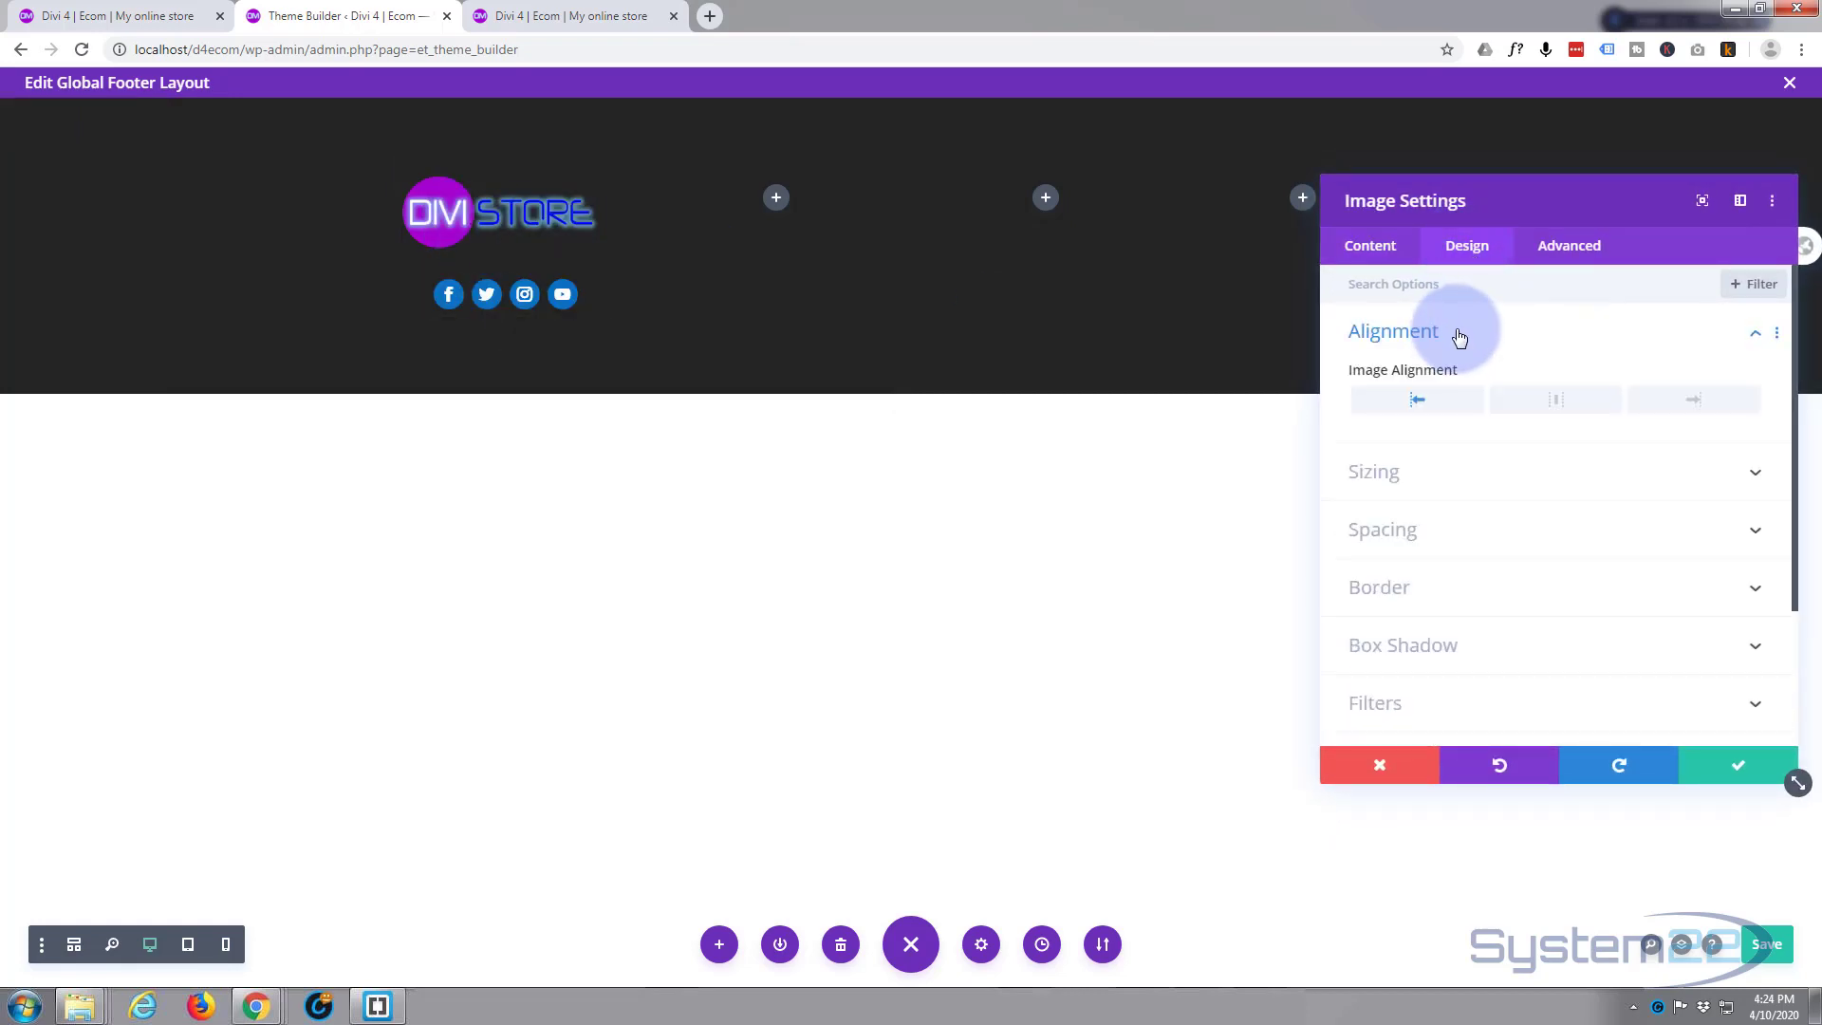
left_click(1560, 408)
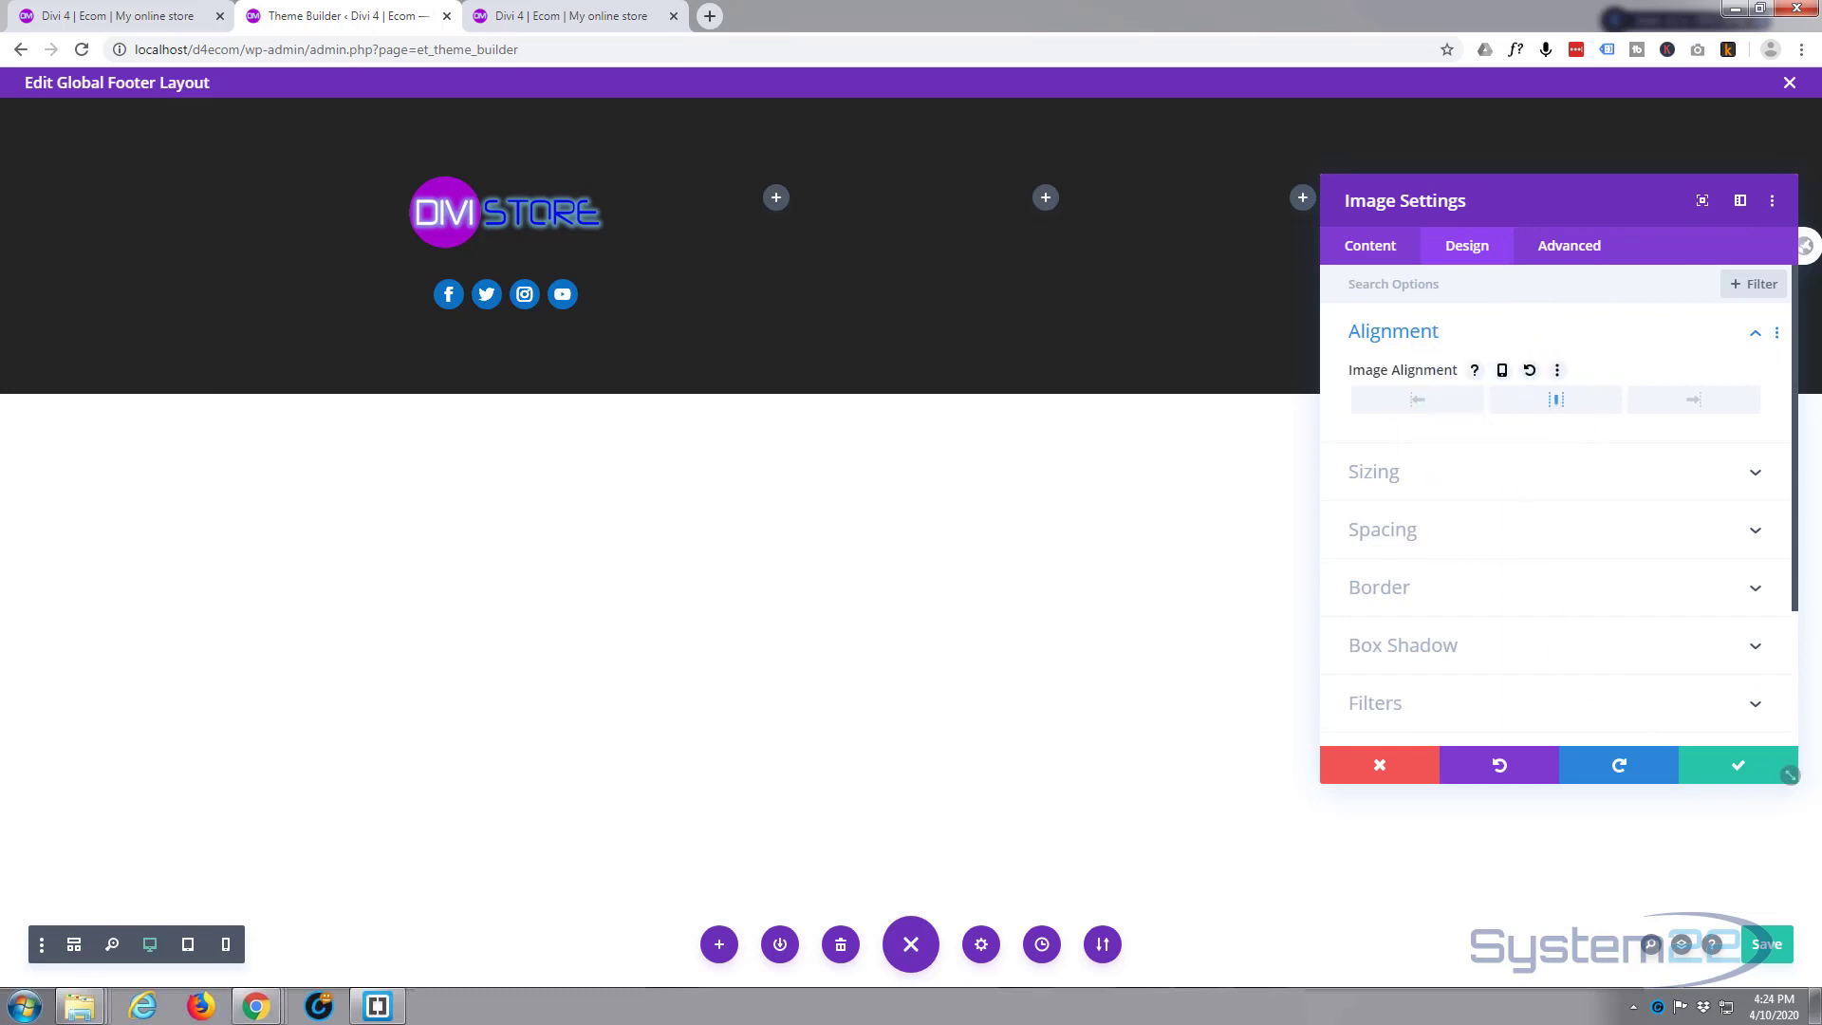
left_click(1755, 767)
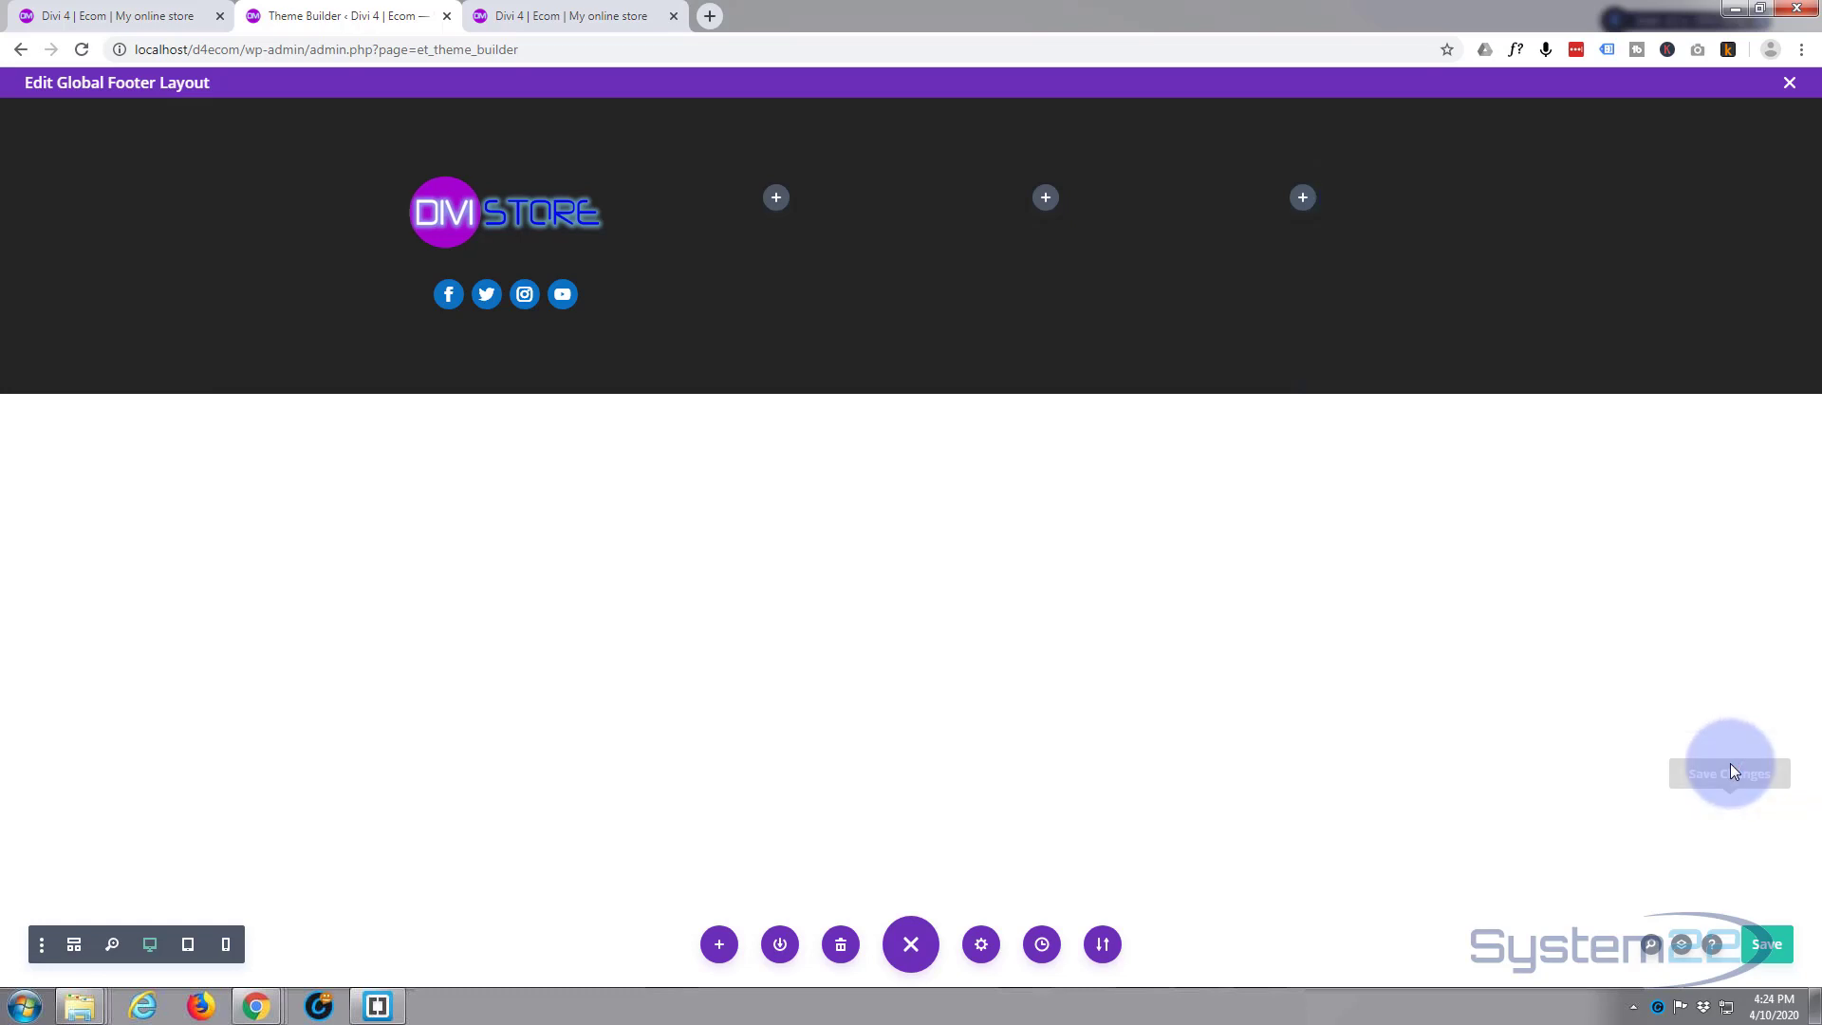
Insert a Text module in the second footer column and replace its placeholder body with "Computers"
left_click(774, 206)
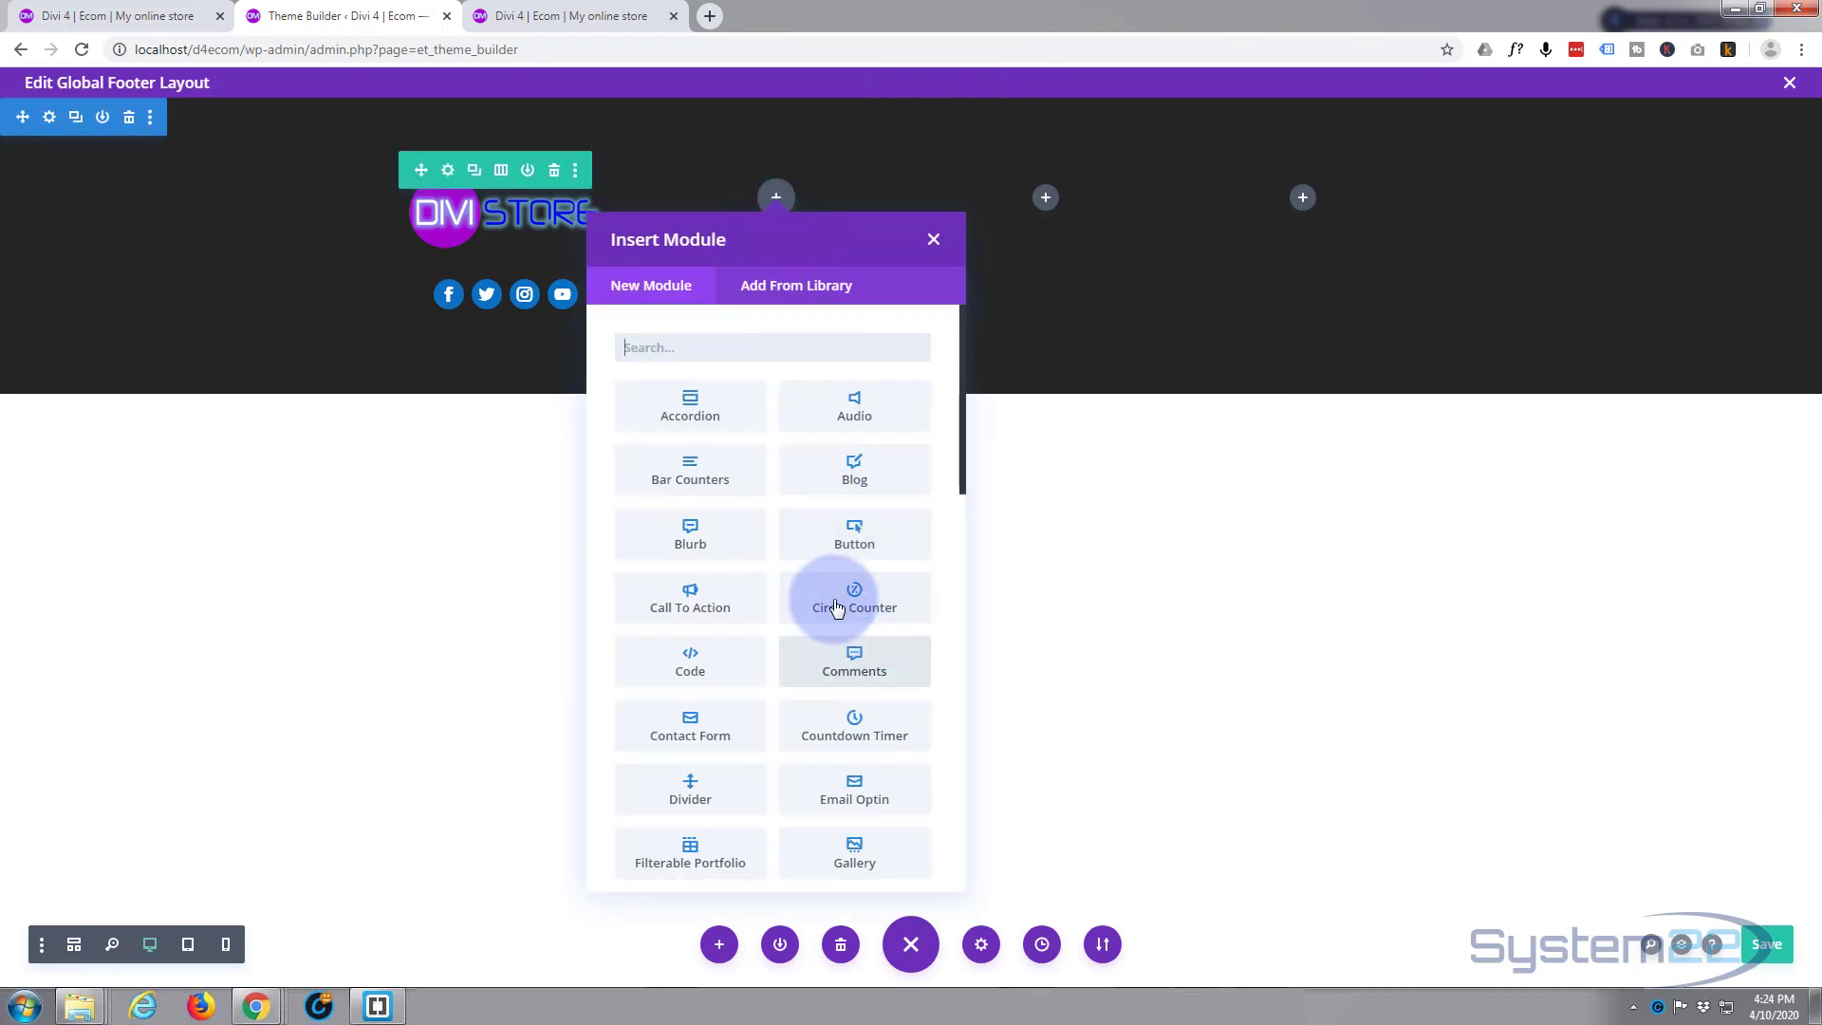
scroll(835, 605, "down", 6)
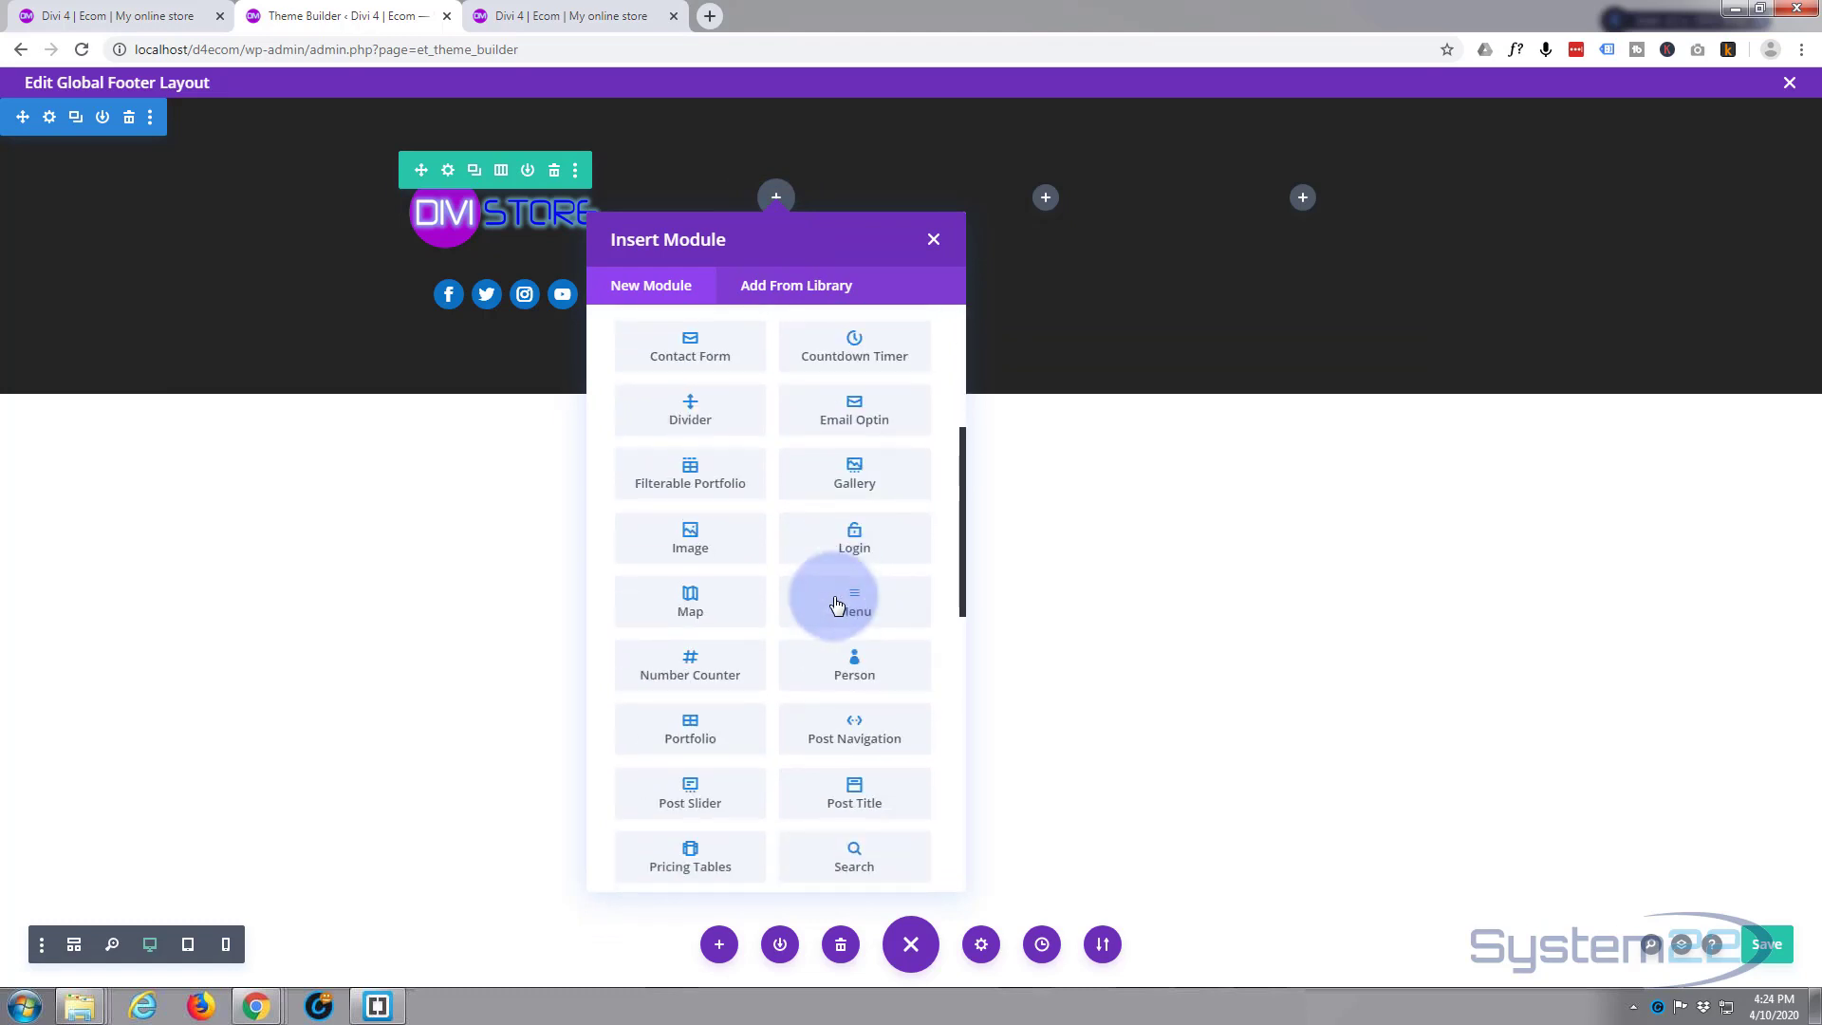
scroll(835, 606, "down", 3)
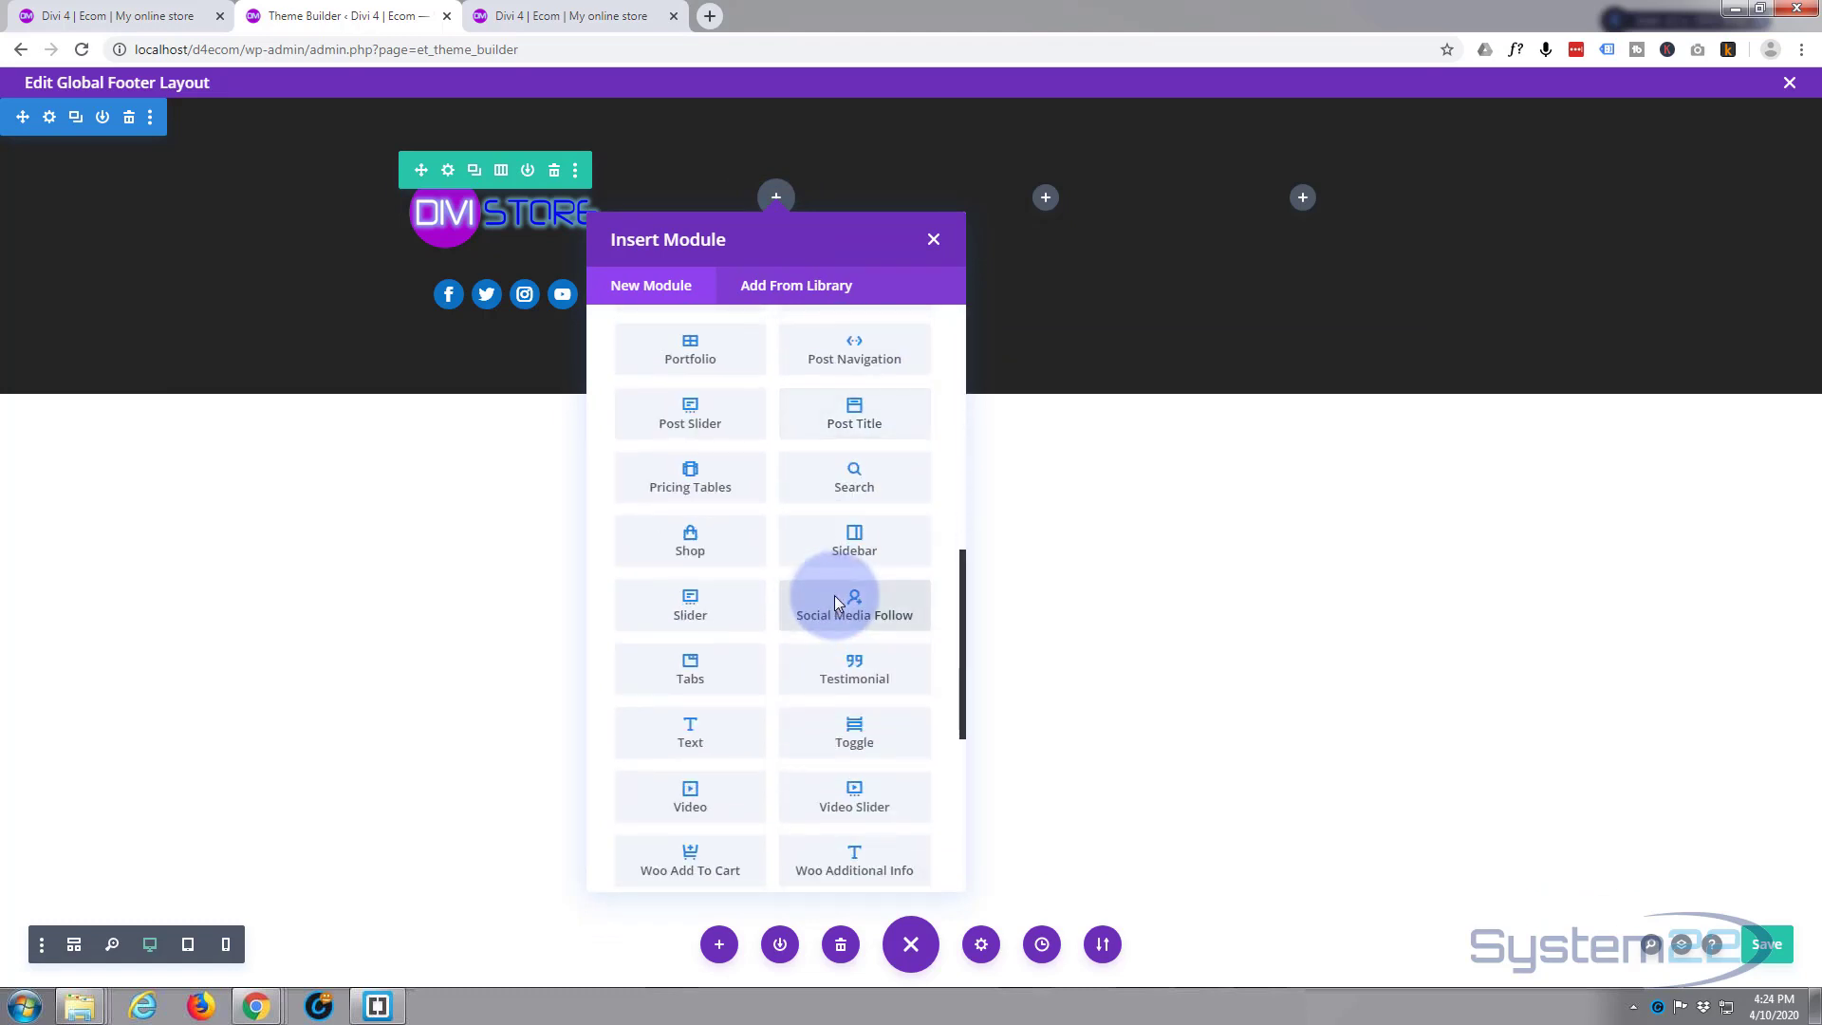
scroll(789, 611, "down", 2)
left_click(719, 642)
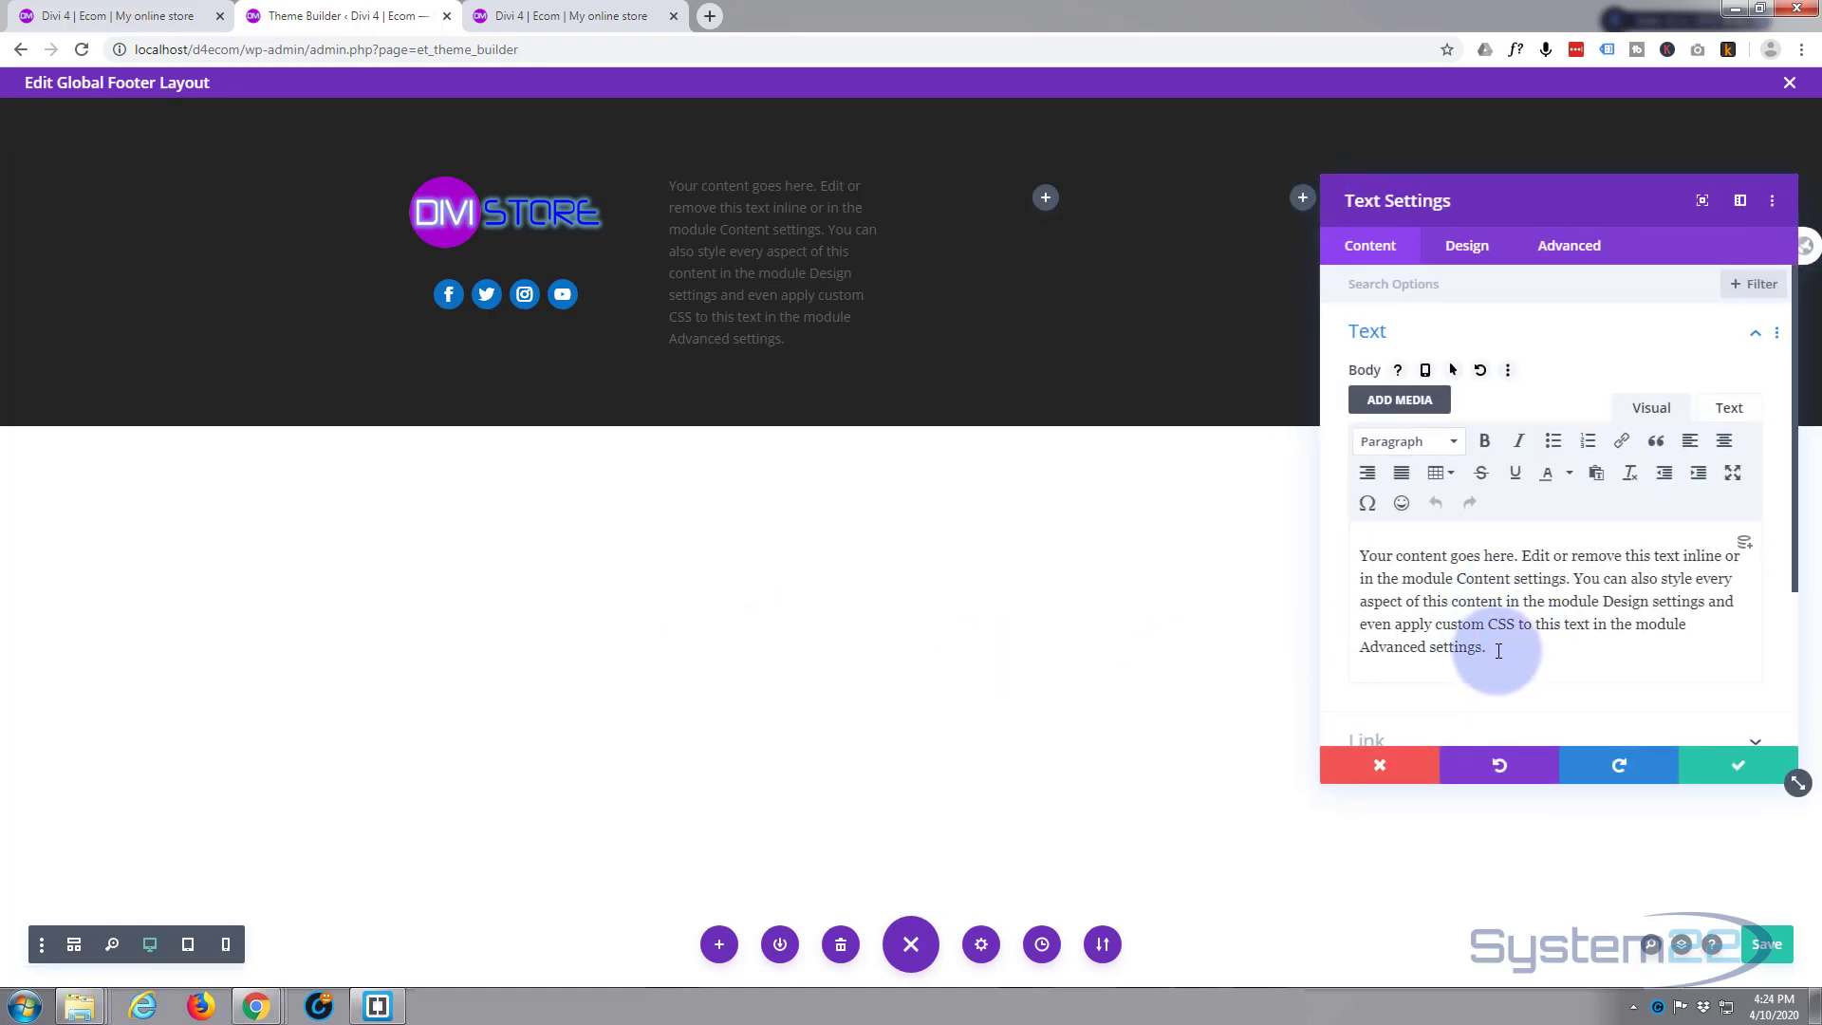
left_click_drag(1491, 647, 1345, 517)
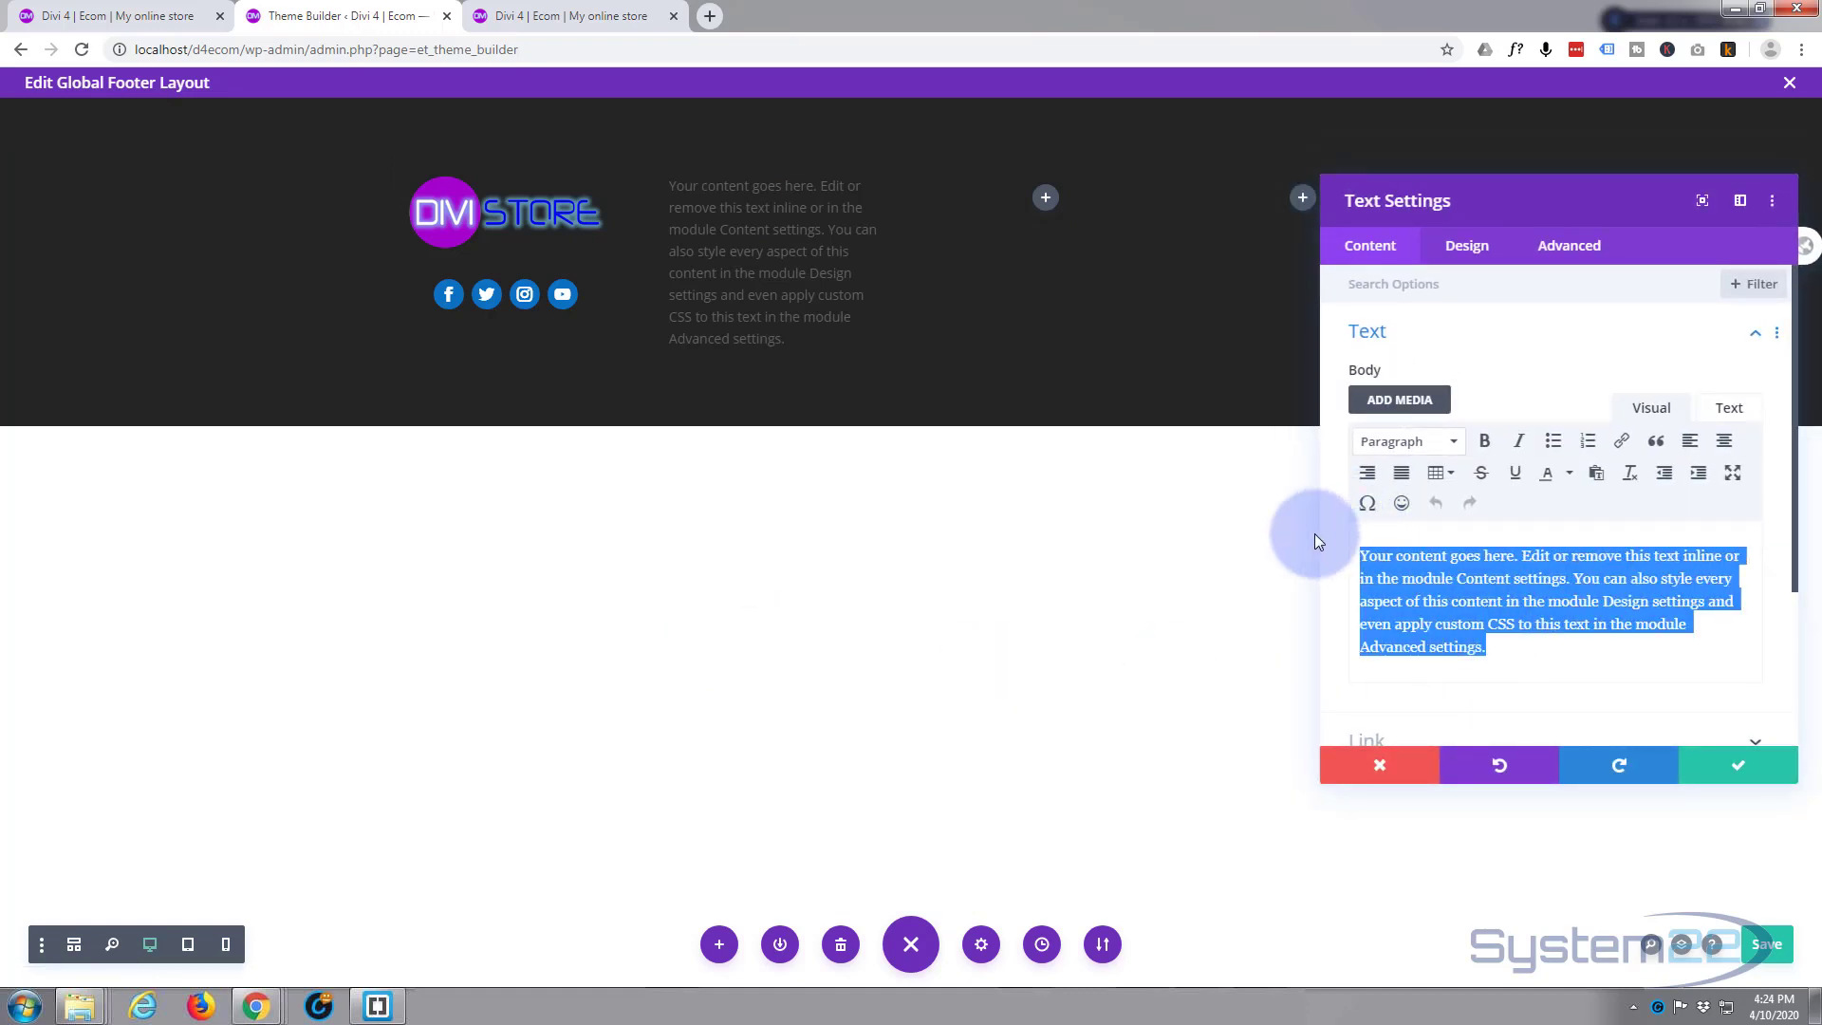
type("Computers")
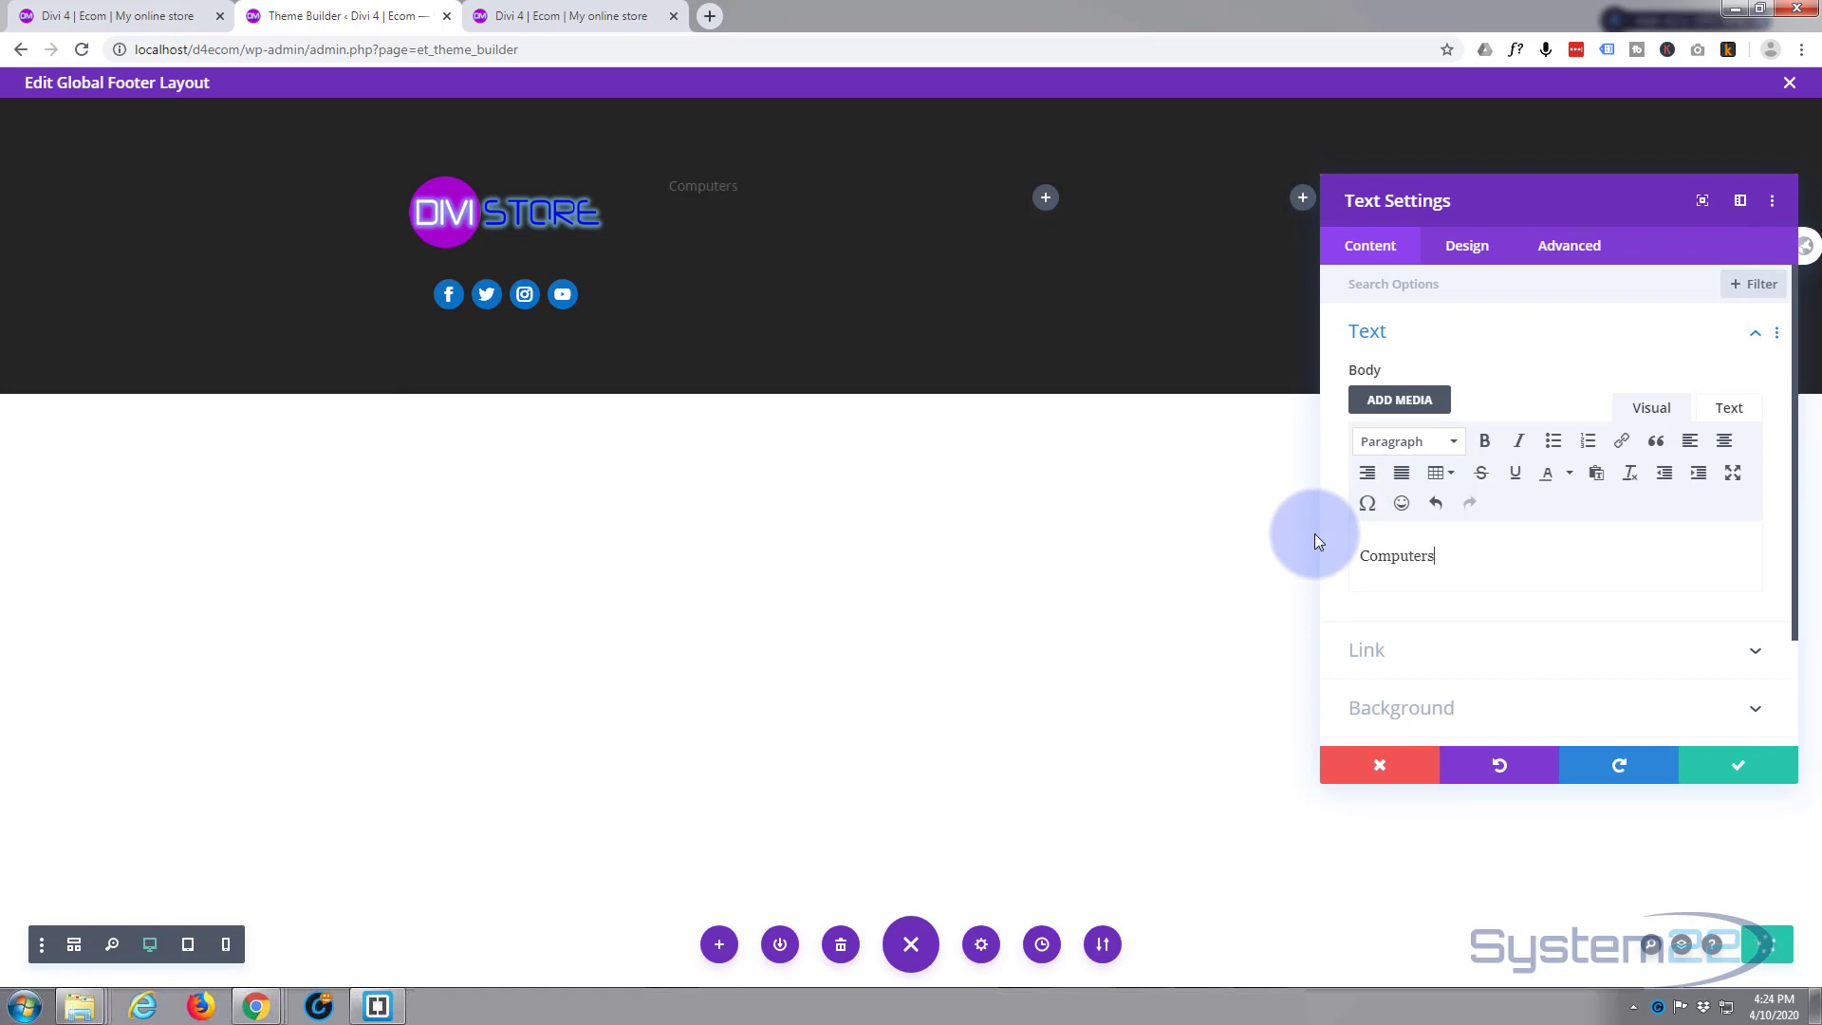
Set the font style of the "Computers" text to small caps in the module's text design settings
left_click(1484, 254)
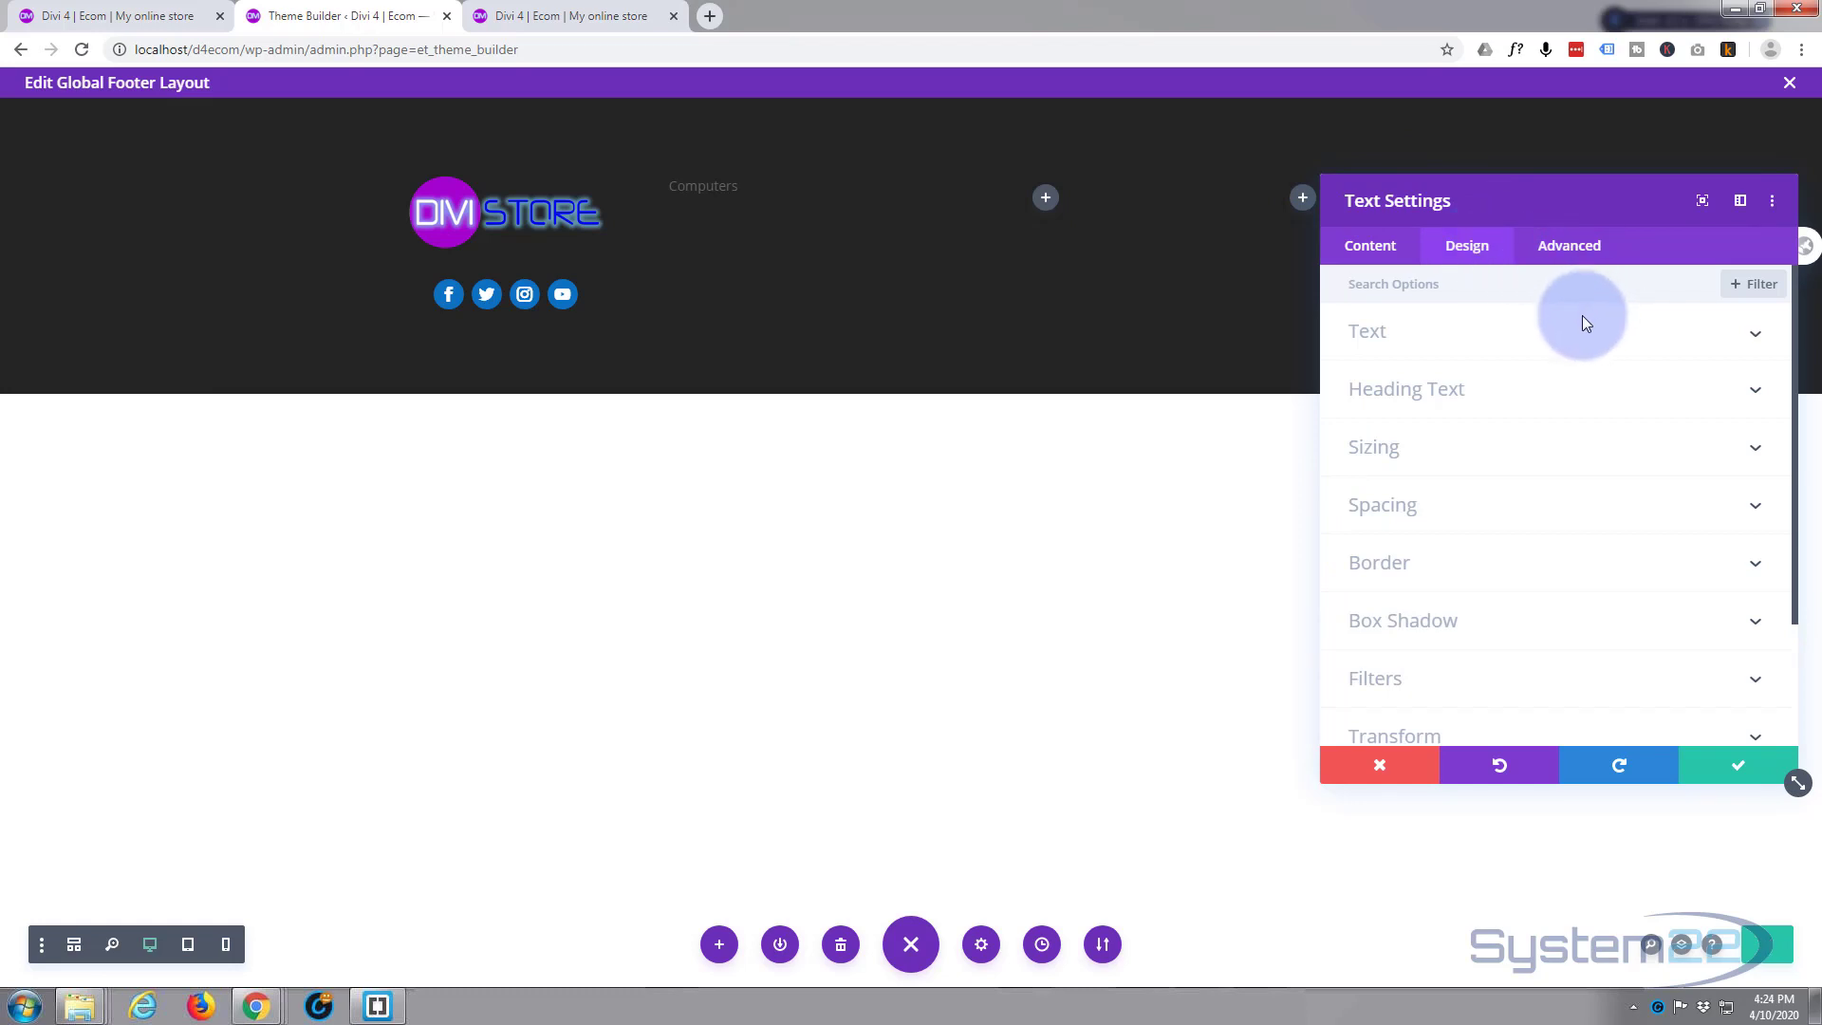
left_click(1681, 348)
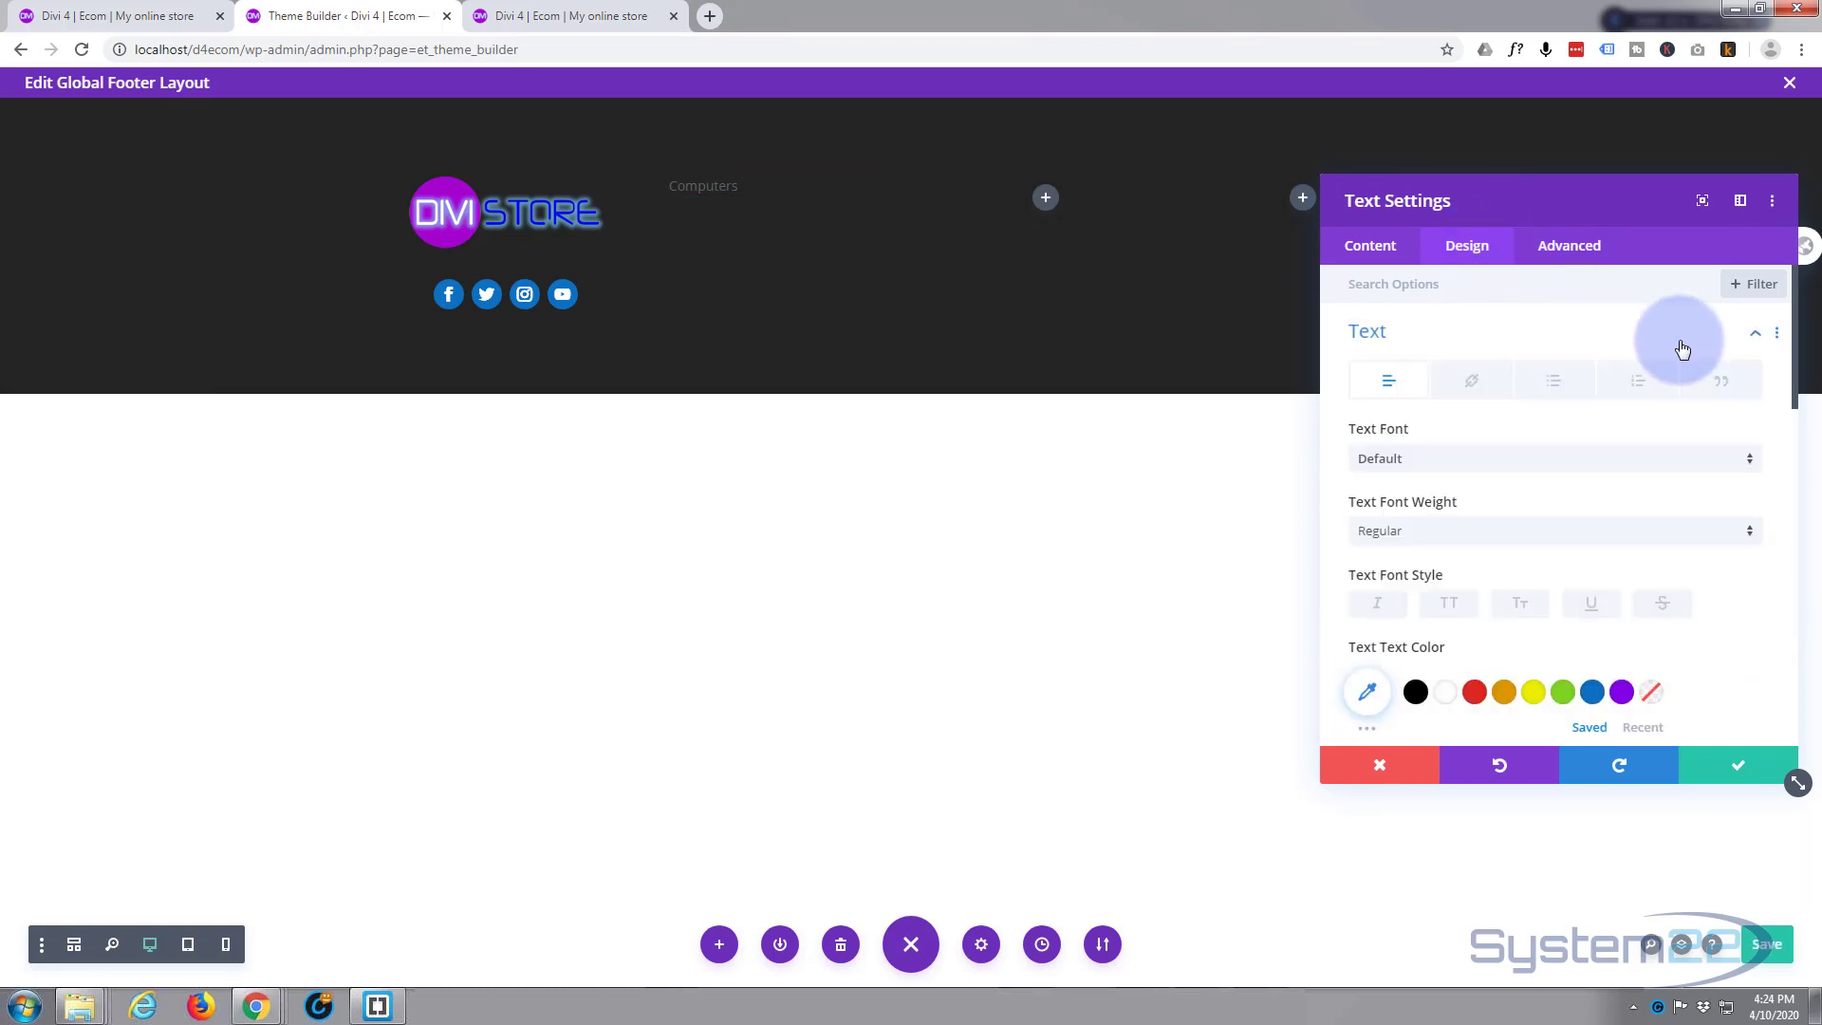
scroll(1646, 351, "down", 2)
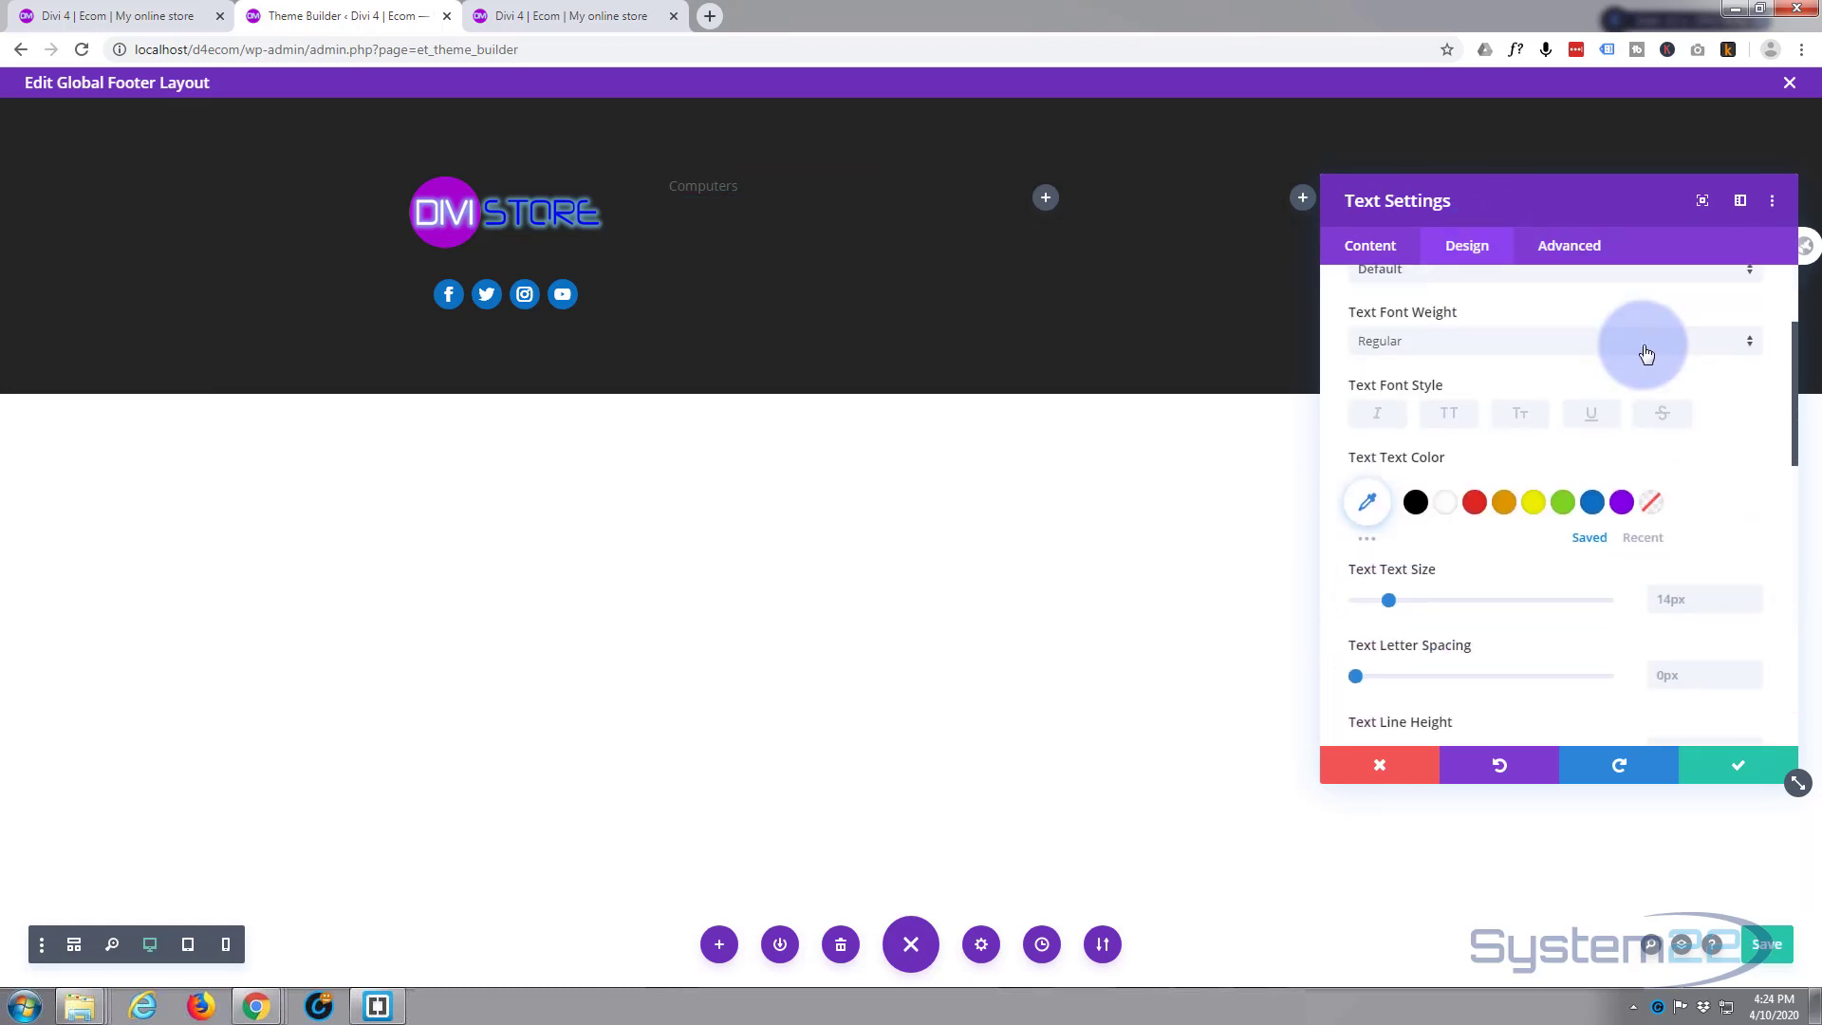
scroll(1646, 354, "up", 1)
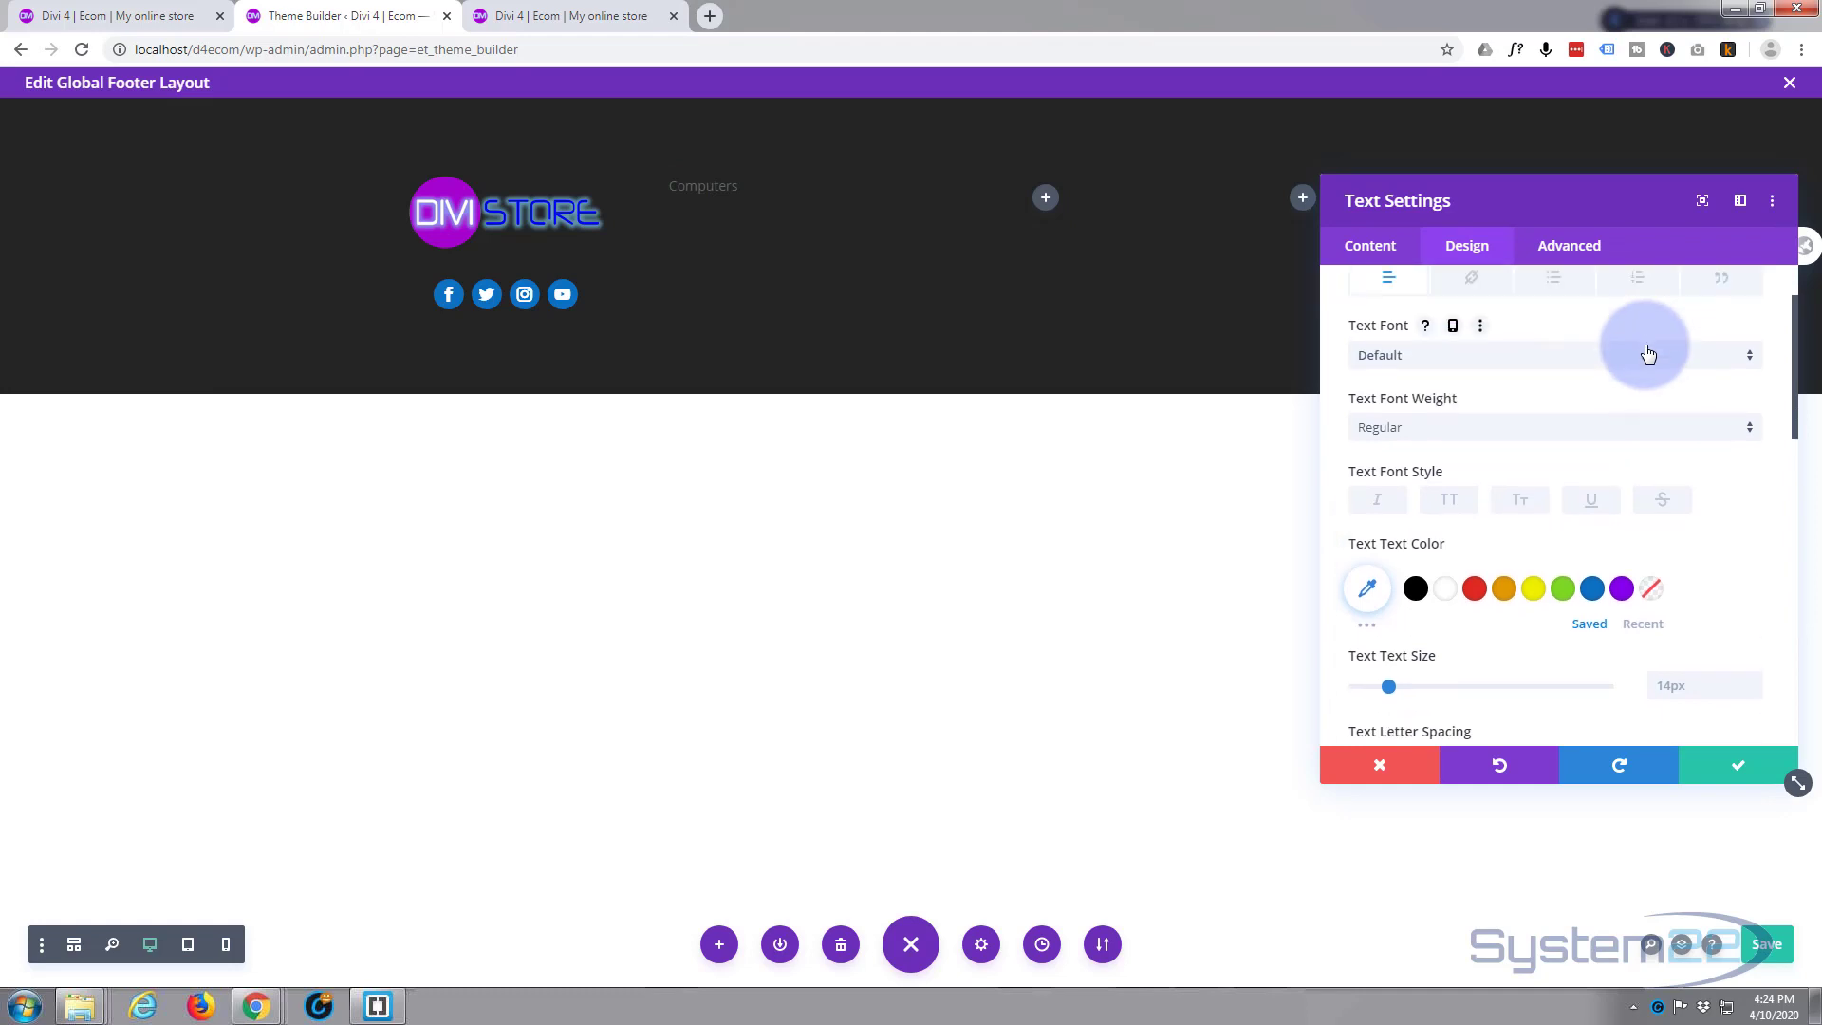
left_click(1525, 512)
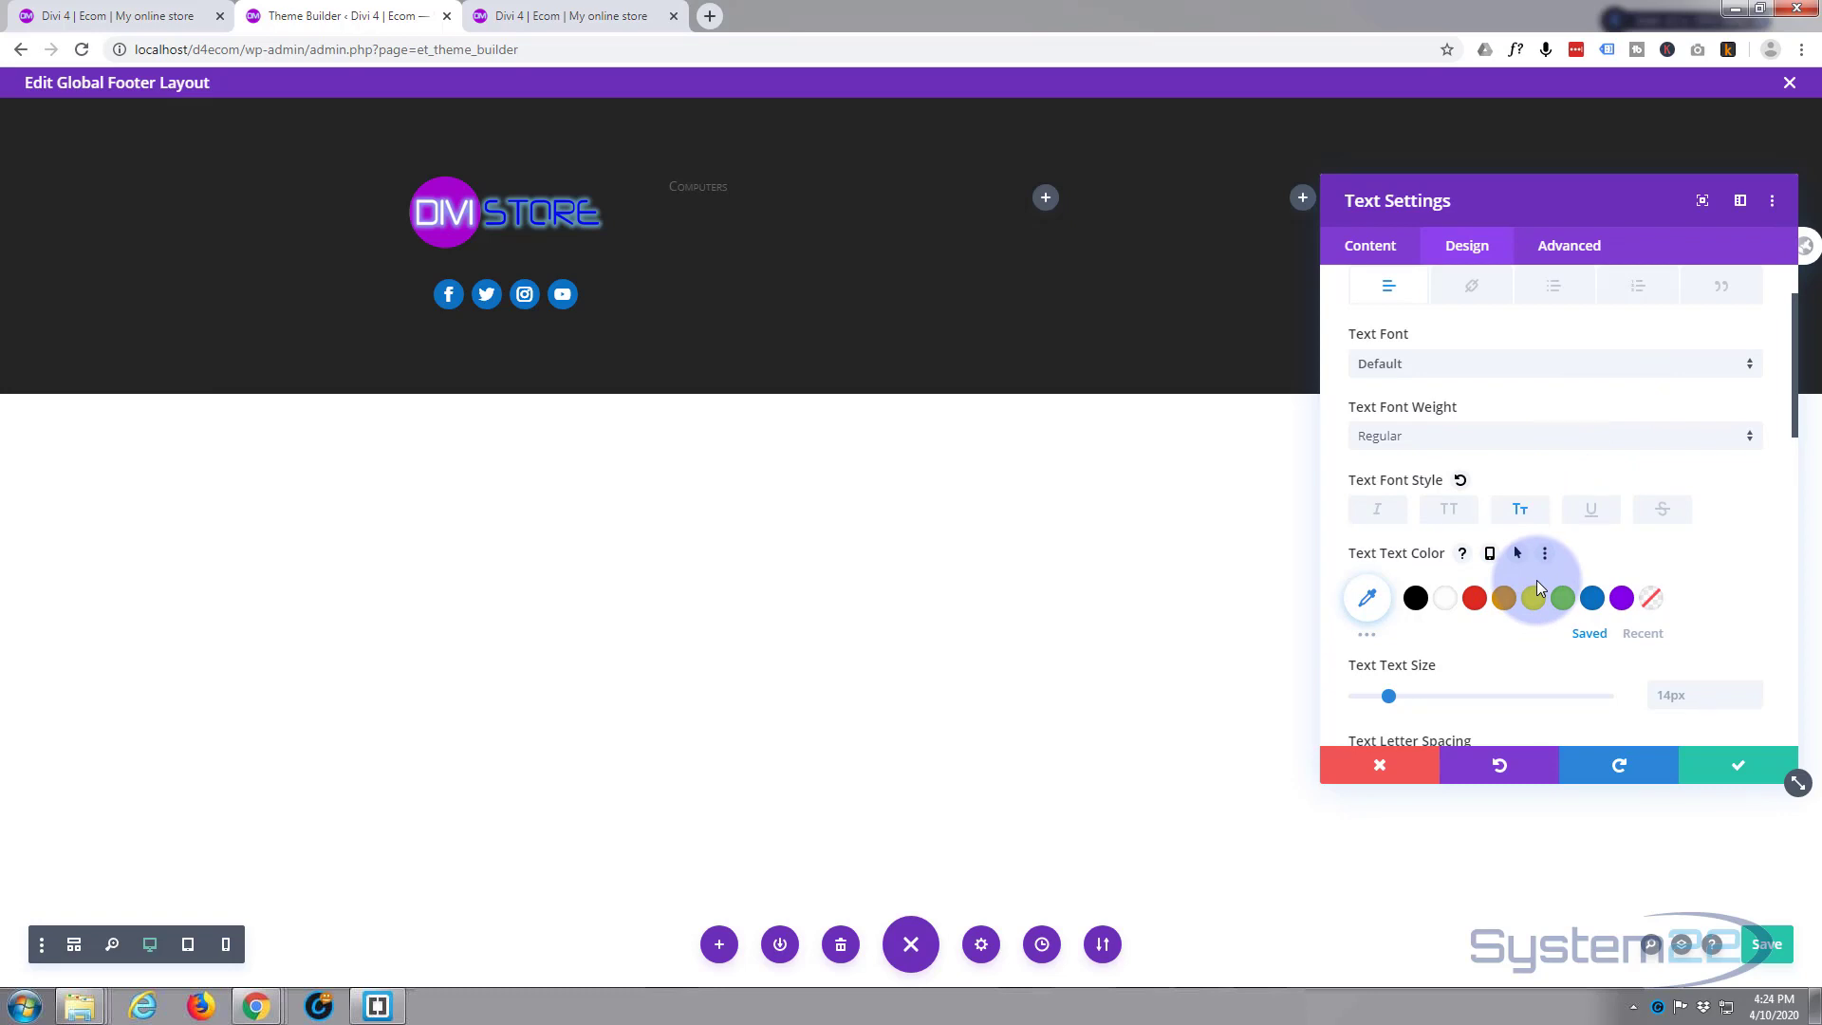
Set the text colour of the "Computers" heading to bright blue #10b2e8
left_click(1596, 597)
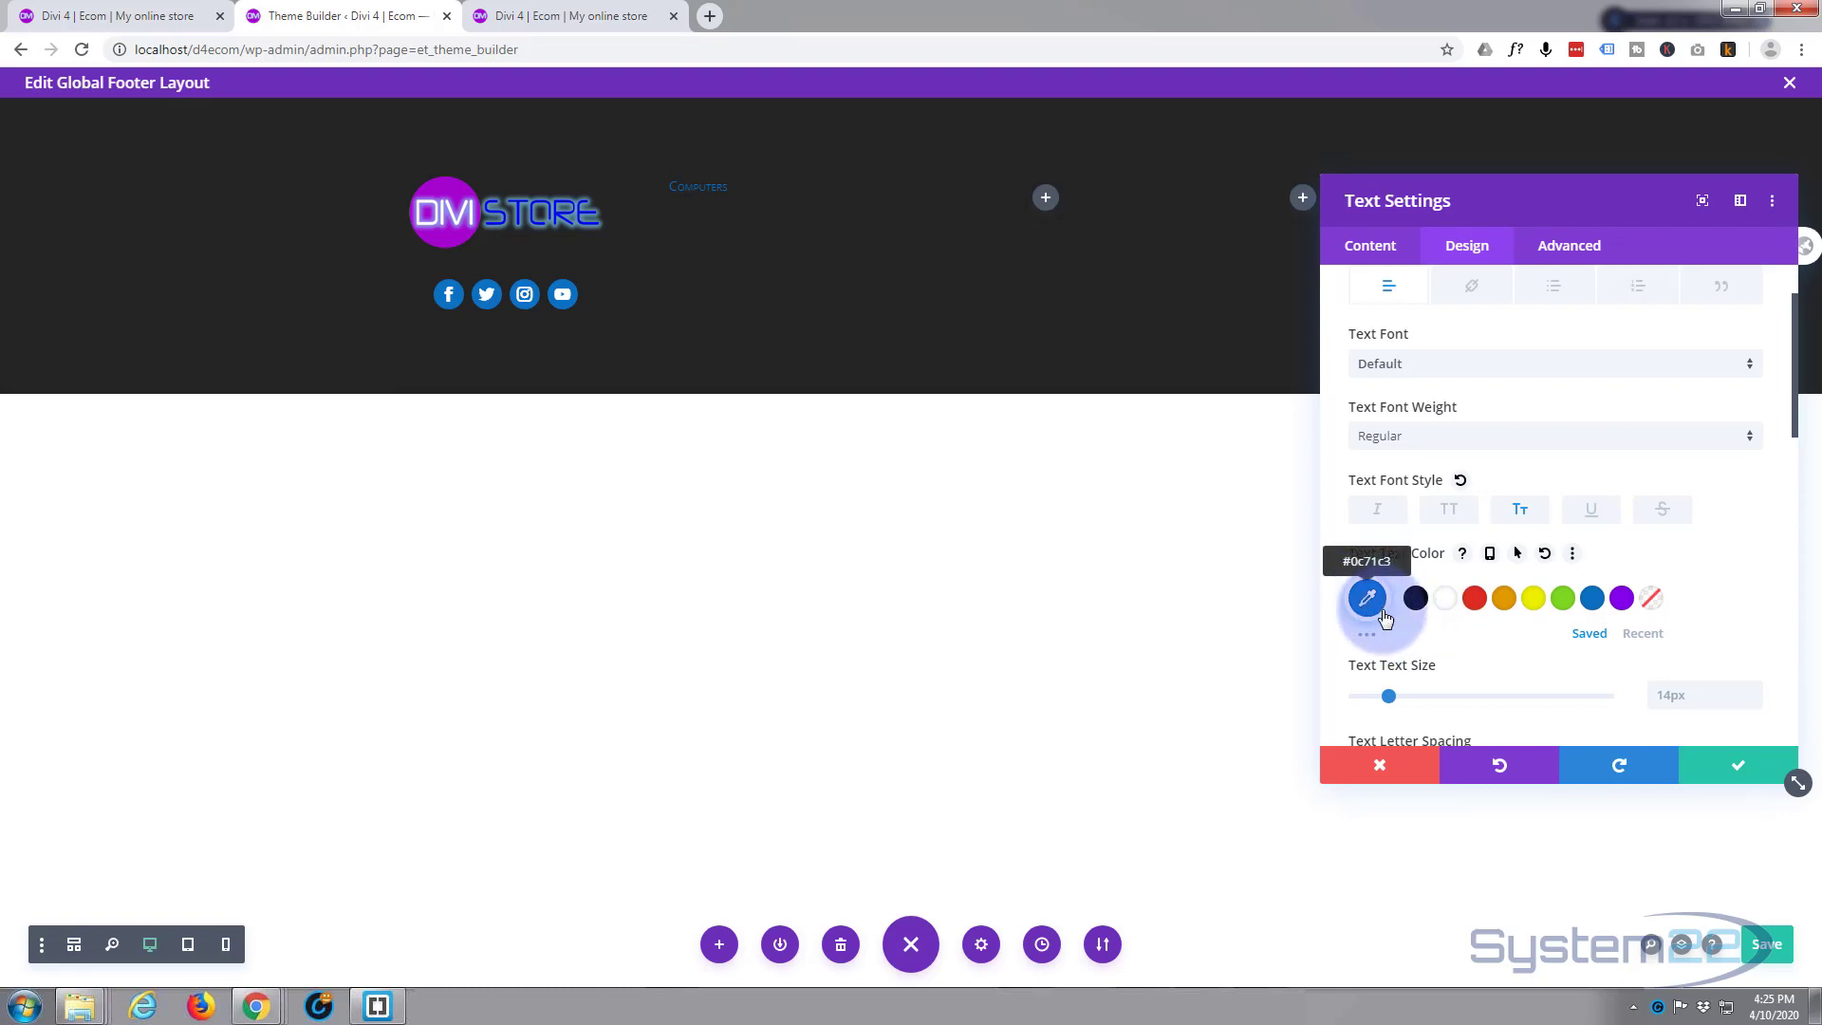
left_click(1368, 638)
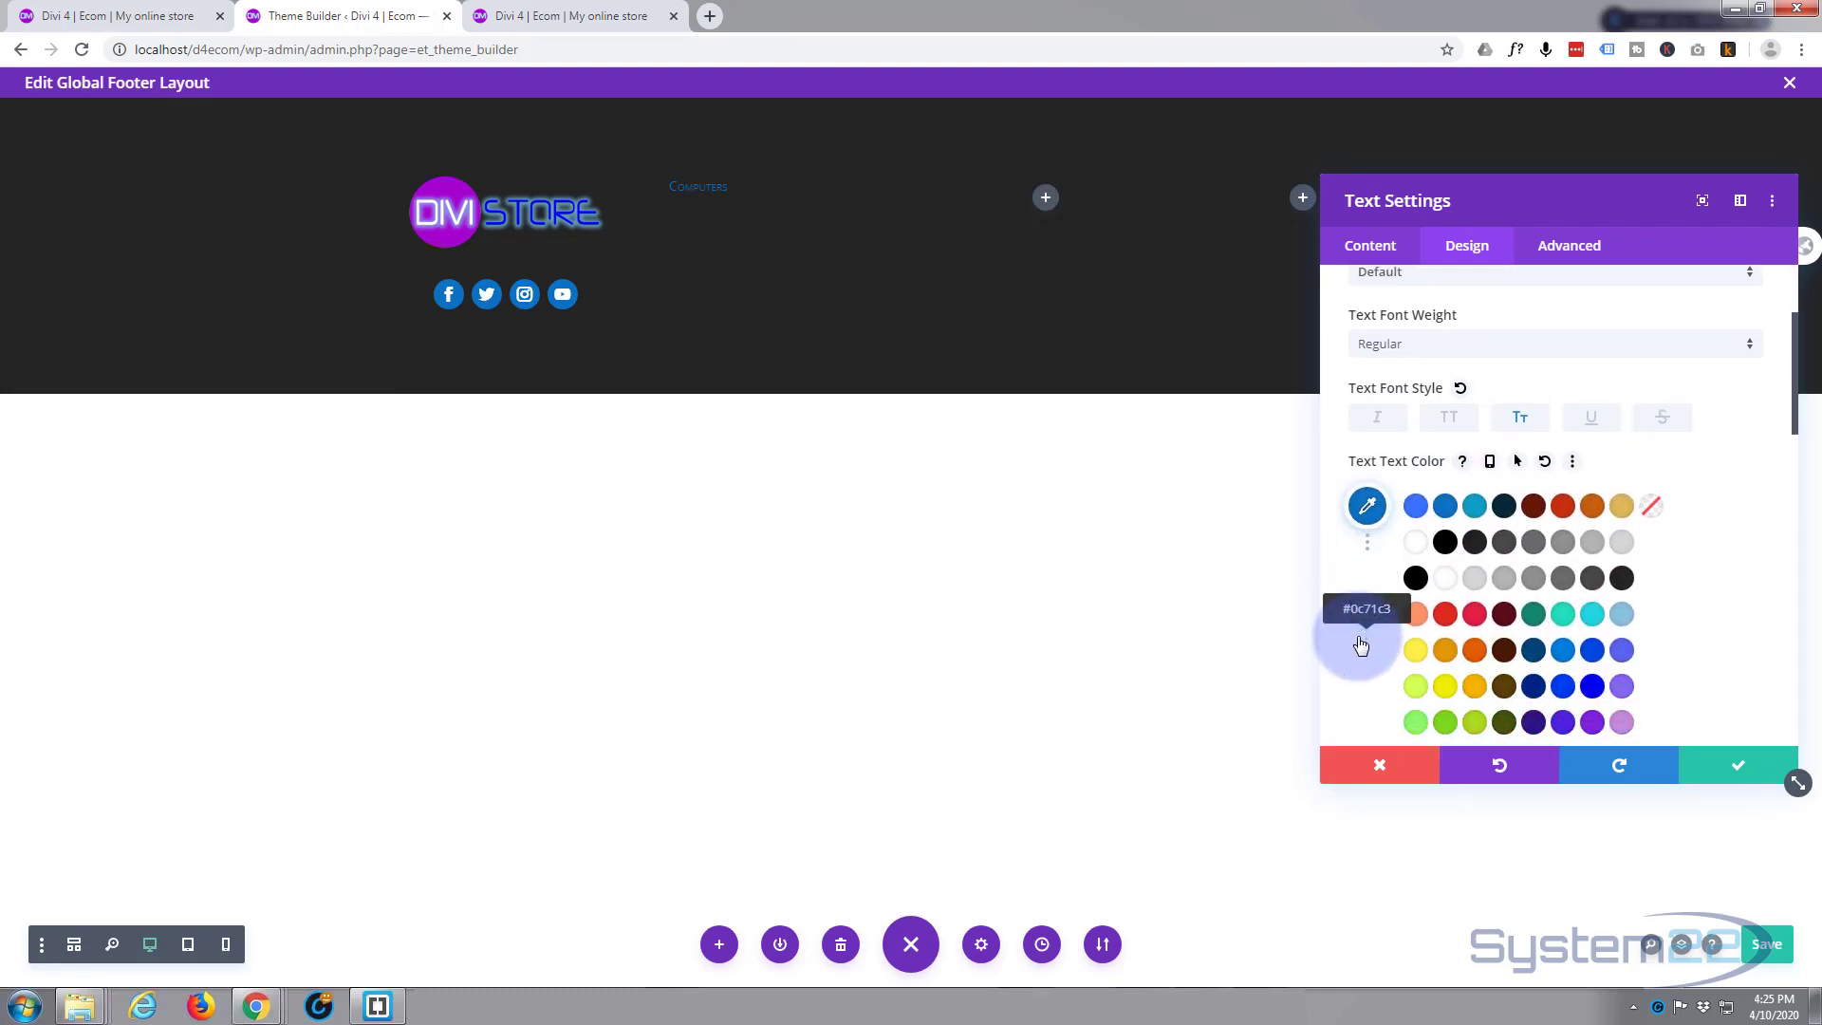
scroll(1362, 641, "down", 1)
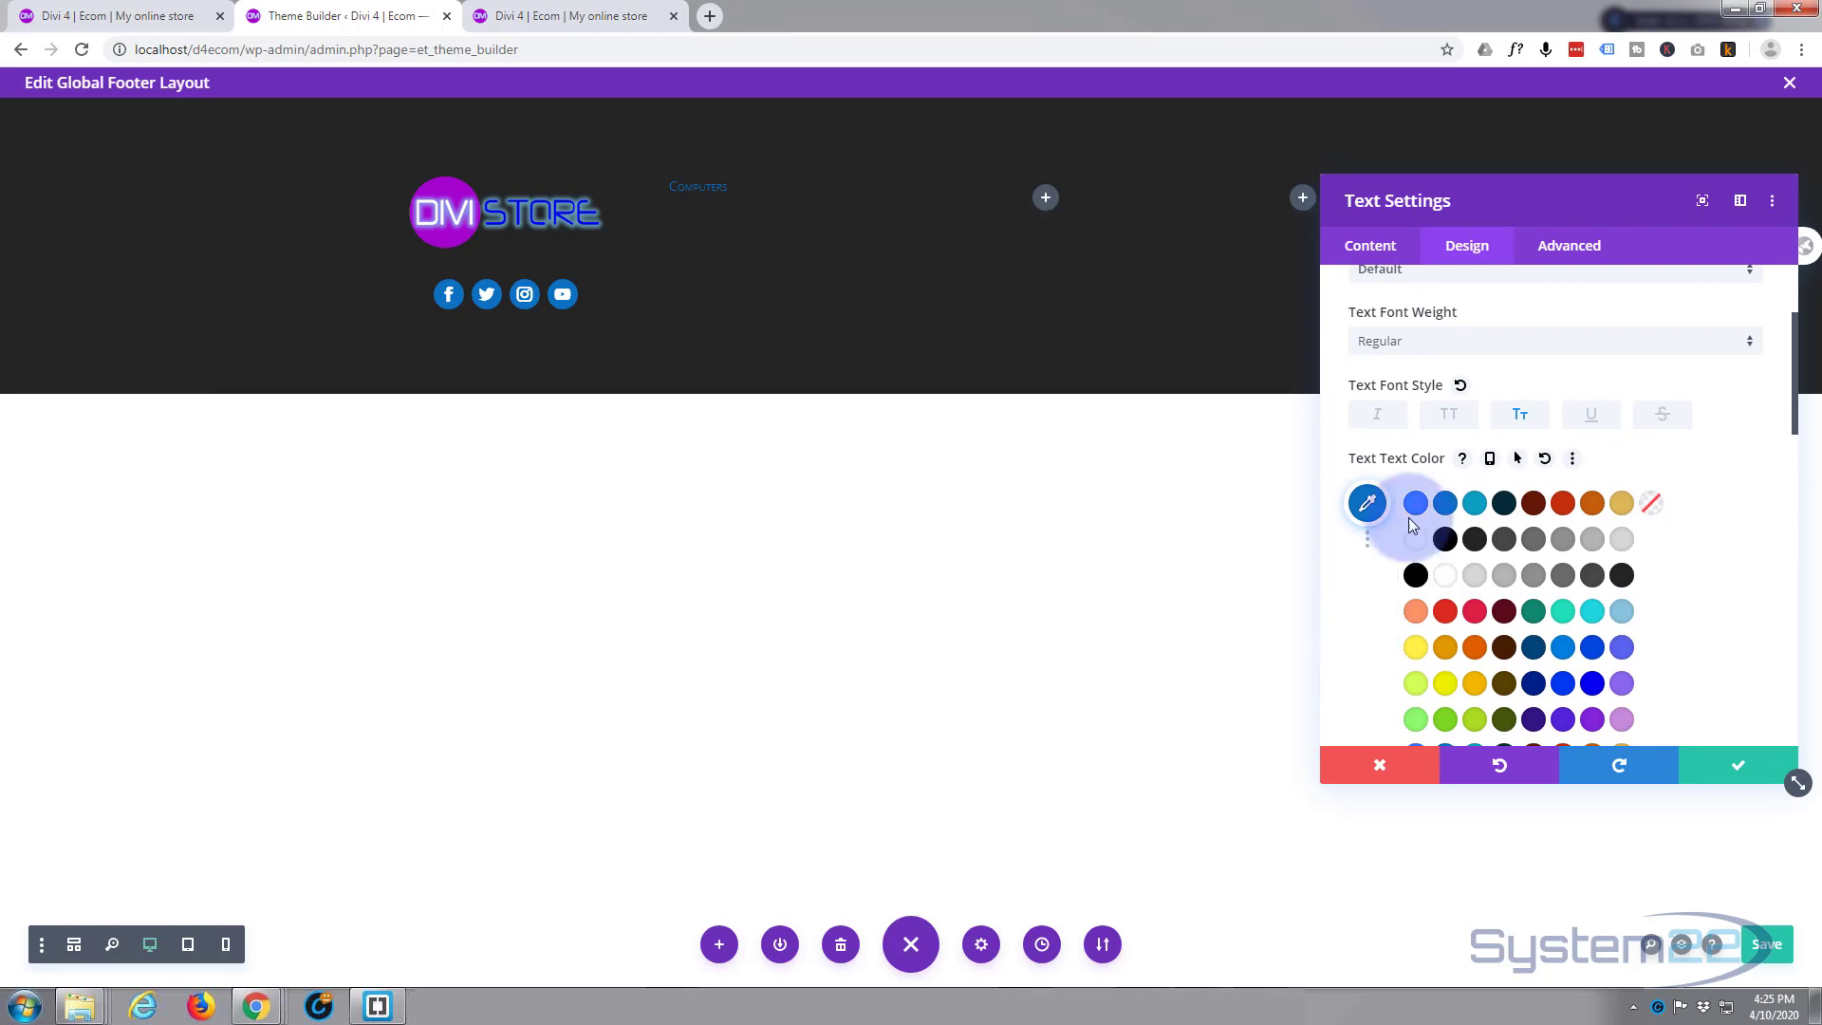
left_click(1475, 504)
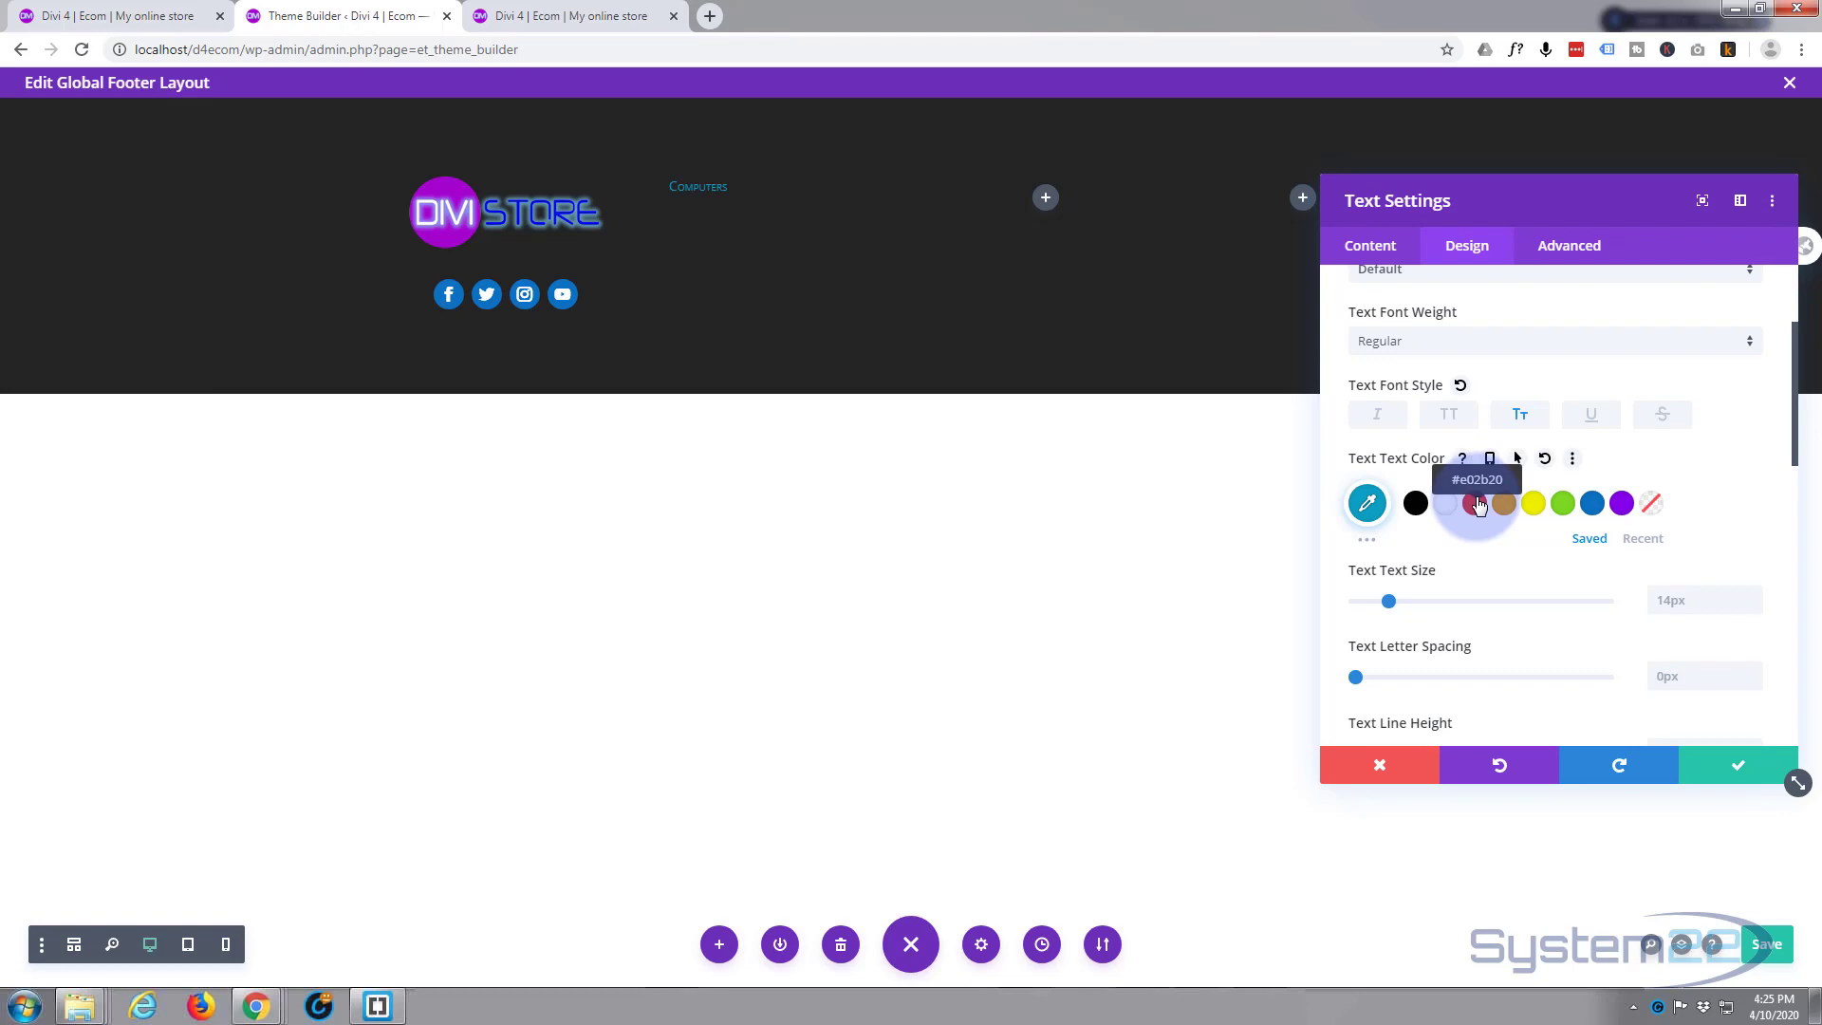
left_click(1367, 501)
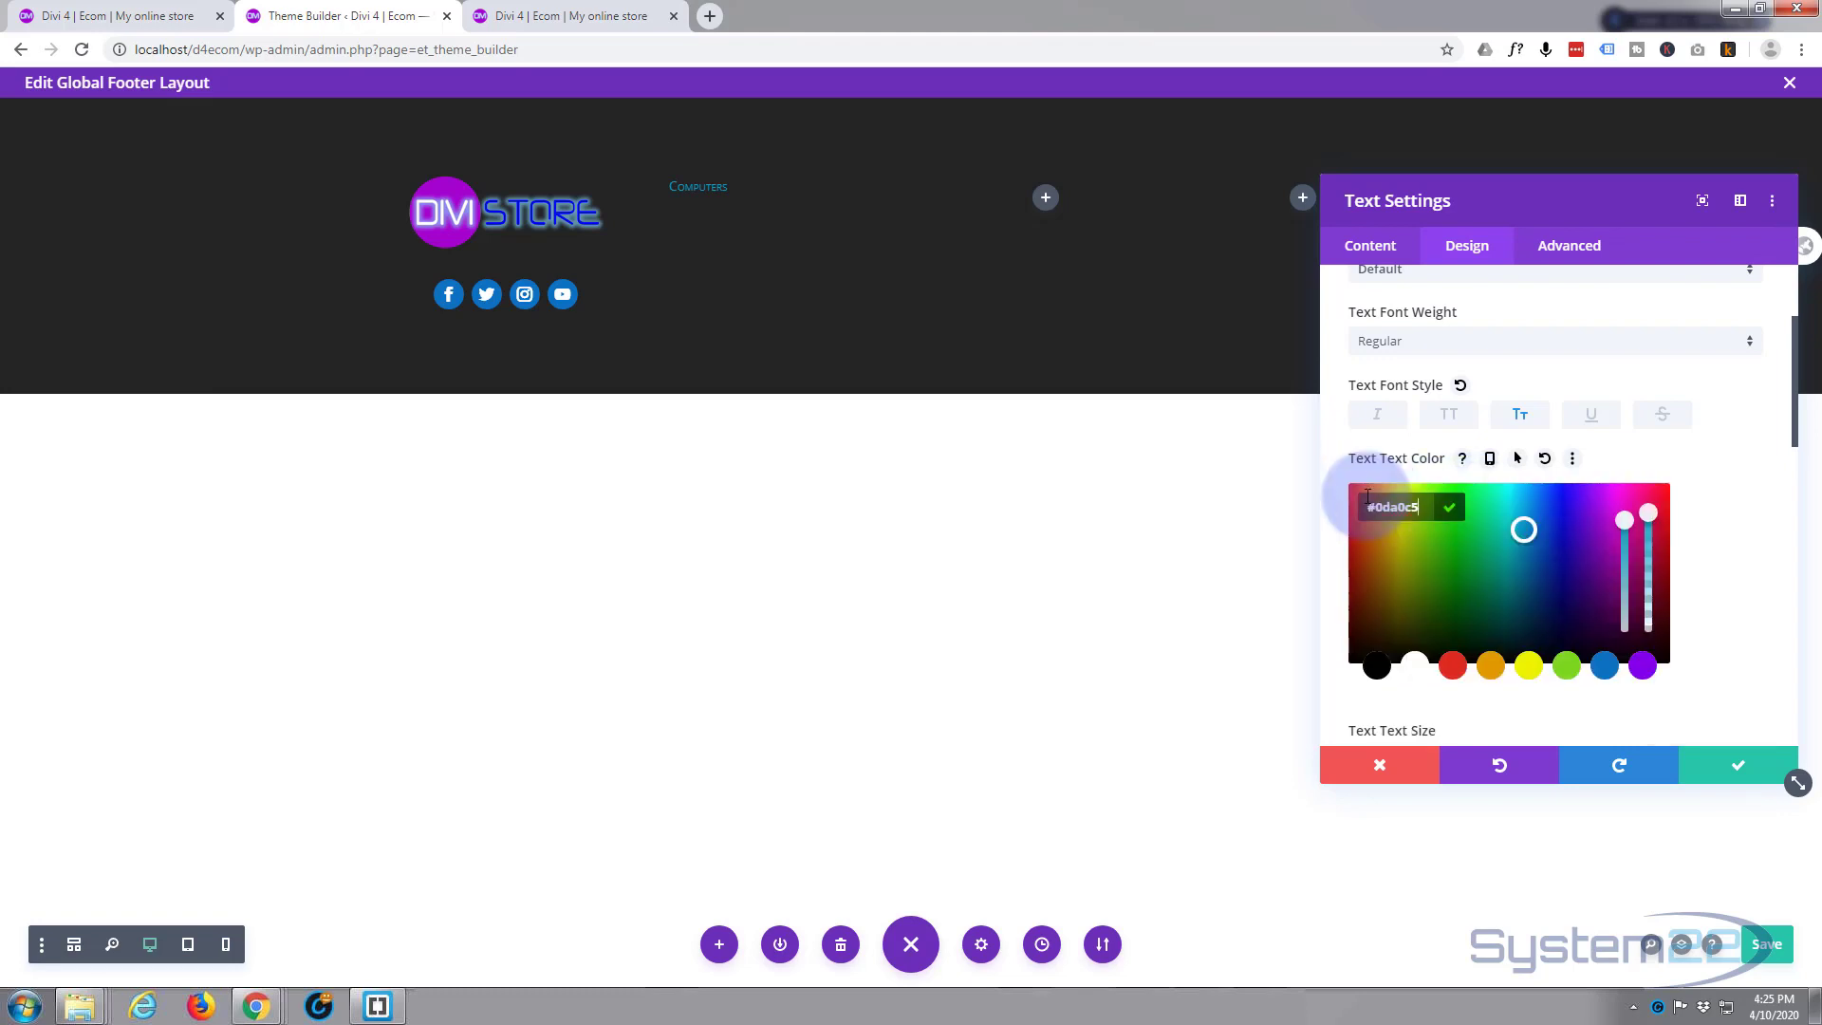
left_click_drag(1526, 518, 1525, 501)
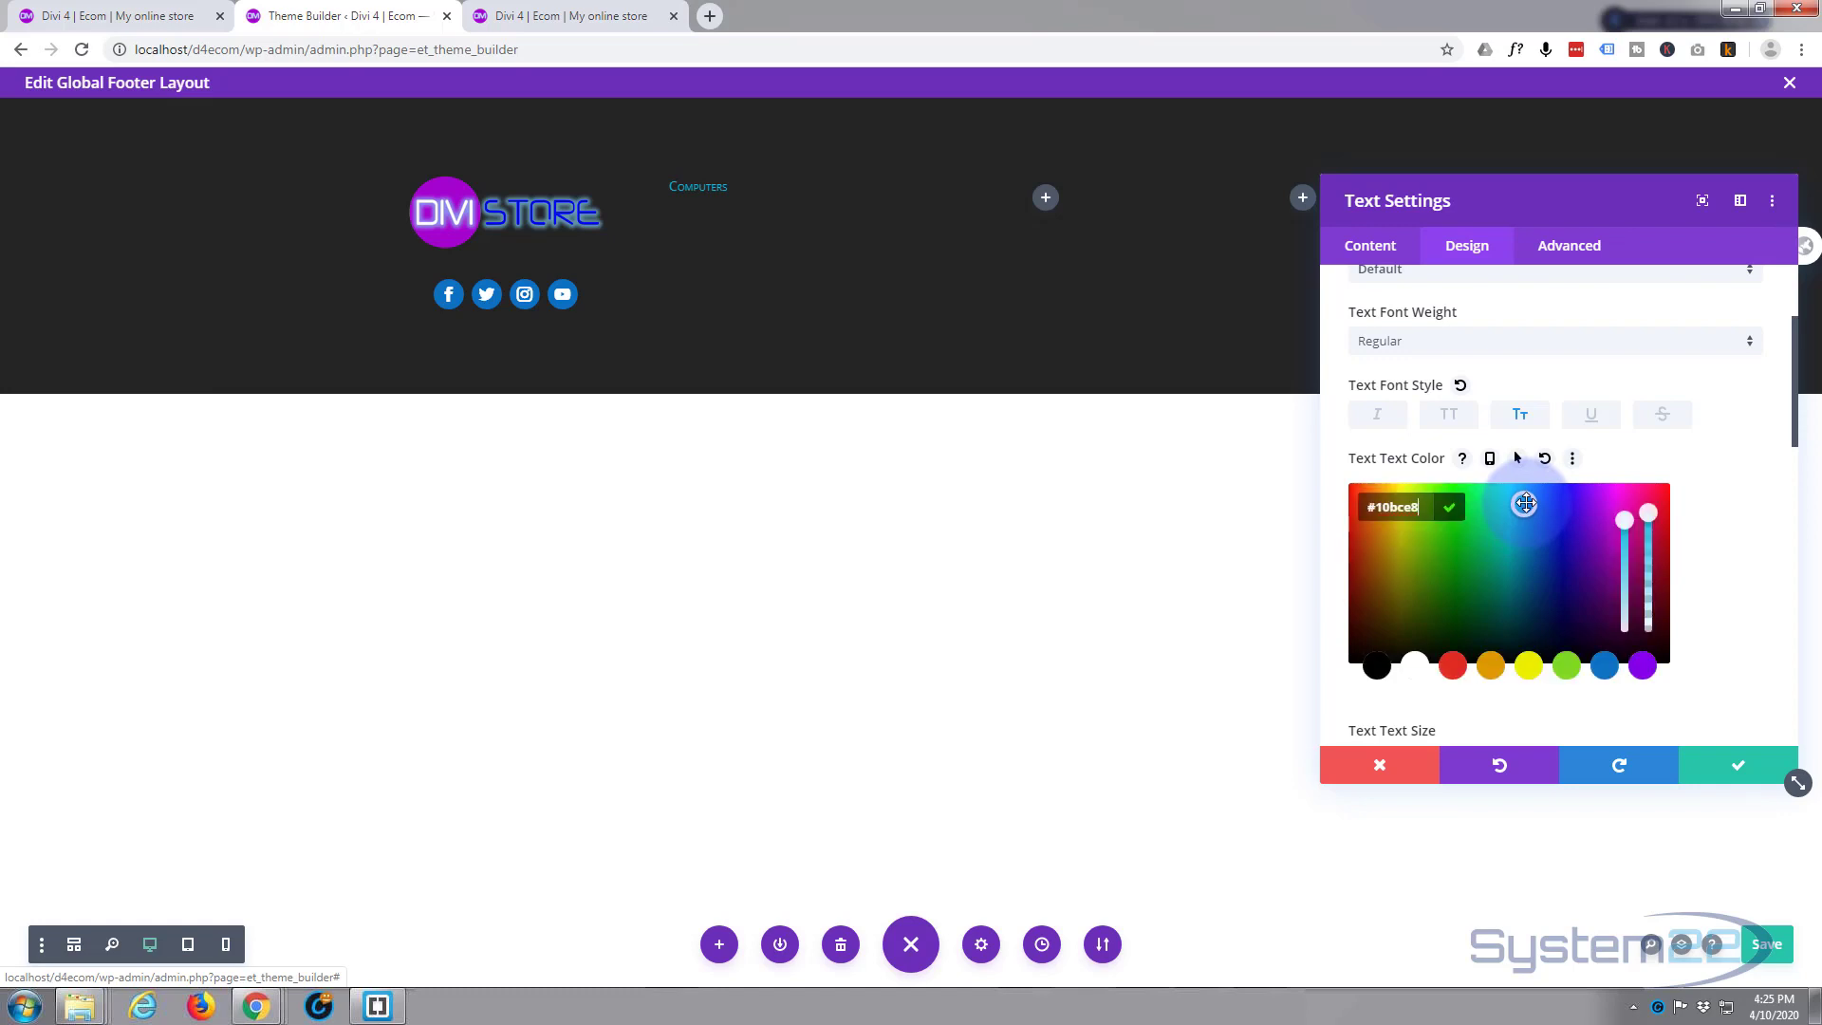
left_click(1527, 503)
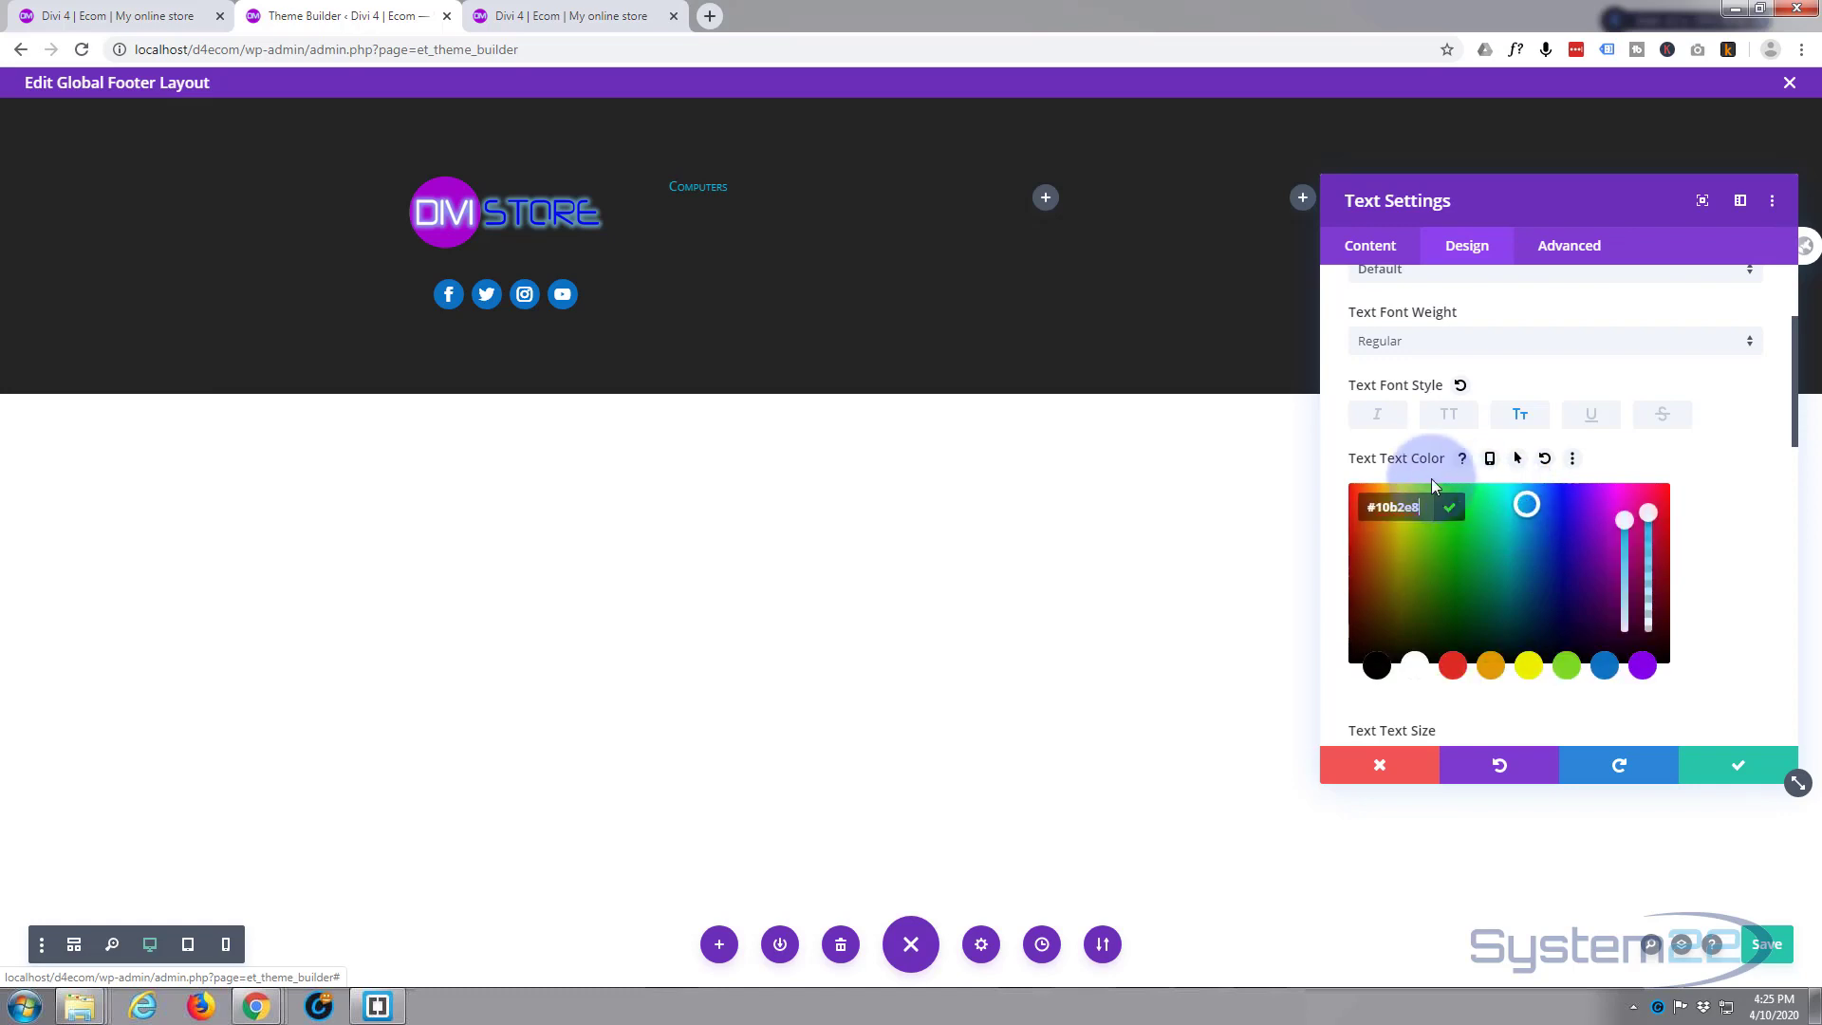
Change the "Computers" text's font style to all uppercase and save the Text module
left_click(1447, 423)
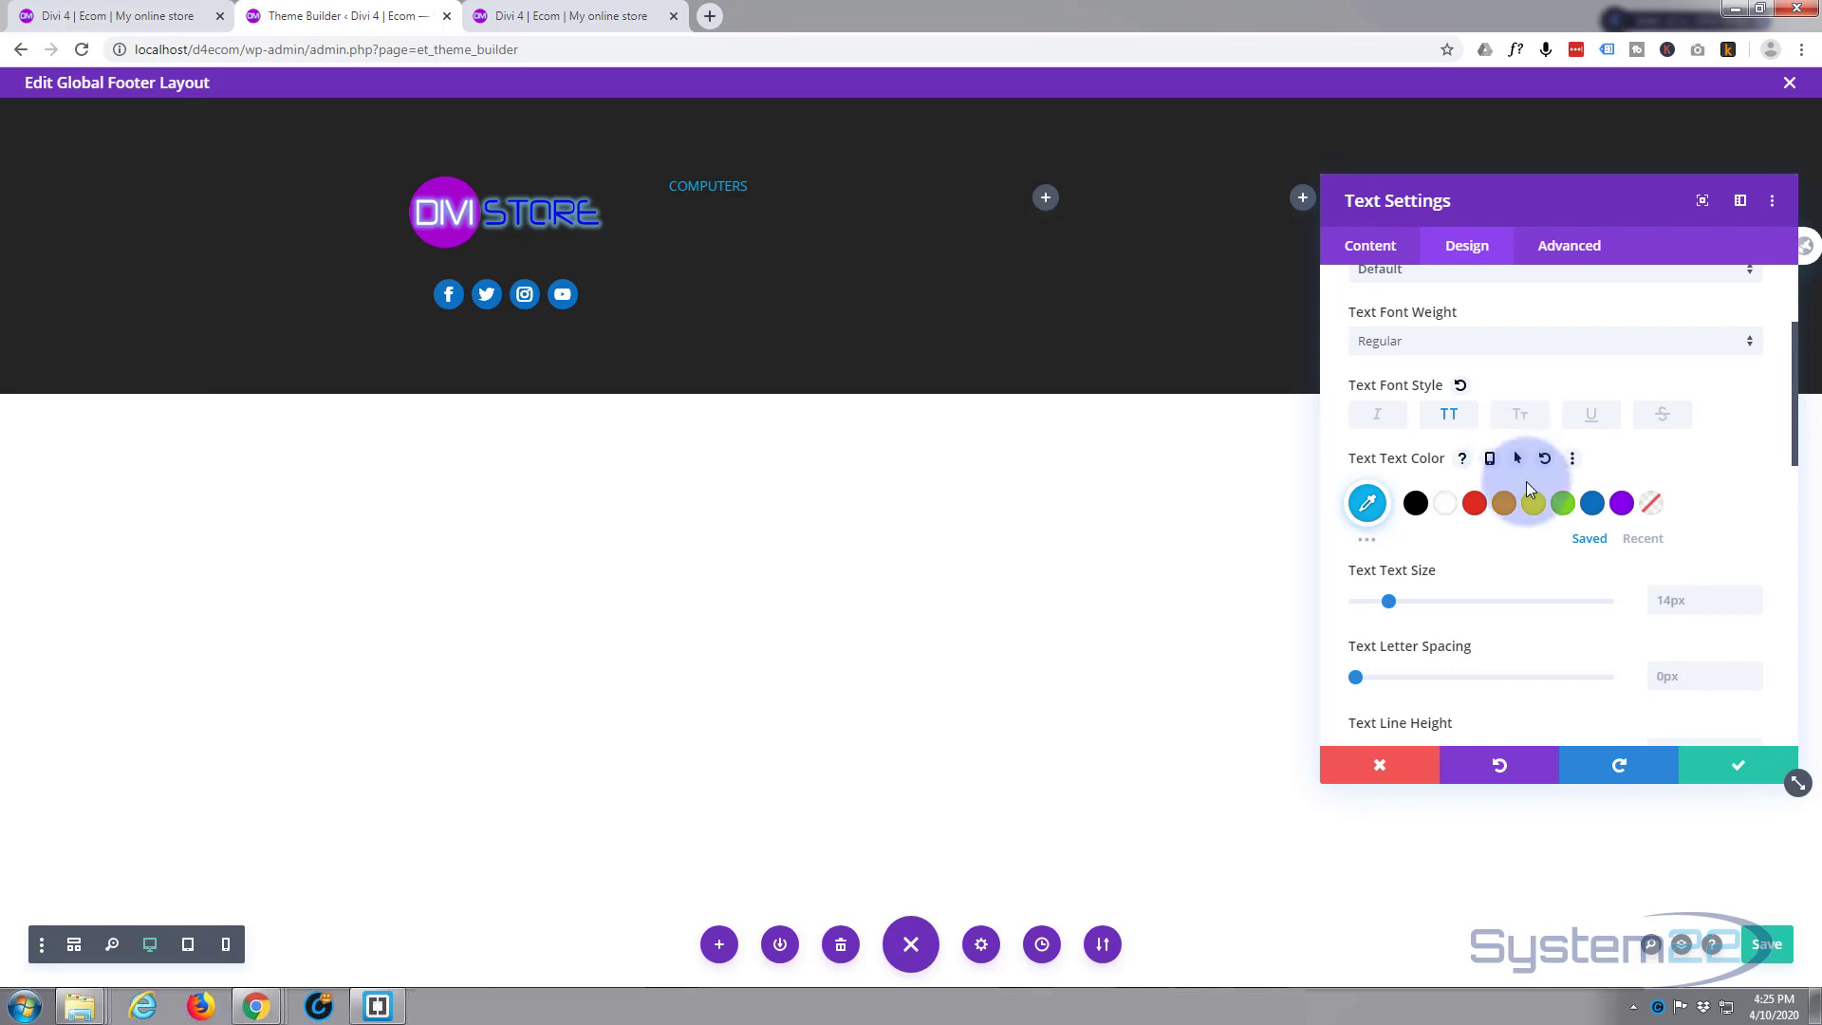
left_click(1739, 765)
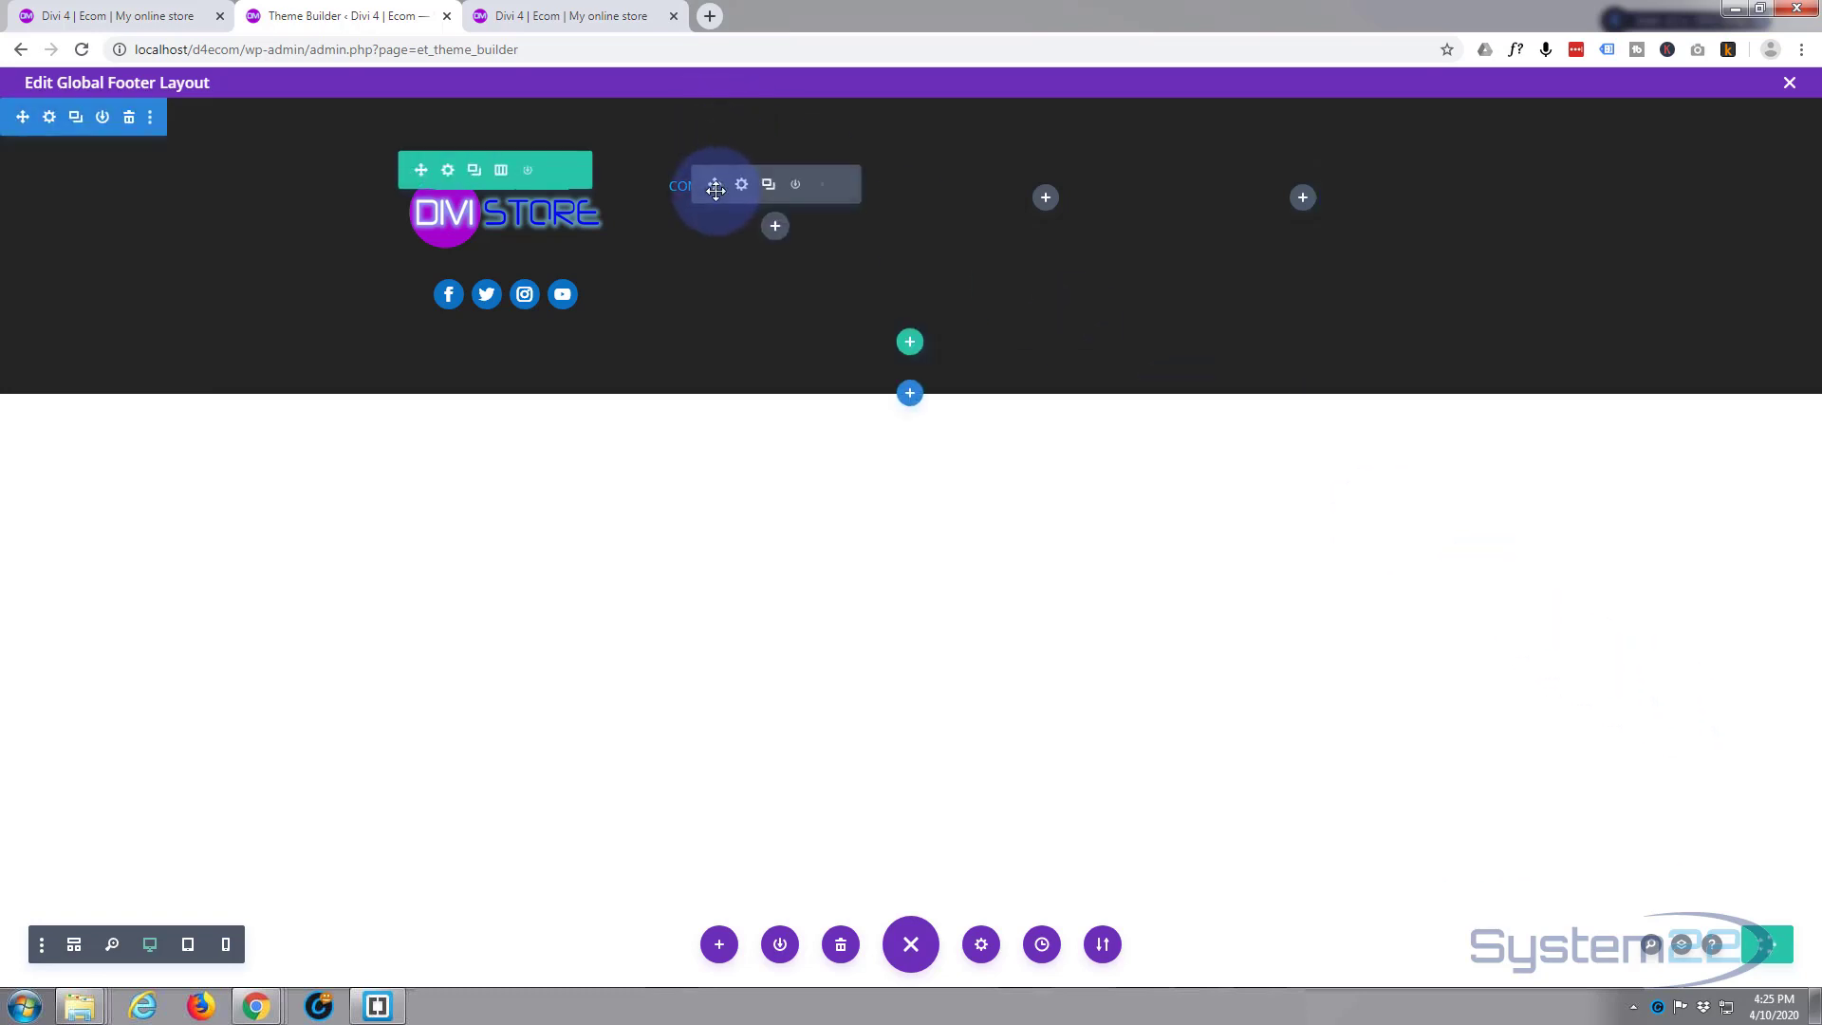
Insert a Text module below the "Computers" heading in the second footer column and replace its placeholder body with "Laptops"
left_click(775, 230)
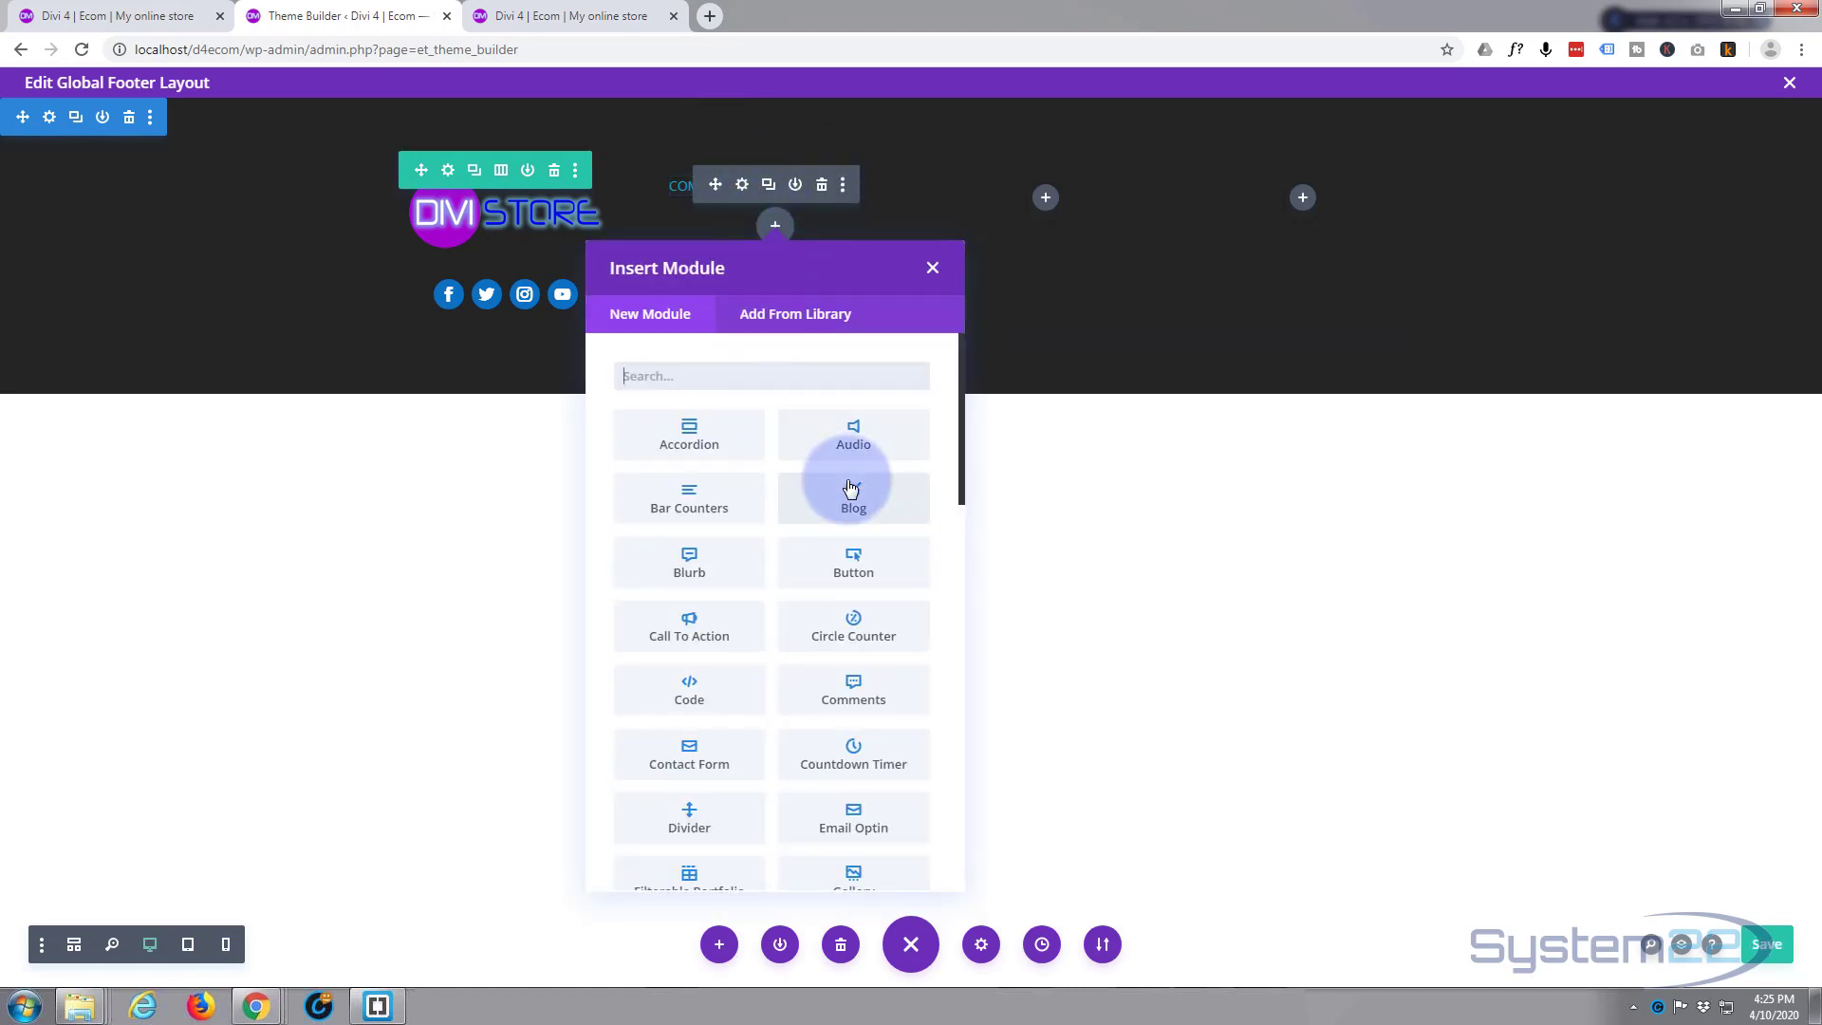
scroll(848, 488, "down", 3)
scroll(849, 487, "down", 6)
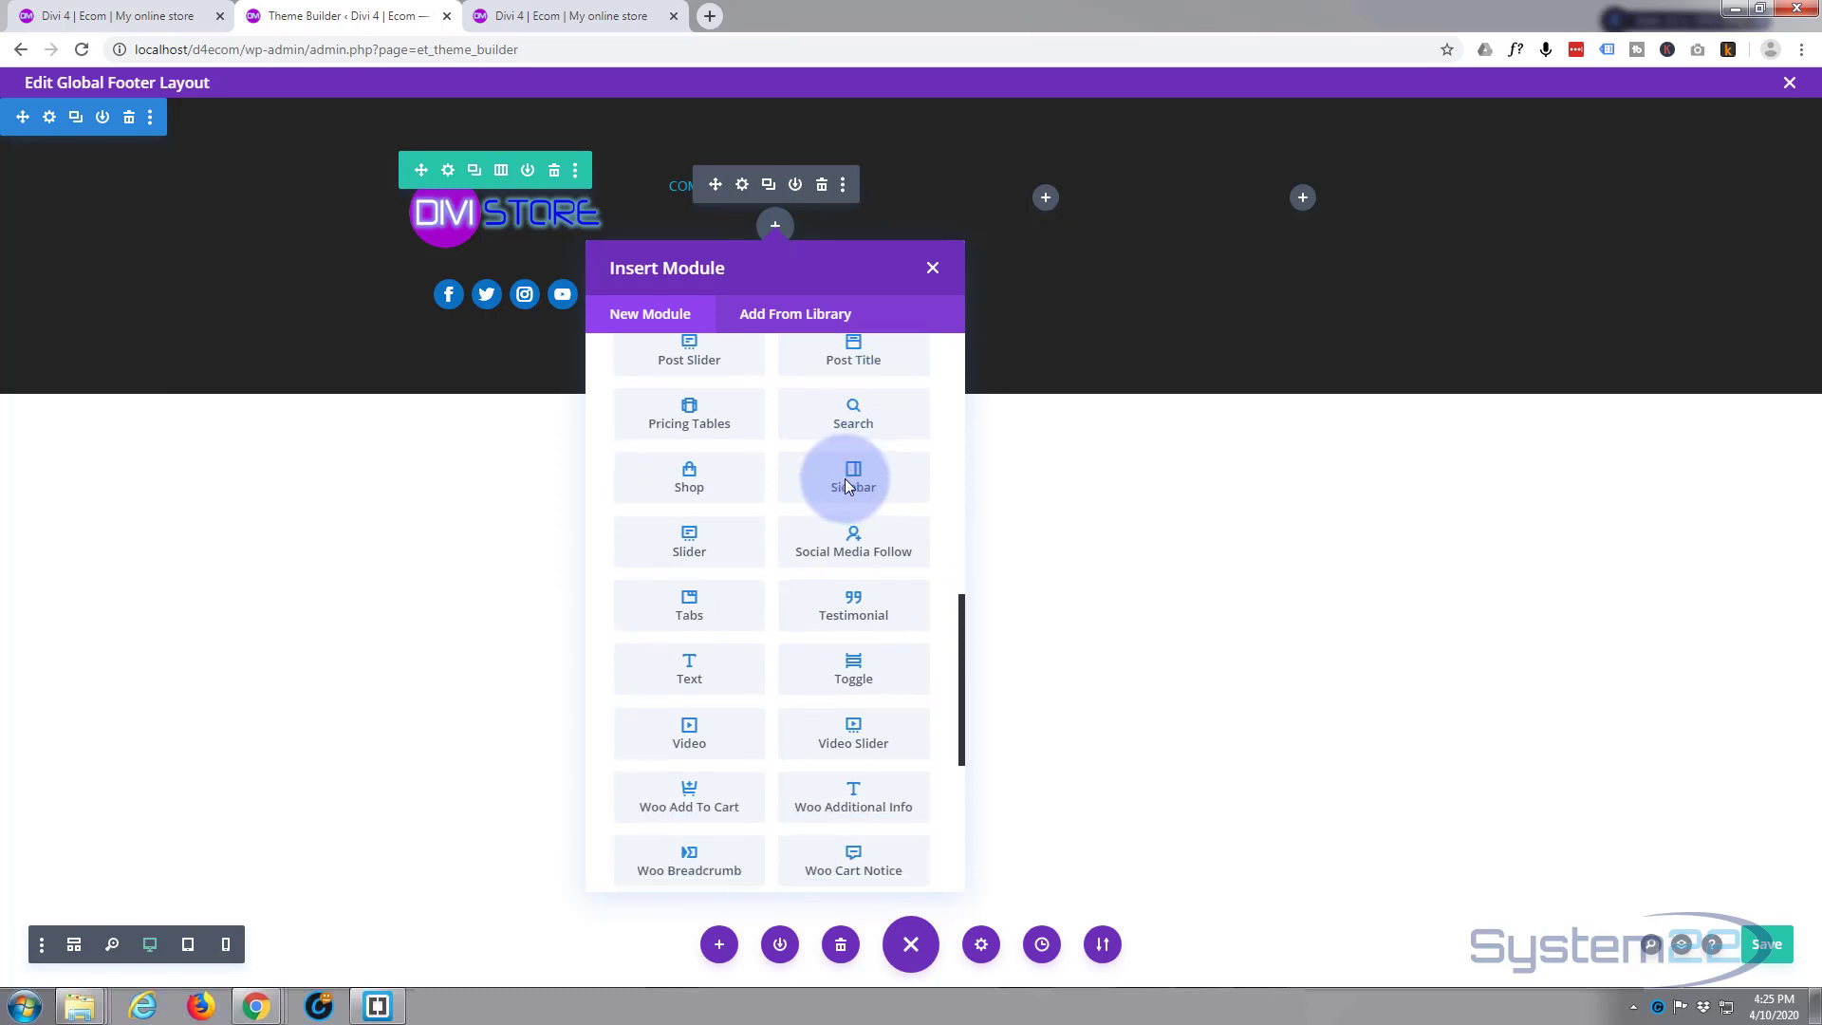
scroll(848, 486, "down", 4)
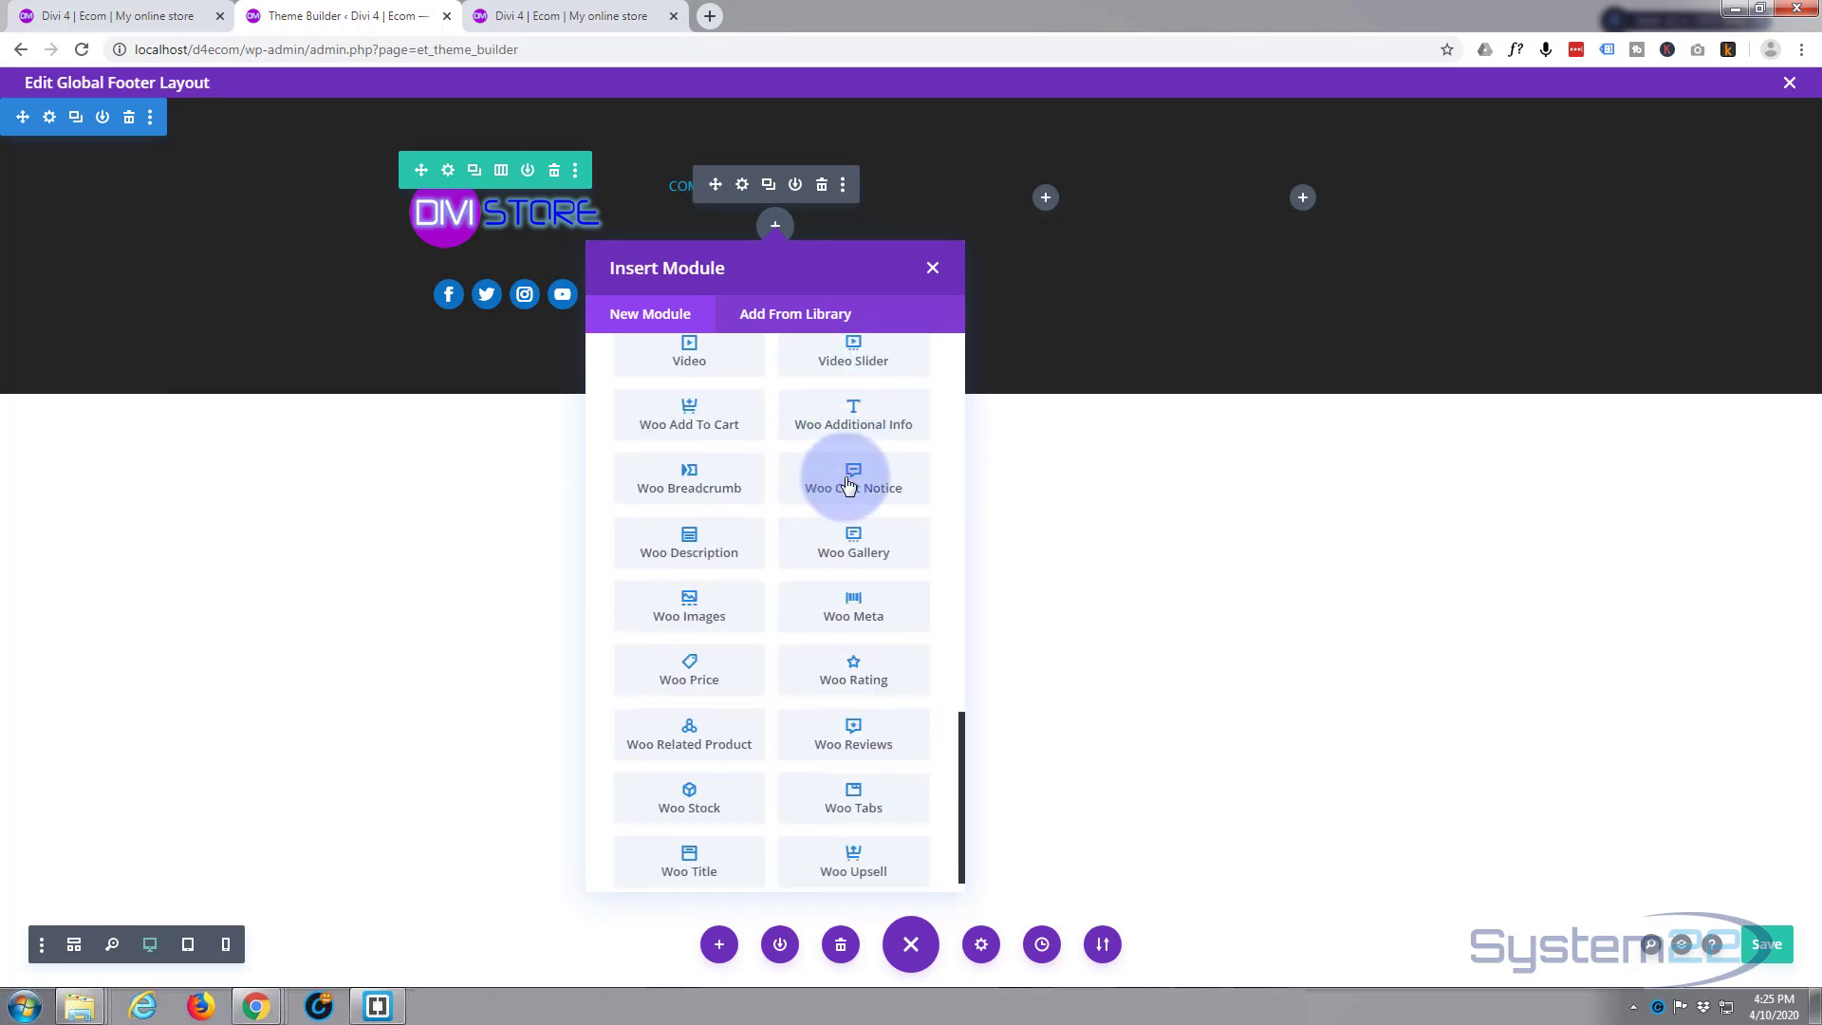
scroll(850, 484, "up", 2)
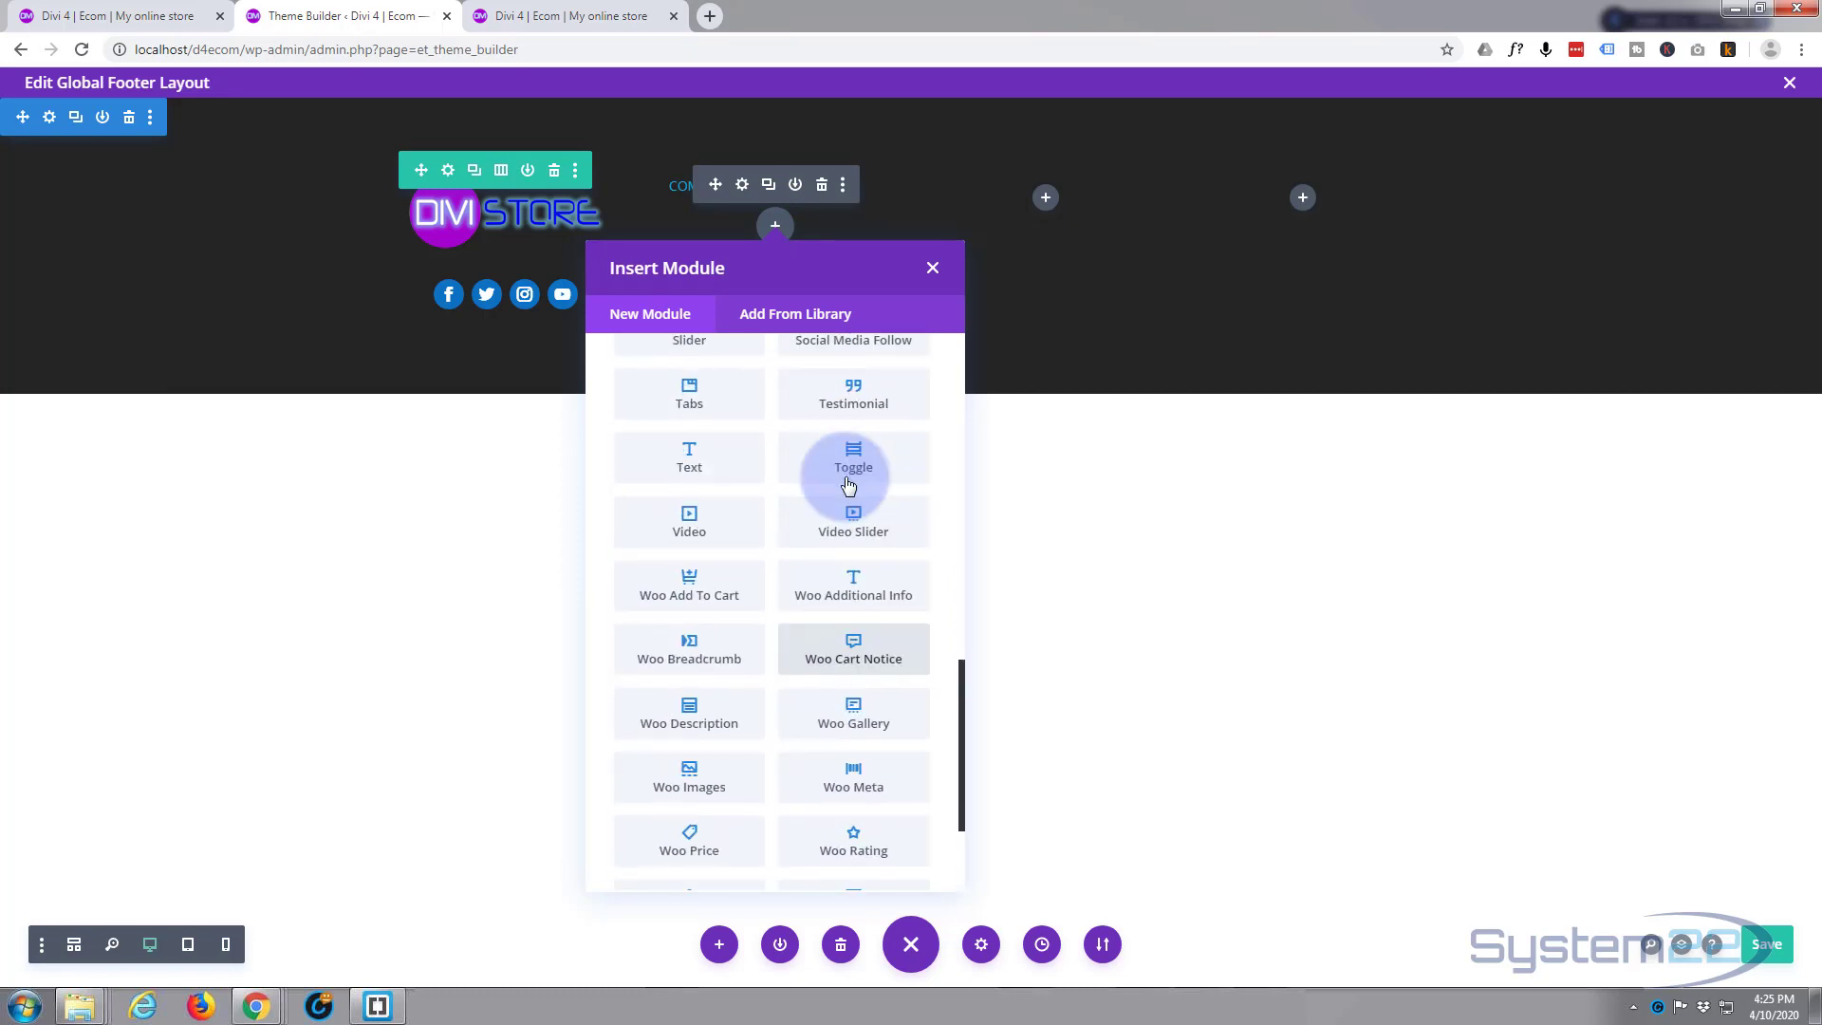
left_click(697, 470)
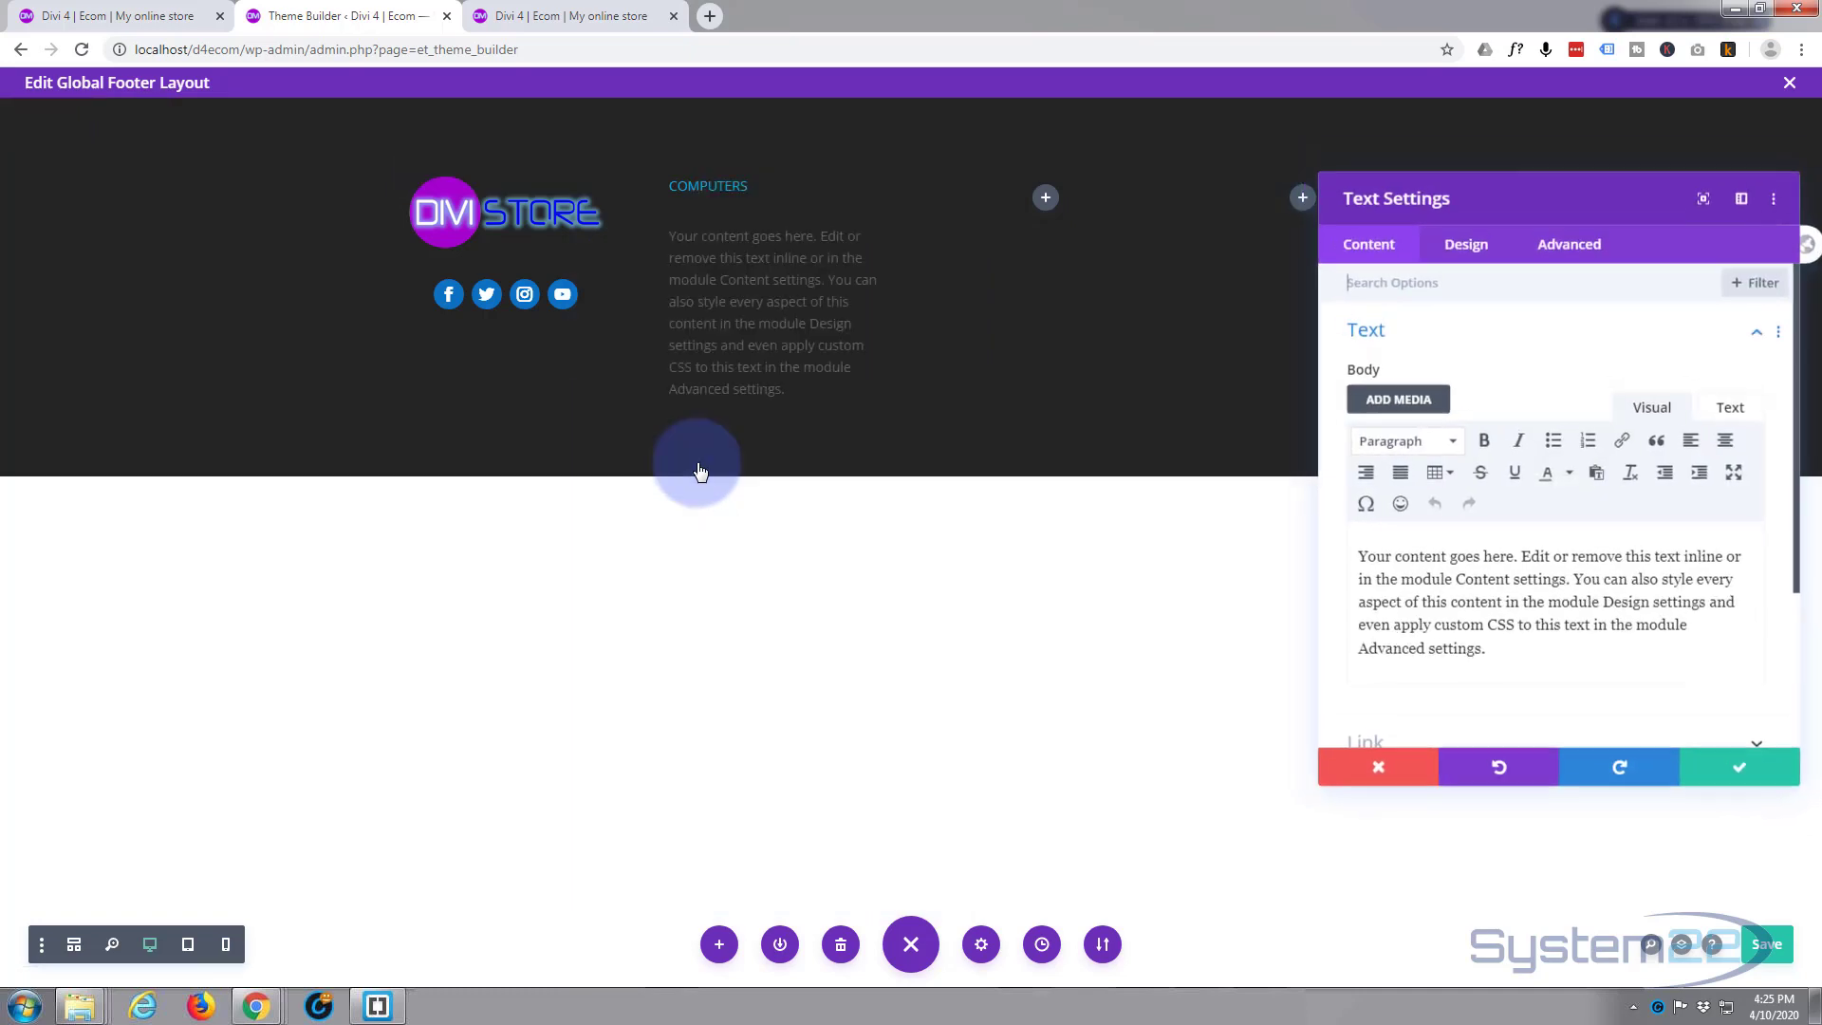
left_click_drag(1490, 656, 1340, 521)
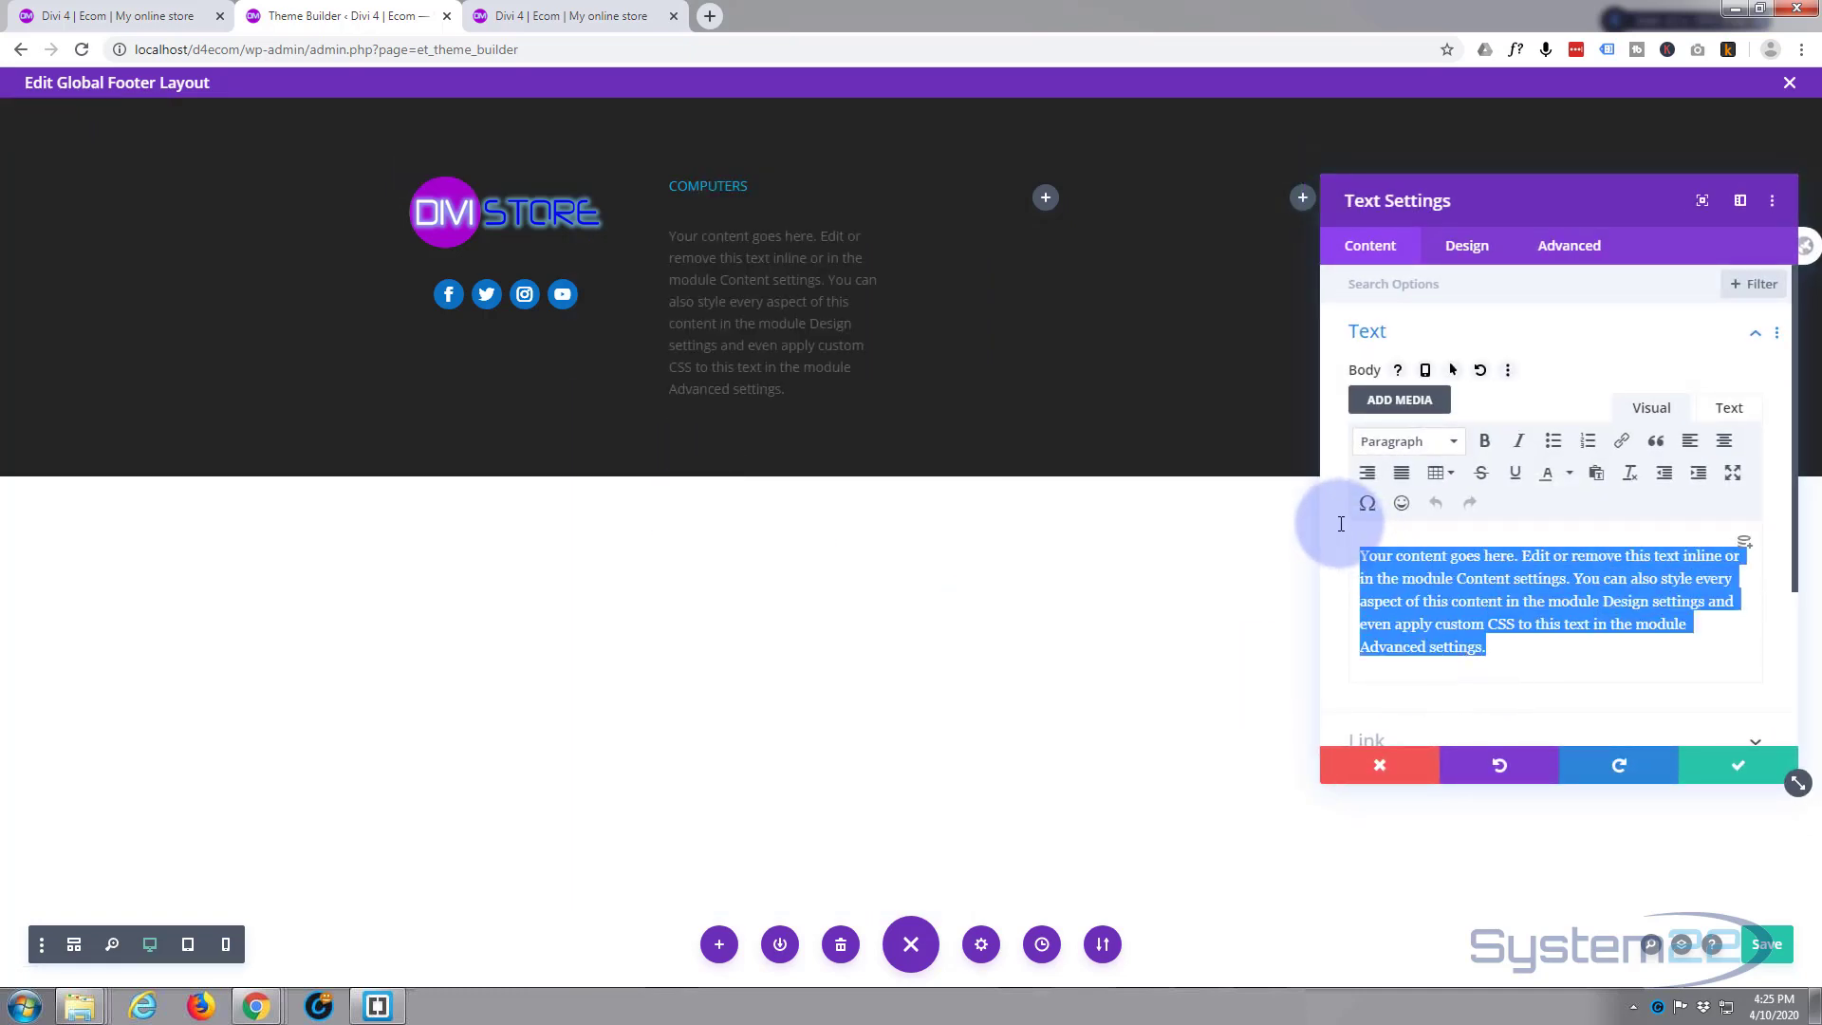
type("La")
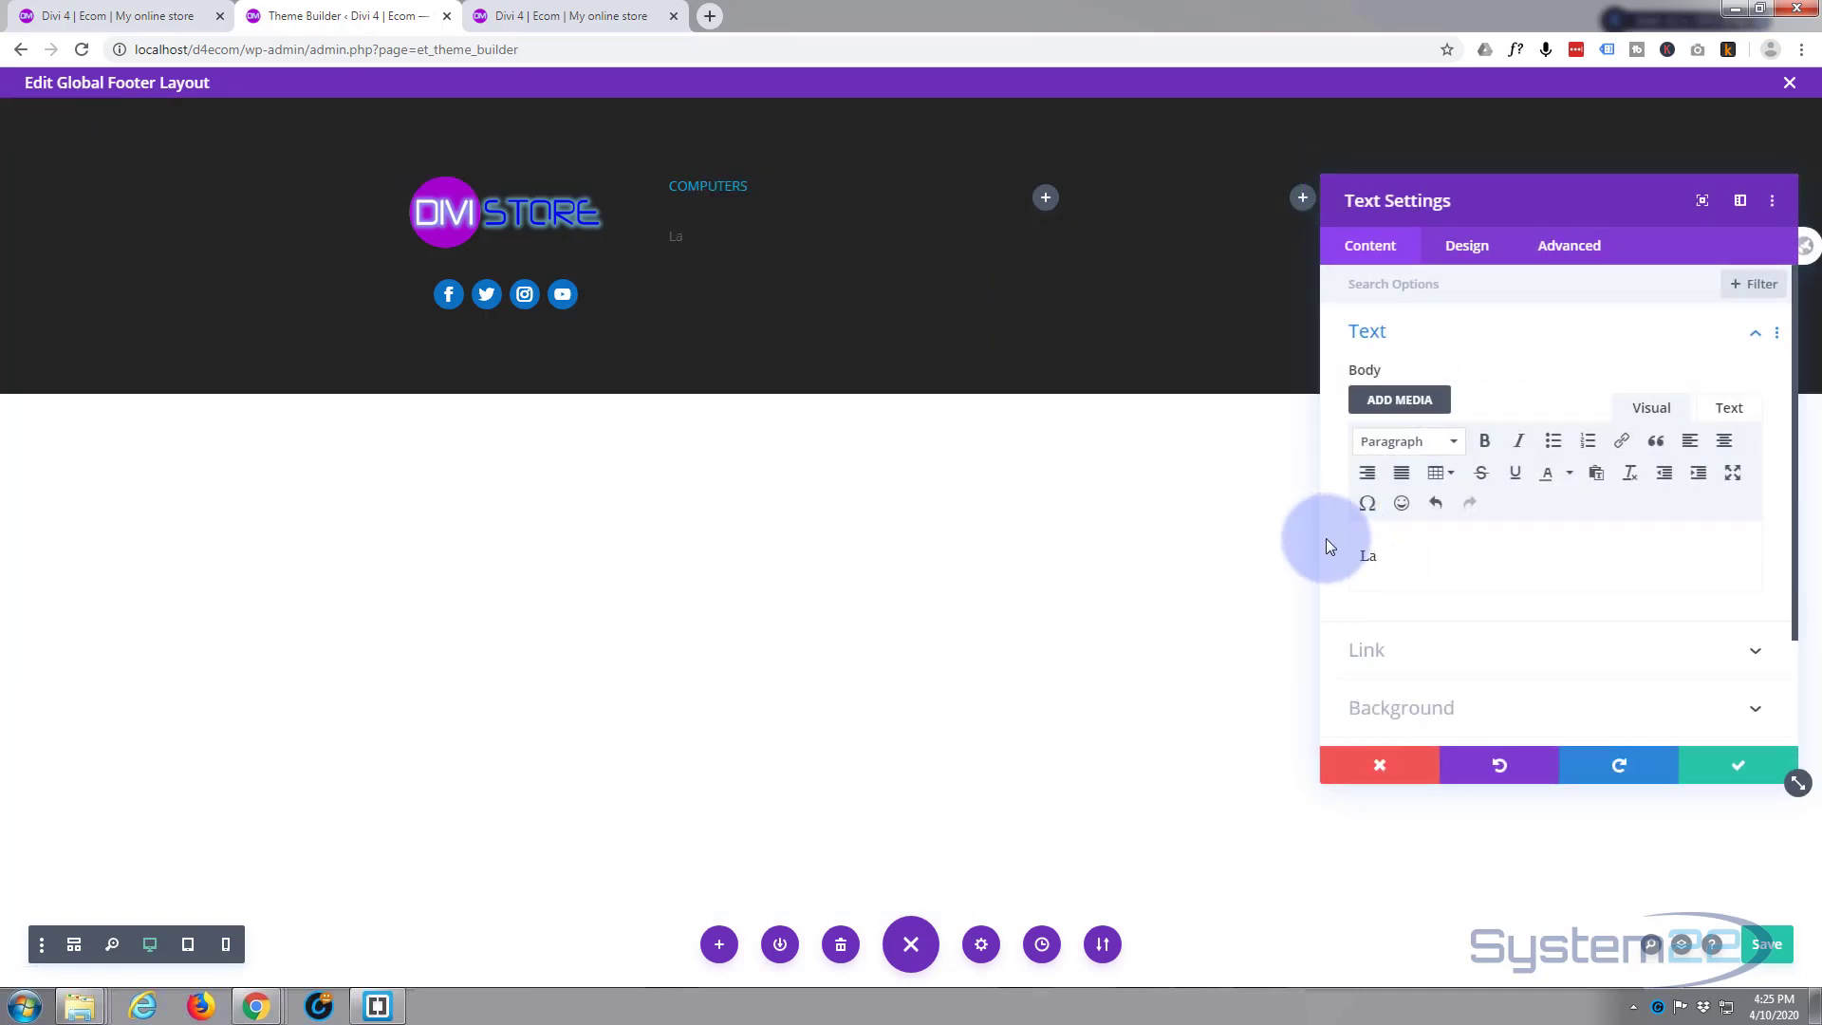
type("ptops")
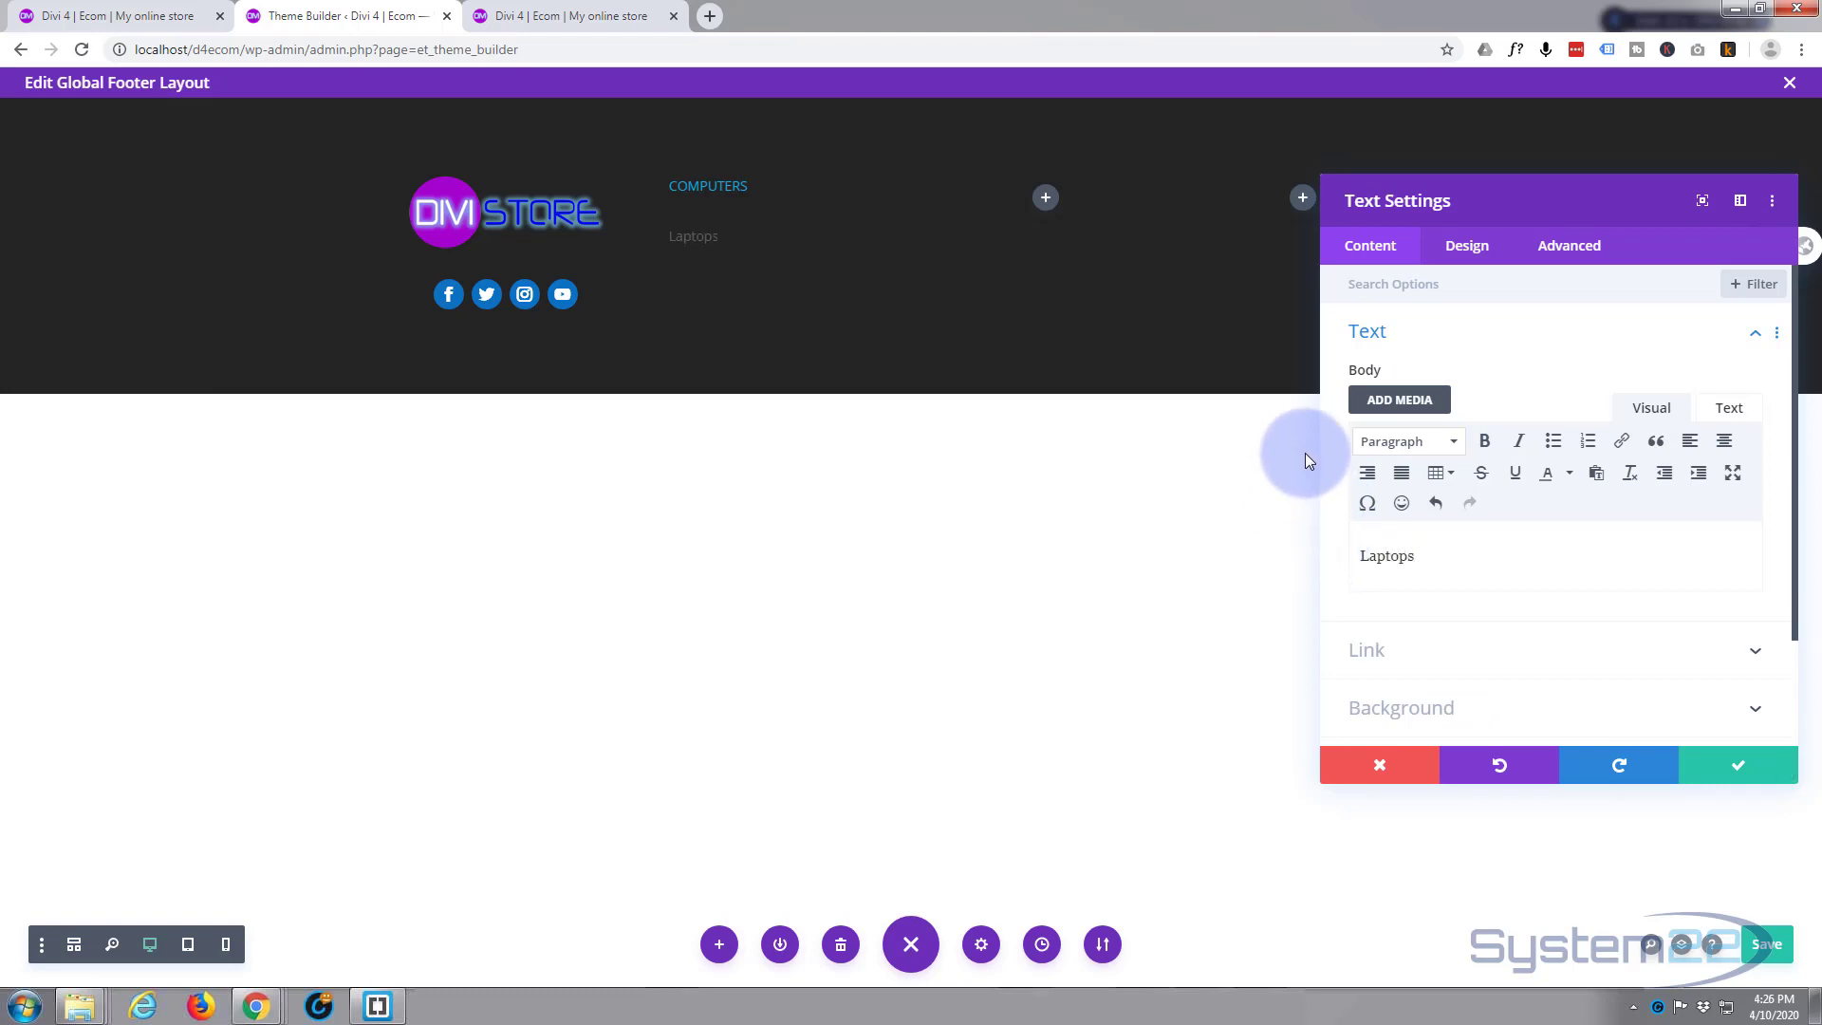
Set the text colour of the "Laptops" module to white in its text design settings
left_click(1469, 252)
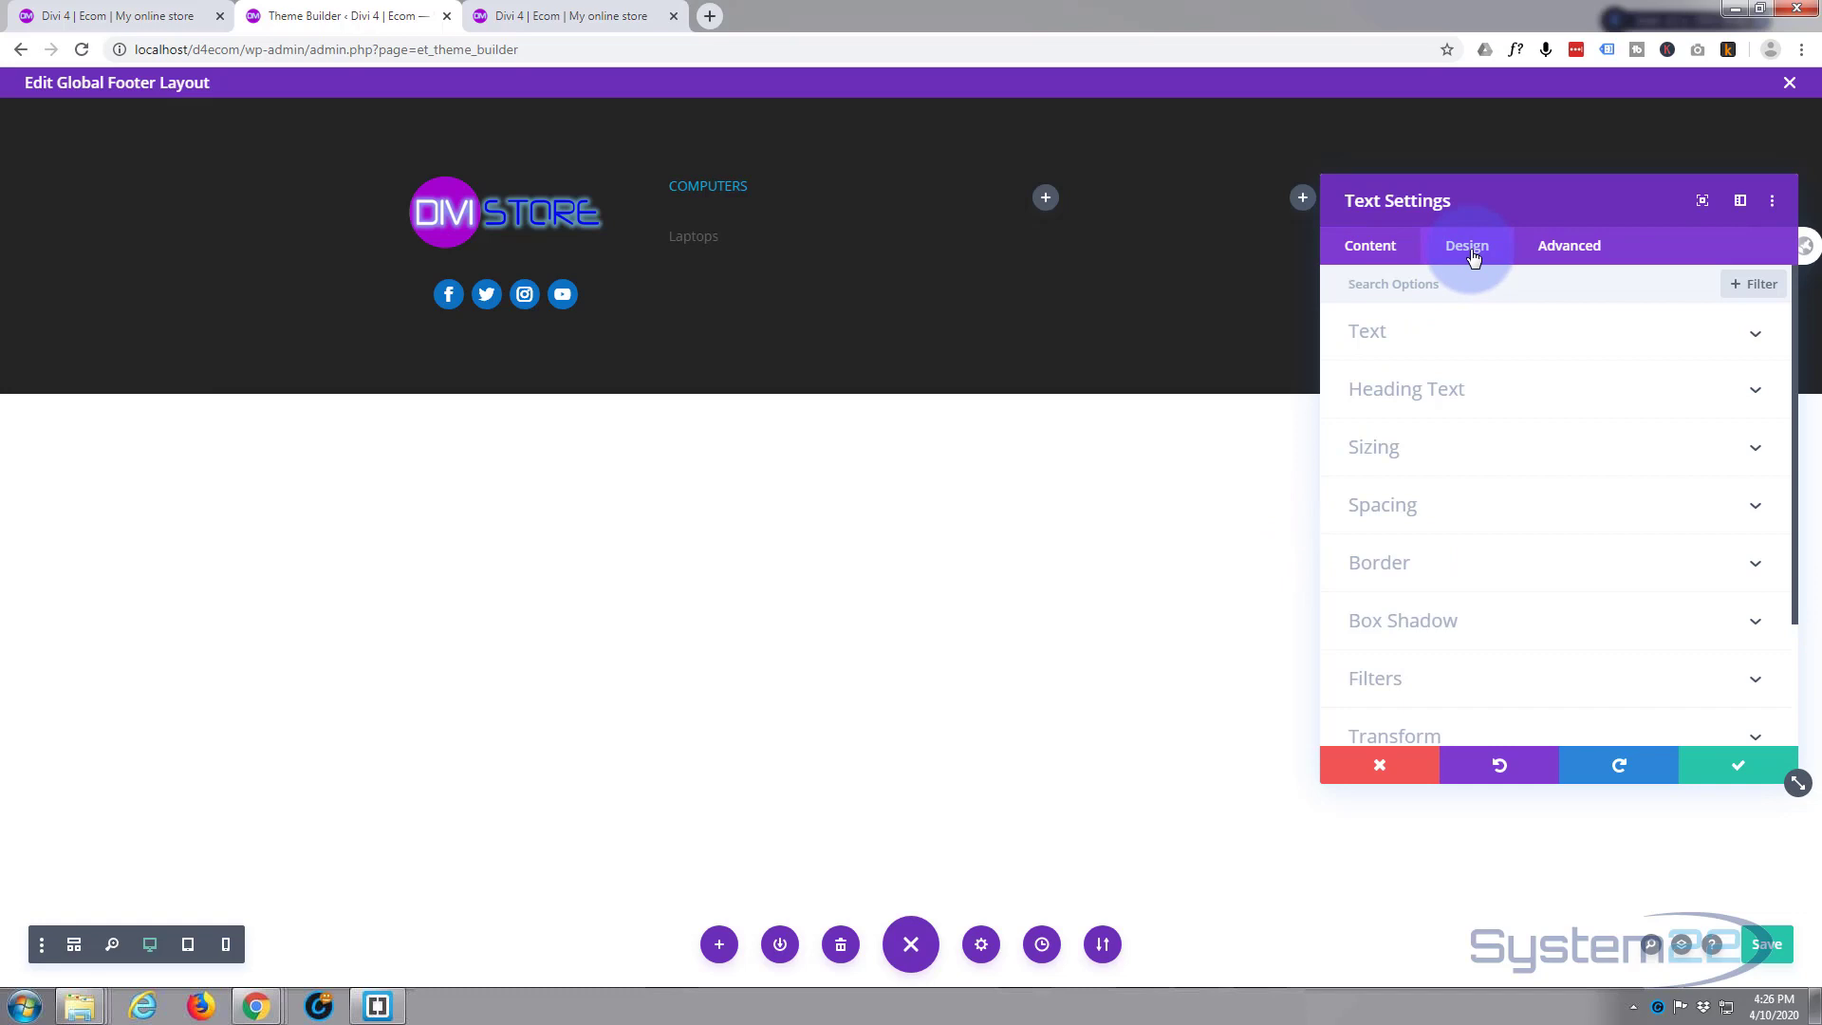
left_click(1757, 334)
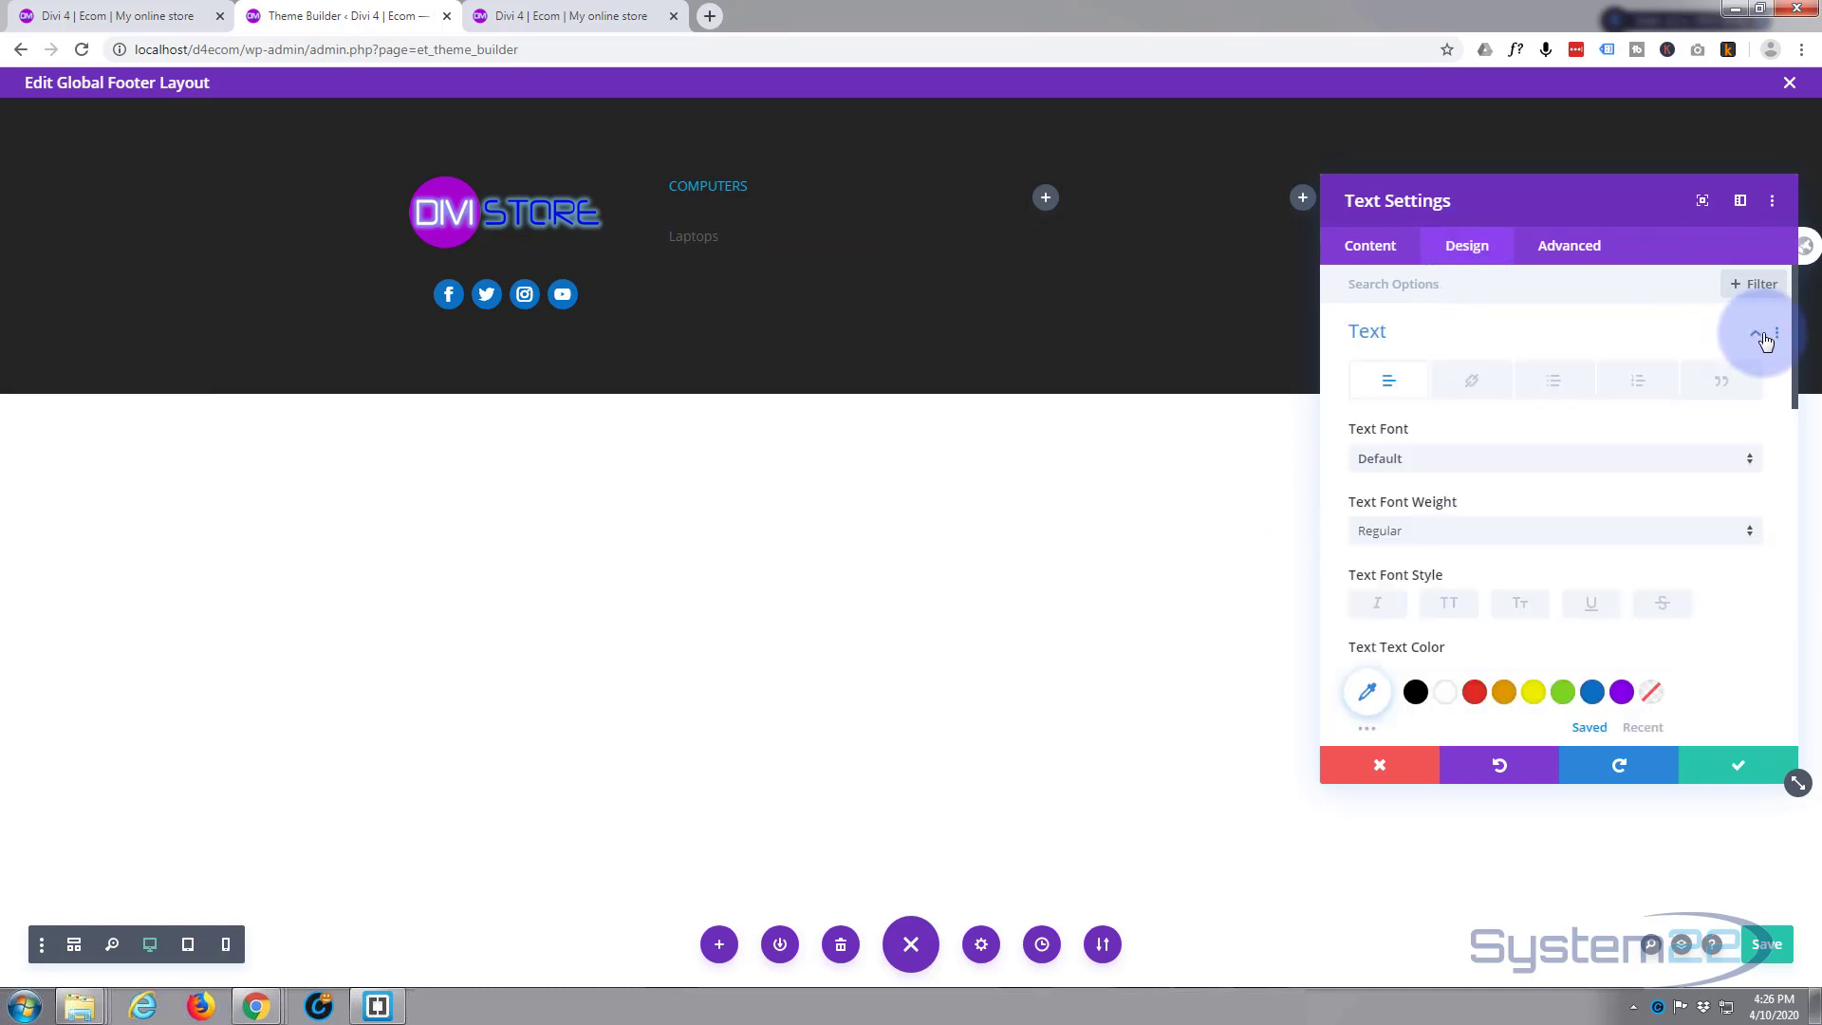
left_click(1444, 692)
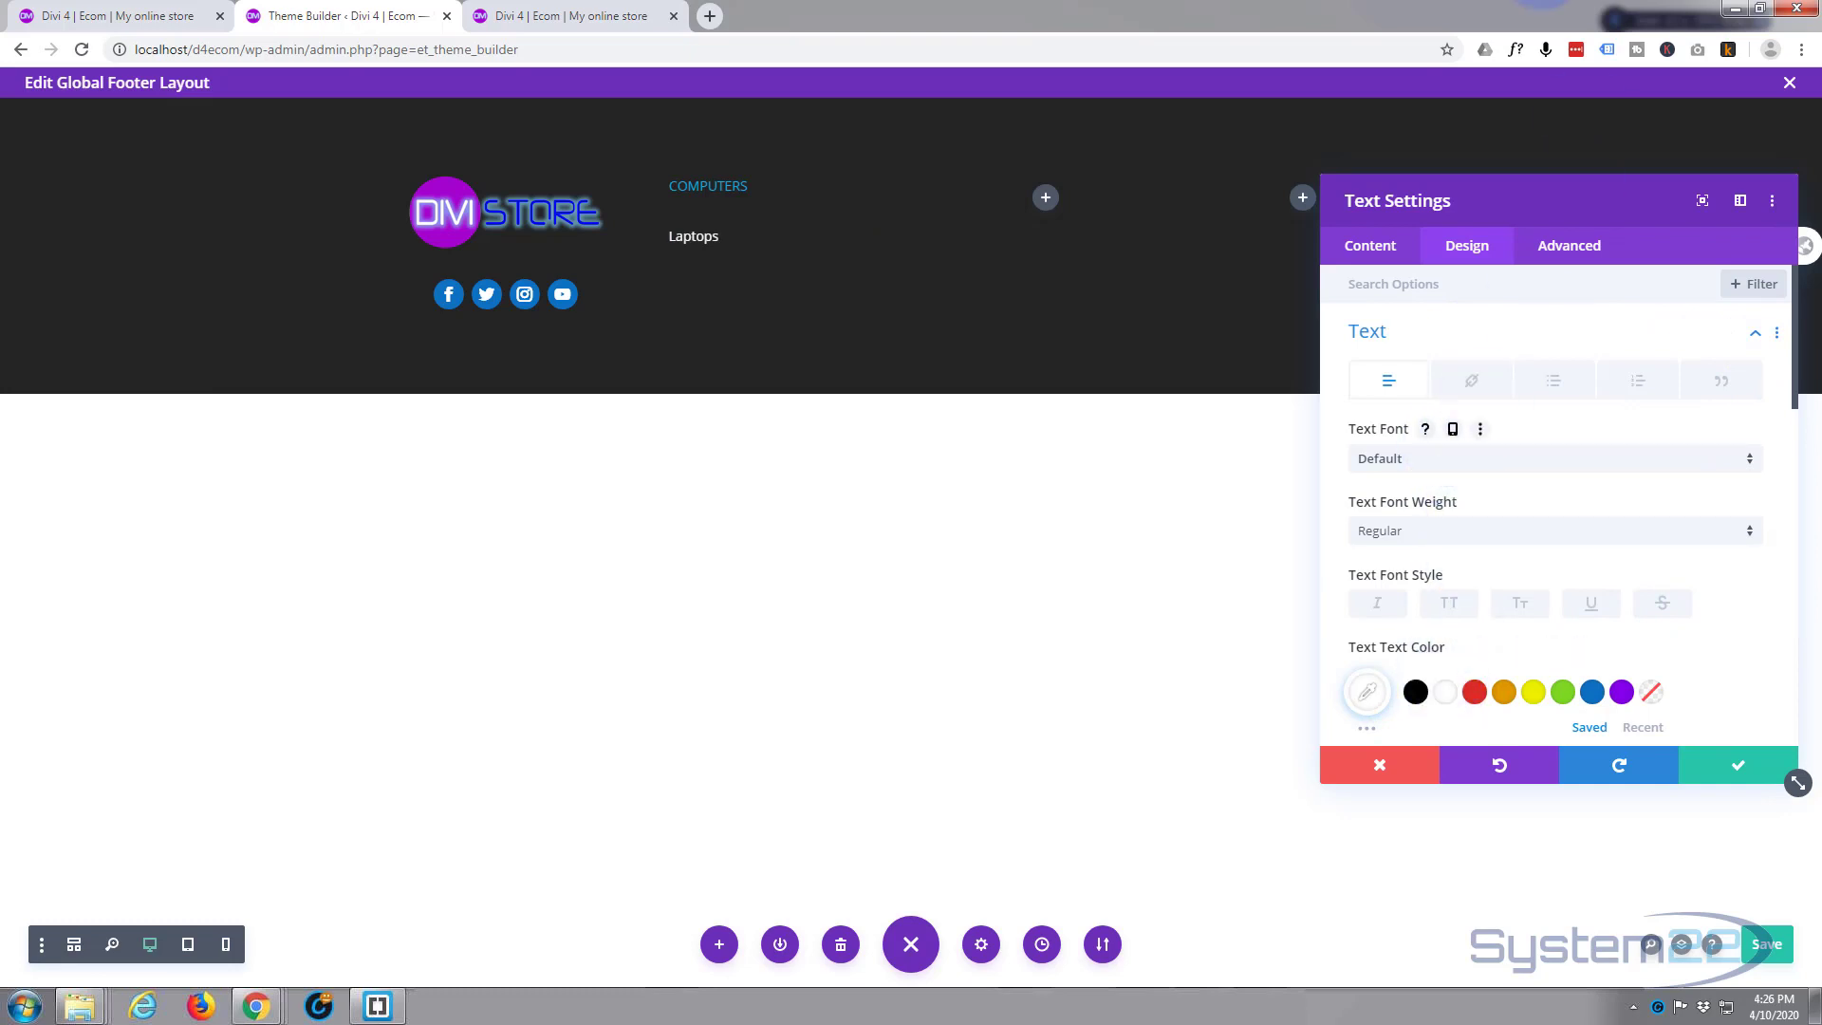
Copy the link address of the "Laptop" item in the live store page's header navigation
left_click(553, 11)
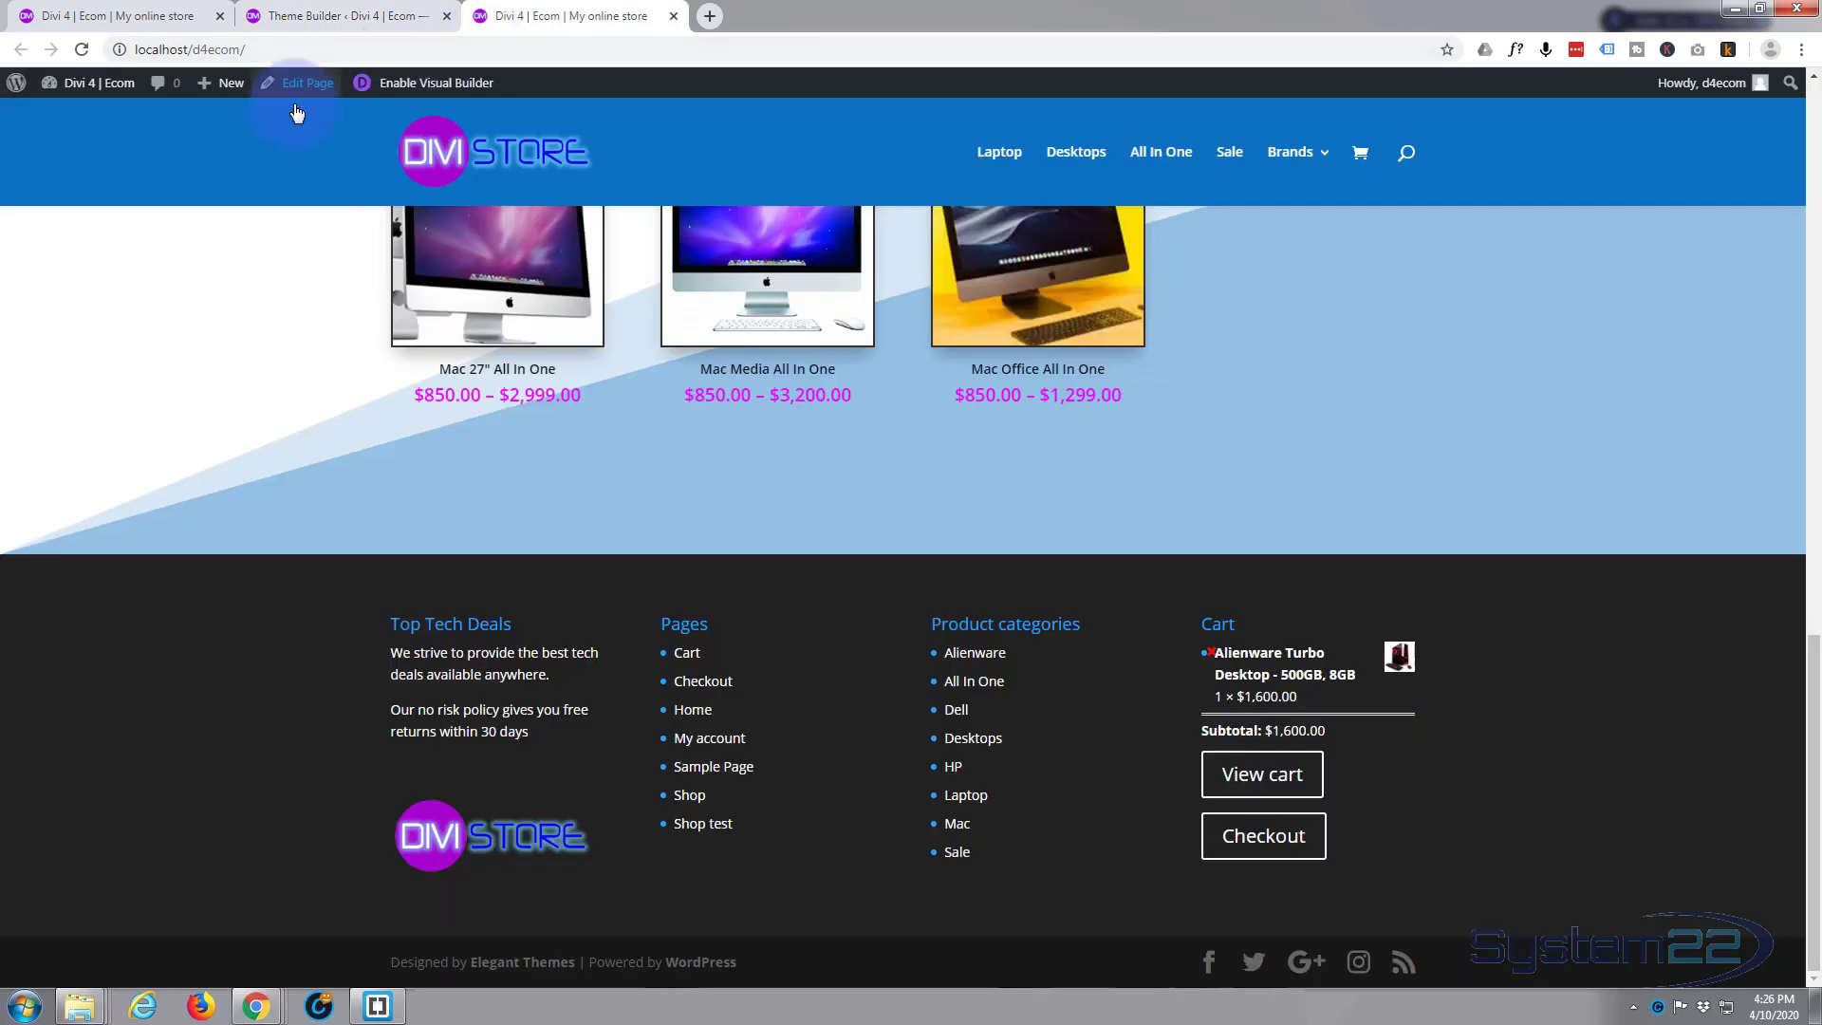
scroll(350, 345, "up", 10)
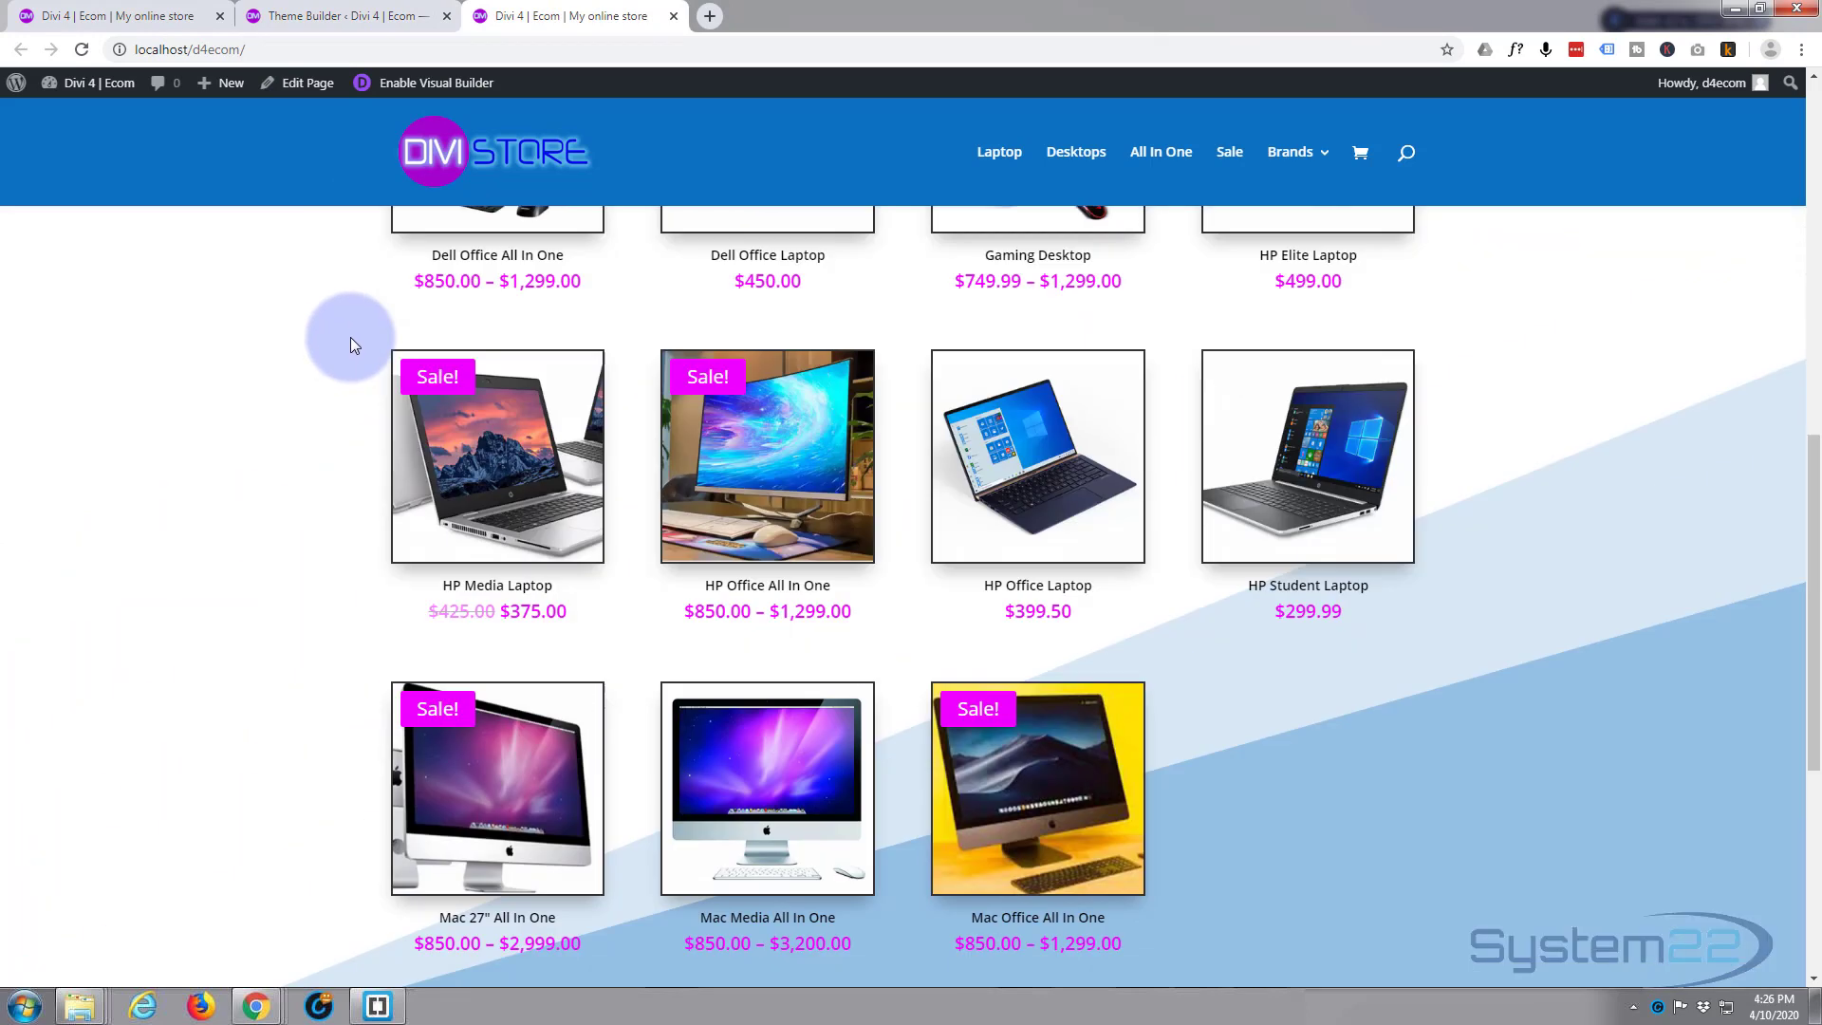
scroll(350, 343, "up", 3)
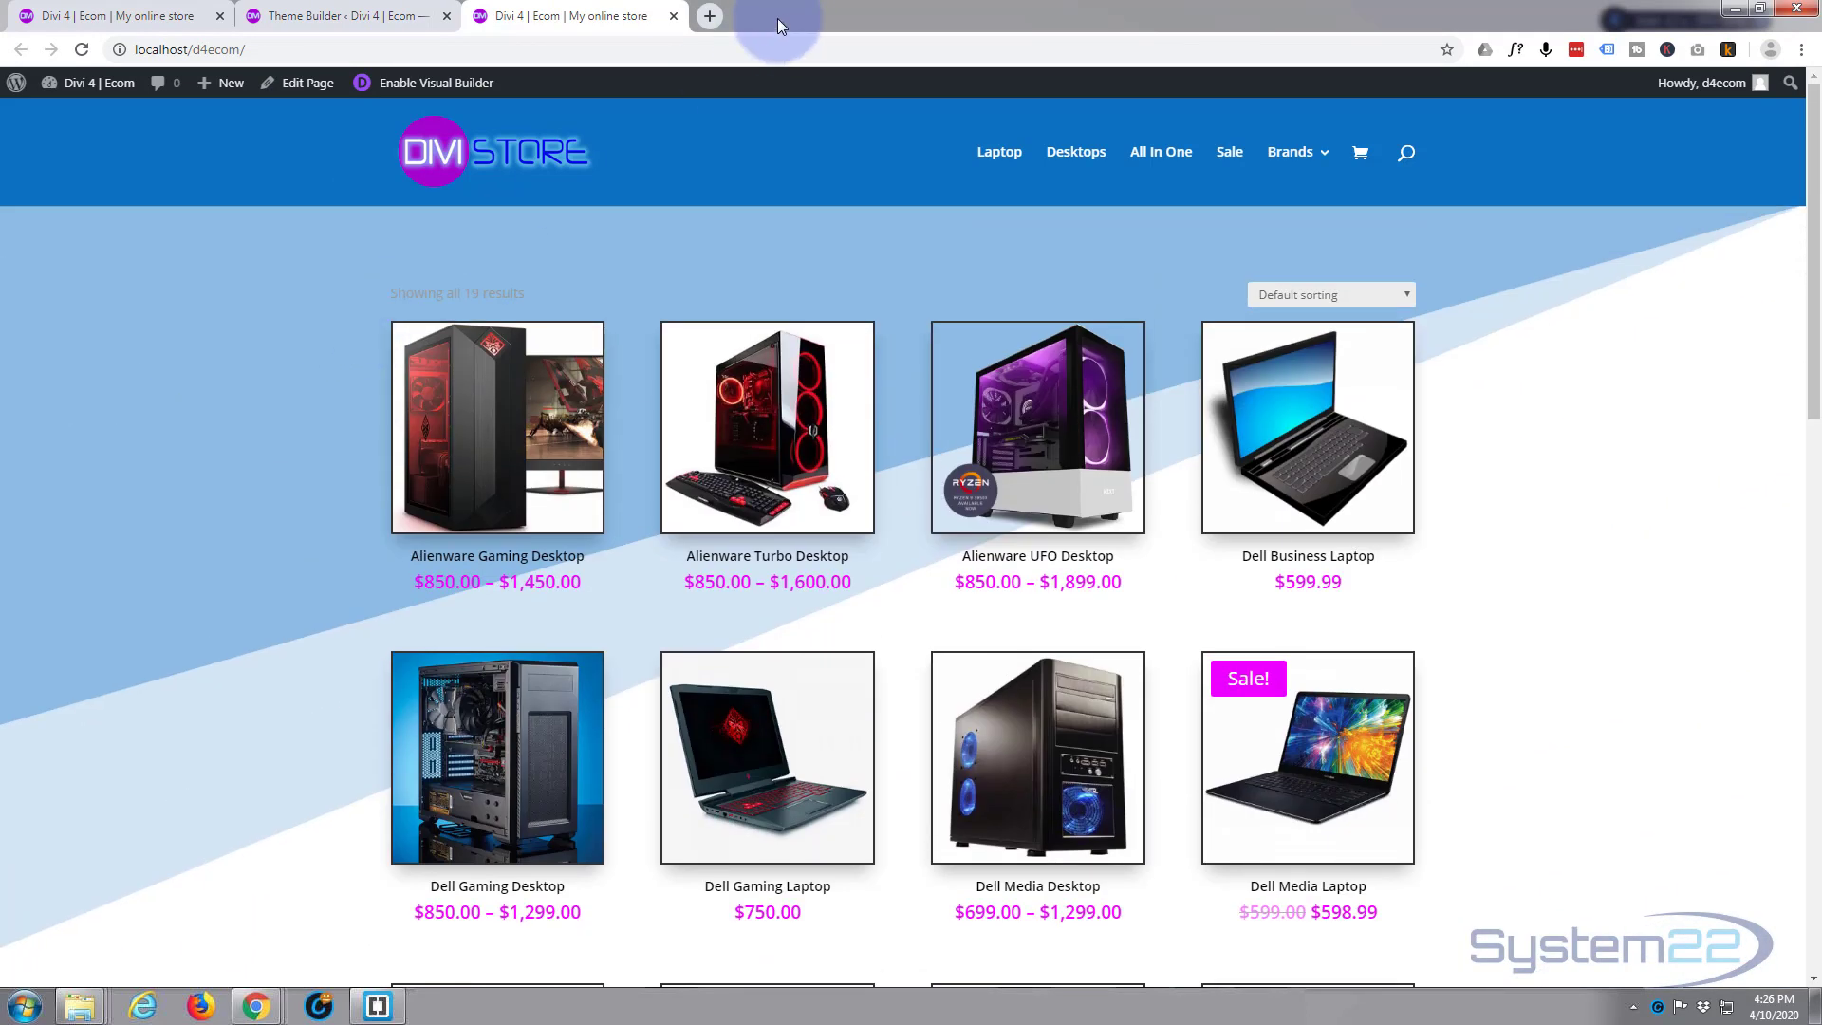
right_click(998, 154)
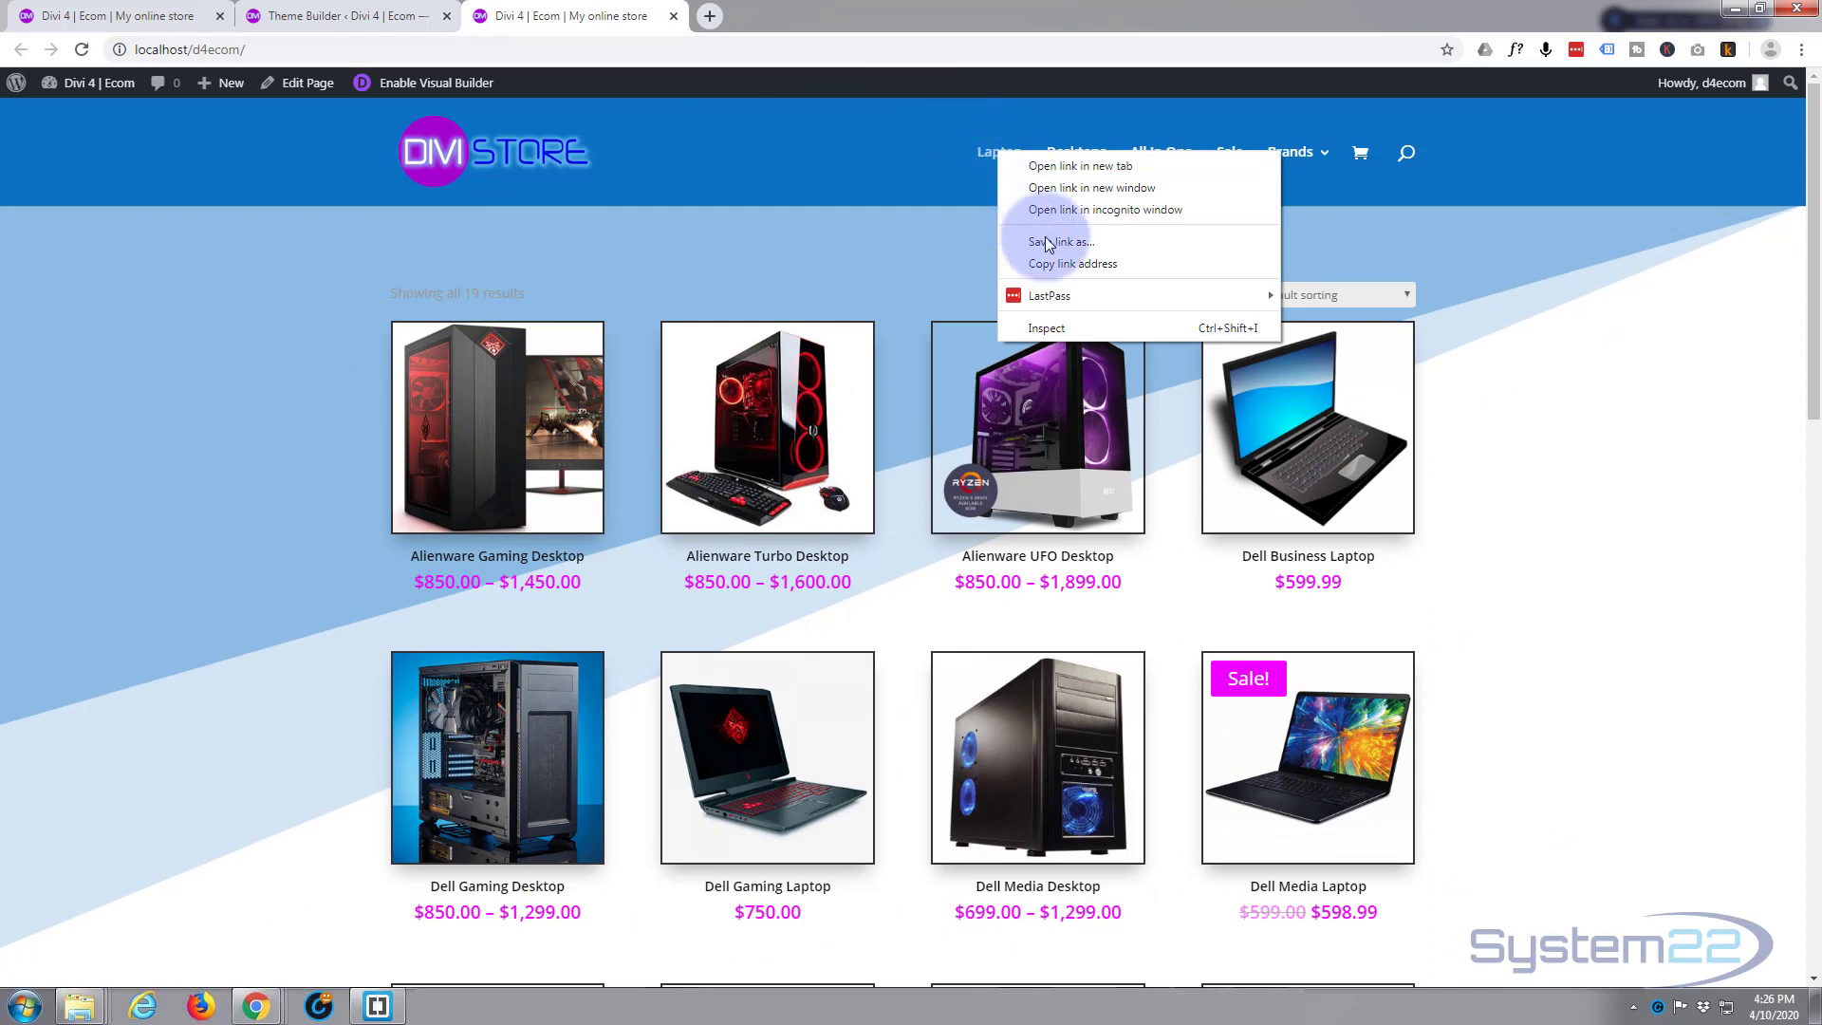
left_click(1061, 264)
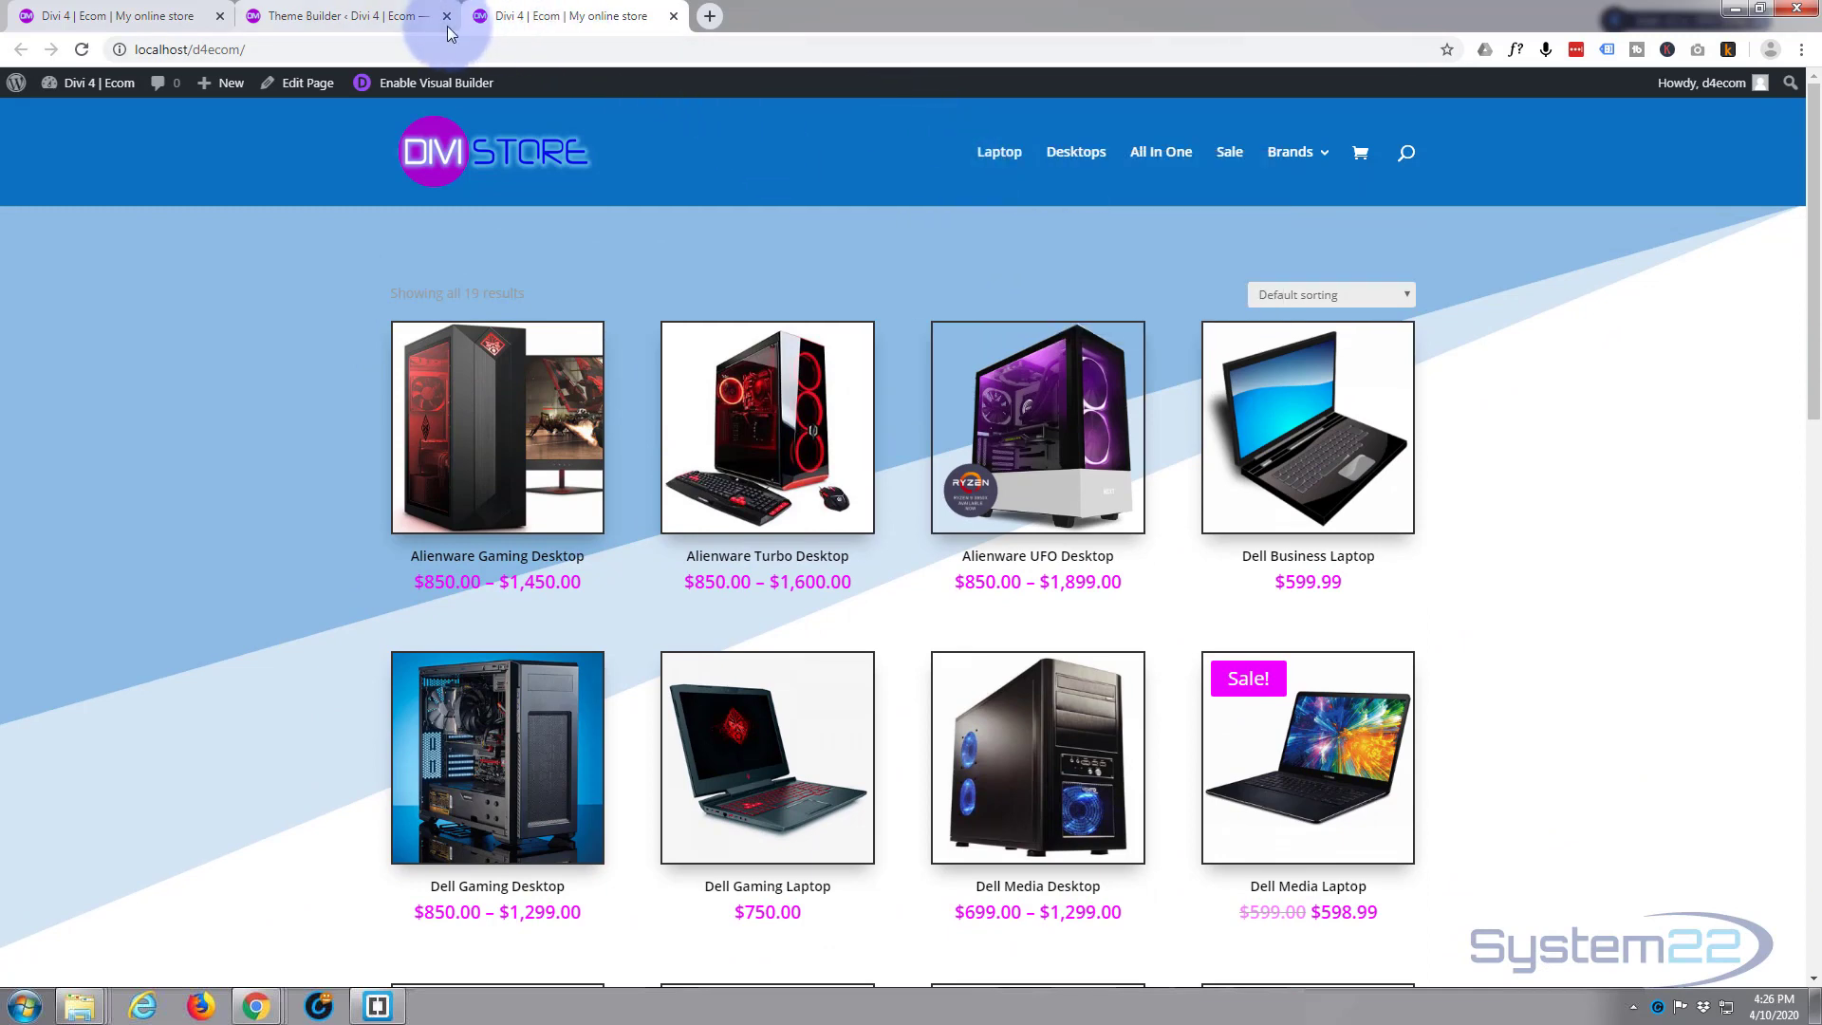
left_click(403, 19)
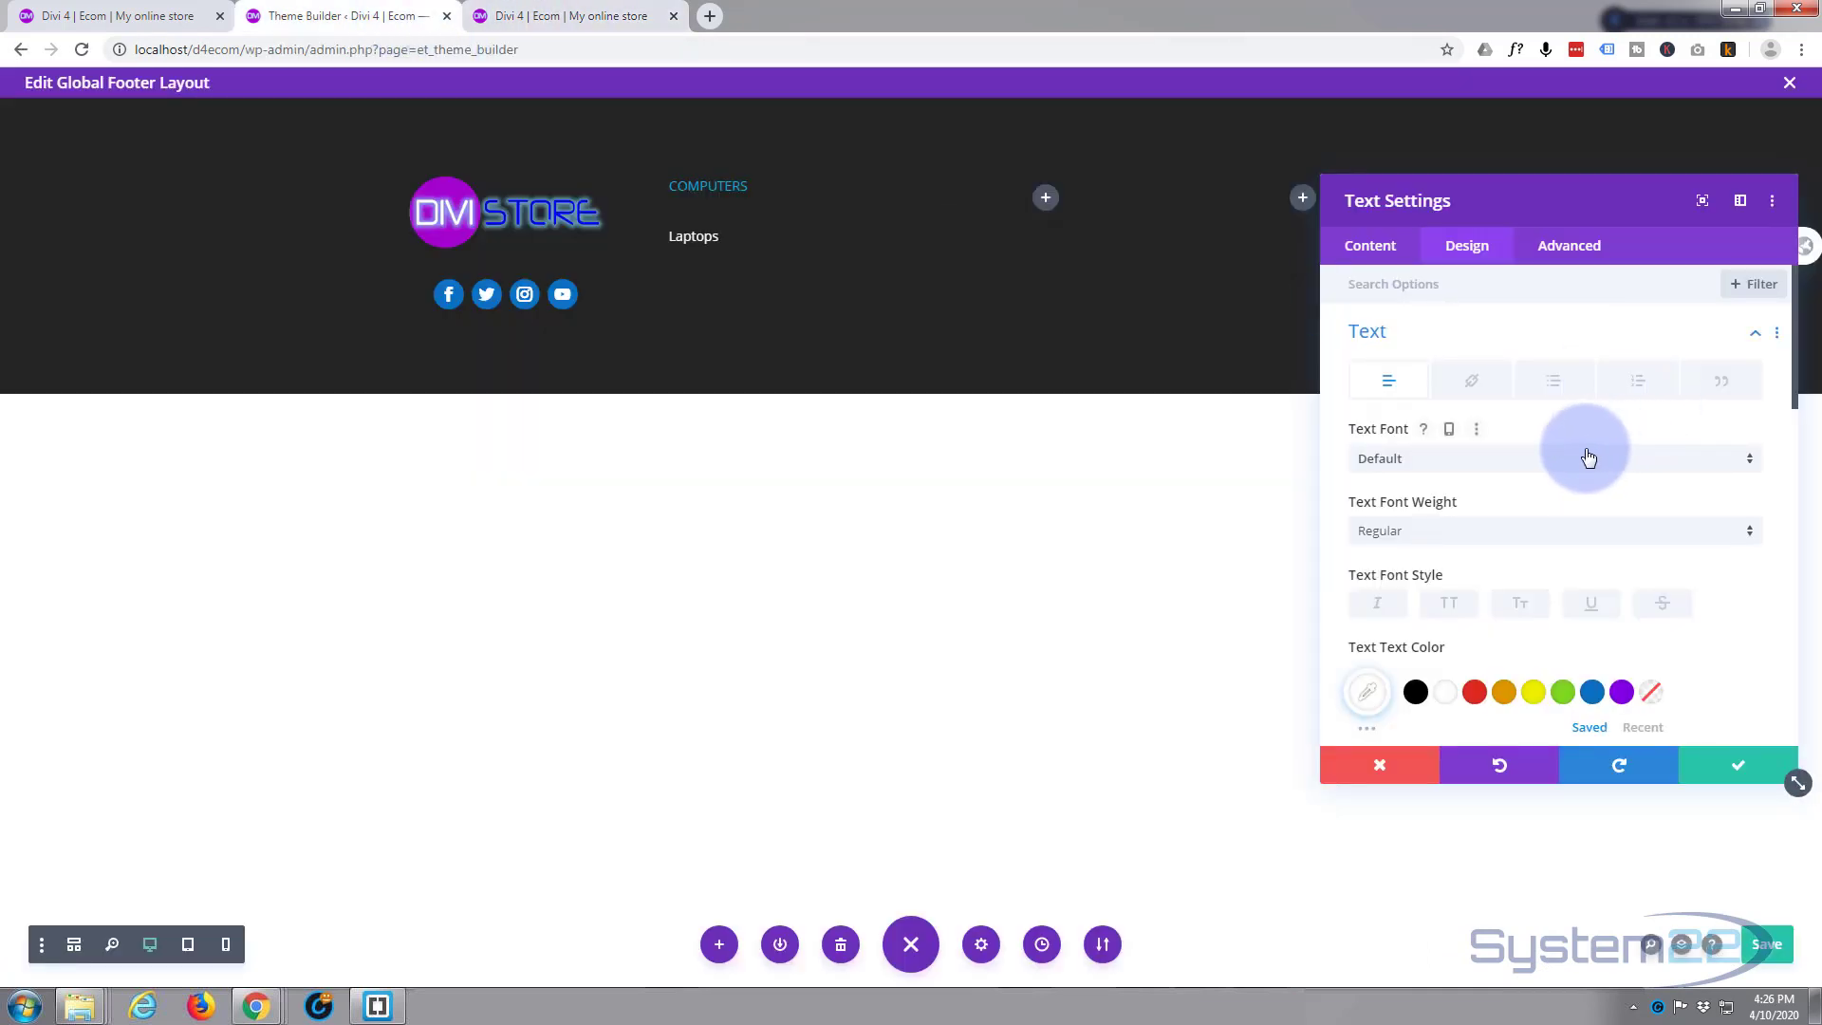
left_click(1373, 245)
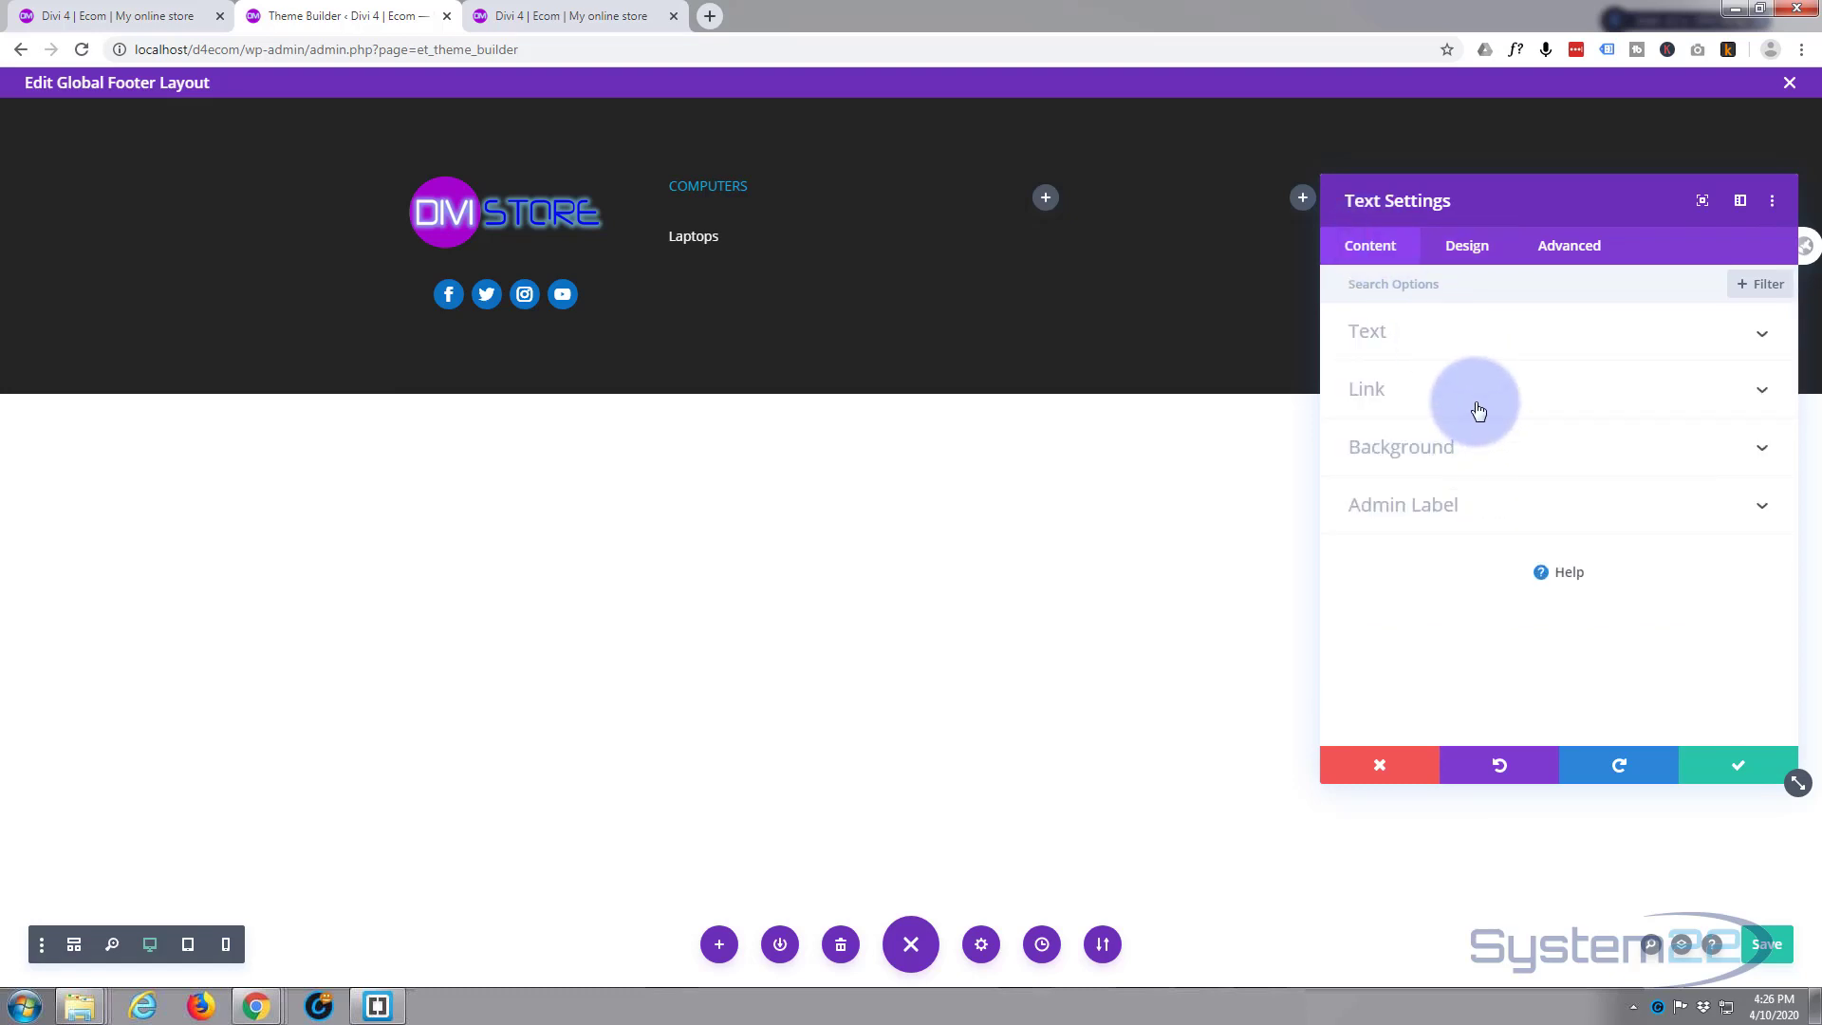
left_click(1477, 407)
left_click(1423, 426)
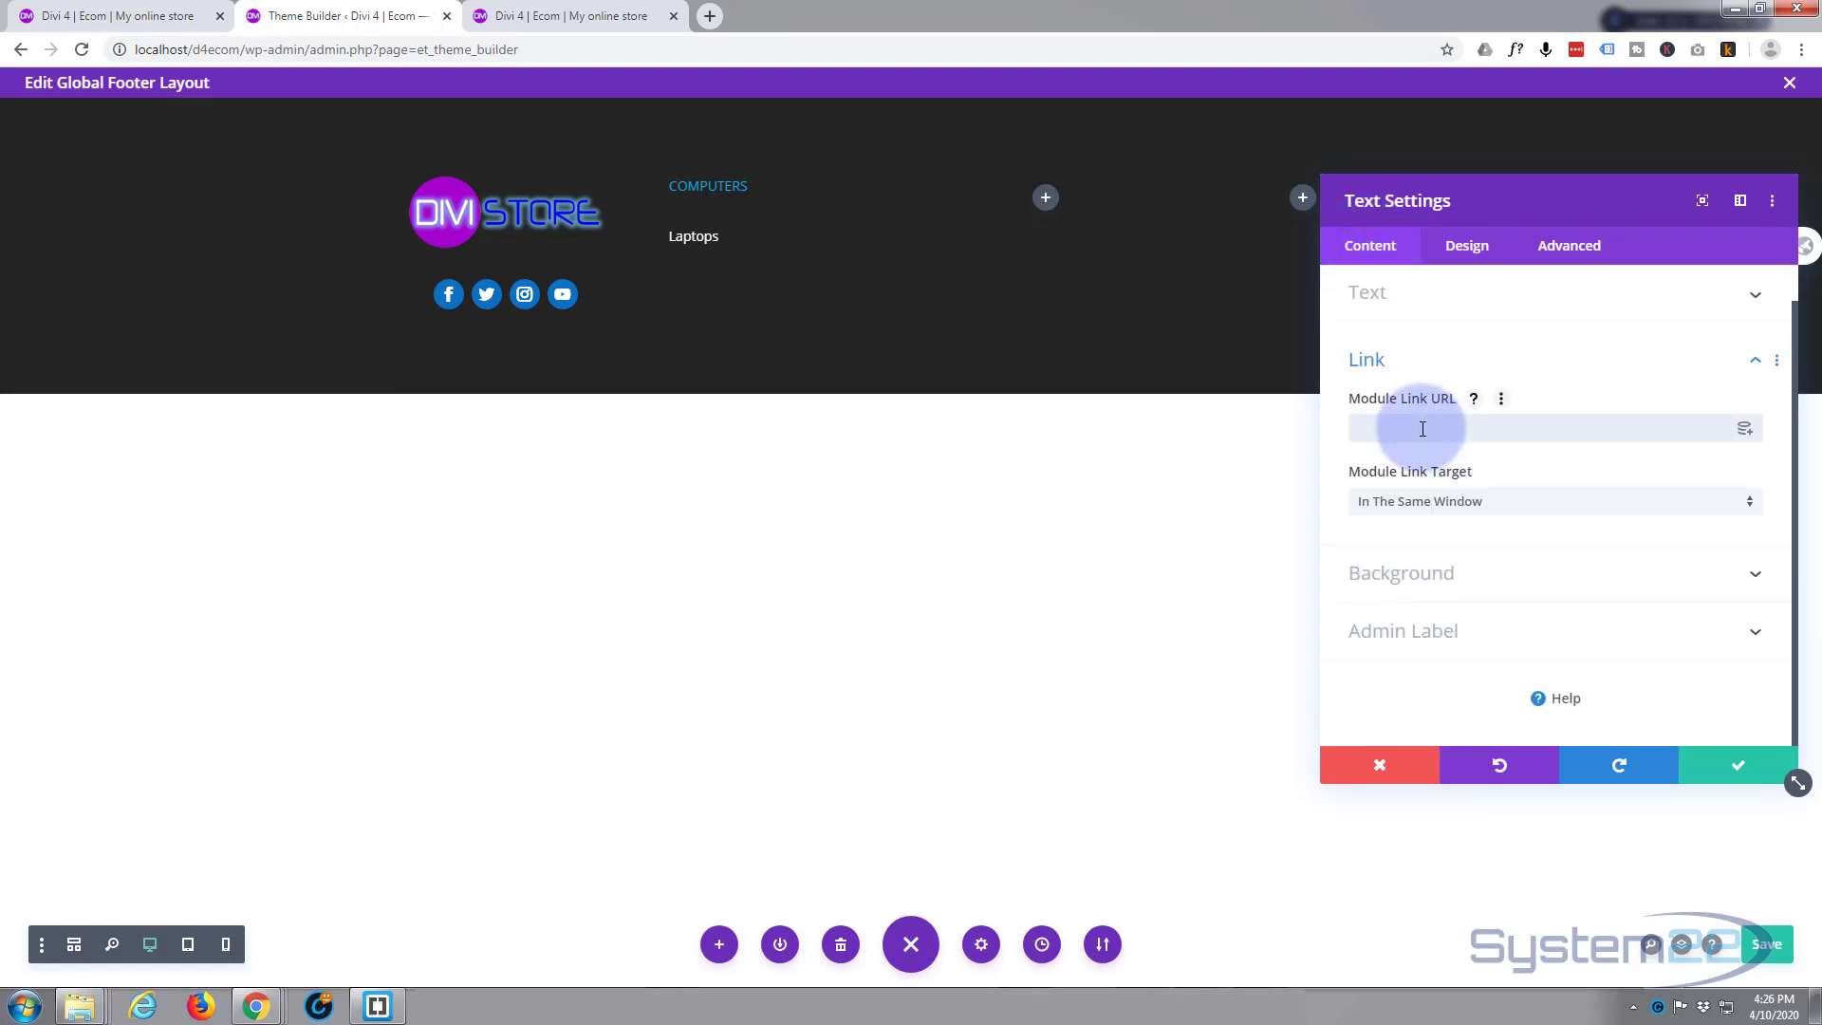
type("http://localhost/d4ecom/product-category/laptop/")
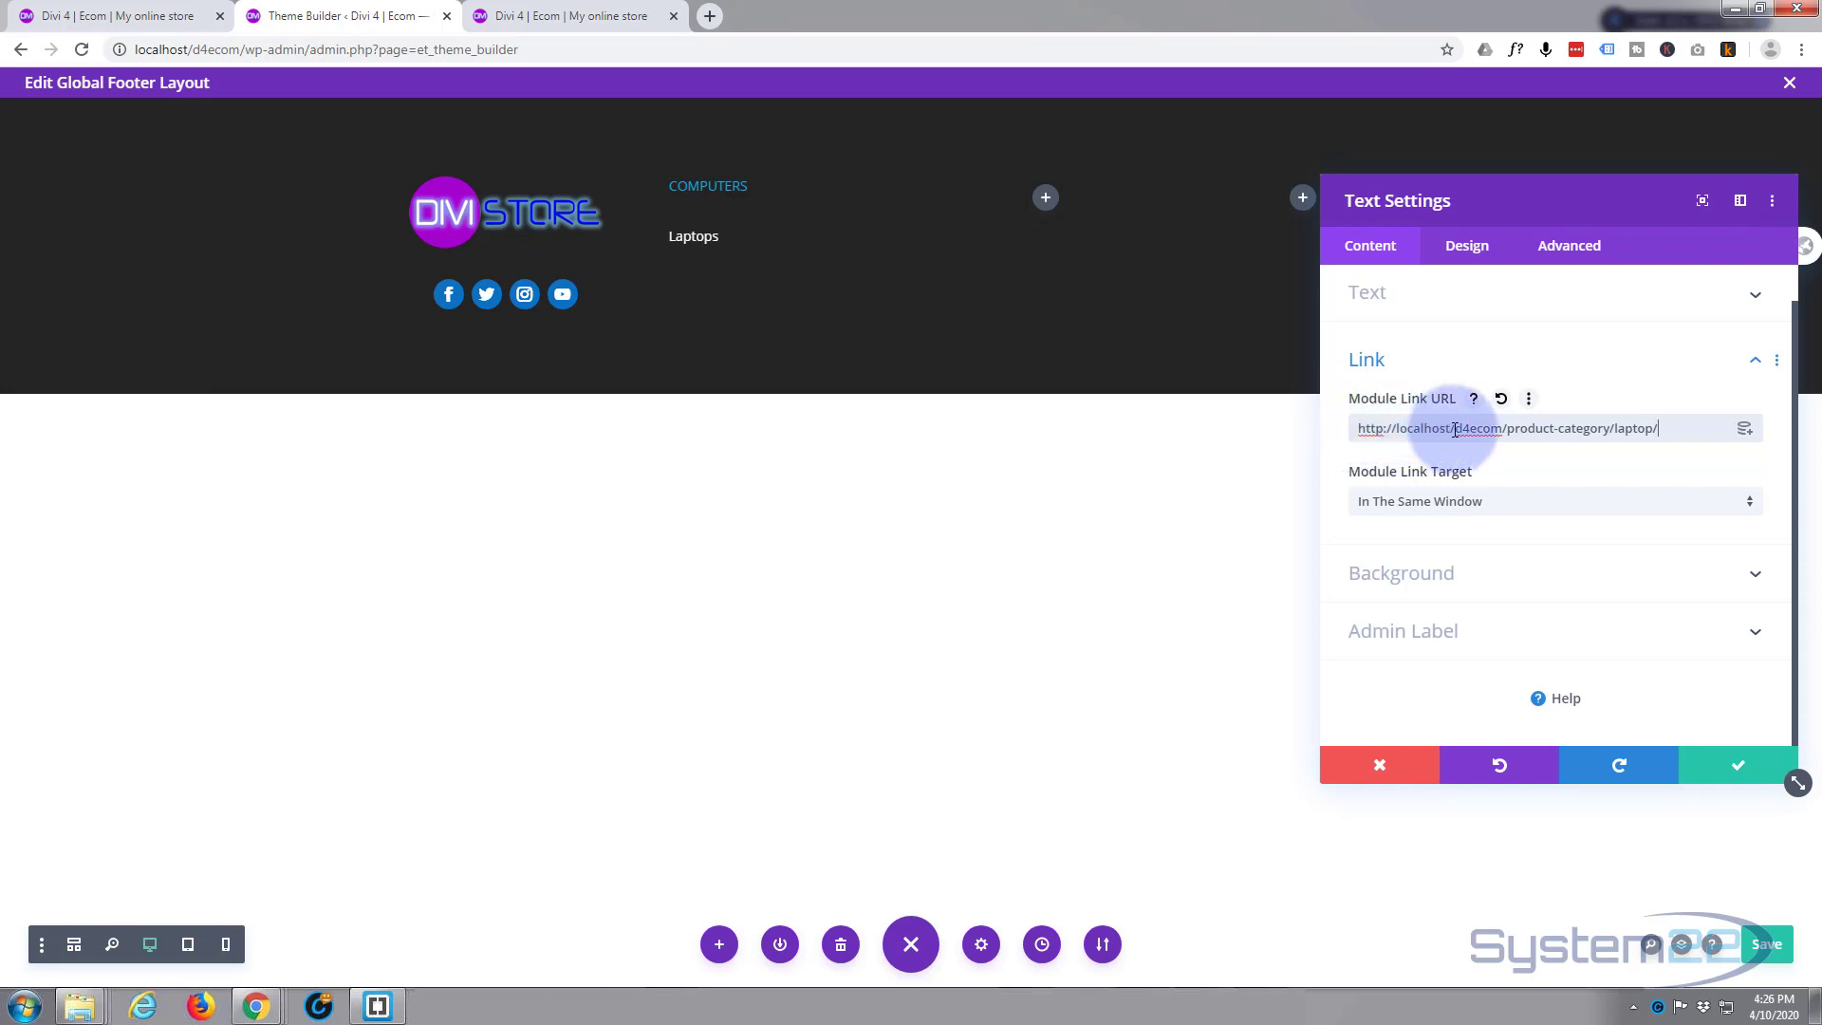
Shorten the "Laptops" module's link URL to the relative path /product-category/laptop/ and save the module
left_click_drag(1502, 428, 1302, 446)
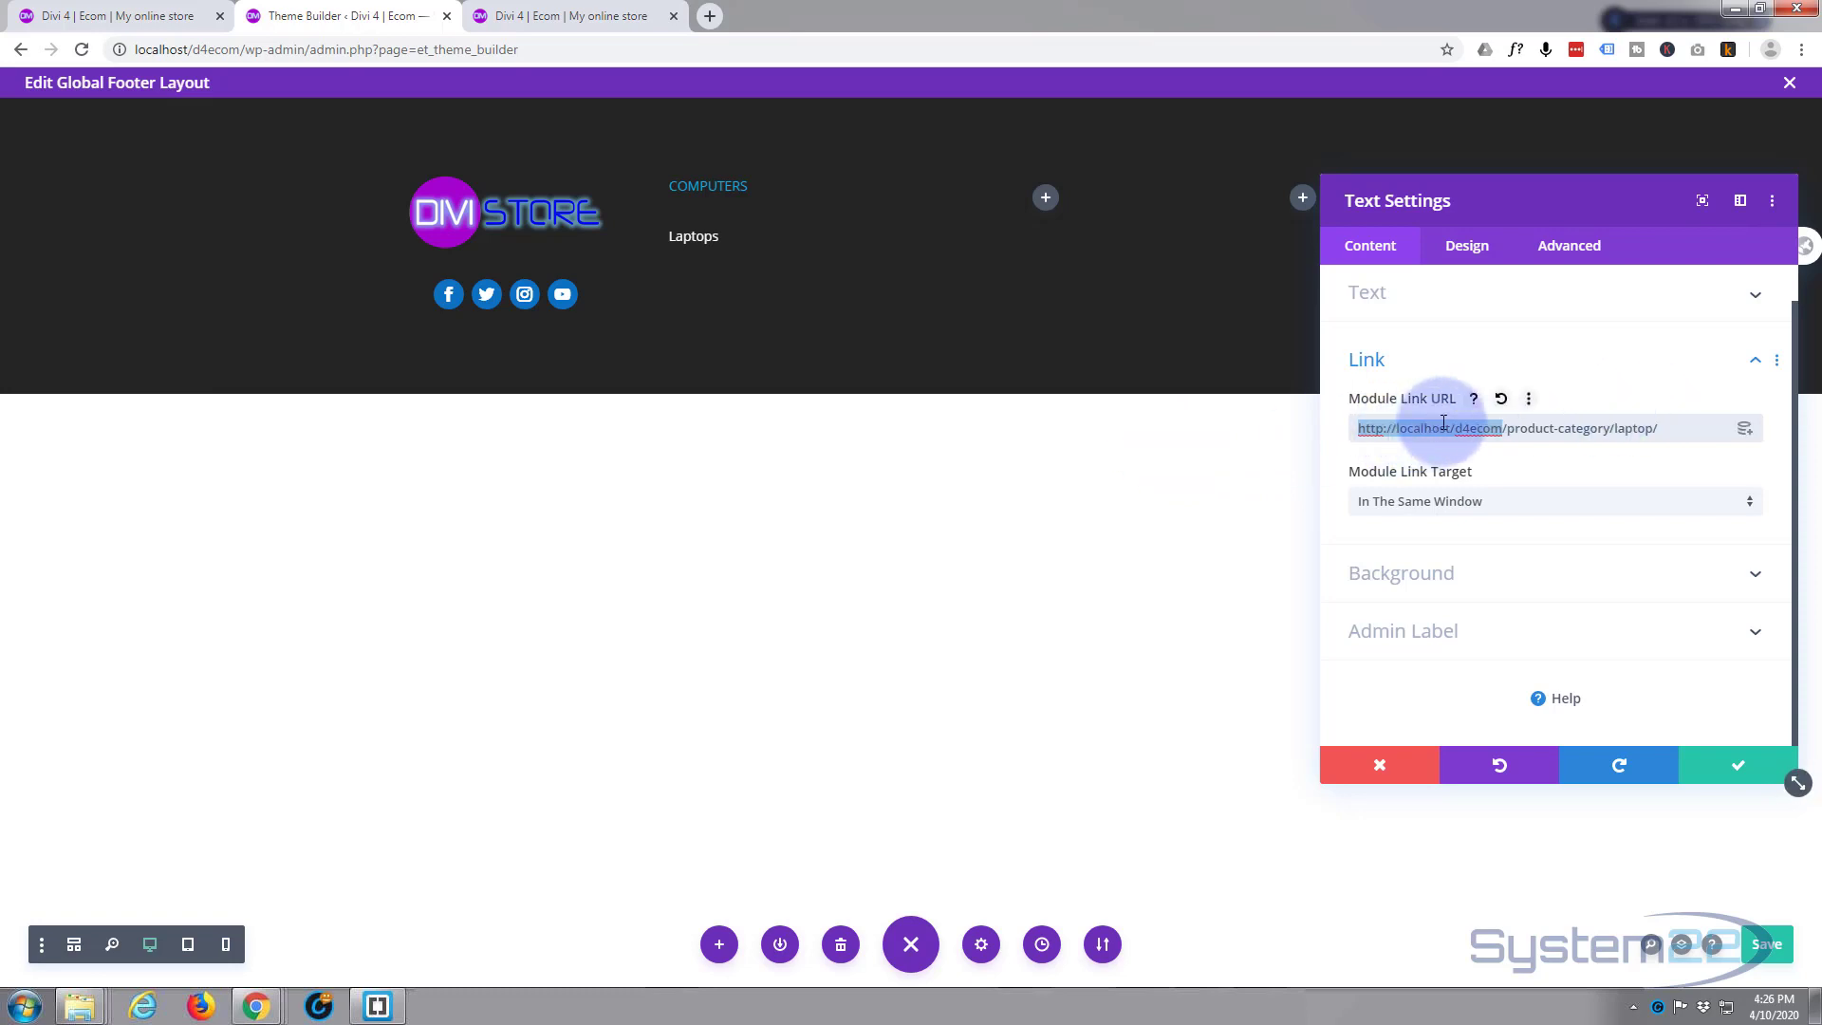
key("BackSpace")
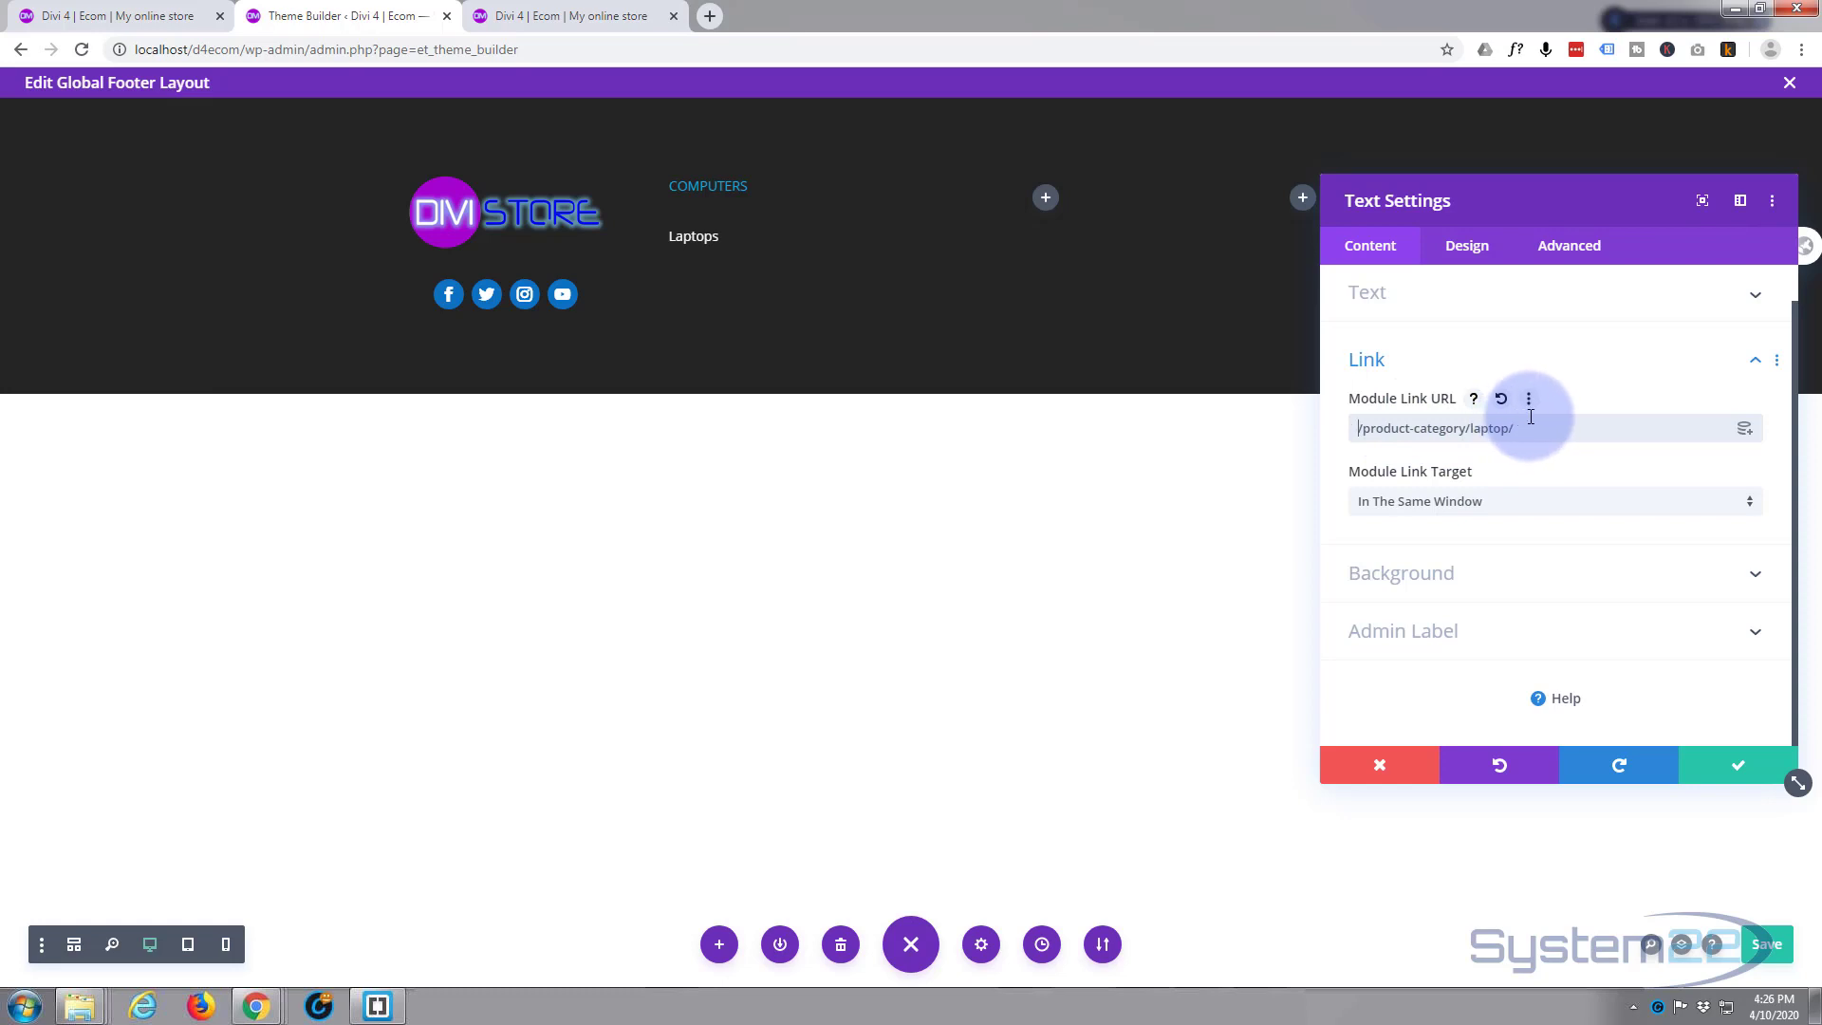
left_click(1729, 771)
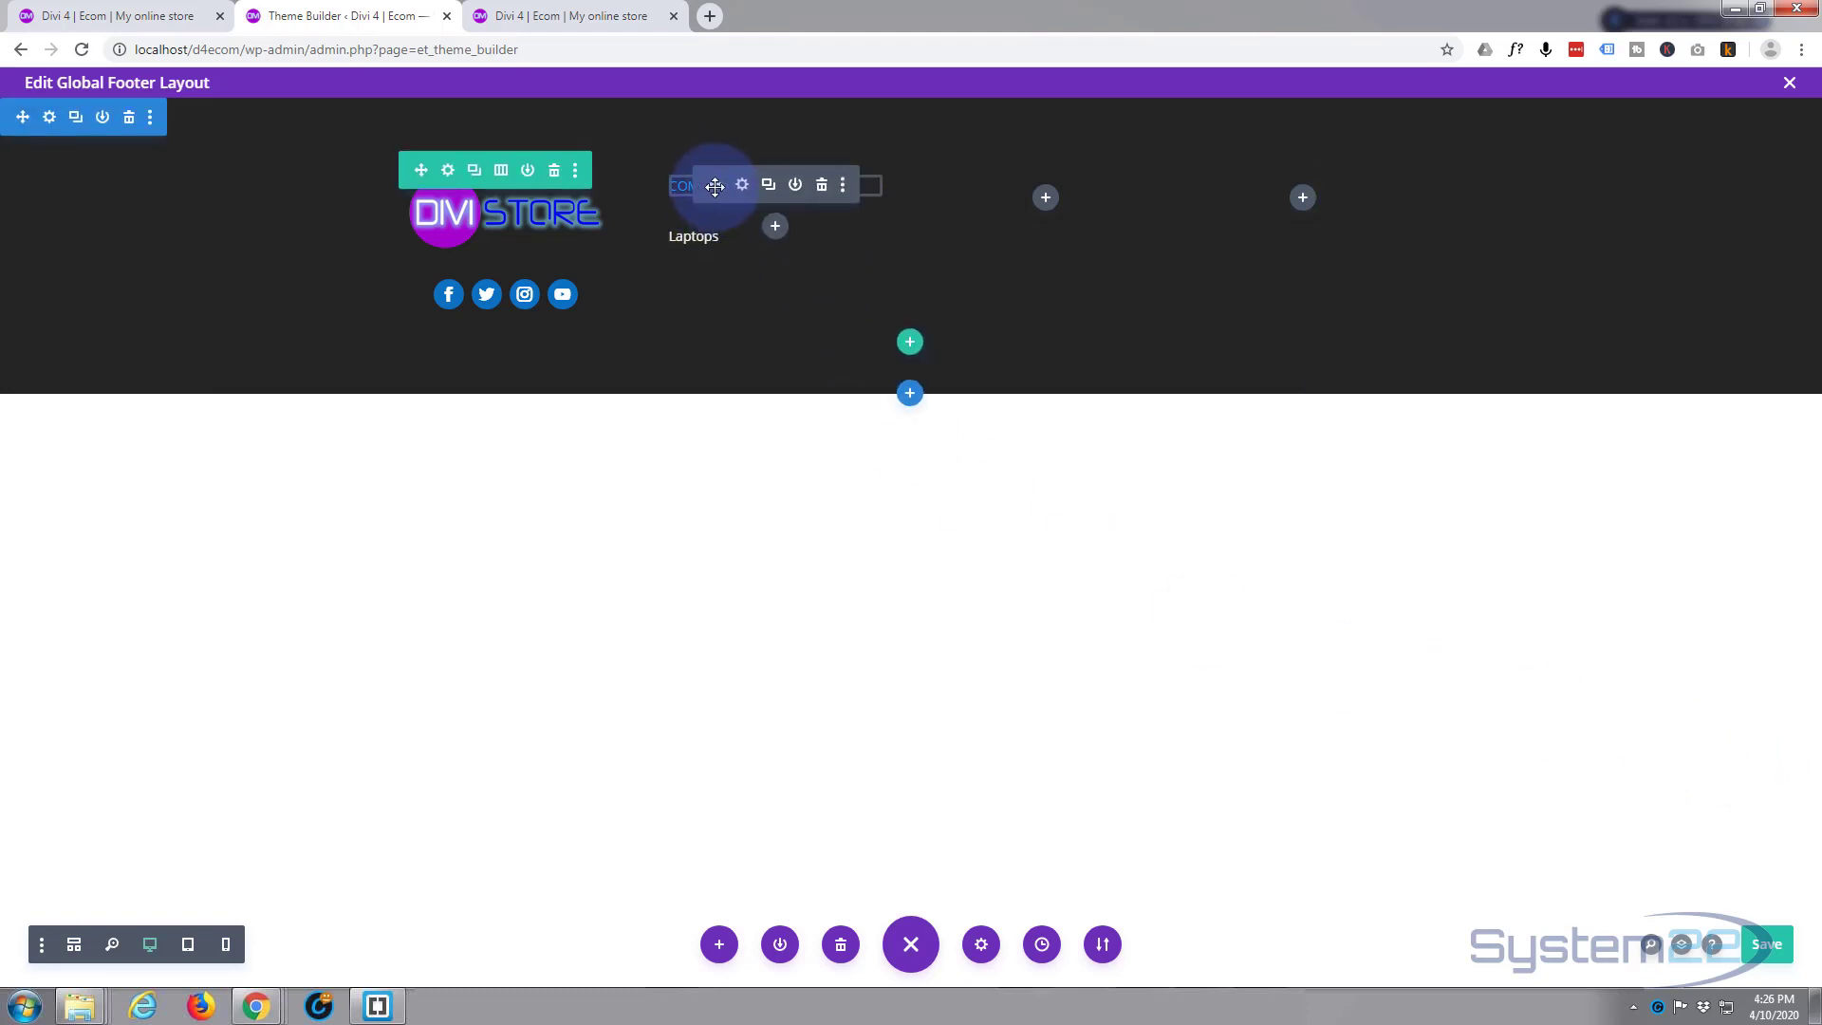
Set the "Computers" heading's linked top and bottom margins to 0px and its bottom padding to 5px, and save the module
left_click(745, 186)
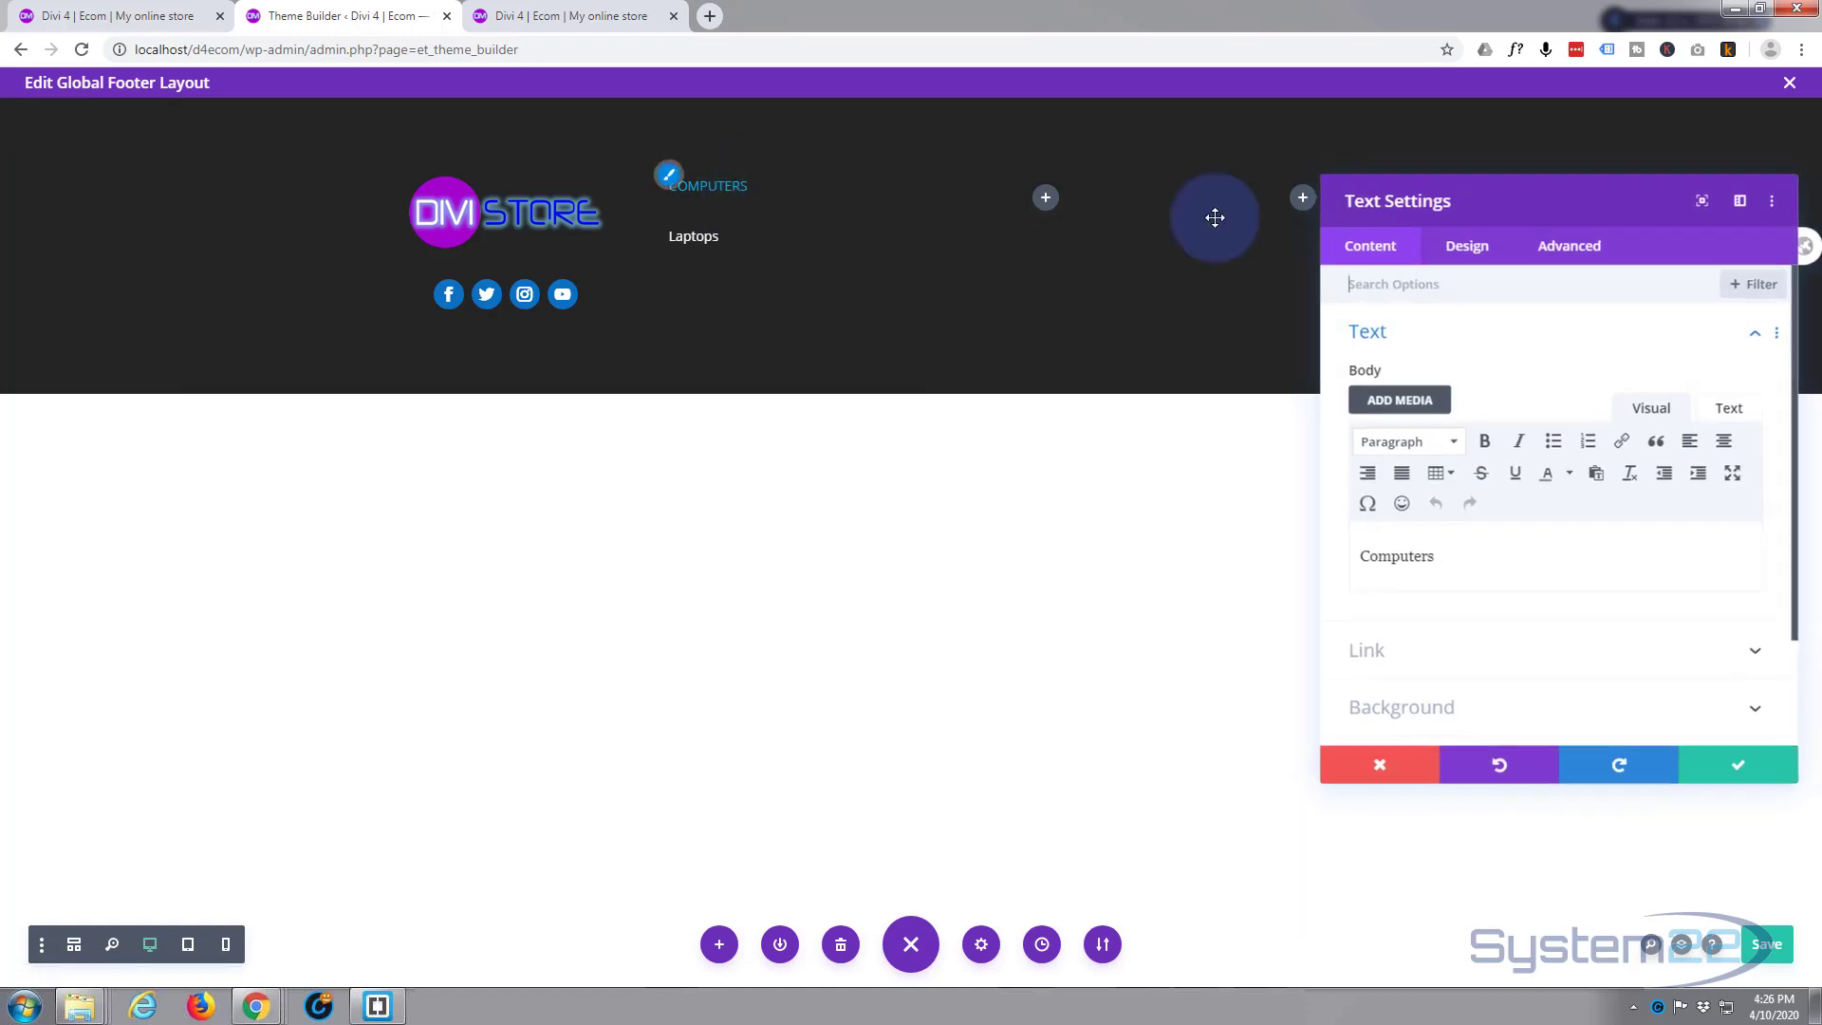
left_click(1475, 250)
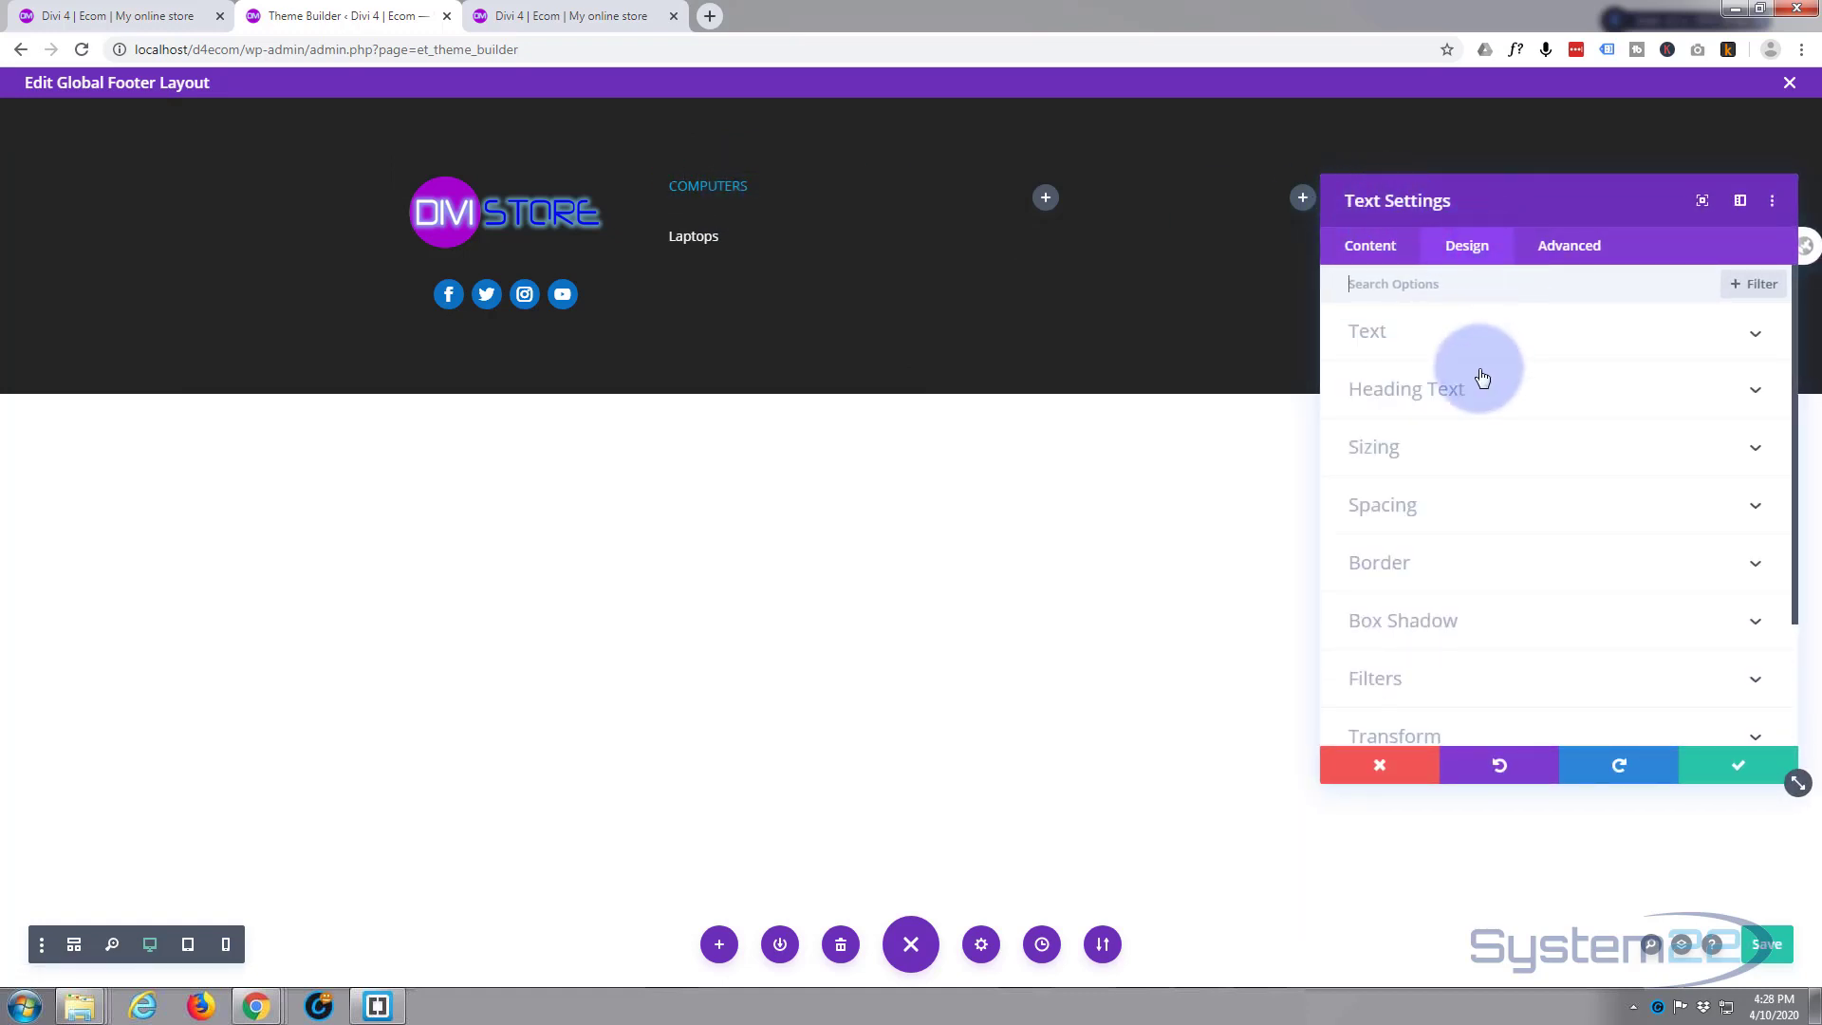
left_click(1449, 511)
left_click(1378, 359)
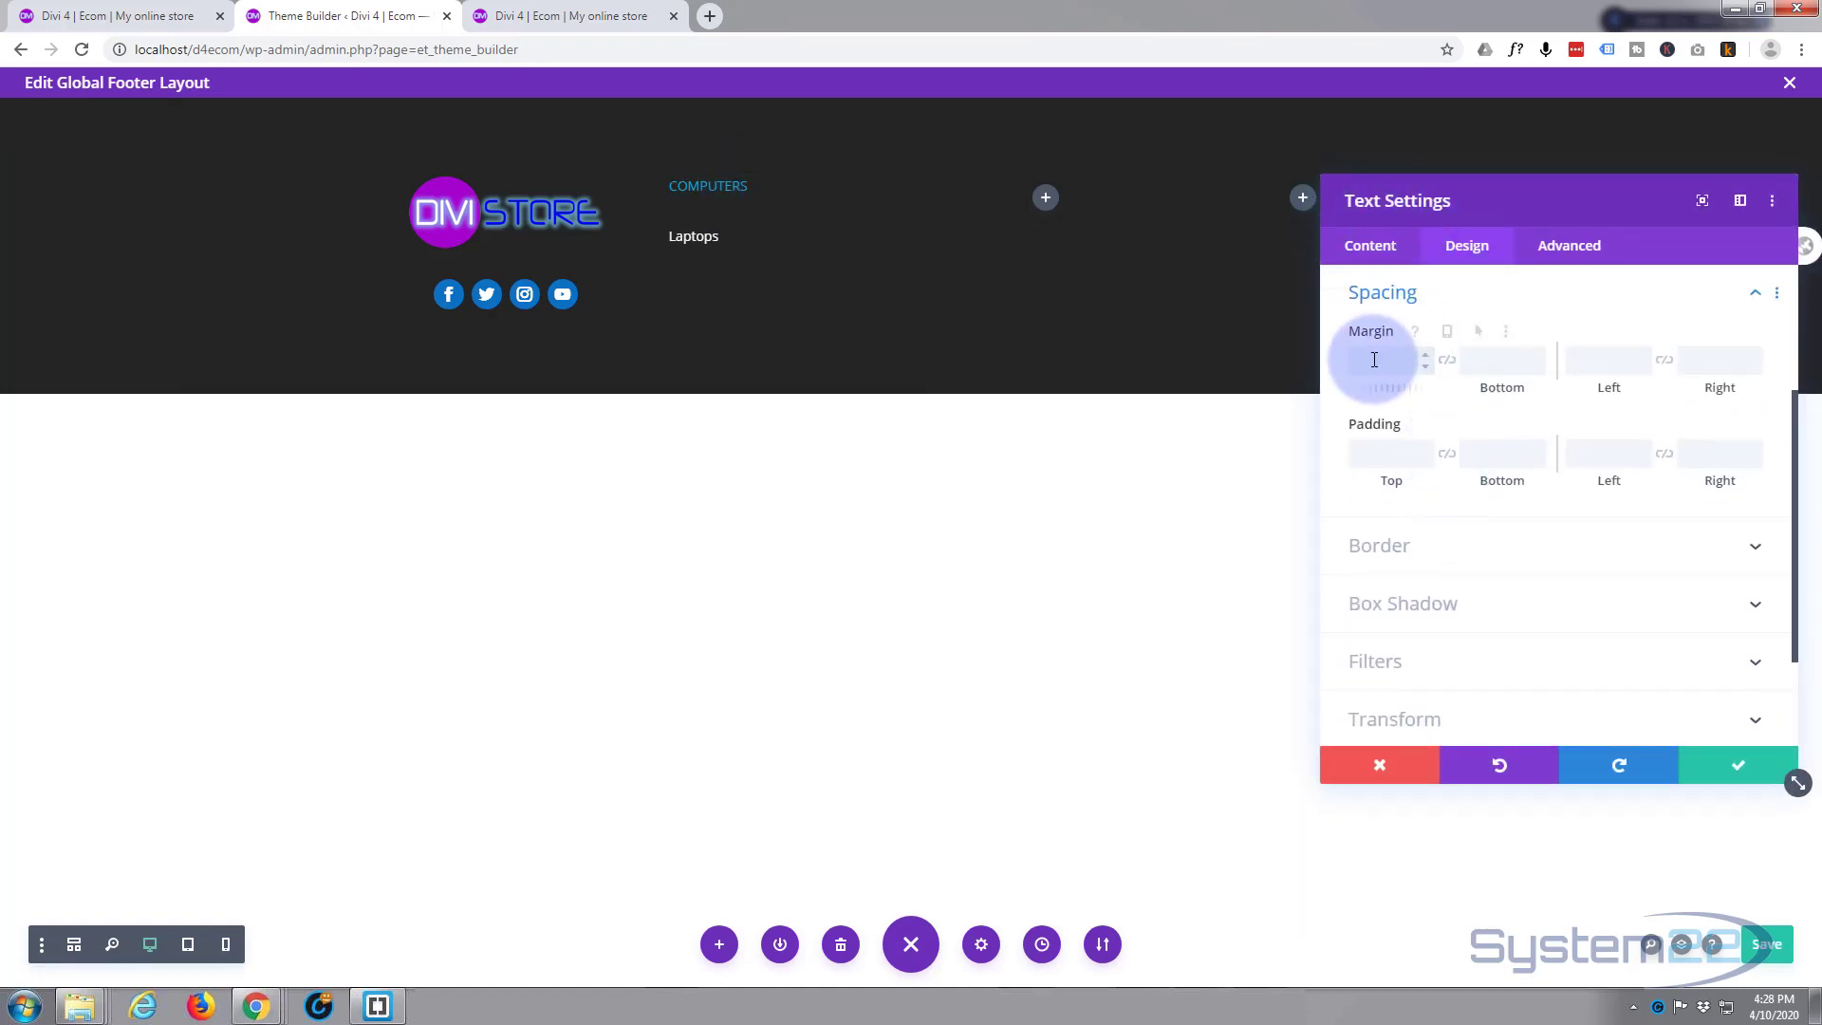
left_click(1447, 362)
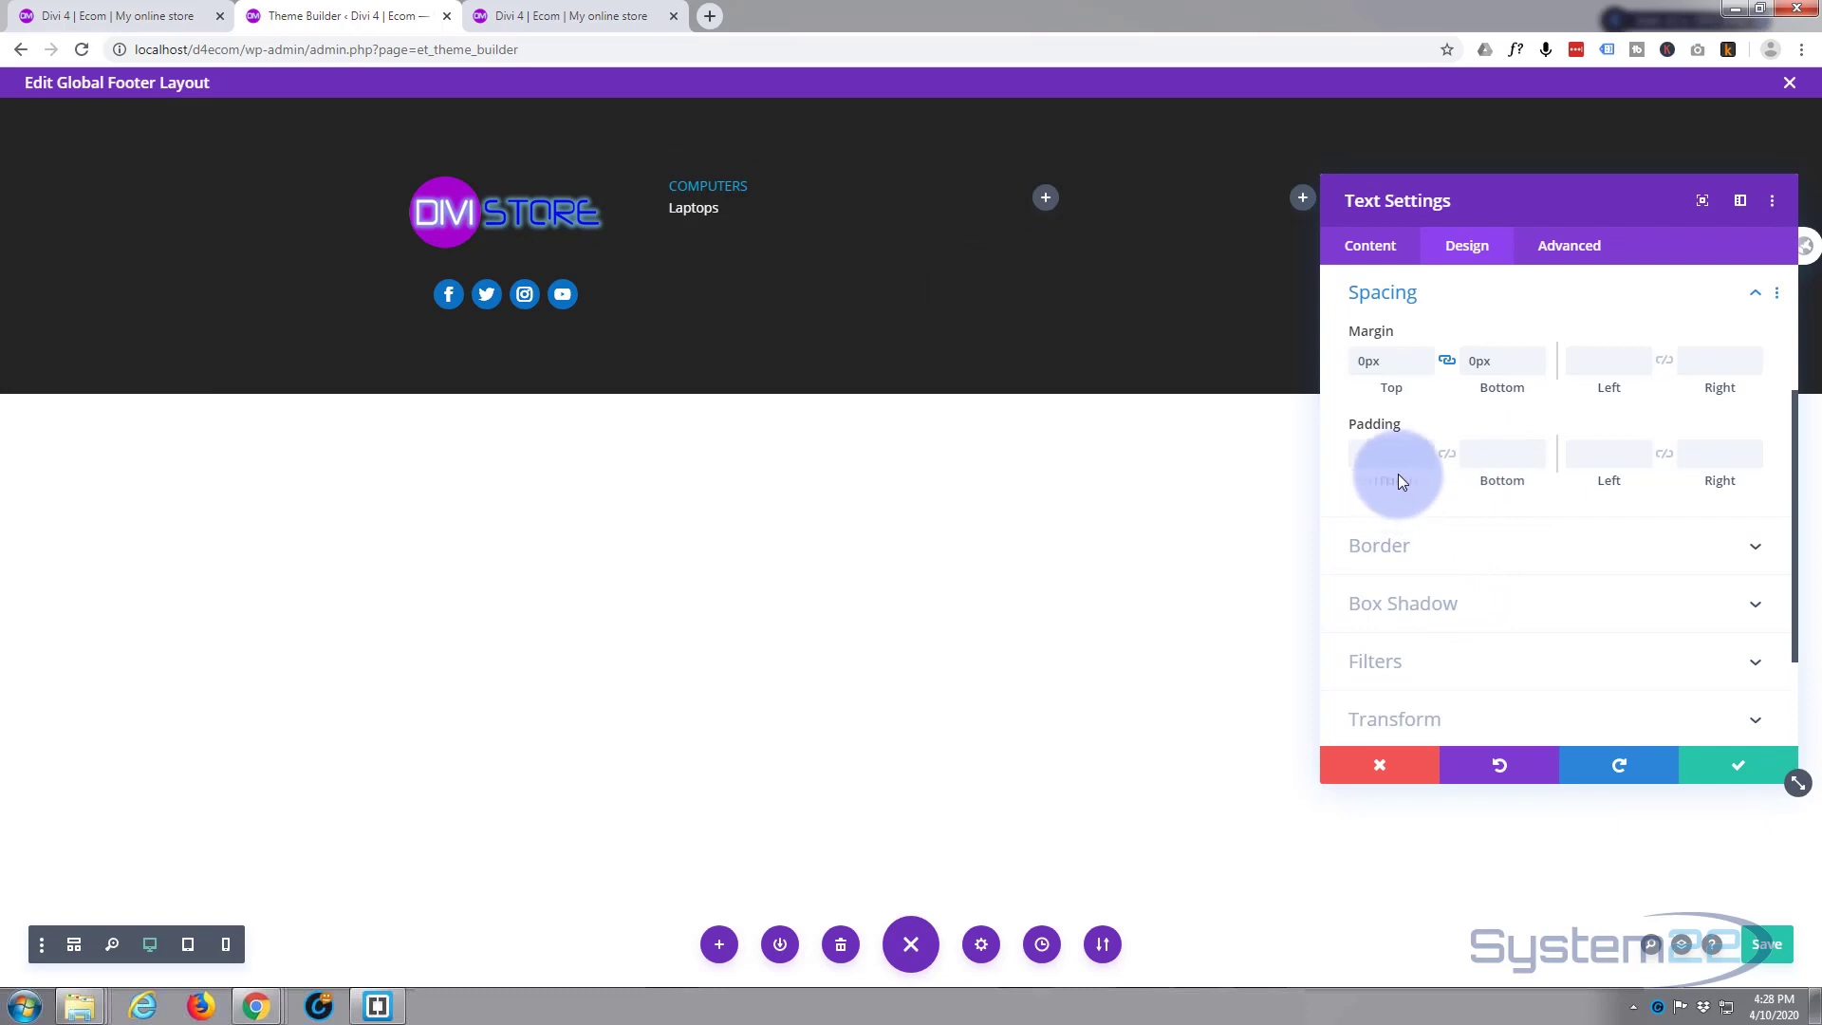
double_click(1486, 454)
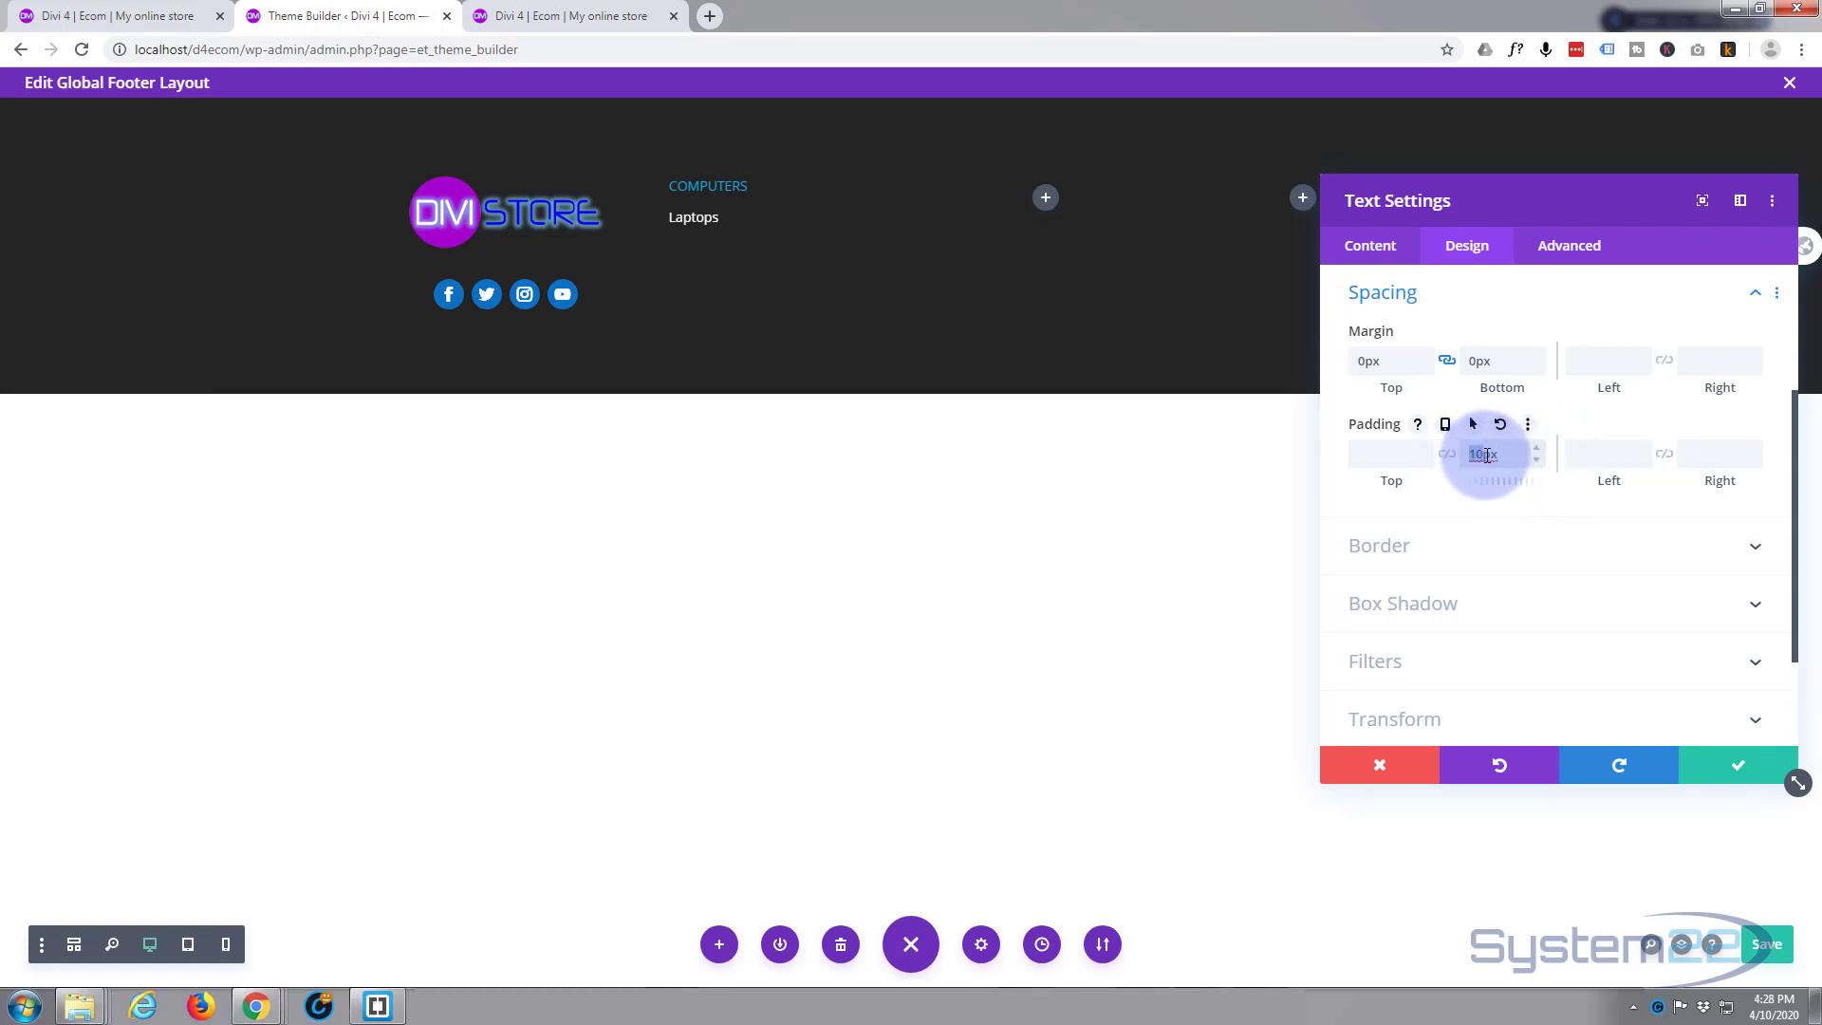
type("5")
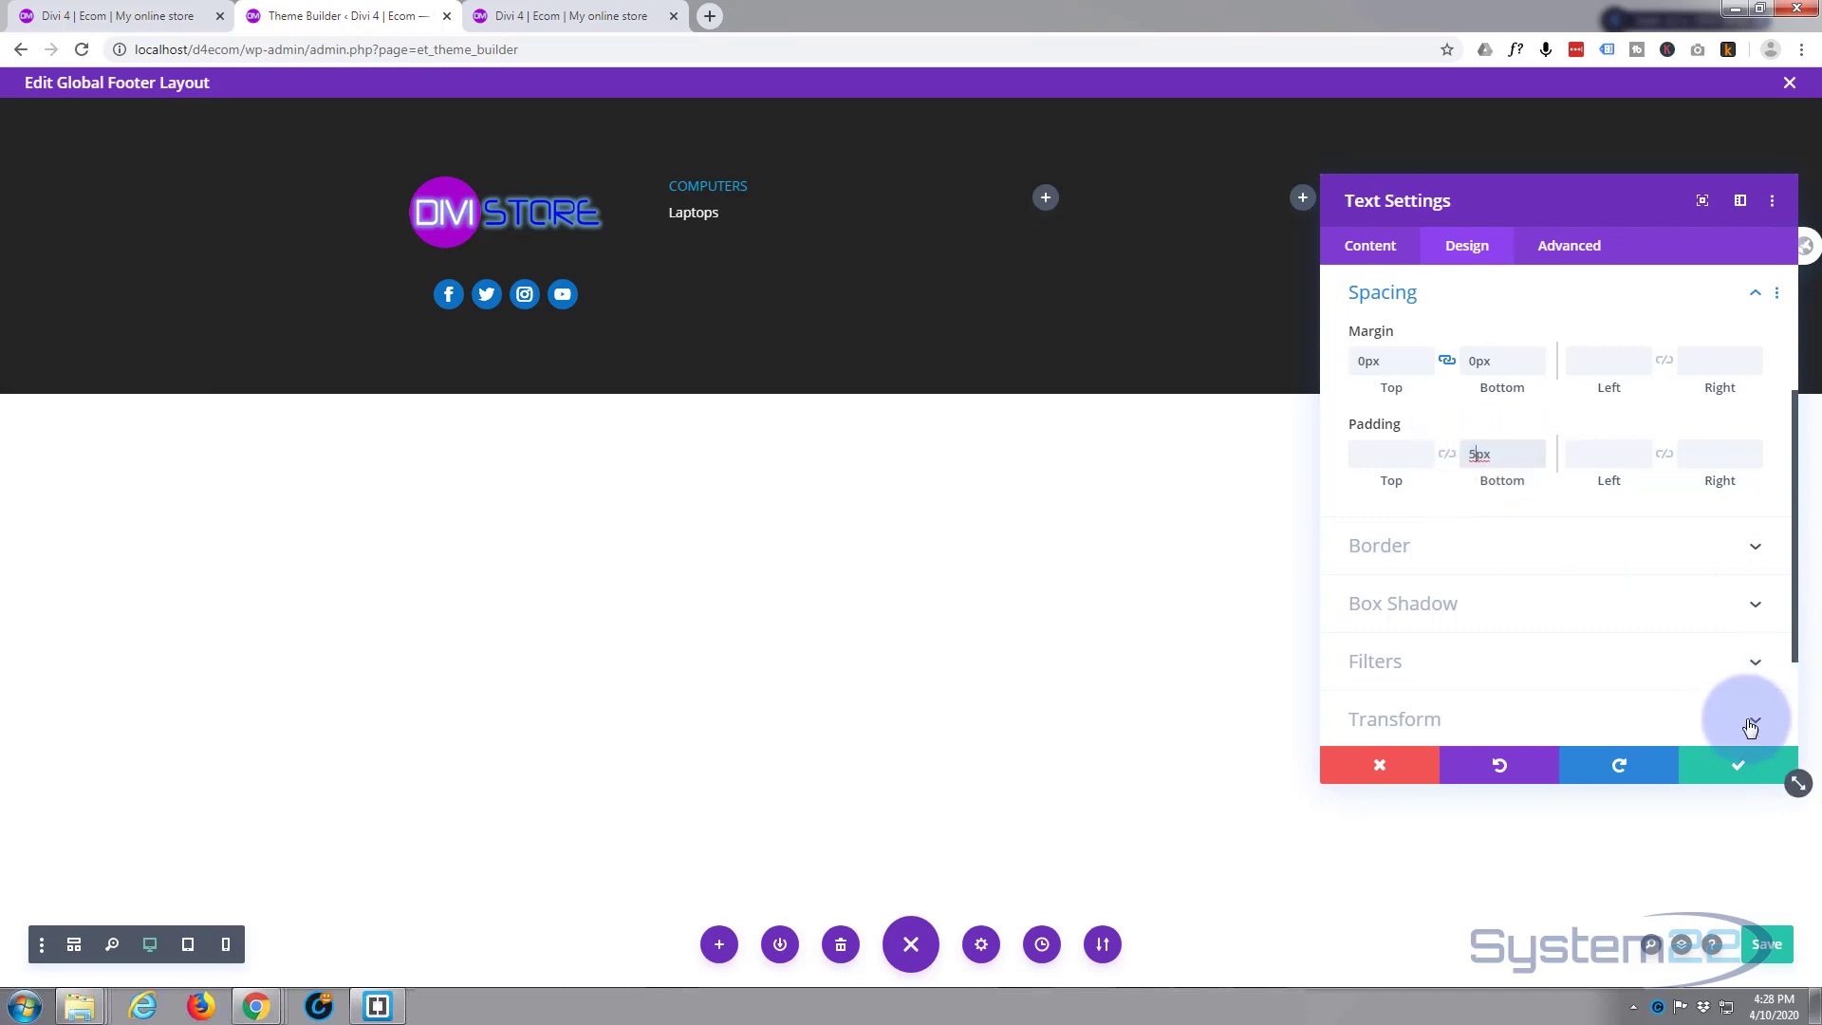
left_click(1746, 766)
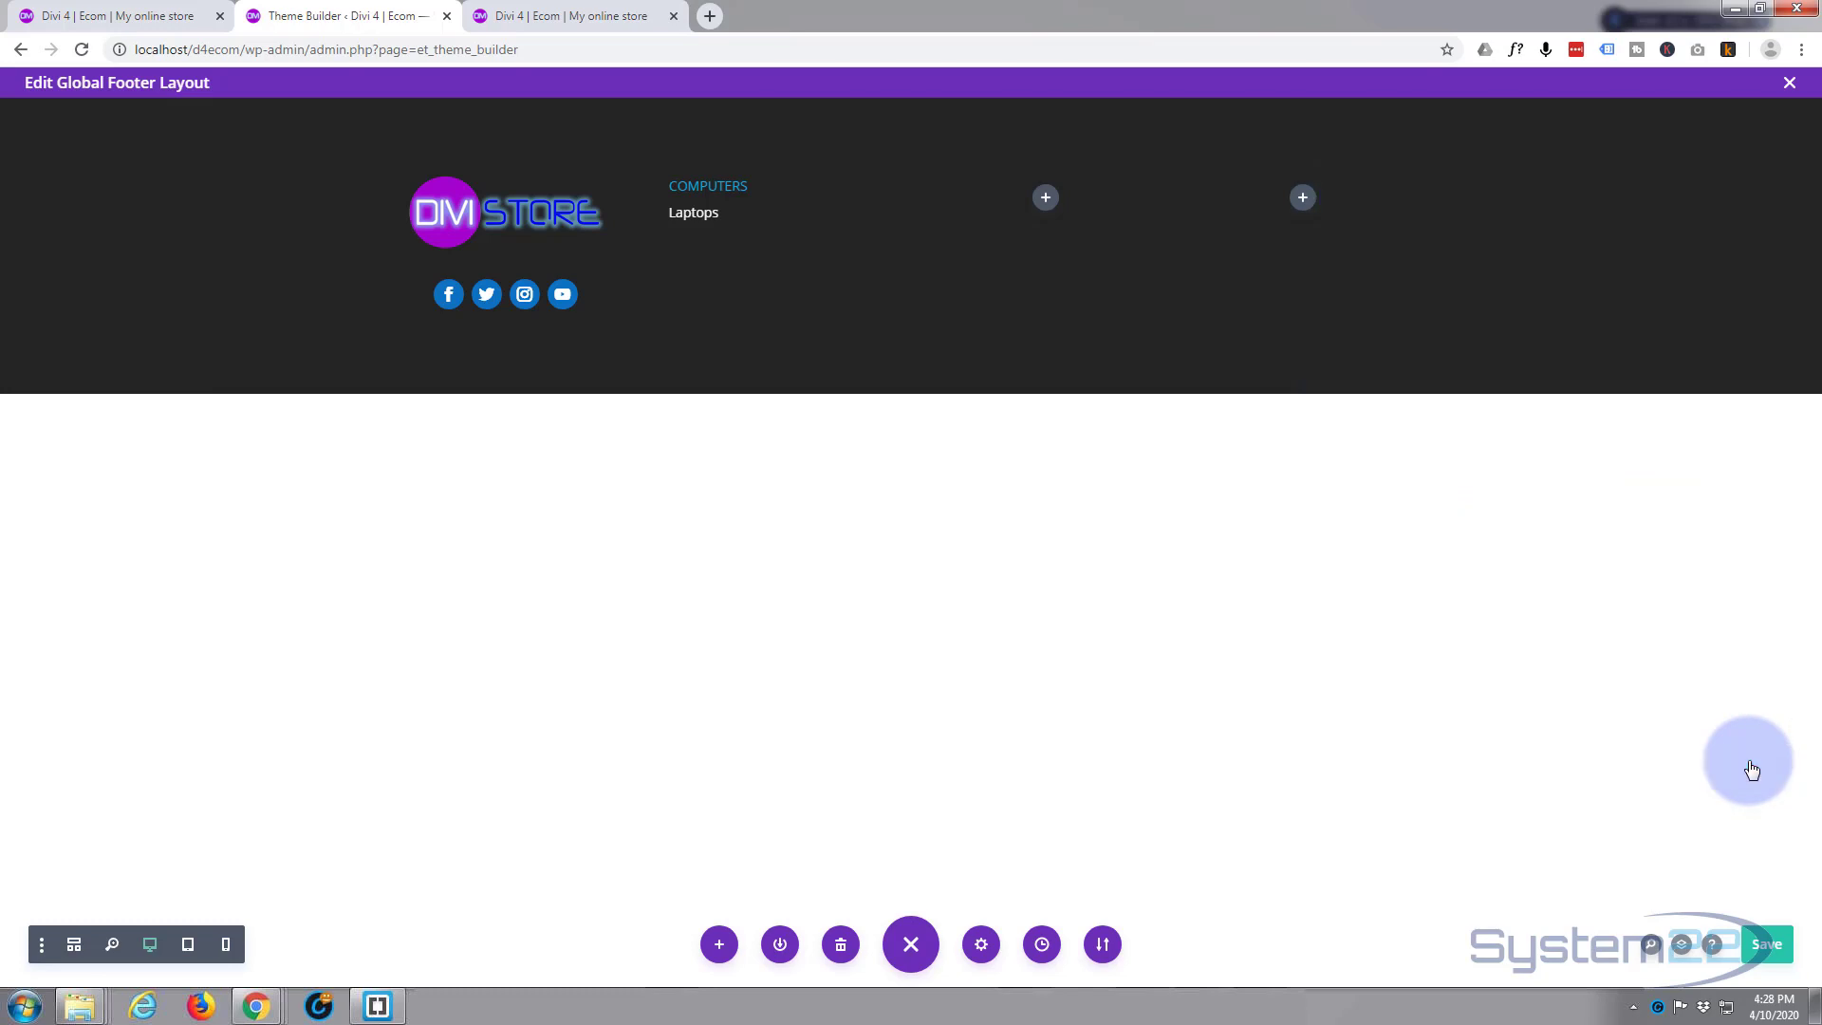
Set the "Laptops" module's bottom padding to 5px and bottom margin to 0px, and save the module
mouse_move(689, 215)
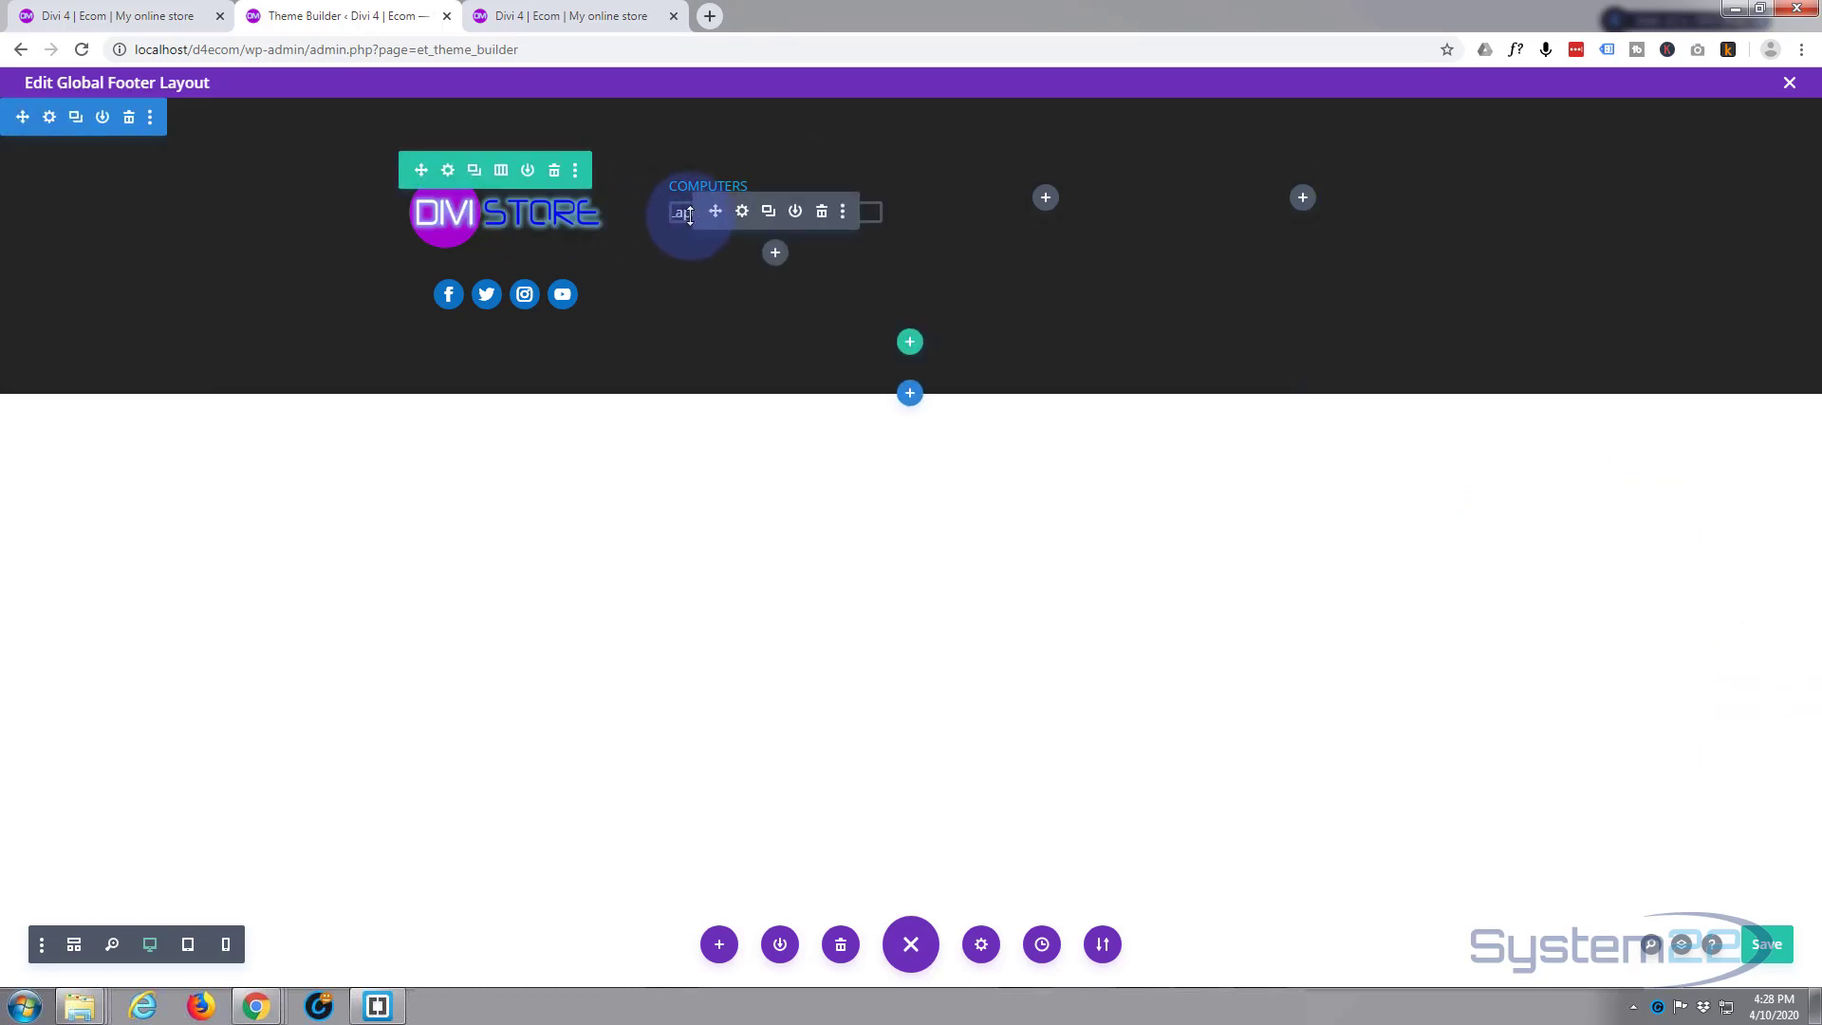
left_click(741, 218)
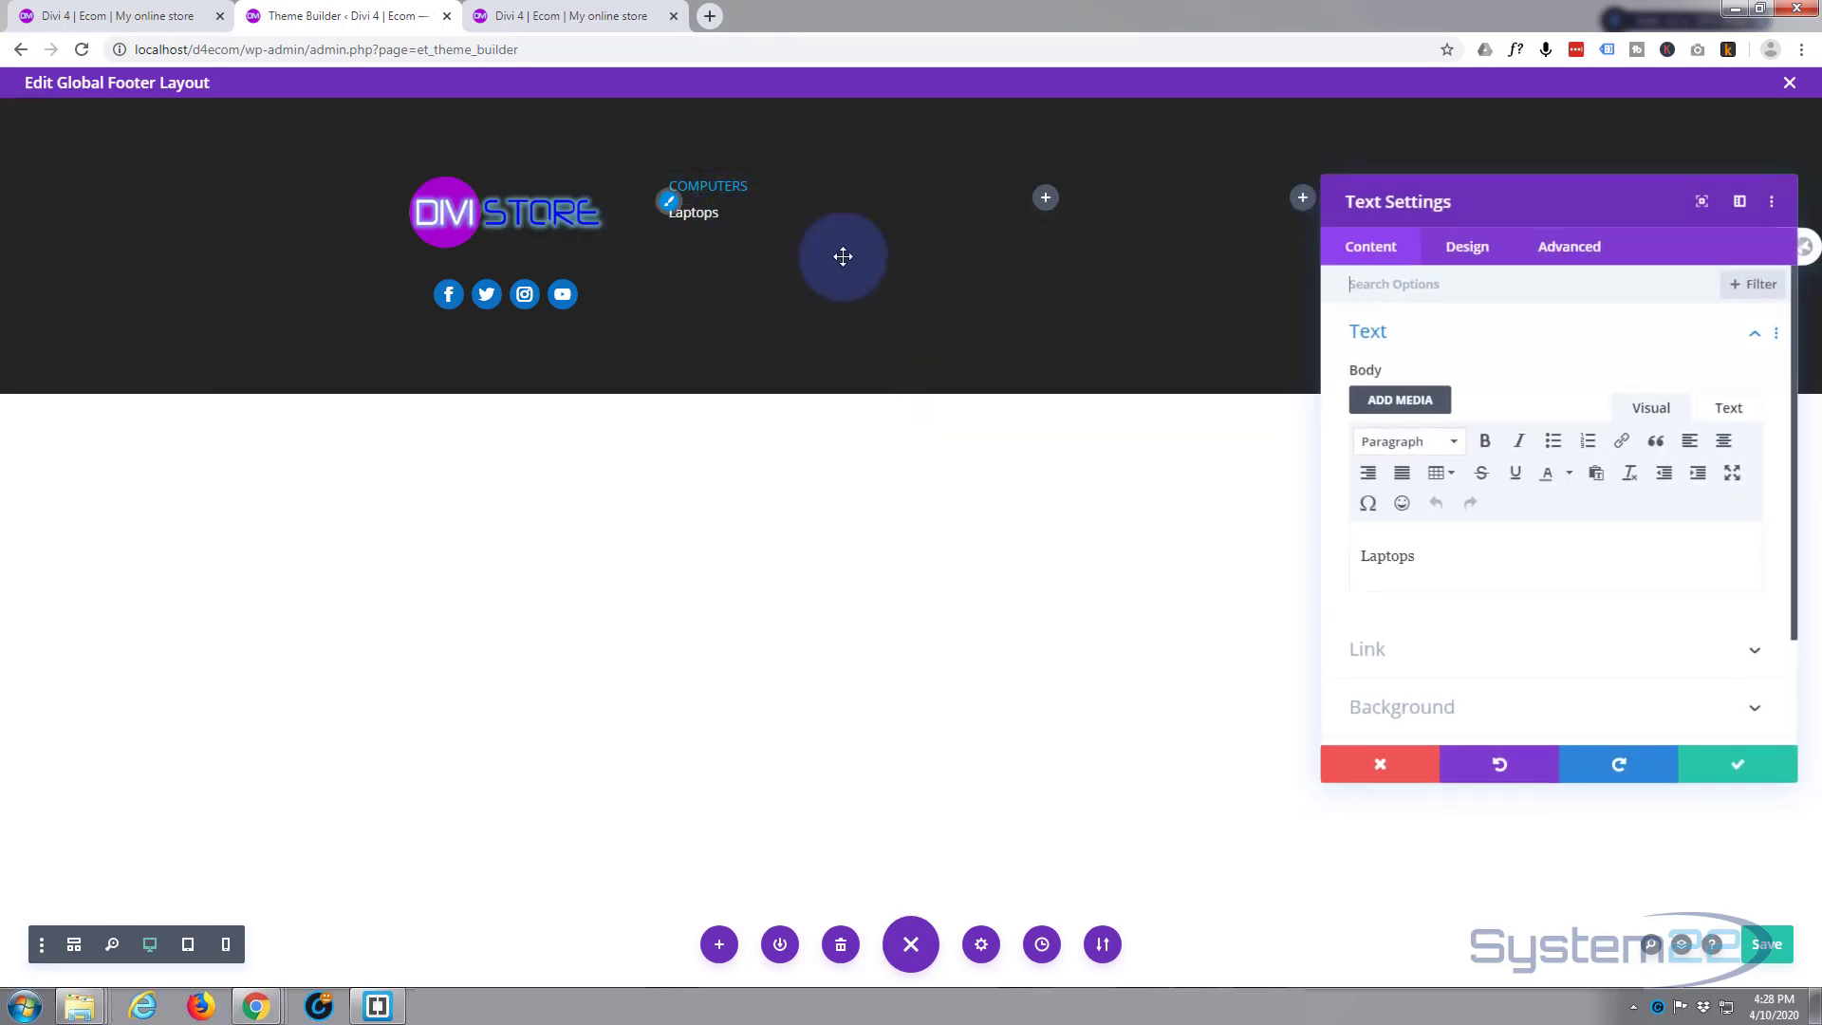
left_click(1467, 250)
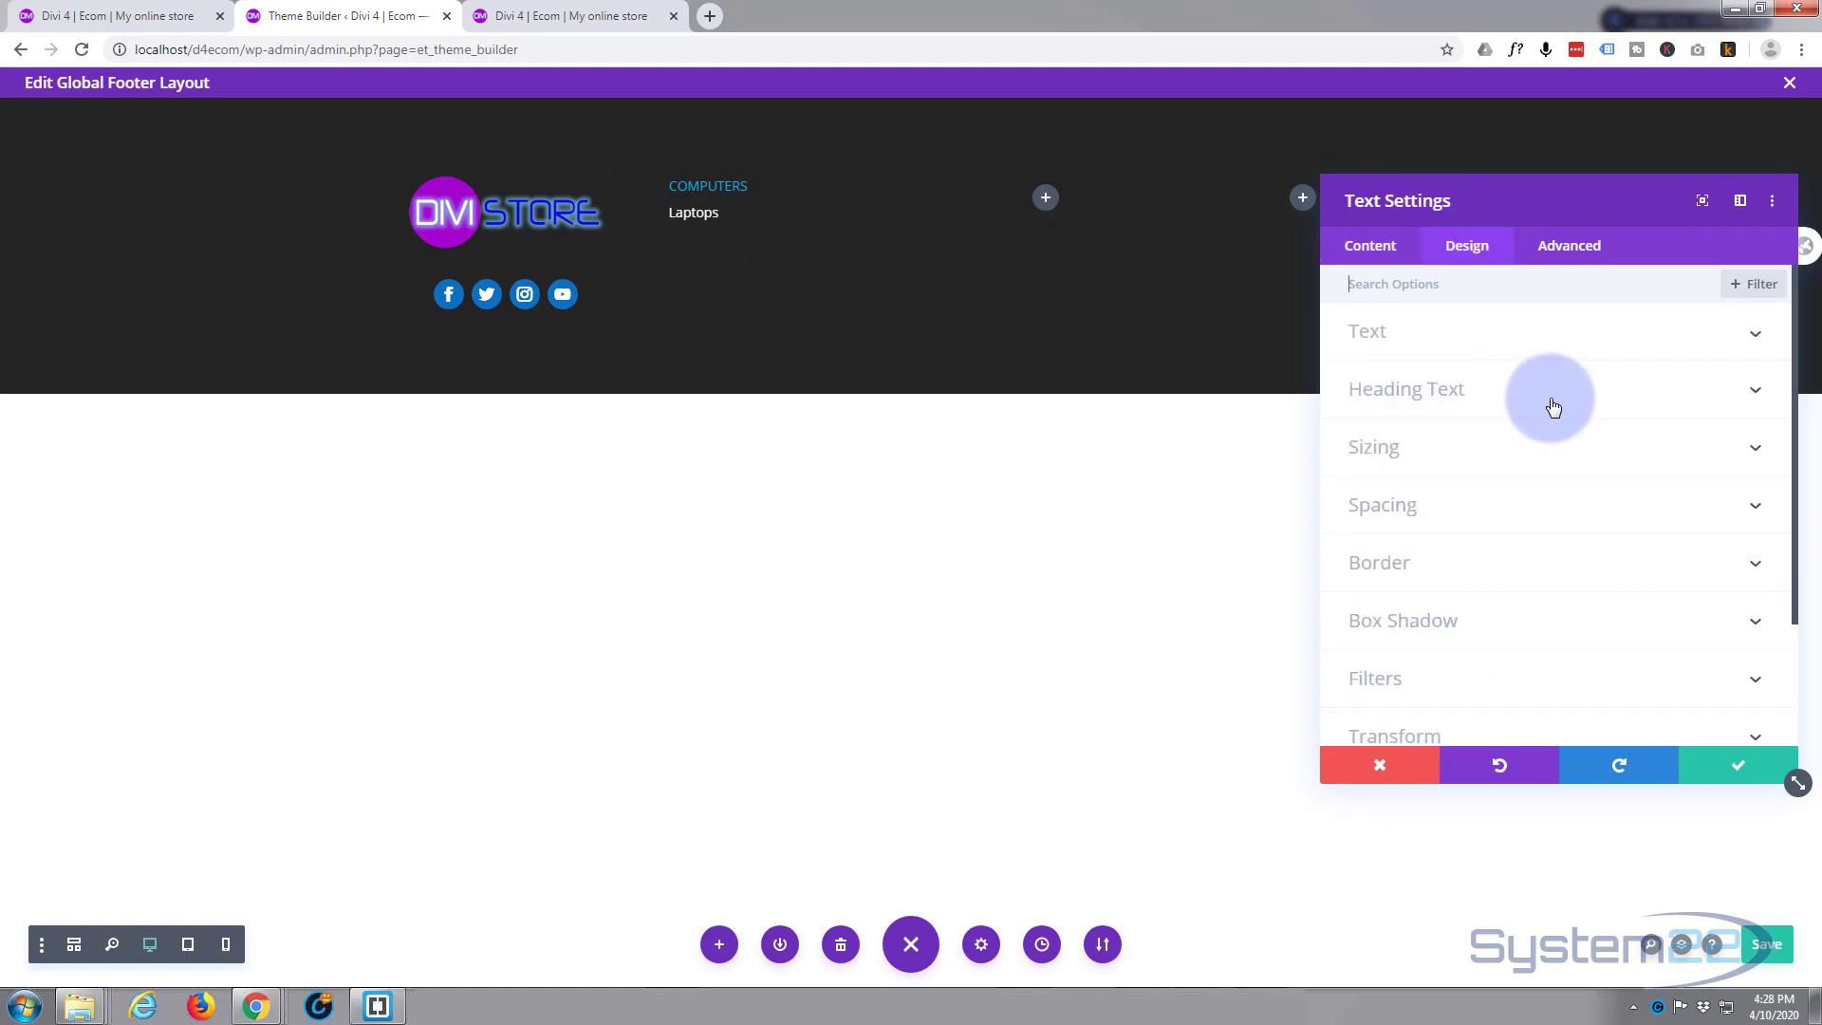
left_click(1492, 501)
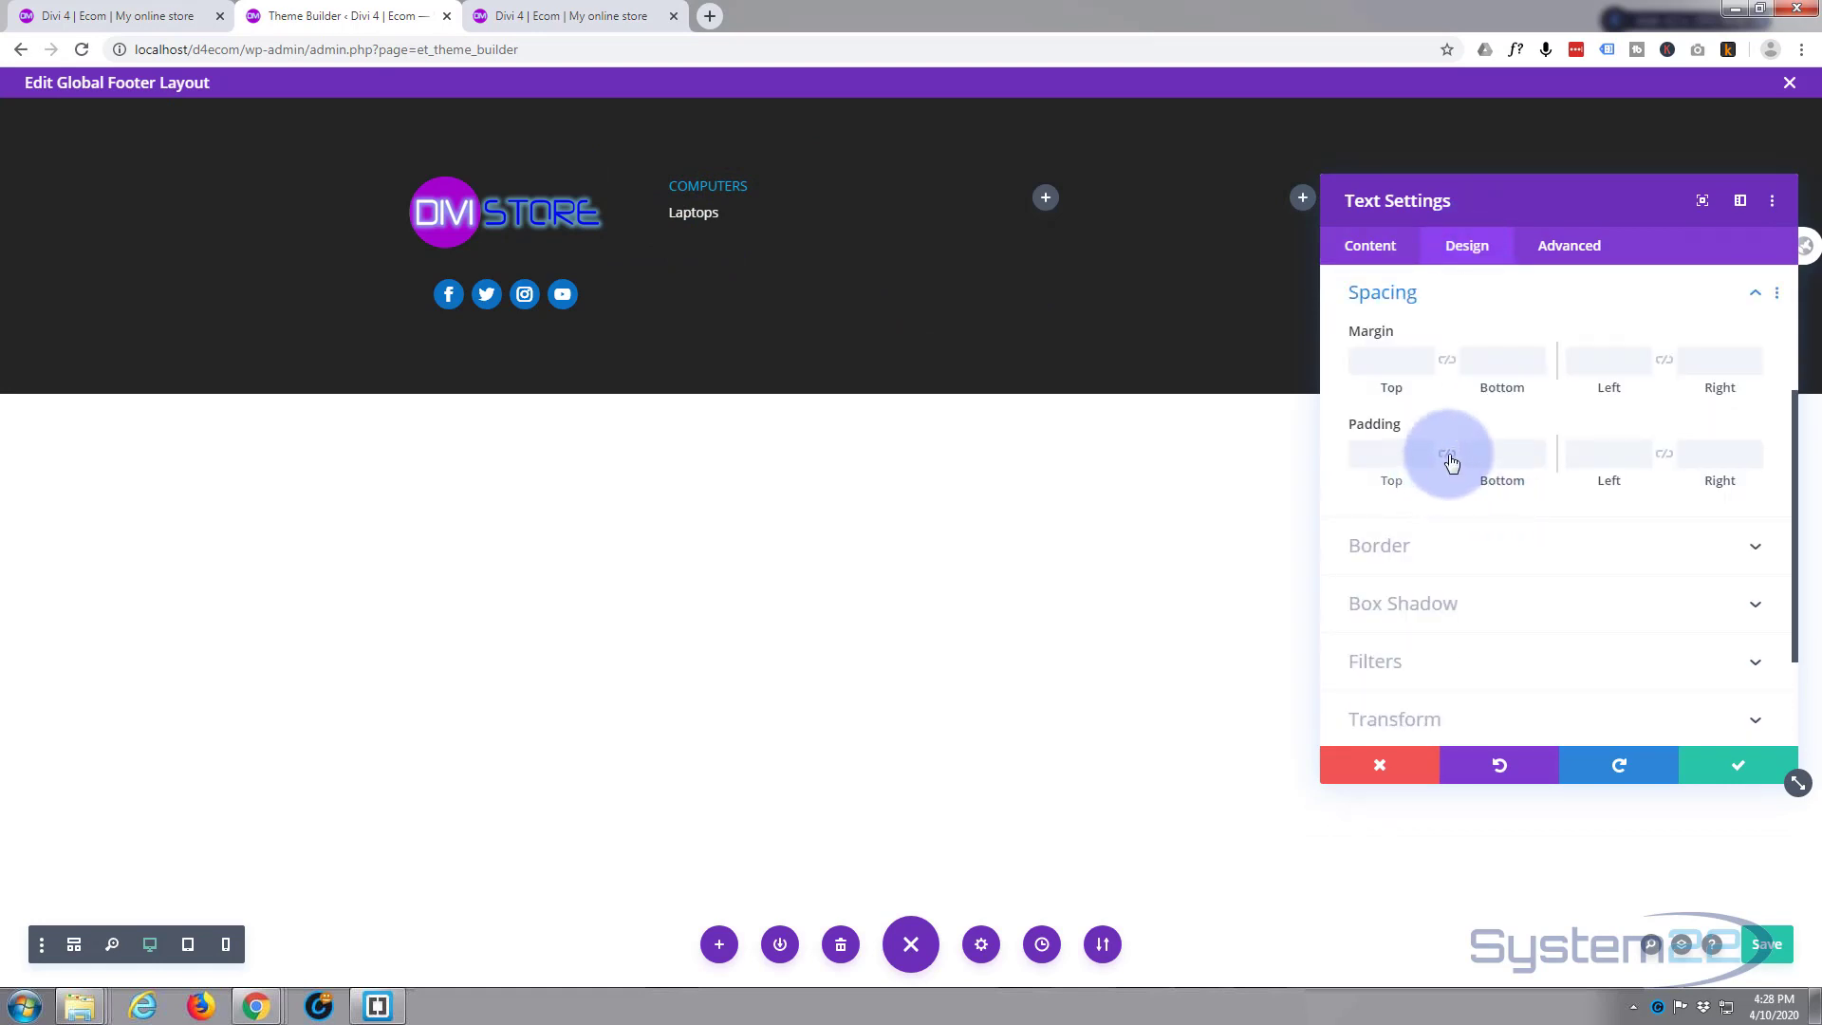
left_click(1484, 454)
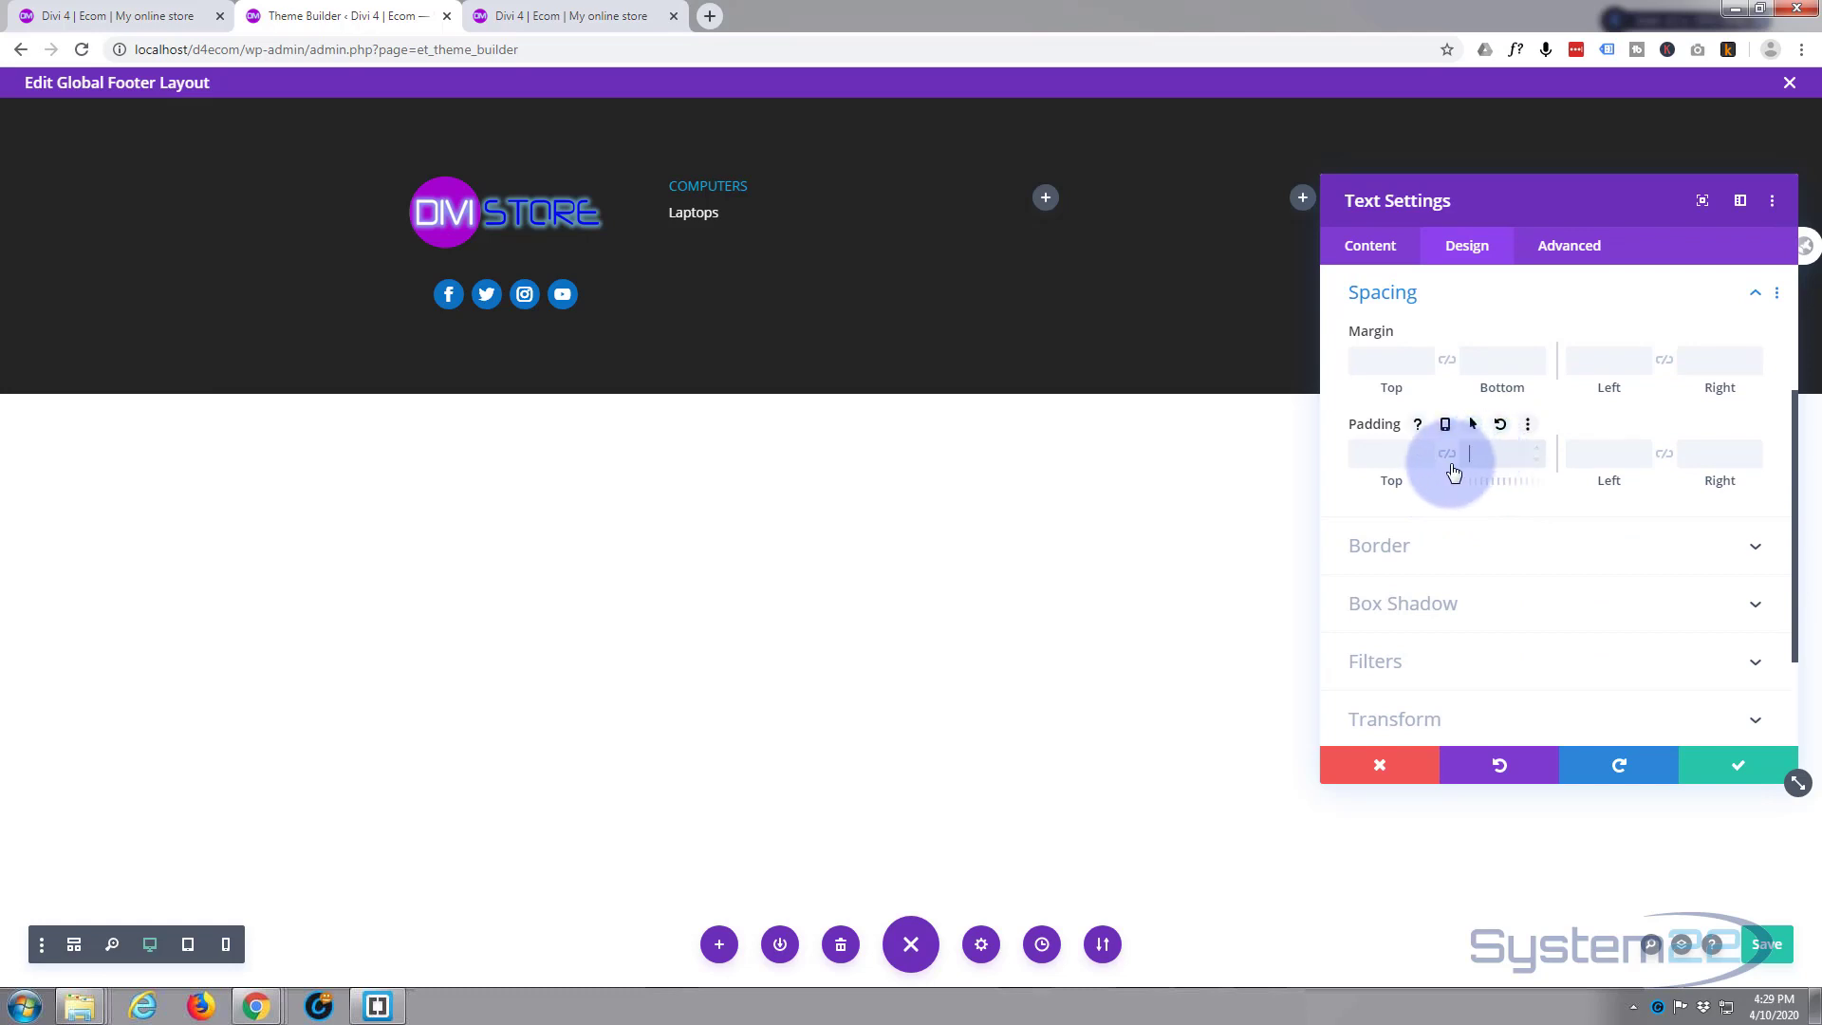
type("5")
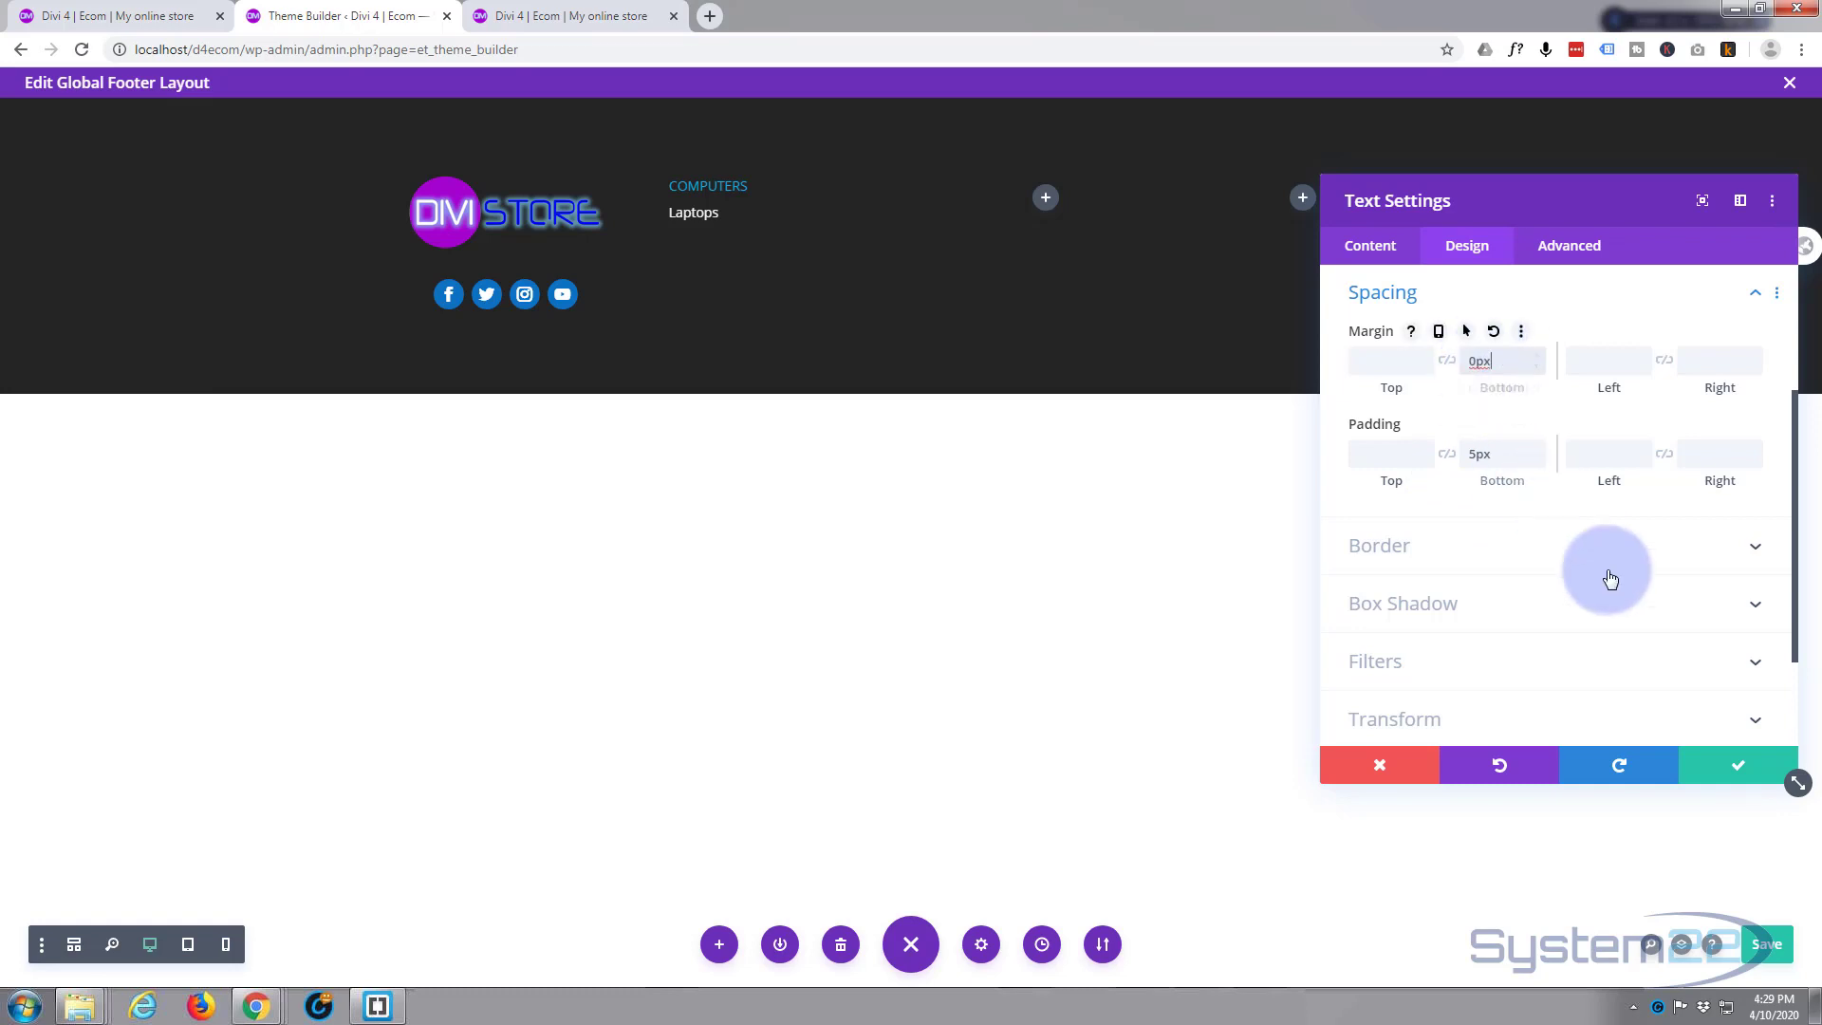
left_click(1736, 765)
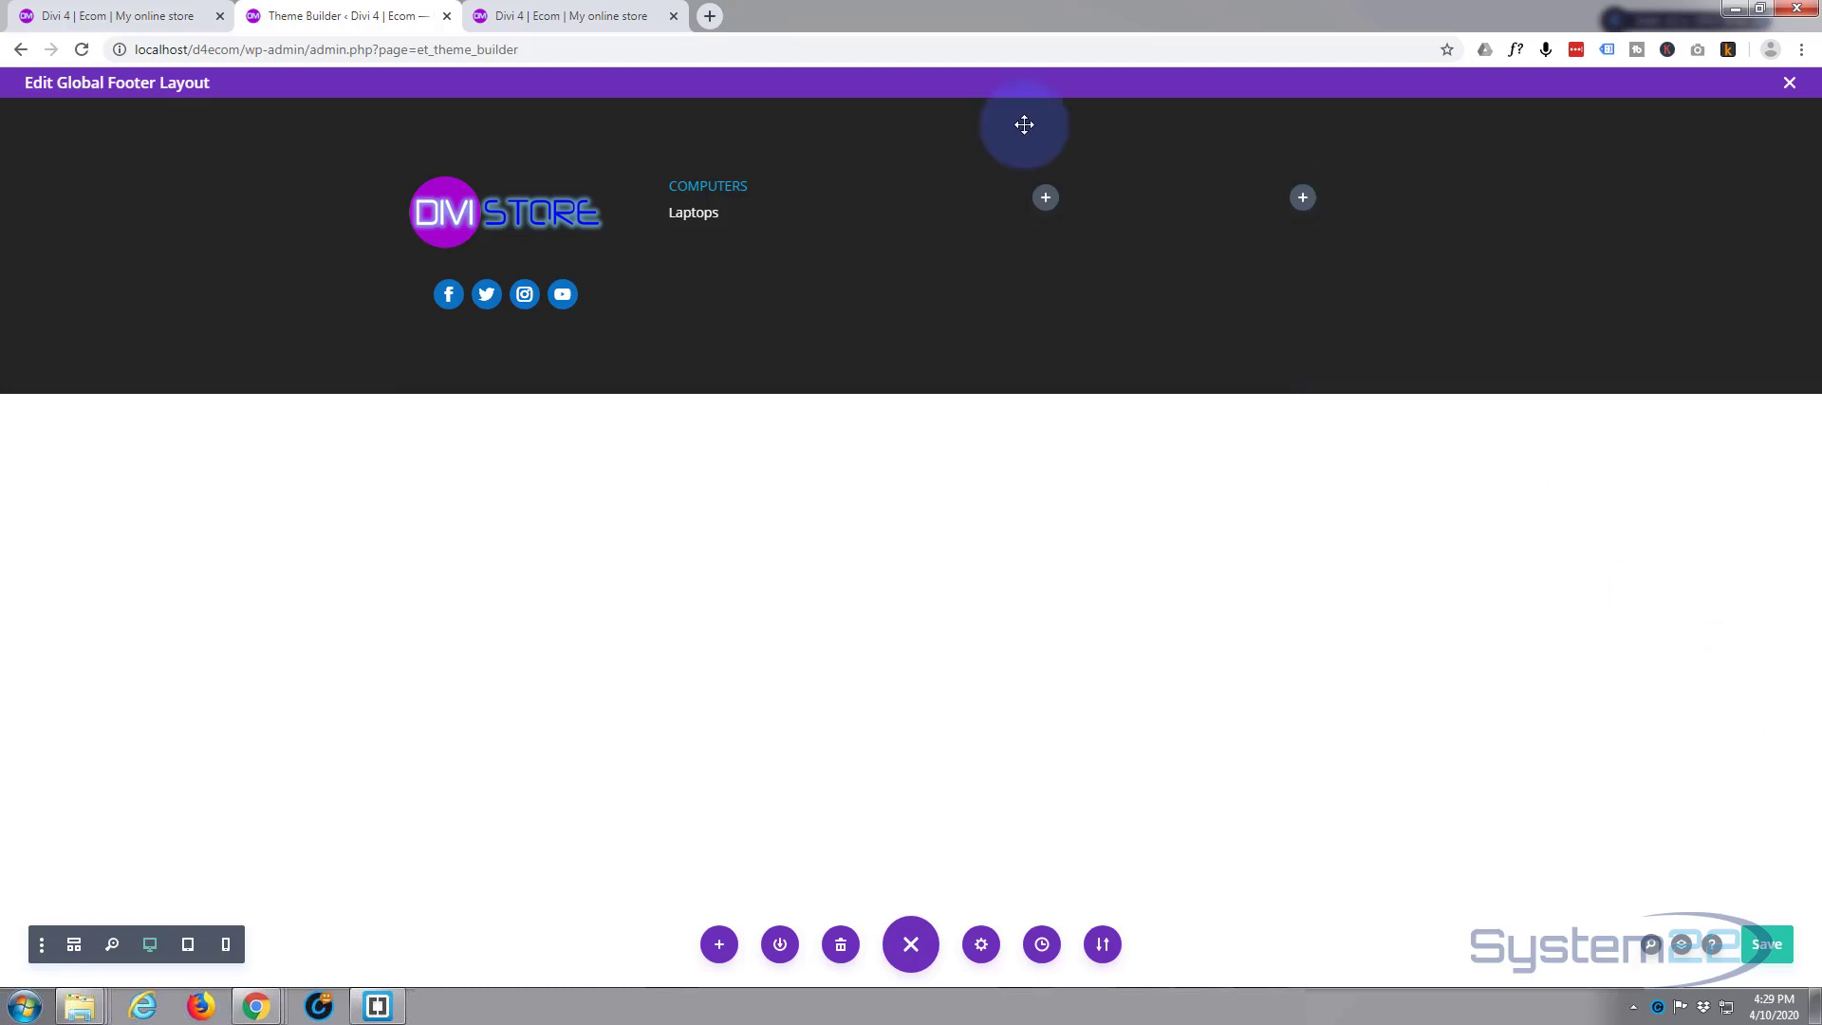
Duplicate the "Laptops" module three times, change the second item's text to "Desktops" and save it
mouse_move(755, 223)
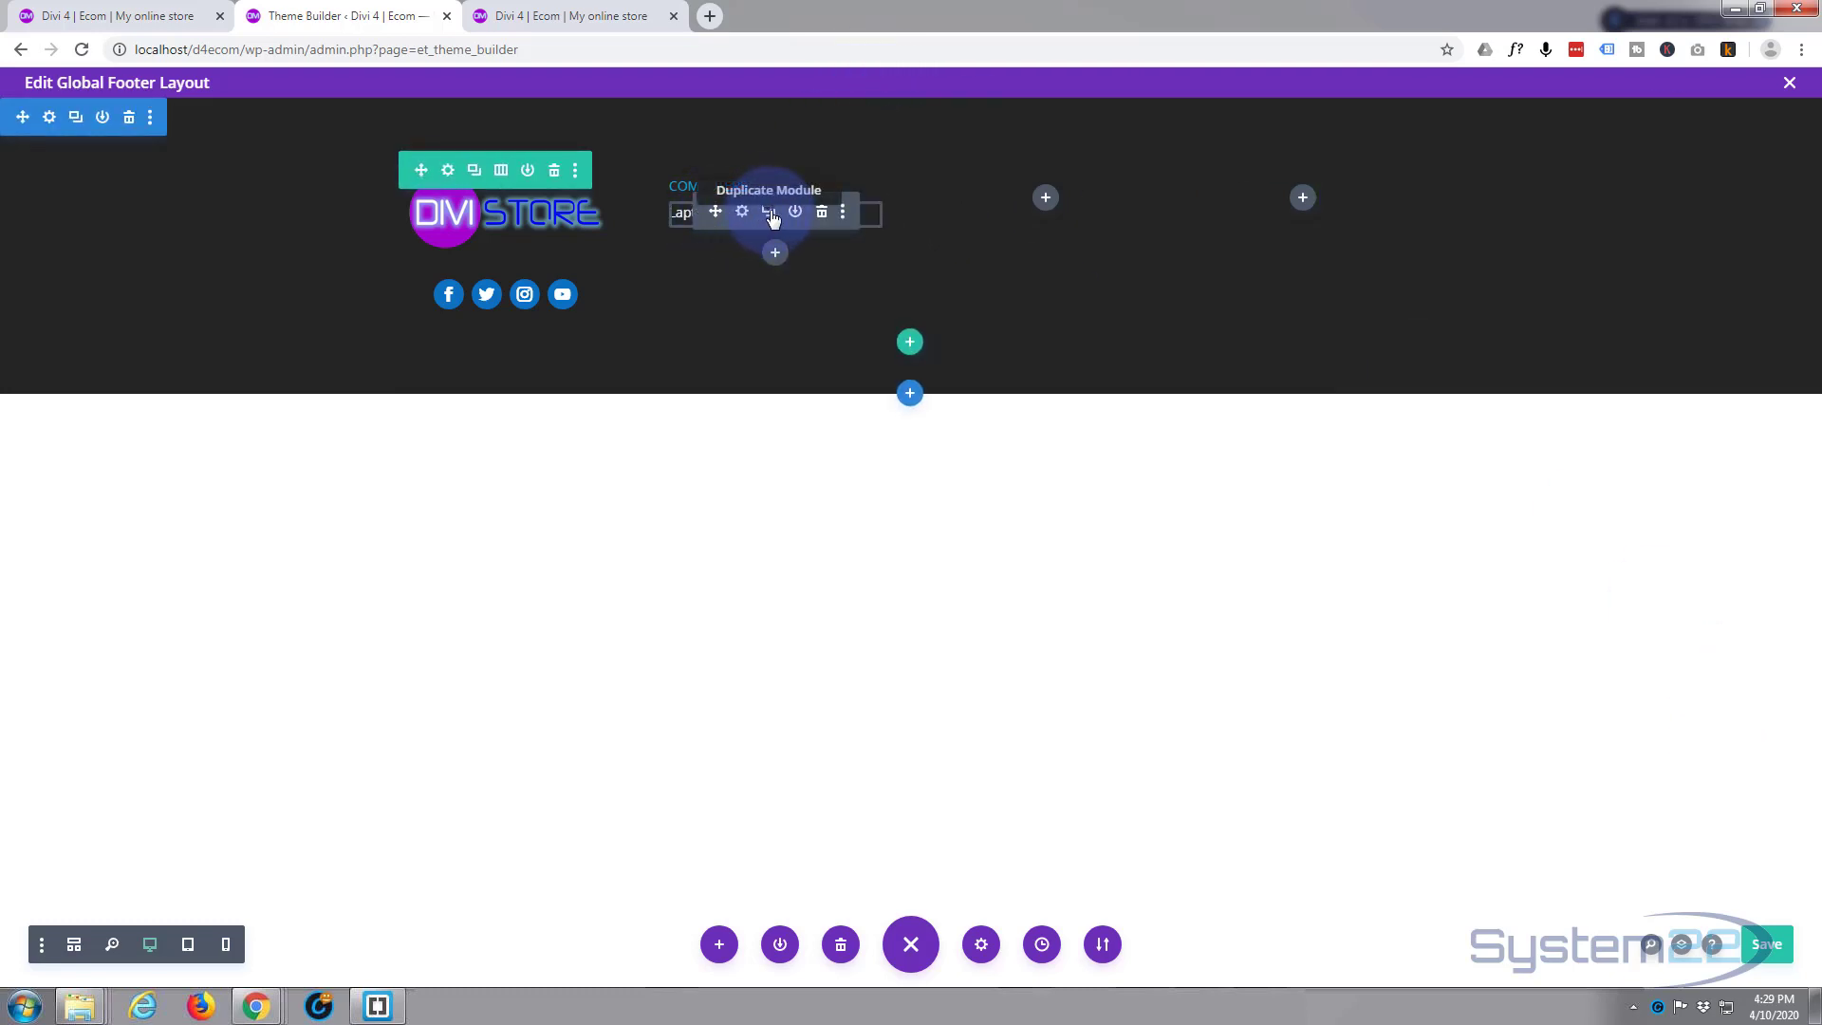
left_click(770, 213)
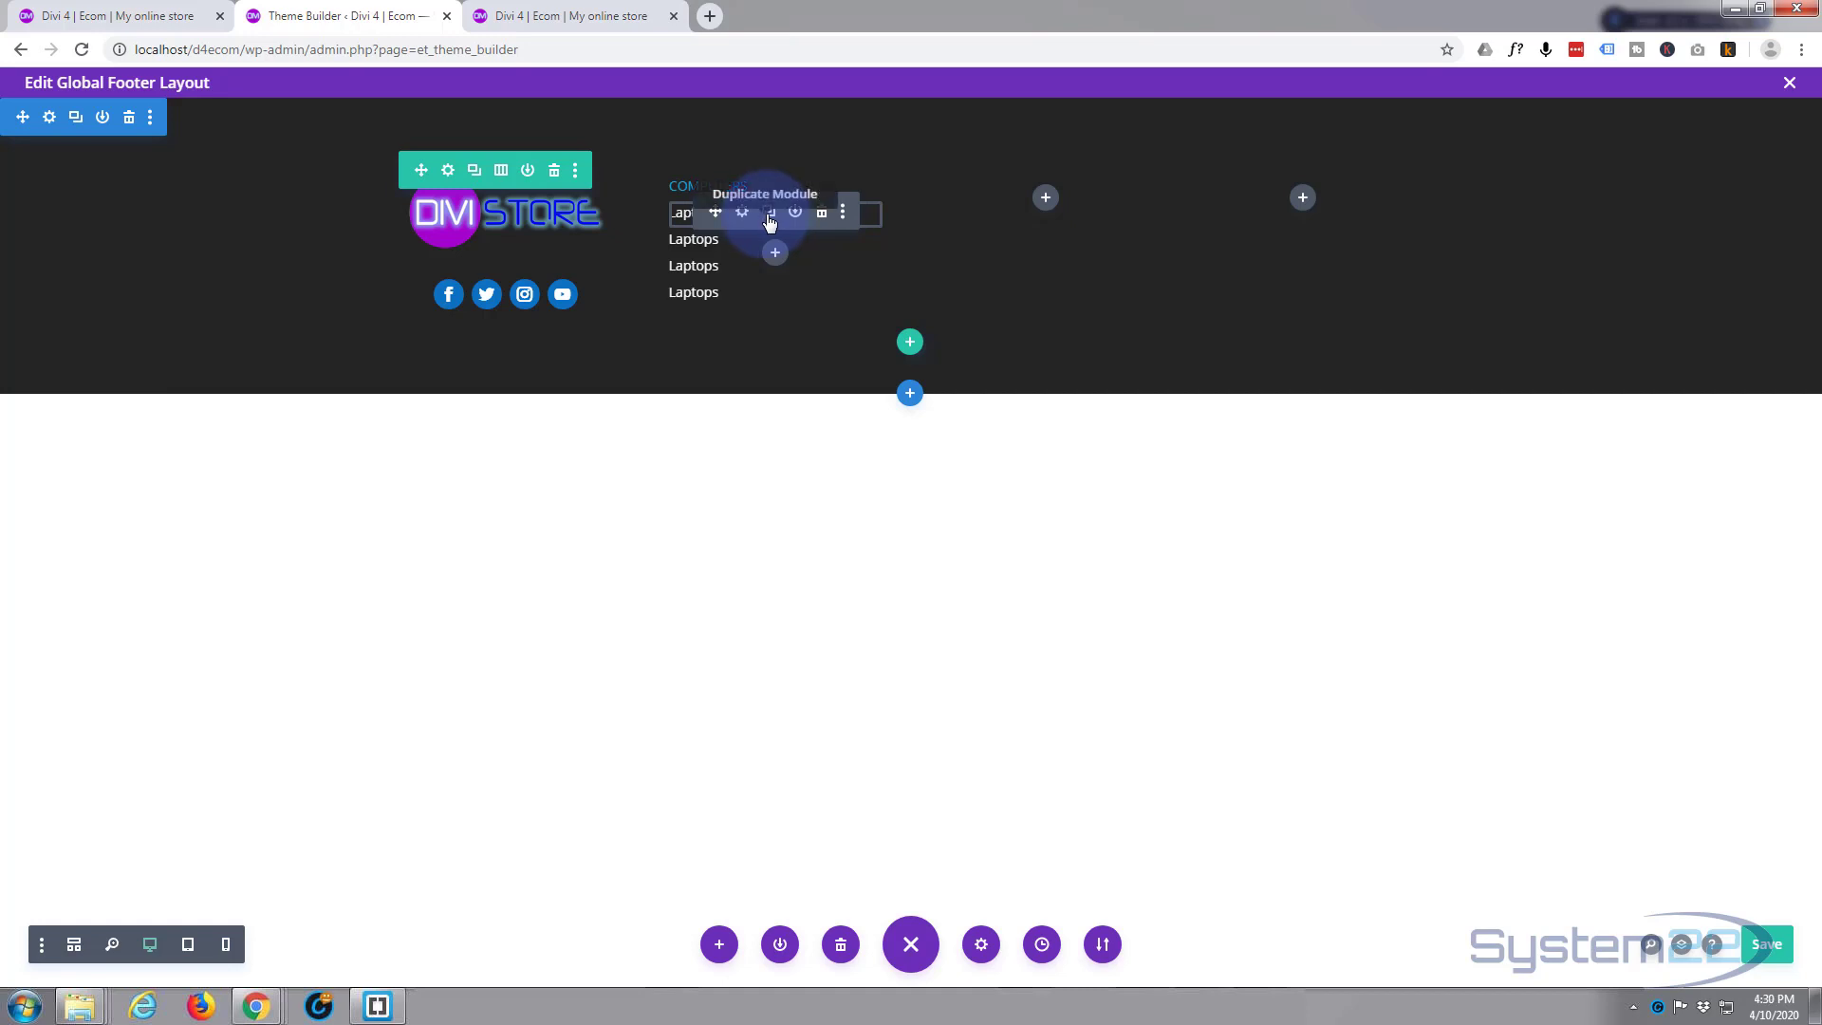
mouse_move(738, 240)
left_mouse_down()
mouse_move(738, 268)
mouse_move(731, 236)
mouse_move(753, 244)
left_mouse_up()
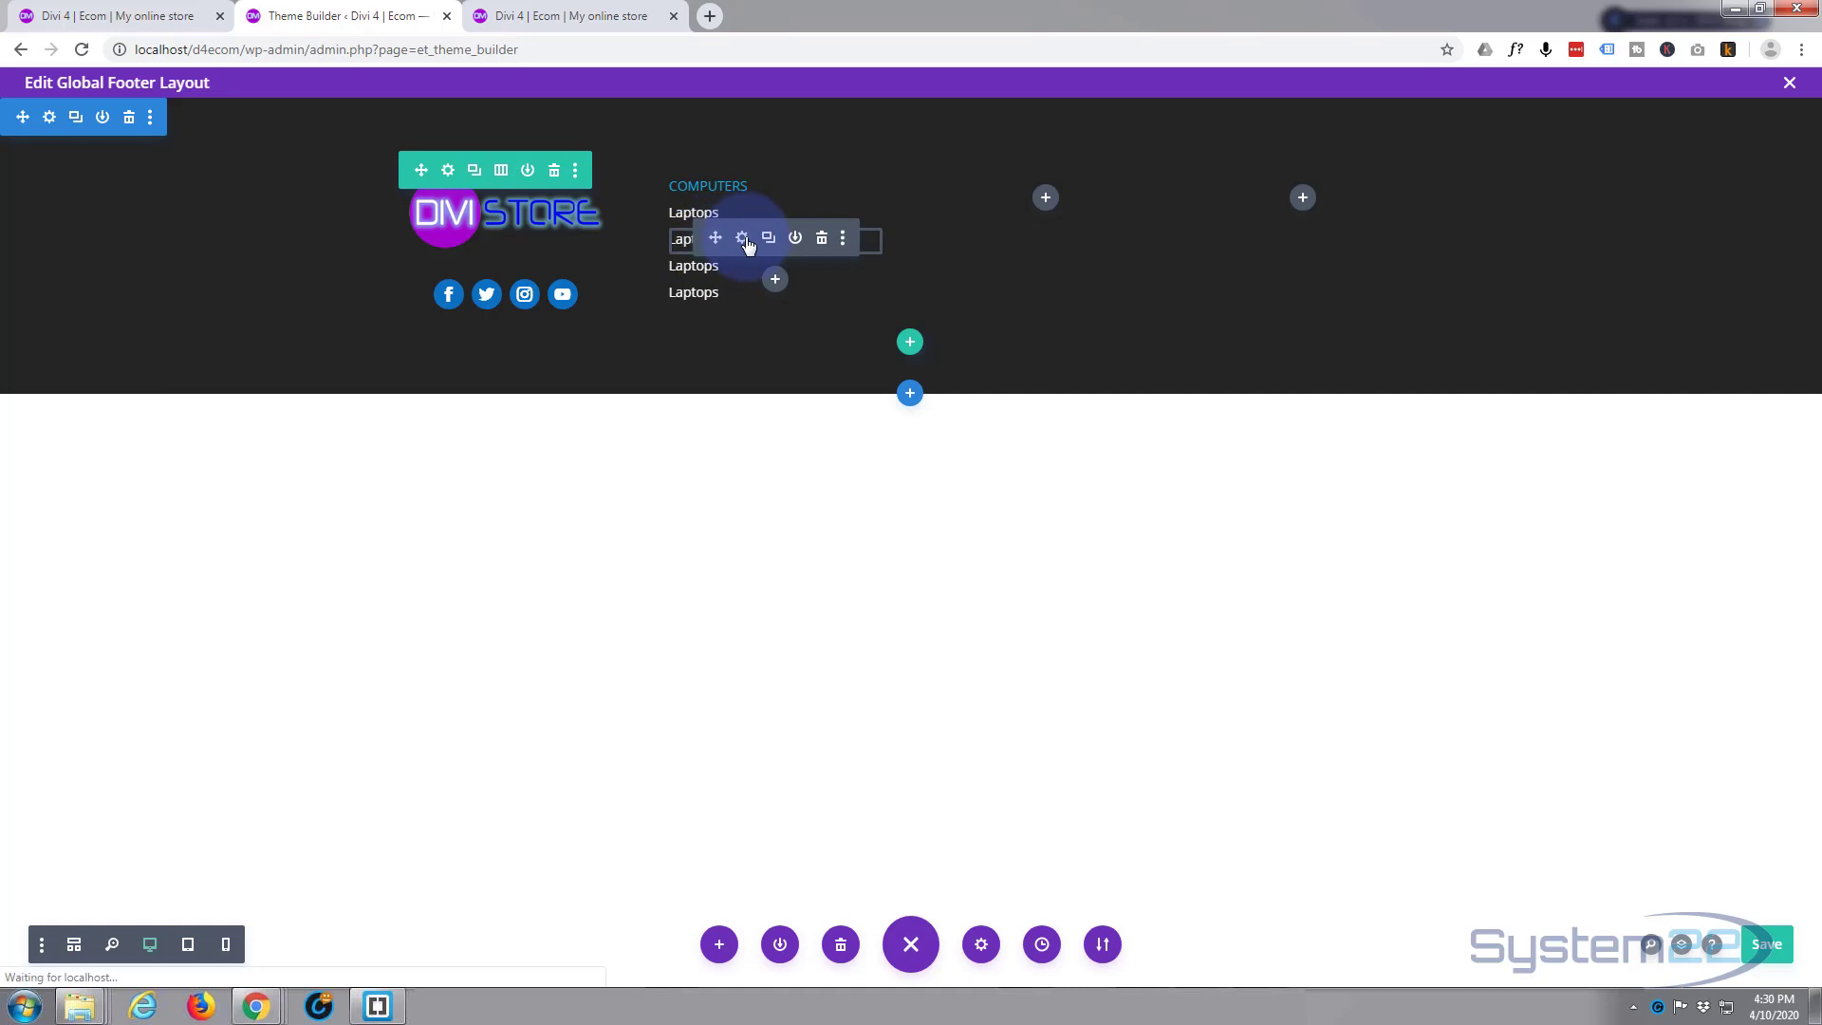
left_click(742, 238)
left_click_drag(1416, 554, 1321, 561)
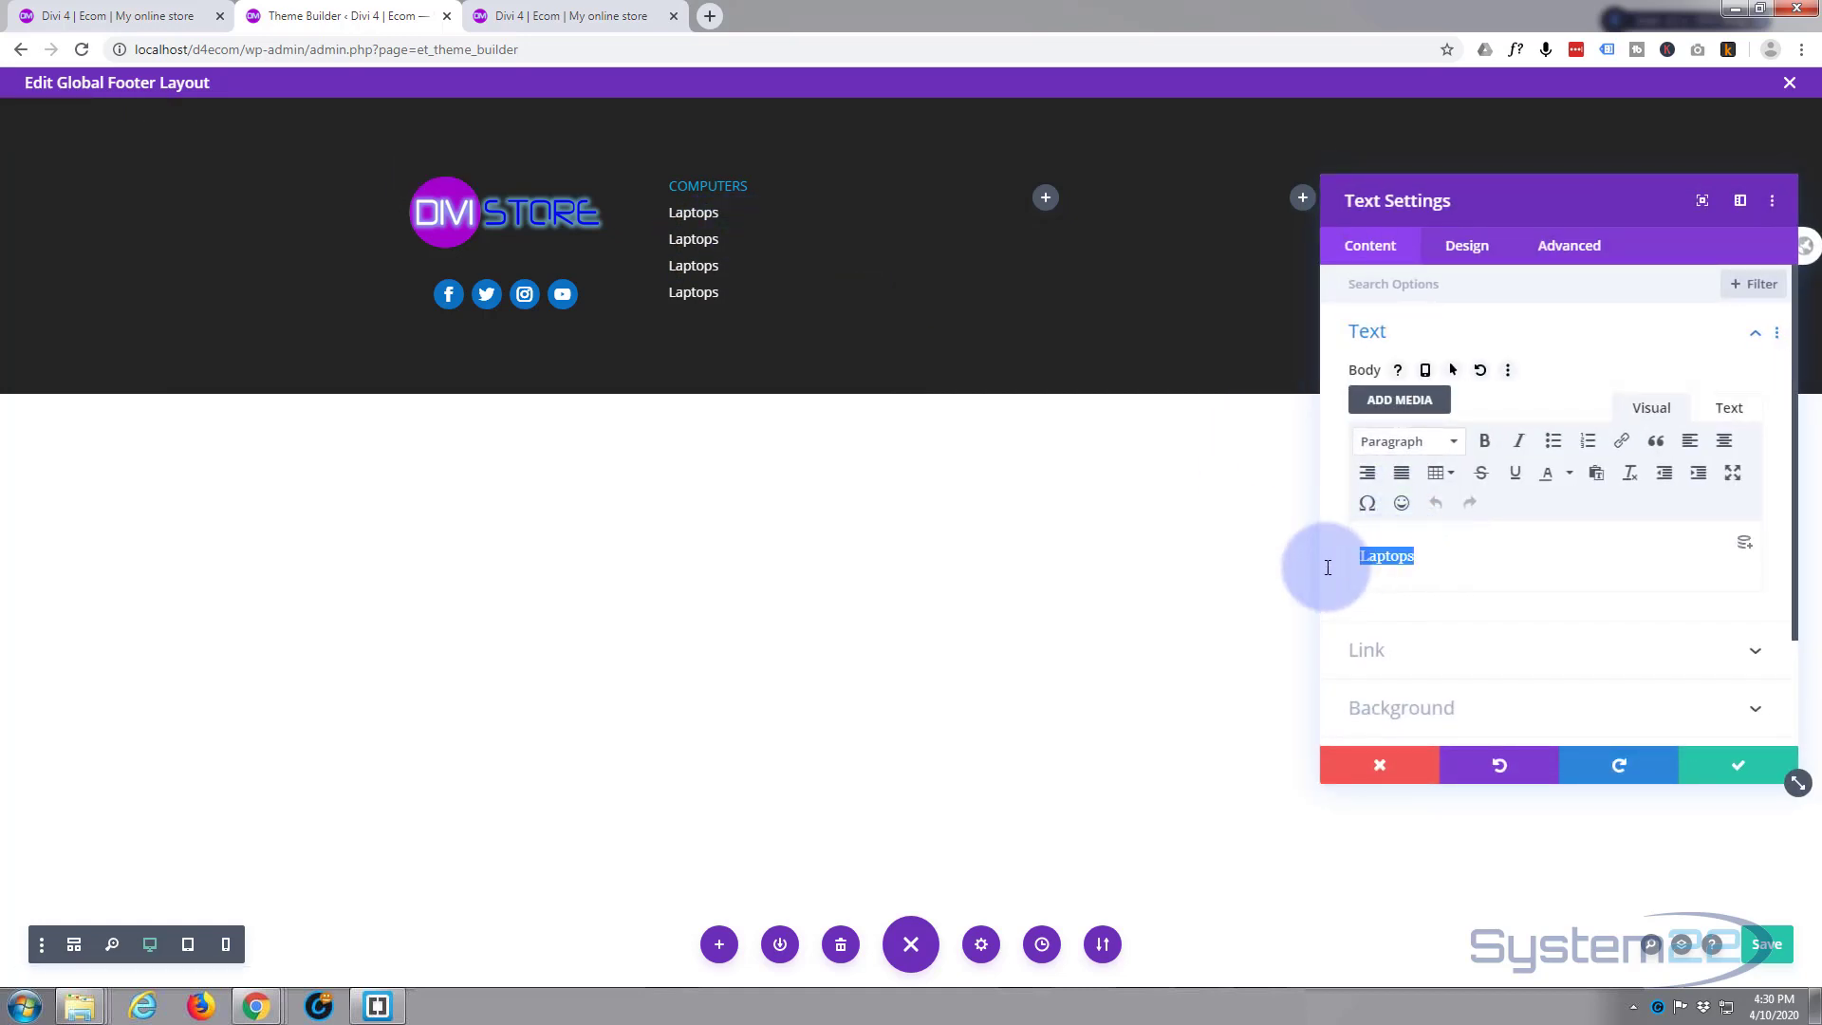
type("Desk")
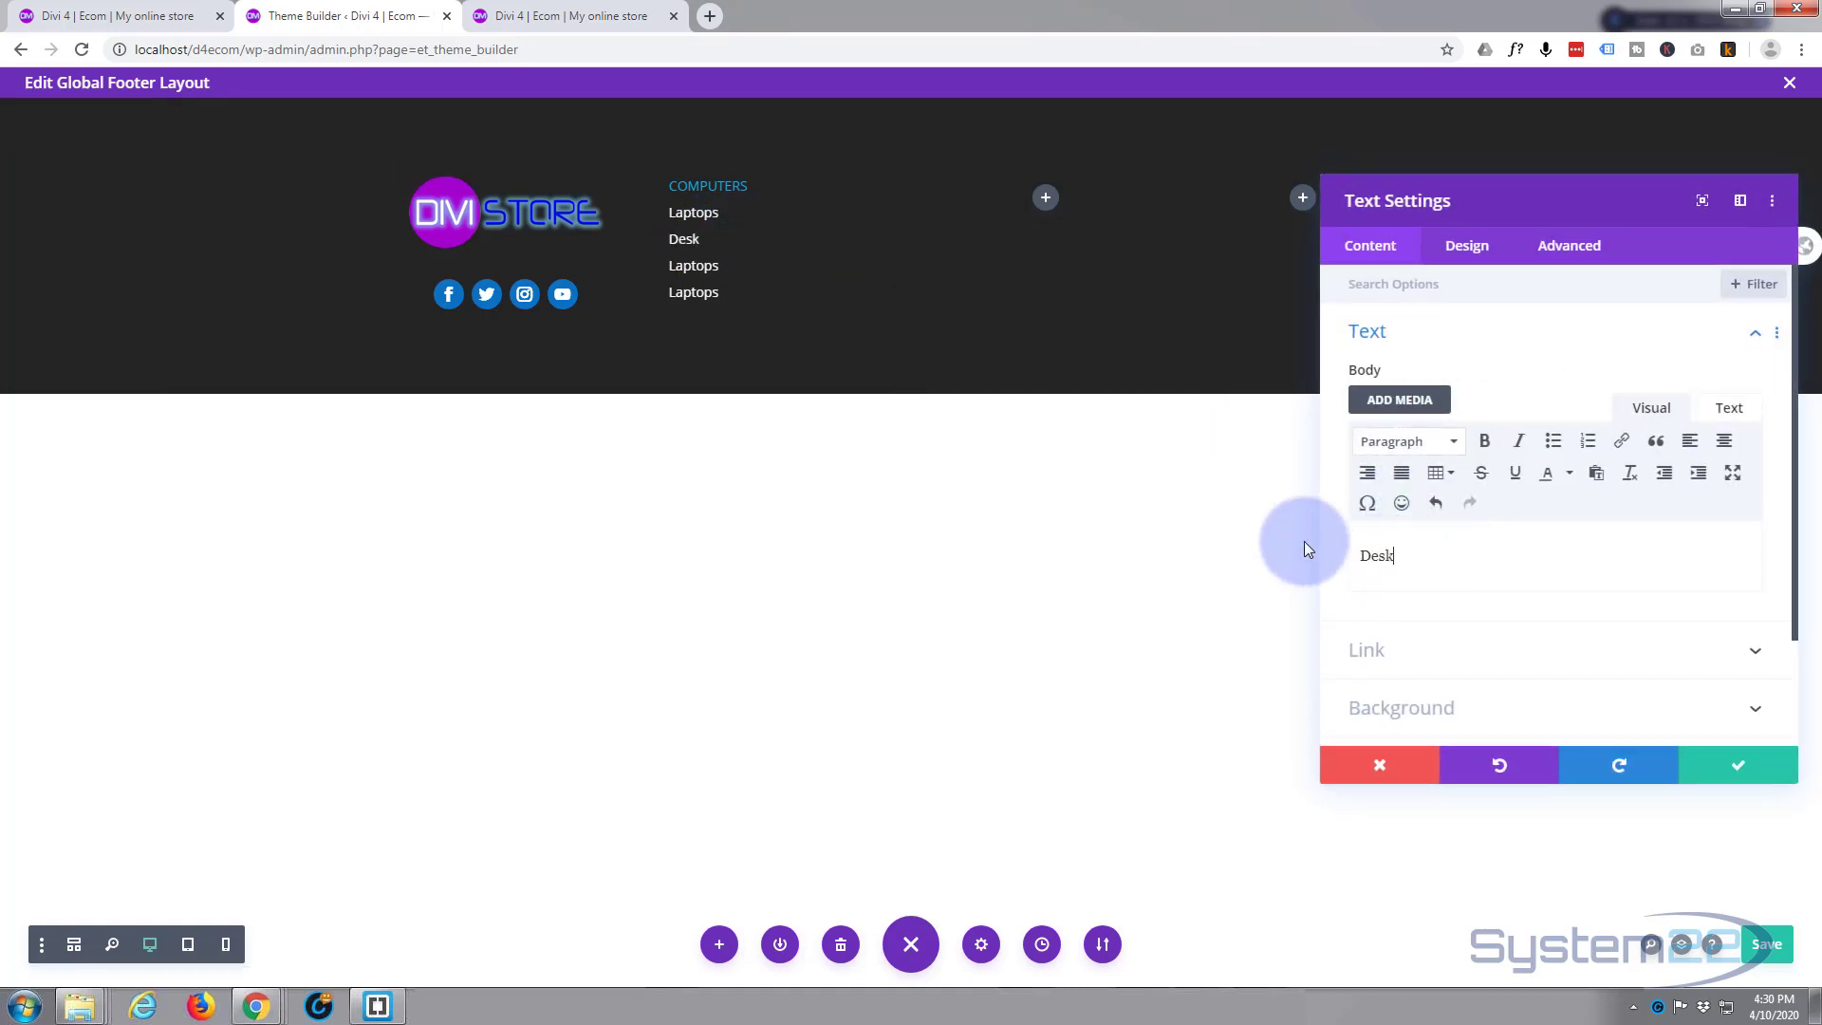
type("tops")
left_click(1731, 767)
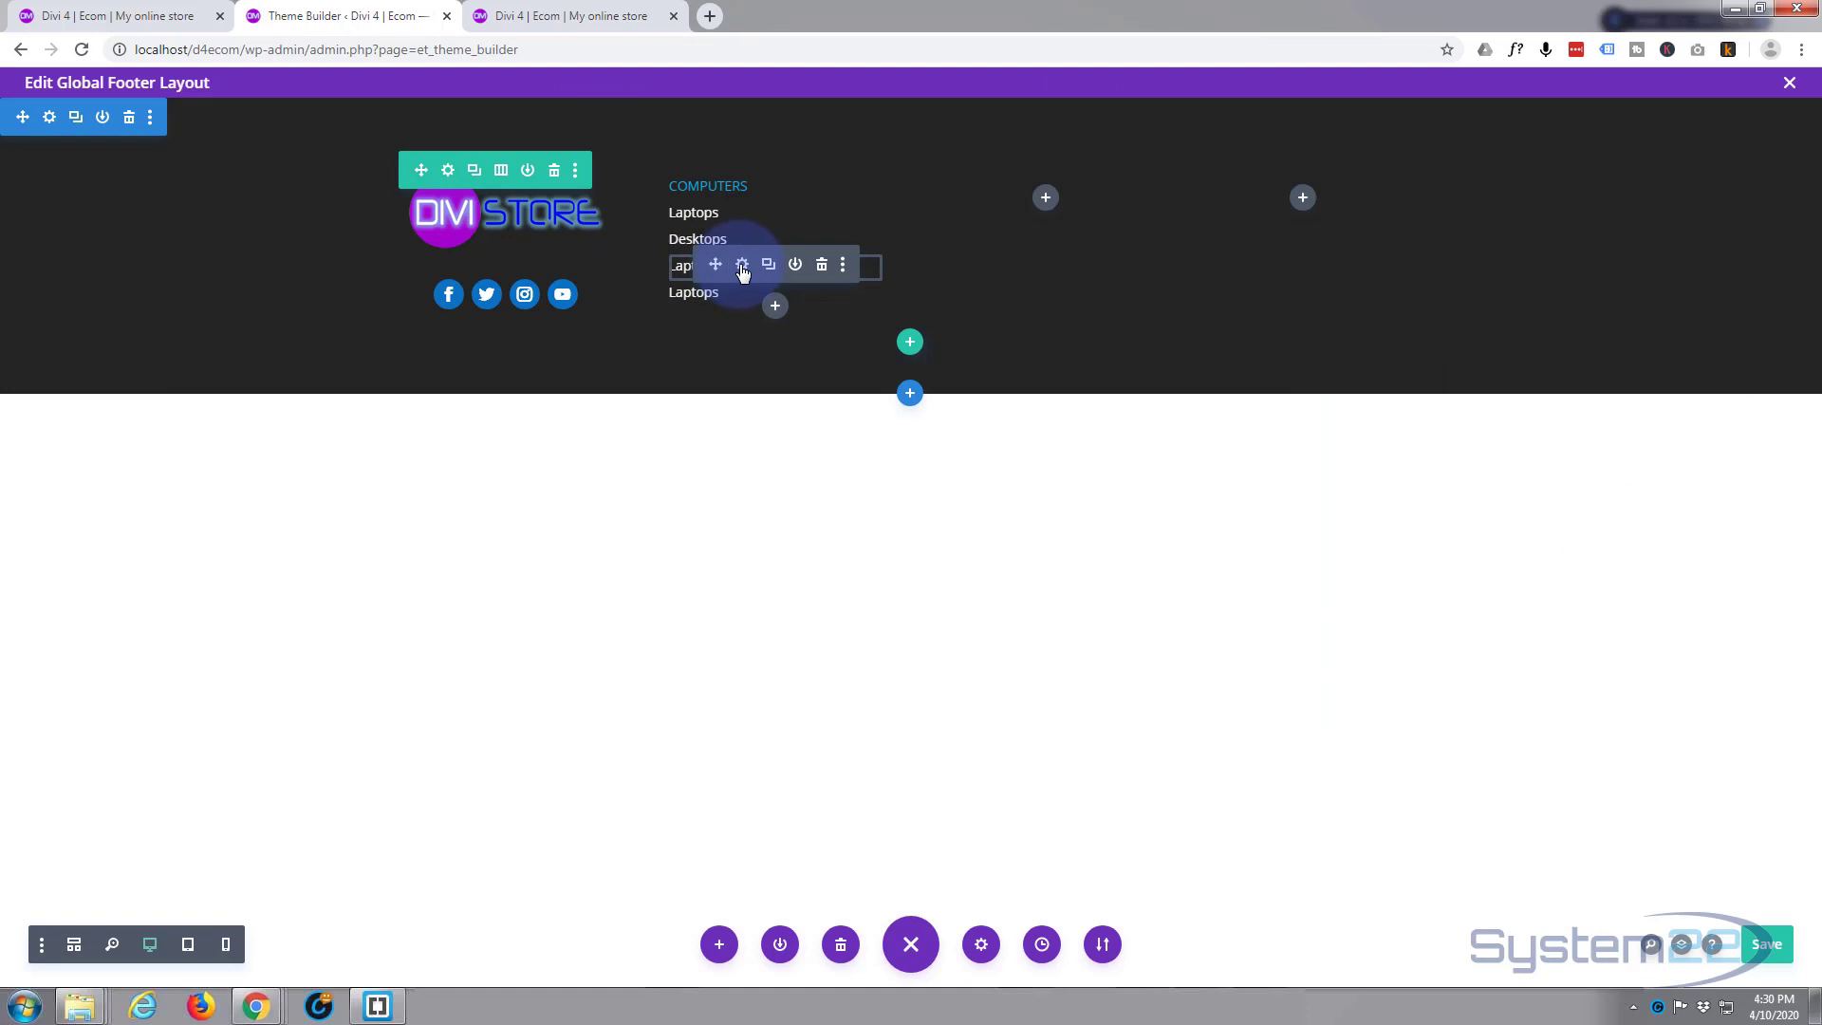
Change the third item's text under the "Computers" heading to "All in One" and save the module
left_click(742, 266)
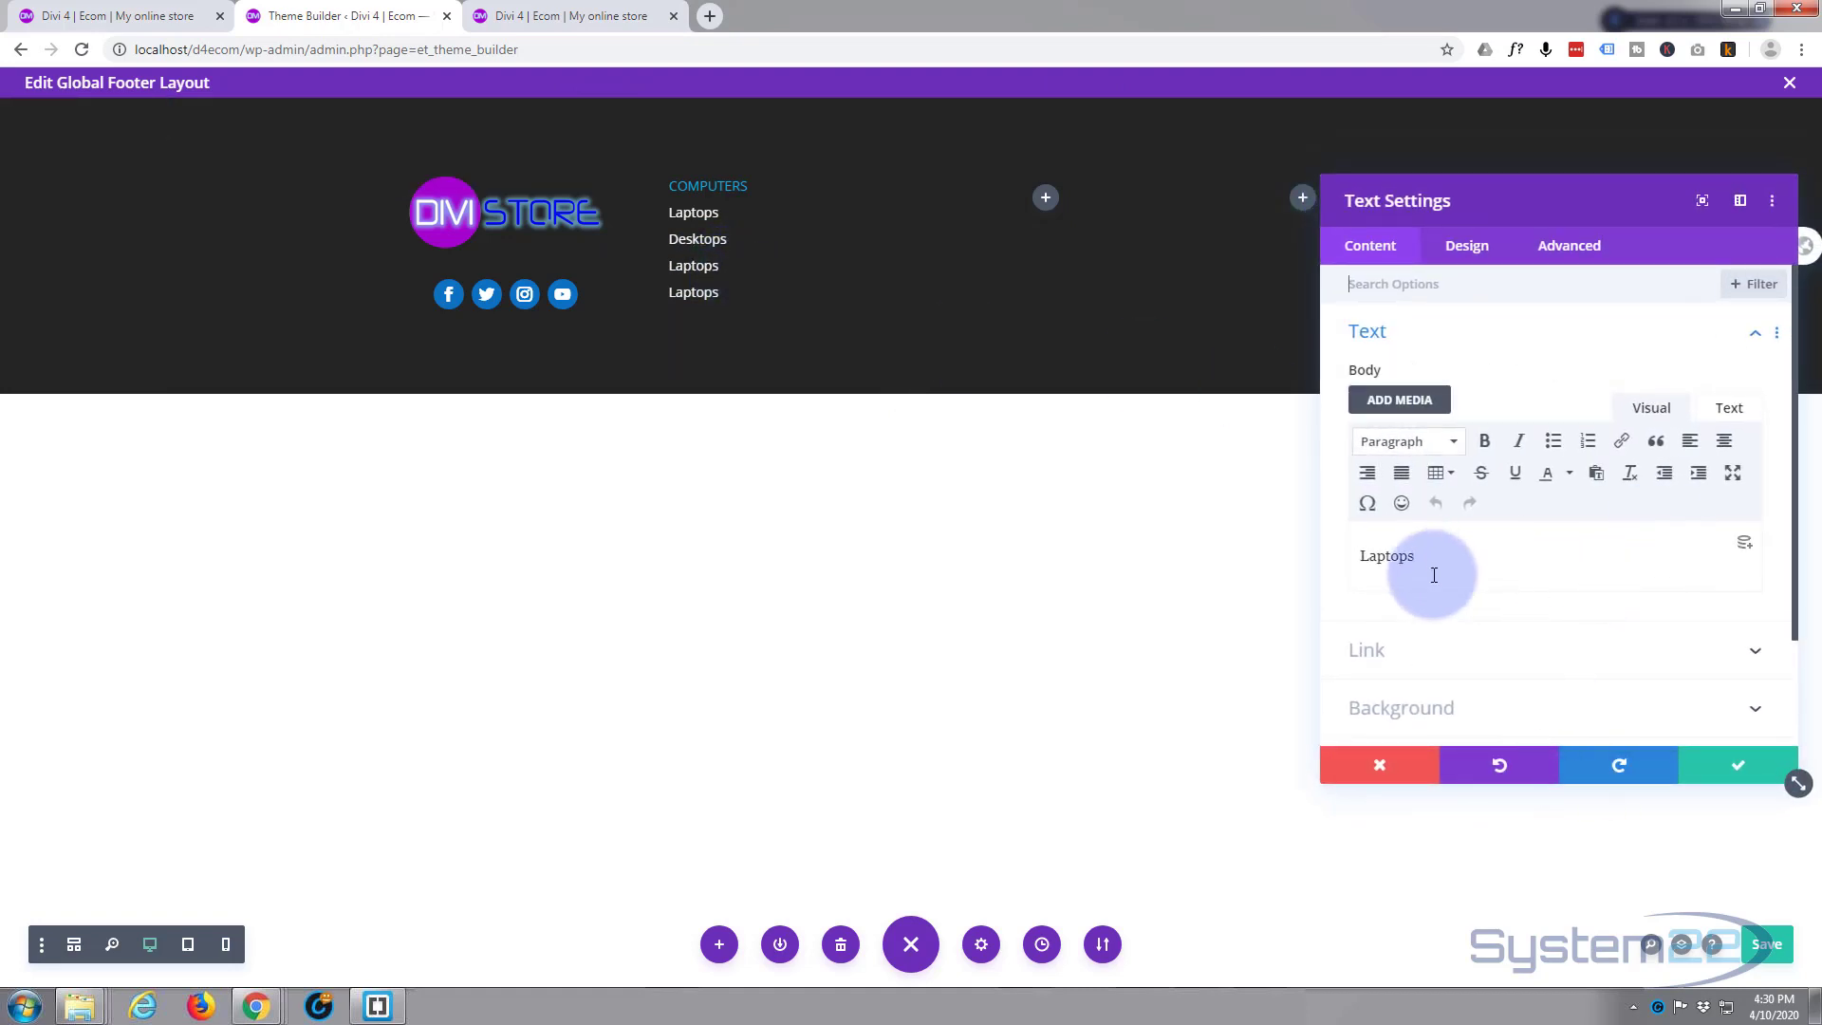
left_click_drag(1434, 575, 1298, 559)
type("A")
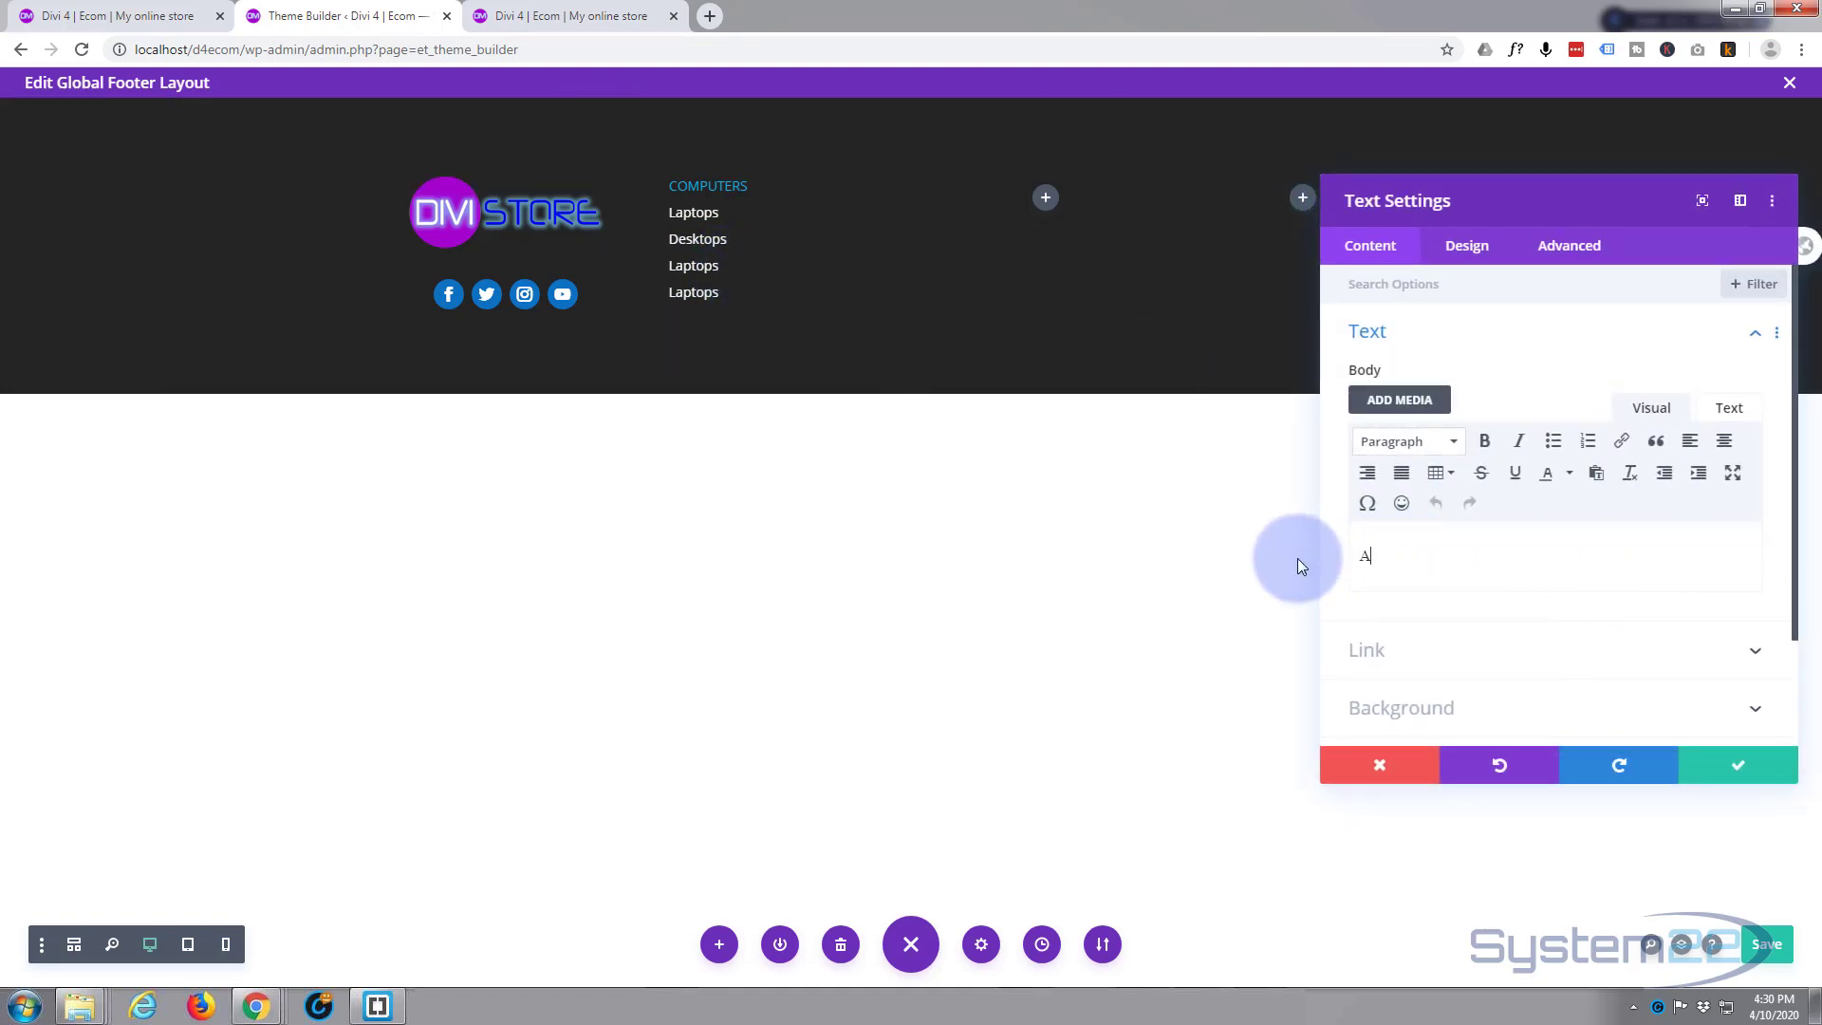
type("ll in One")
left_click(1751, 766)
Change the fourth item's text under the "Computers" heading to "Sale"
mouse_move(699, 297)
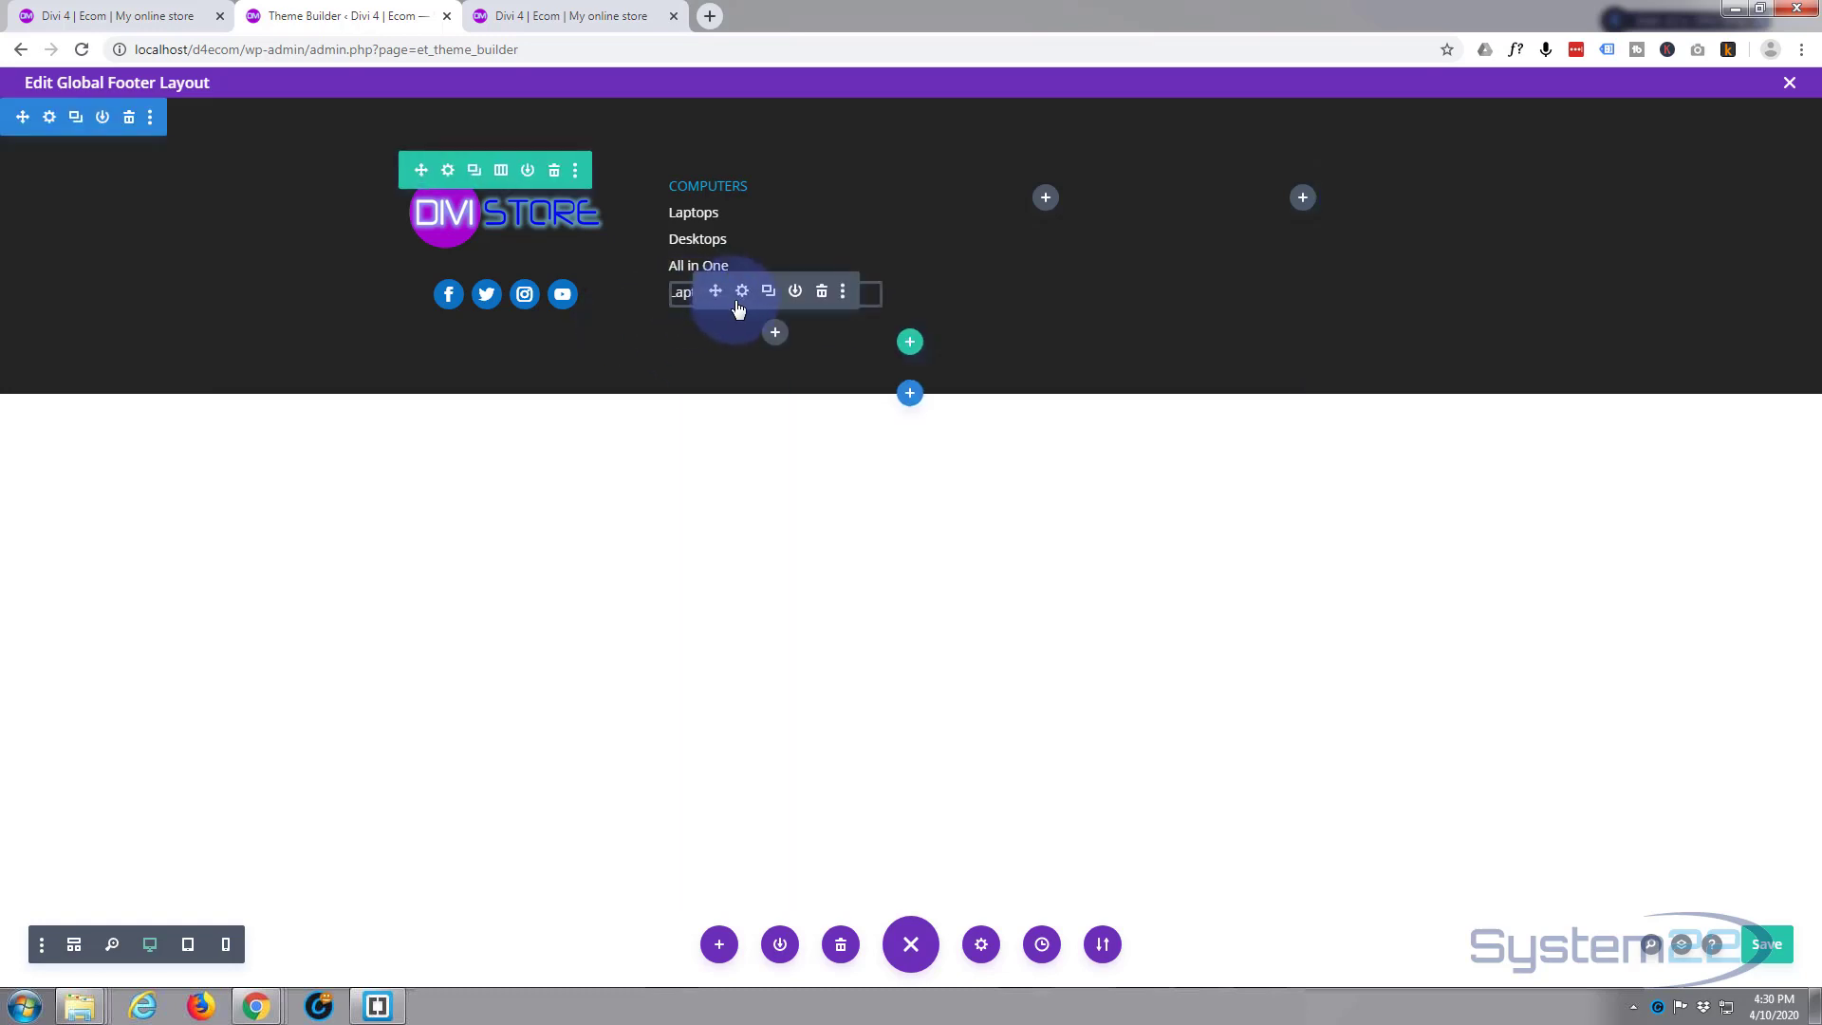
left_click(742, 291)
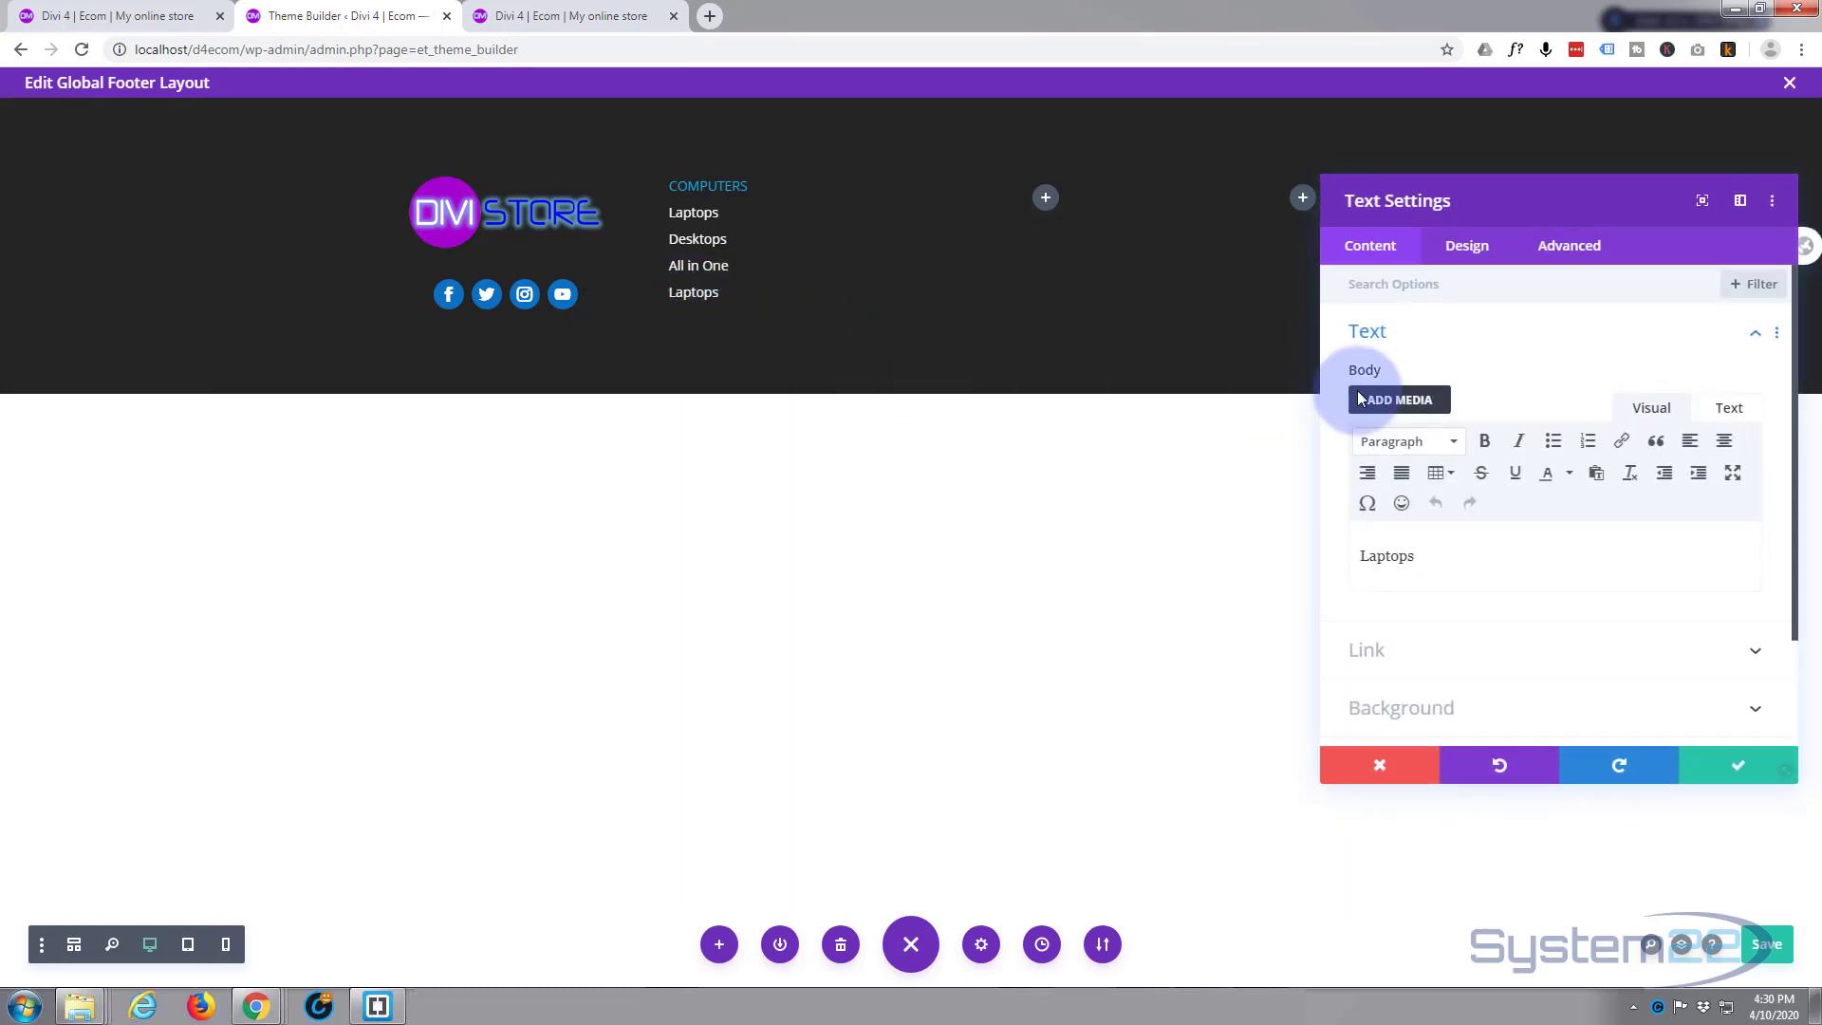
left_click(1491, 612)
left_click_drag(1452, 557, 1322, 556)
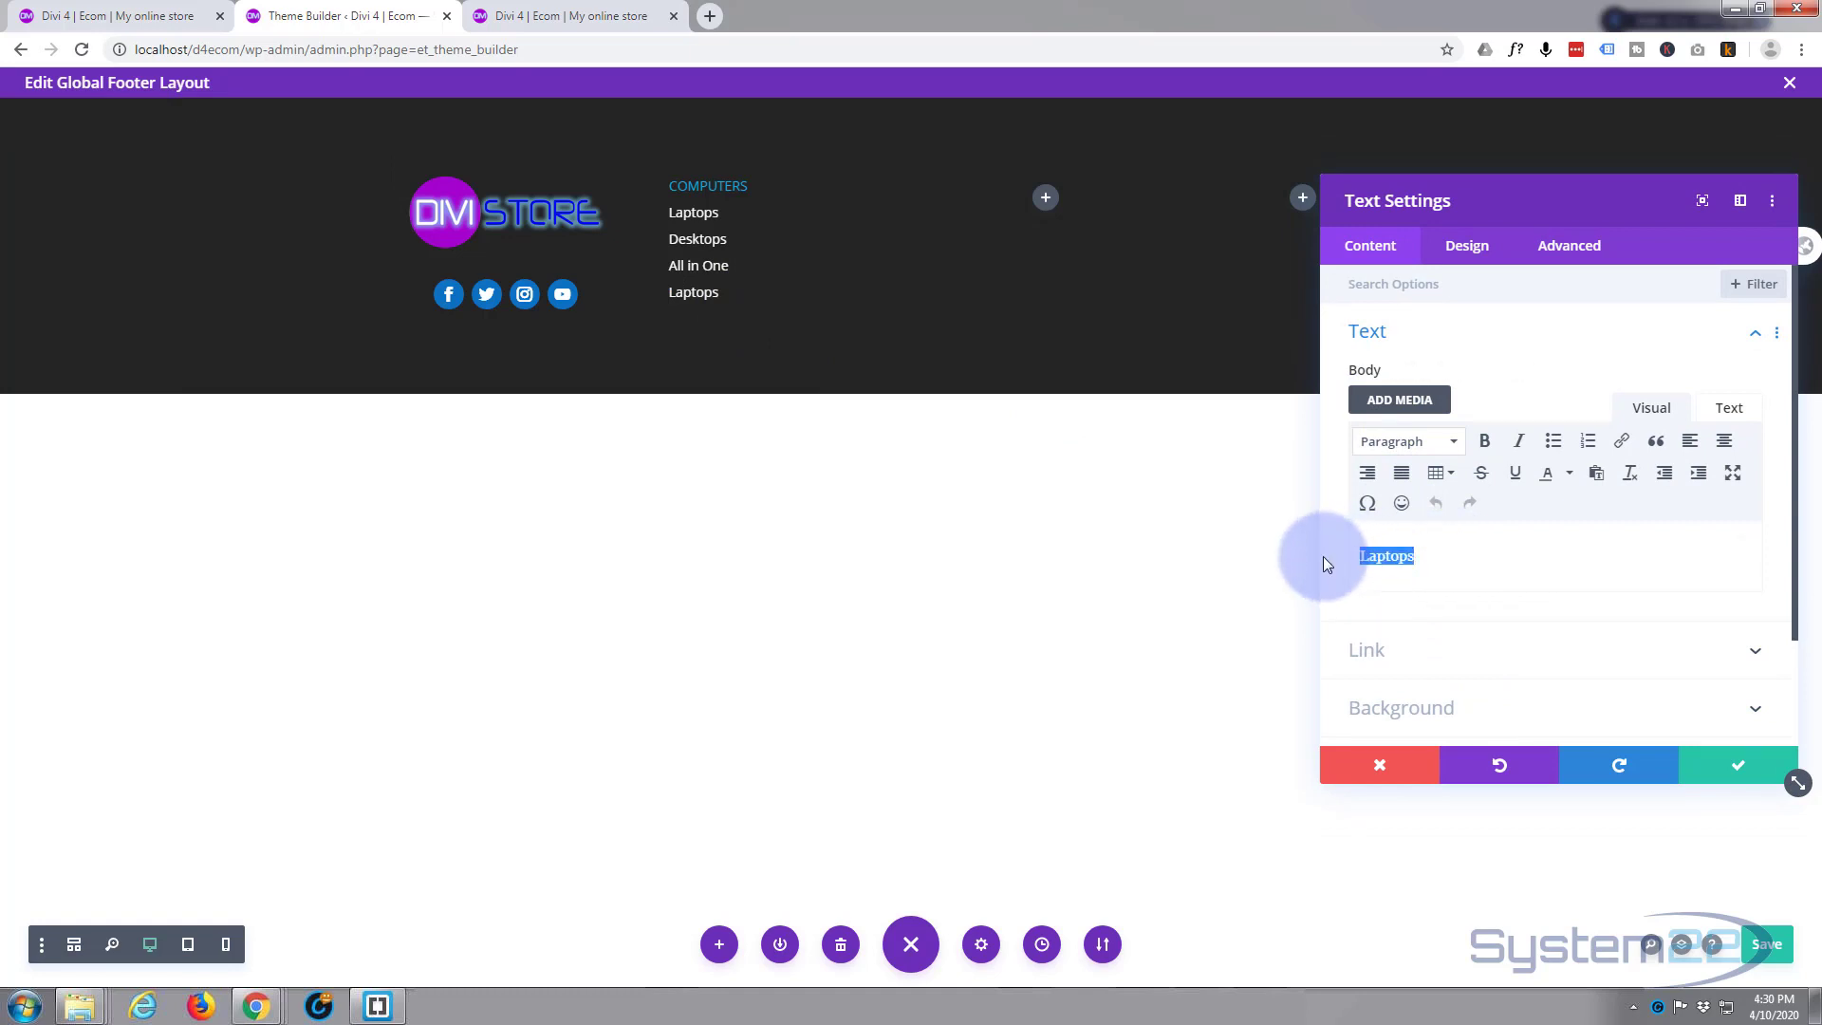
type("Sale")
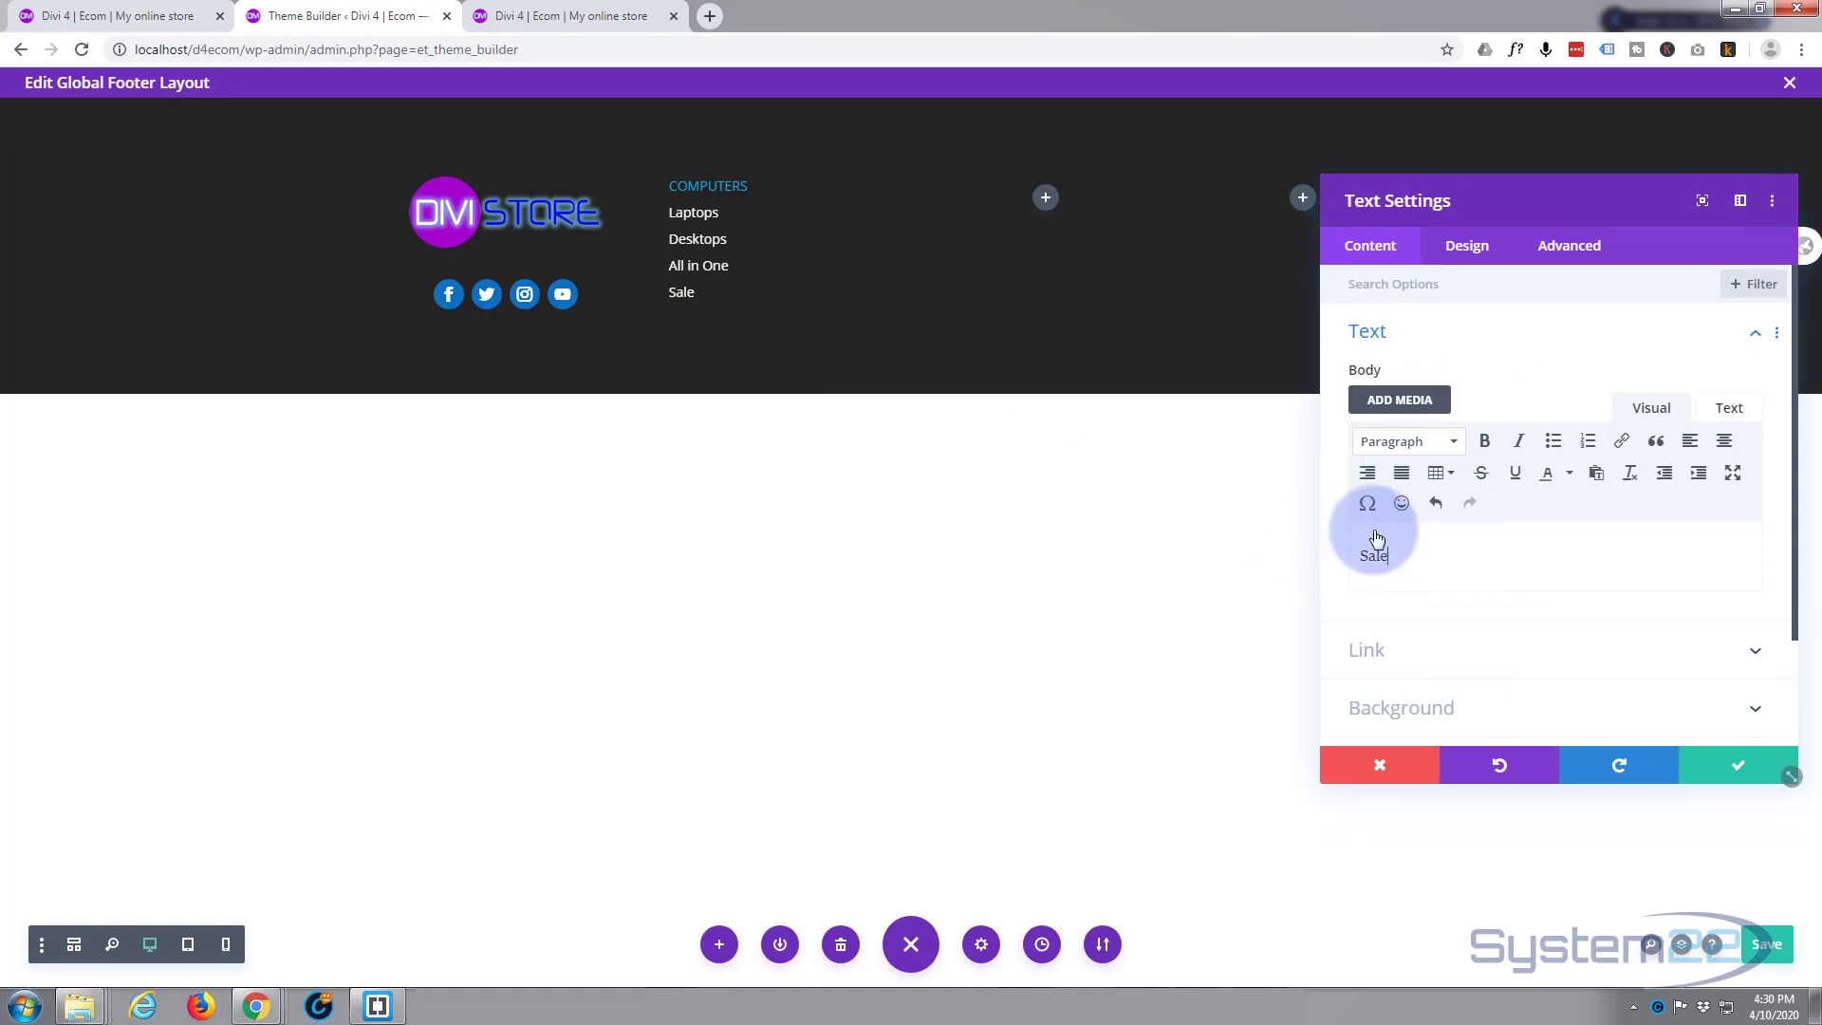
Review the module link against the live store's Desktops, All In One and Sale header links, and save the "Sale" module
left_click(1431, 655)
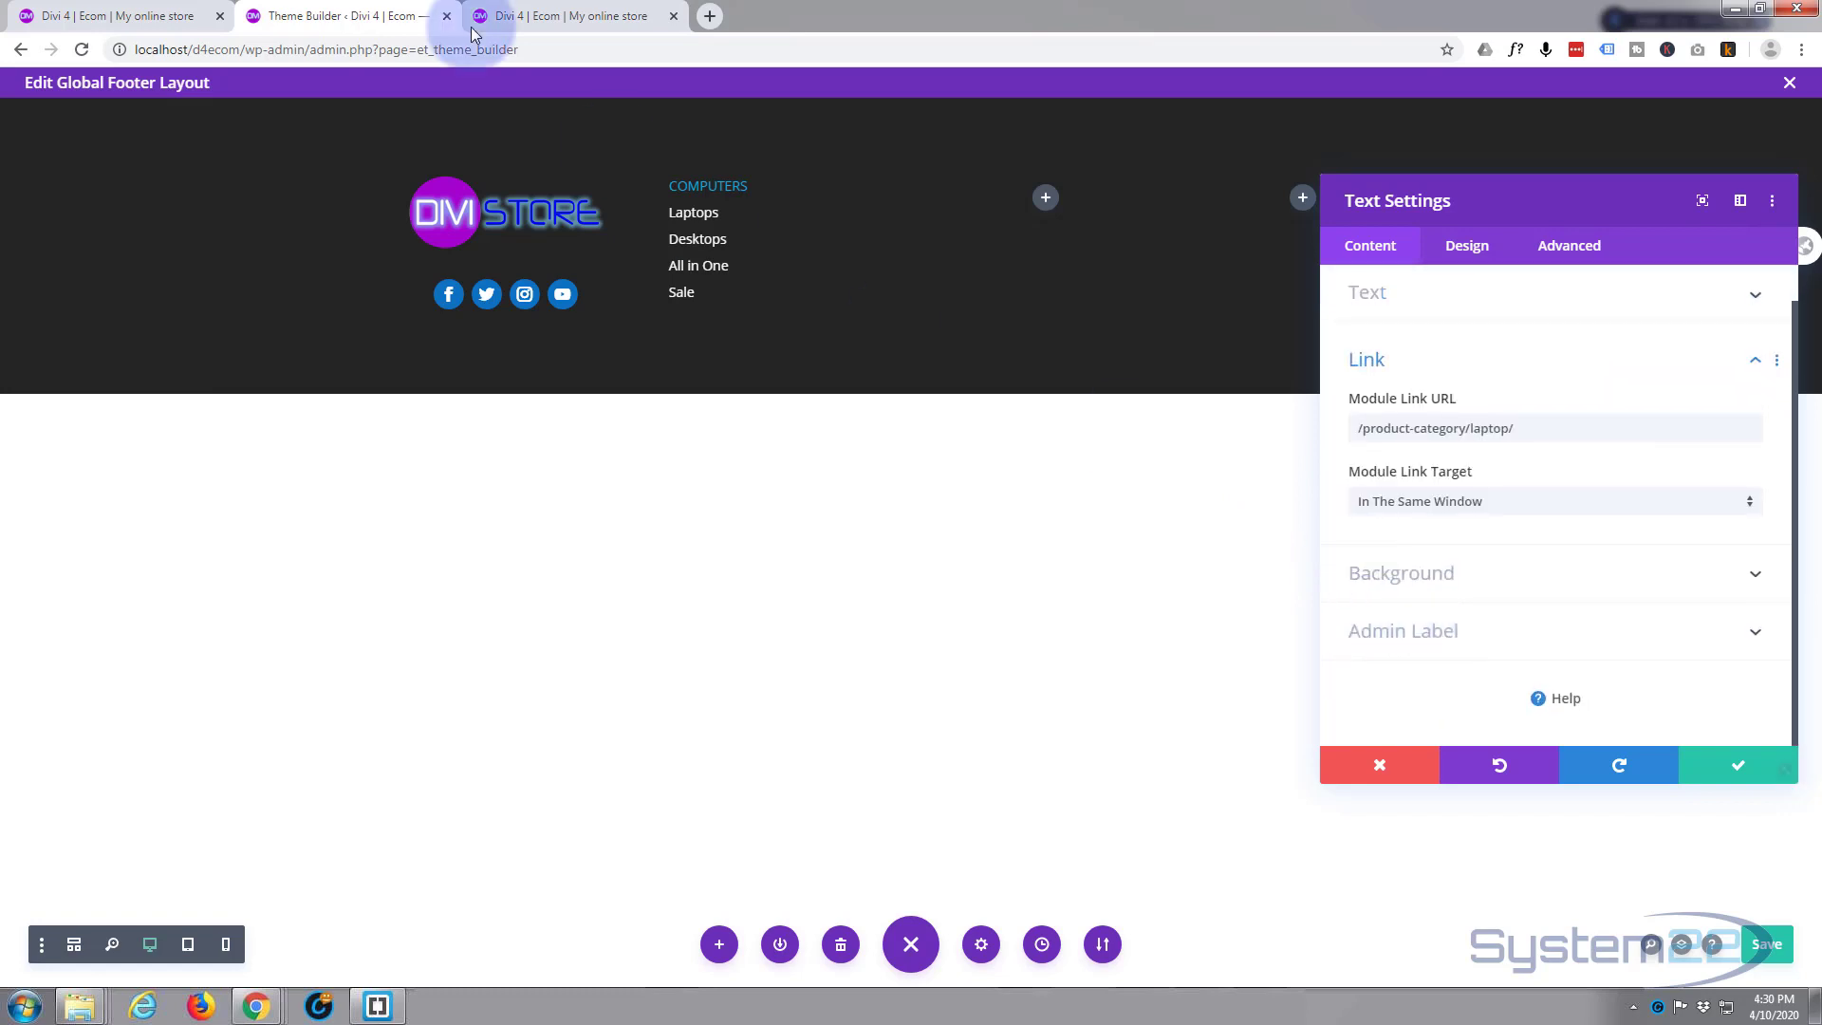
left_click(627, 16)
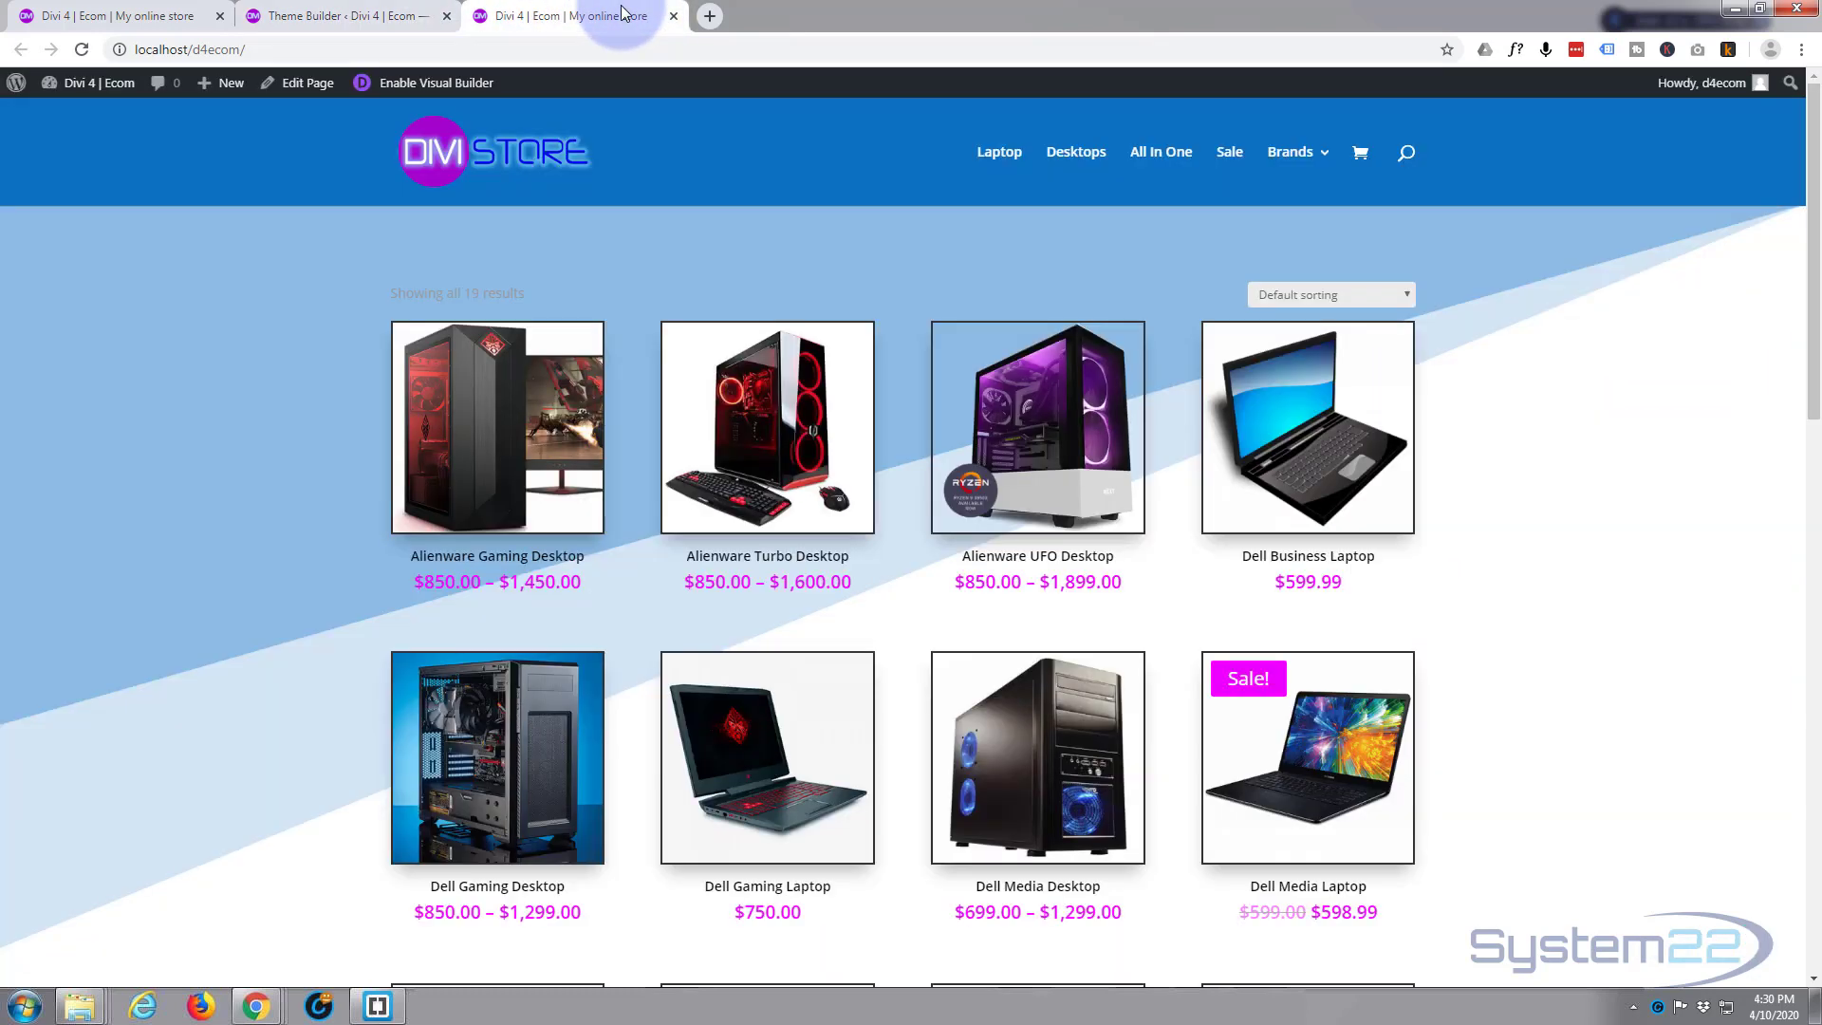
right_click(1075, 158)
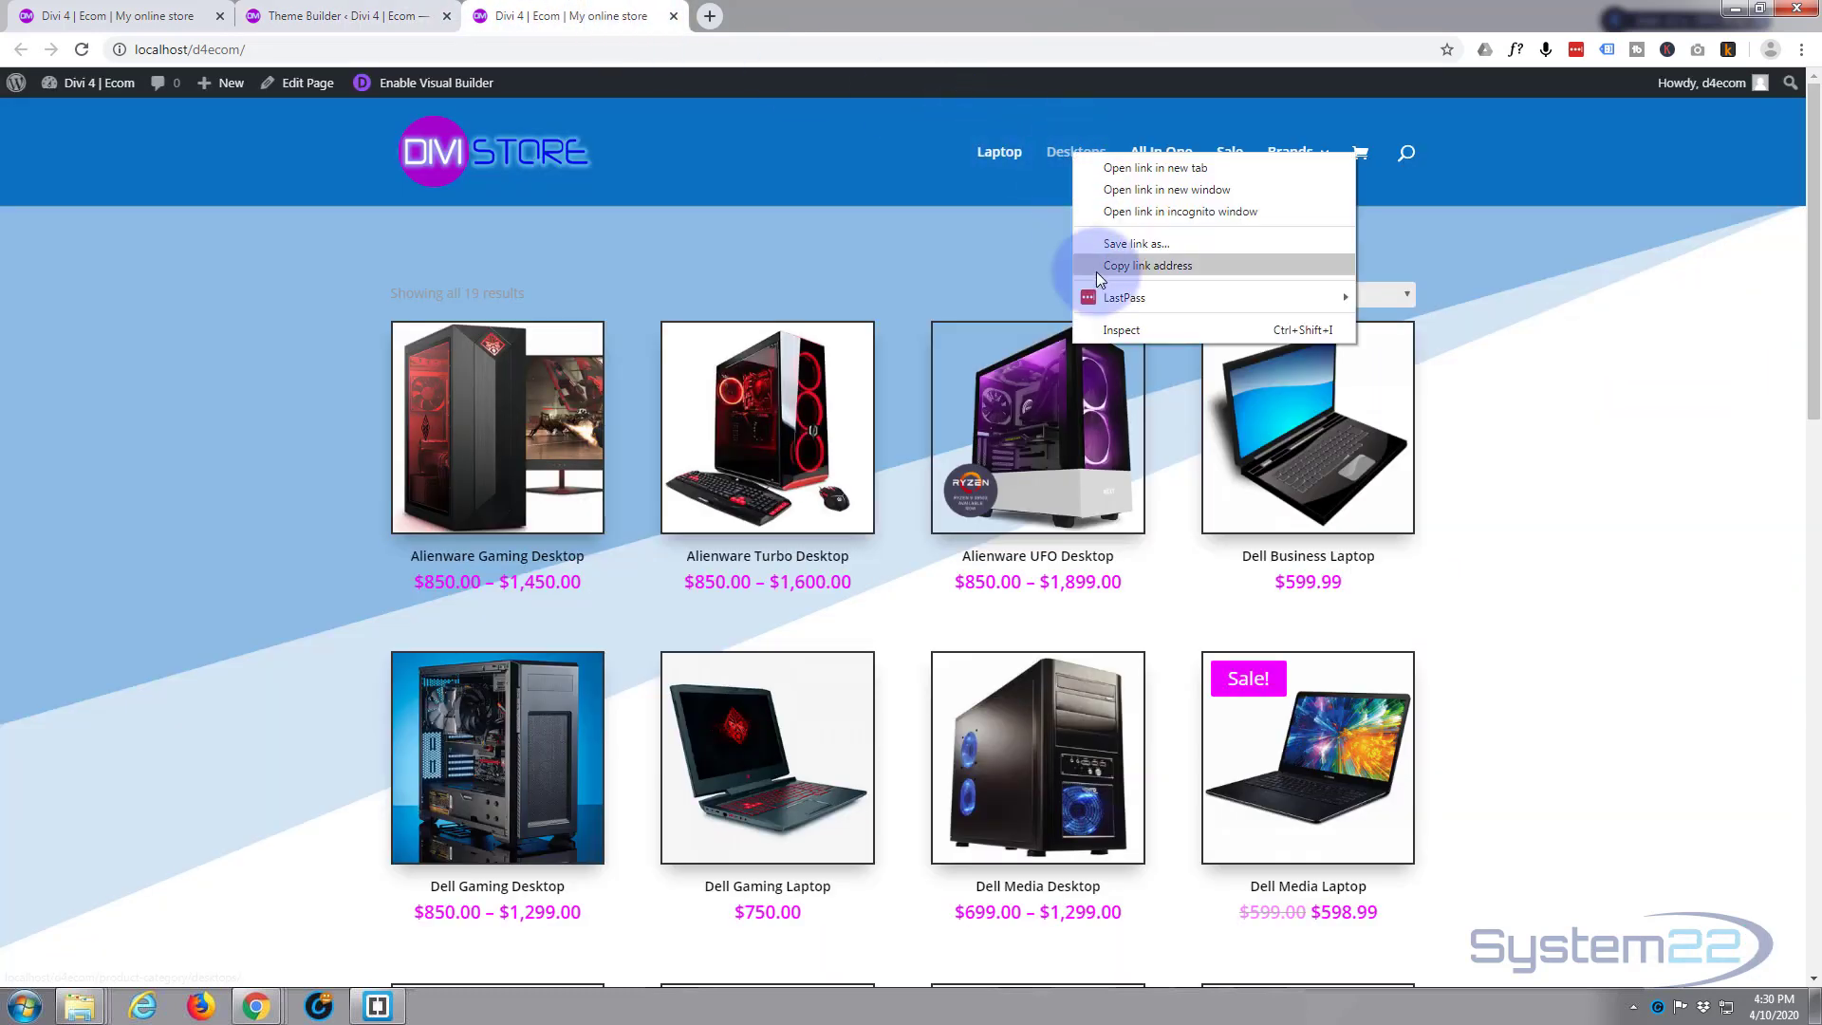
left_click(1159, 121)
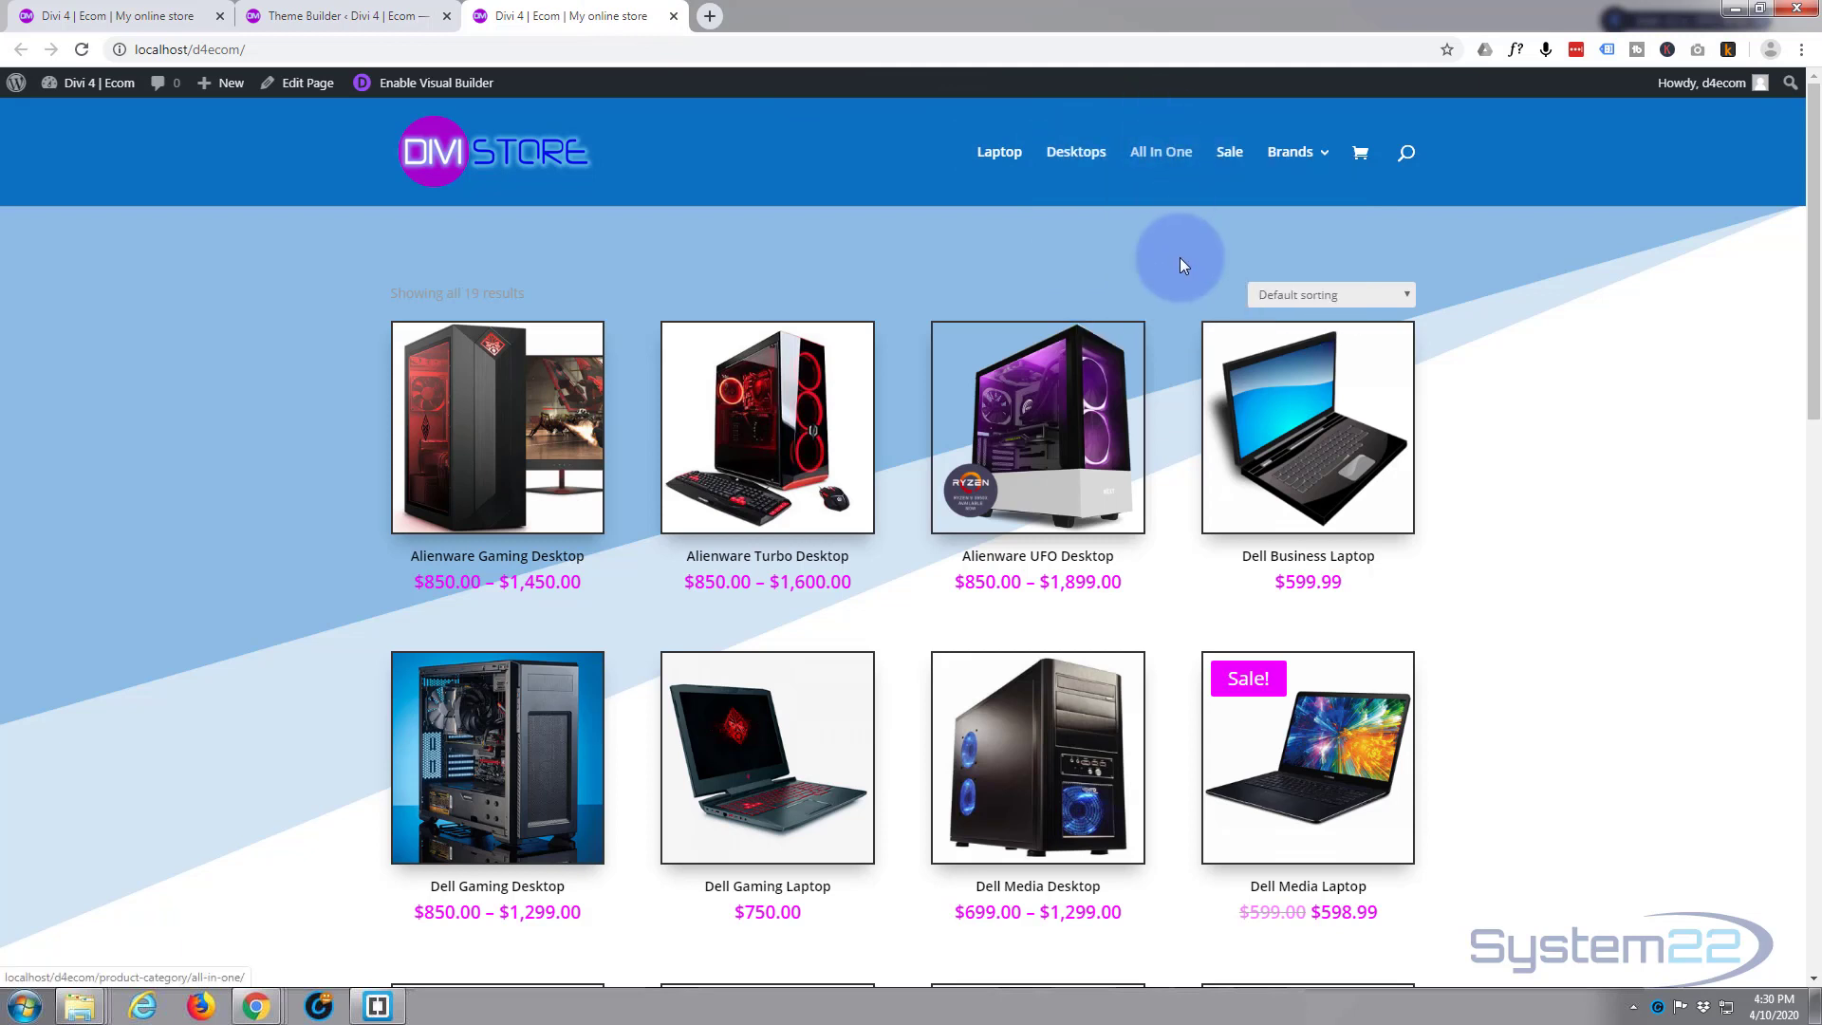
right_click(1231, 159)
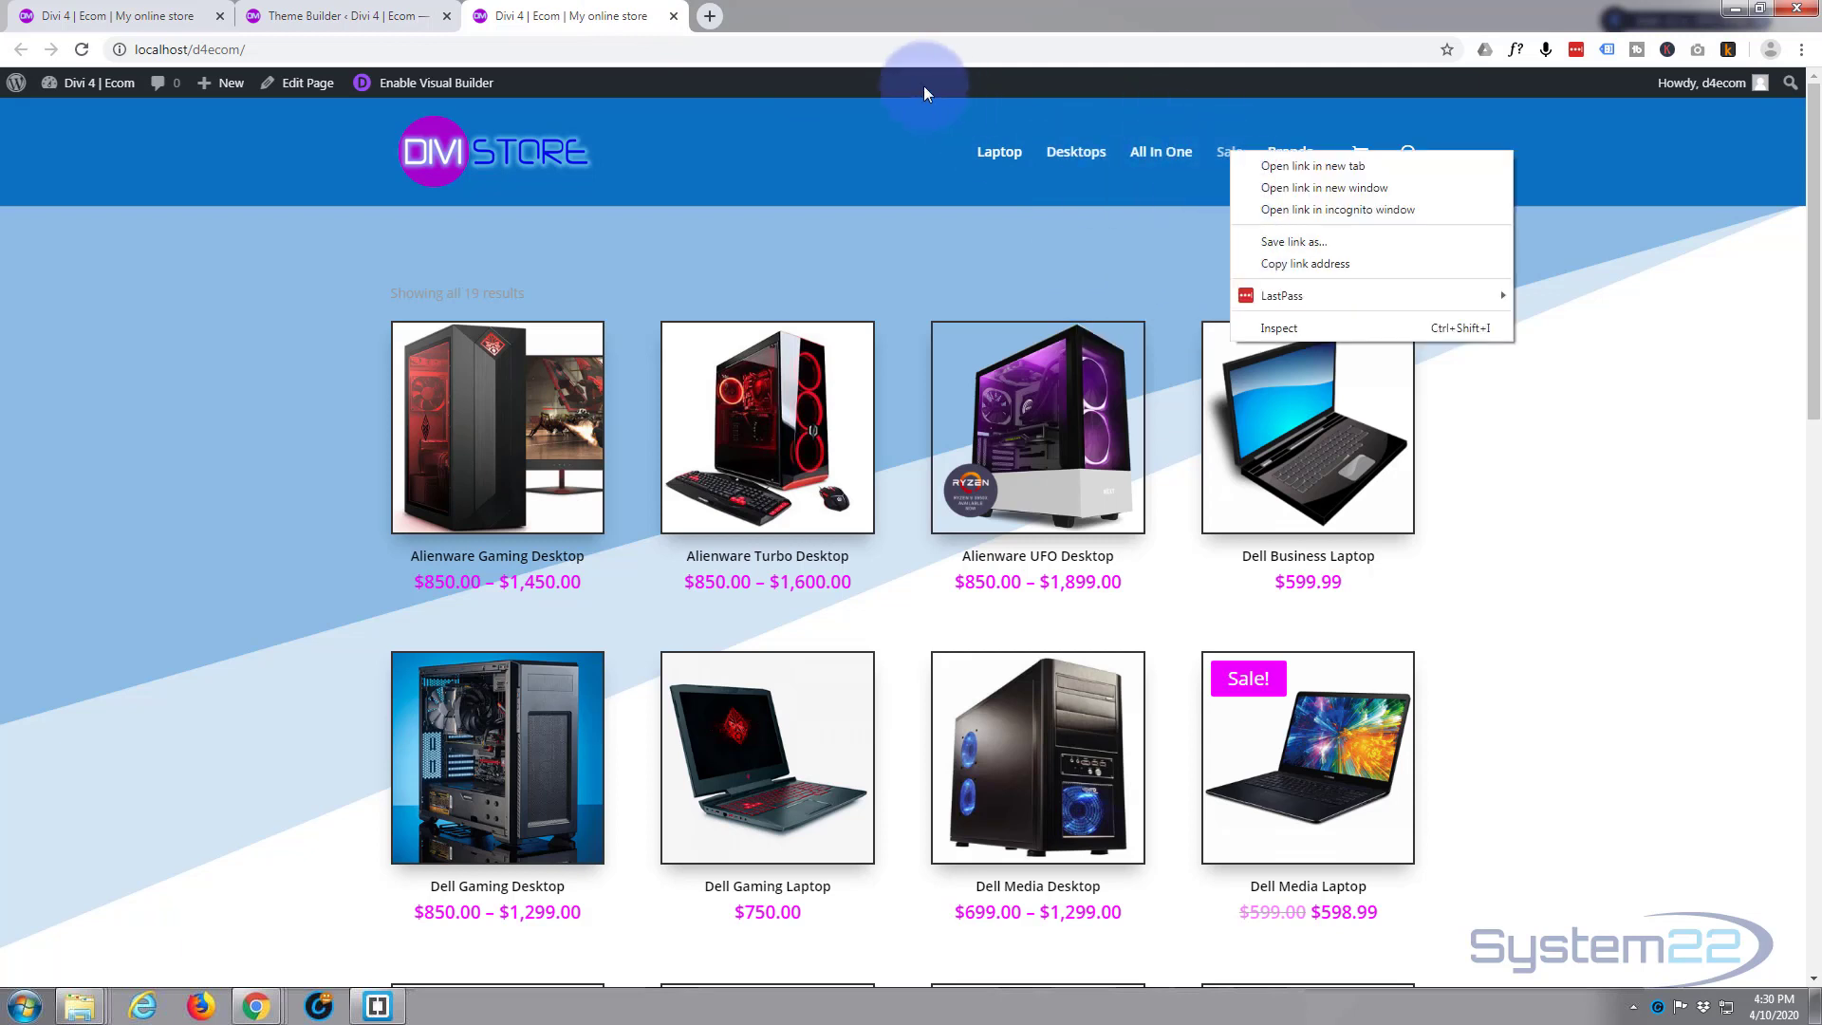
left_click(343, 16)
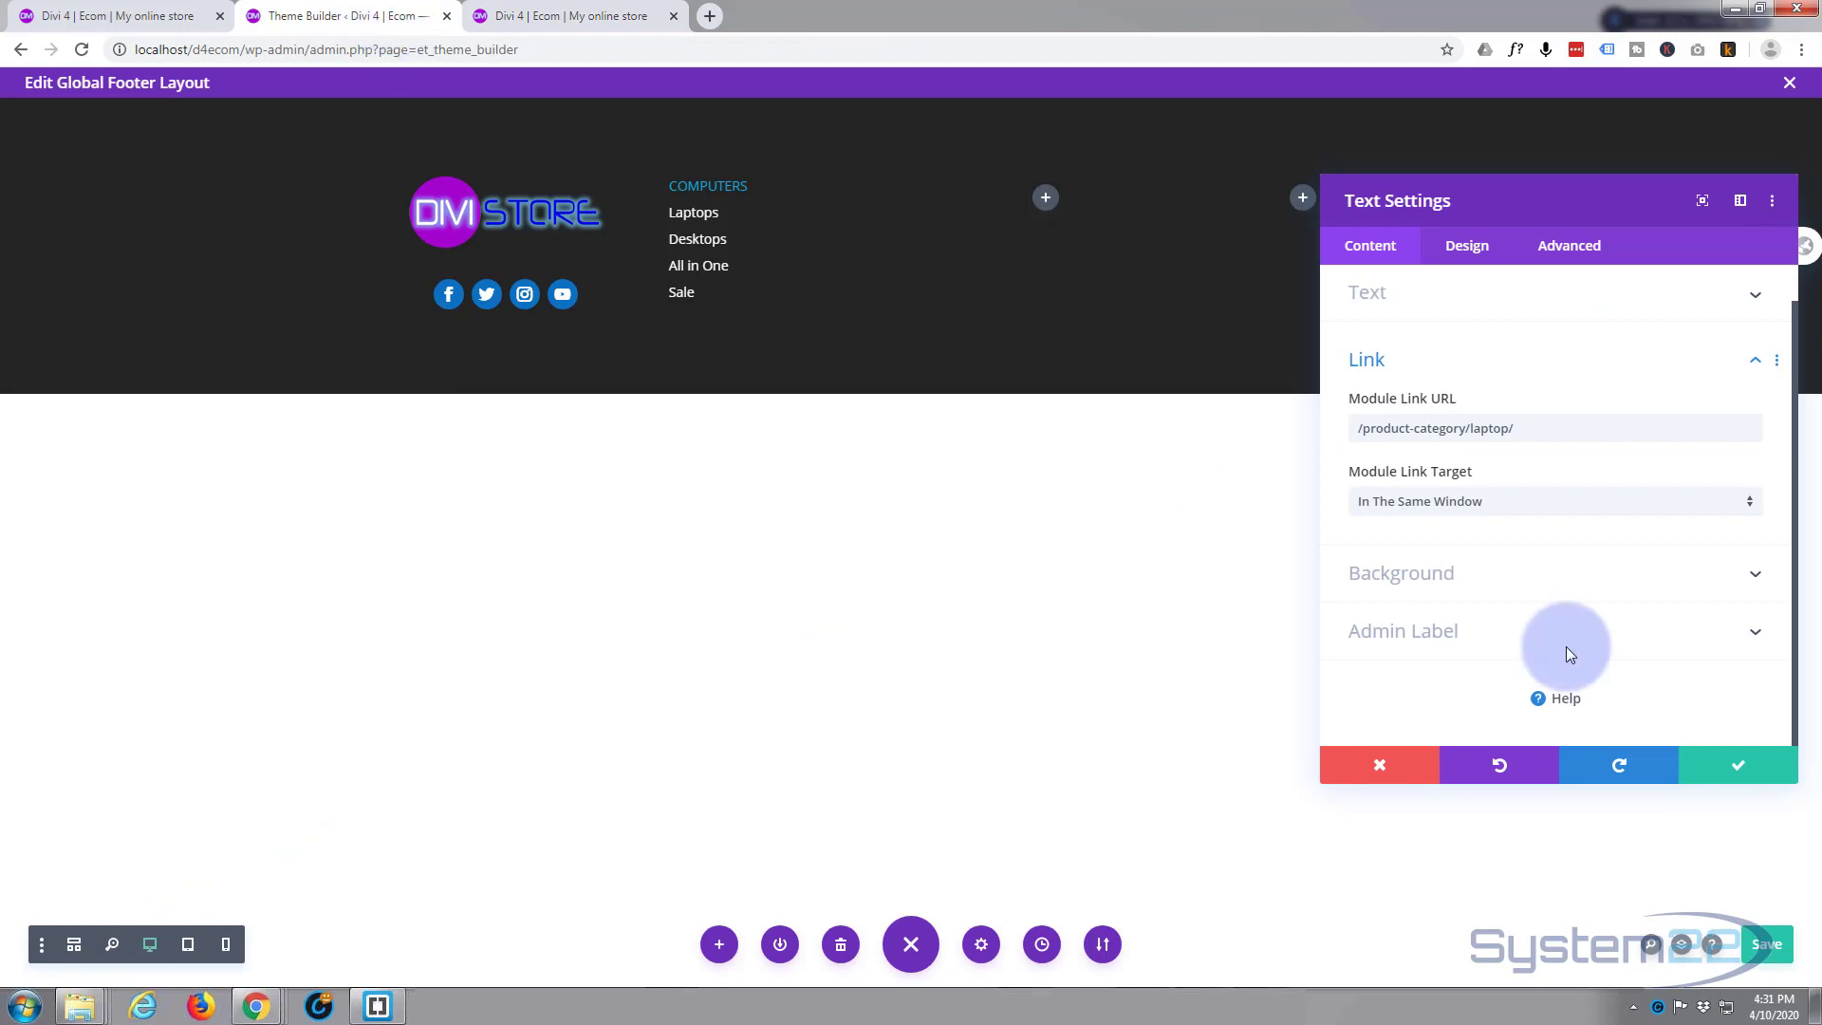
left_click(1737, 765)
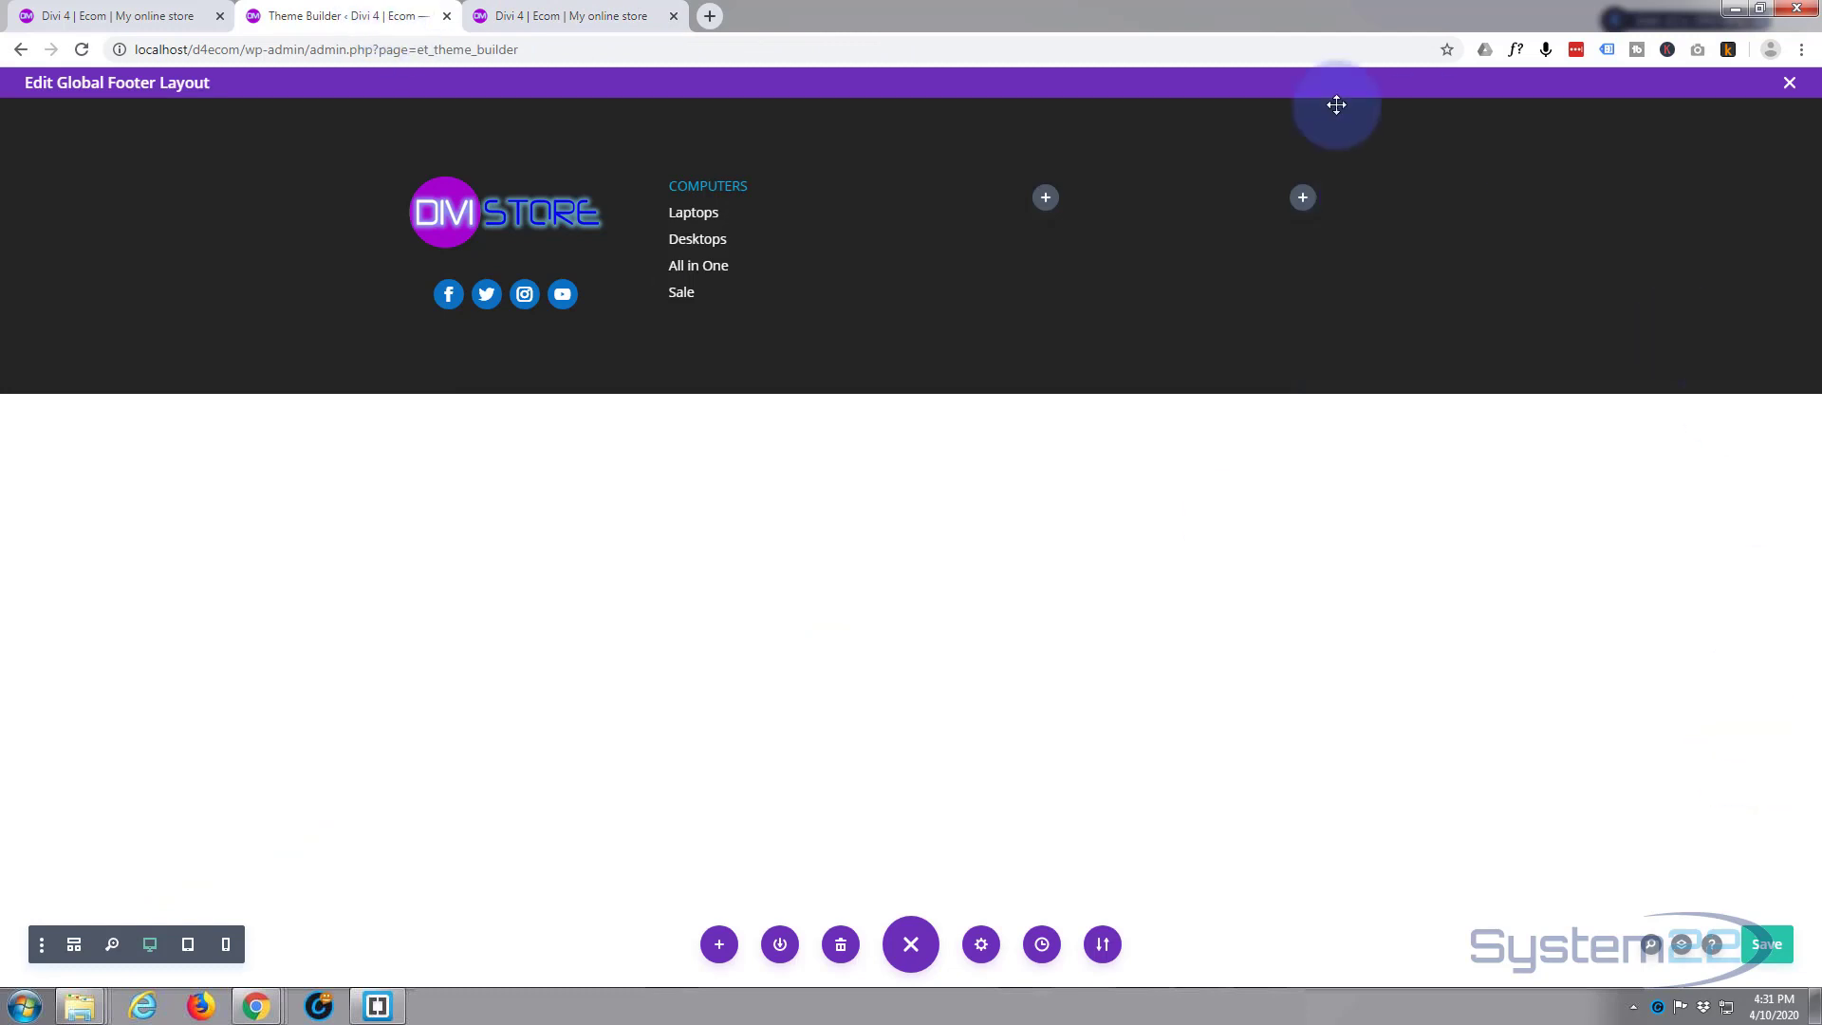
Duplicate the "Computers" heading module and move the copy into the footer's empty third column
mouse_move(712, 186)
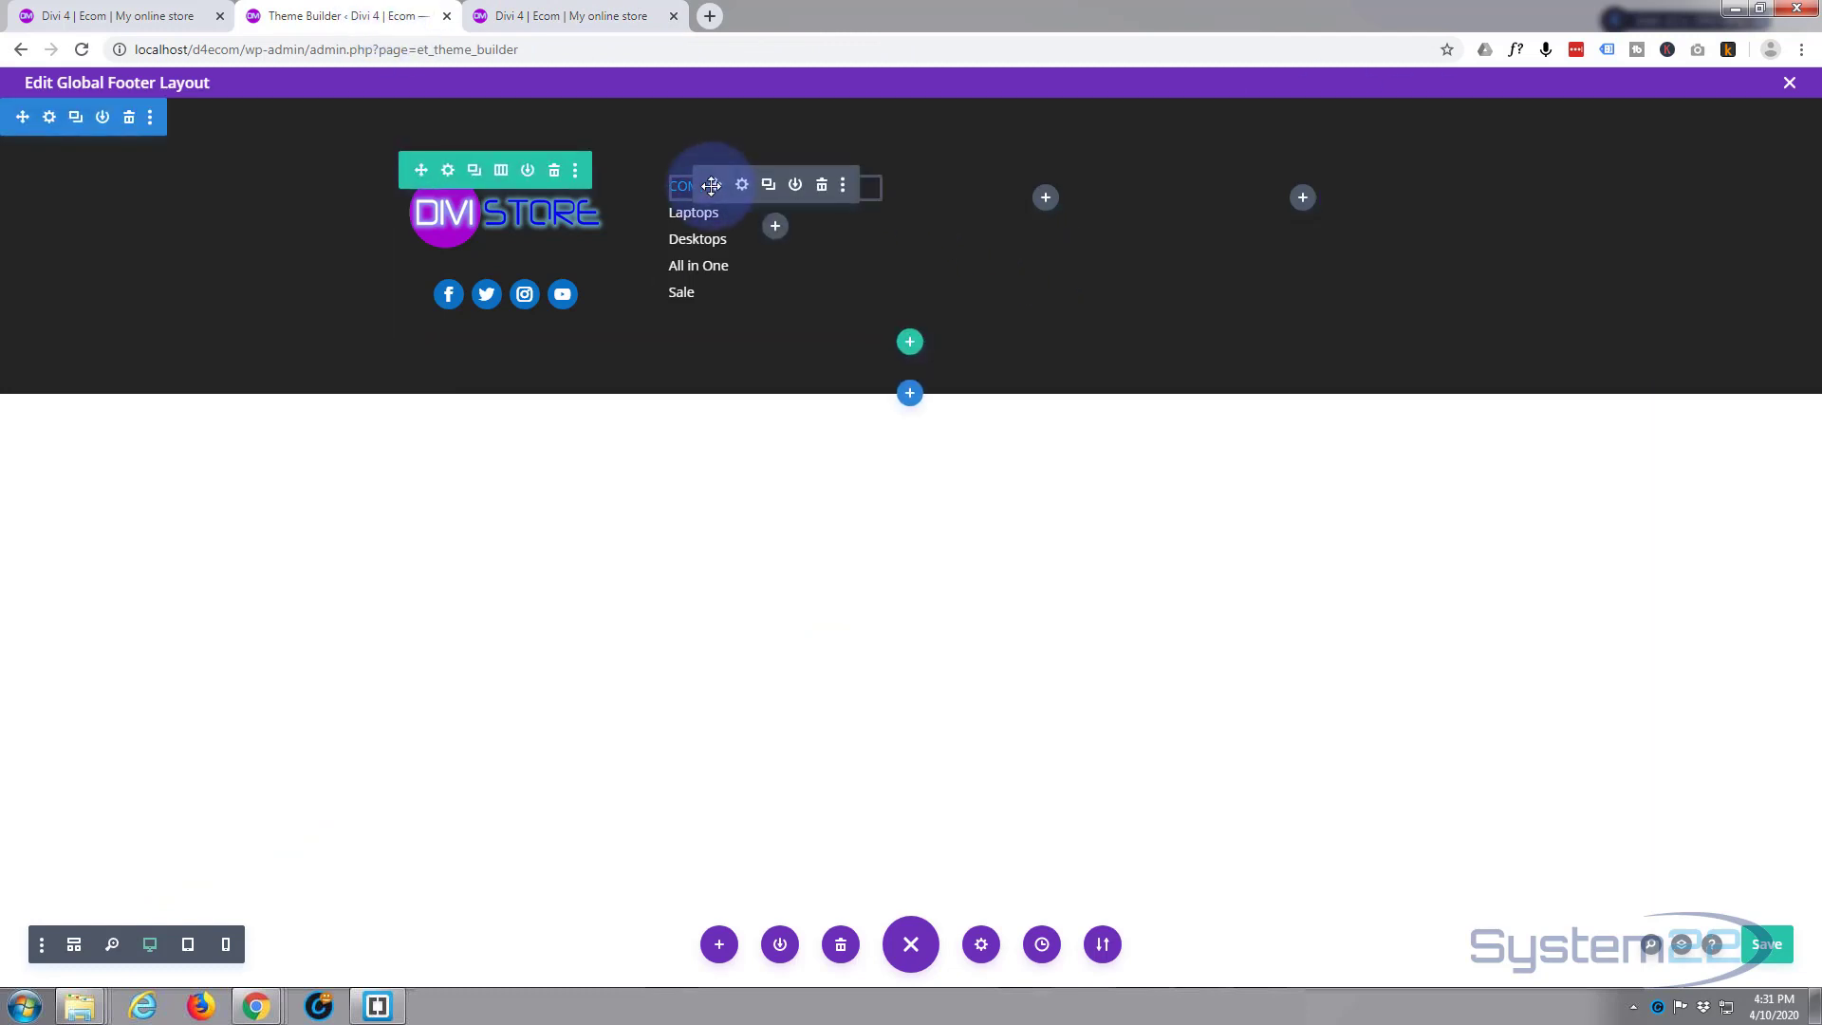
left_click(769, 187)
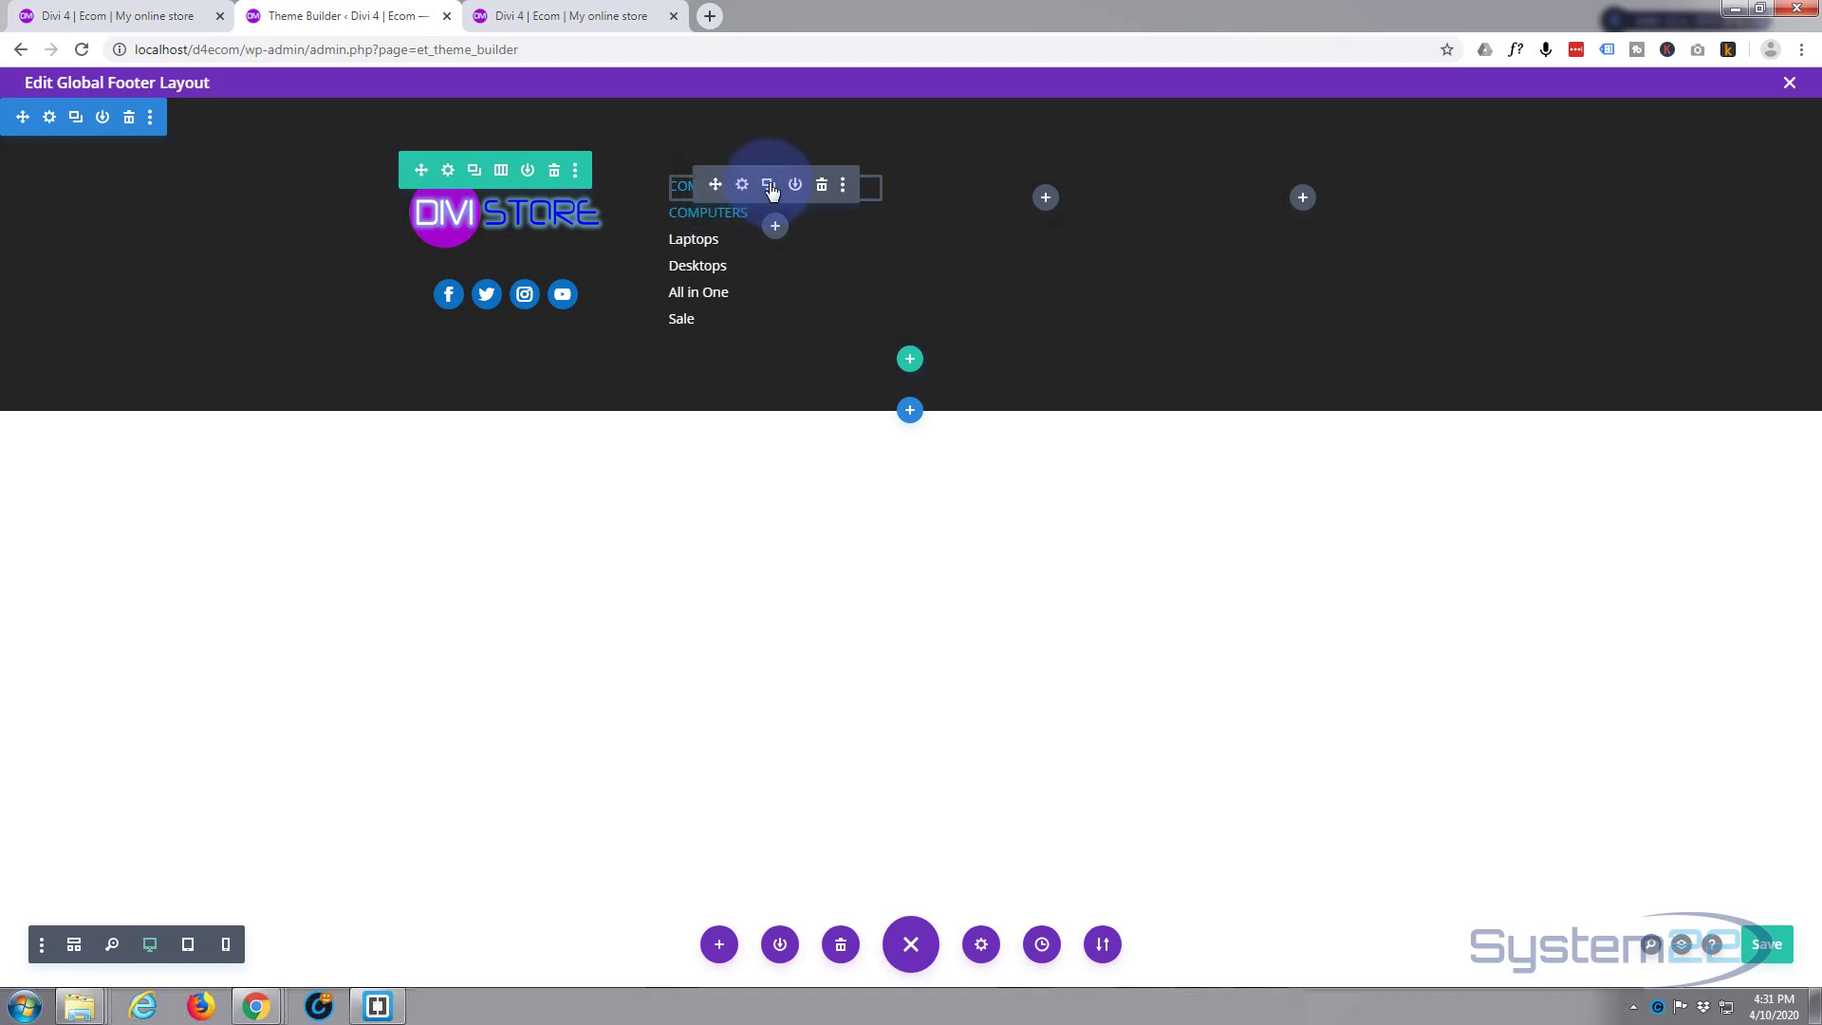
left_click_drag(718, 183, 1043, 194)
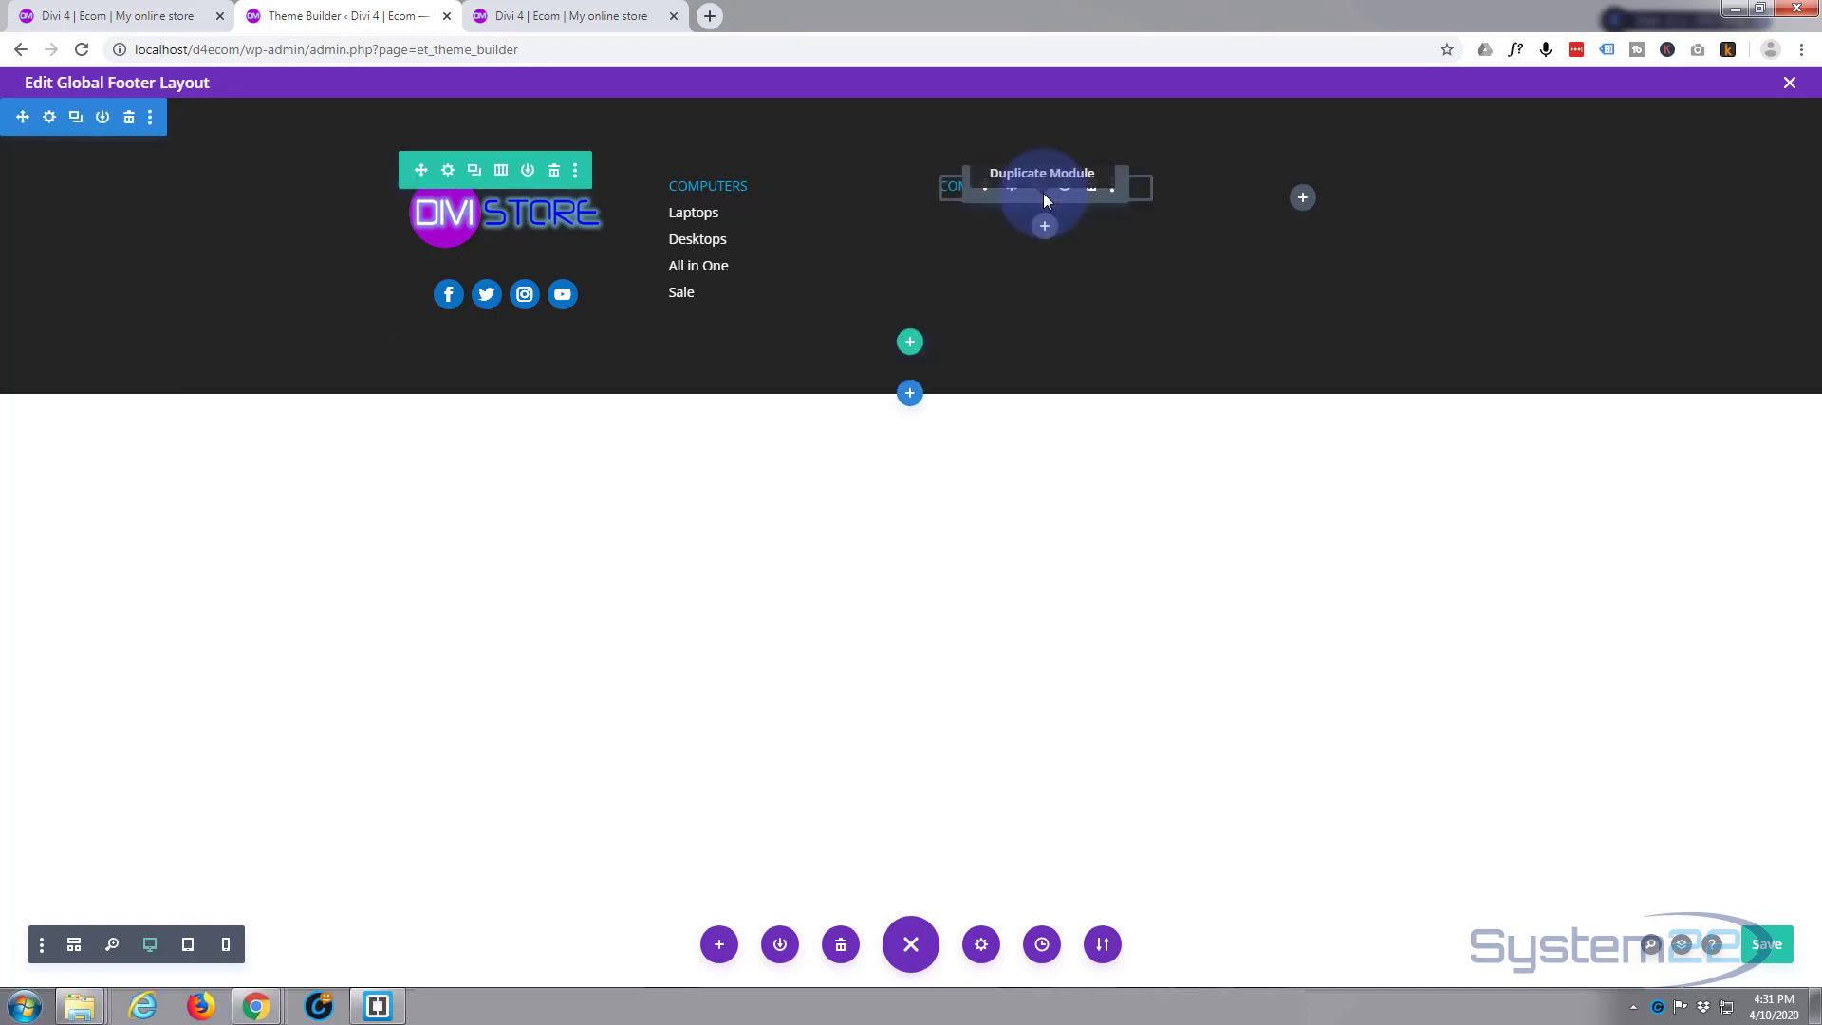
Change the third column's heading text to "Site links" and save the module
left_click(1014, 188)
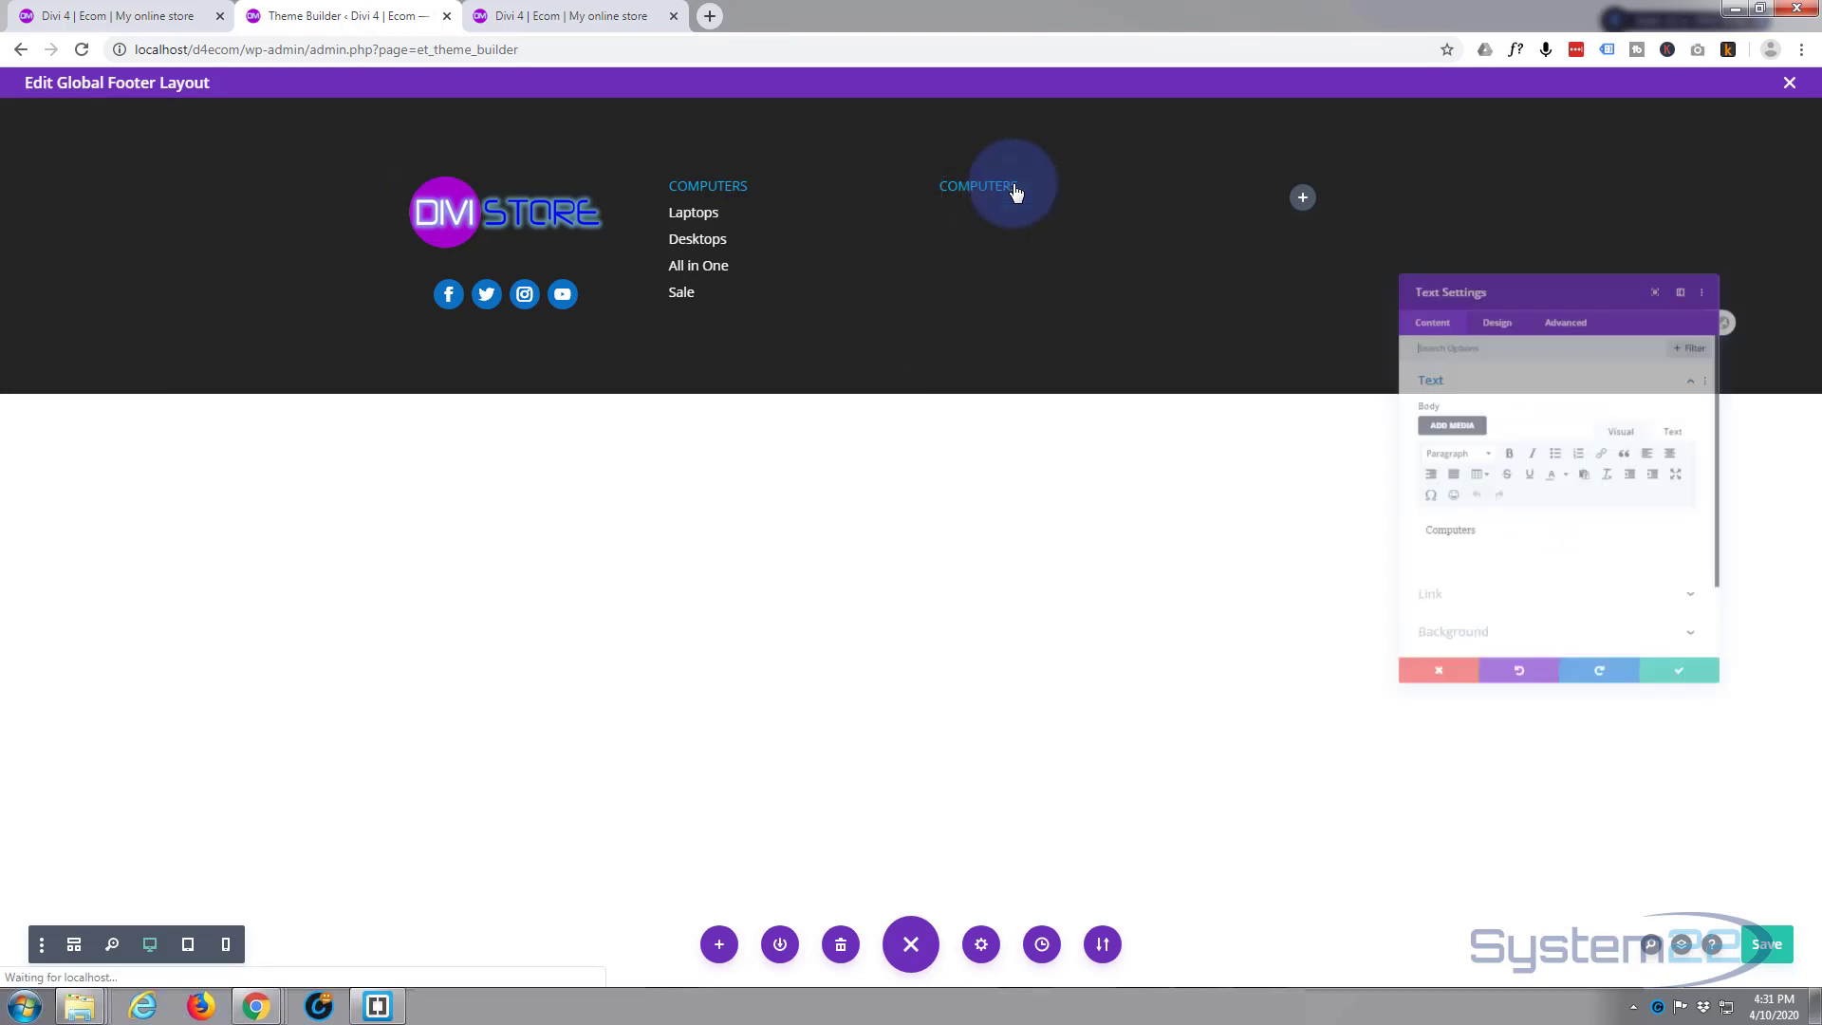
left_click_drag(1435, 556, 1285, 550)
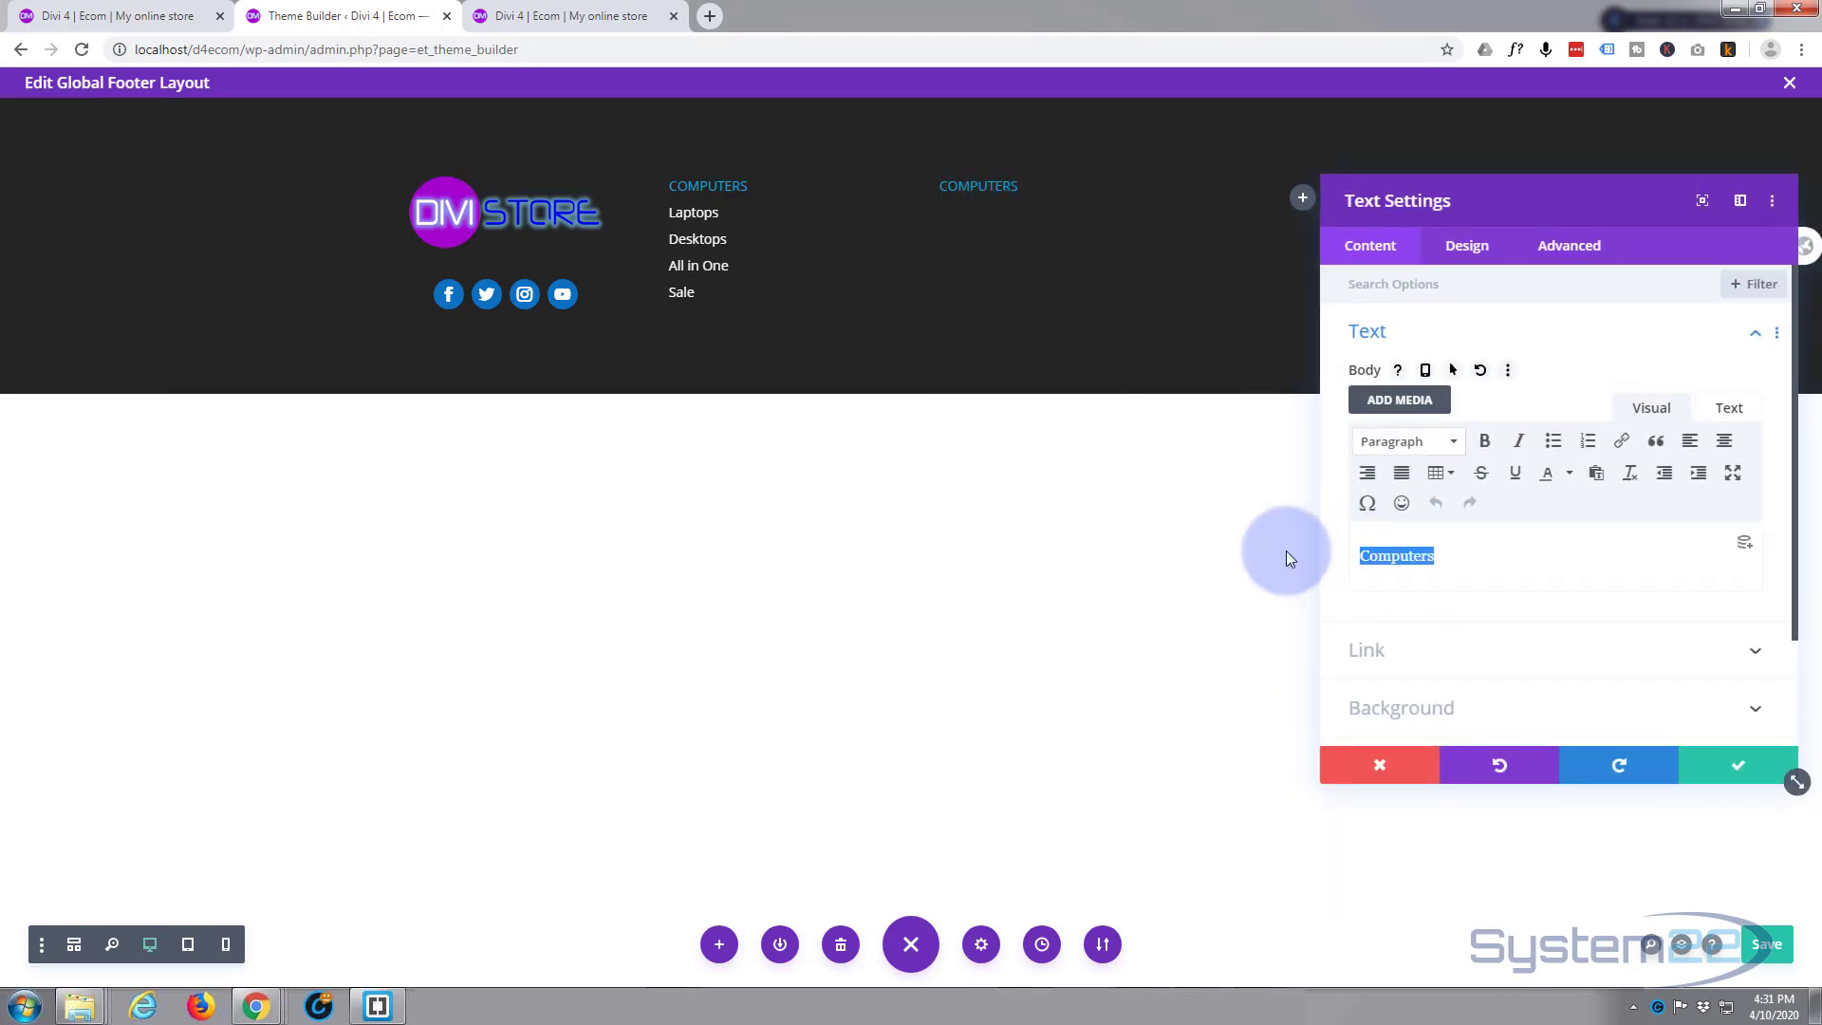
type("S")
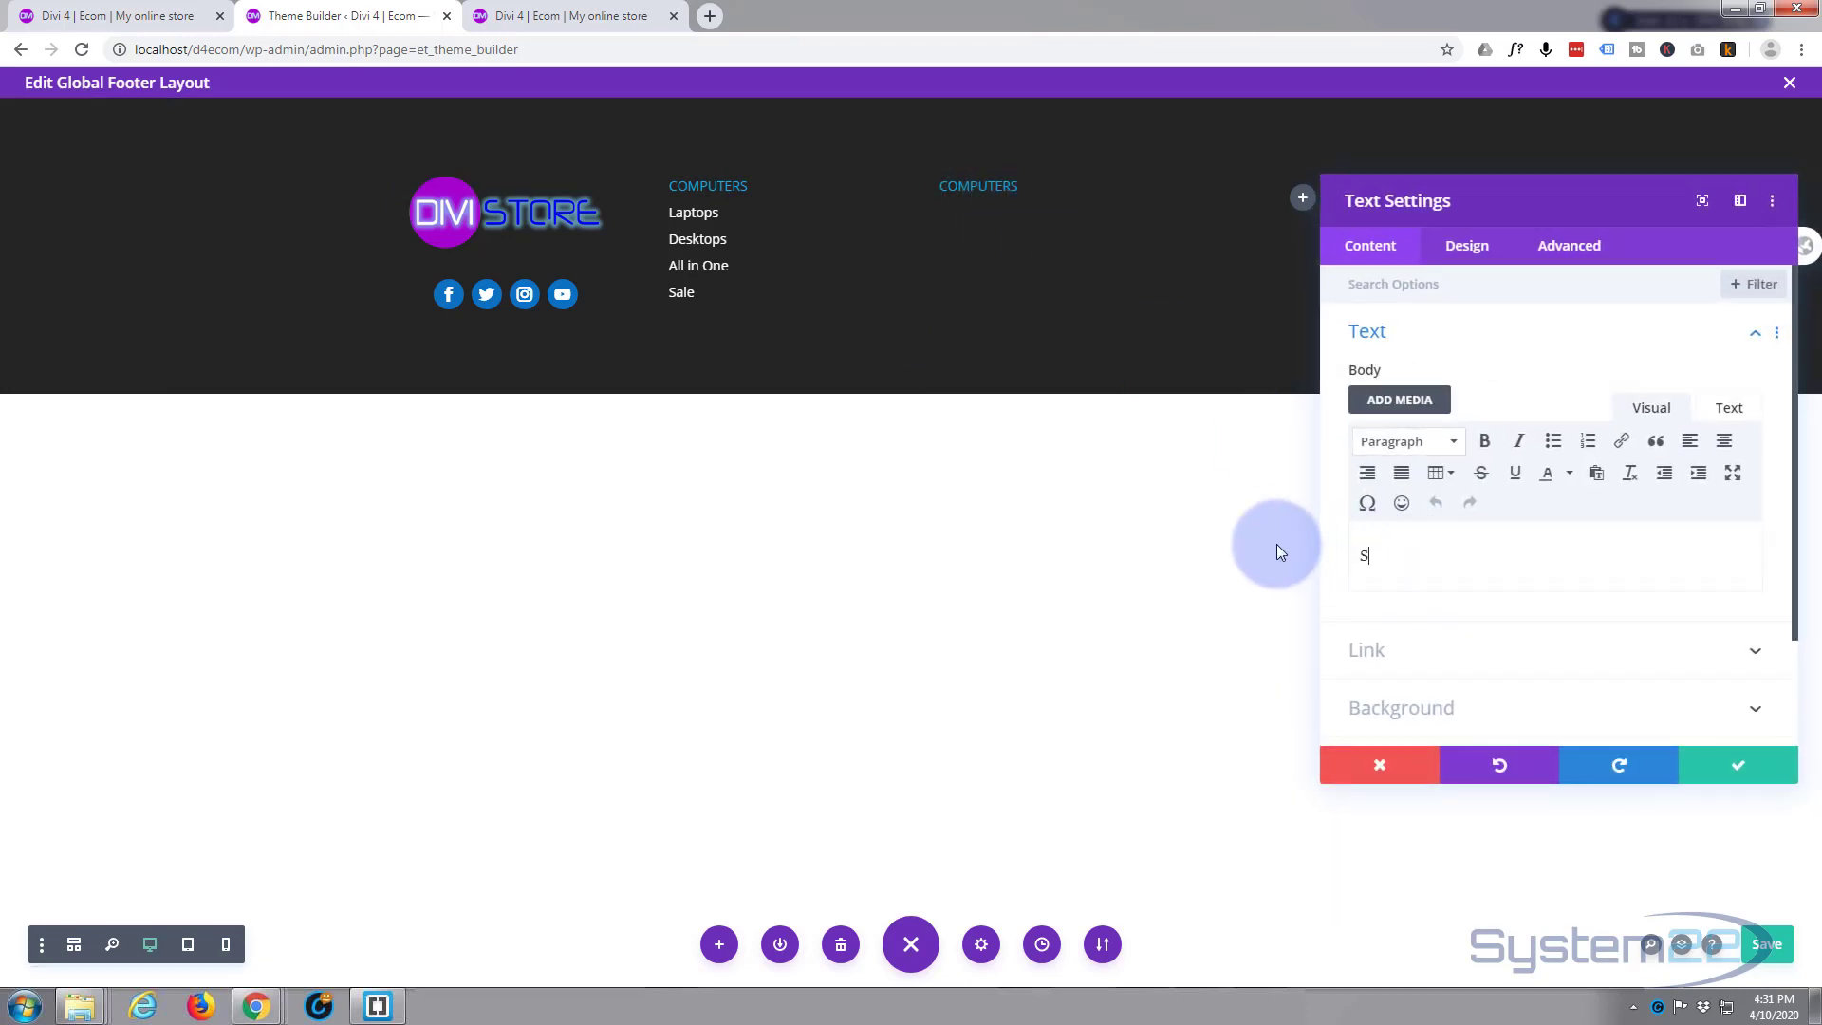
type("ite links")
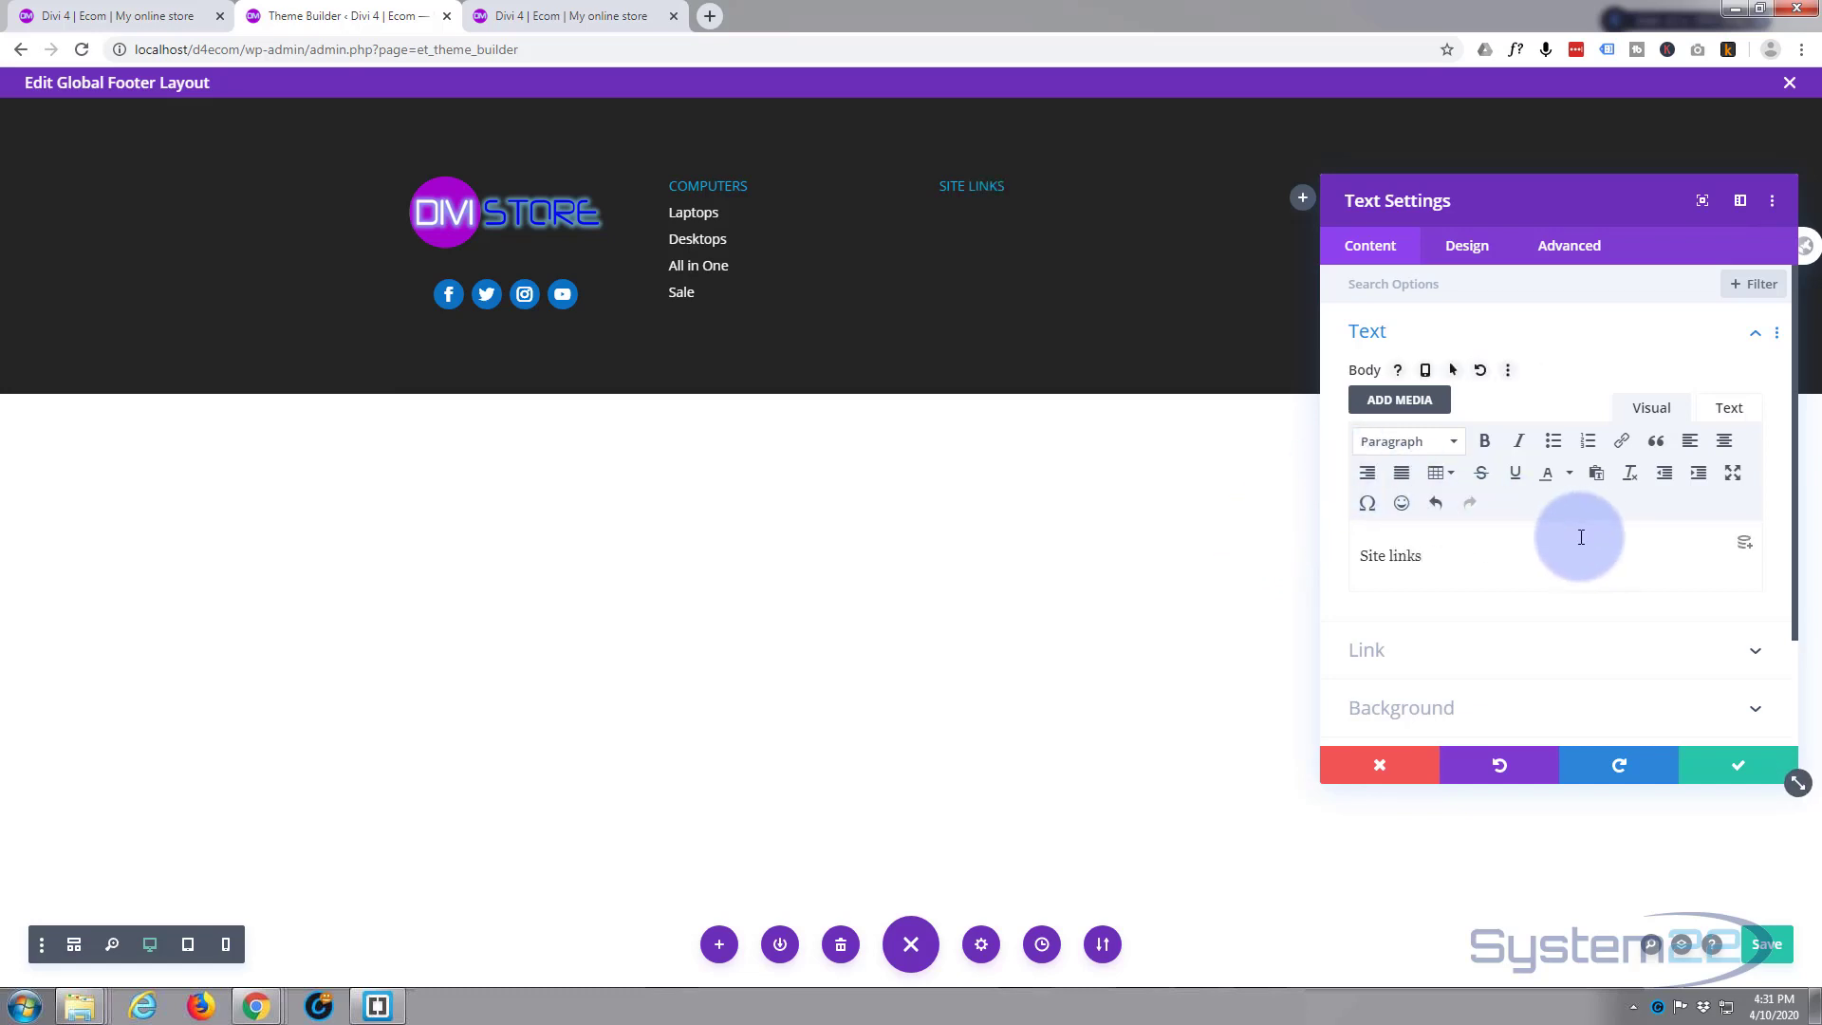
left_click(1746, 759)
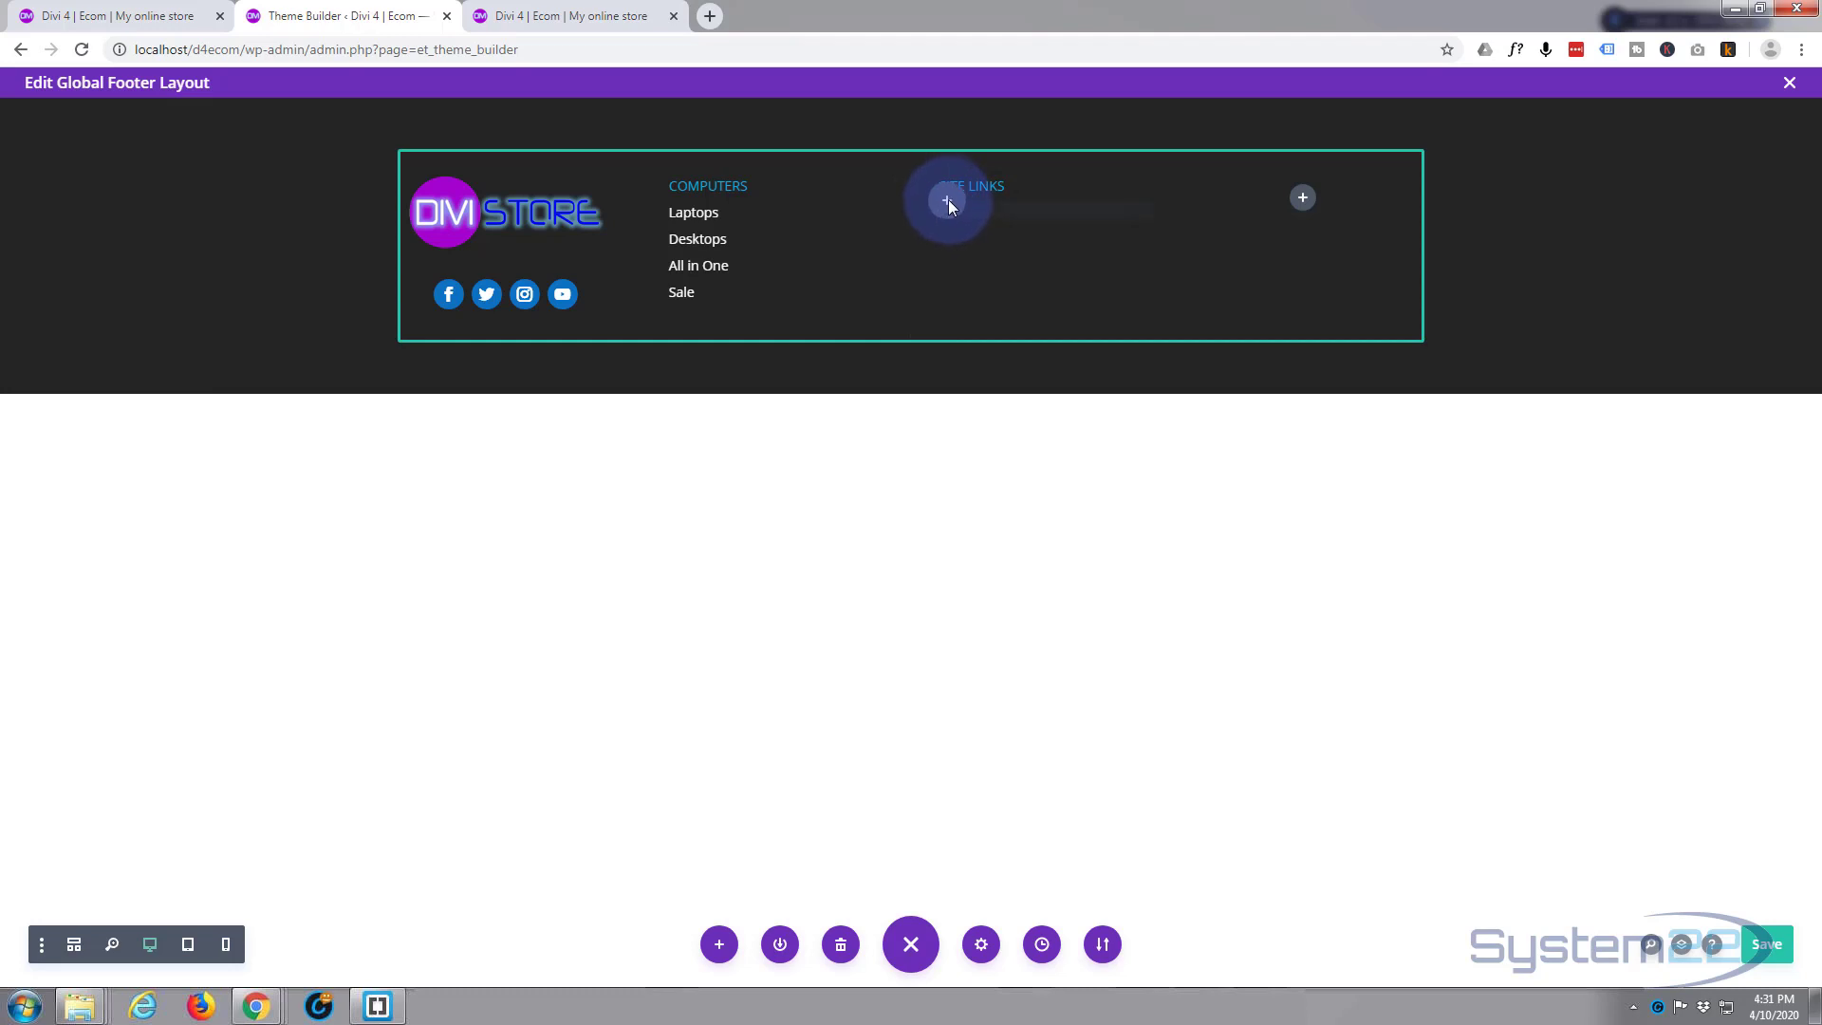
Place a copy of the "Laptops" module below the "Site links" heading in the third column
left_click(987, 212)
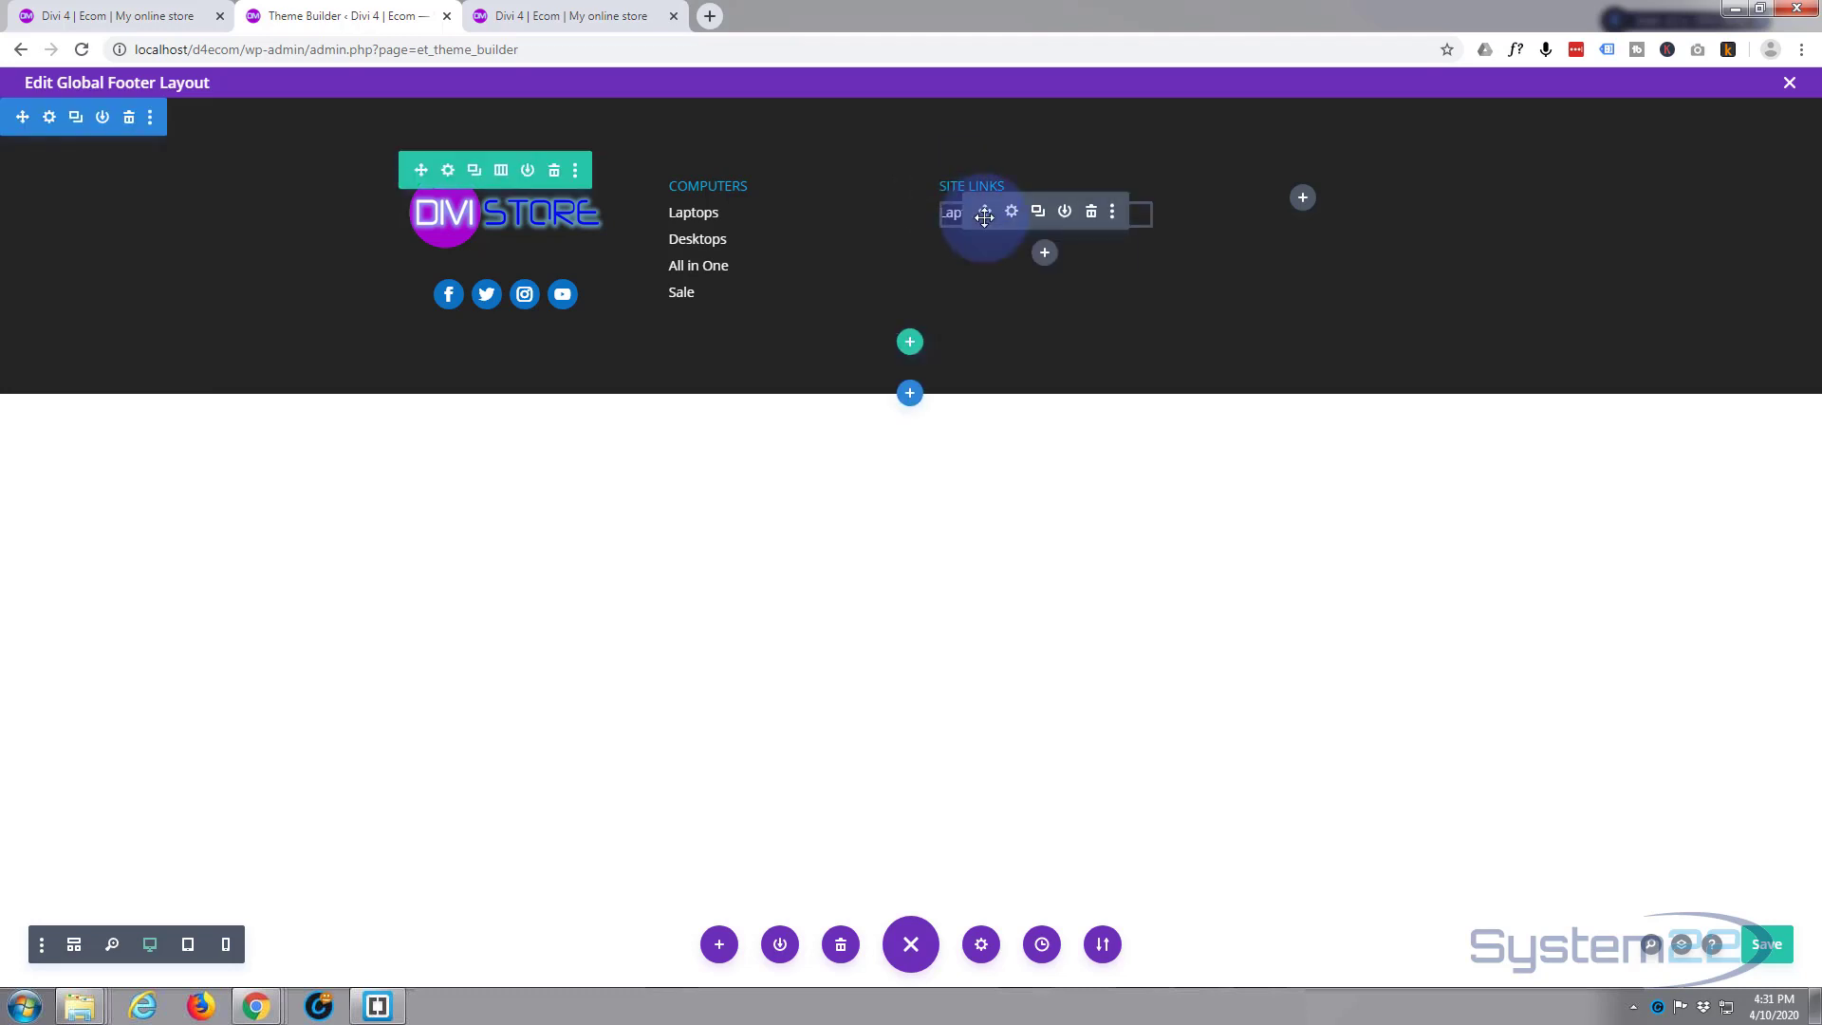
Change the text of the module below the "Site links" heading to "Account Login"
left_click_drag(1423, 555, 1335, 554)
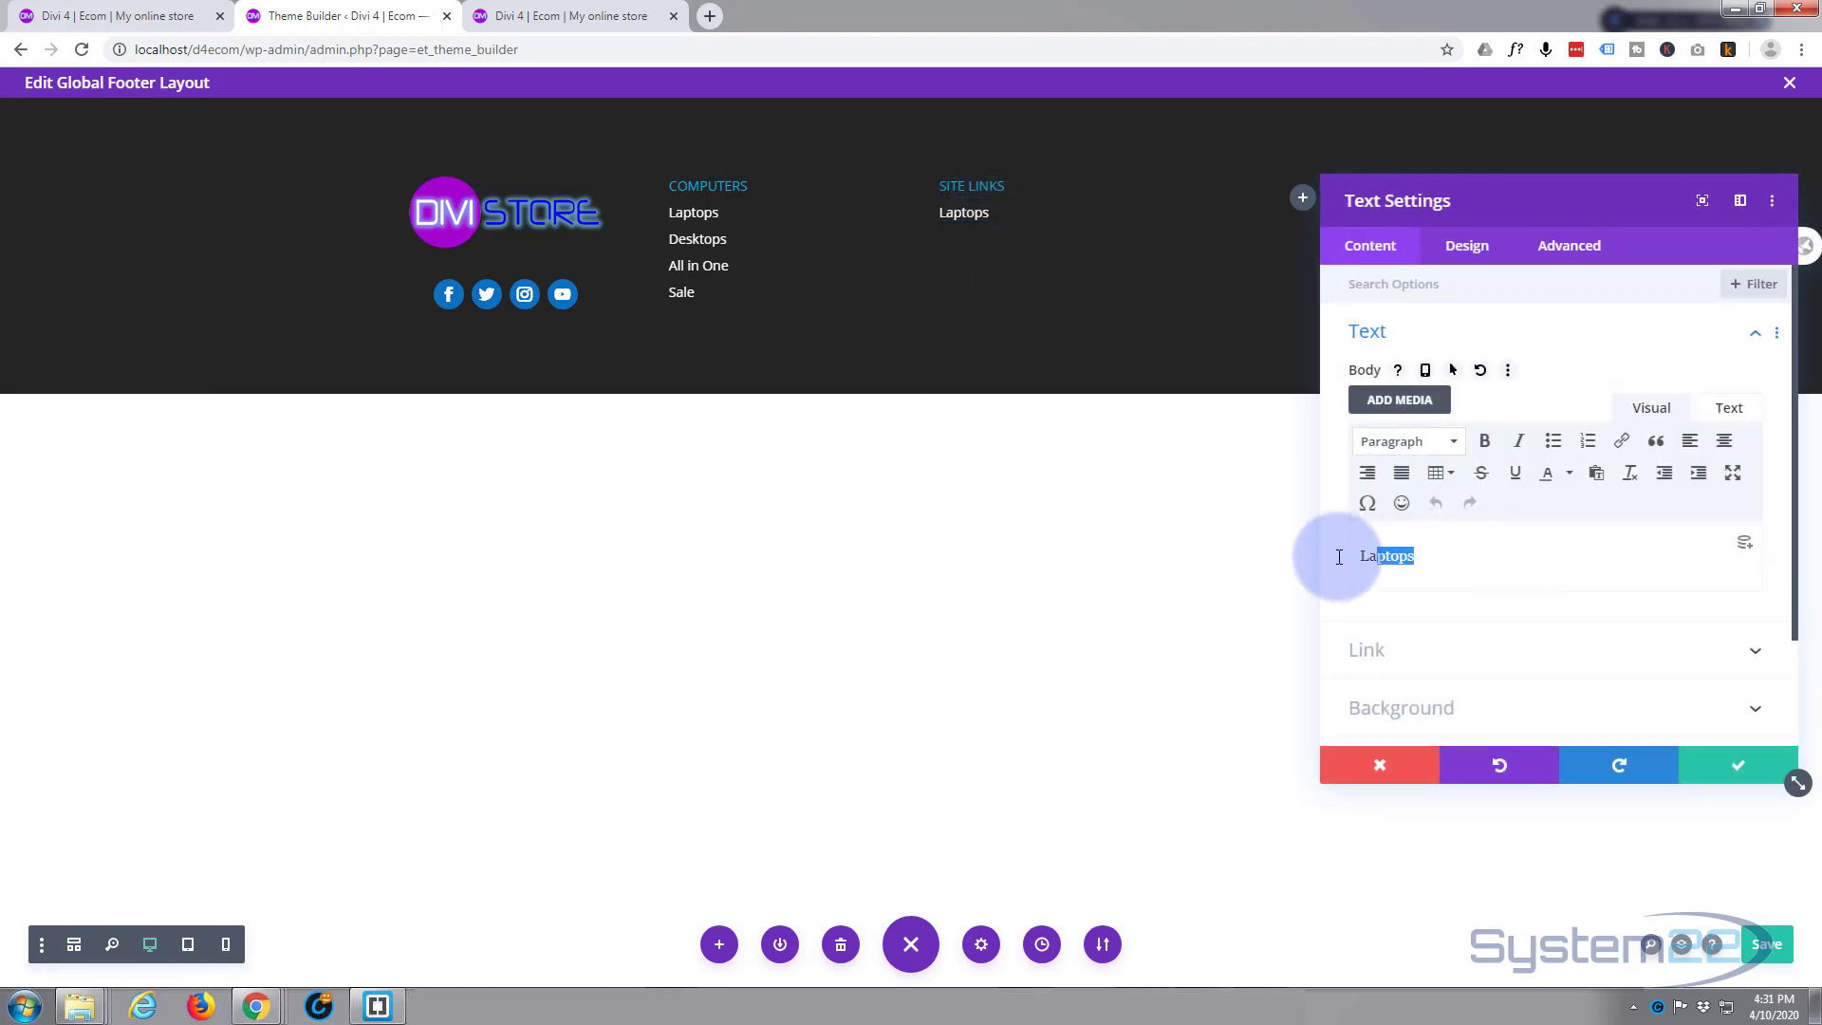
type("Acco")
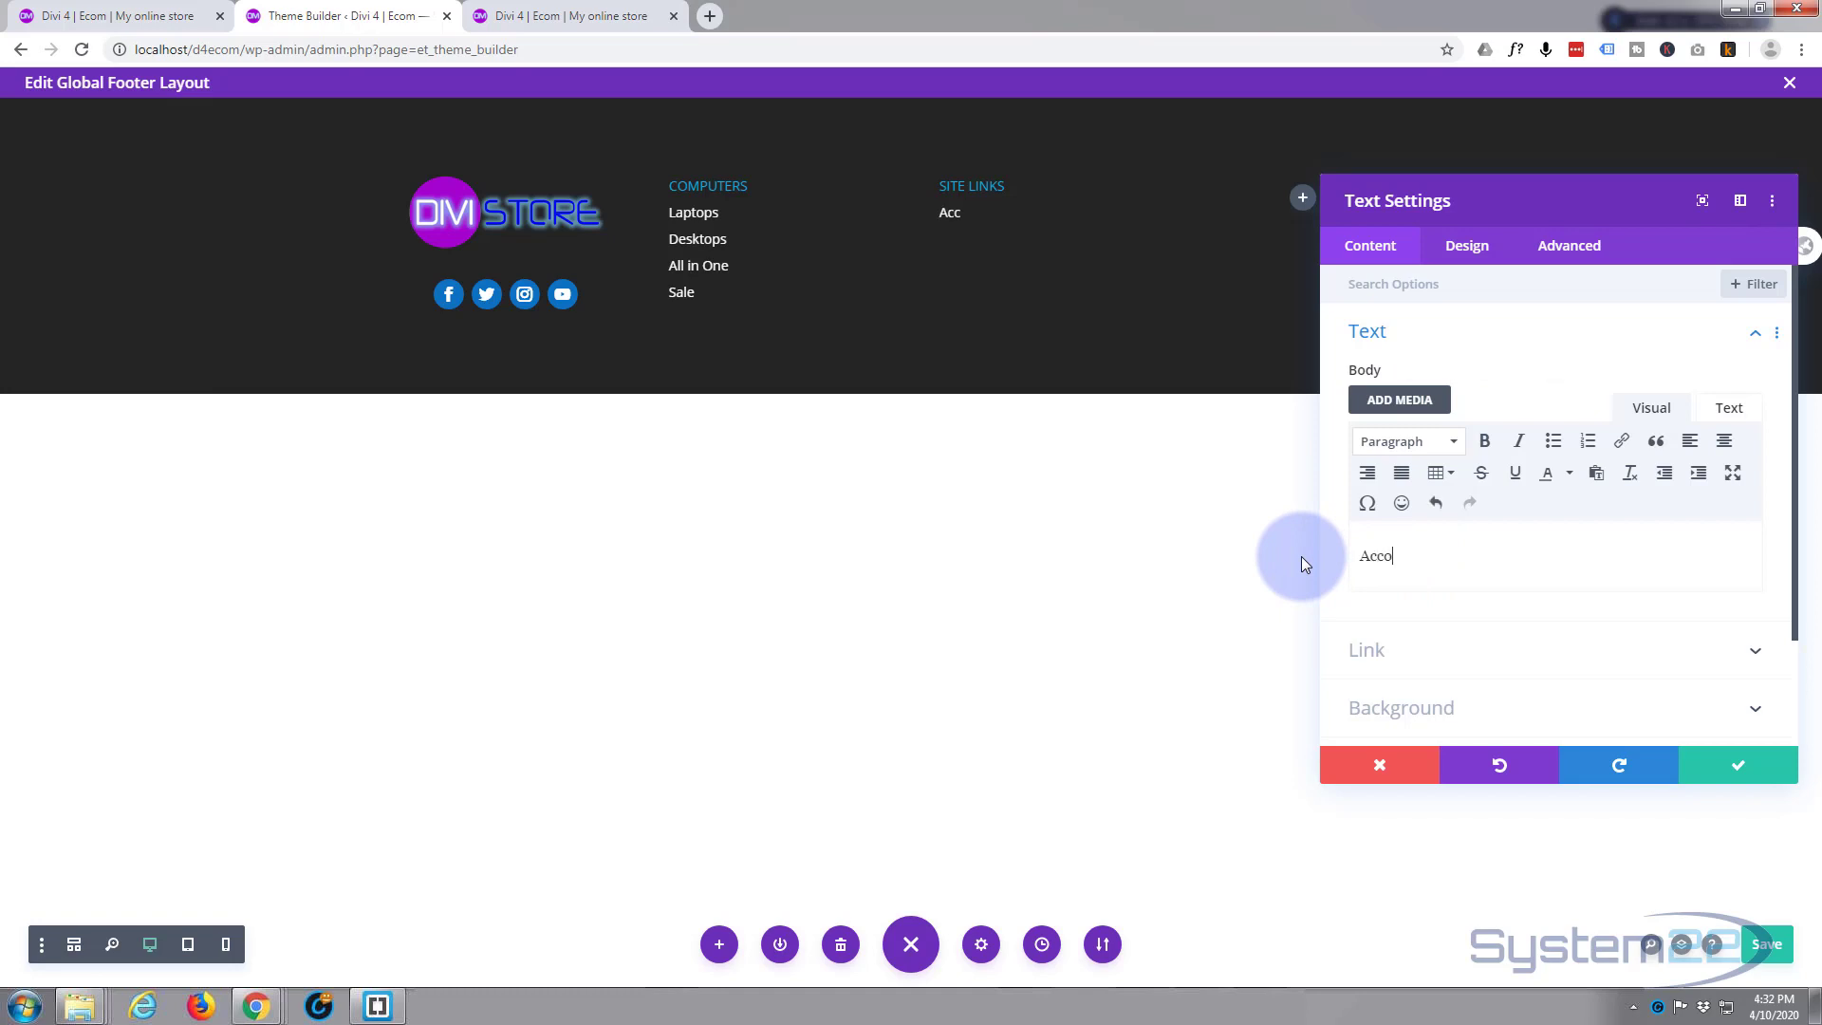
type("unt Login")
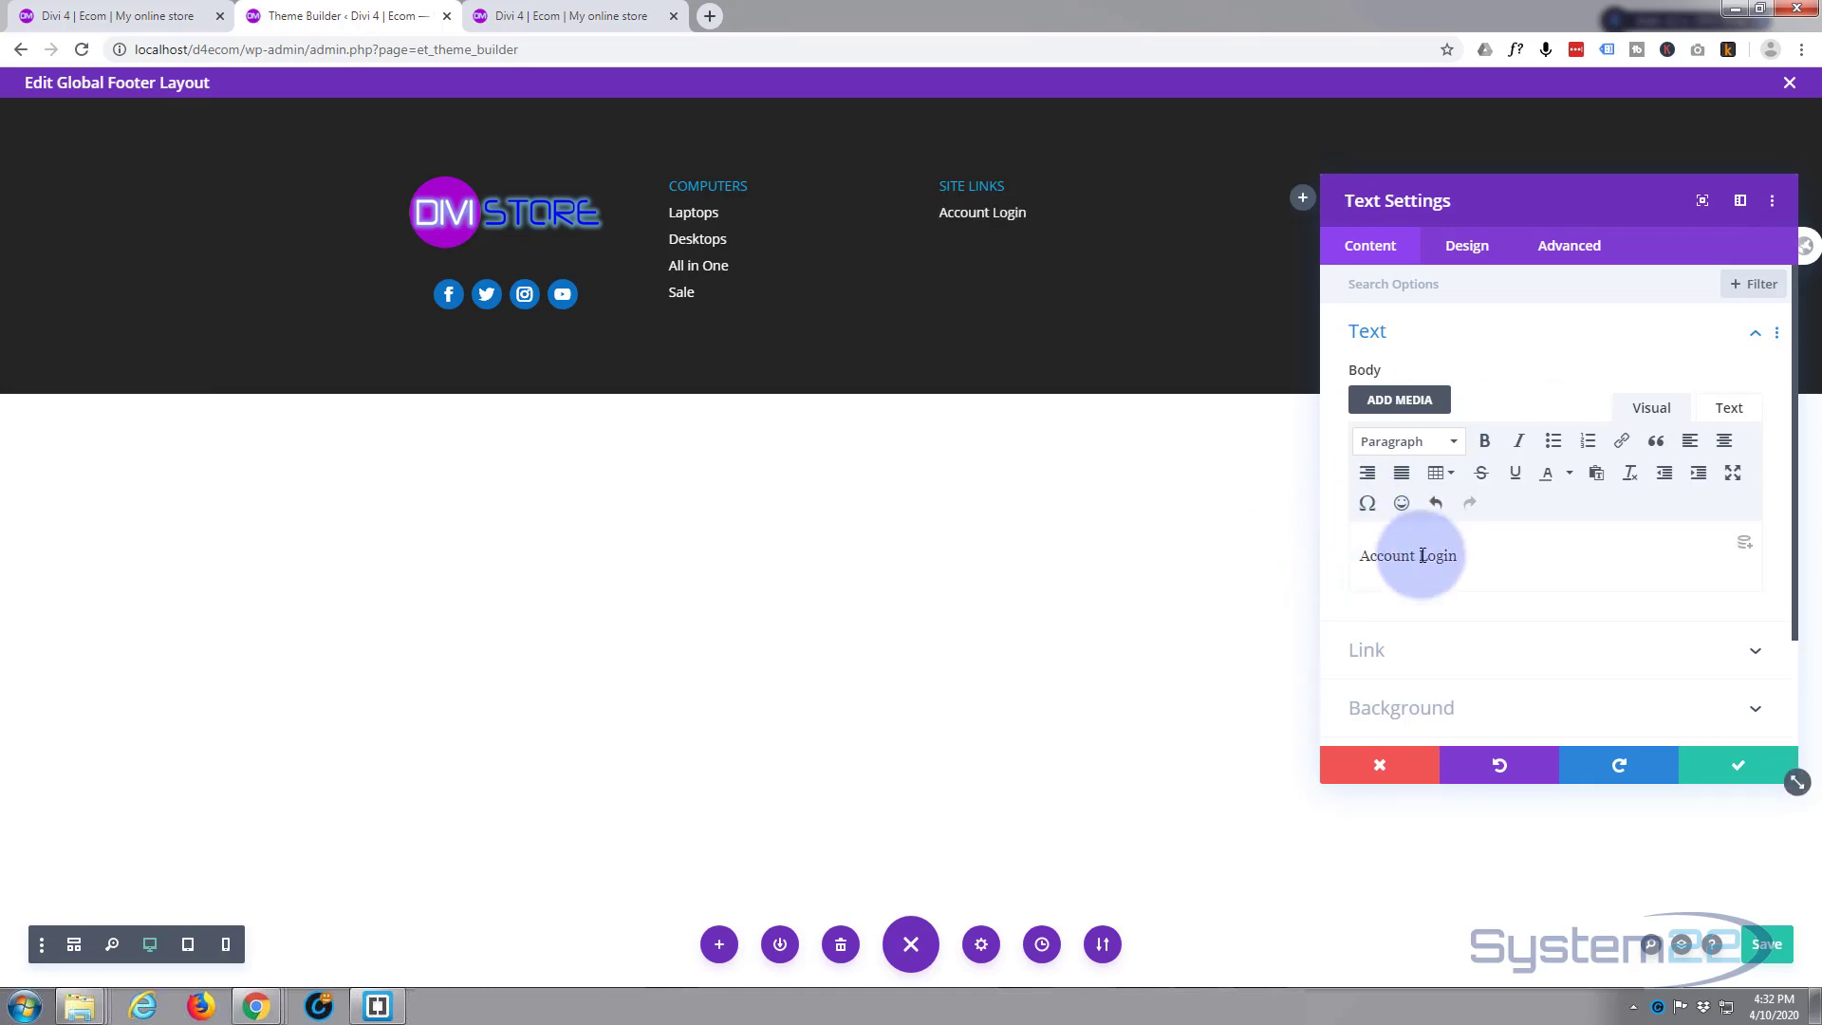
Replace the "Account Login" module's link with a dynamic page link to "My account" and save the module
scroll(1547, 610, "down", 1)
left_click(1529, 569)
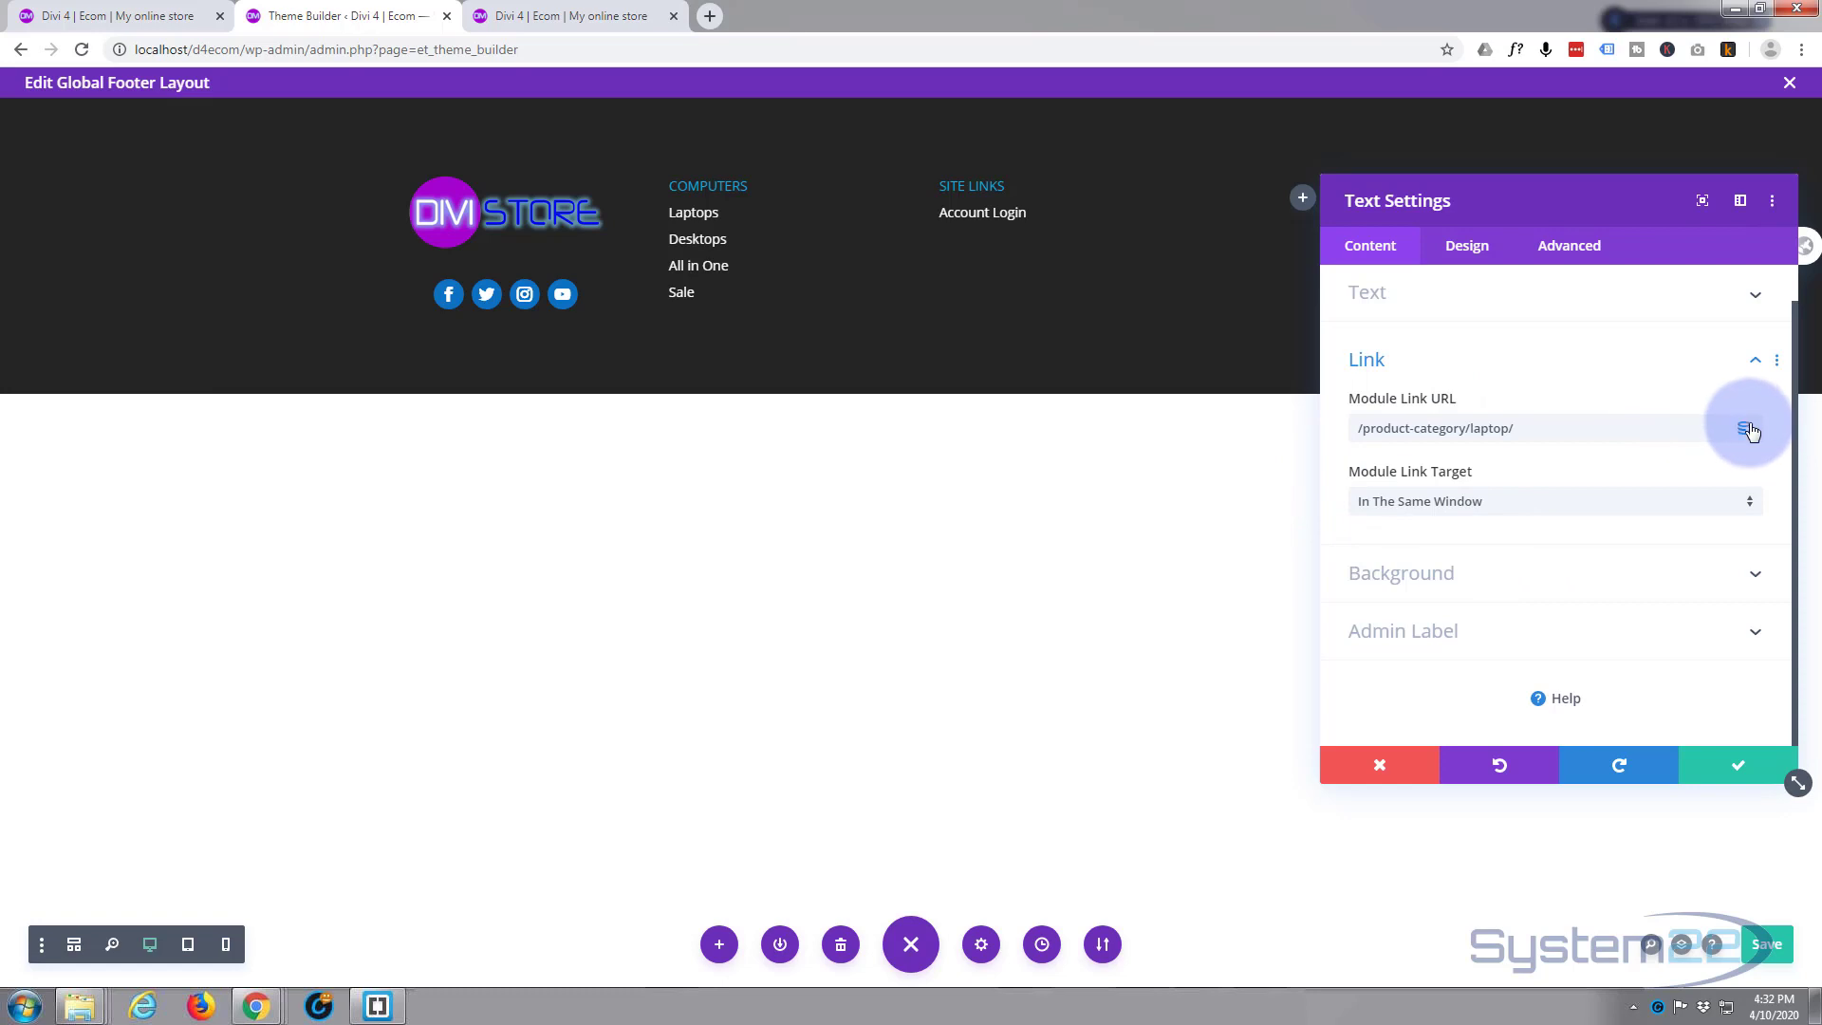
mouse_move(1746, 434)
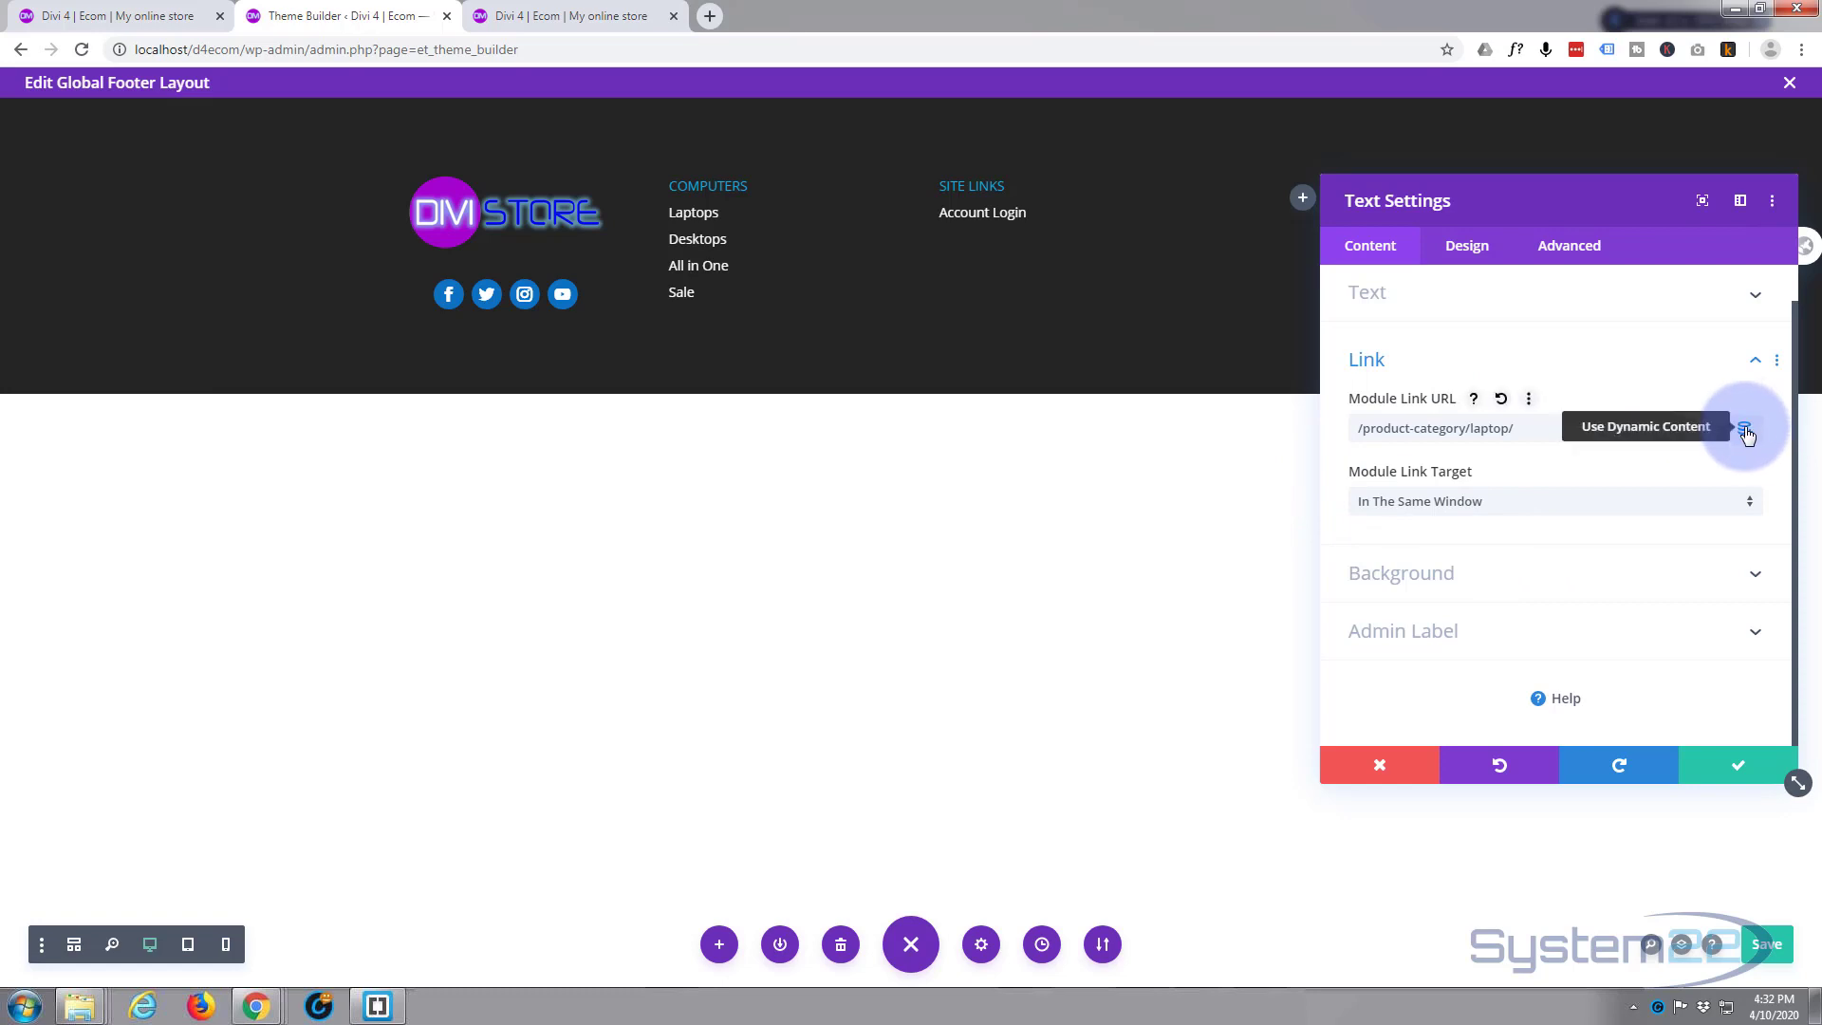
left_click(1746, 432)
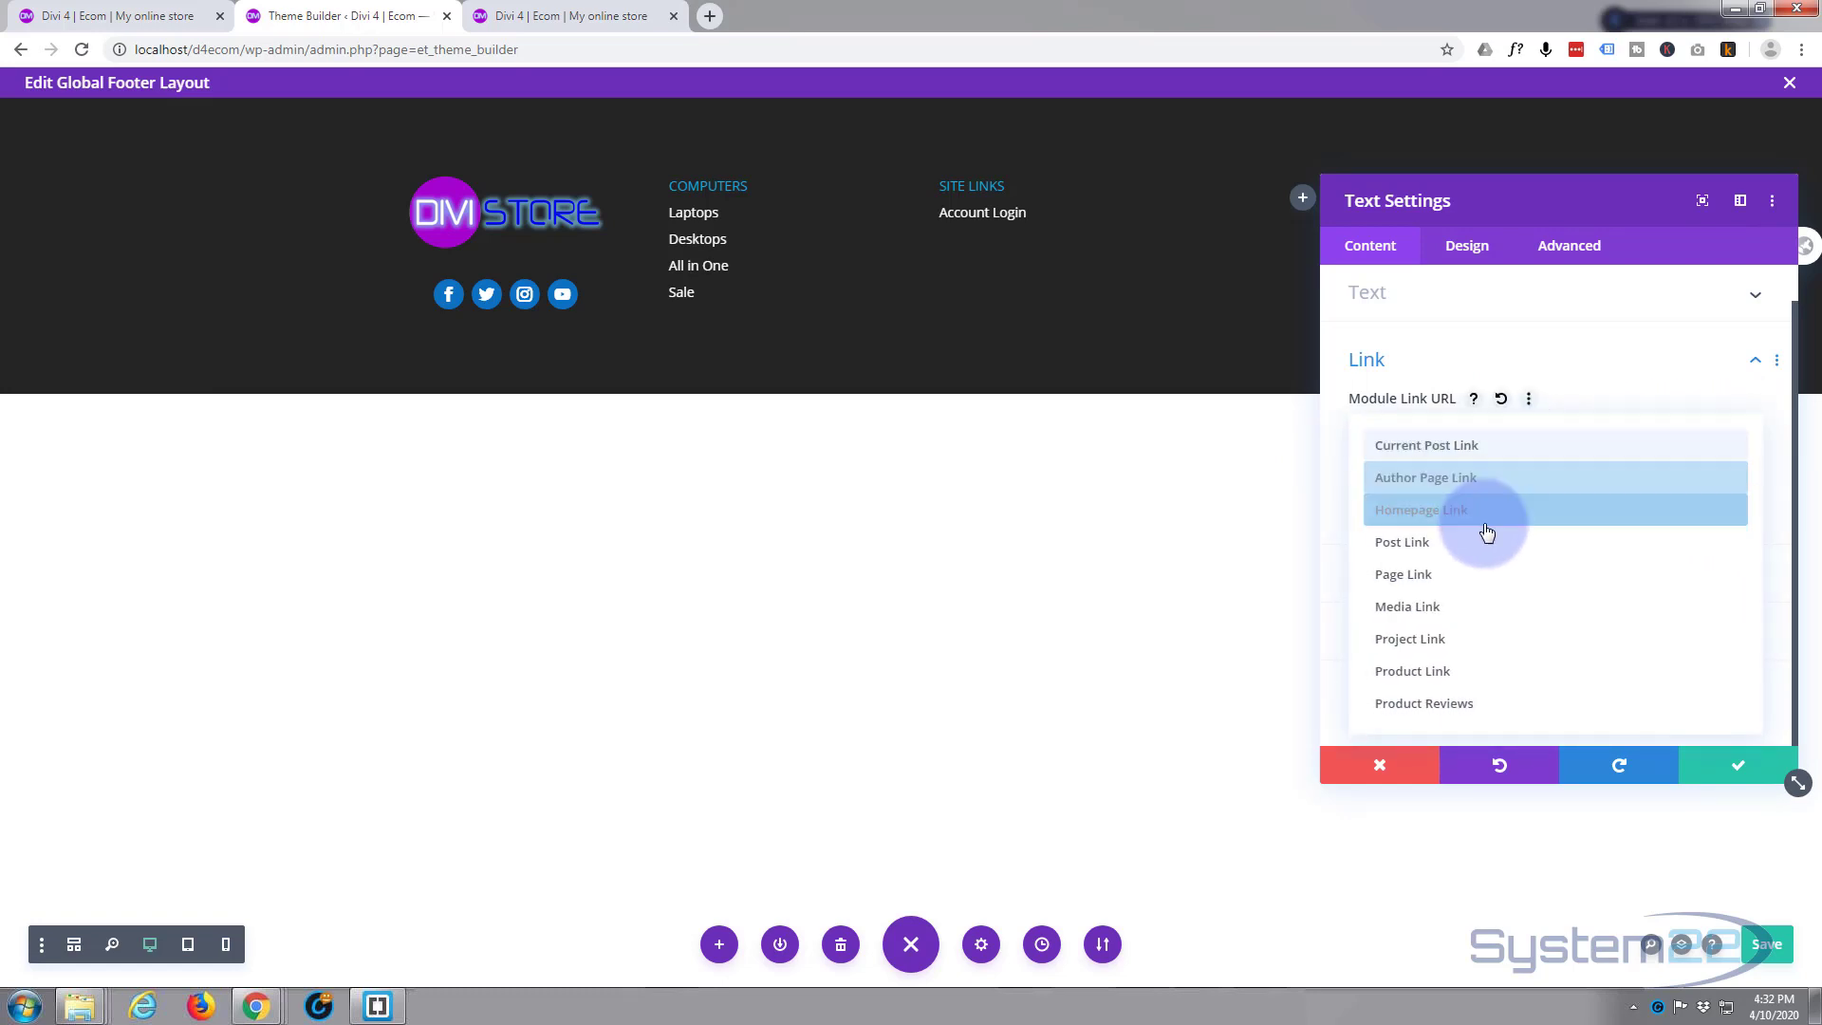
left_click(1455, 574)
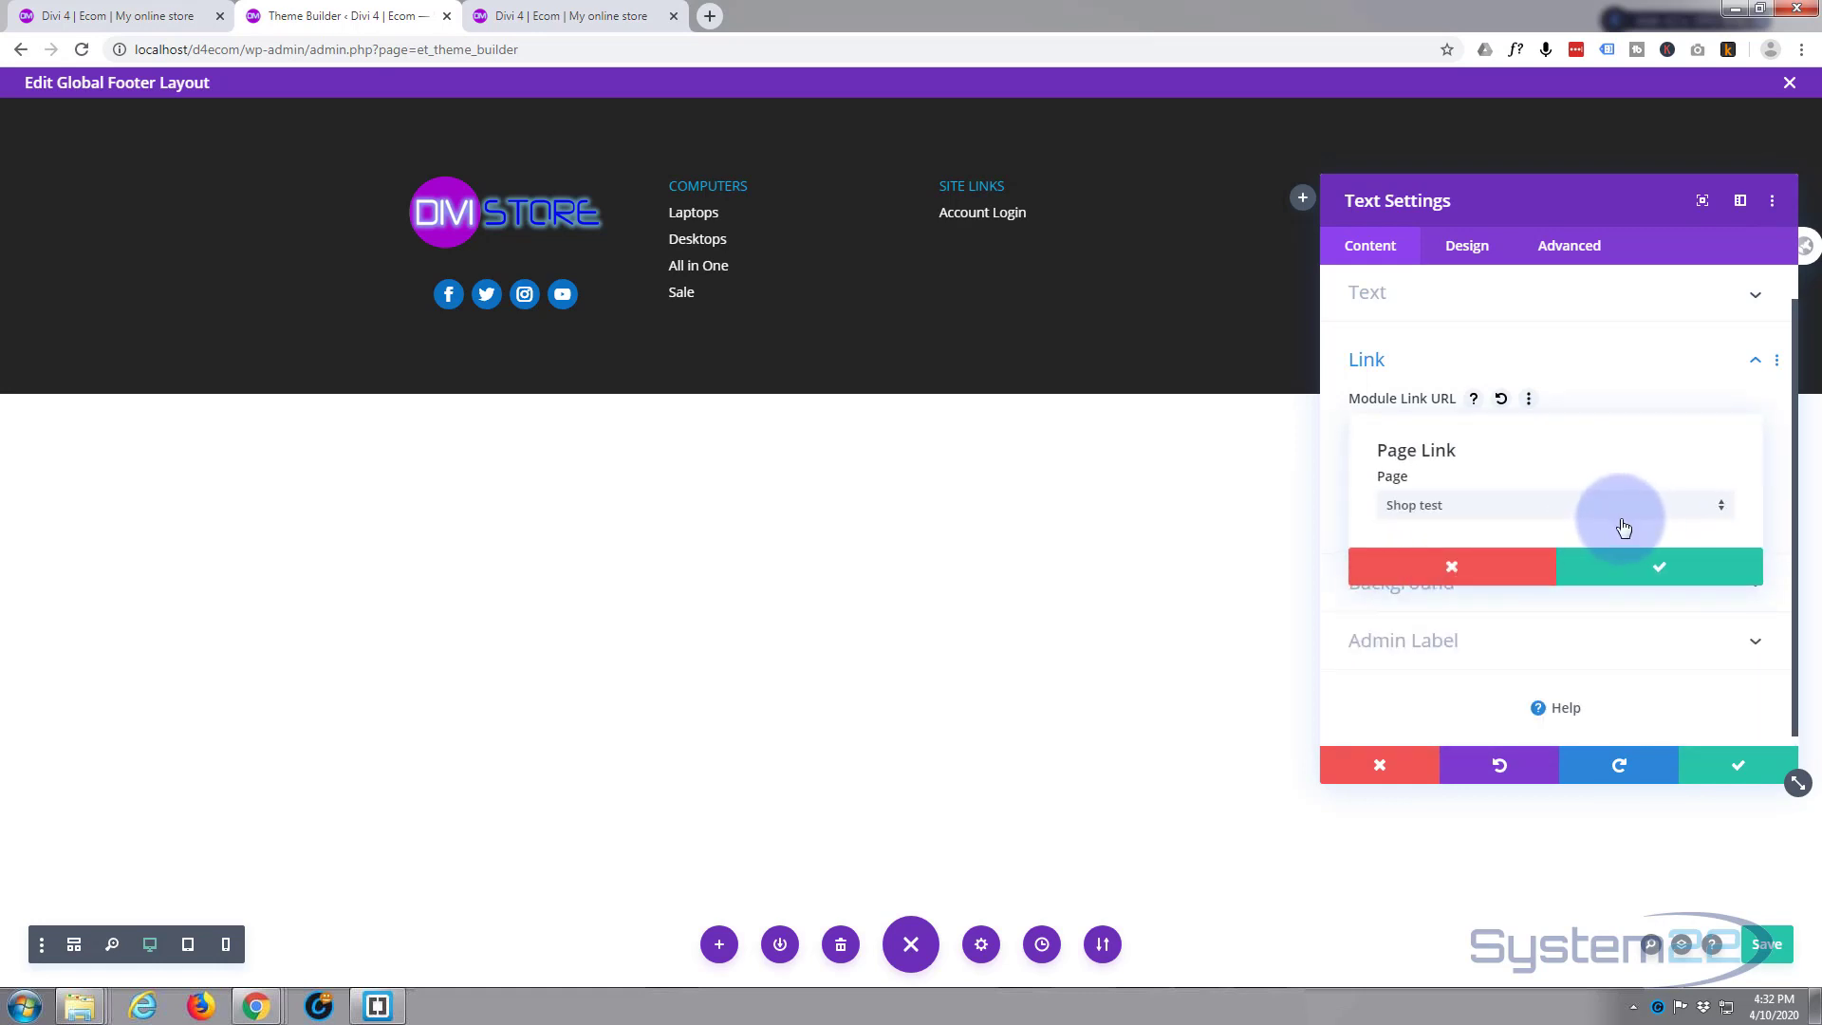
left_click(1623, 527)
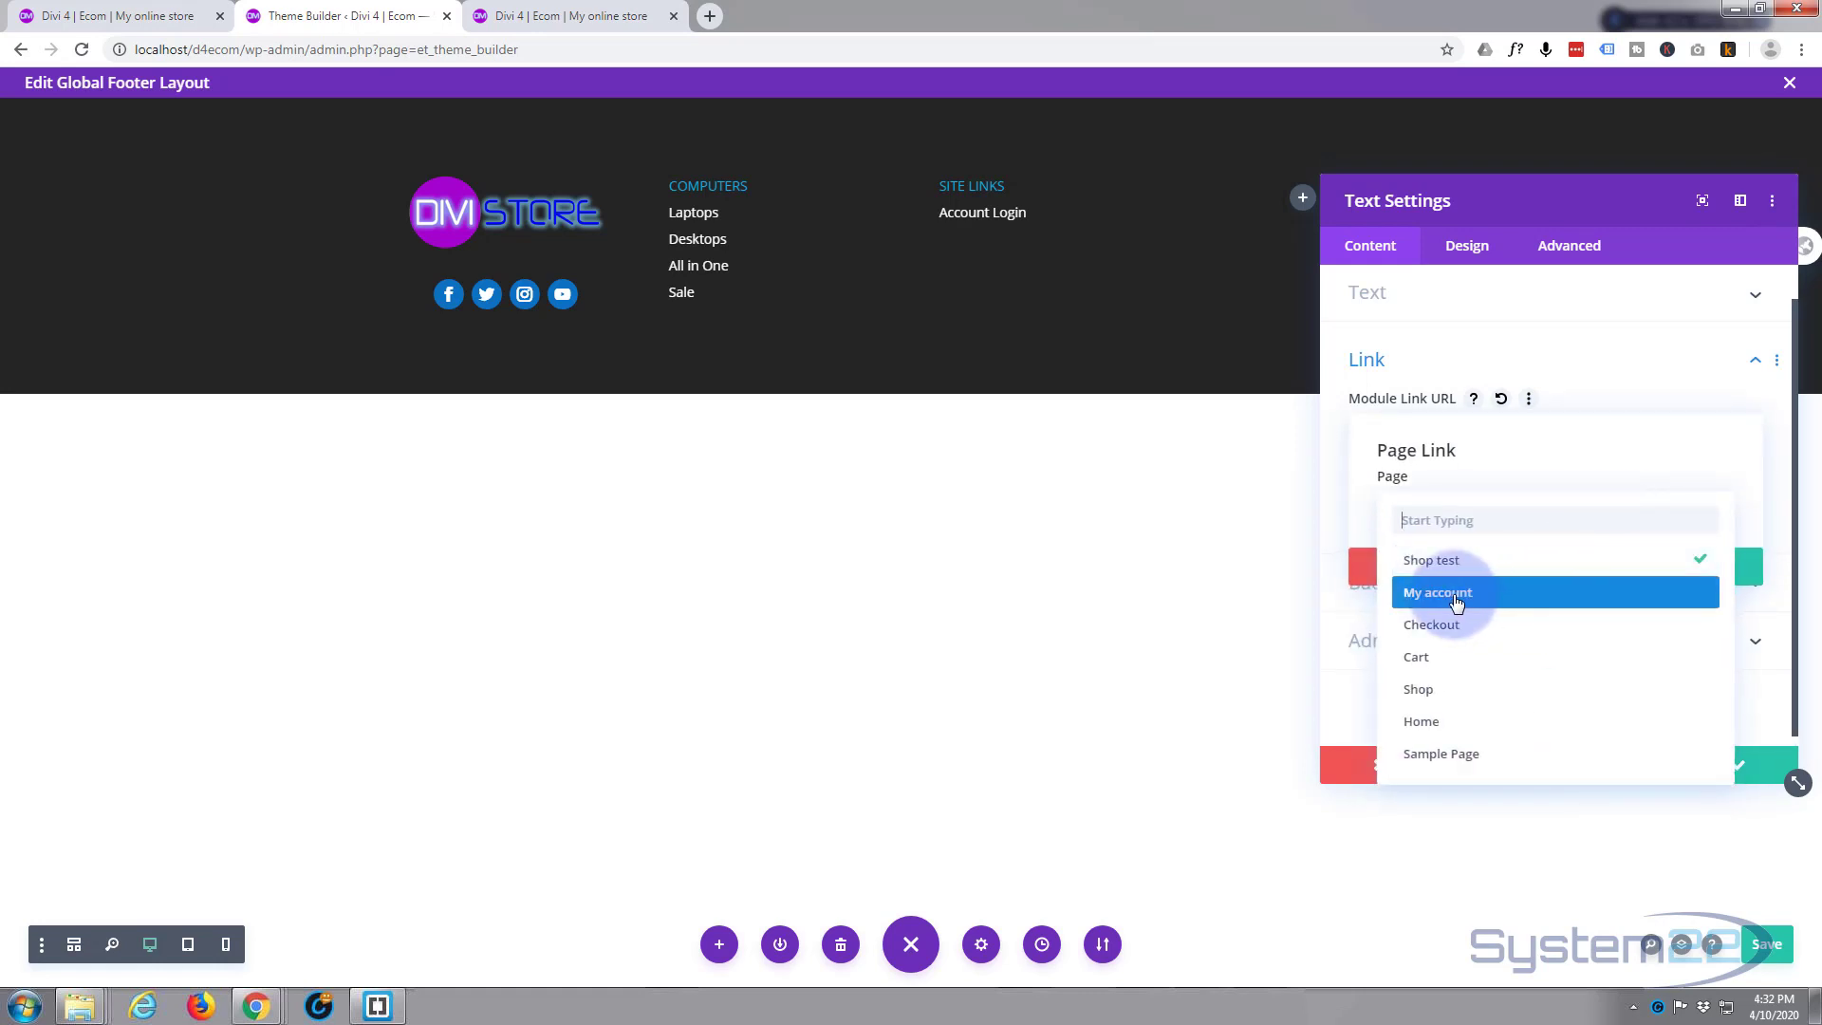
left_click(1455, 601)
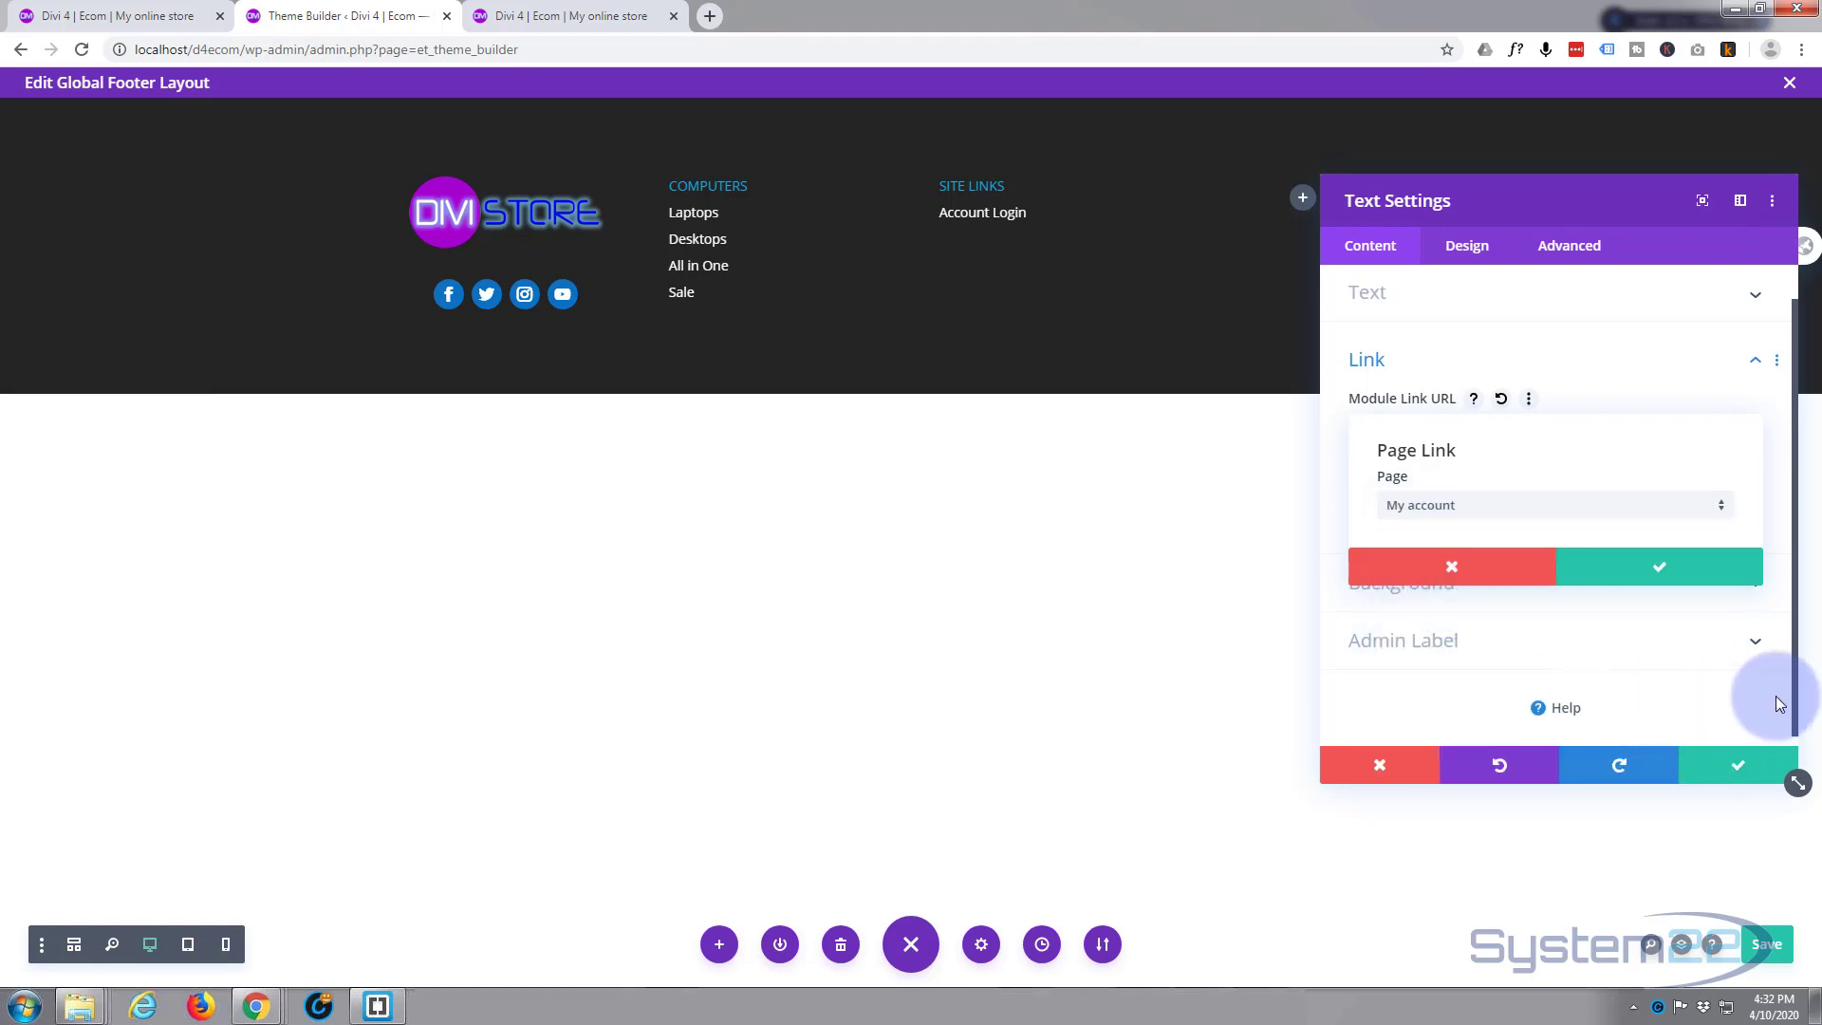
left_click(1689, 569)
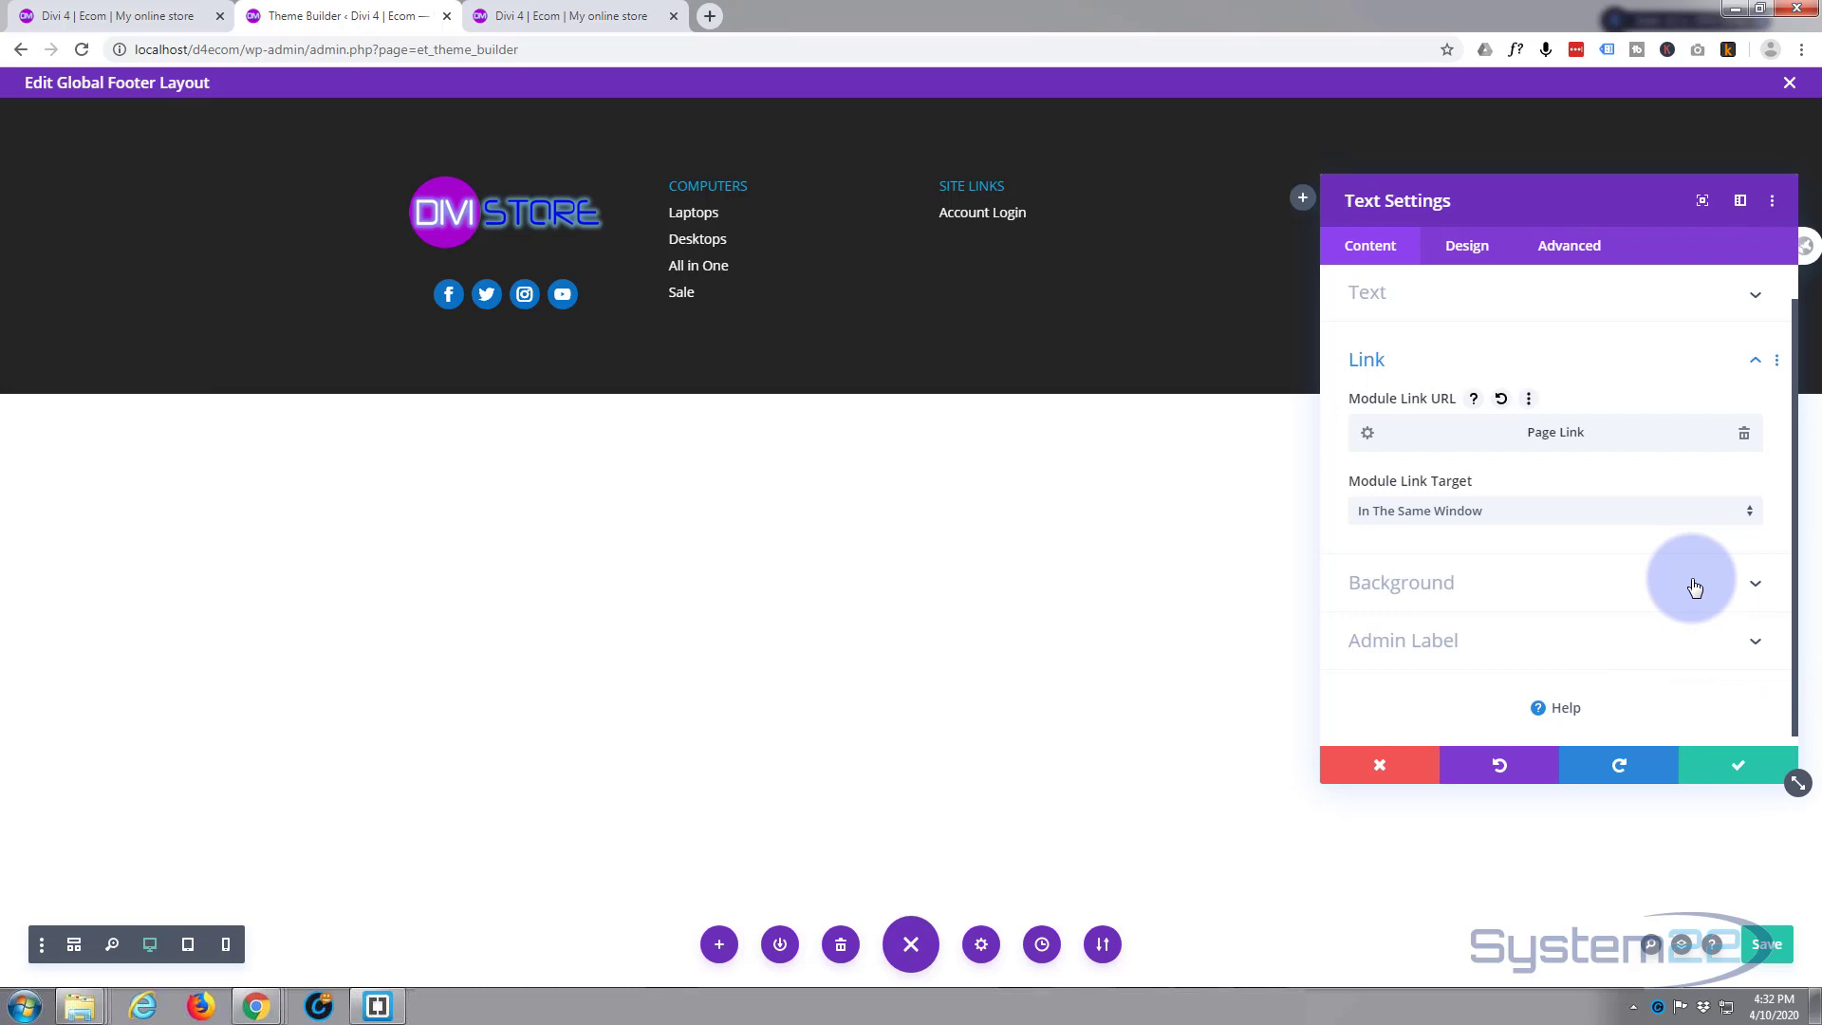
left_click(1744, 768)
Duplicate the "Account Login" module three times, change the second item's text to "Contact Us" and save it
mouse_move(969, 224)
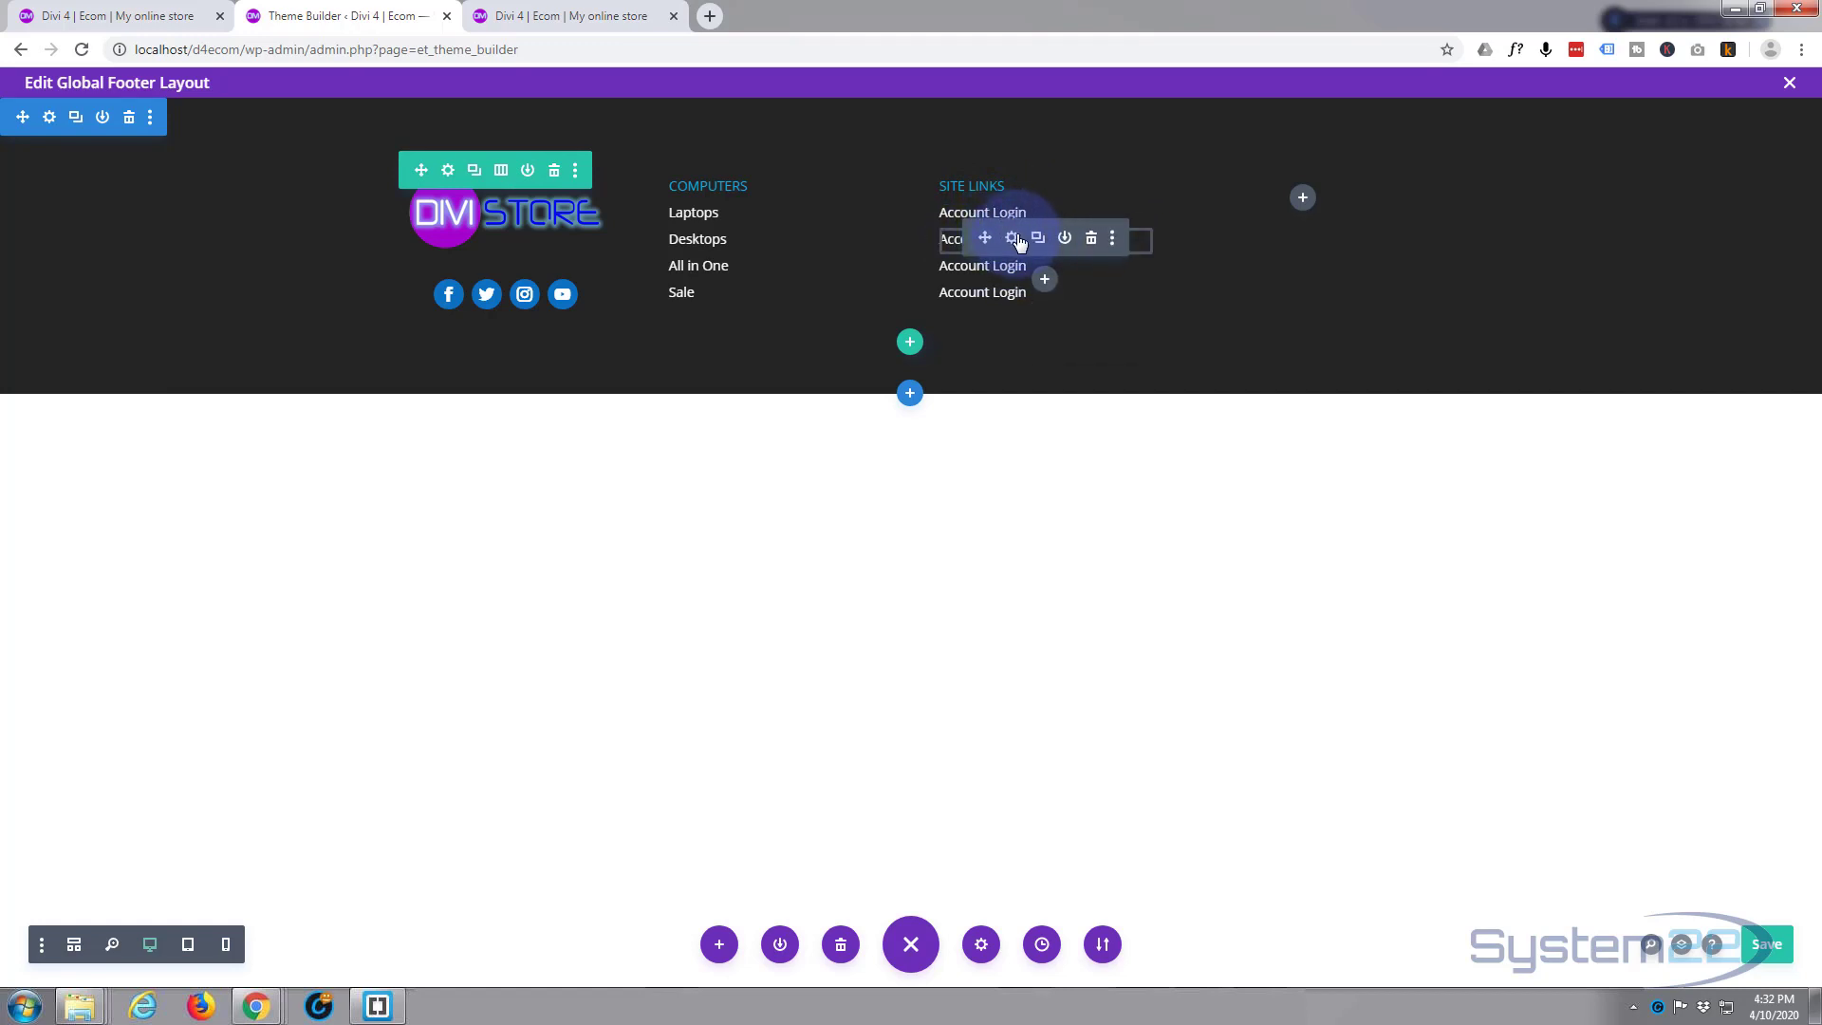
left_click(1013, 238)
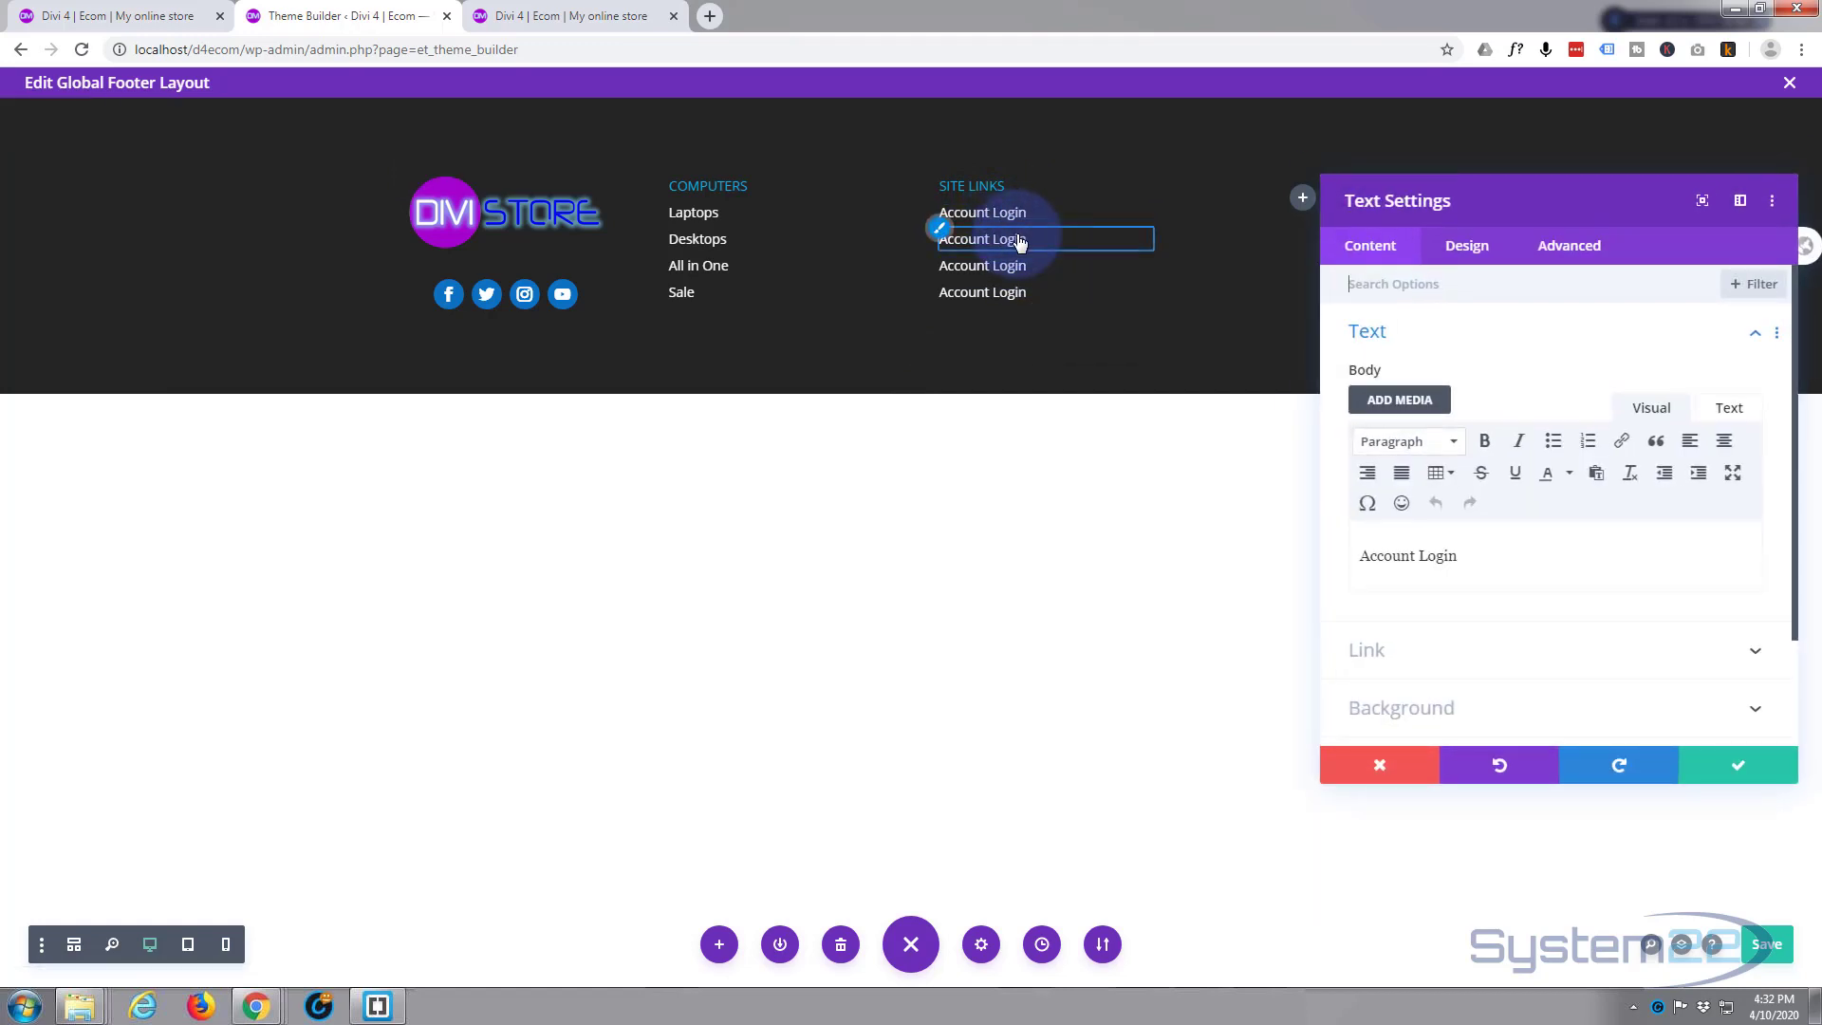
left_click_drag(1457, 557, 1352, 556)
type("Con")
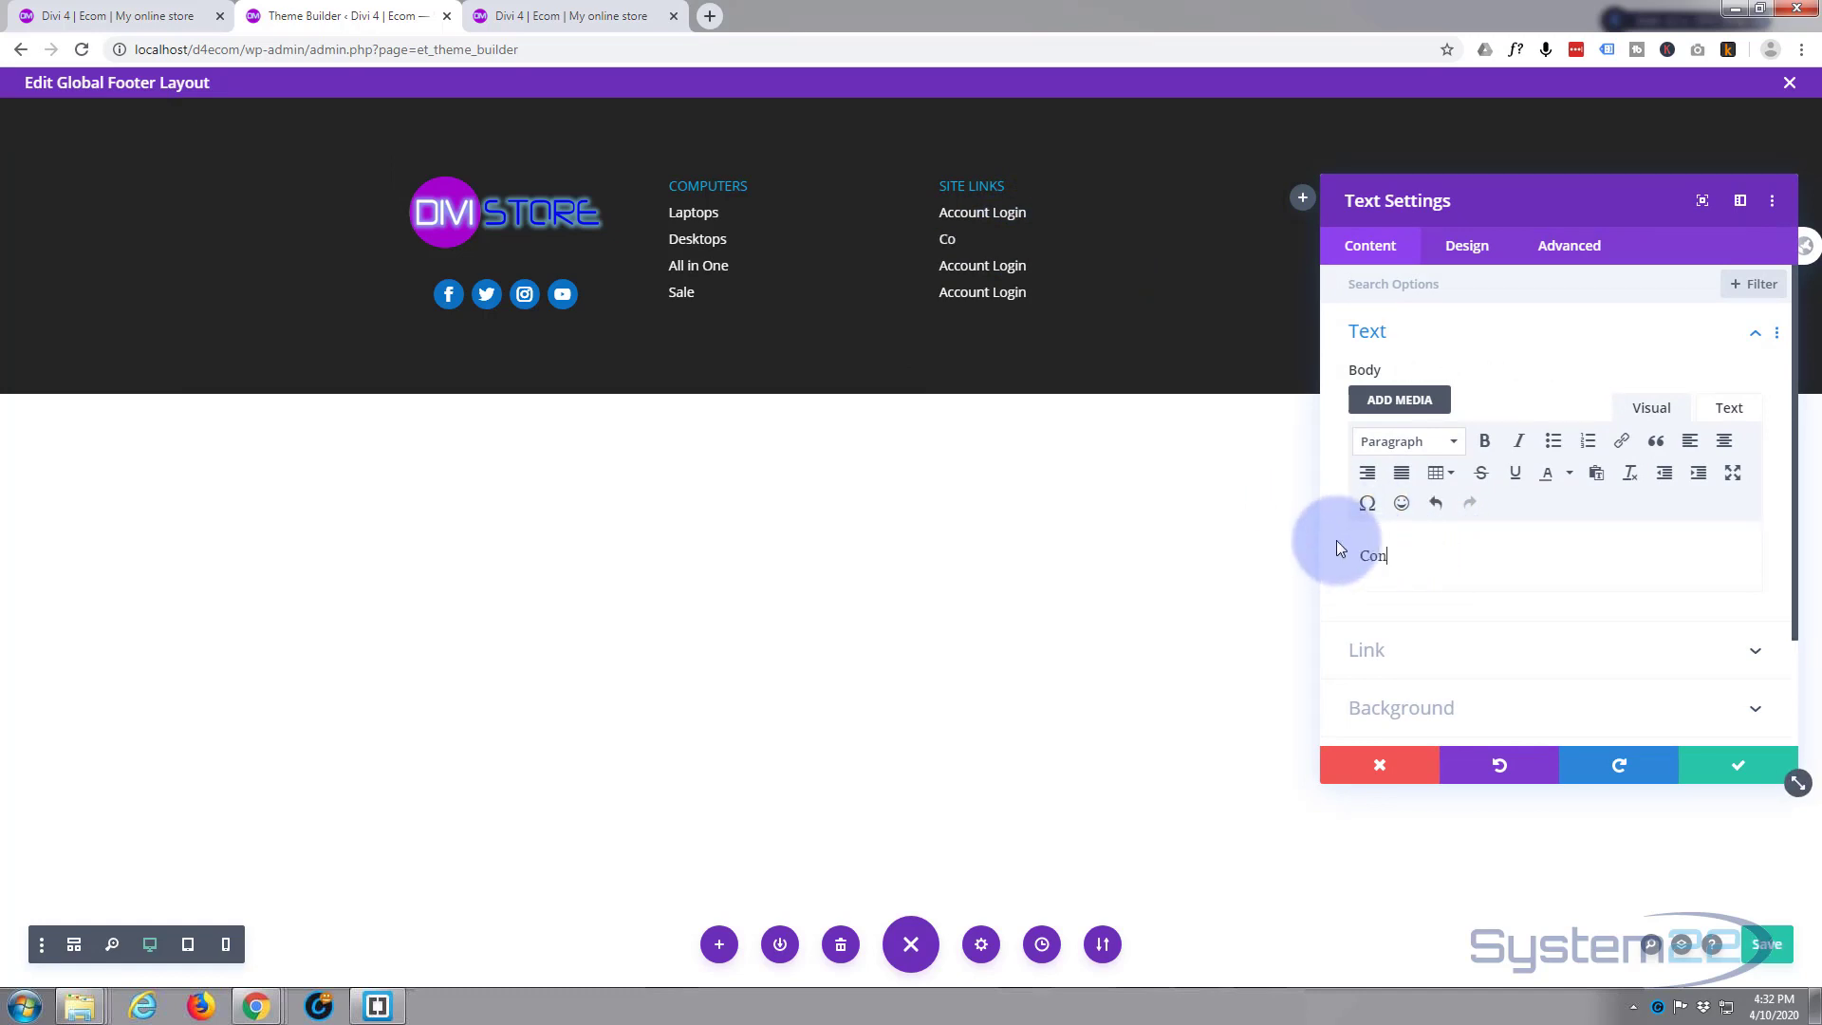
type("tact Us")
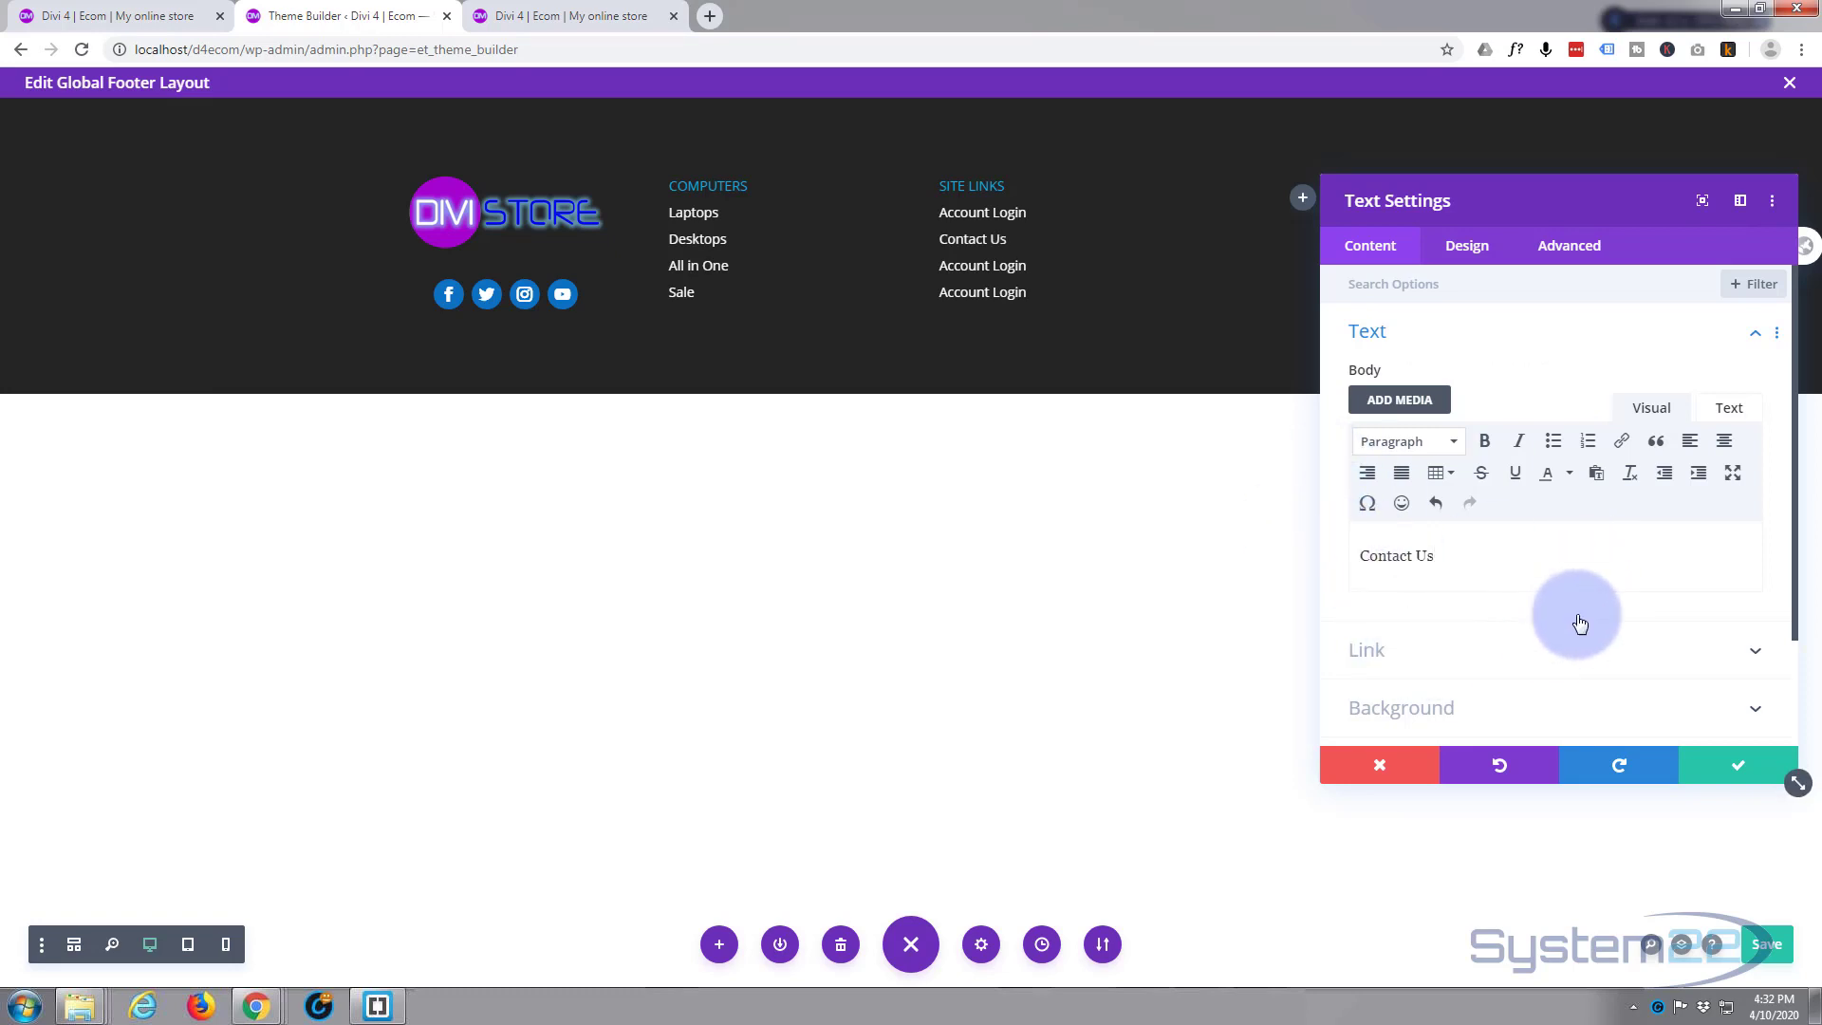
left_click(1728, 766)
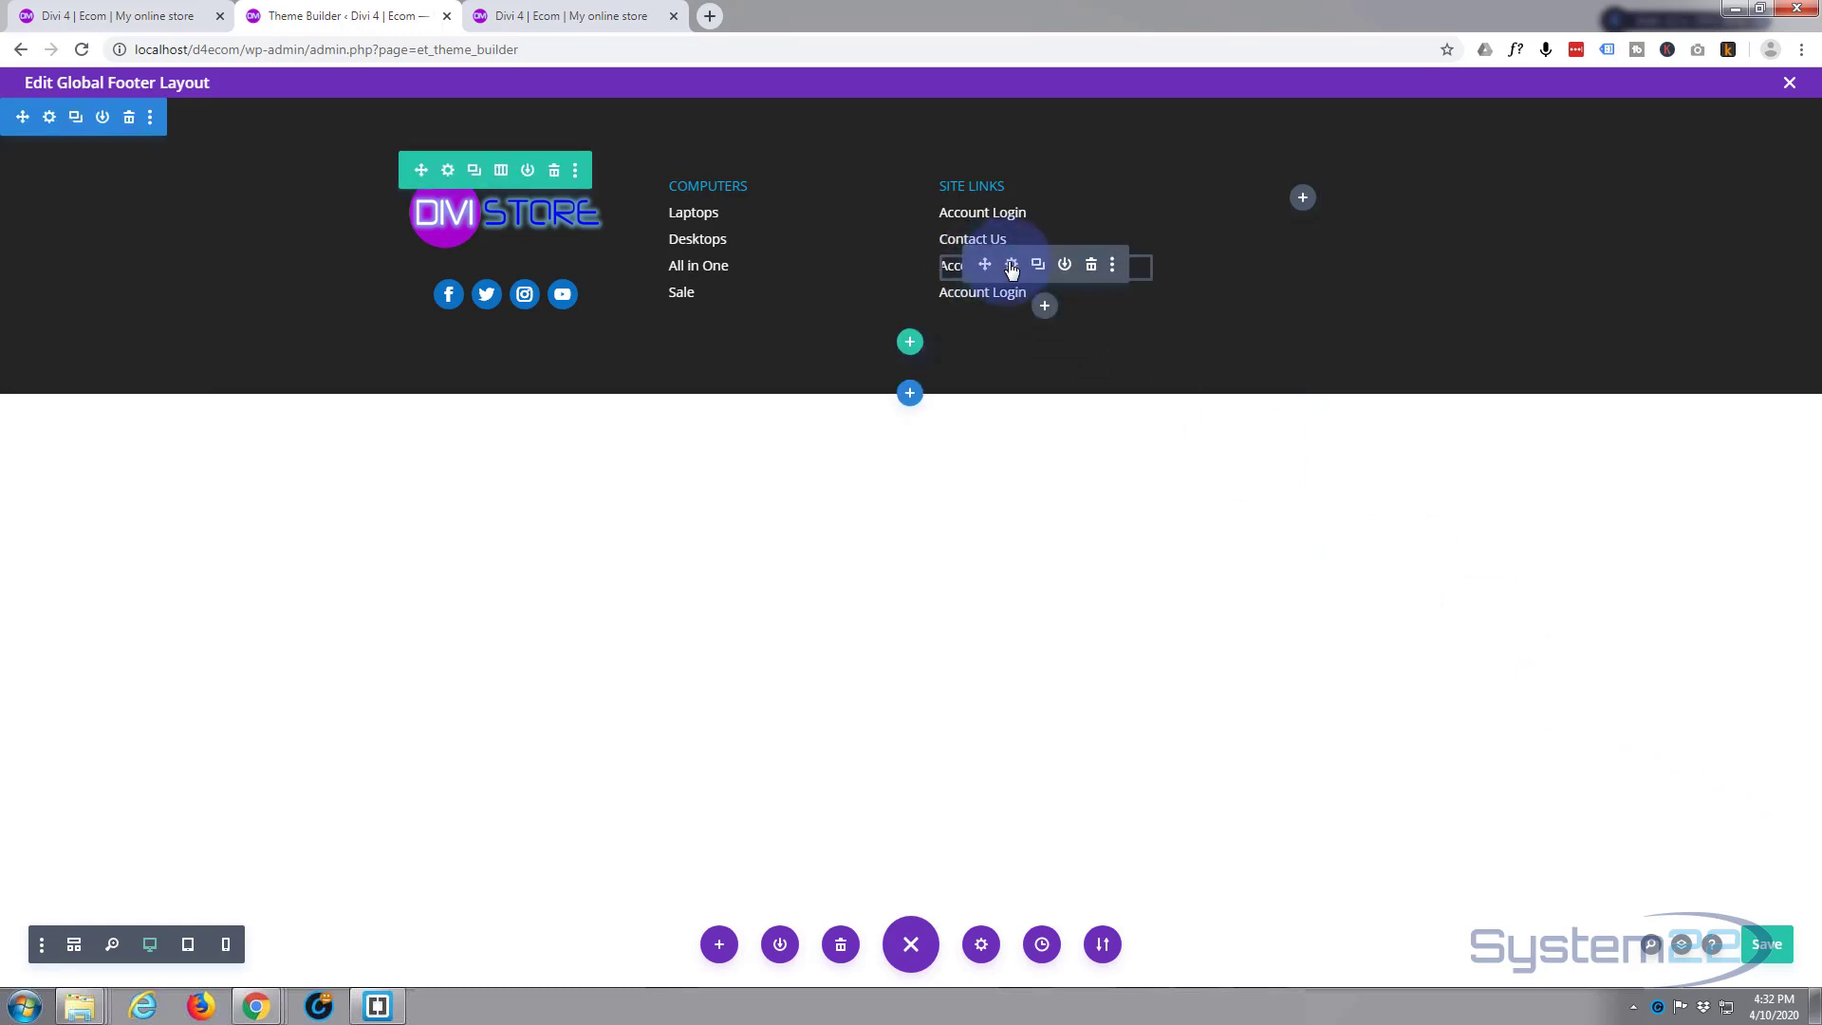
Change the third item under "Site links" to "Privacy Policy" and save the module
left_click(1012, 266)
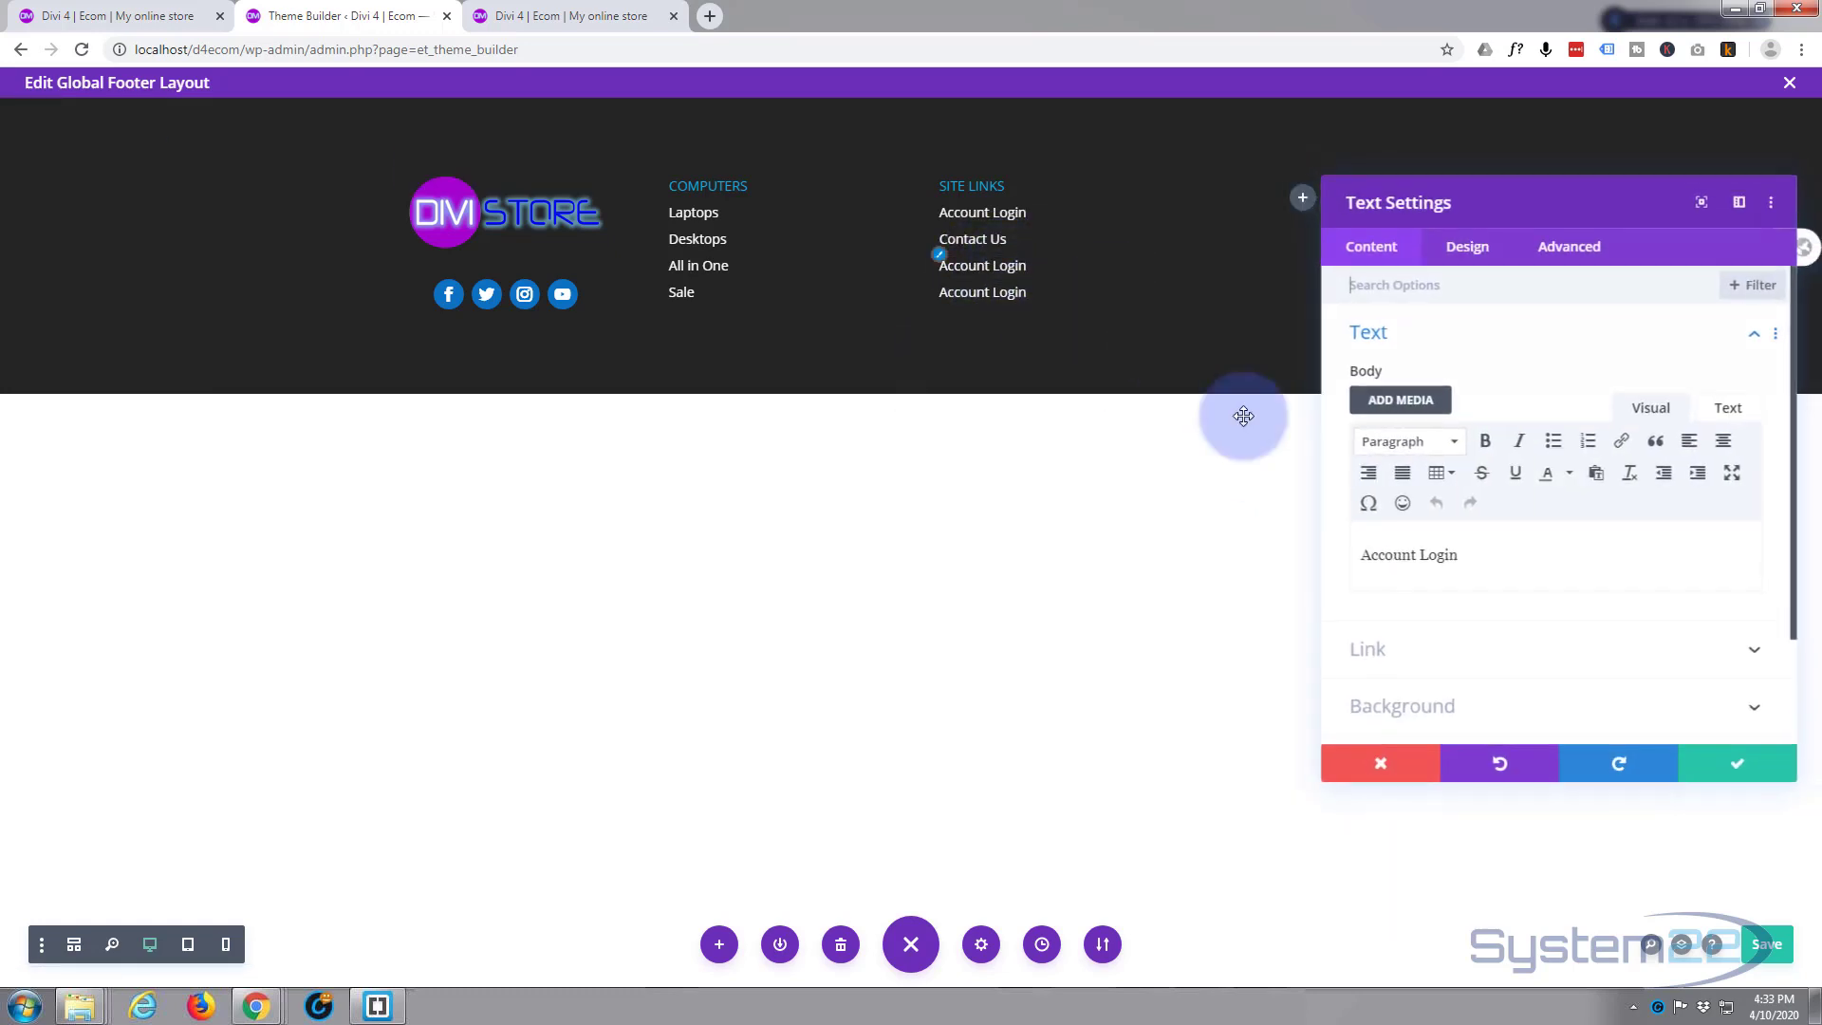
left_click_drag(1459, 558, 1298, 552)
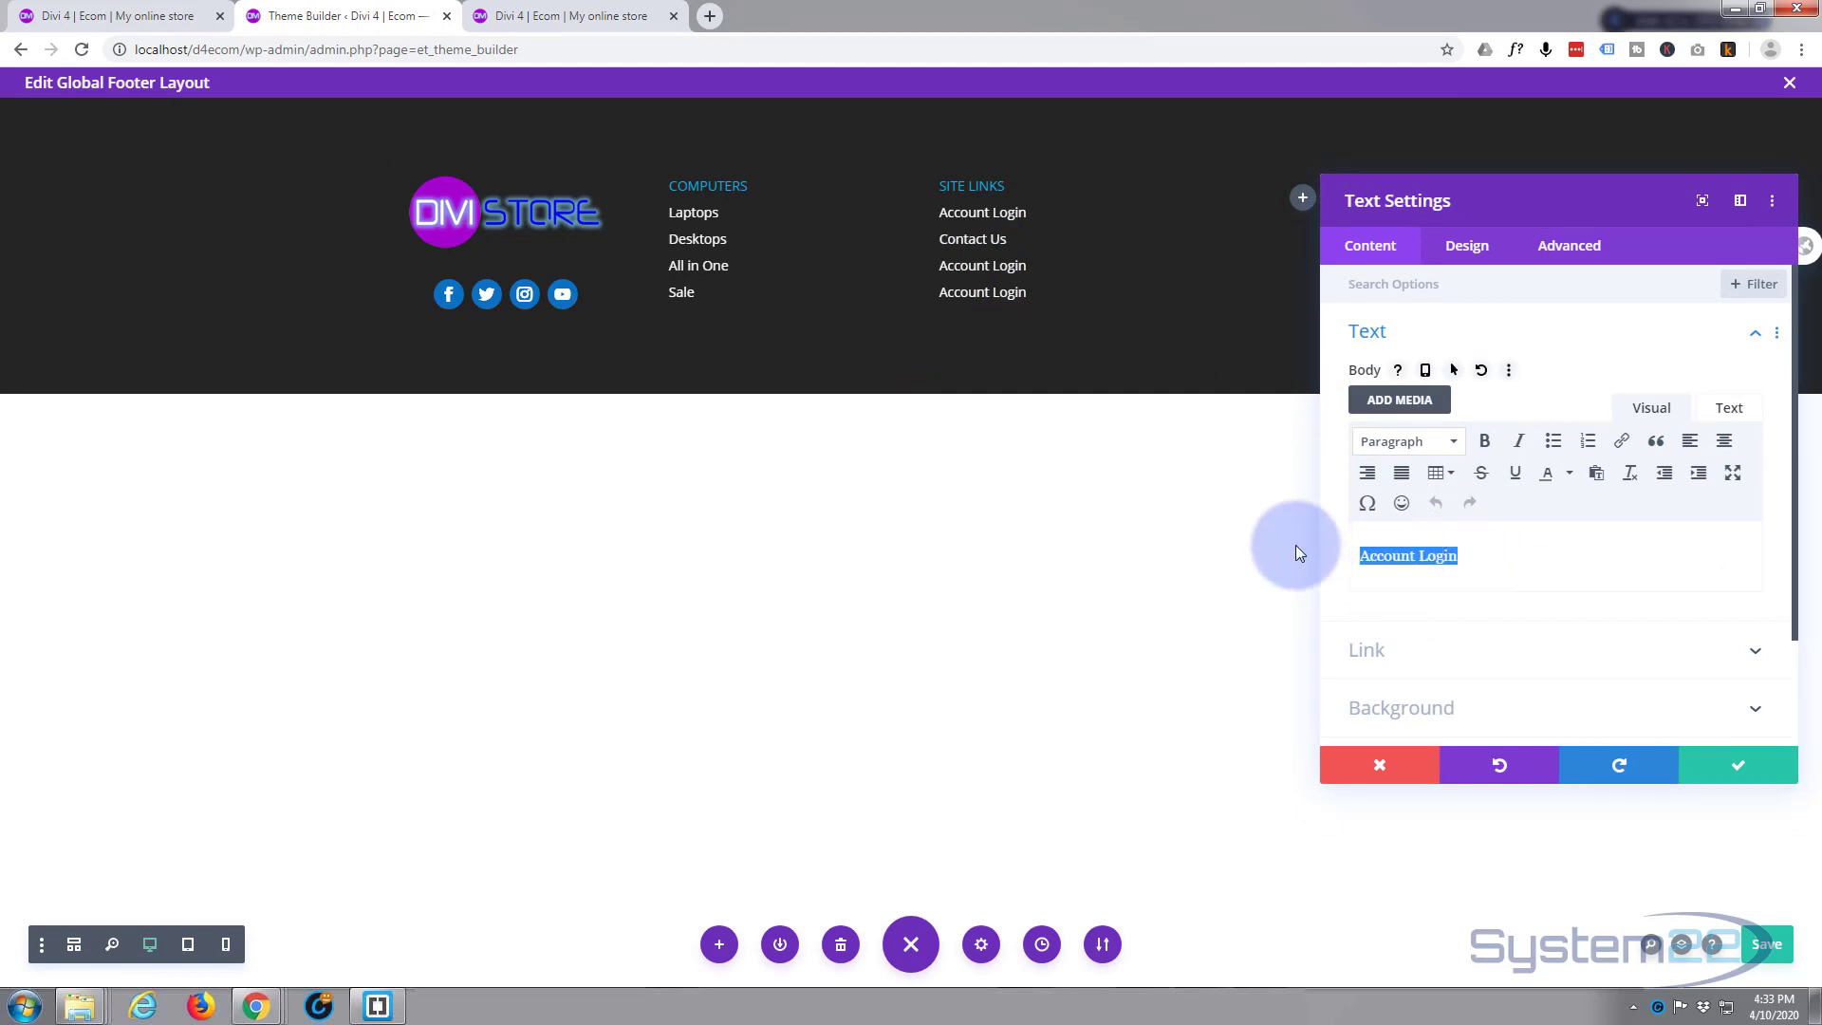
type("Priv")
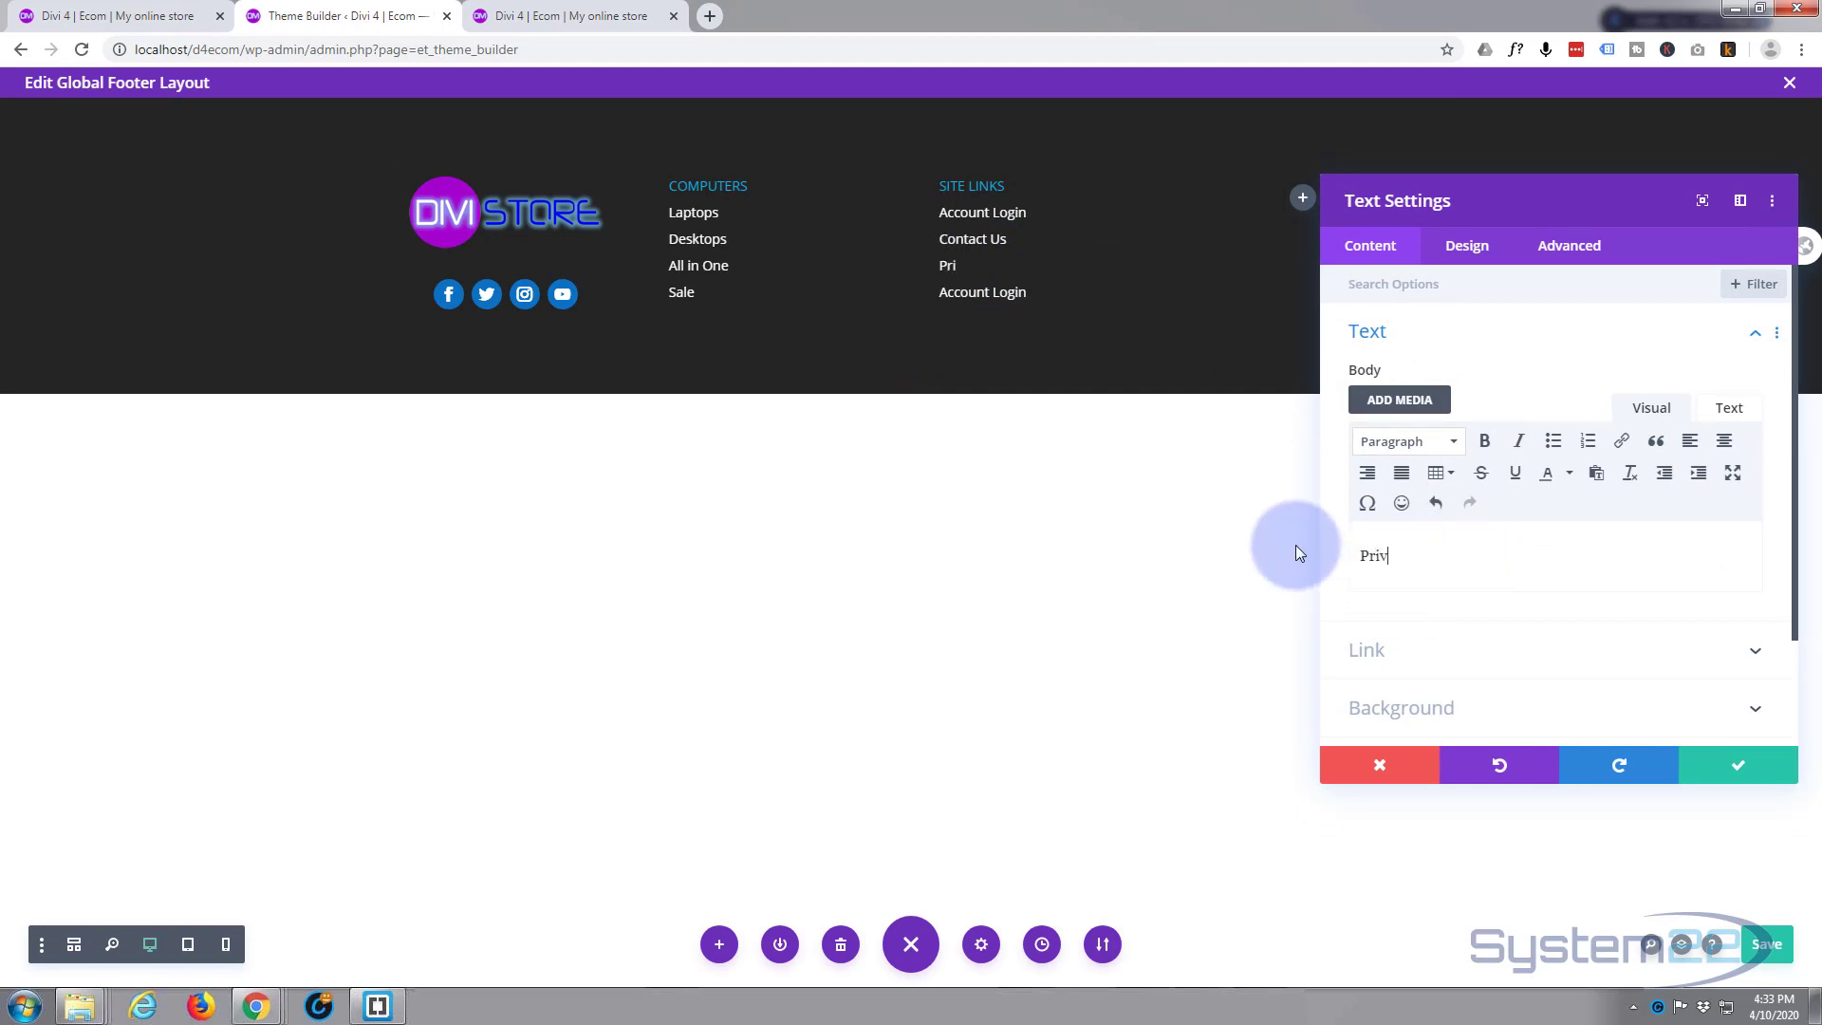
type("acy Policy")
left_click(1720, 772)
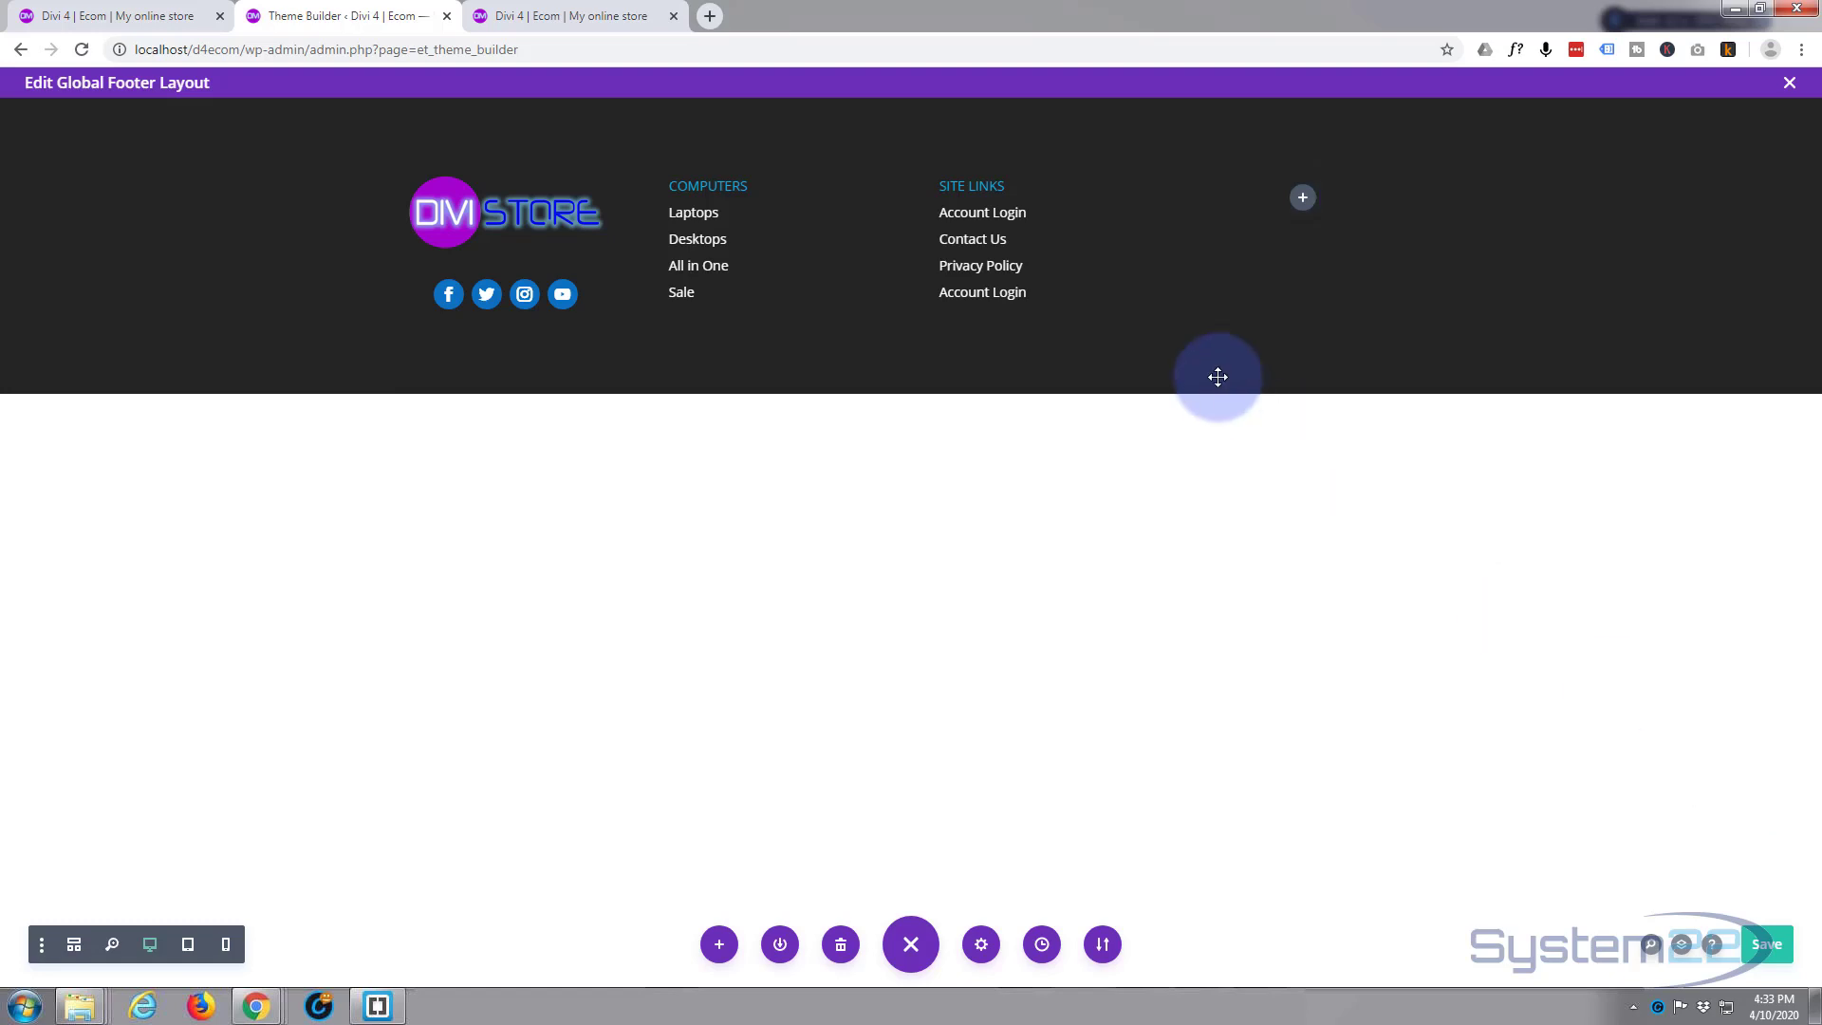
Change the fourth item under "Site links" to "Returns" and save the module
left_click(1009, 293)
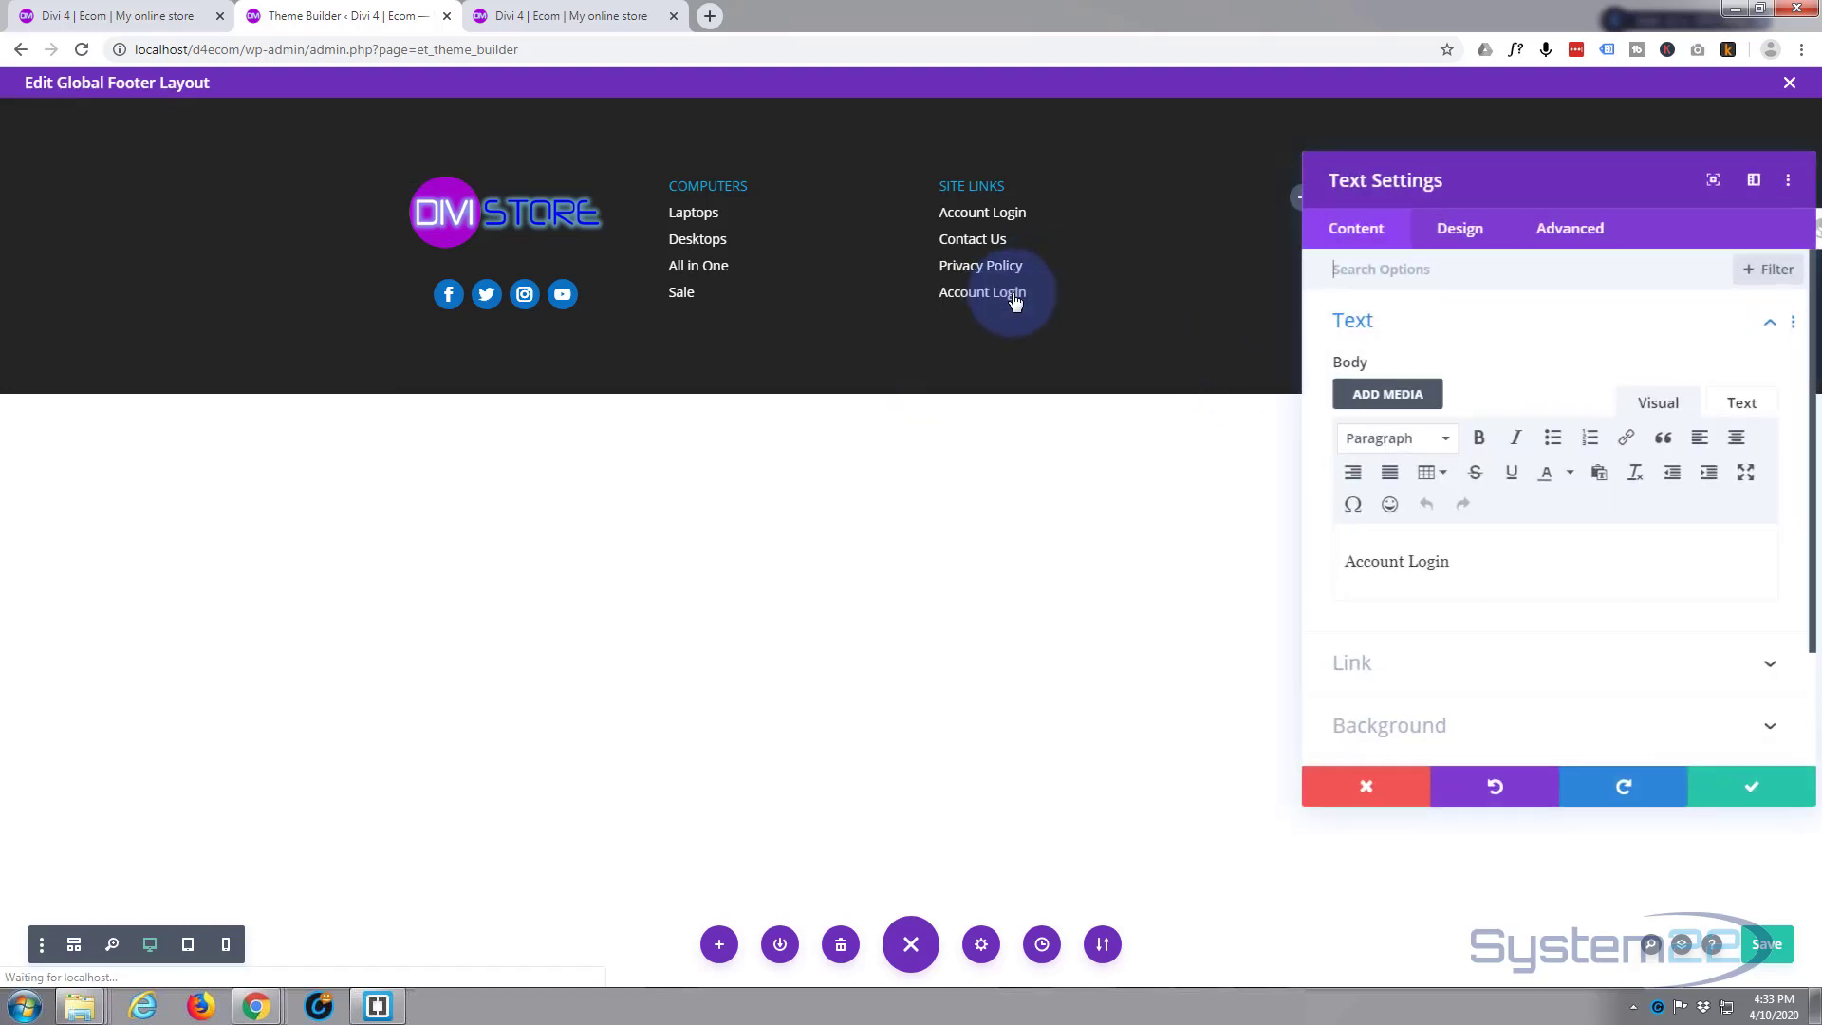
left_click(1370, 556)
left_click_drag(1479, 557, 1329, 554)
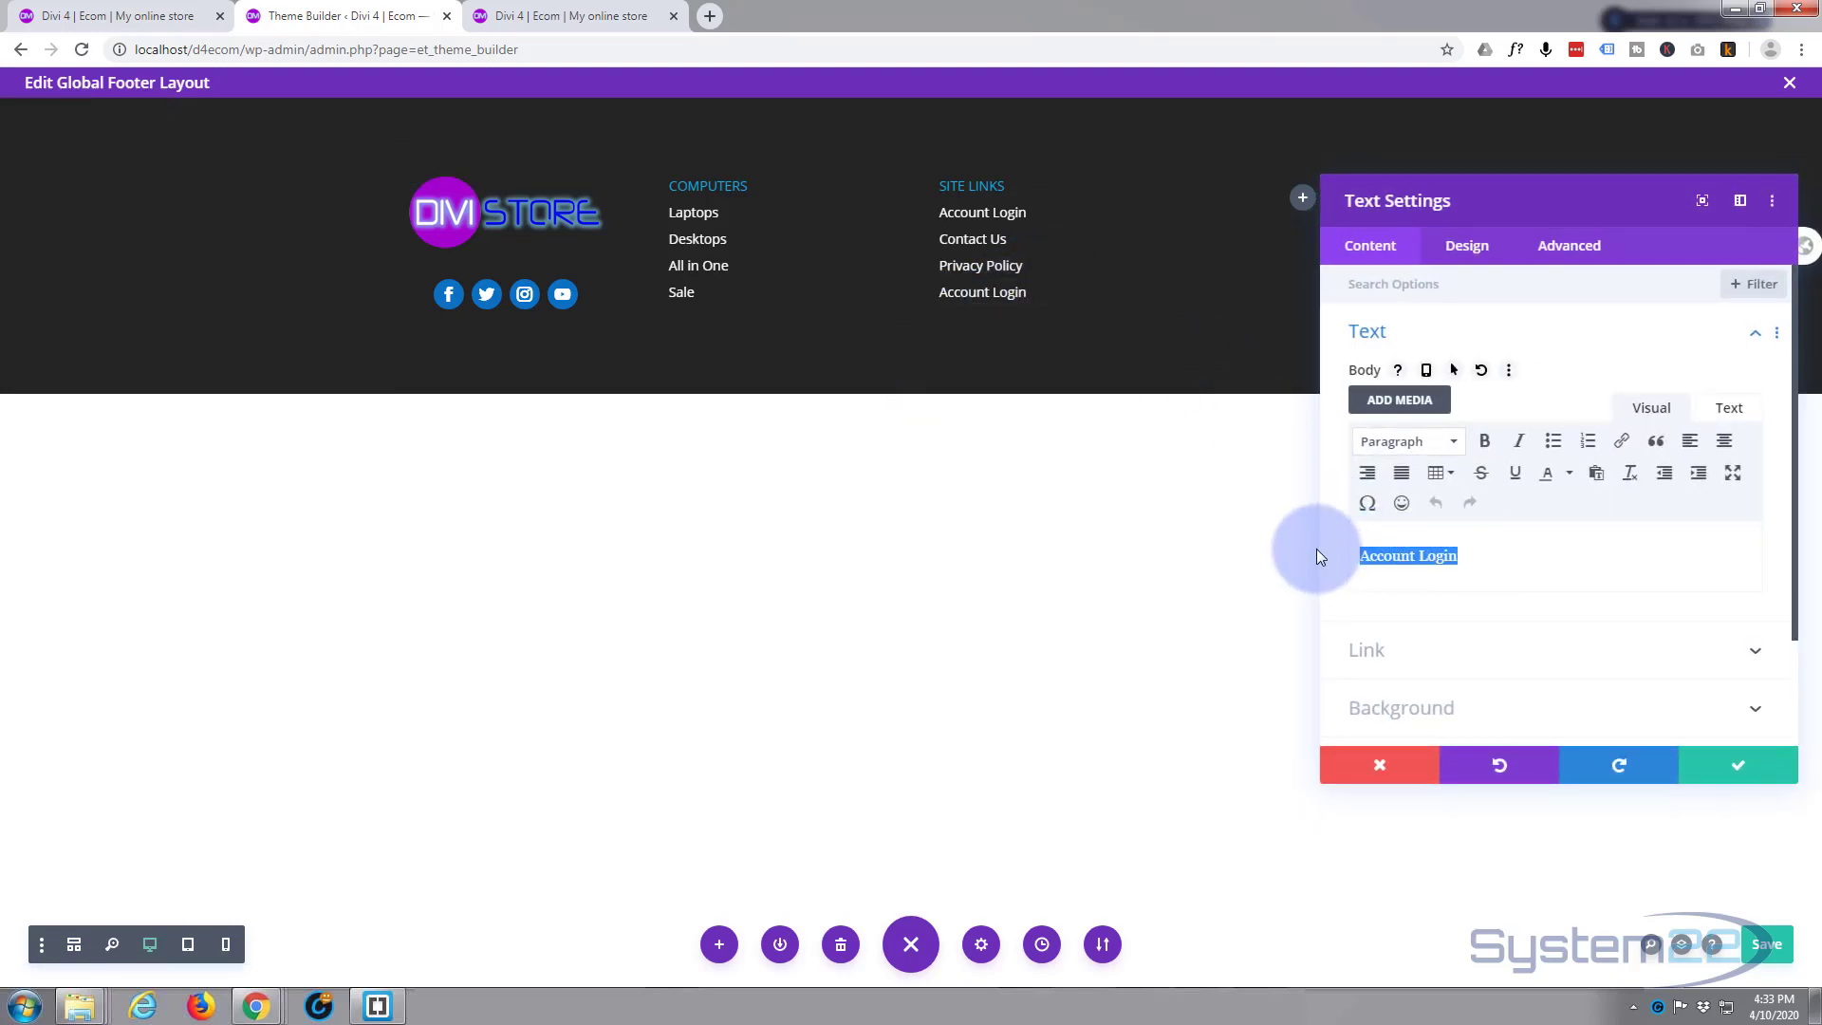
type("Returns")
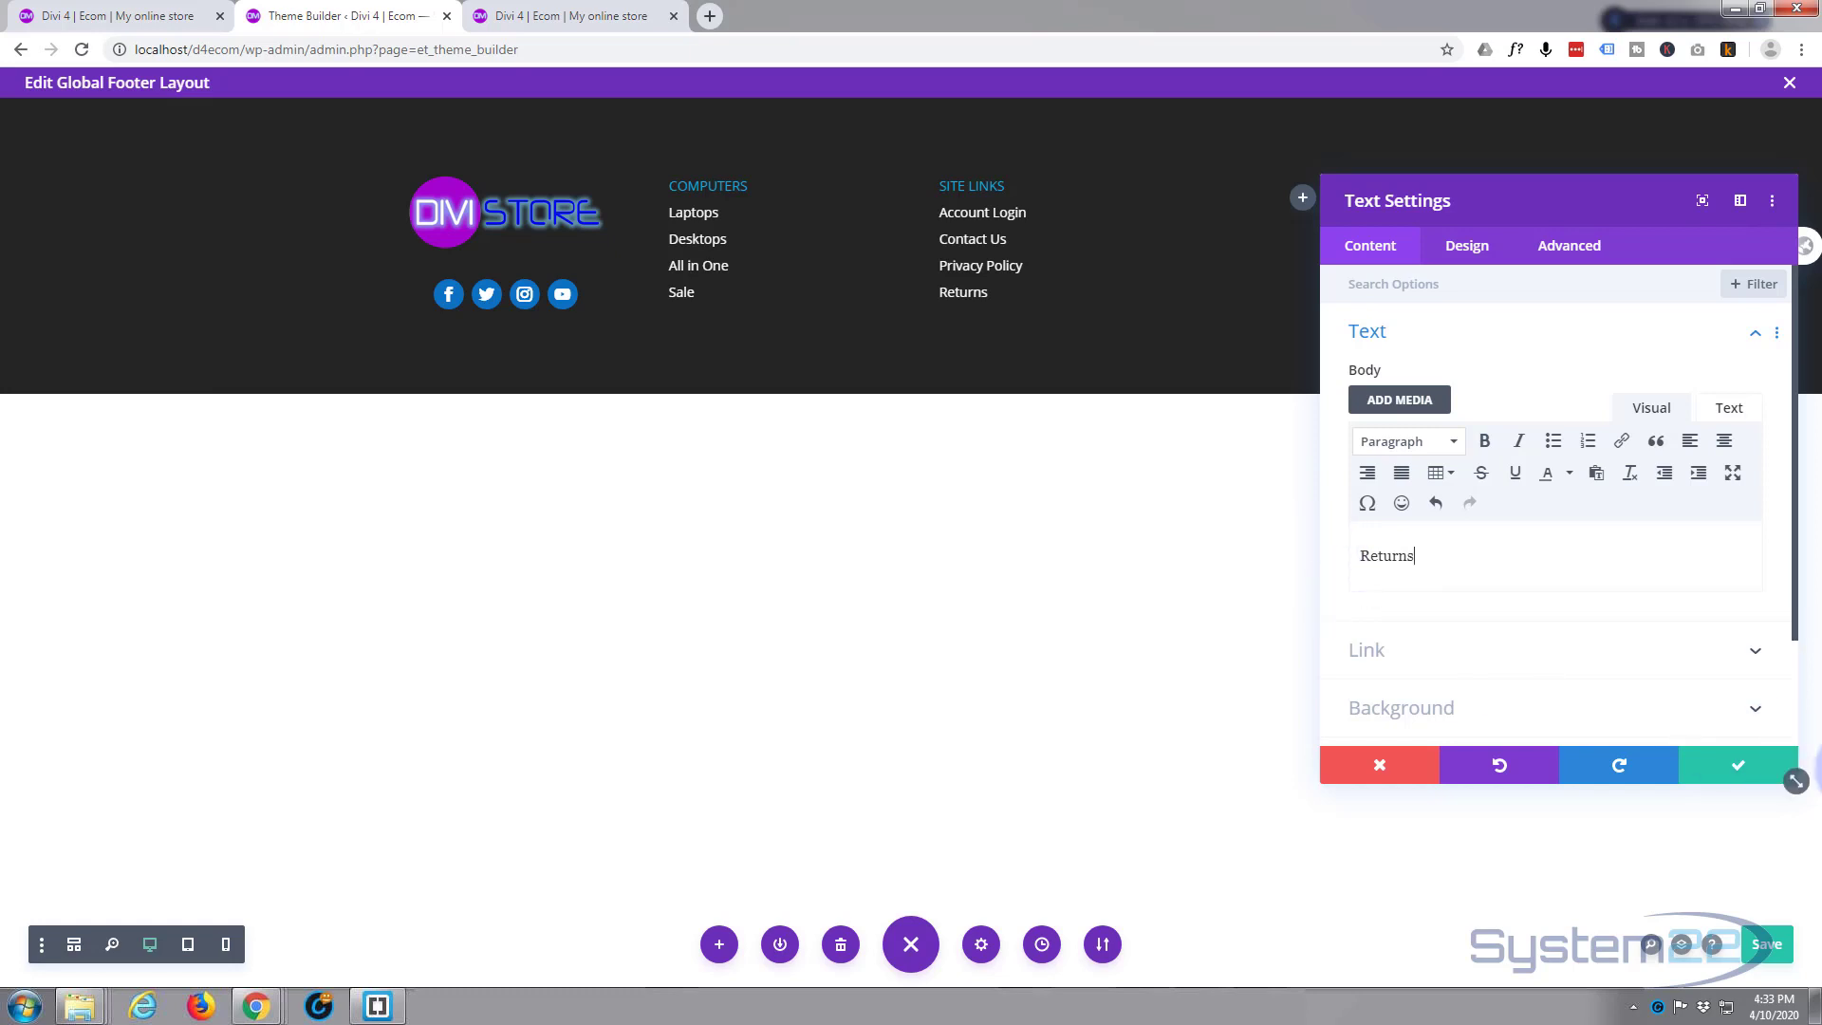
left_click(1750, 760)
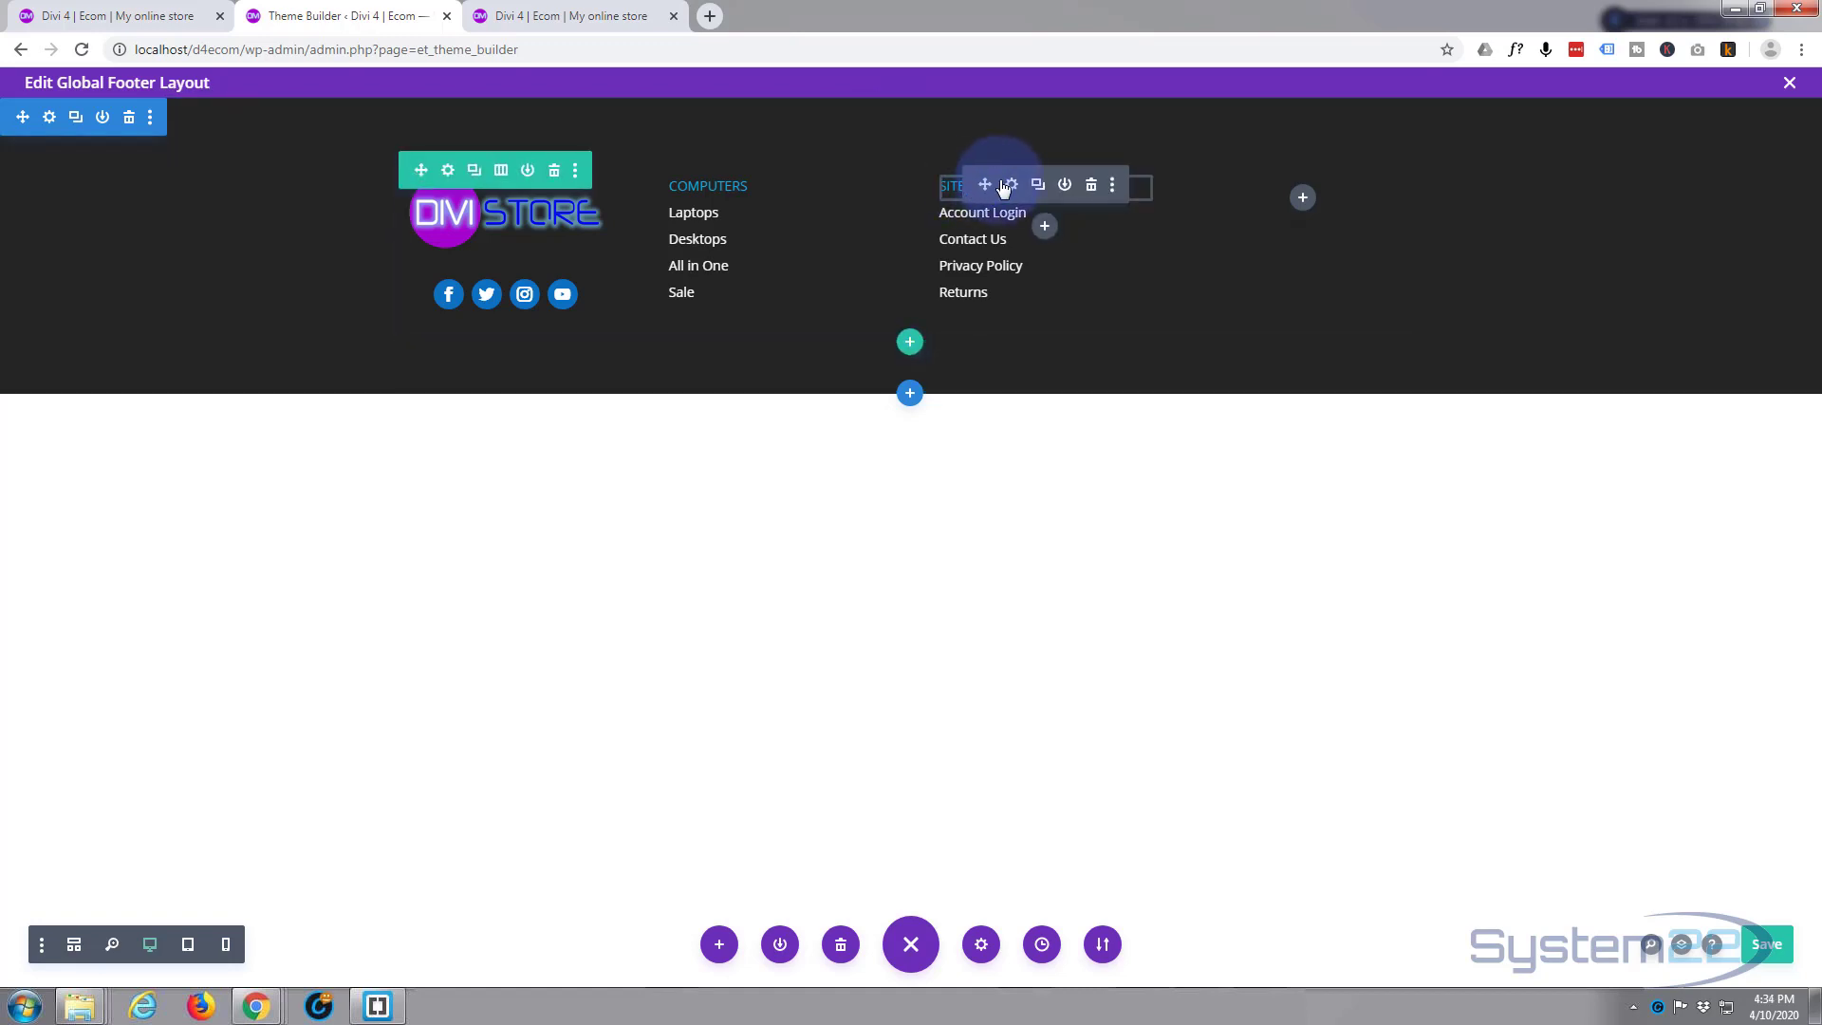
Place a copy of the "Site links" heading in the empty fourth column and change its text to "Shop links"
left_click(1039, 186)
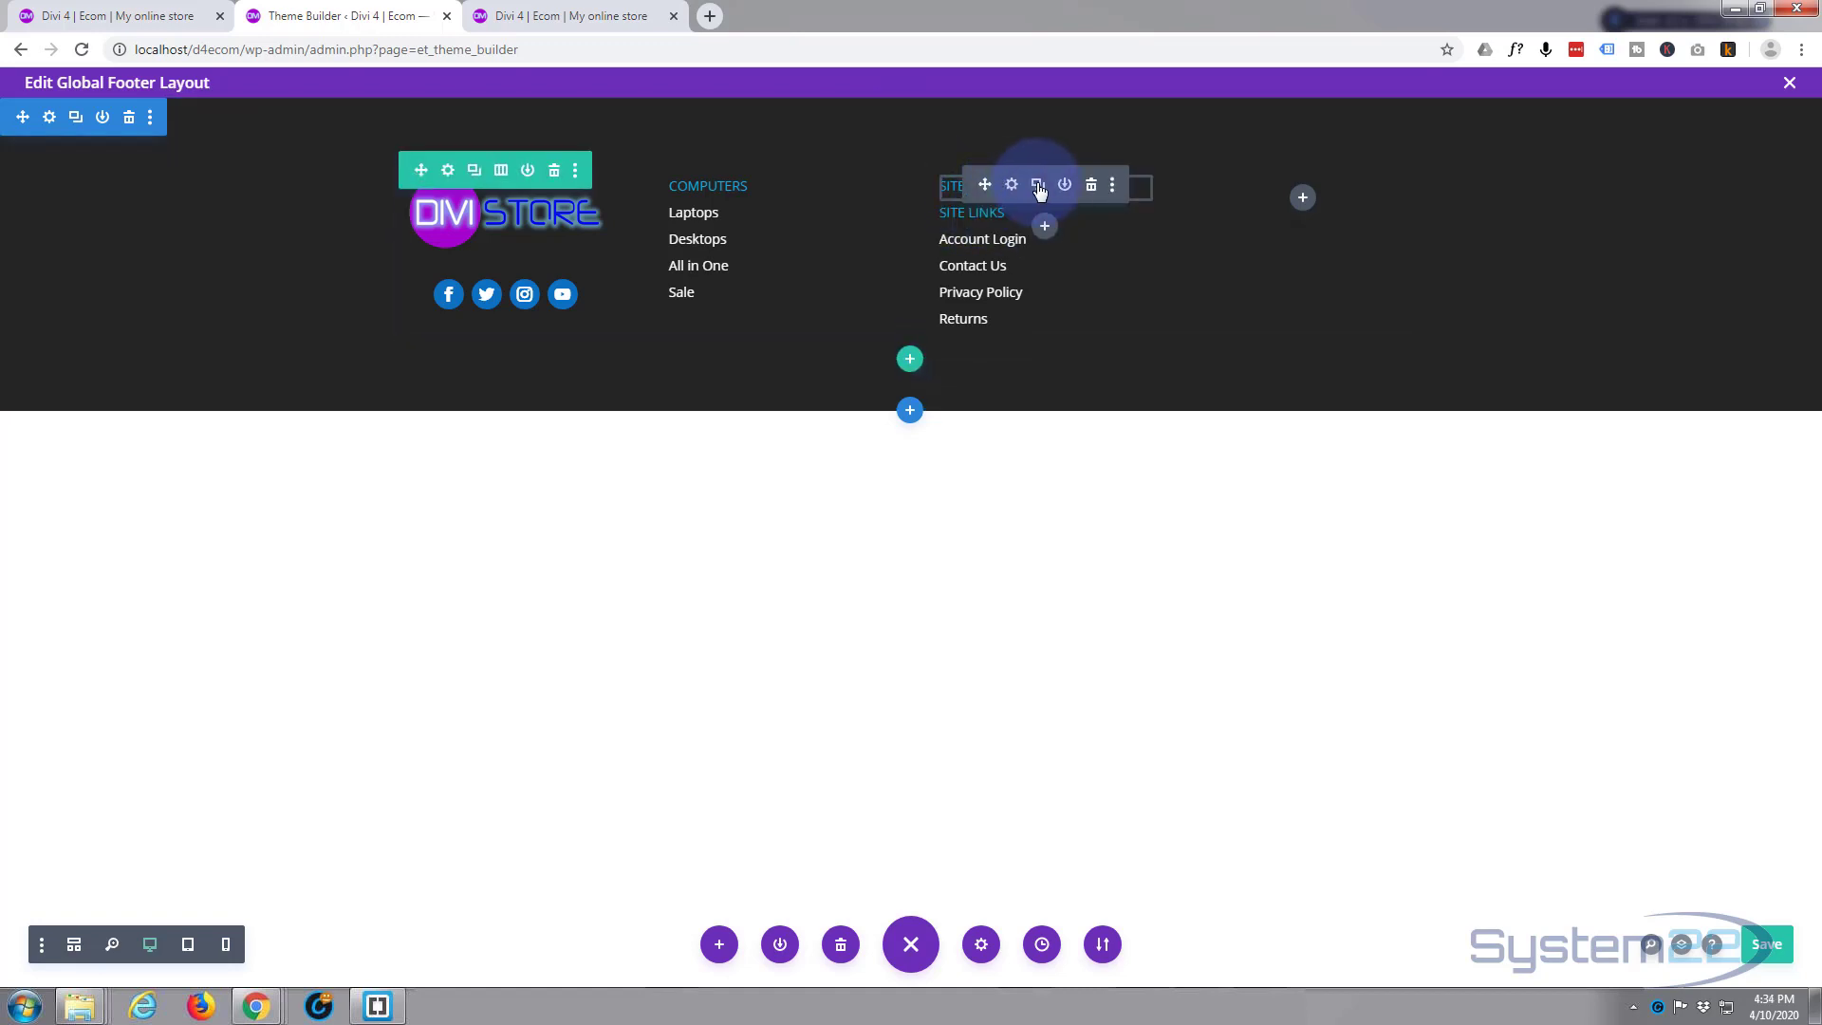
left_click_drag(985, 185, 1305, 193)
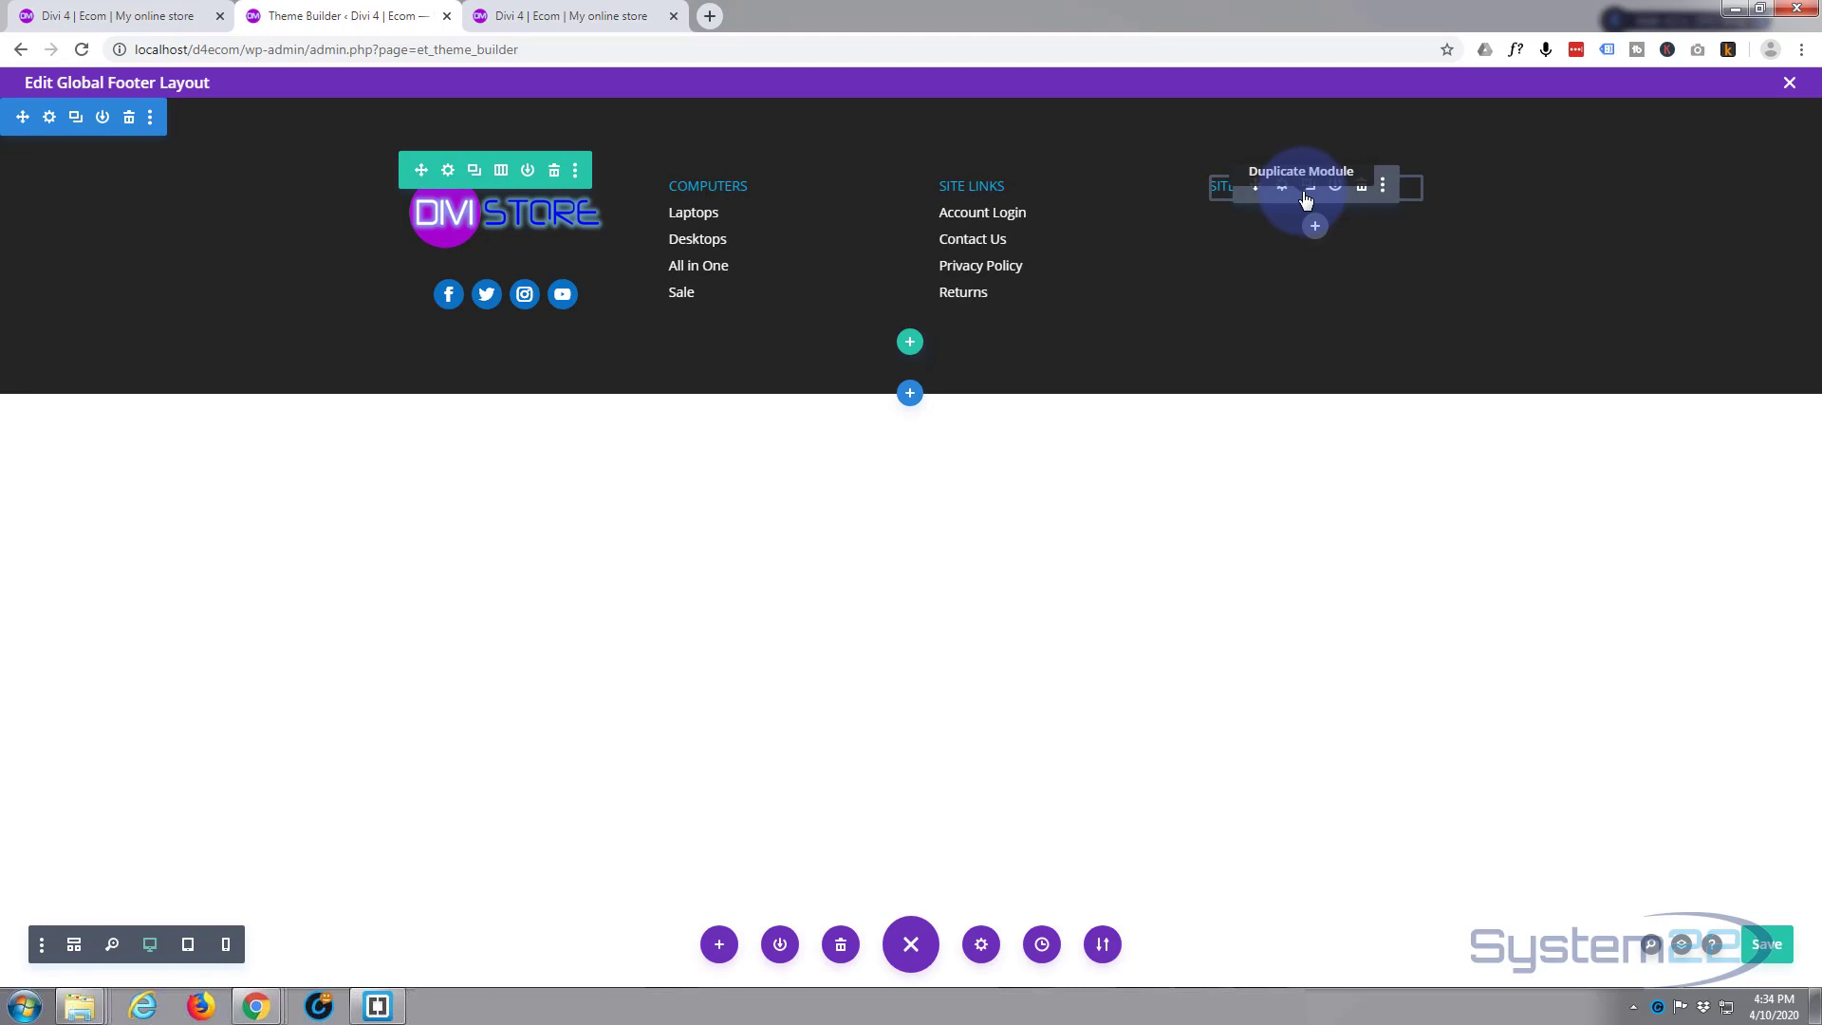
left_click(1284, 188)
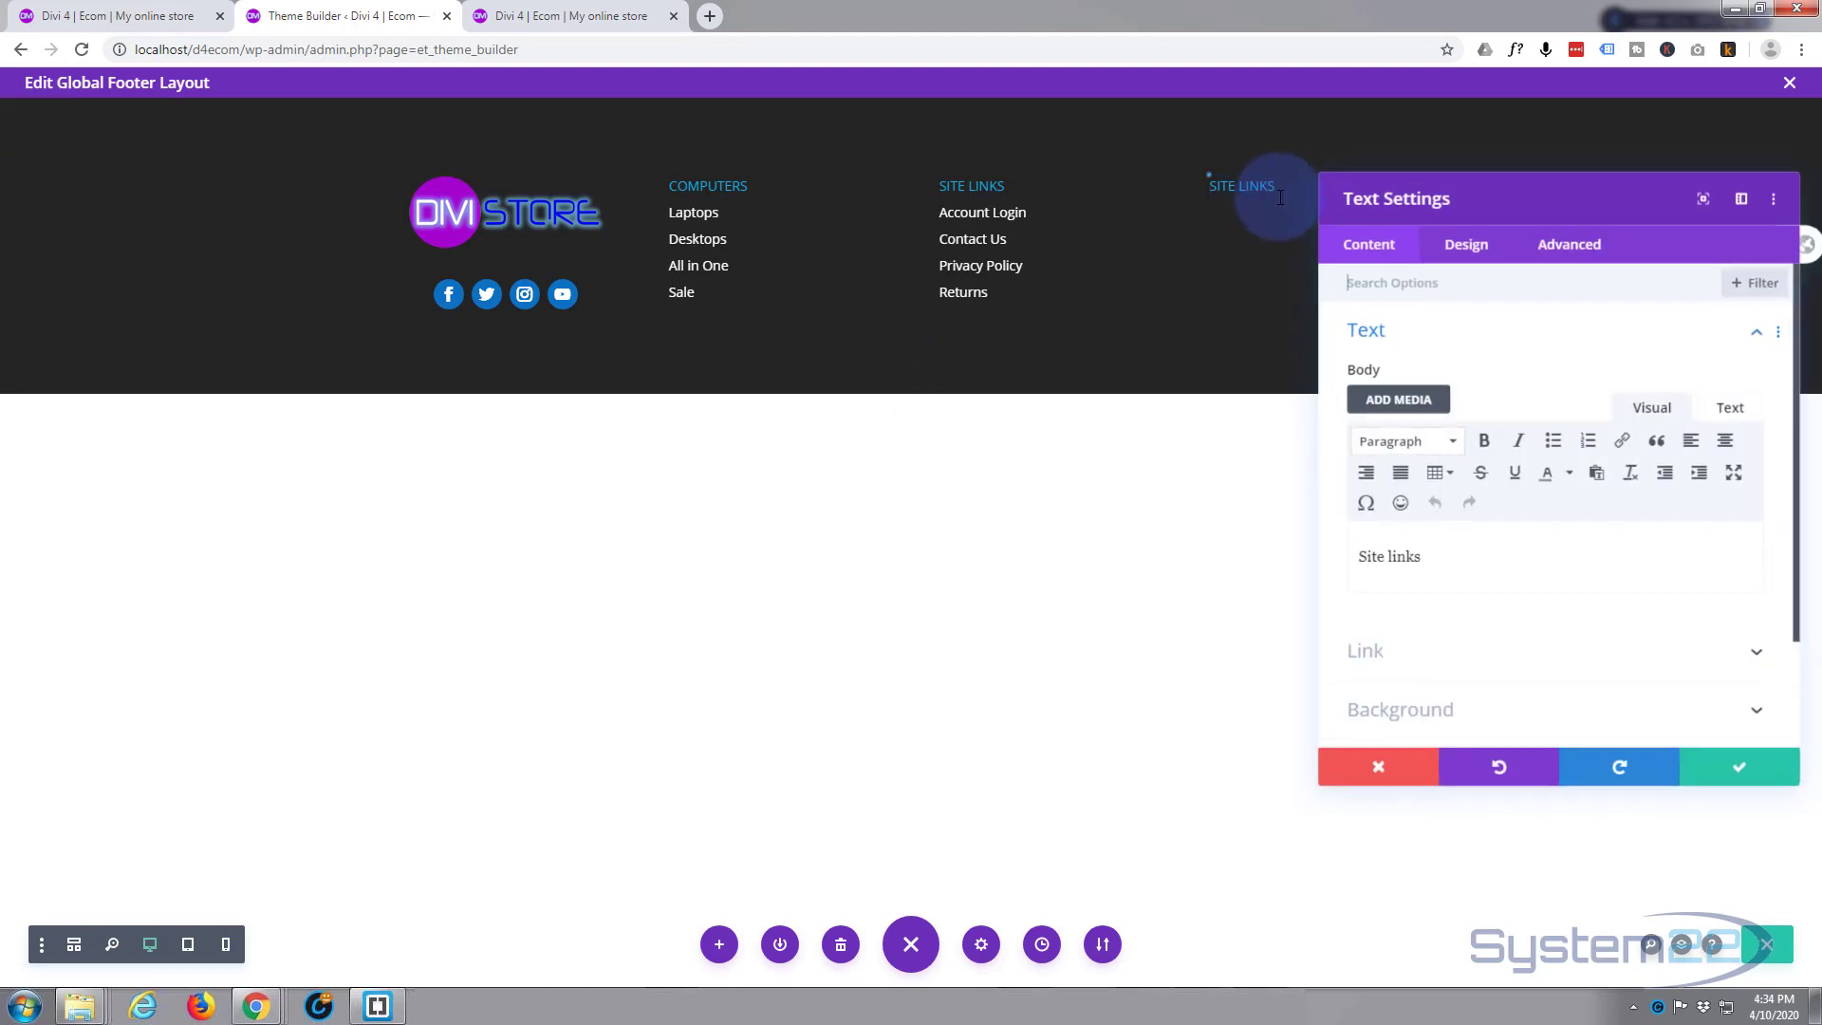
left_click_drag(1367, 557, 1387, 557)
type("hop")
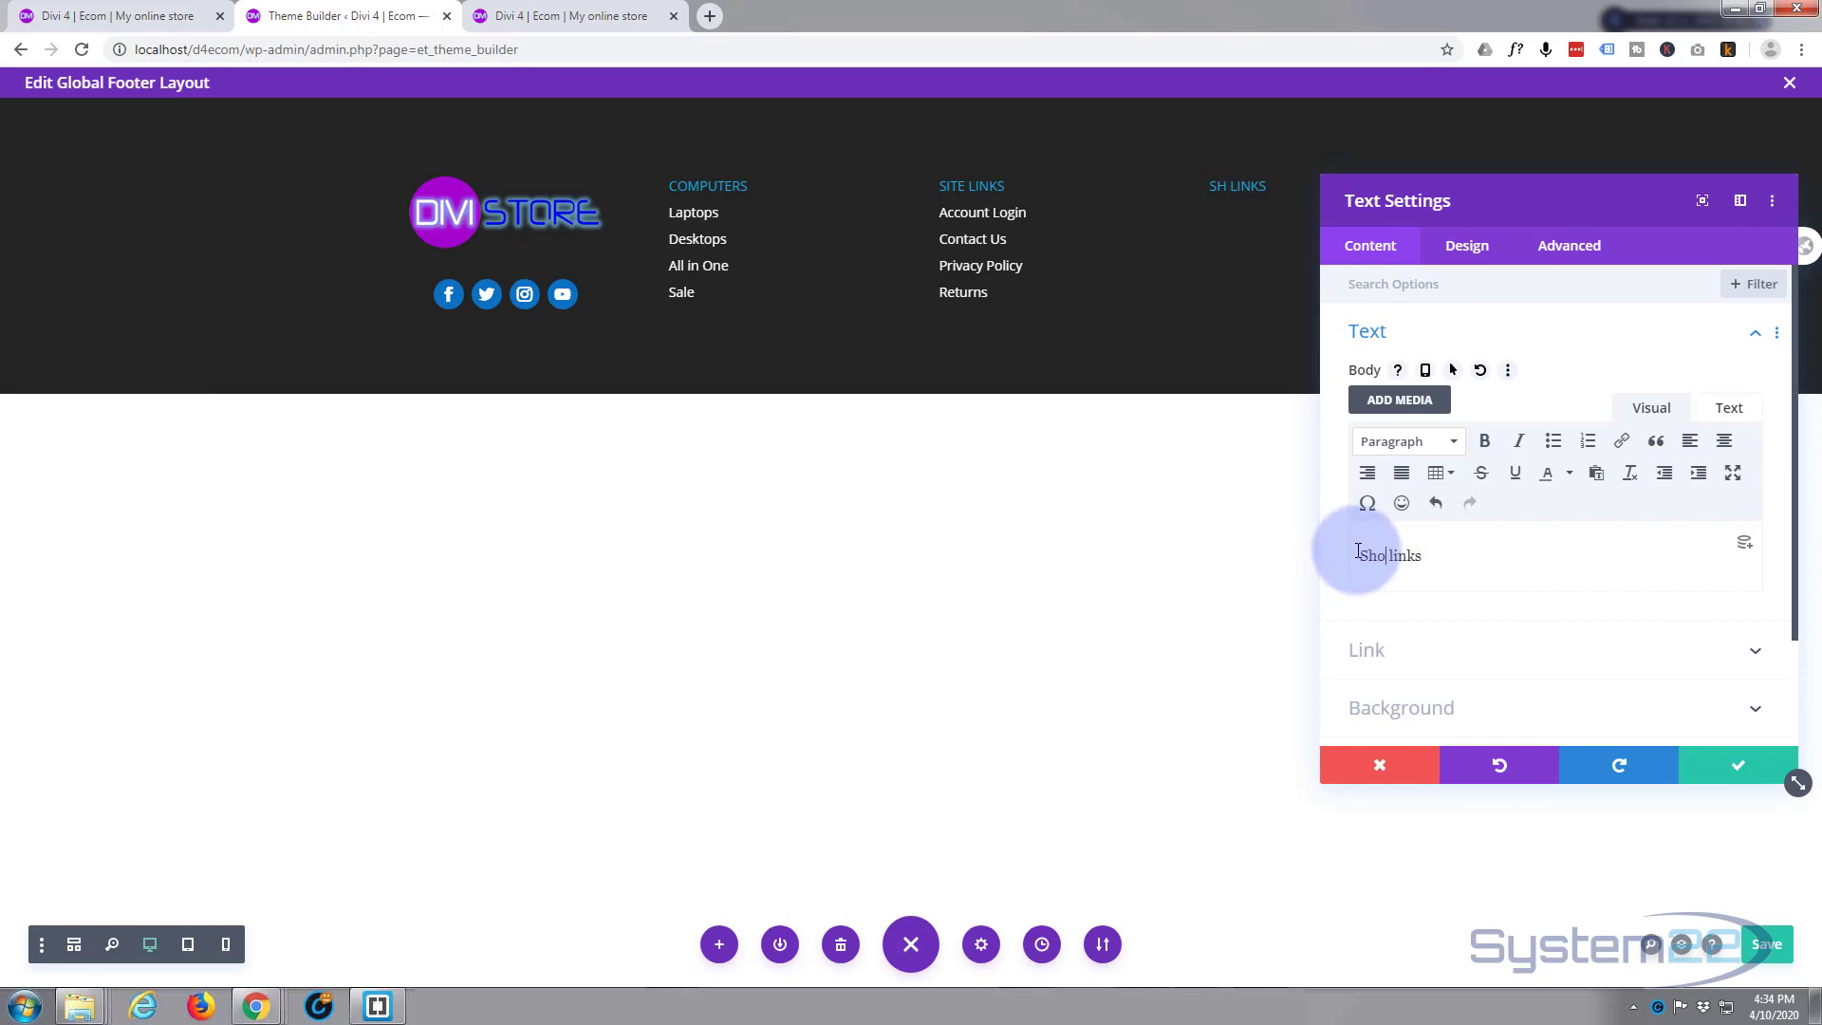
left_click(1729, 765)
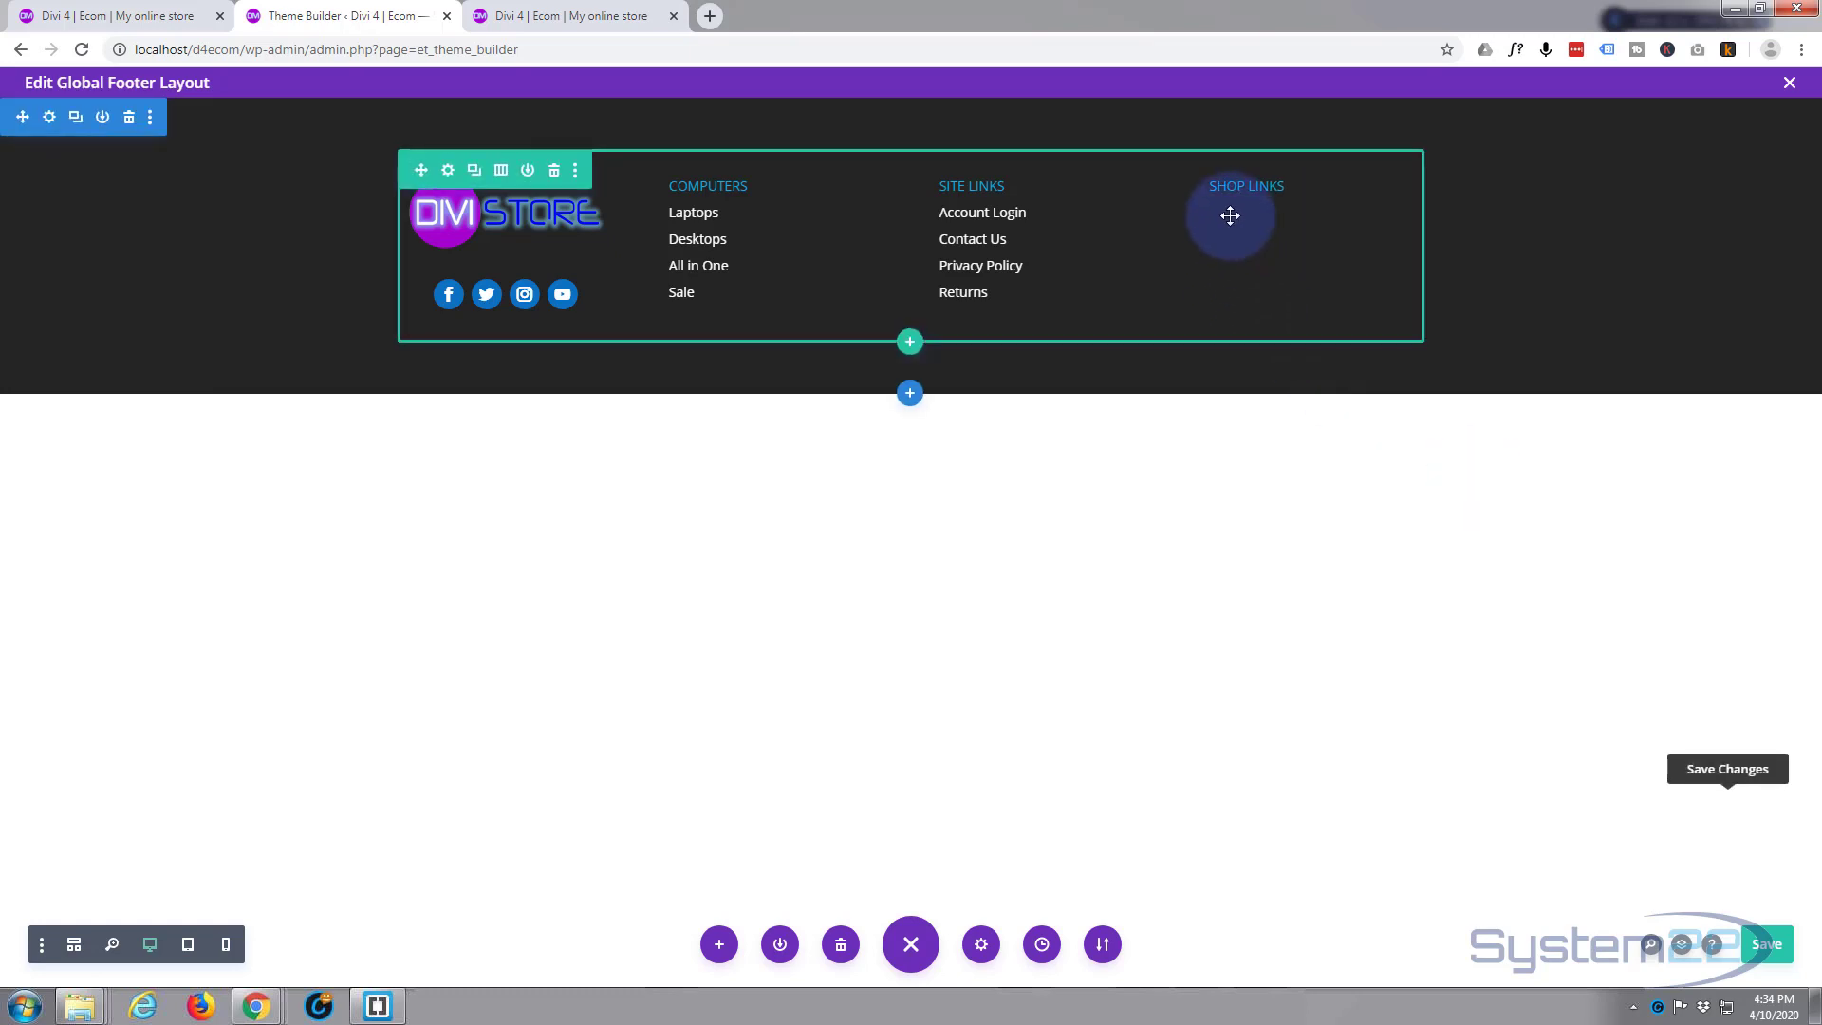
Place a copy of the "Contact Us" module below the "Shop links" heading and change its text to "My Cart"
mouse_move(1006, 242)
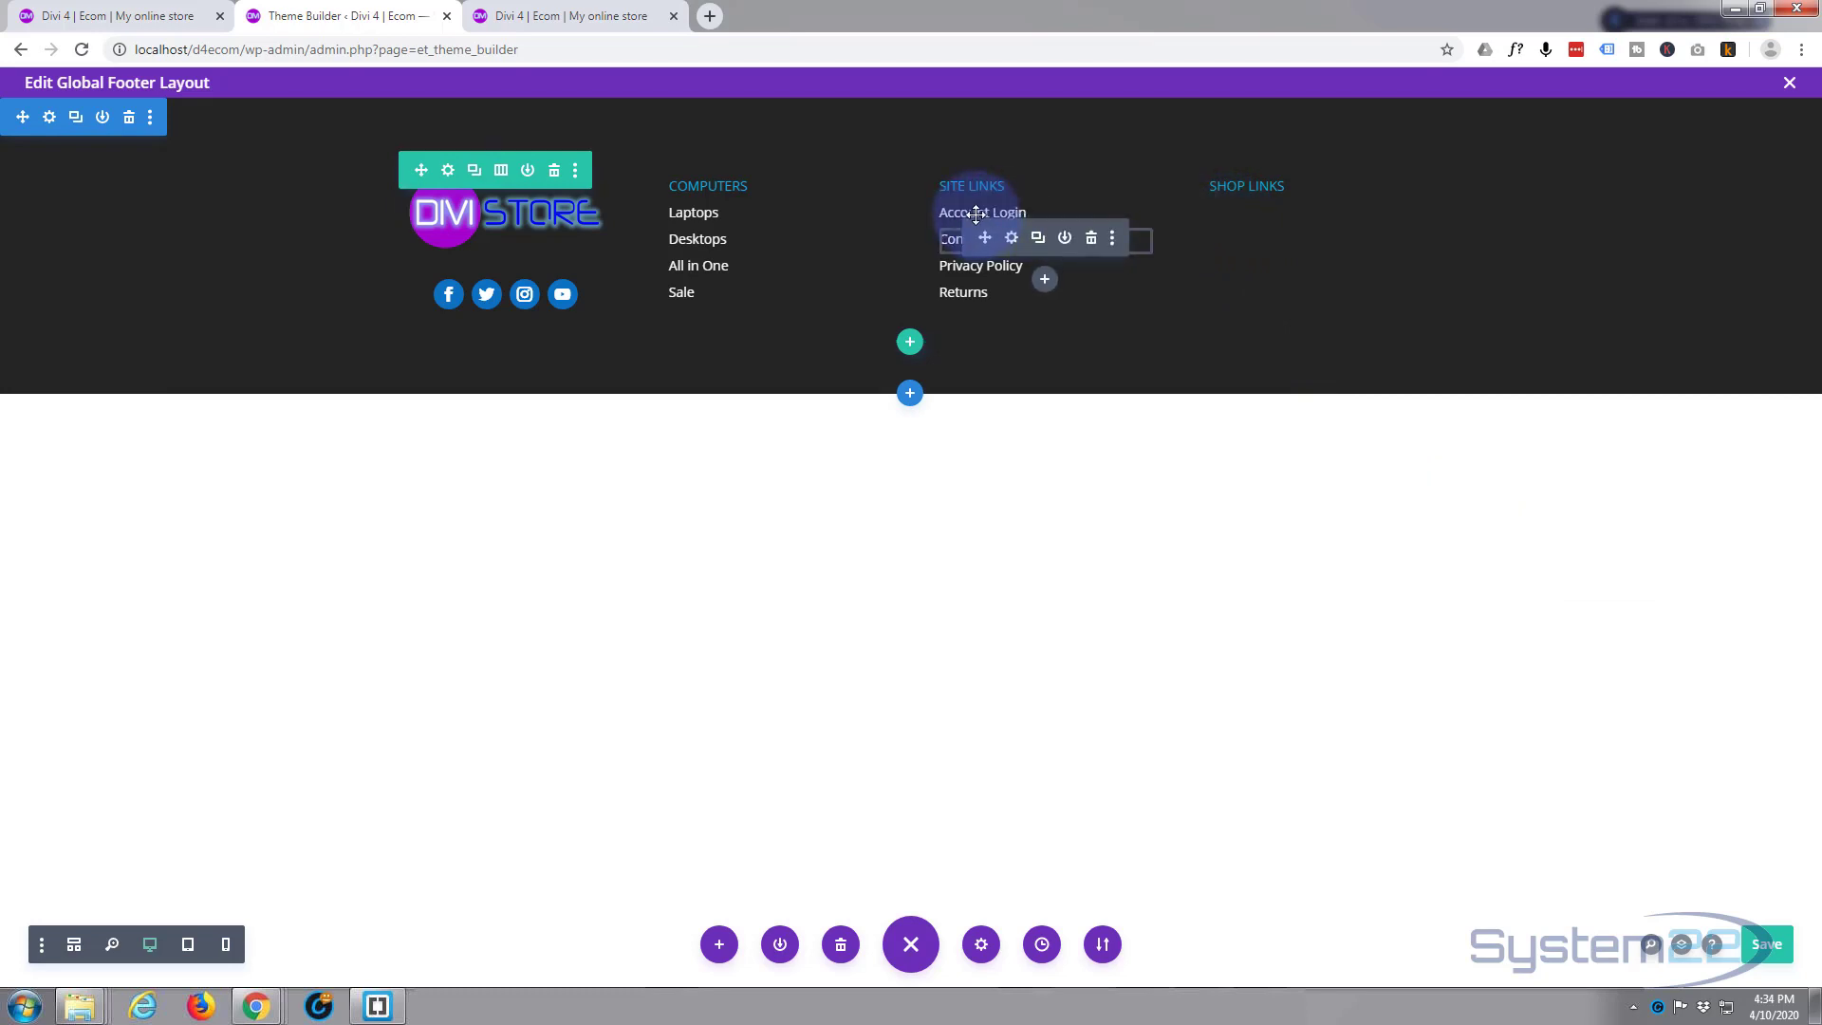
left_click(1037, 239)
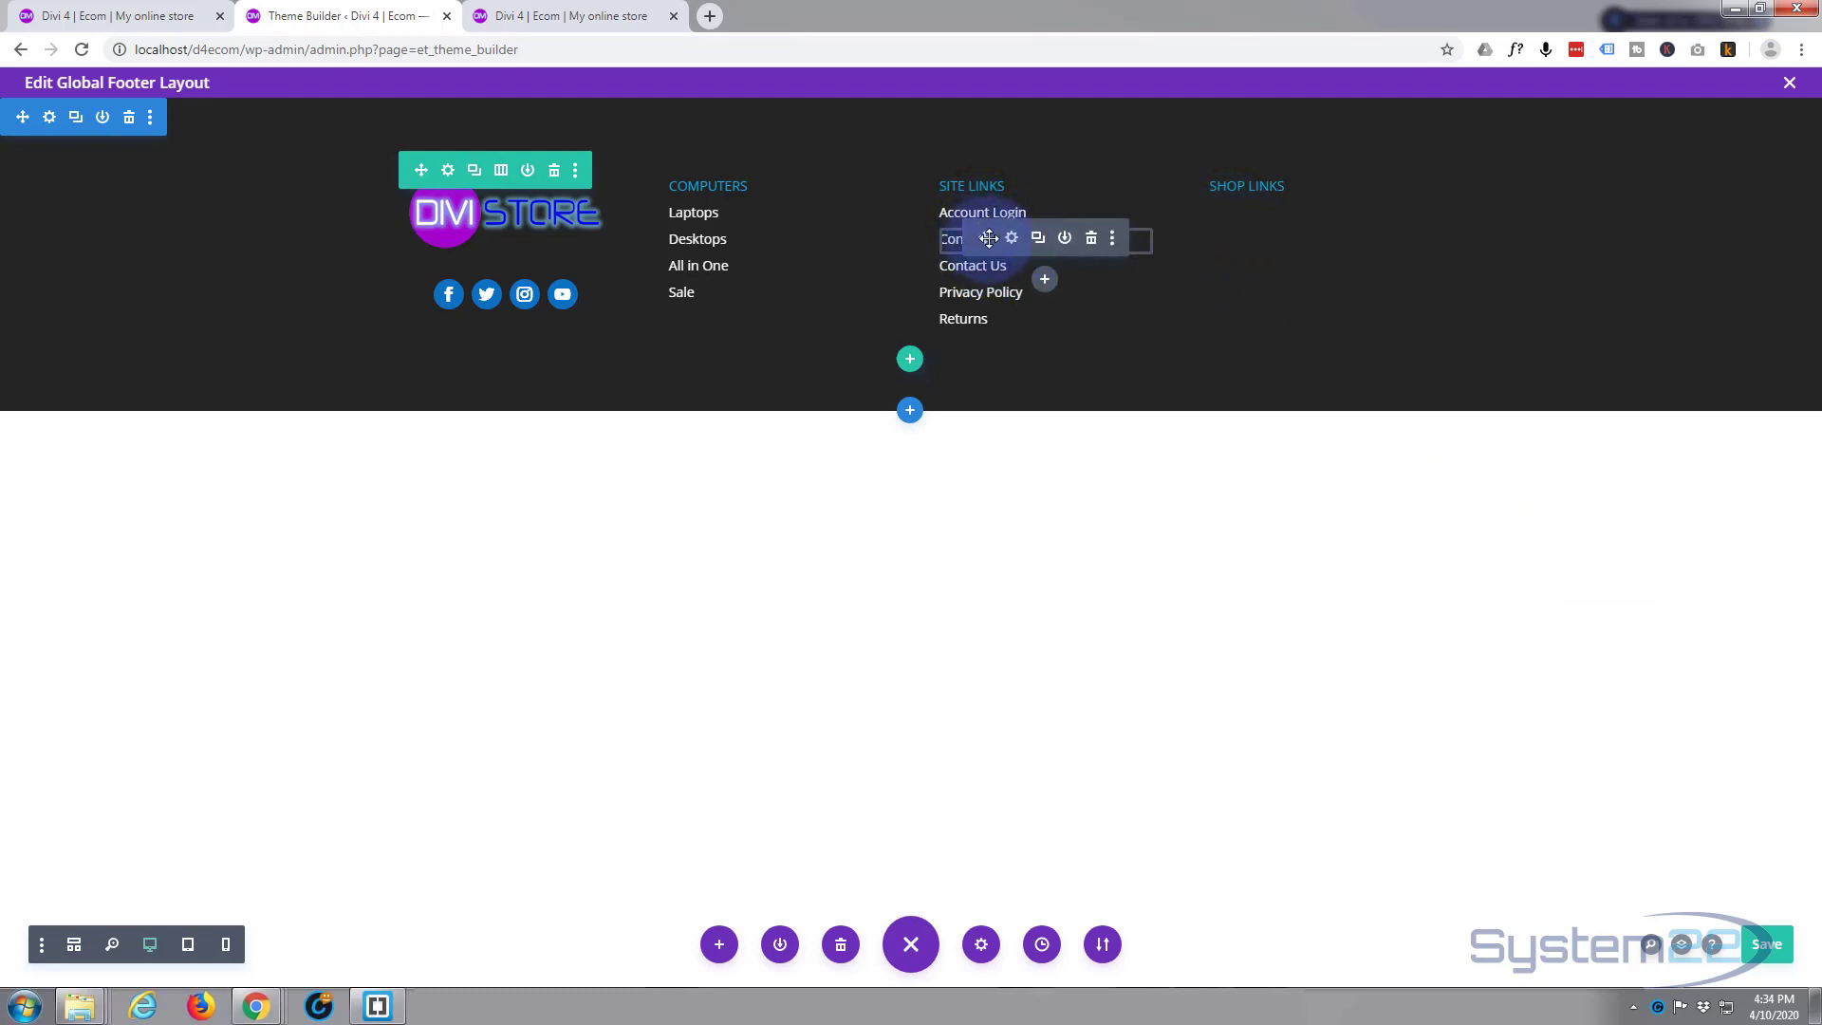
left_click_drag(1135, 230, 1234, 214)
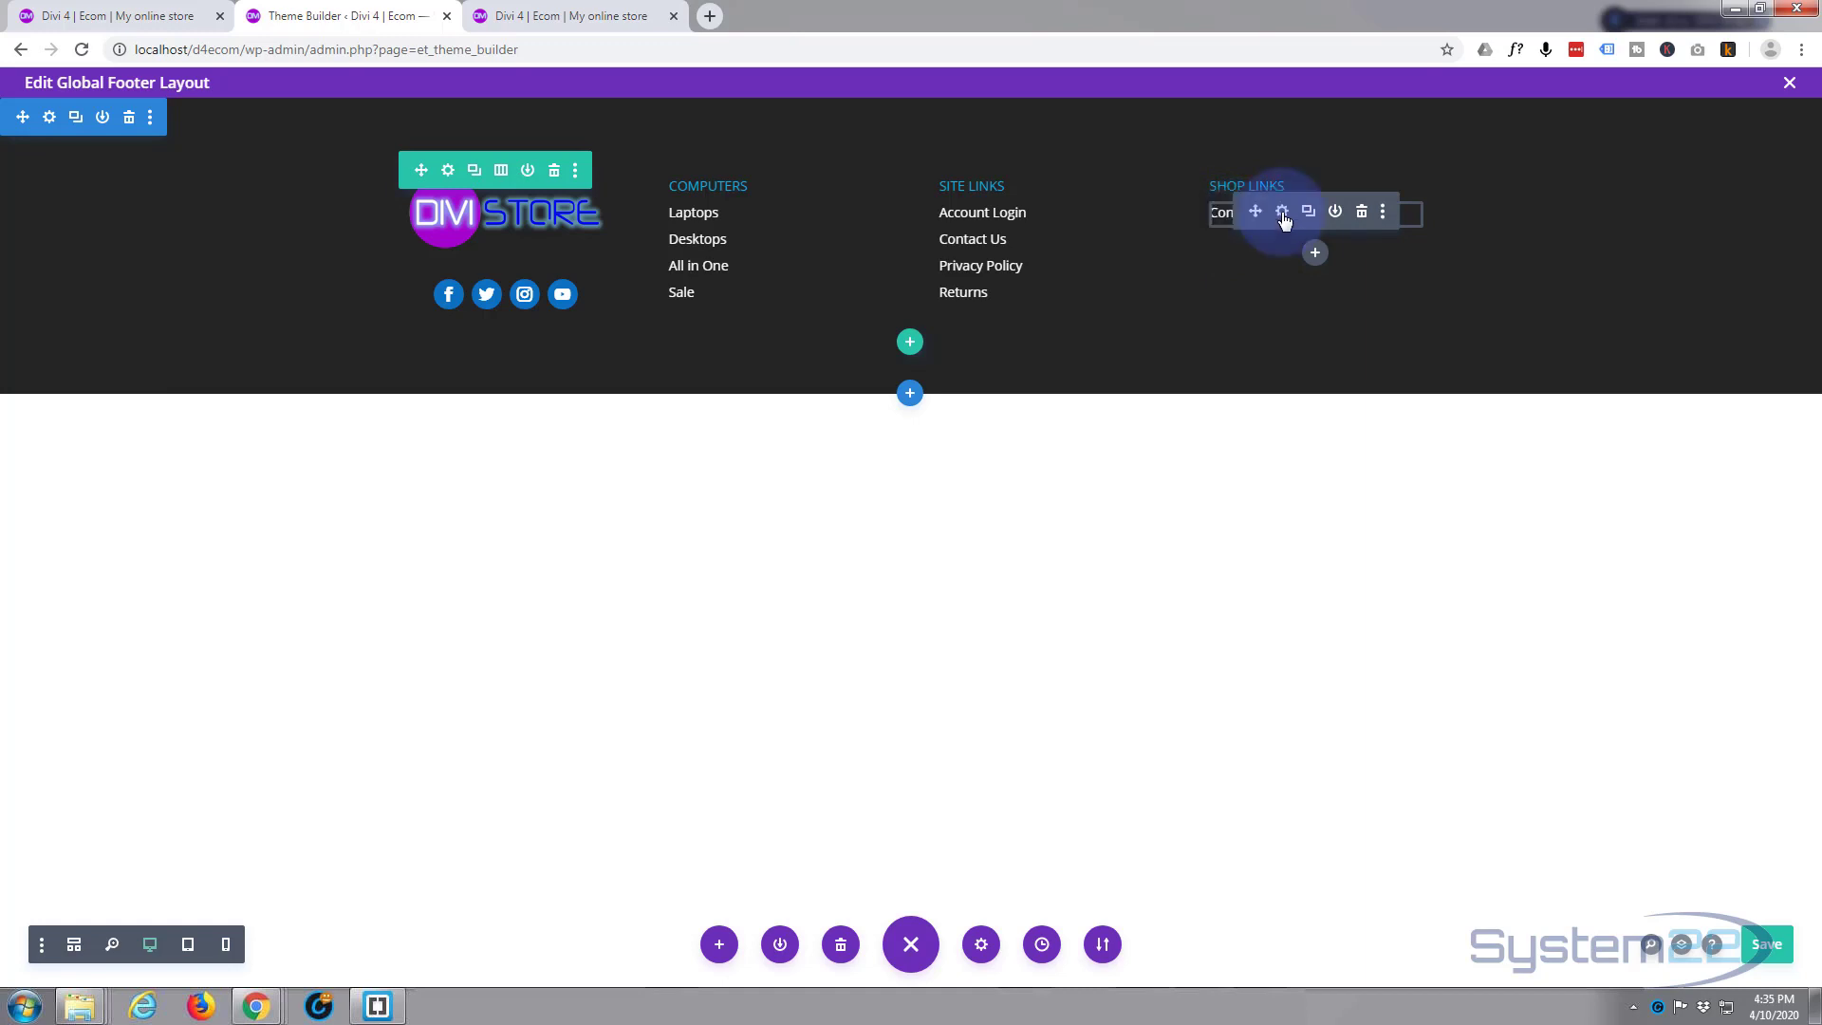
left_click(1283, 213)
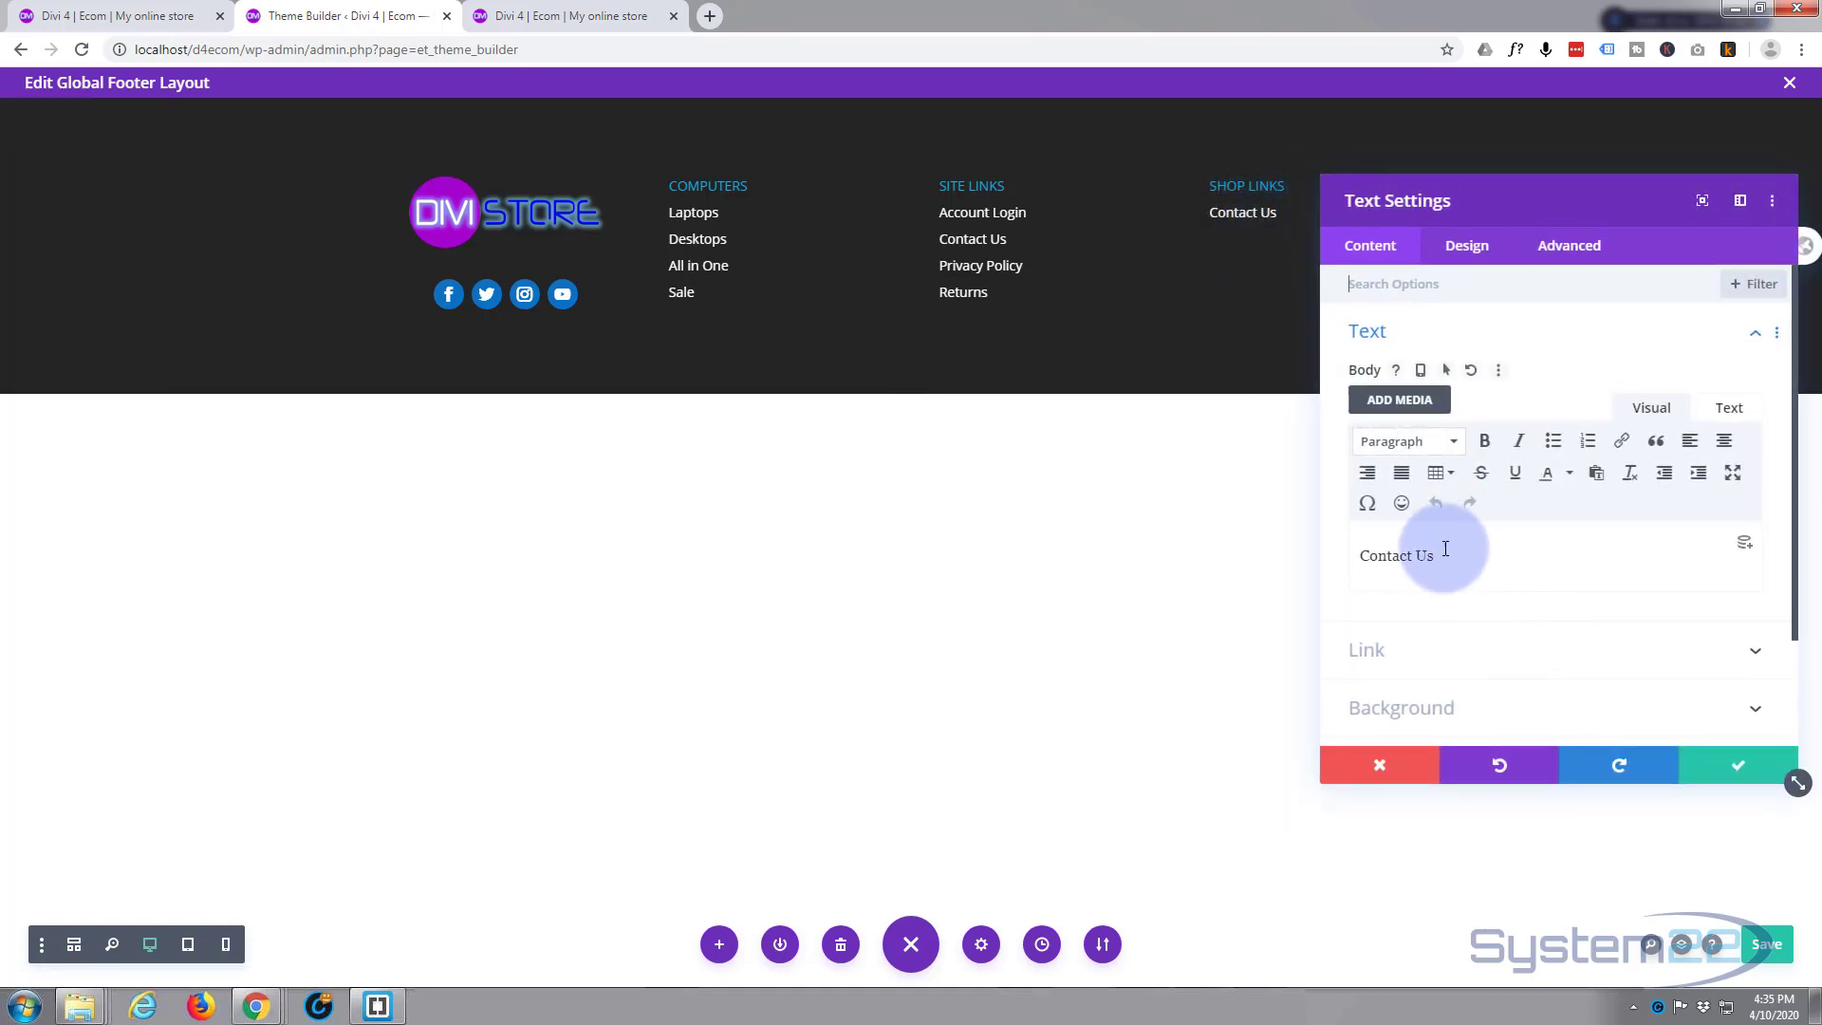
left_click_drag(1443, 553, 1297, 567)
type("My ")
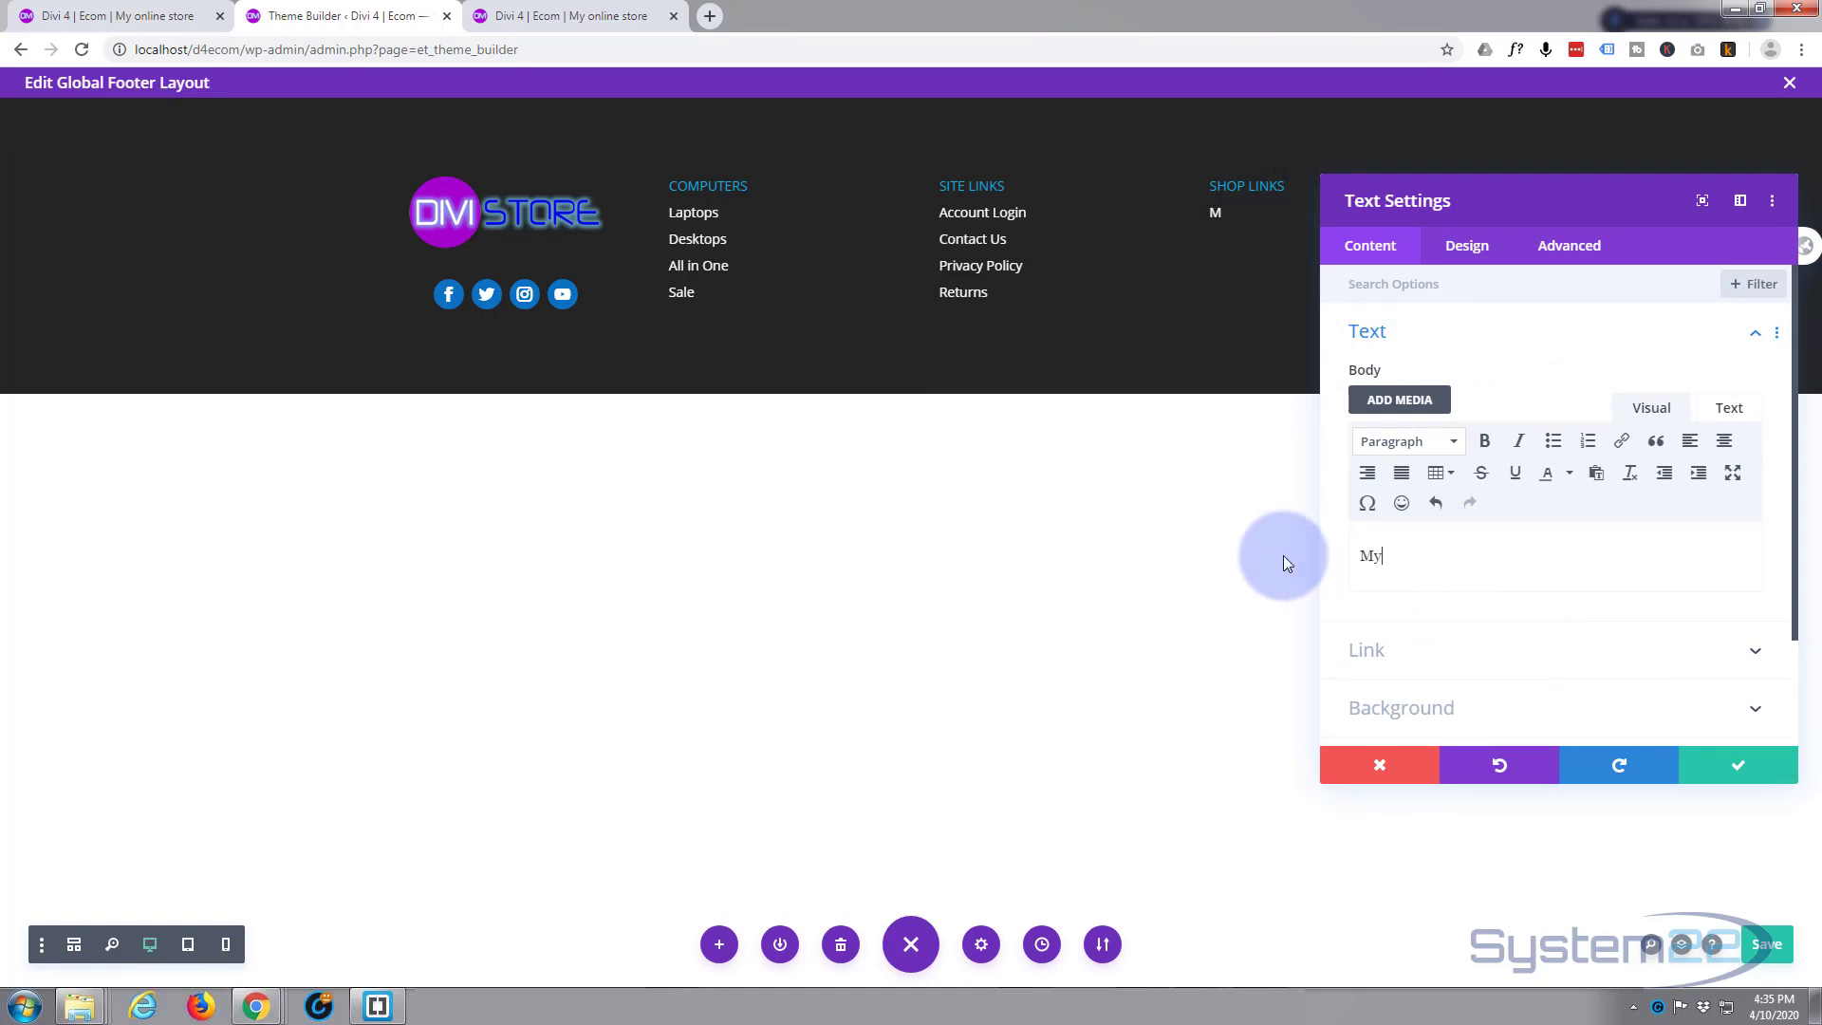
type("Cart")
Replace the "My Cart" module's link with a page link to the Cart page and save the module
left_click(1485, 653)
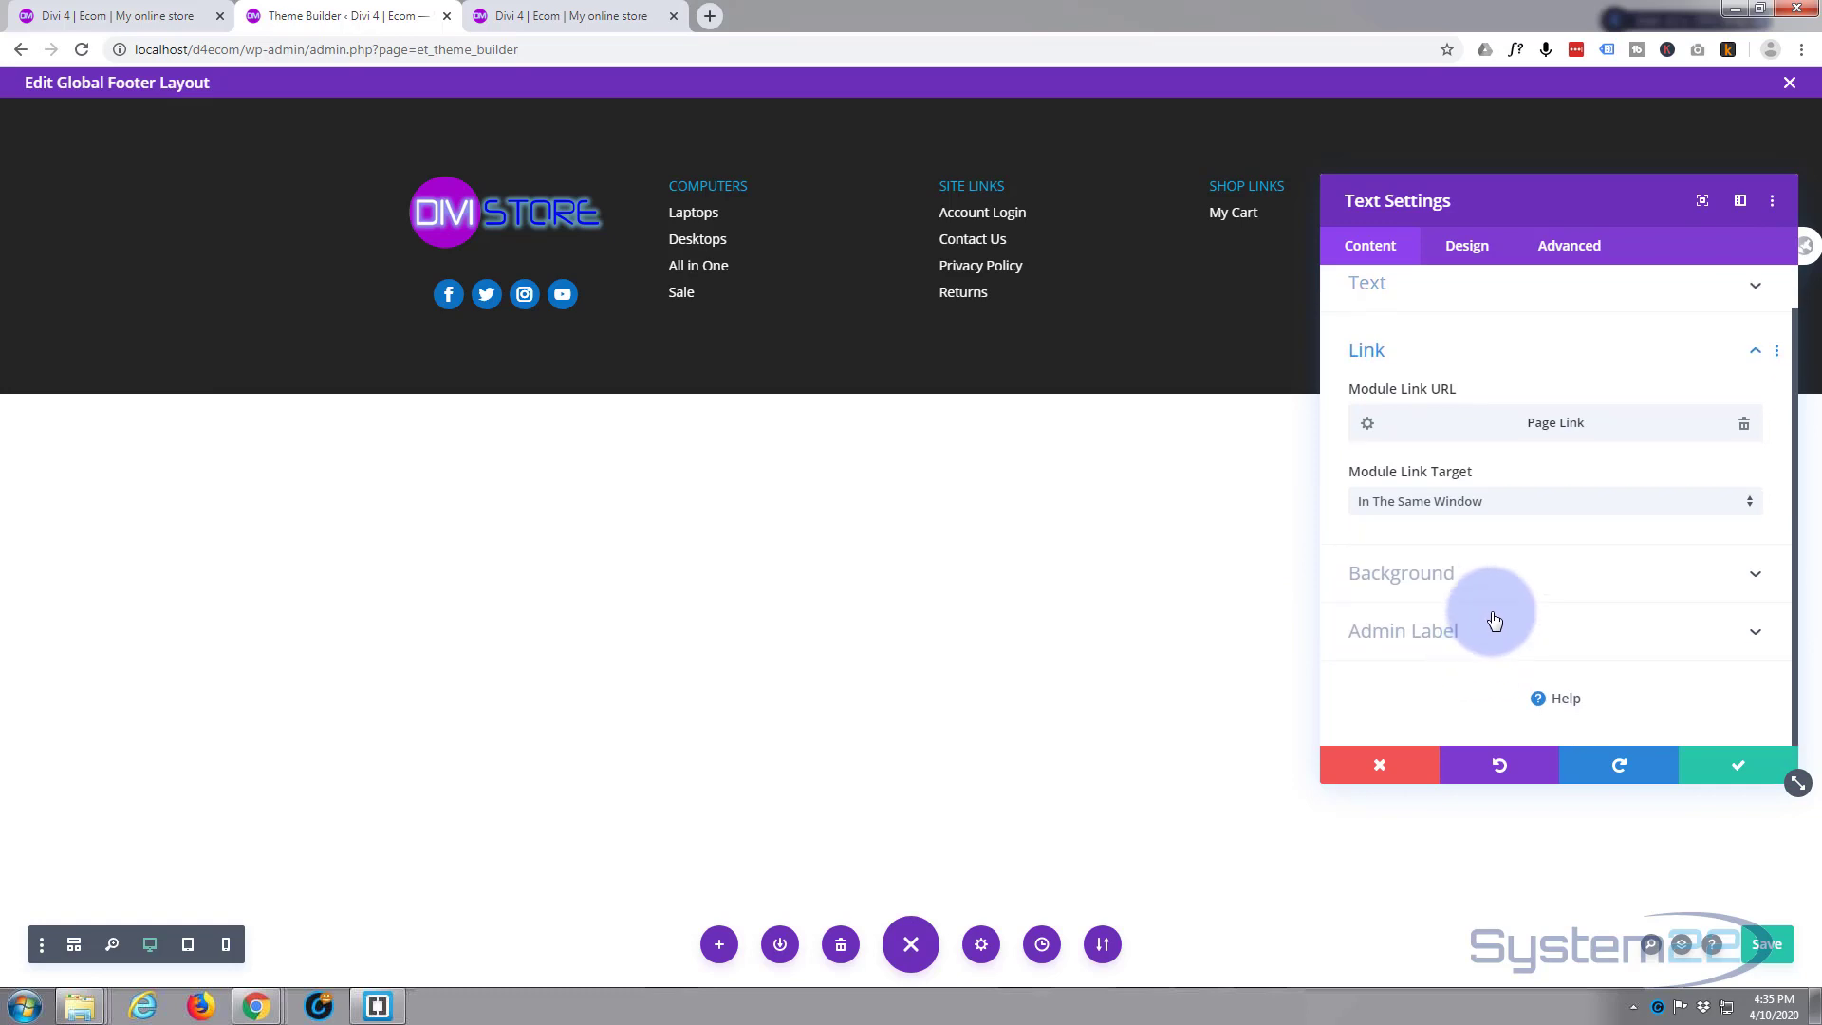
left_click(1744, 427)
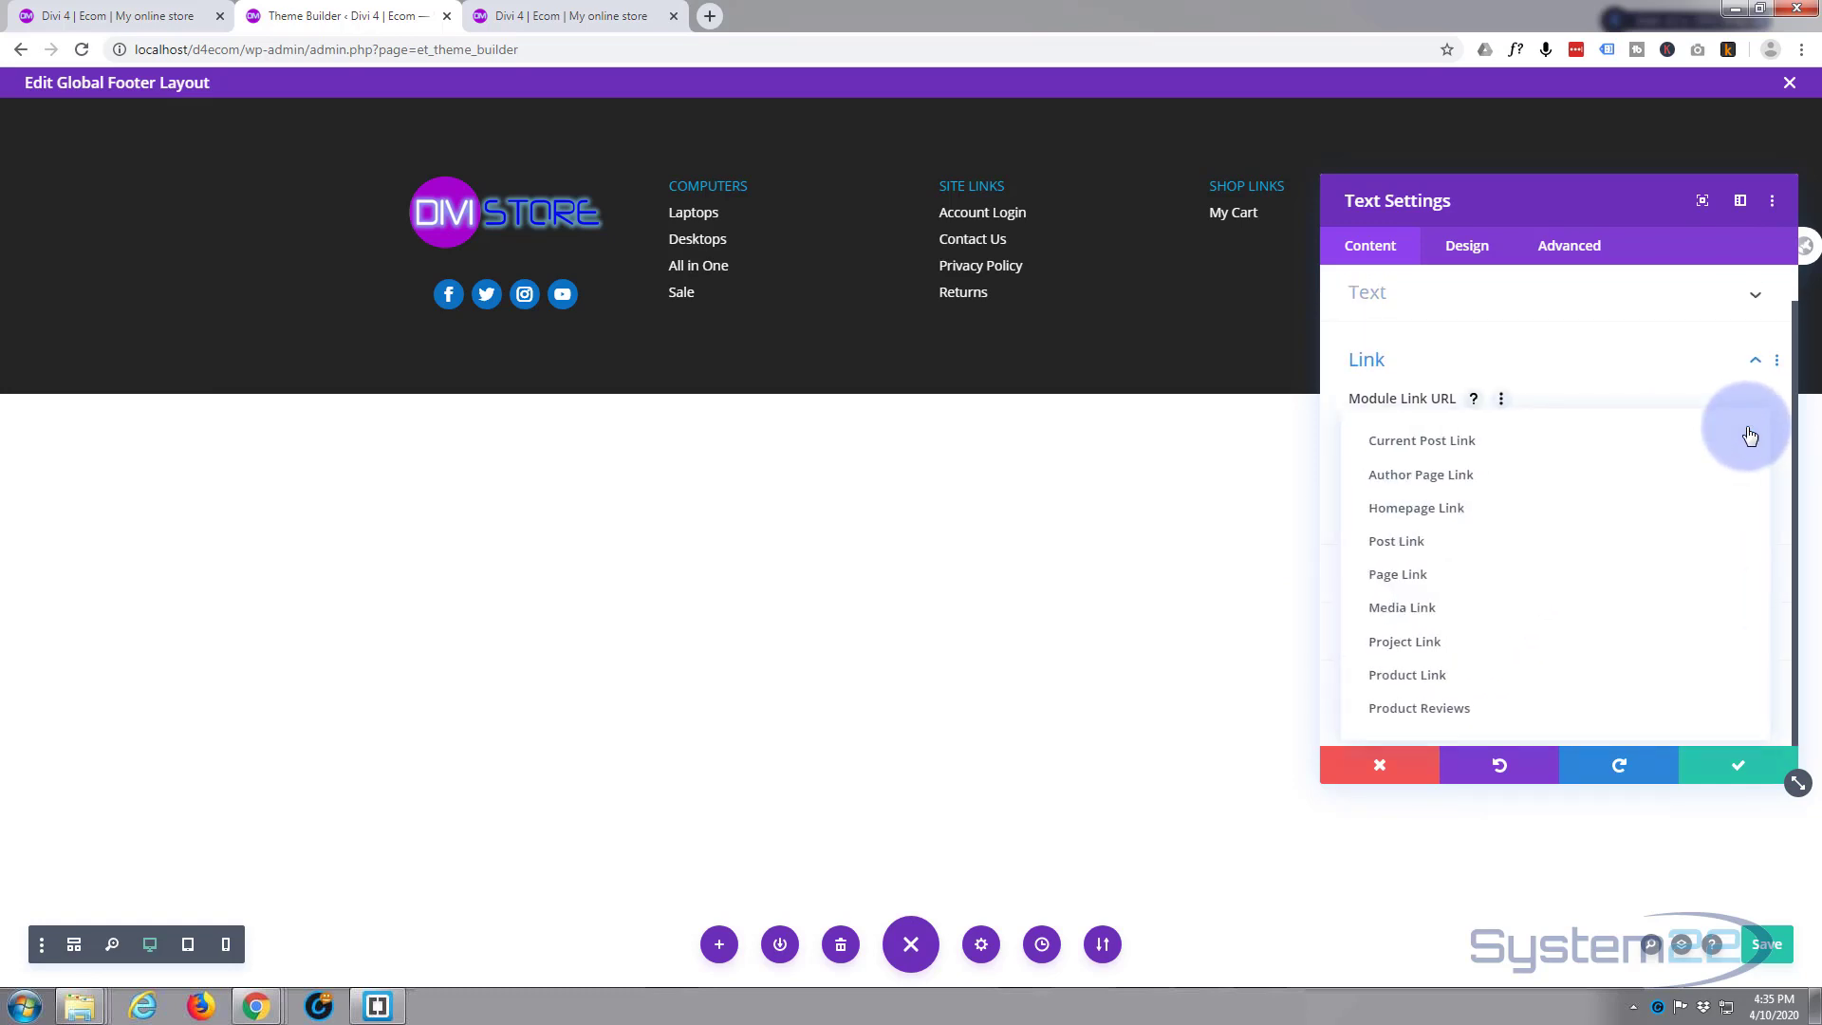
left_click(1538, 577)
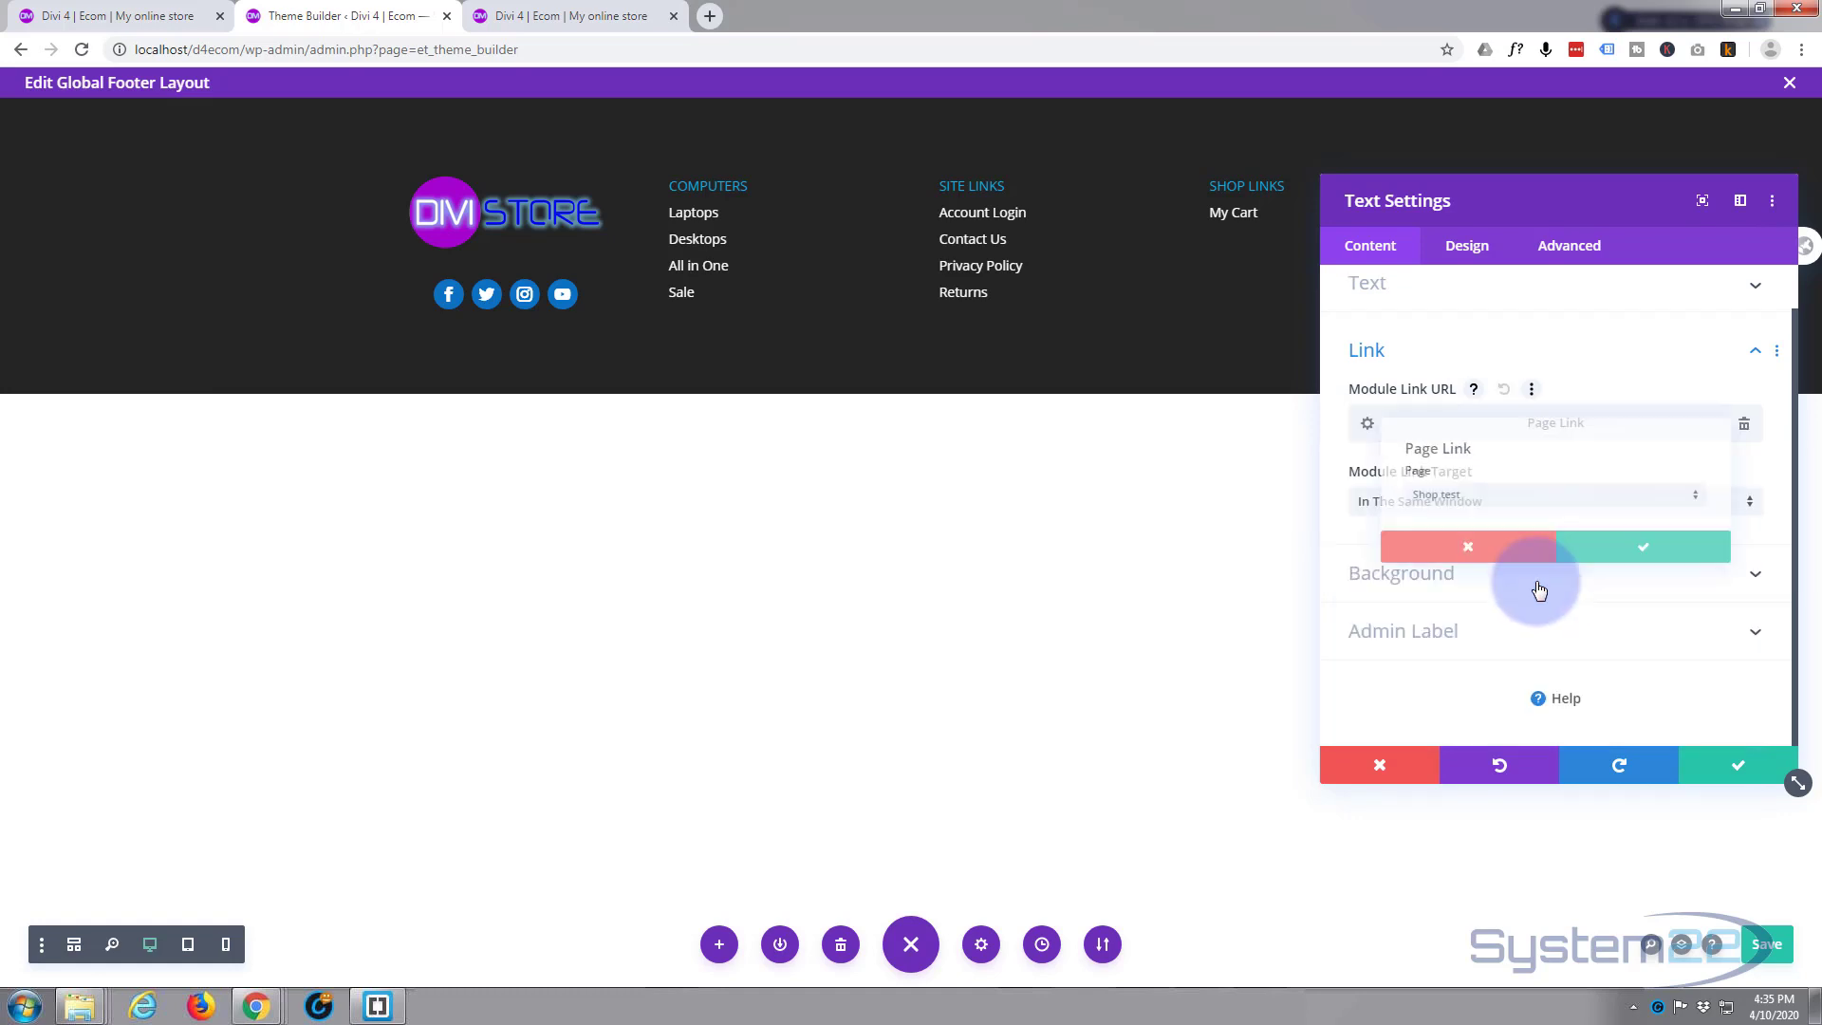
left_click(1597, 514)
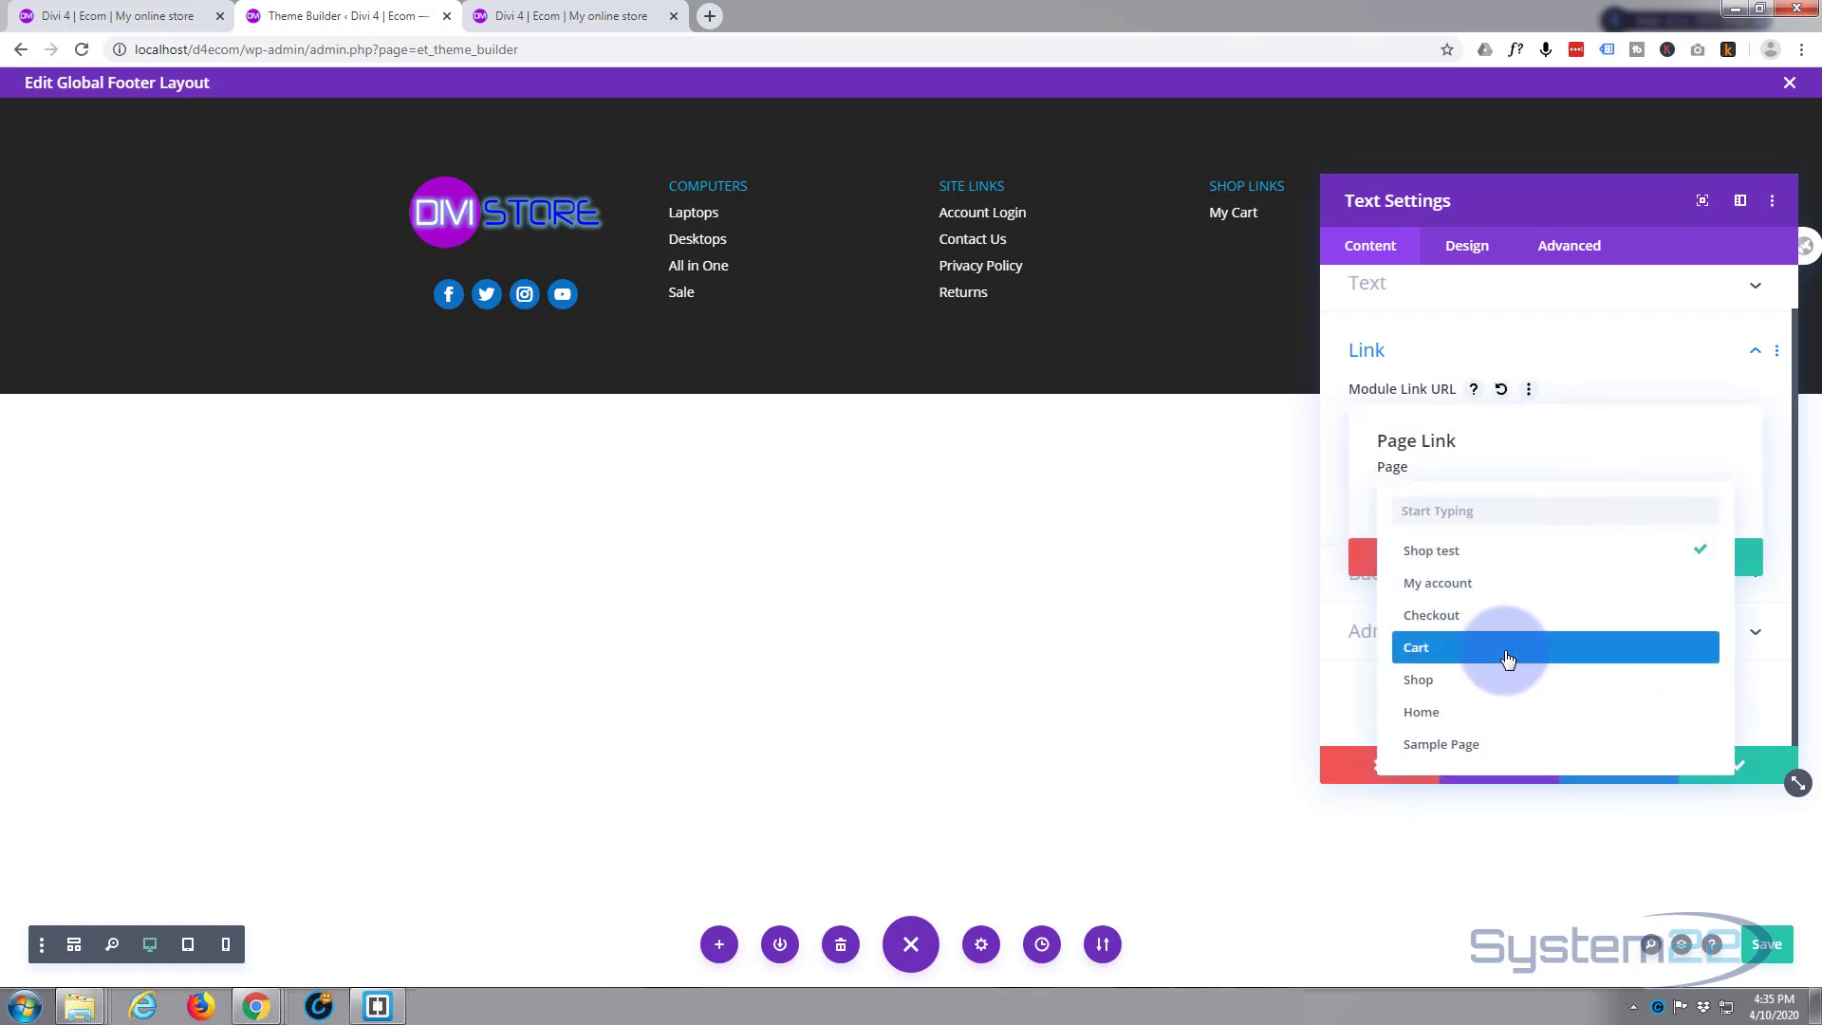
left_click(1508, 659)
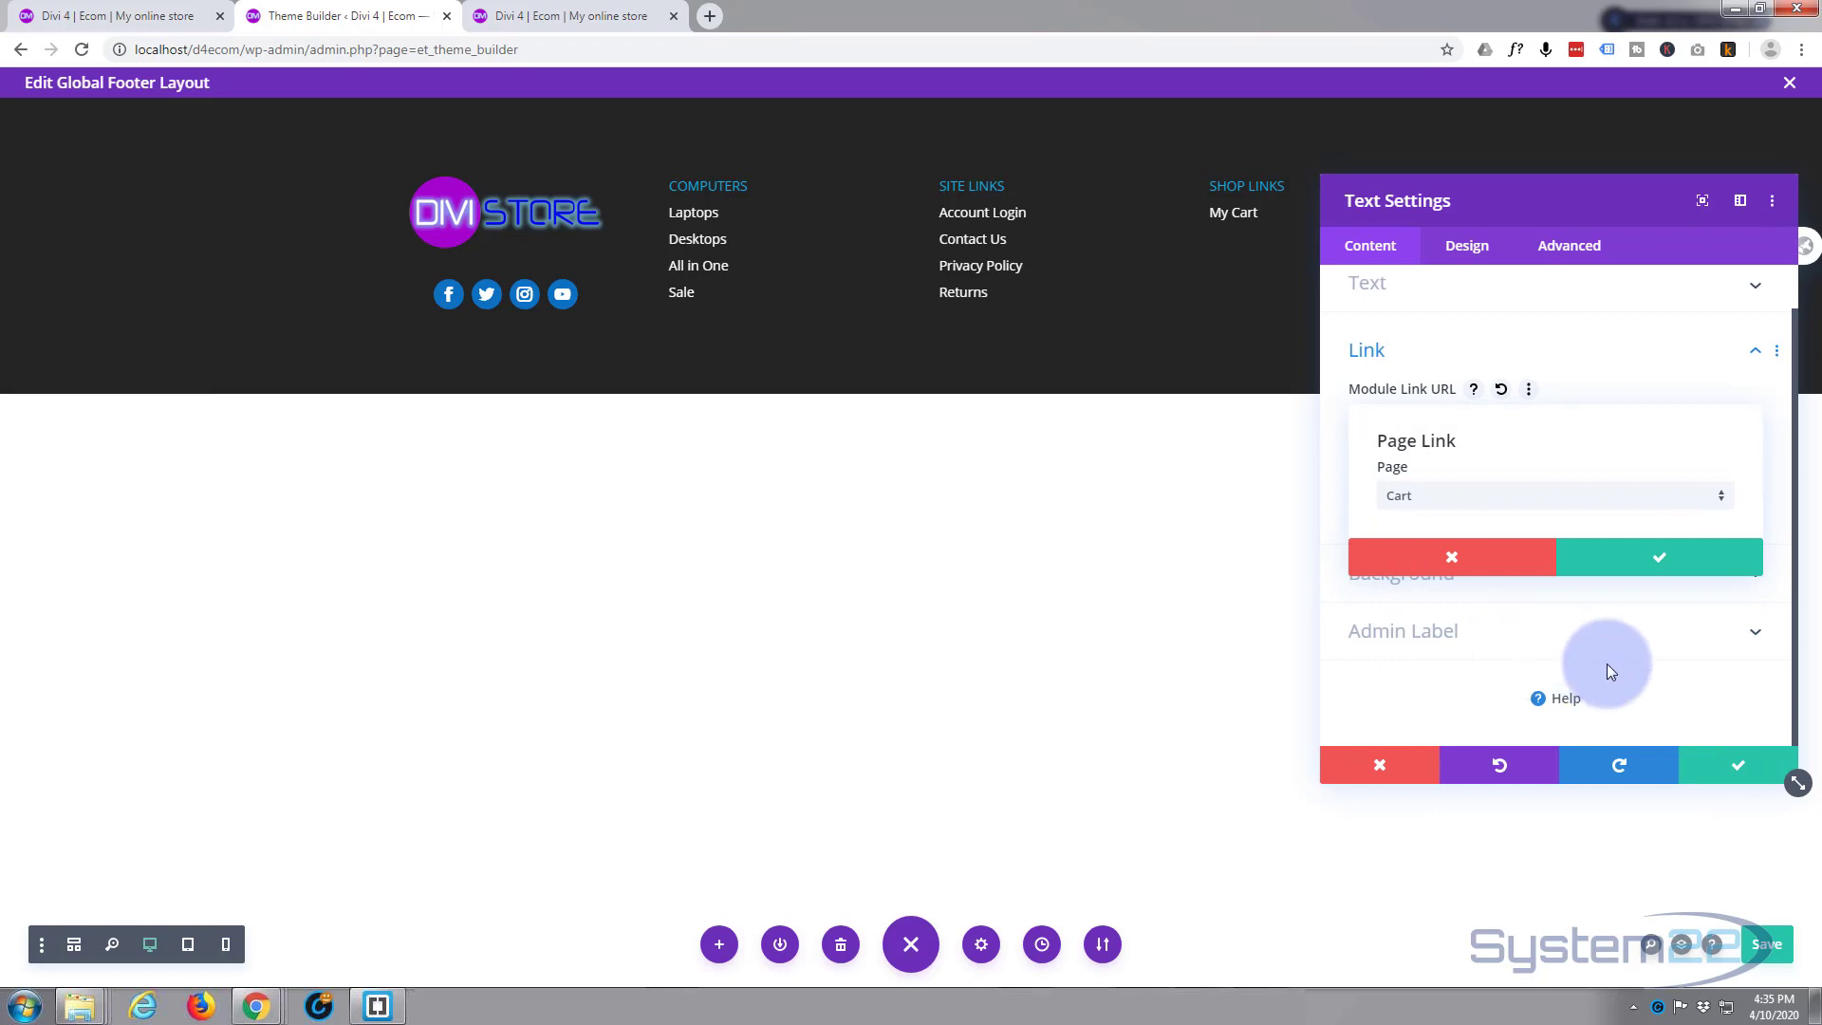
left_click(1657, 560)
left_click(1737, 764)
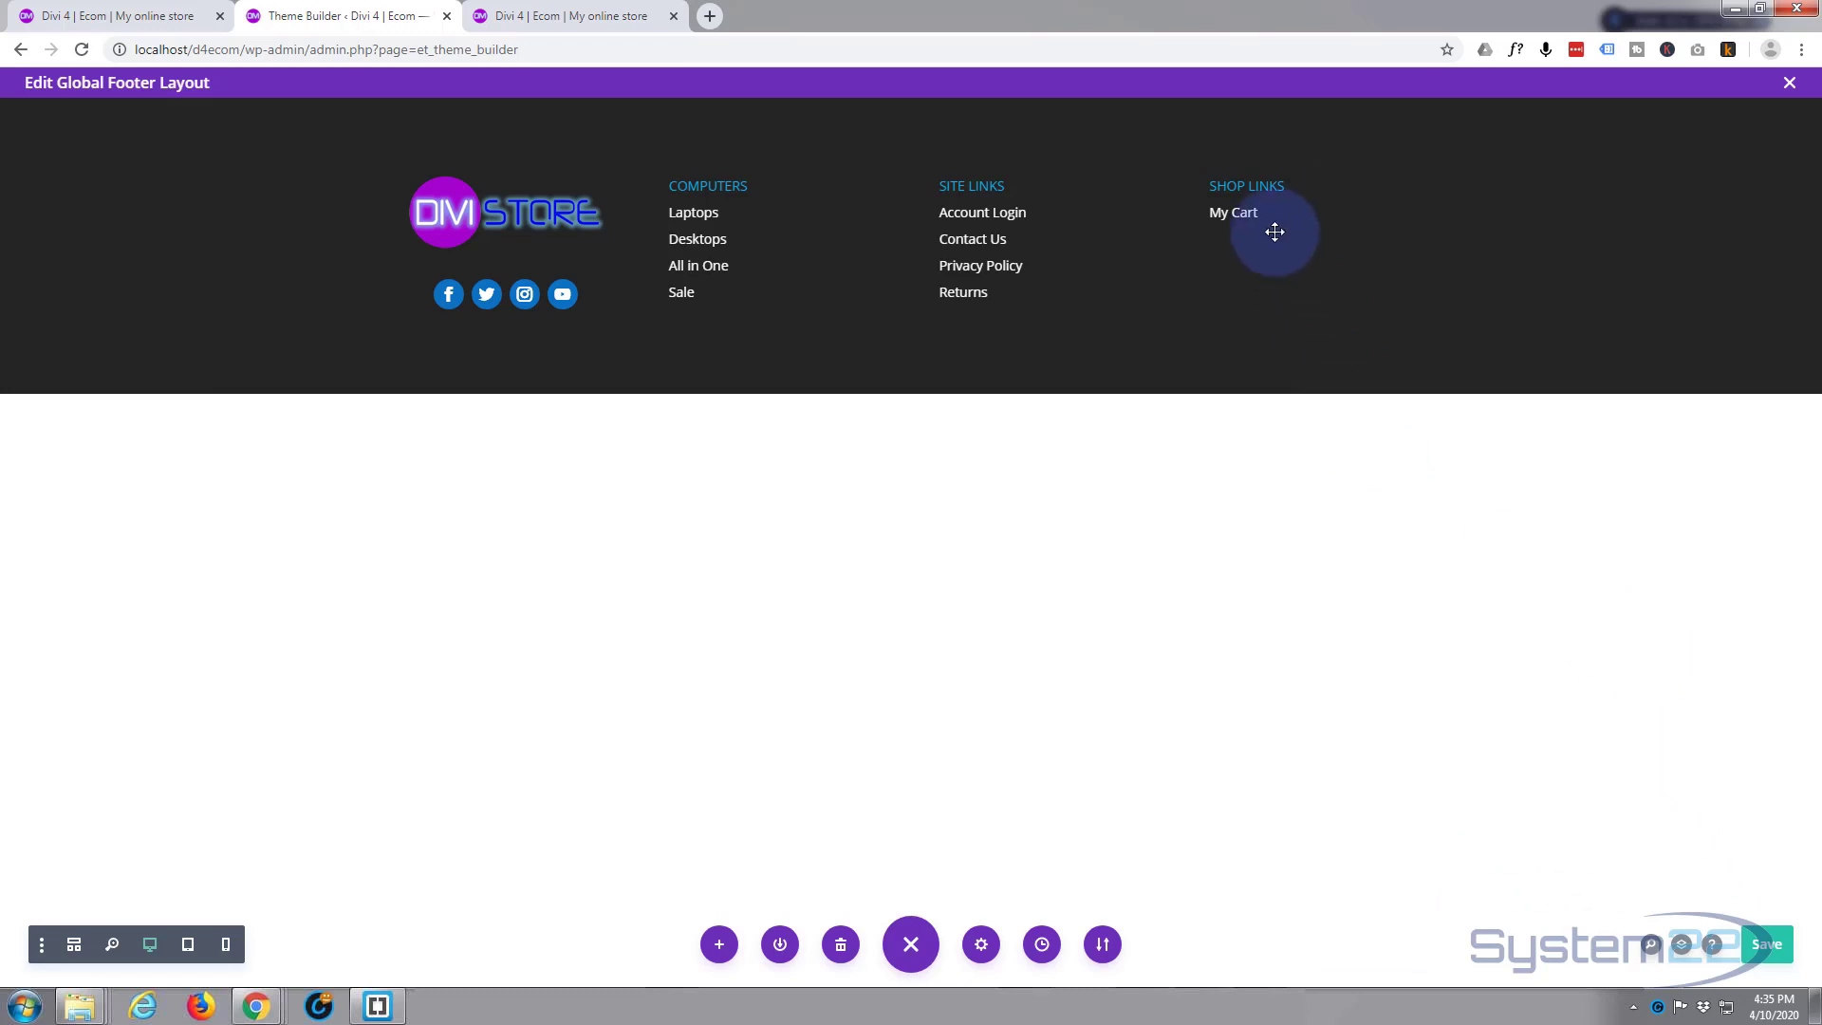
Duplicate the "My Cart" module below itself and change the copy's text to "Checkout"
mouse_move(1249, 207)
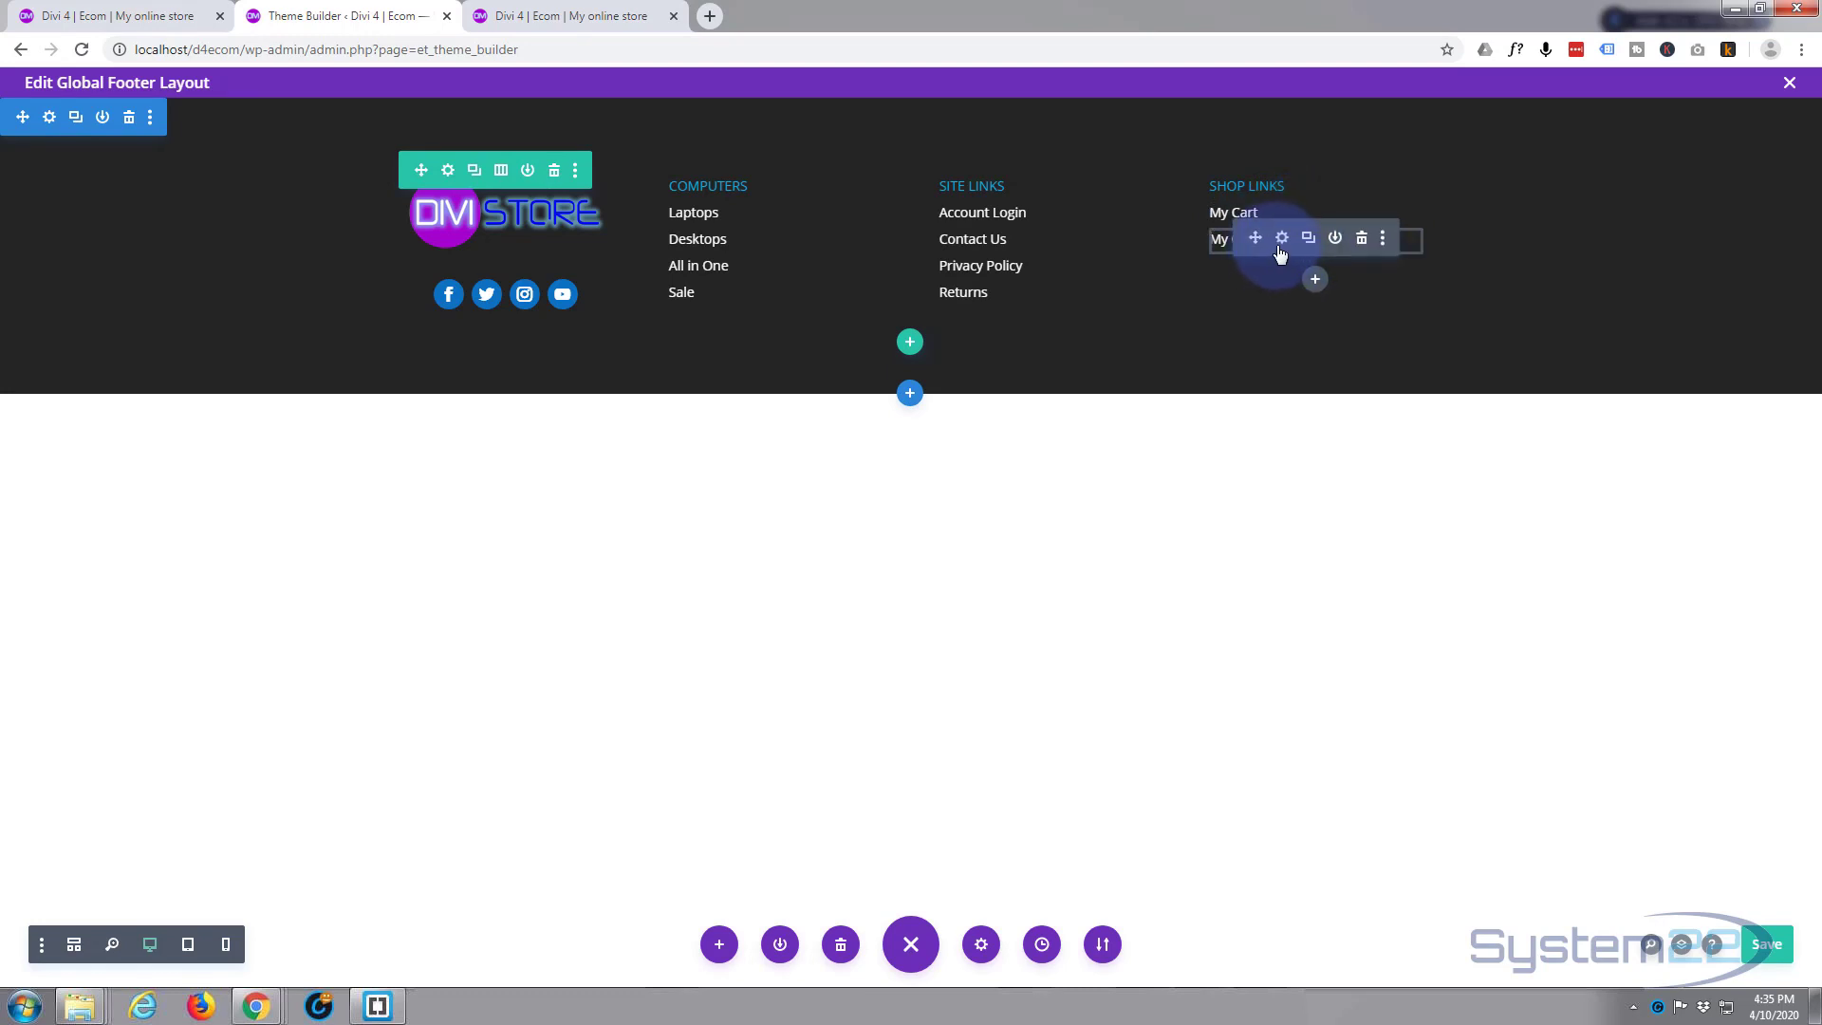
left_click(1282, 239)
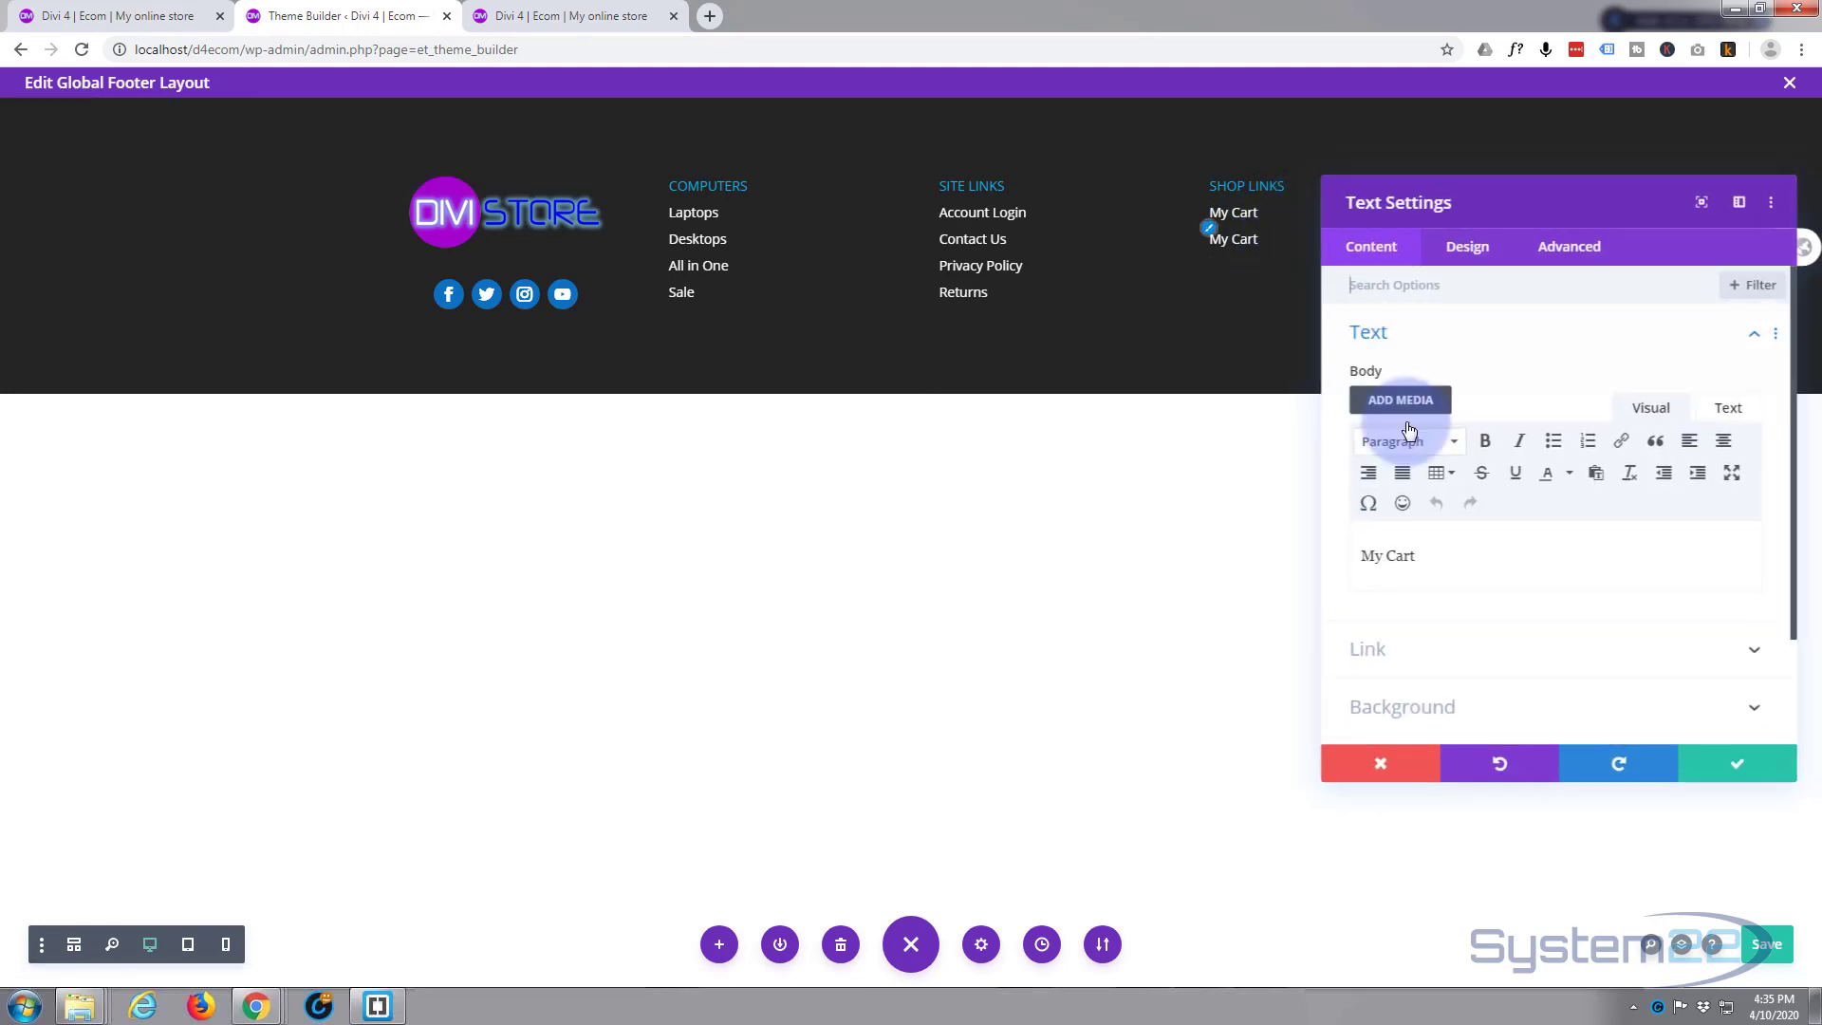
double_click(1402, 557)
key("ctrl+a")
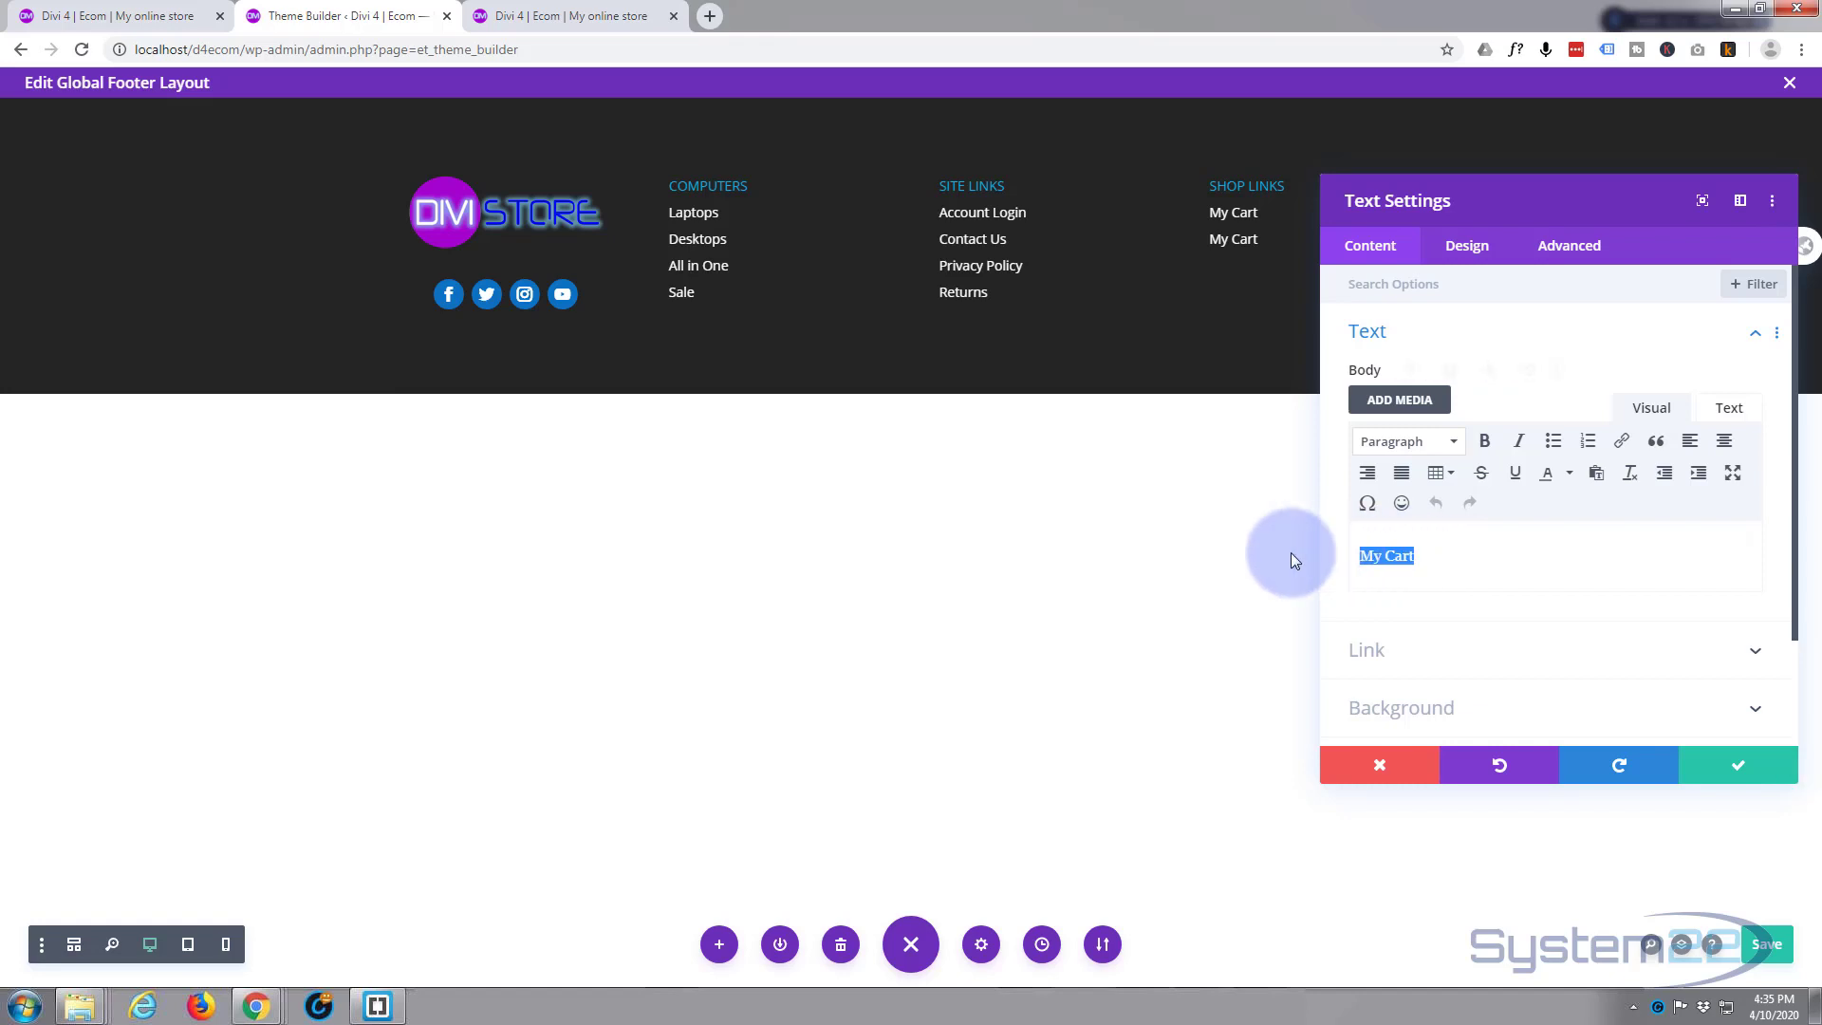
type("Checkout")
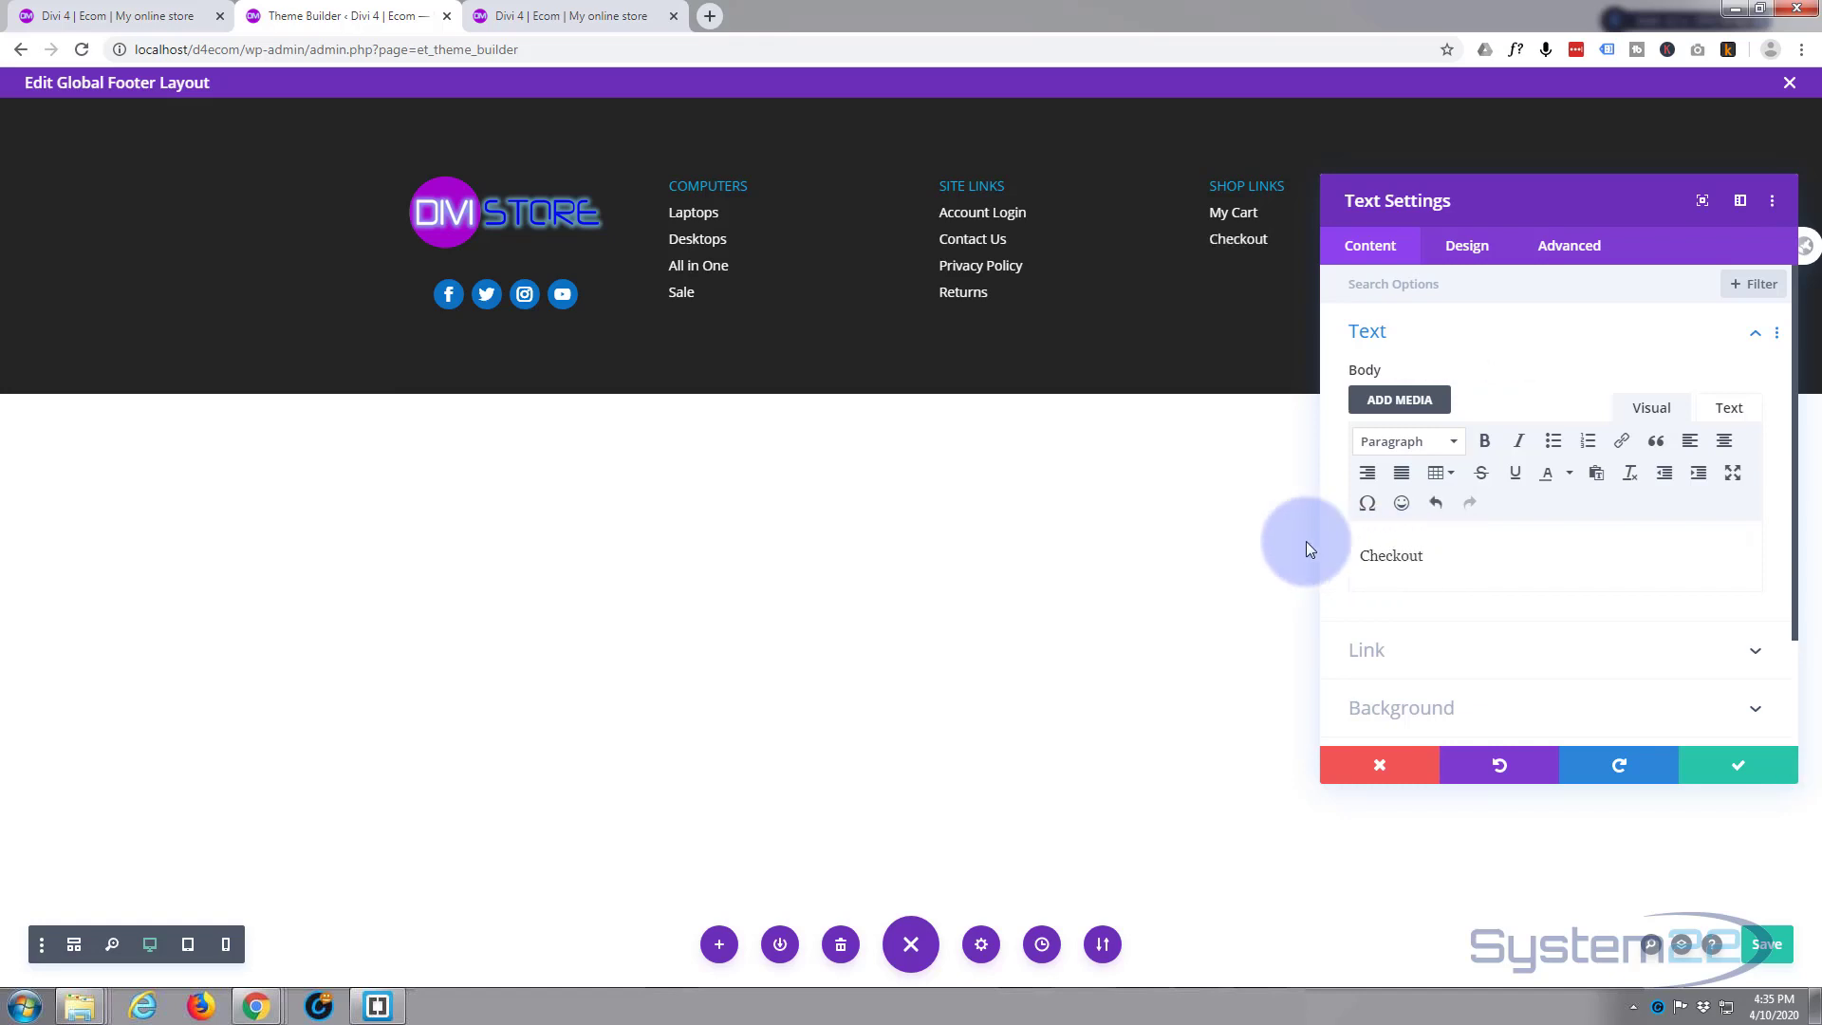
Replace the "Checkout" module's link with a page link to the Checkout page and save the module
left_click(1465, 655)
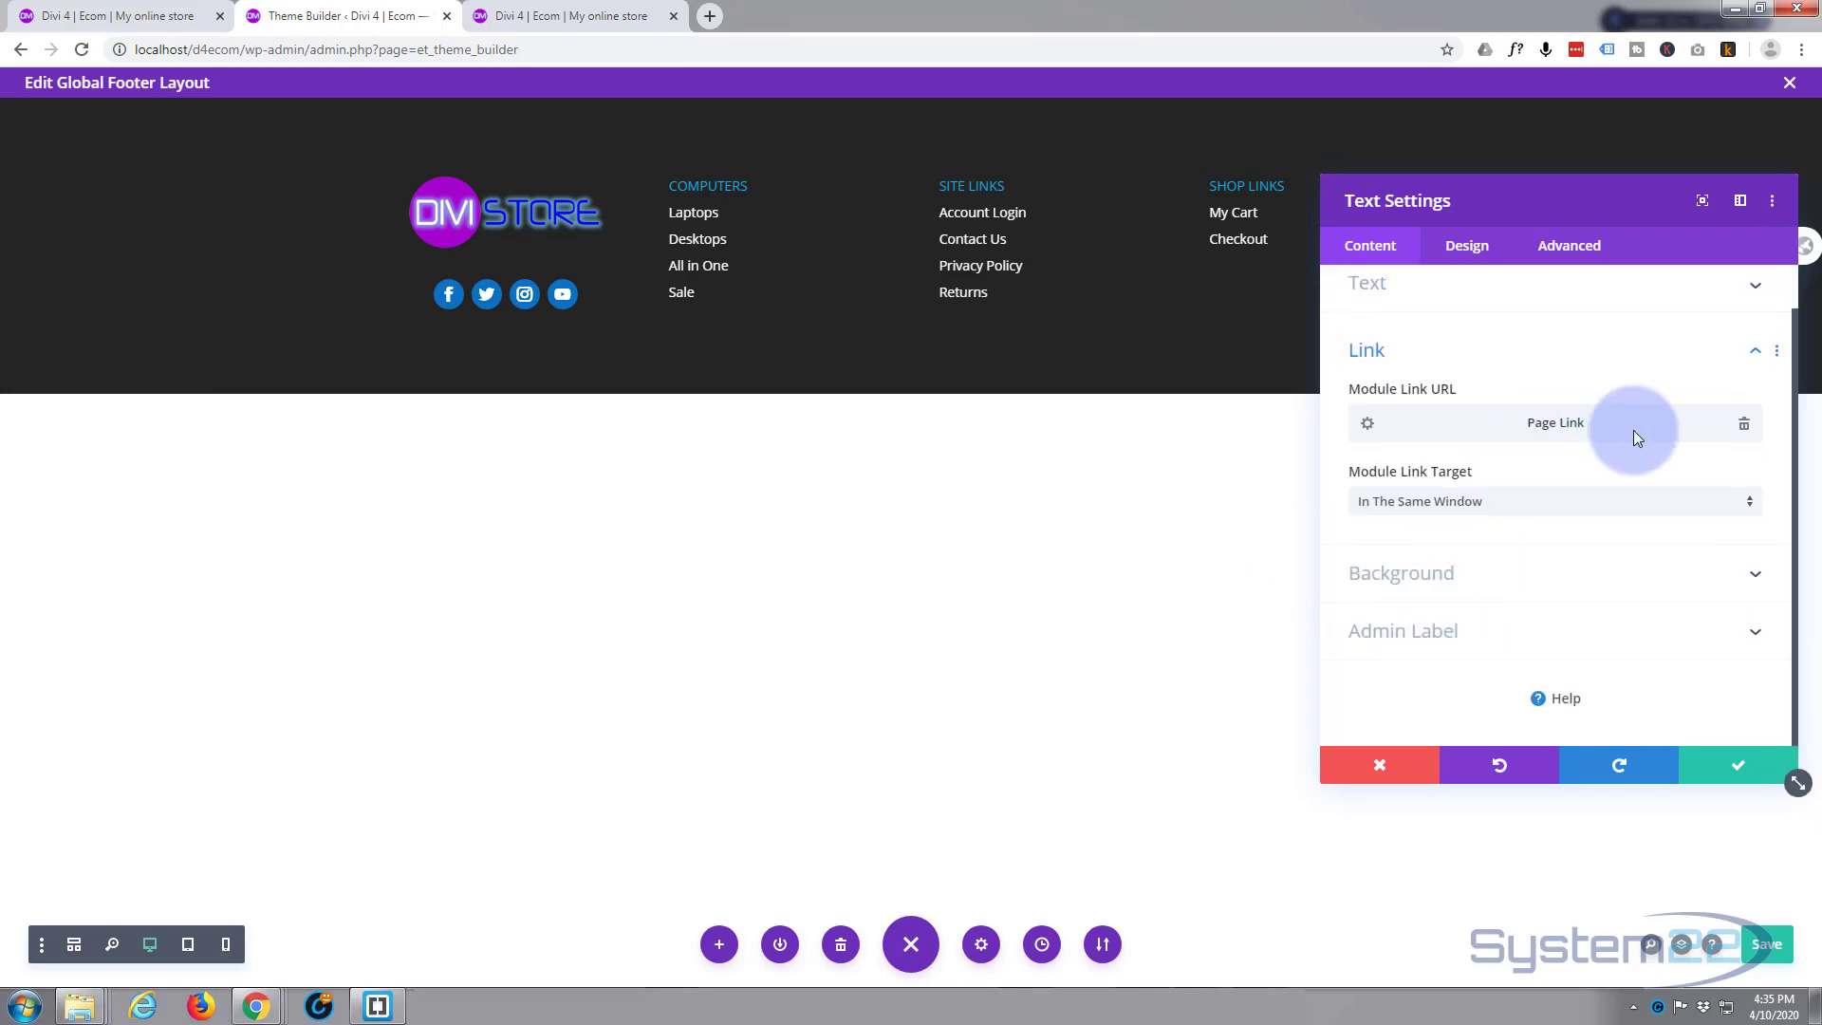
left_click(1743, 430)
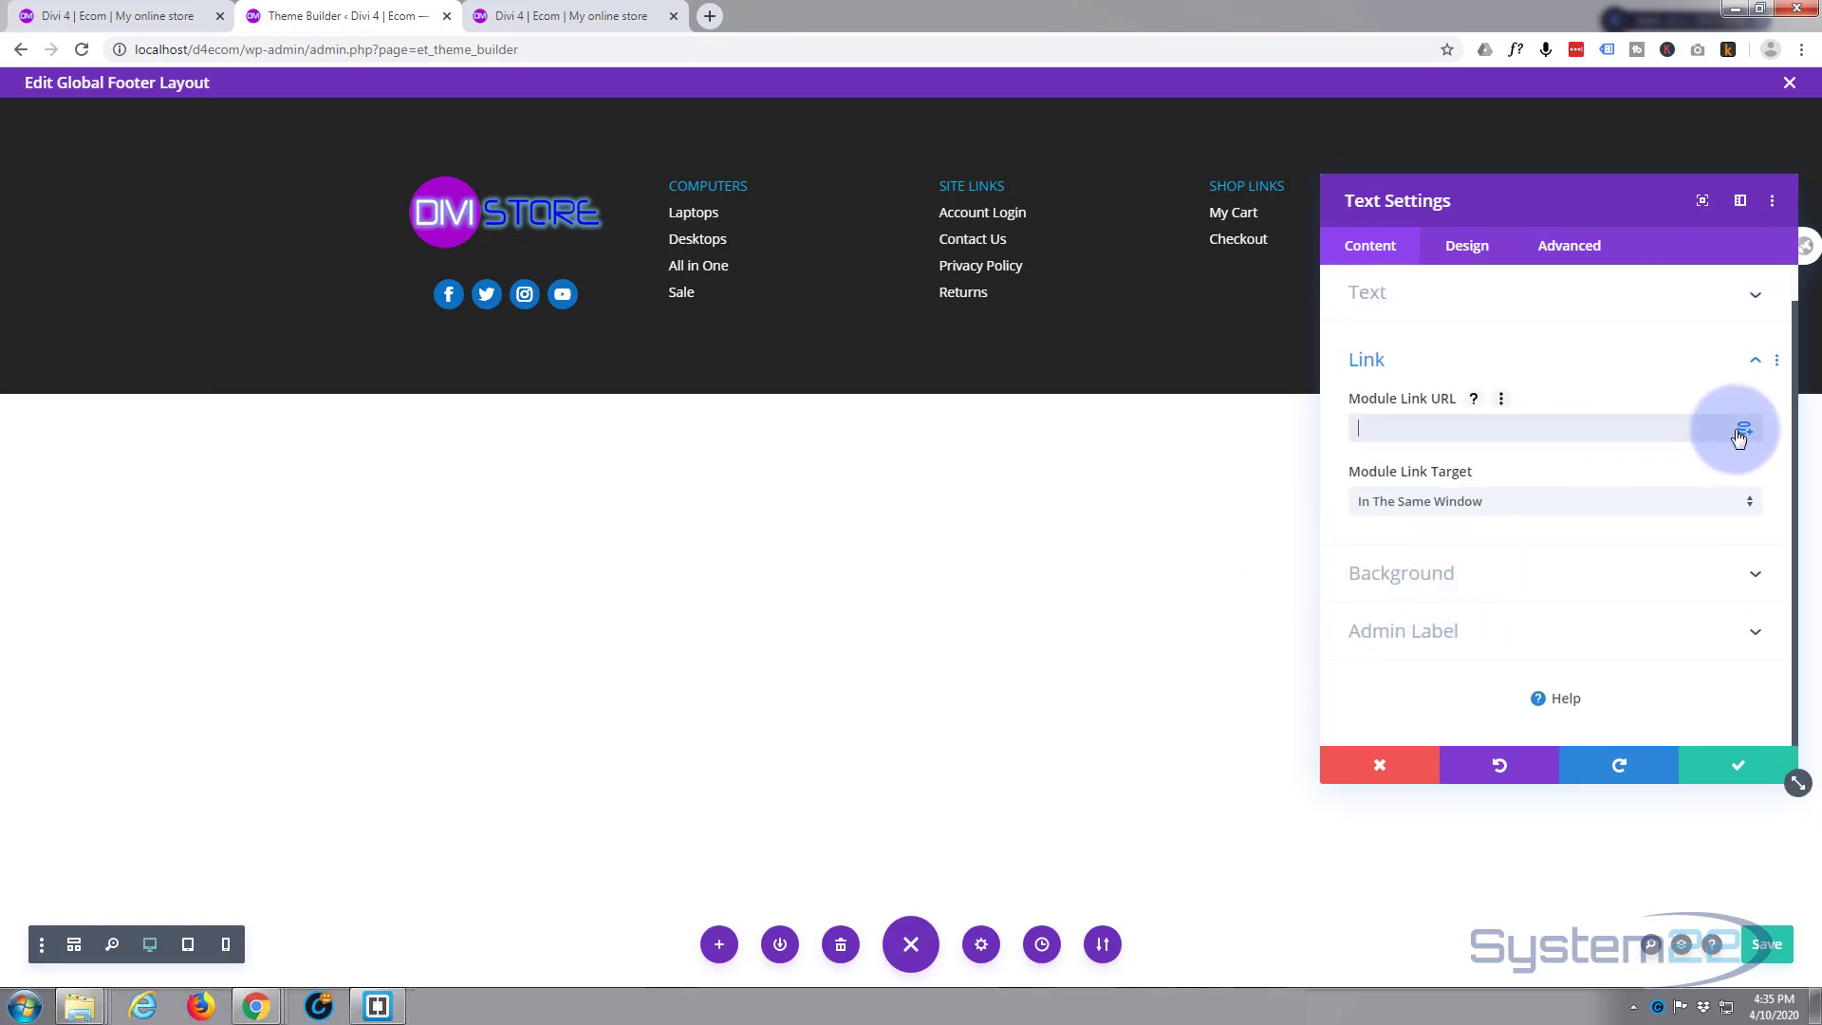
left_click(1742, 427)
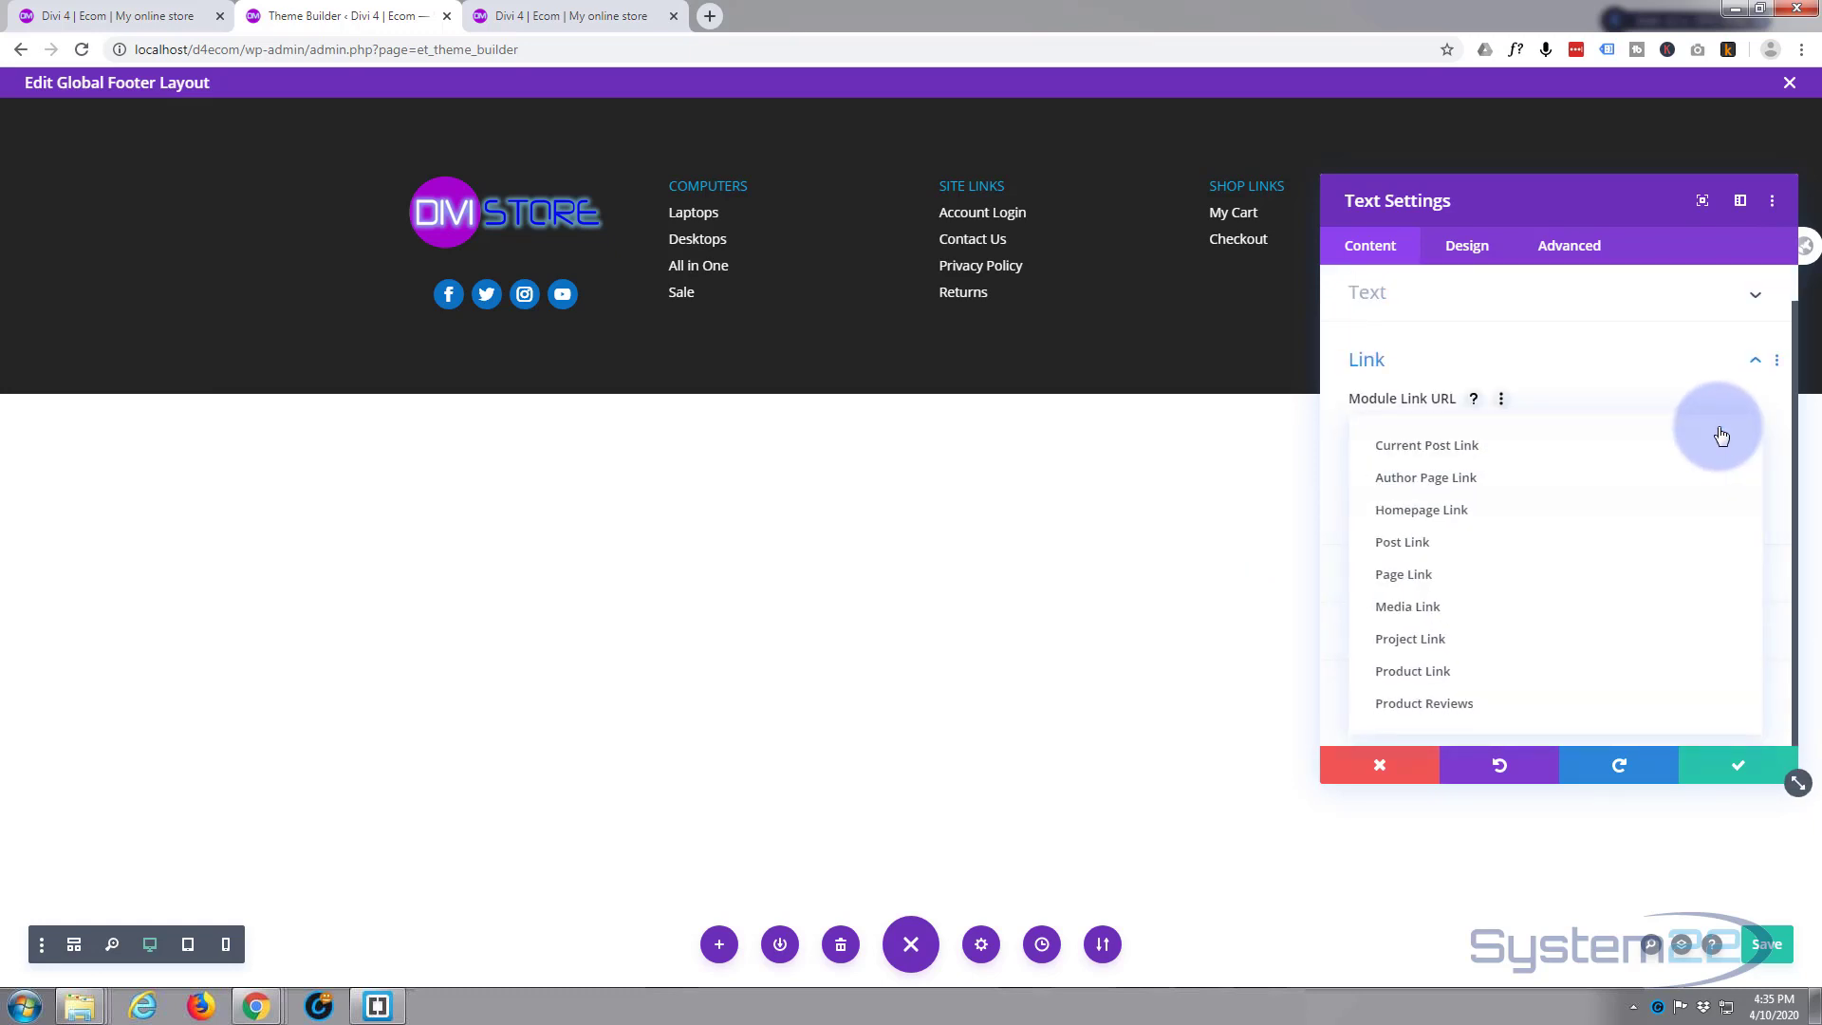
left_click(1507, 581)
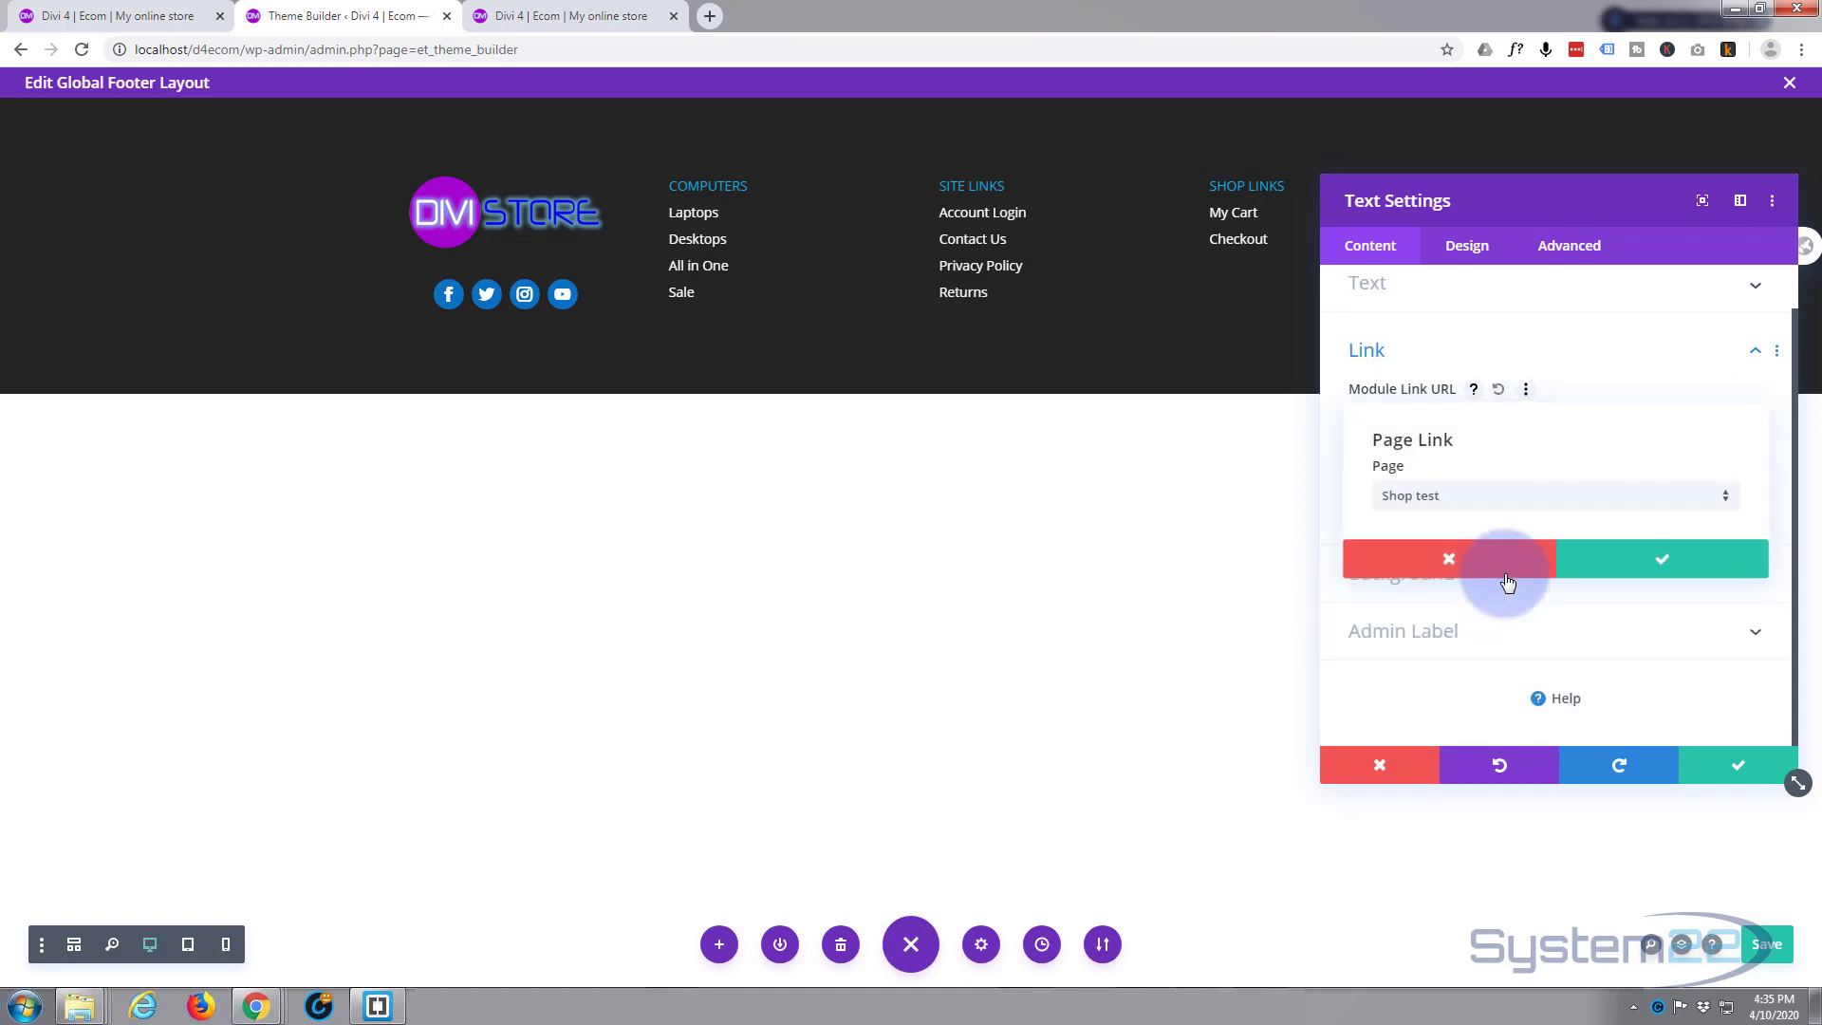
left_click(1534, 502)
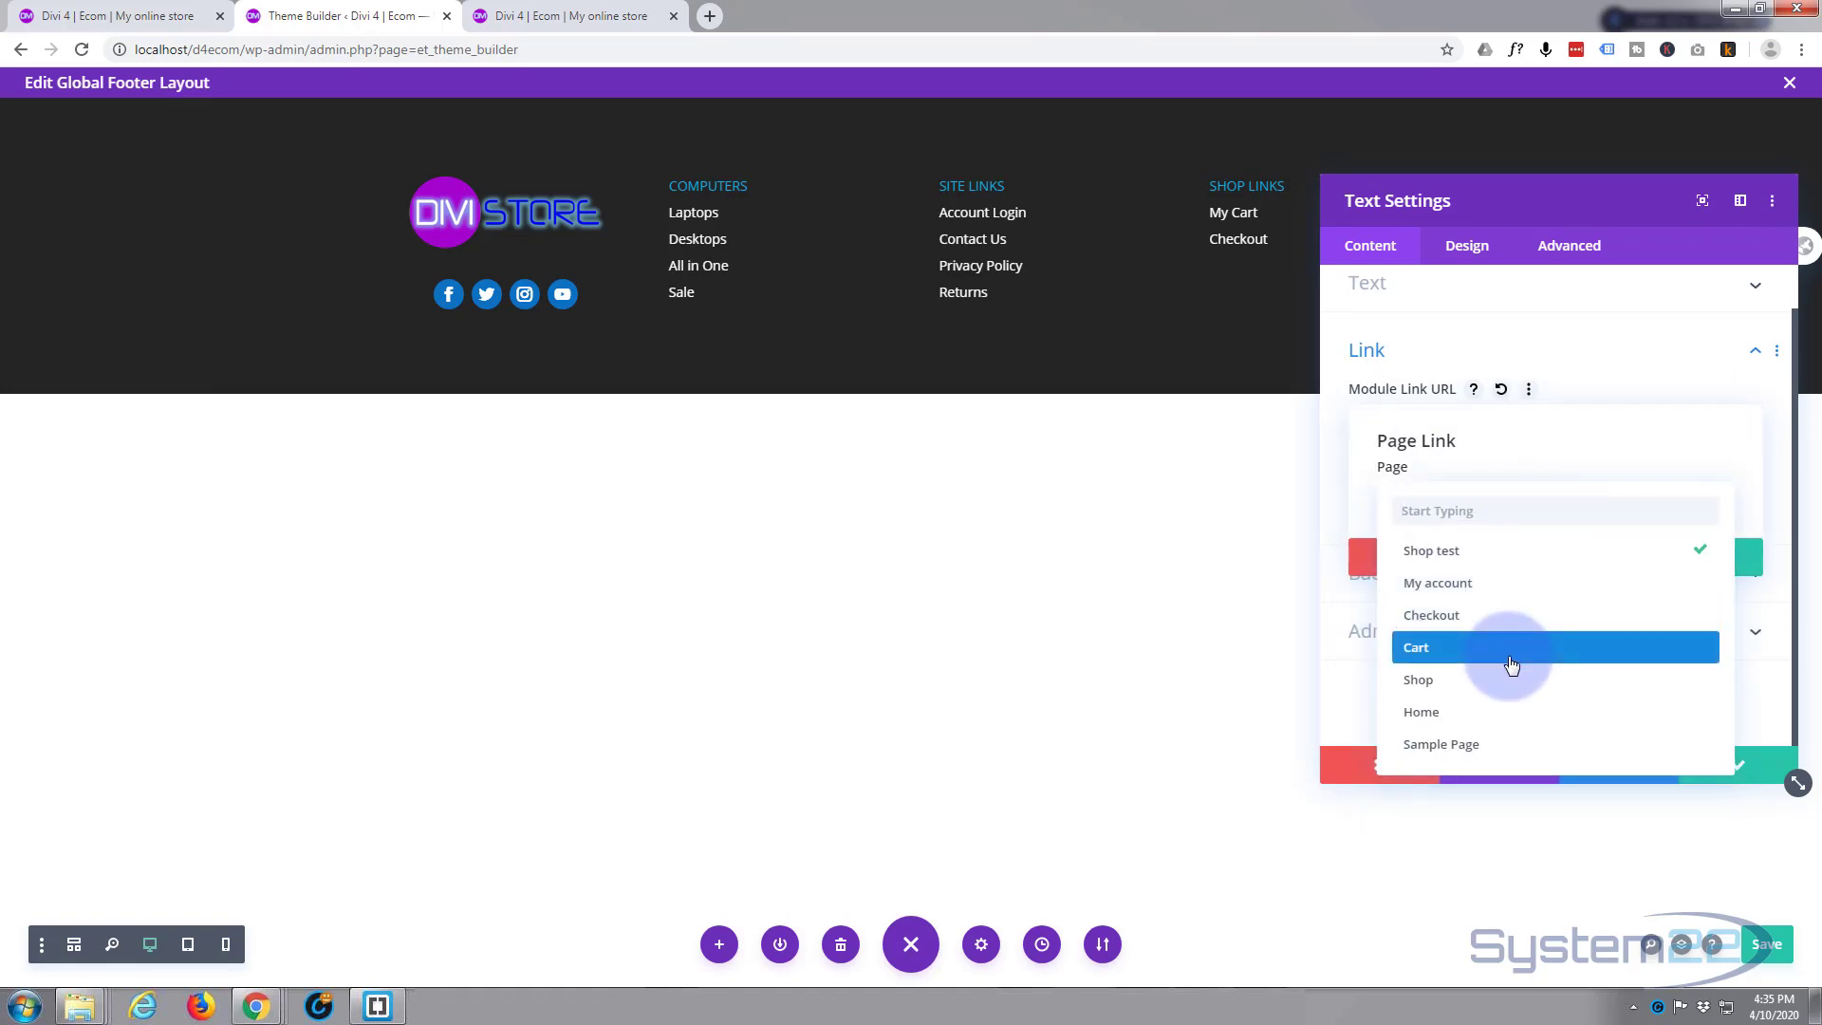
left_click(1504, 631)
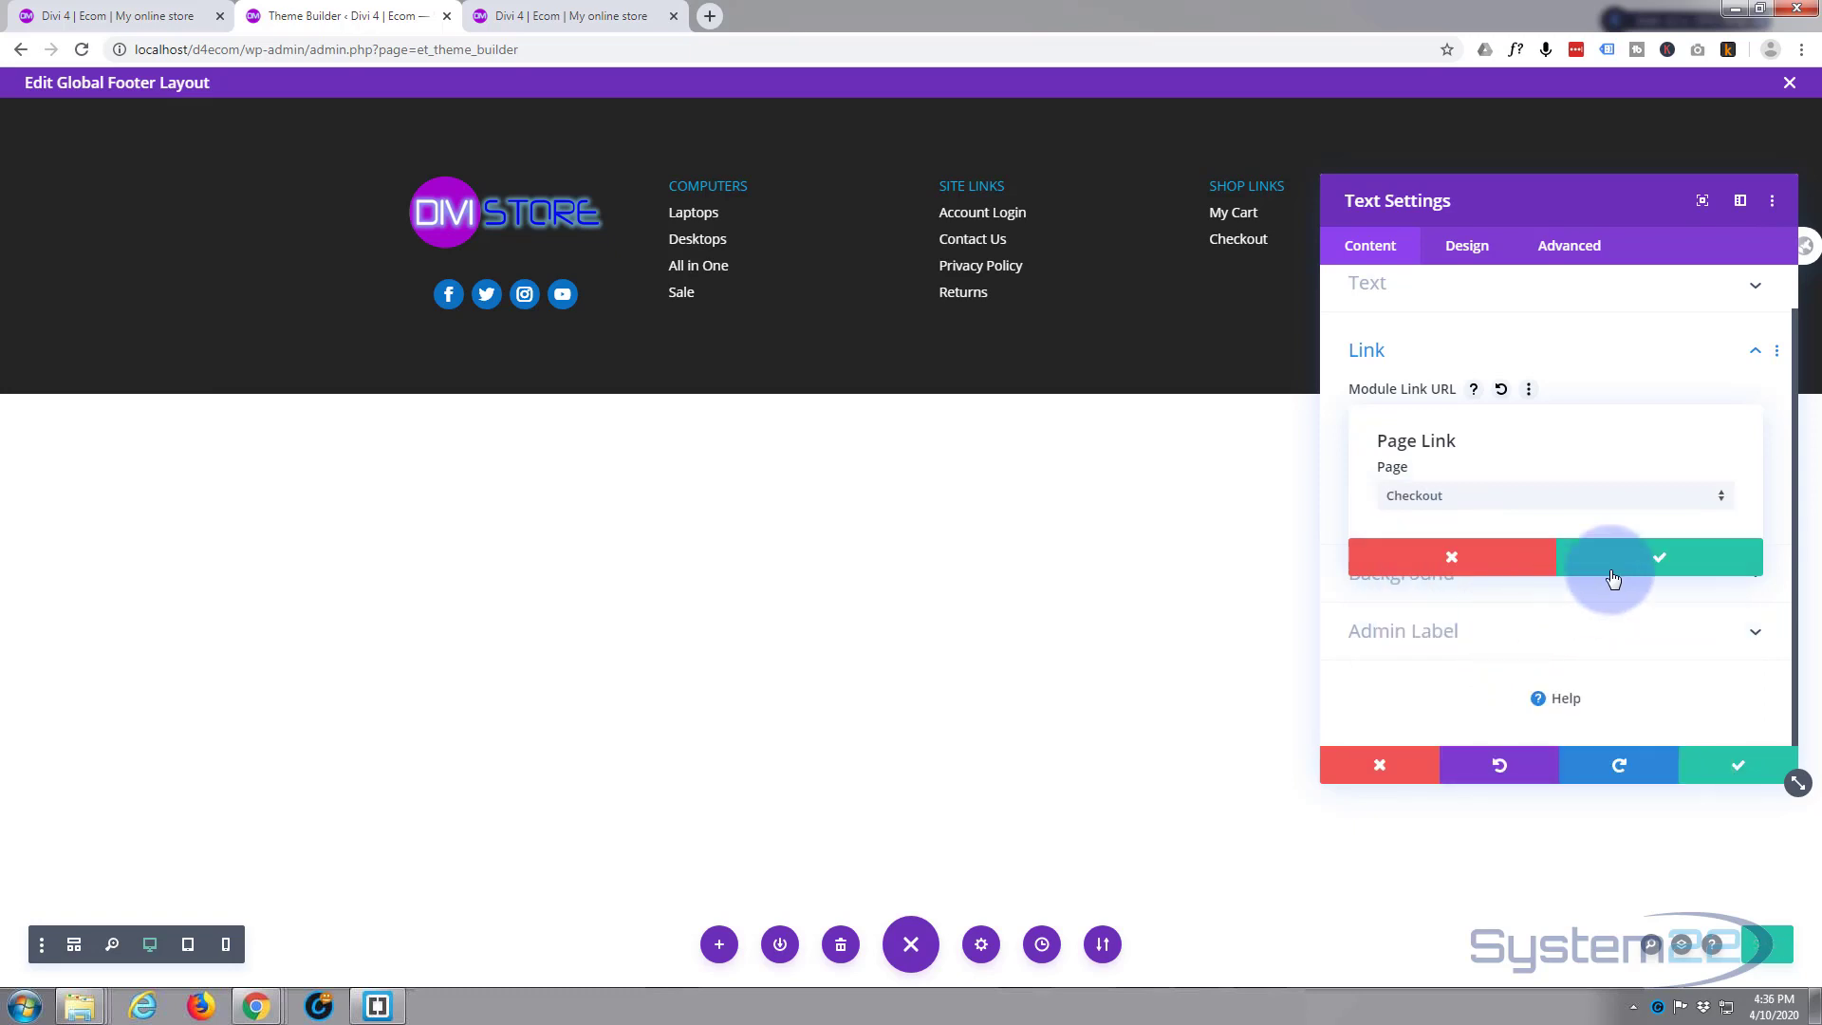
left_click(1624, 562)
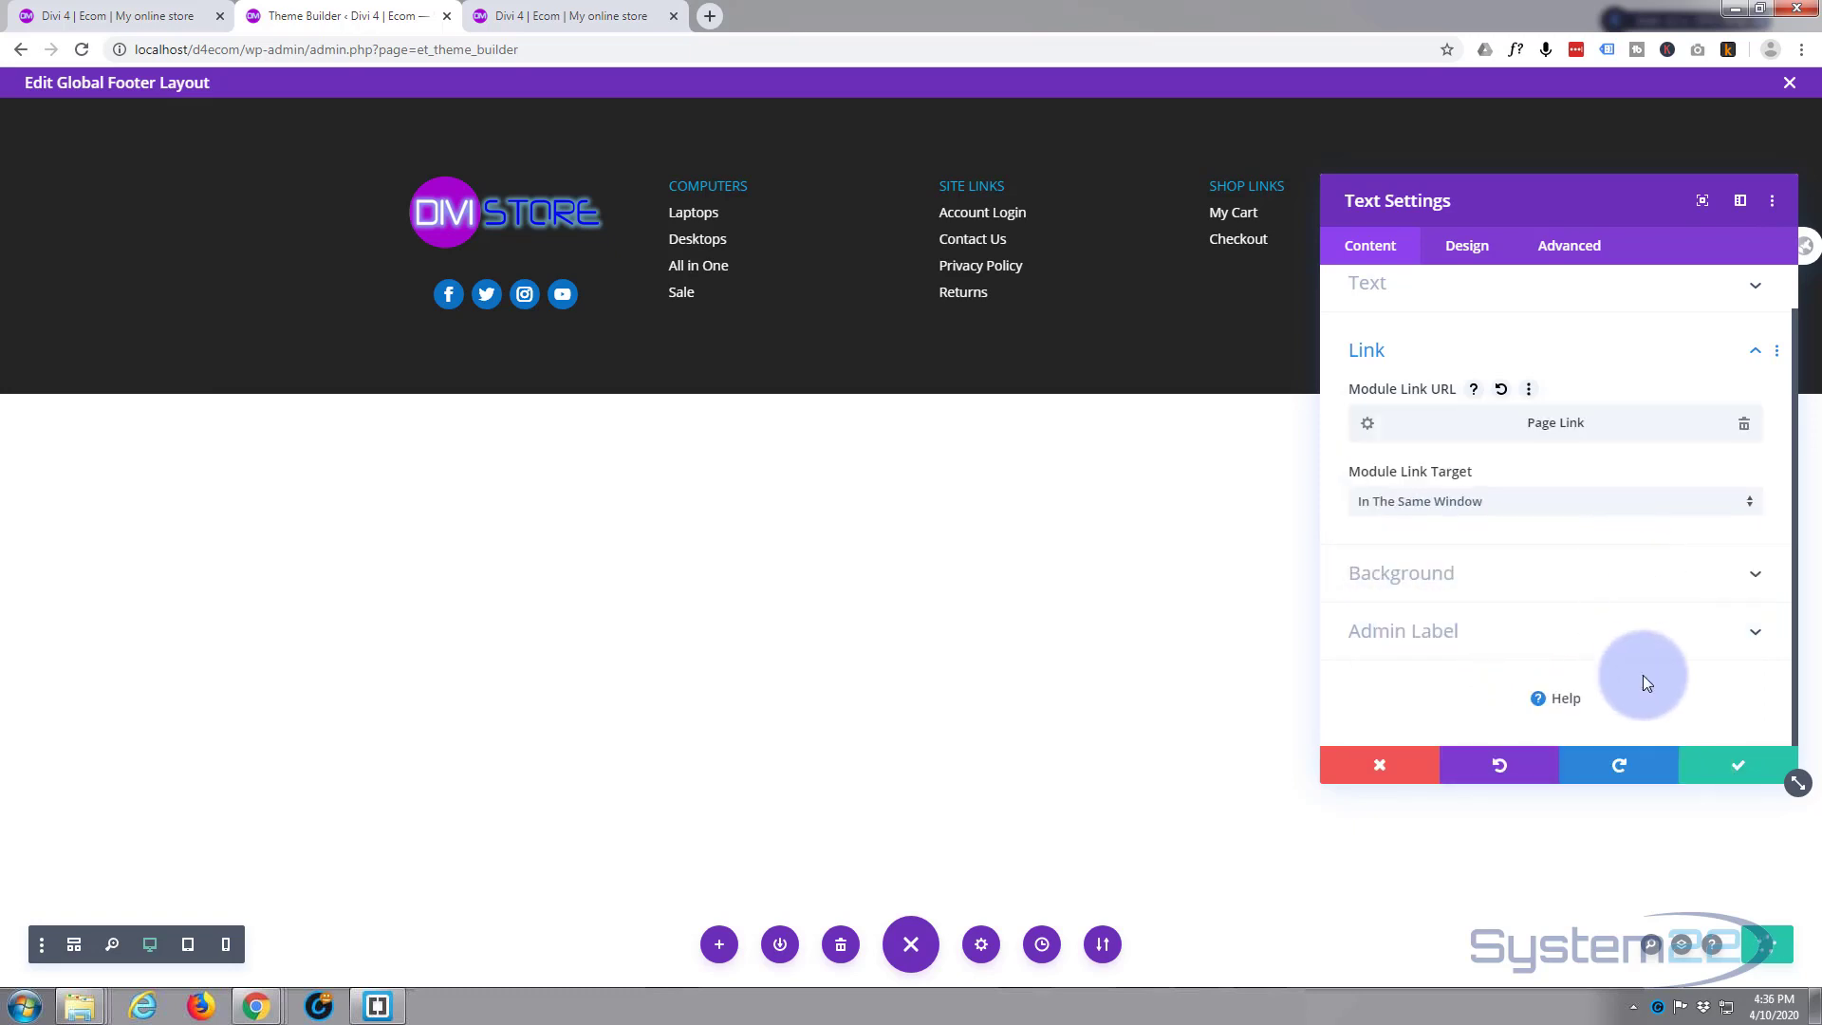
left_click(1731, 777)
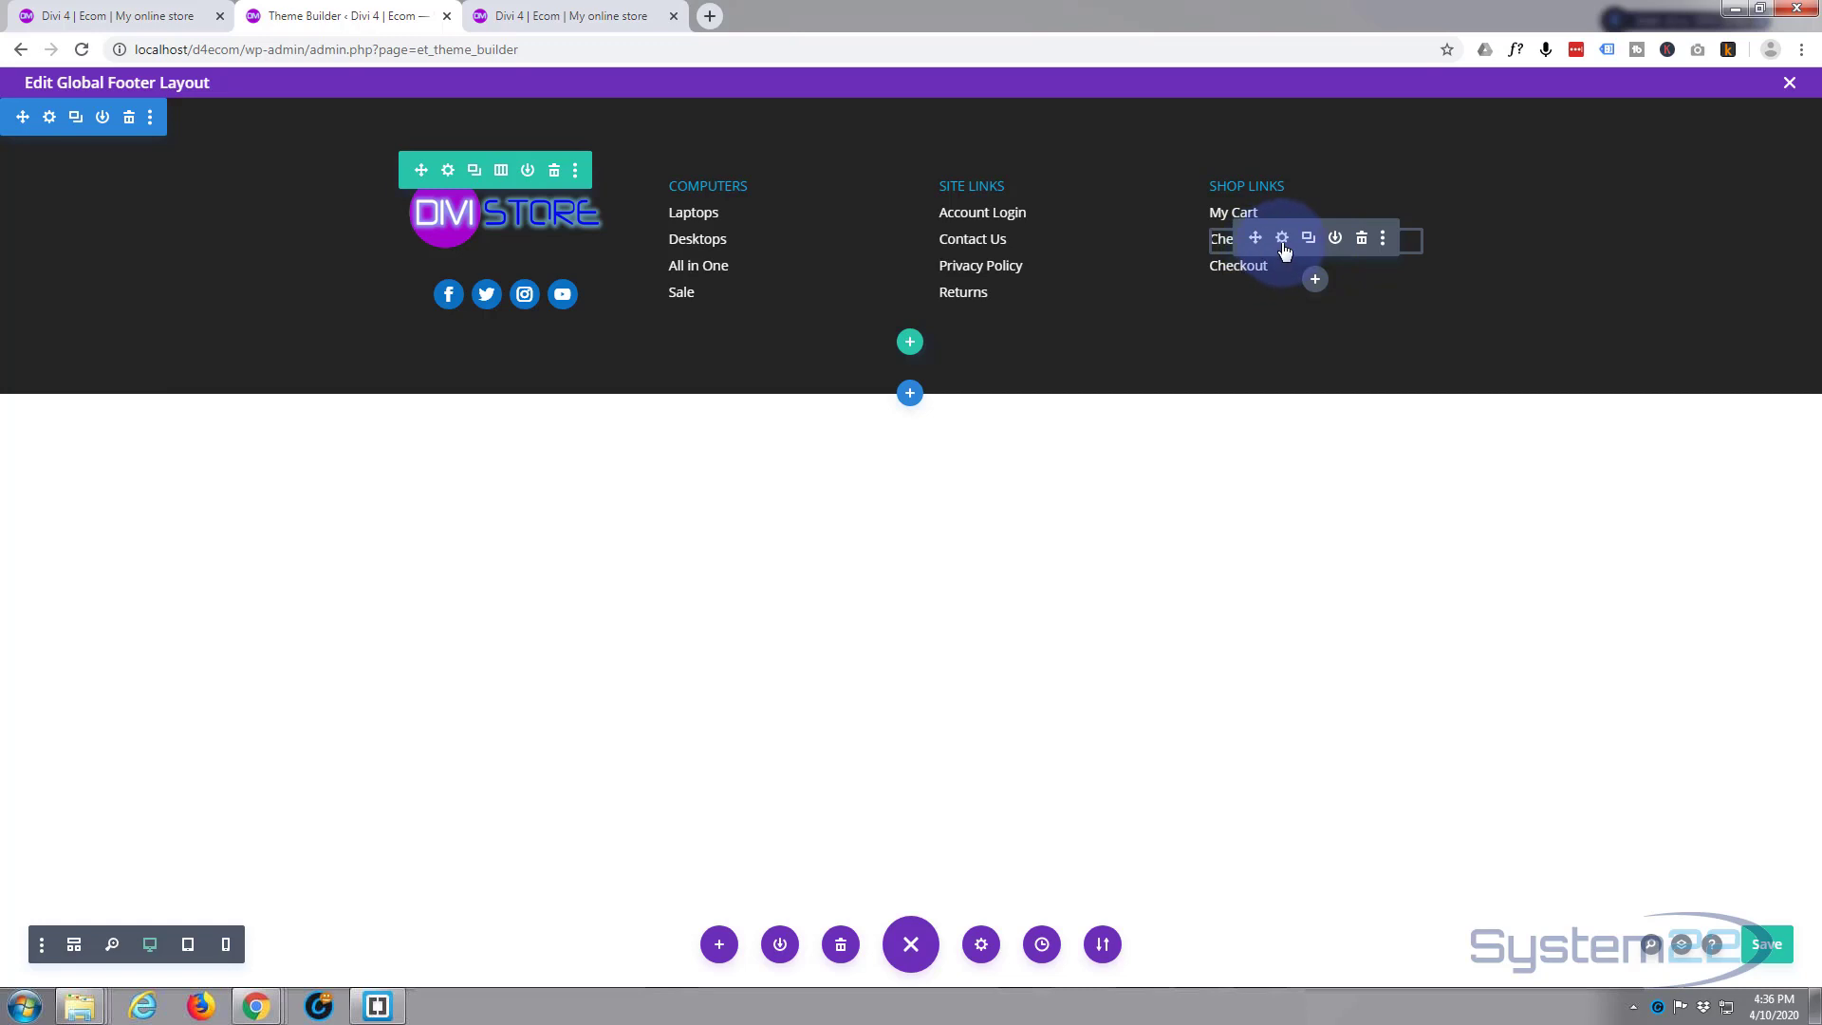
Change the upper "Checkout" item under "Shop links" to "Shop" and save the module
left_click(1282, 238)
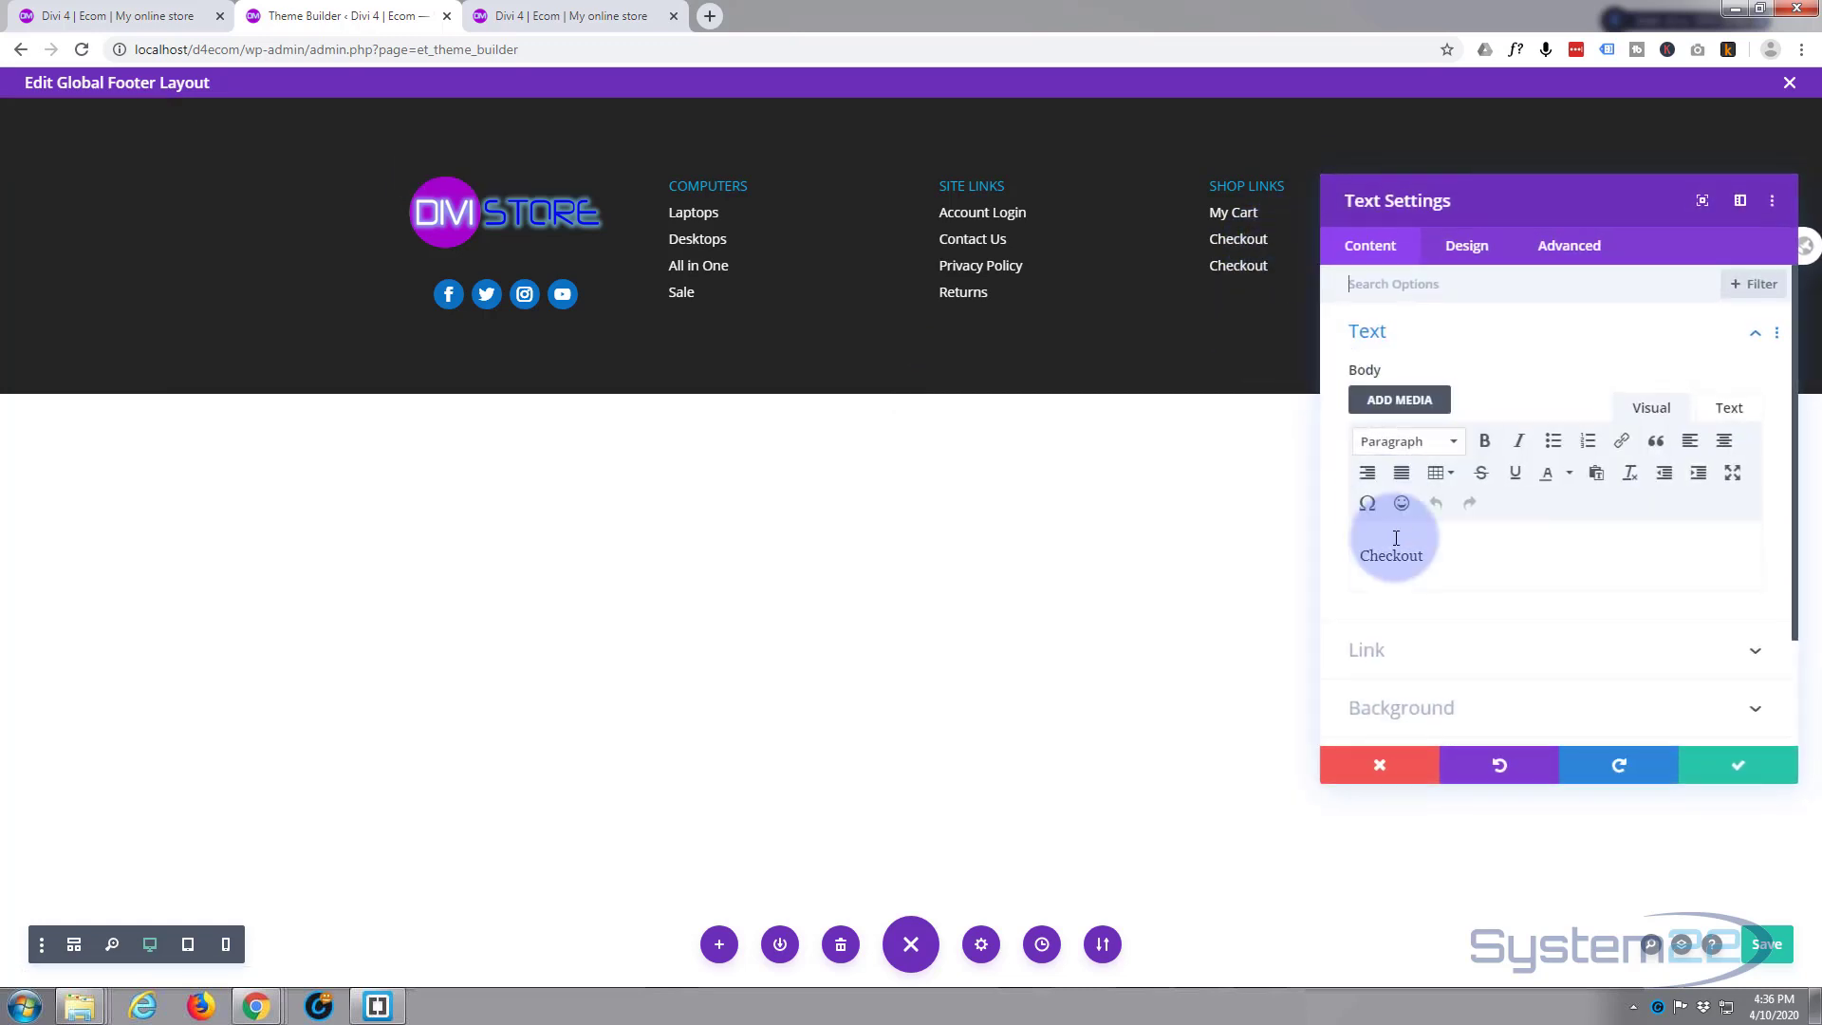
left_click_drag(1448, 551, 1283, 554)
type("S")
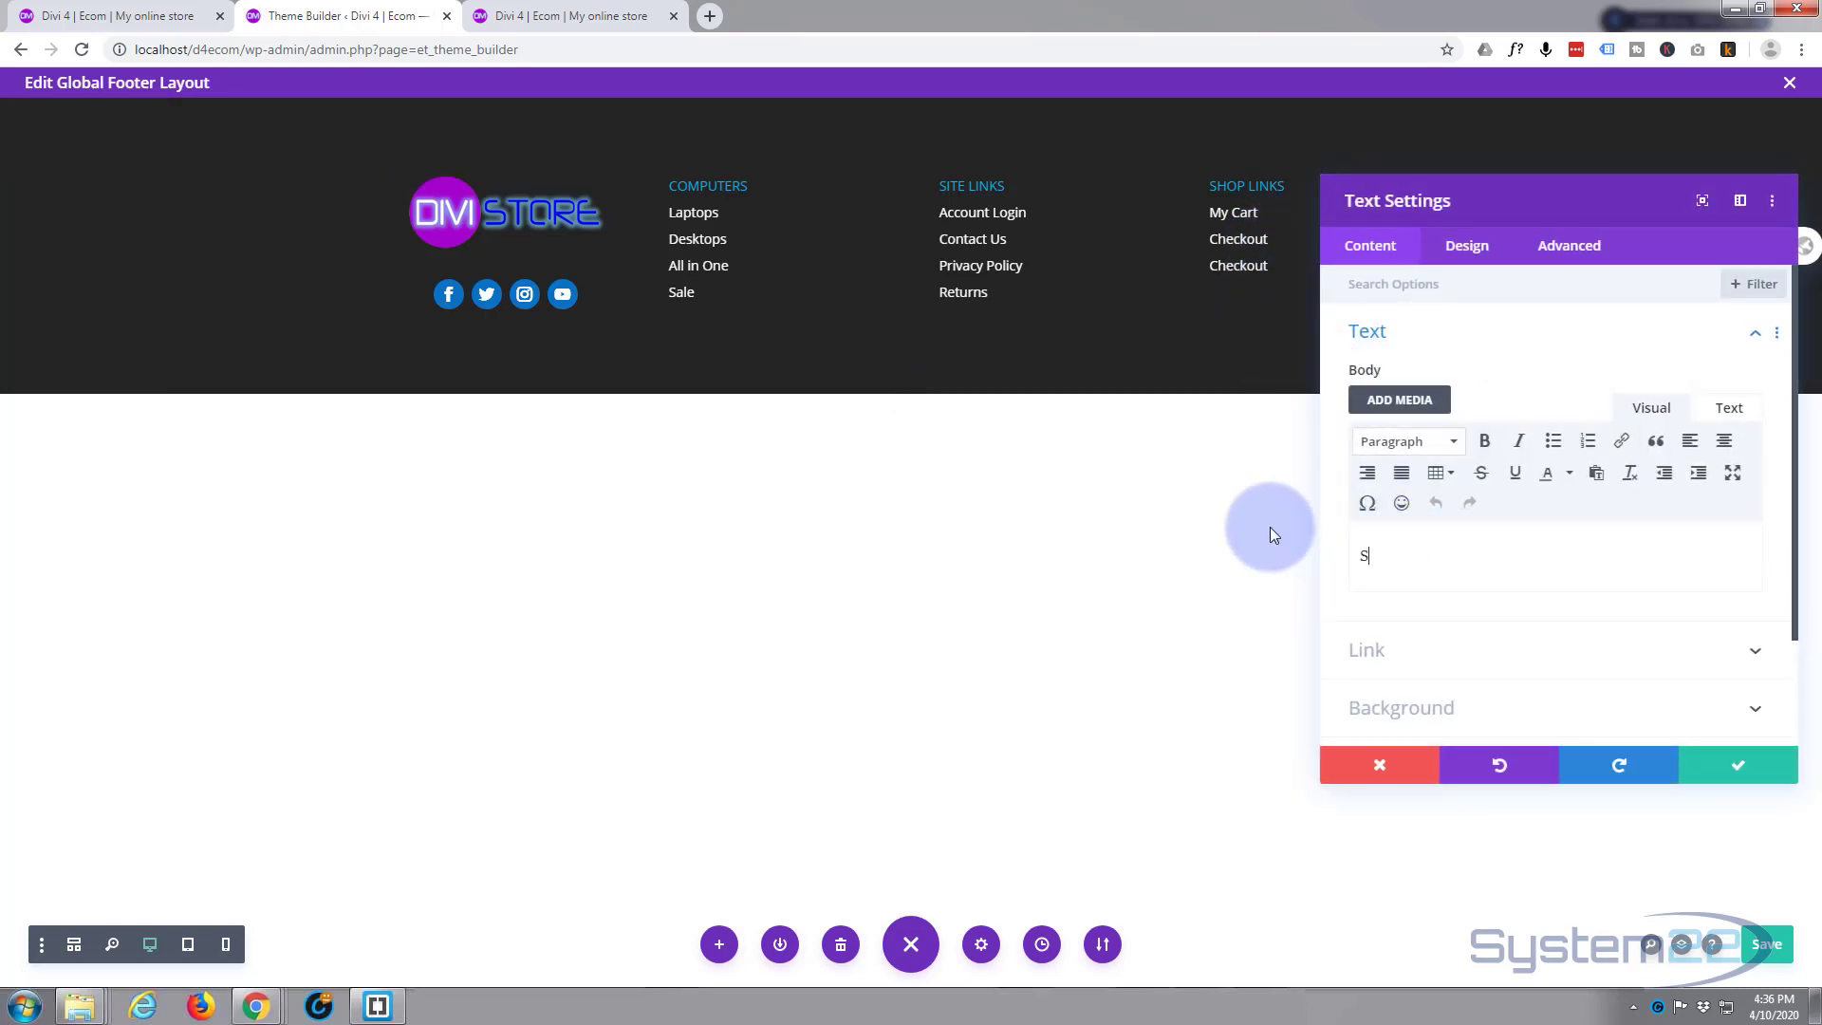
type("hop")
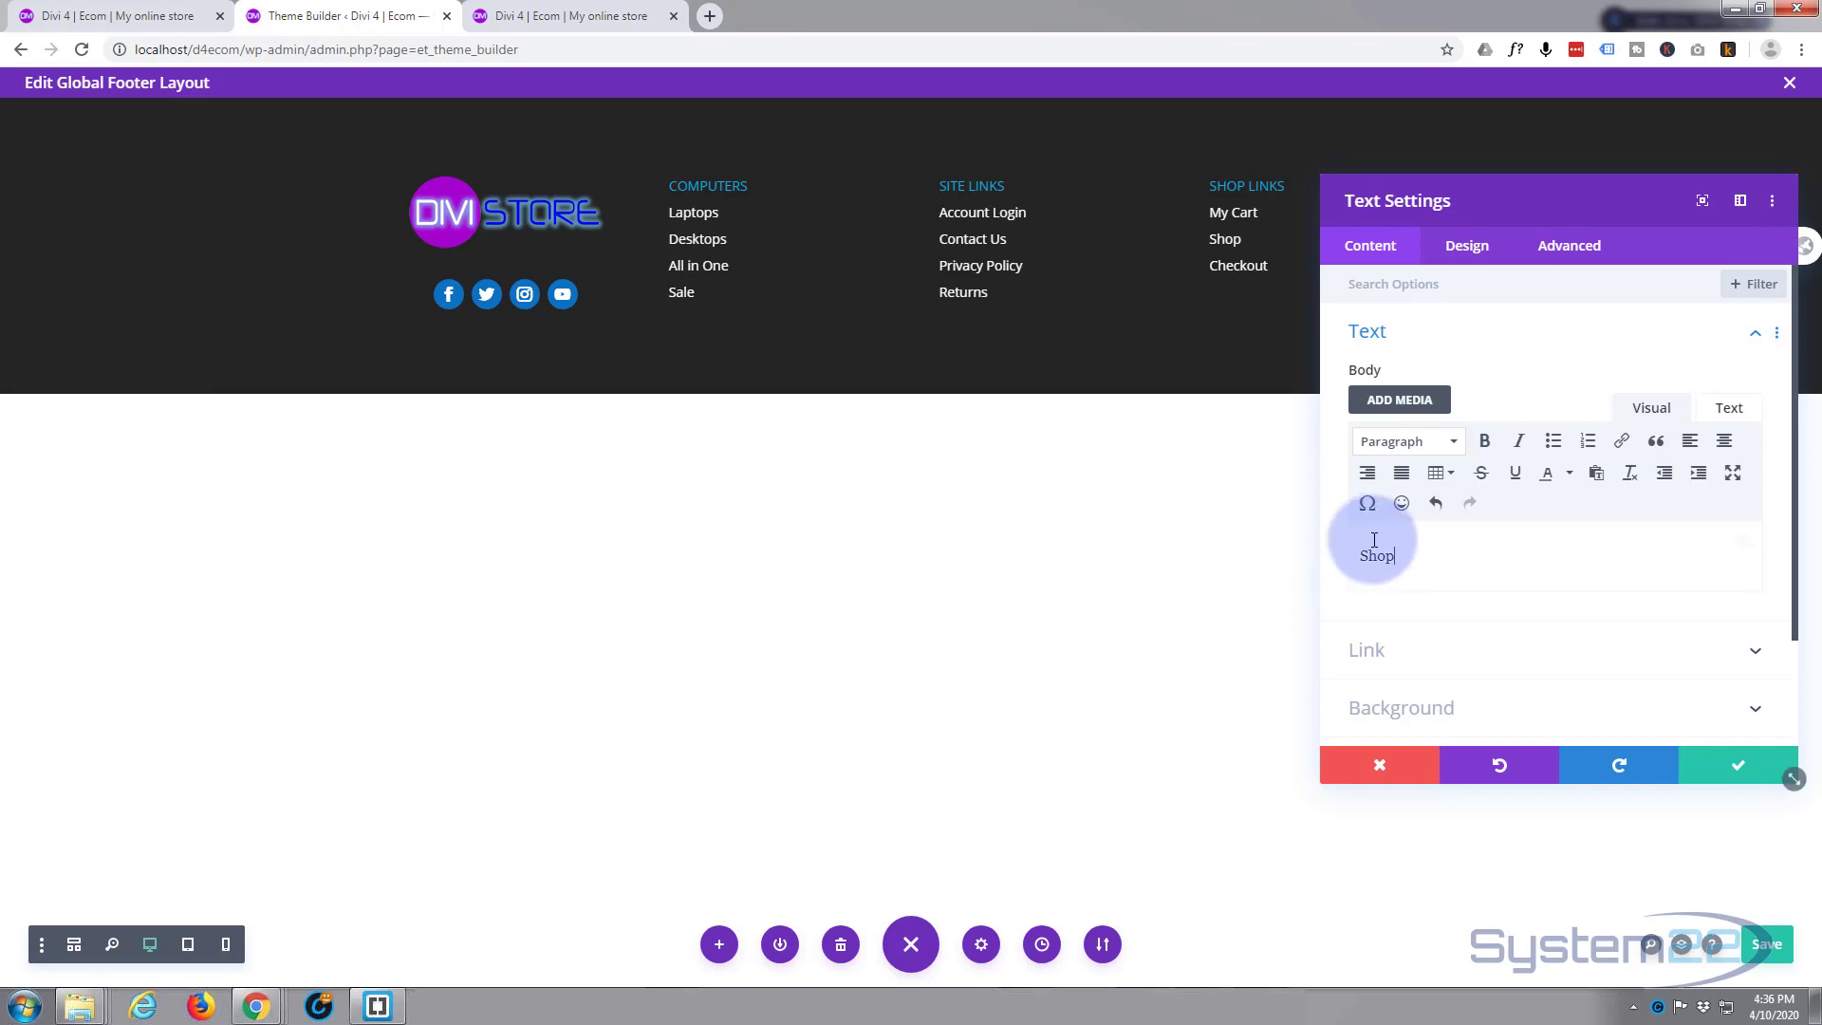
left_click(1738, 765)
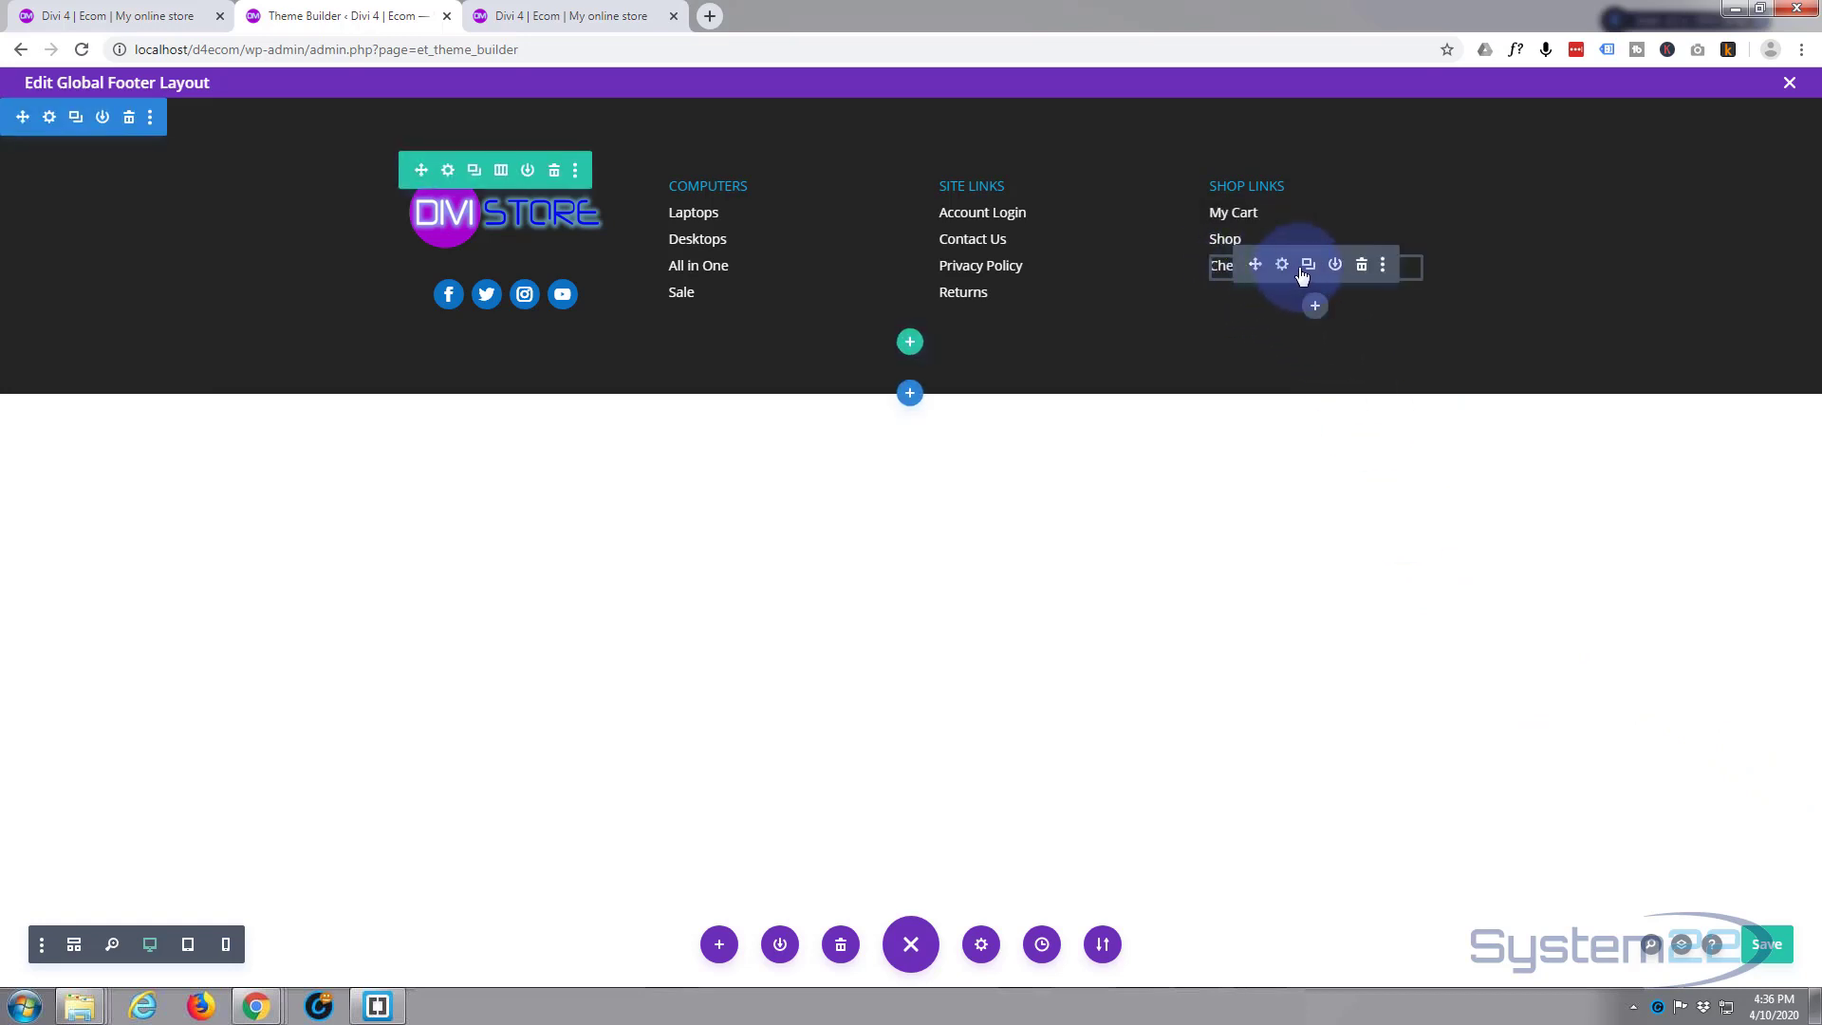
Duplicate the "Checkout" module under "Shop links" as a saved "Home" item and move "Checkout" above "Shop"
left_click(1291, 266)
left_click(1283, 292)
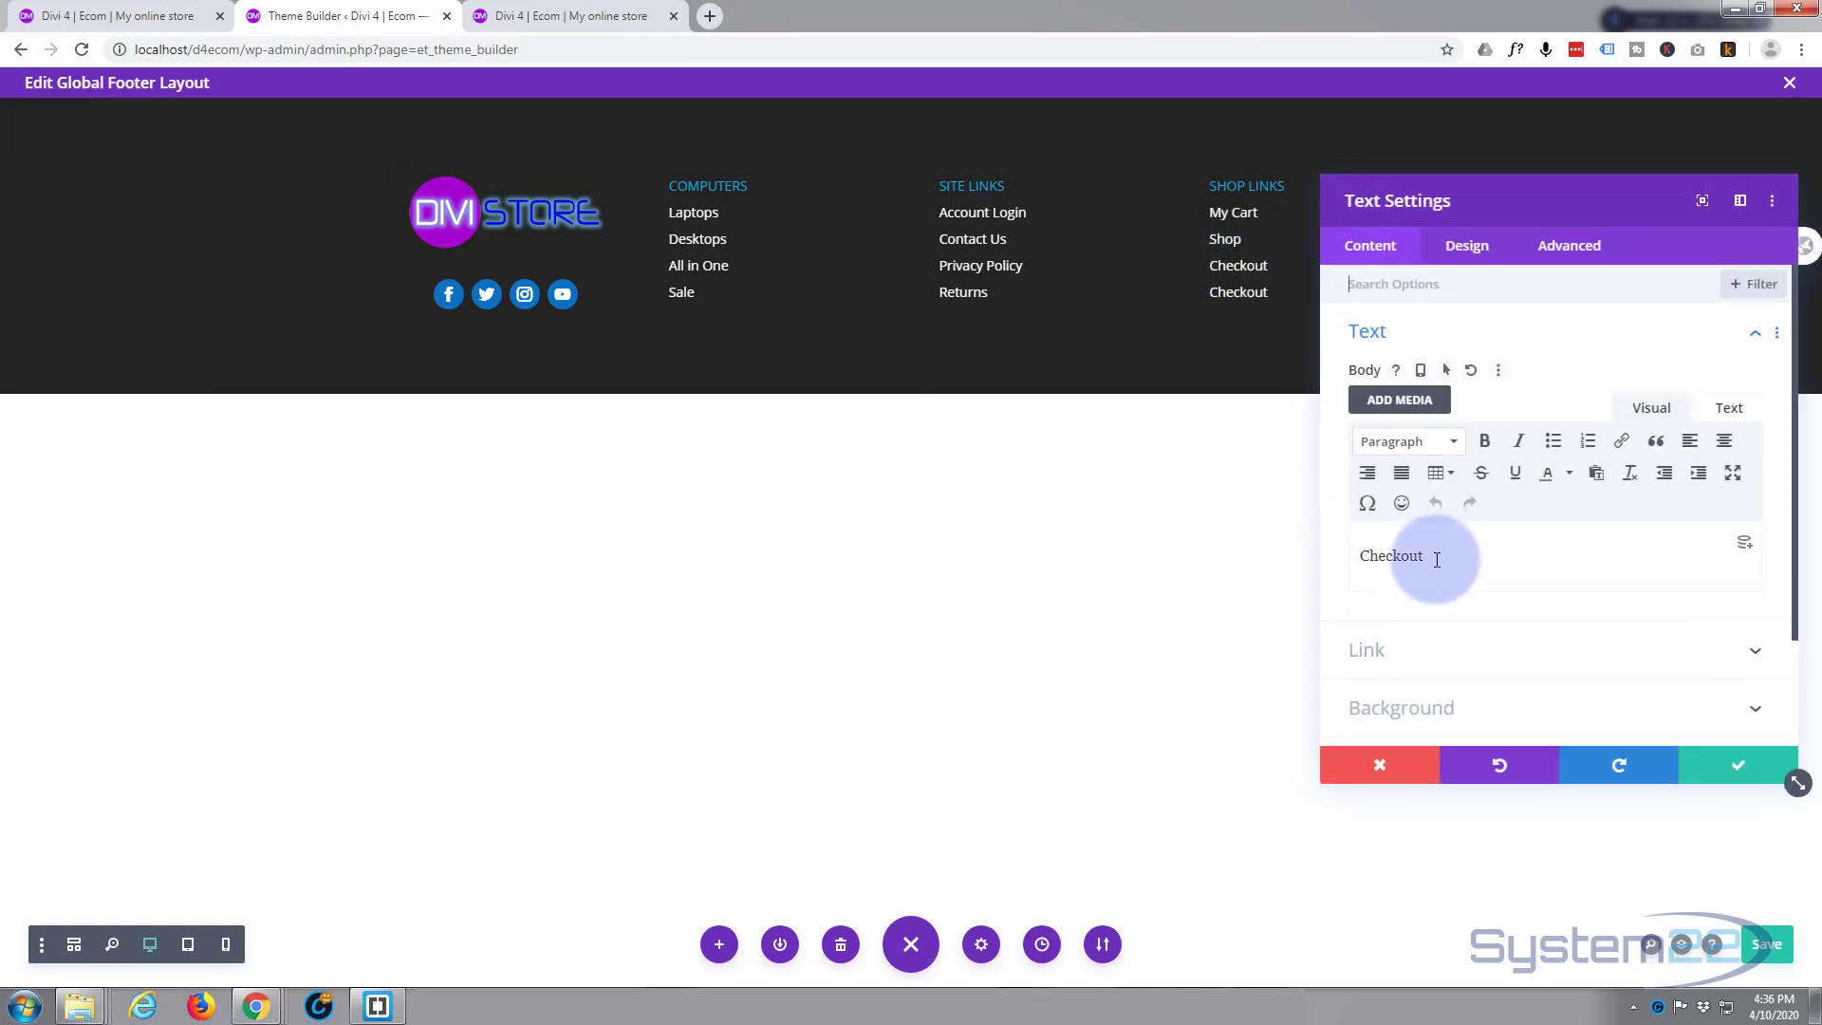
left_click_drag(1430, 556, 1342, 557)
type("Home")
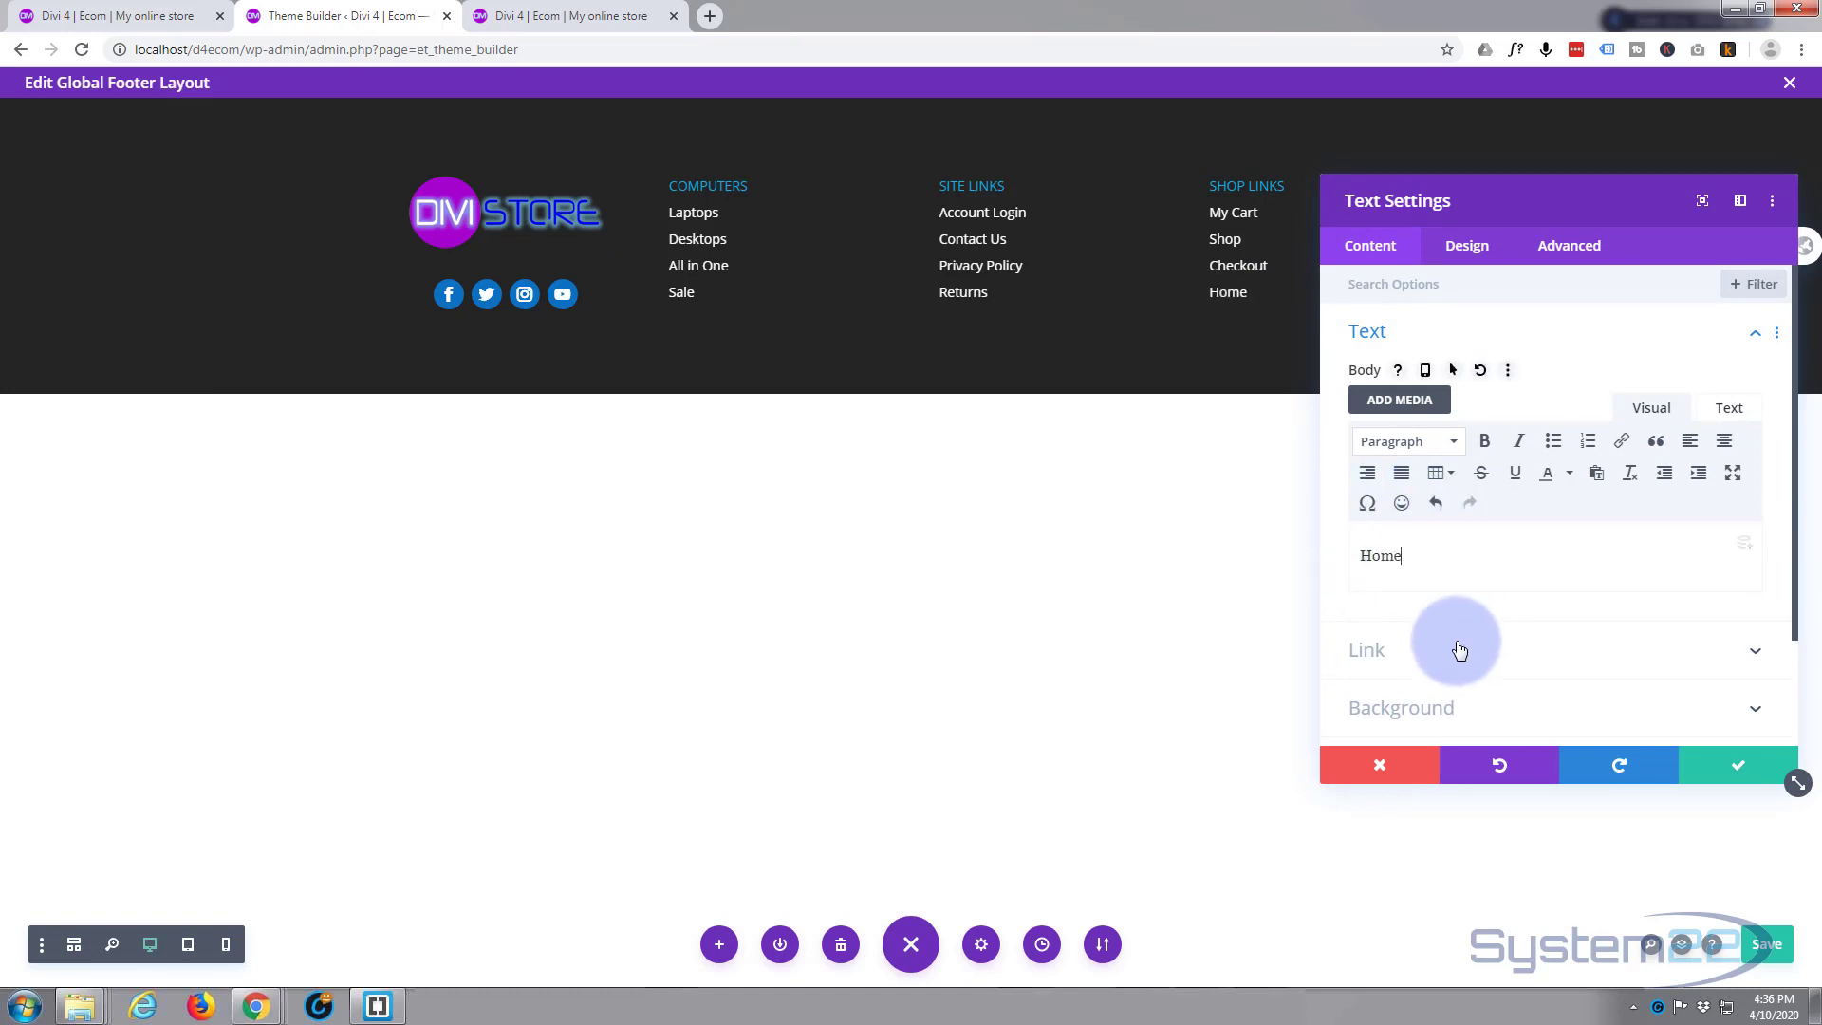
left_click(1750, 771)
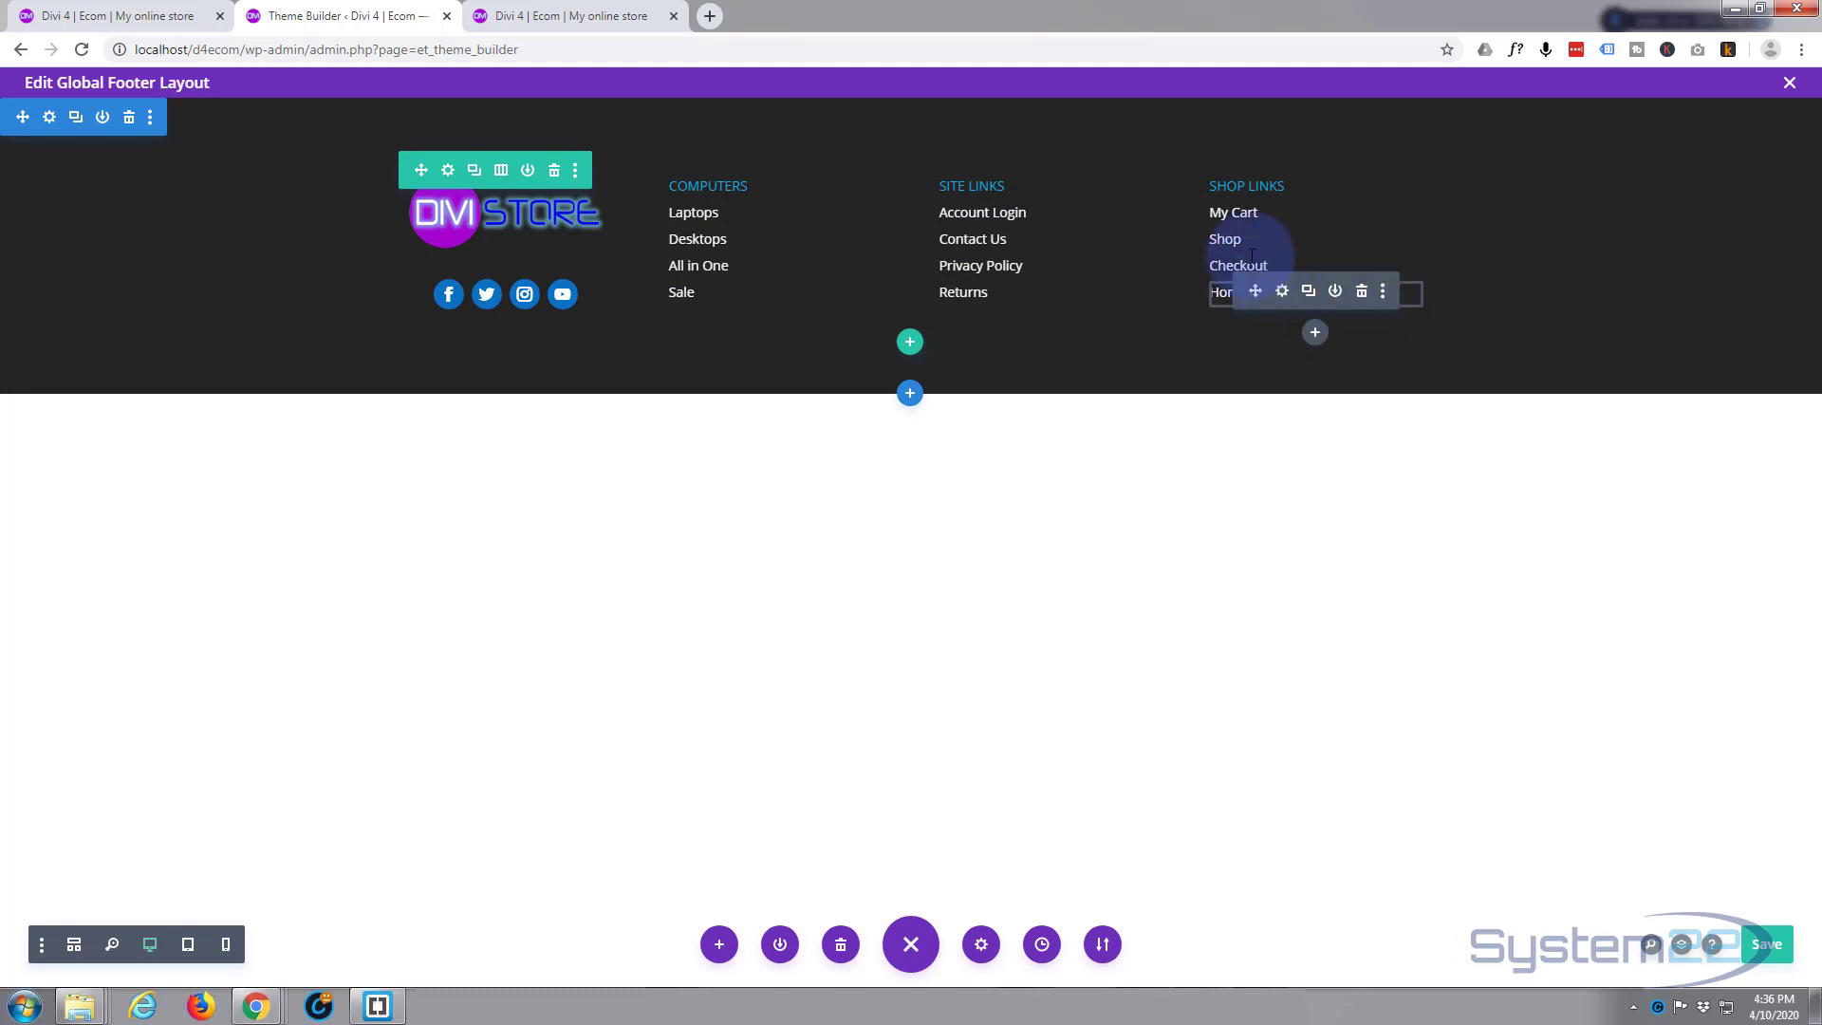
left_click_drag(1258, 261, 1242, 237)
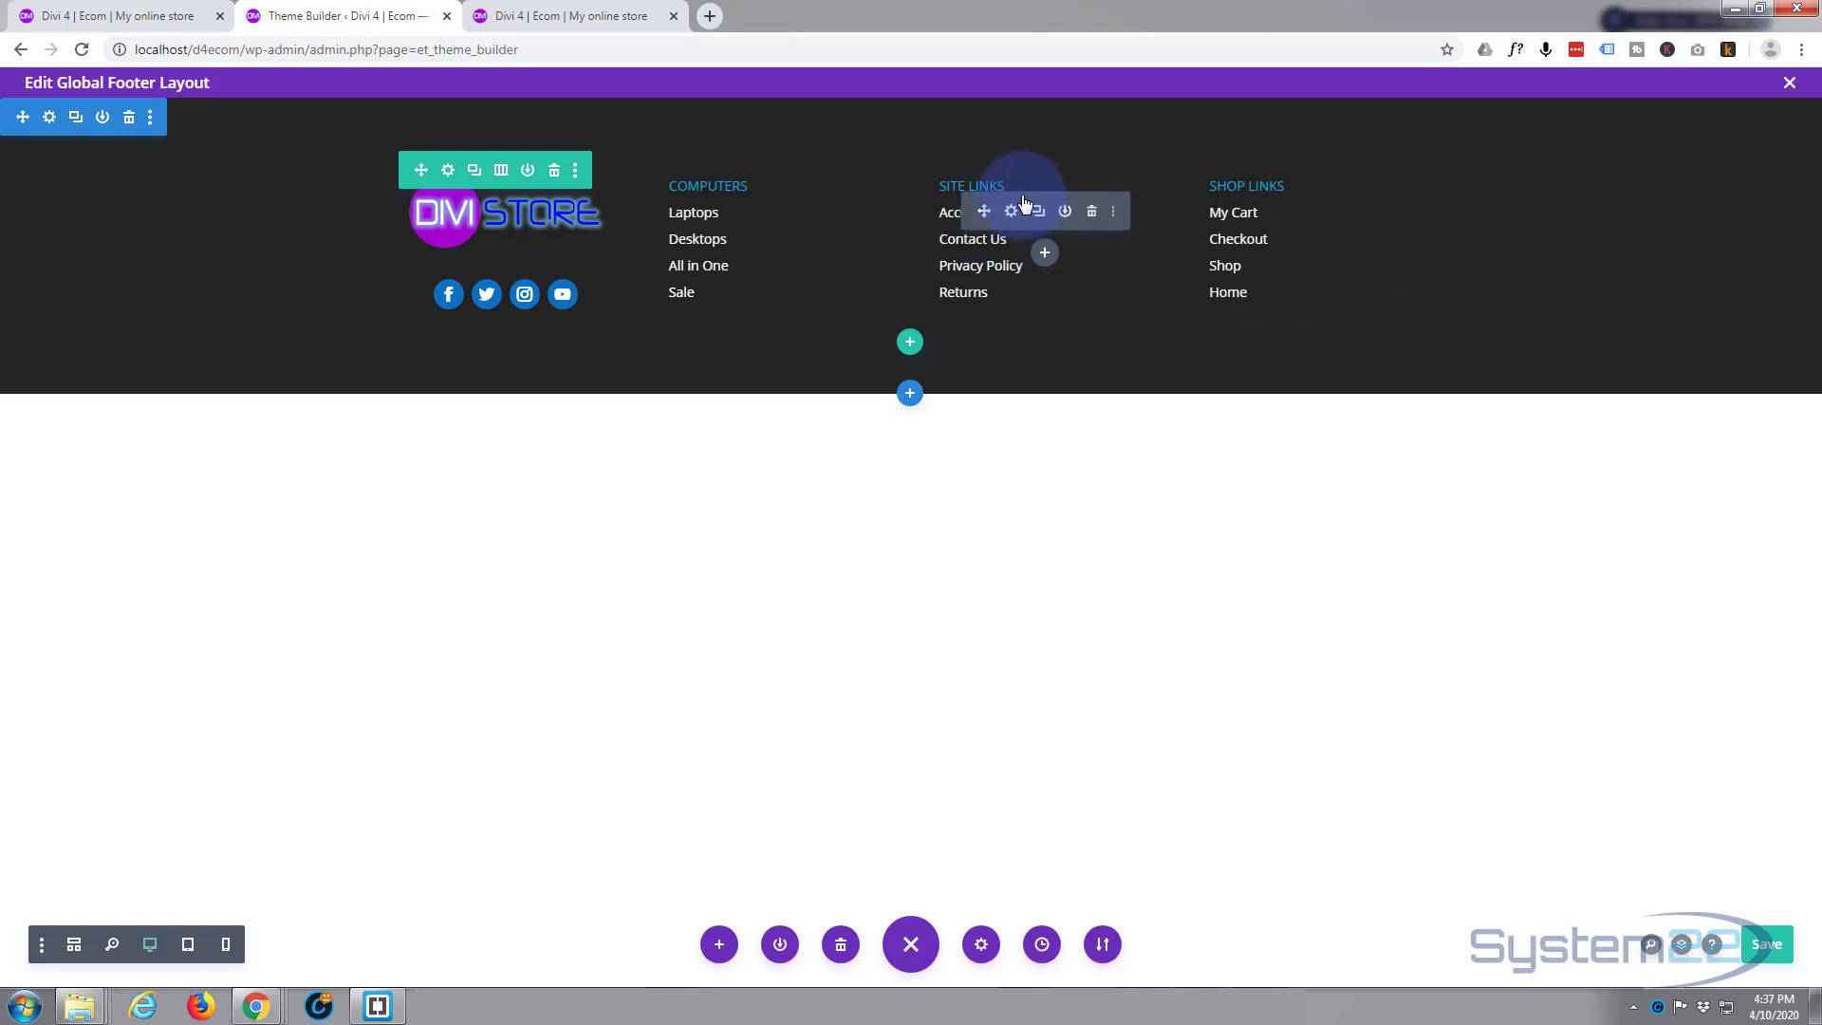
Add a single-column row below the four columns with a Text module reading "© Divi Store 2020 - All Rights Reserved"
left_click(911, 347)
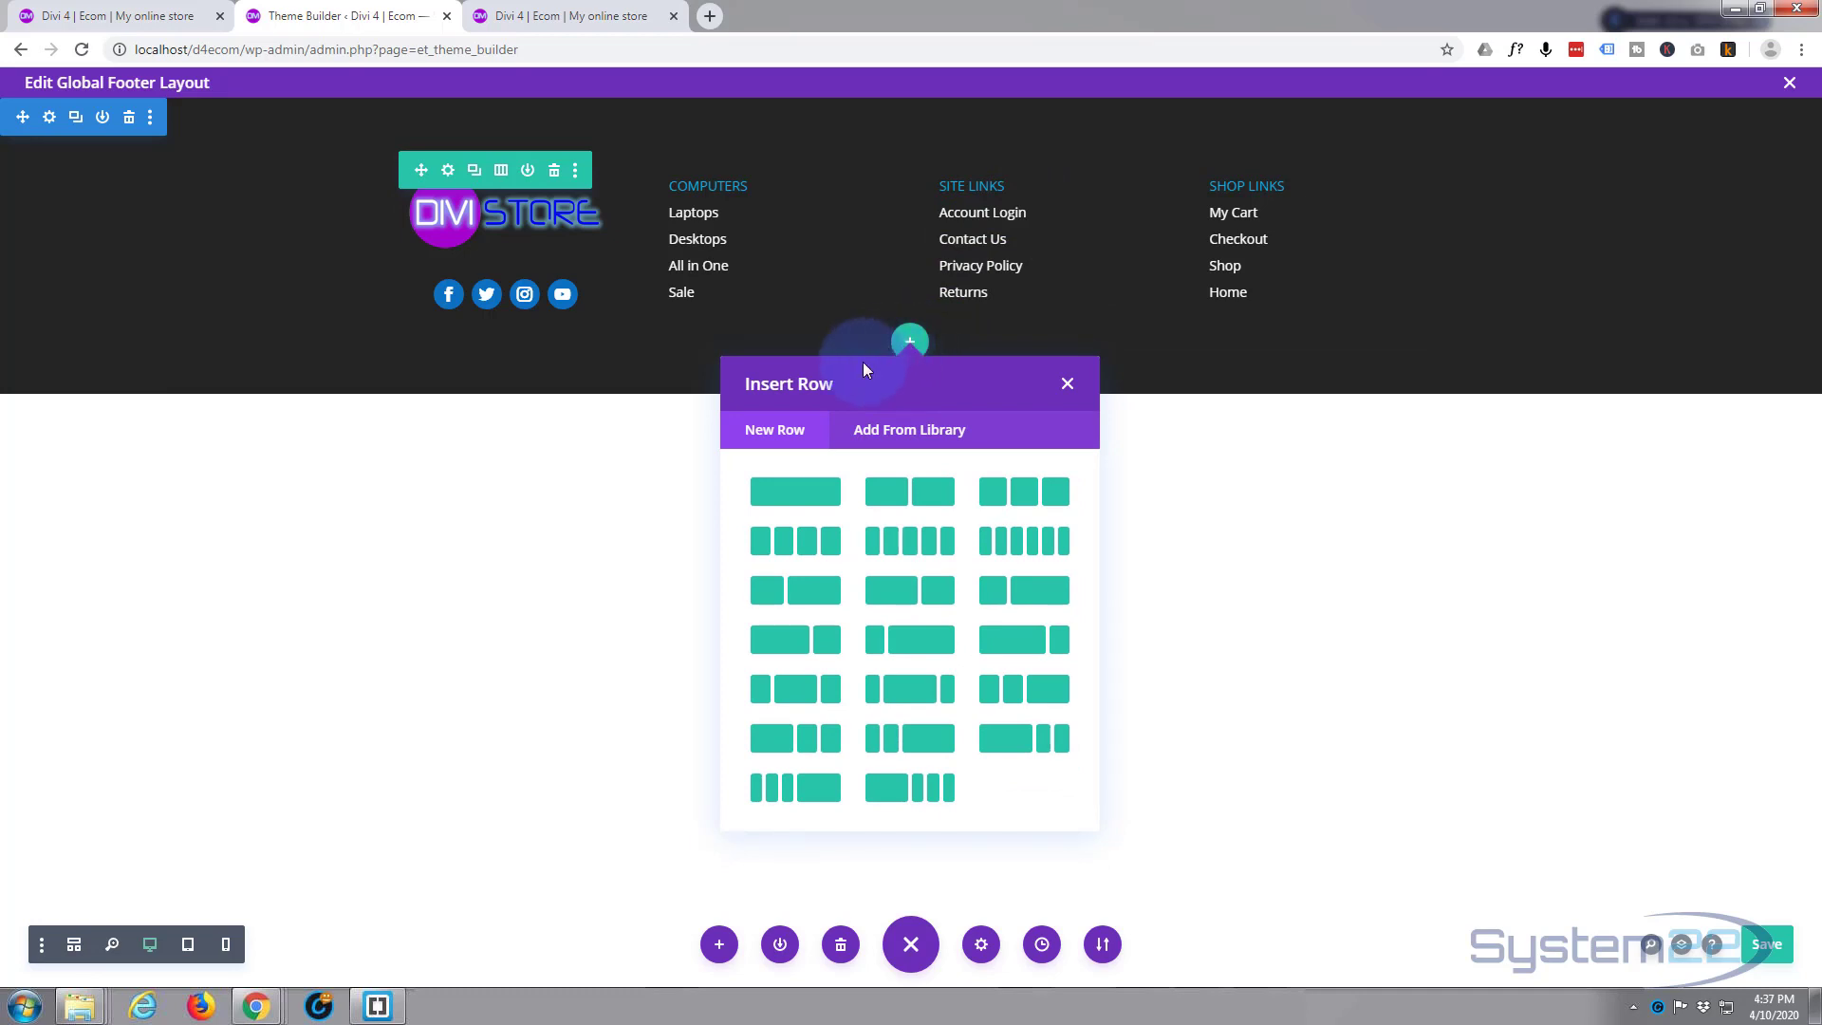
left_click(784, 500)
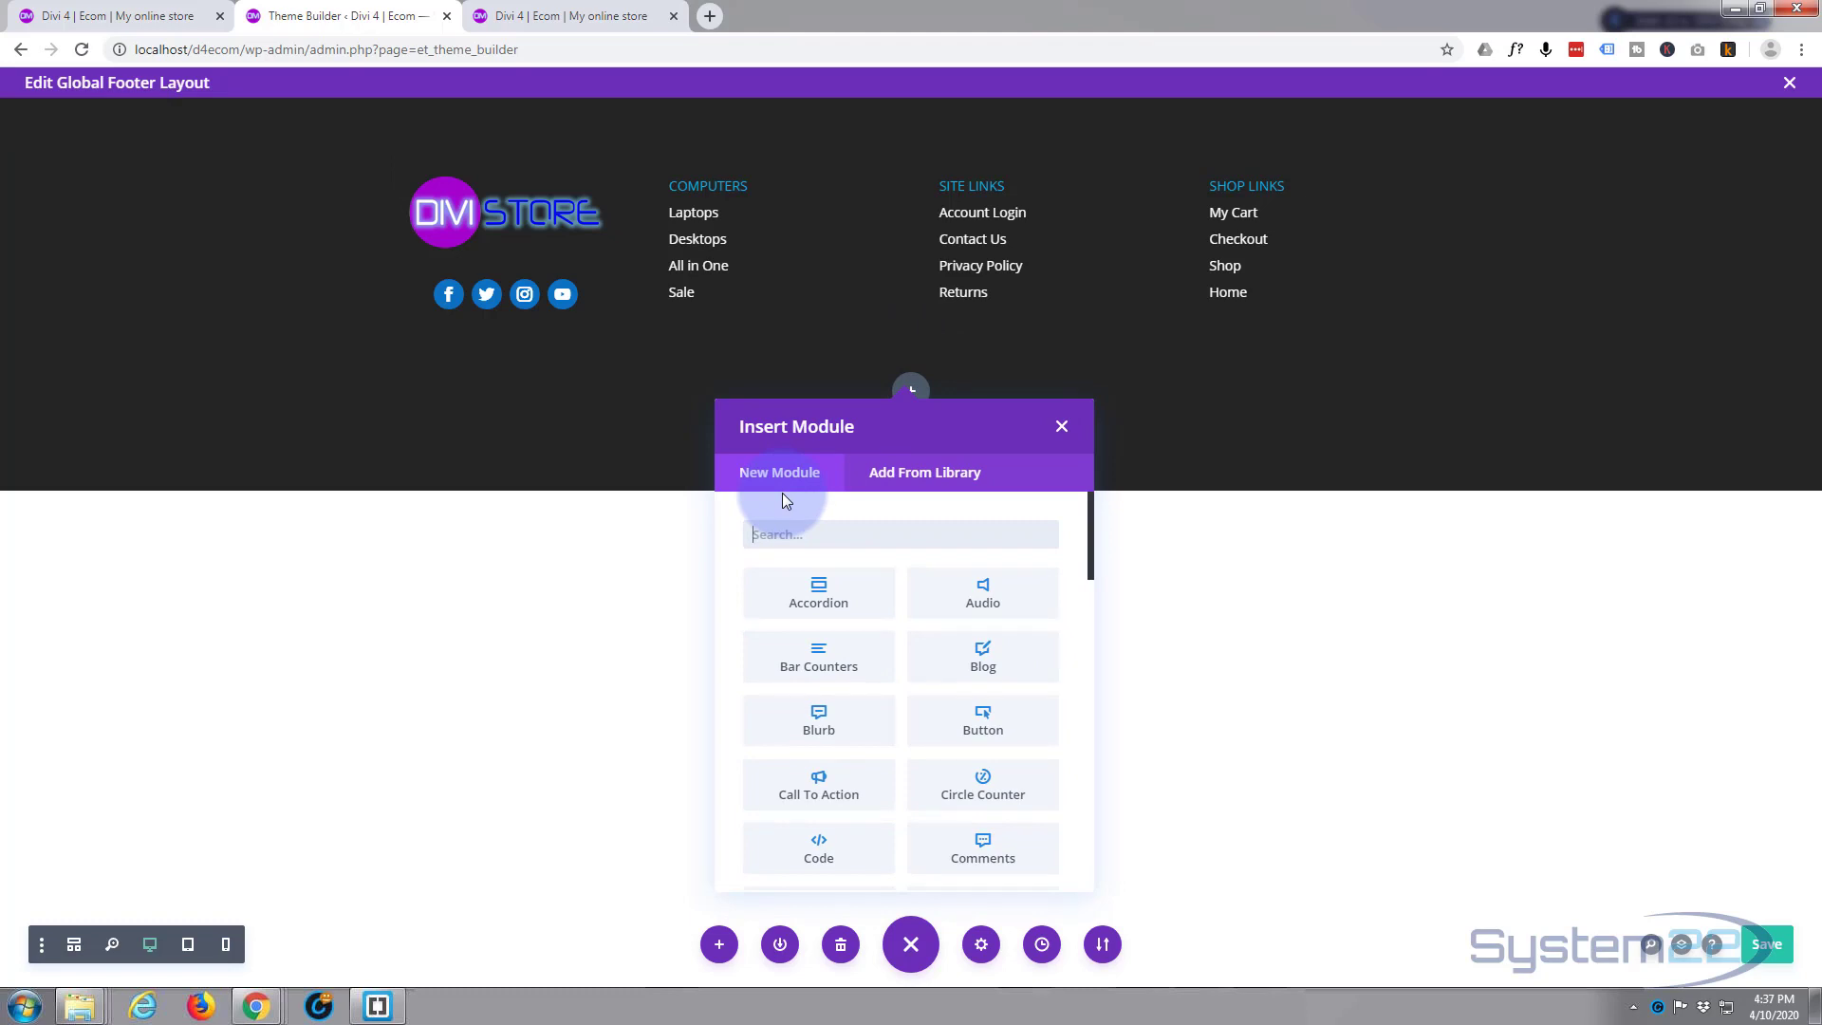
scroll(944, 655, "down", 5)
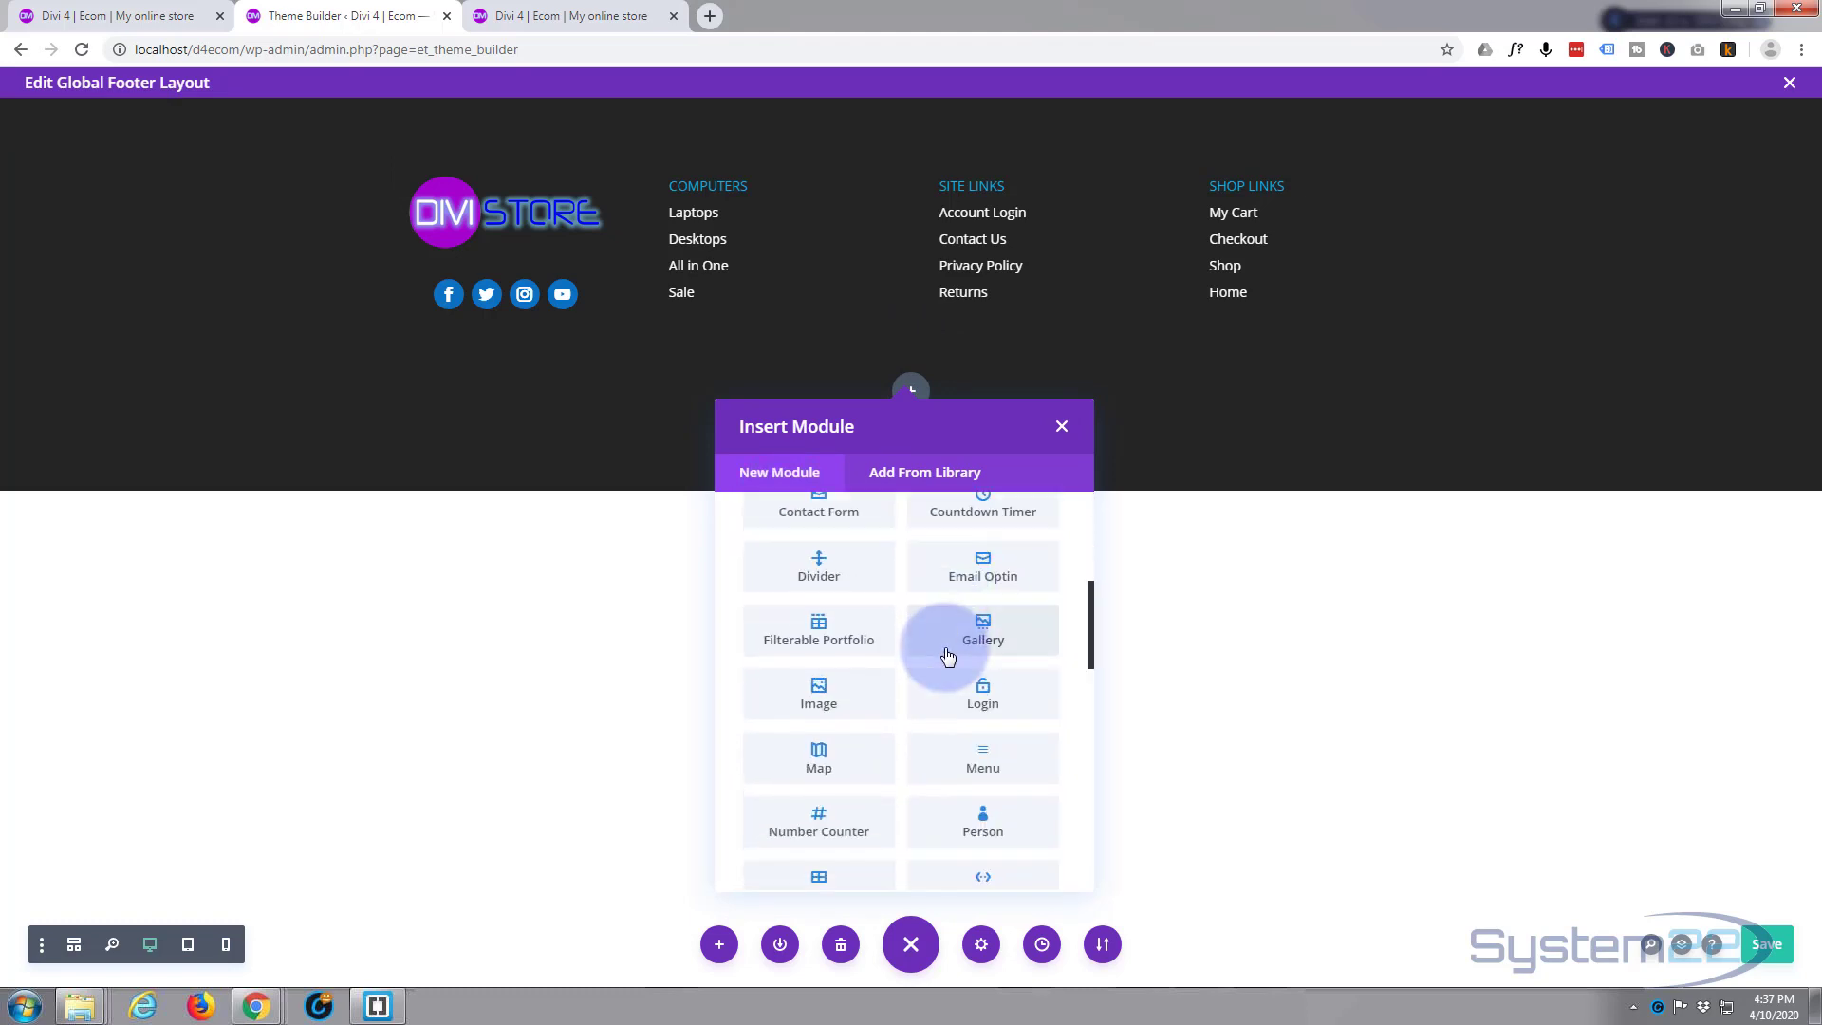
scroll(947, 655, "down", 7)
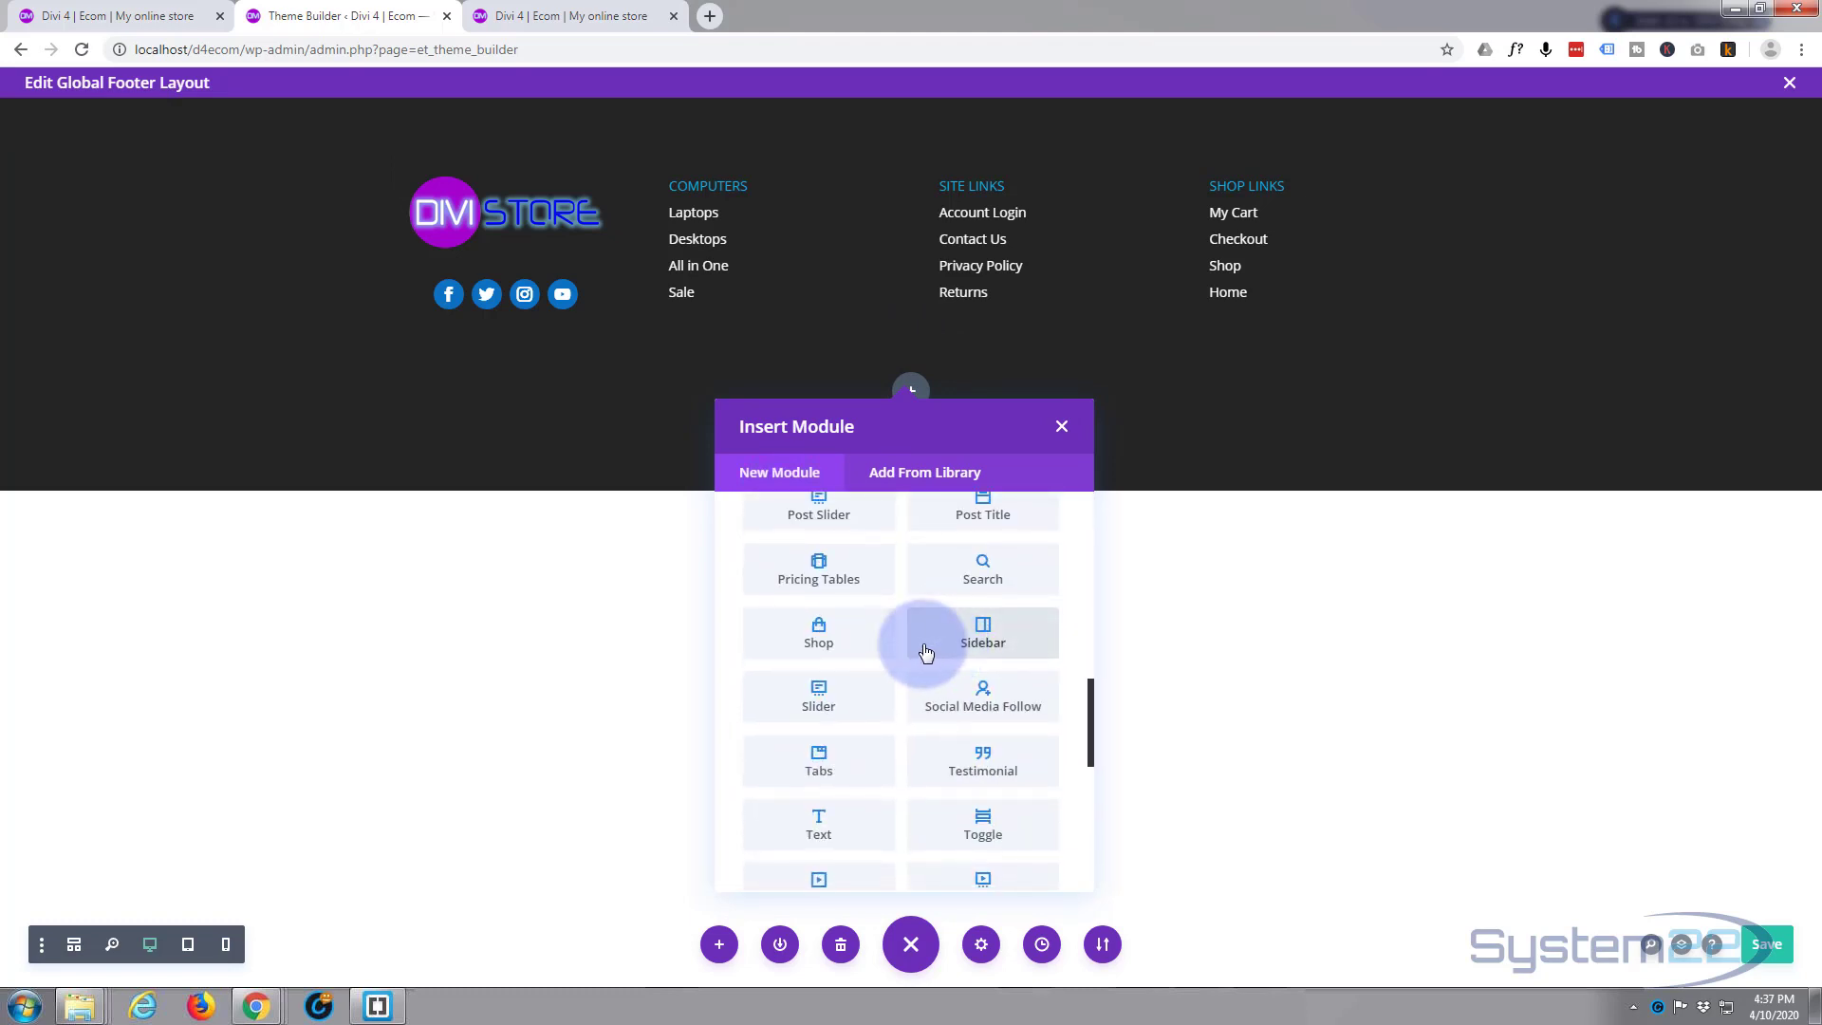
scroll(923, 652, "down", 3)
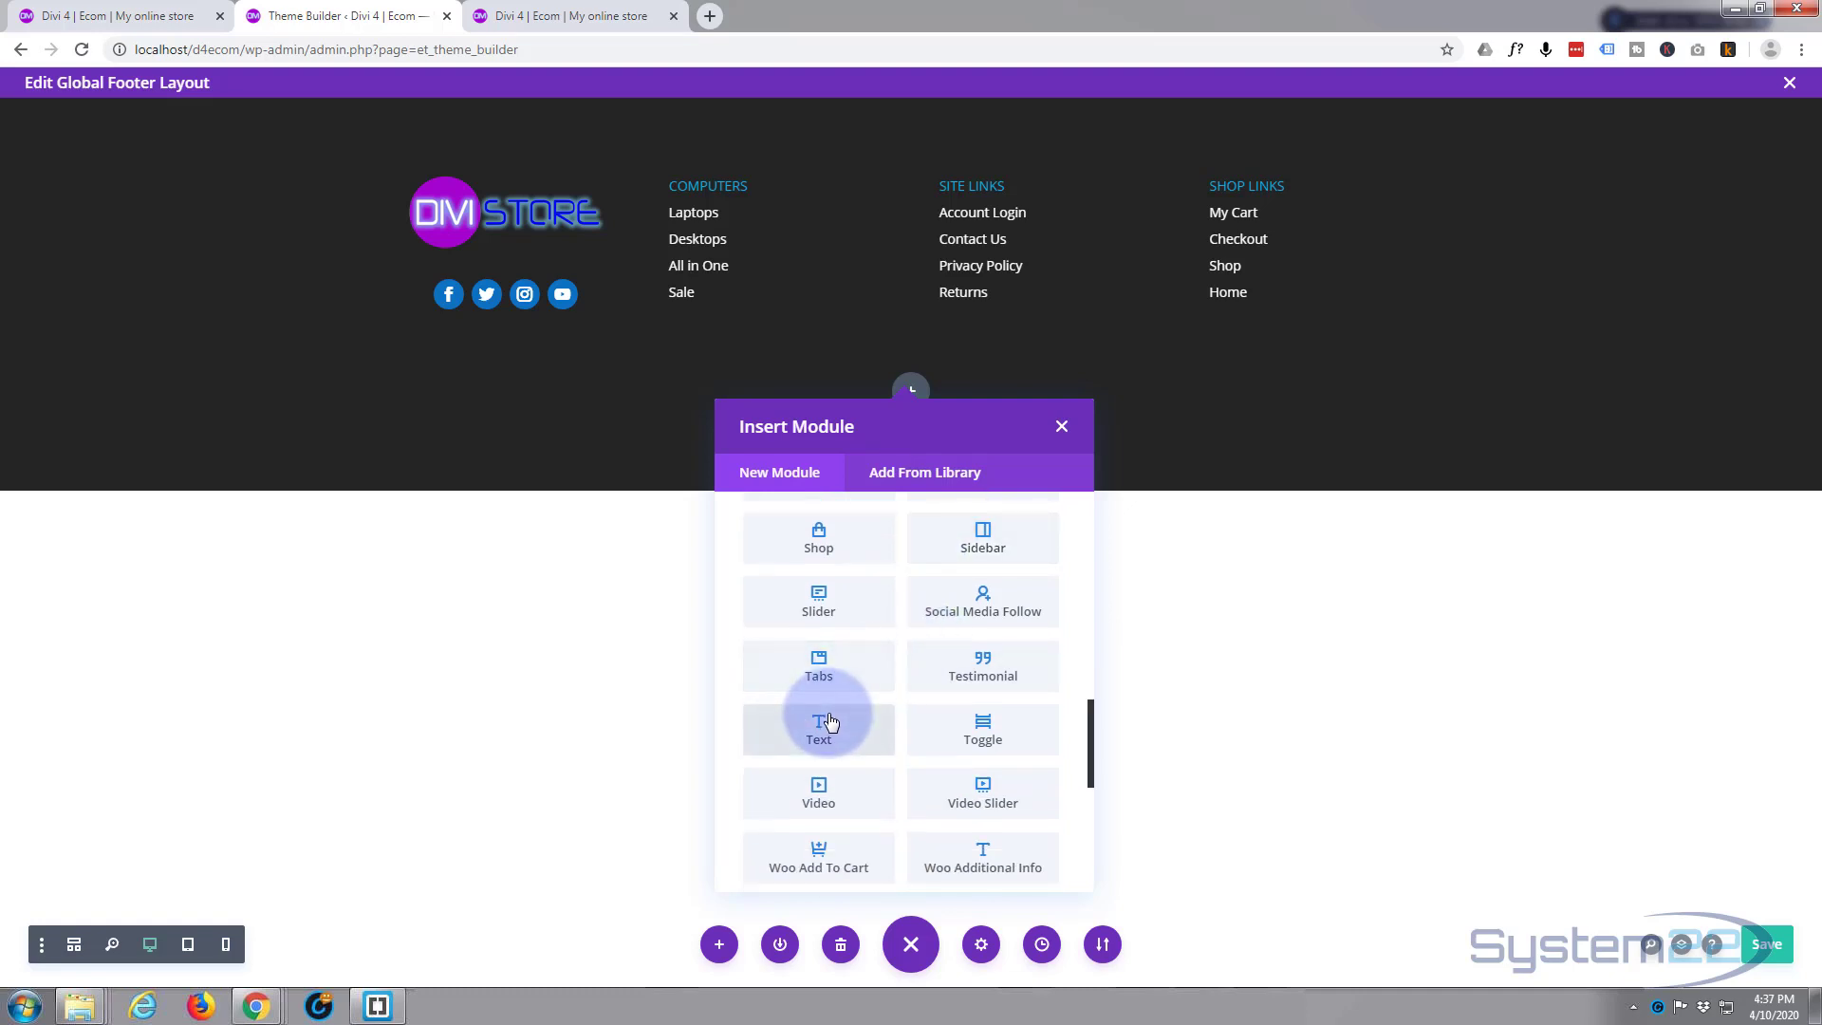
left_click(825, 716)
left_click_drag(1566, 646, 1313, 528)
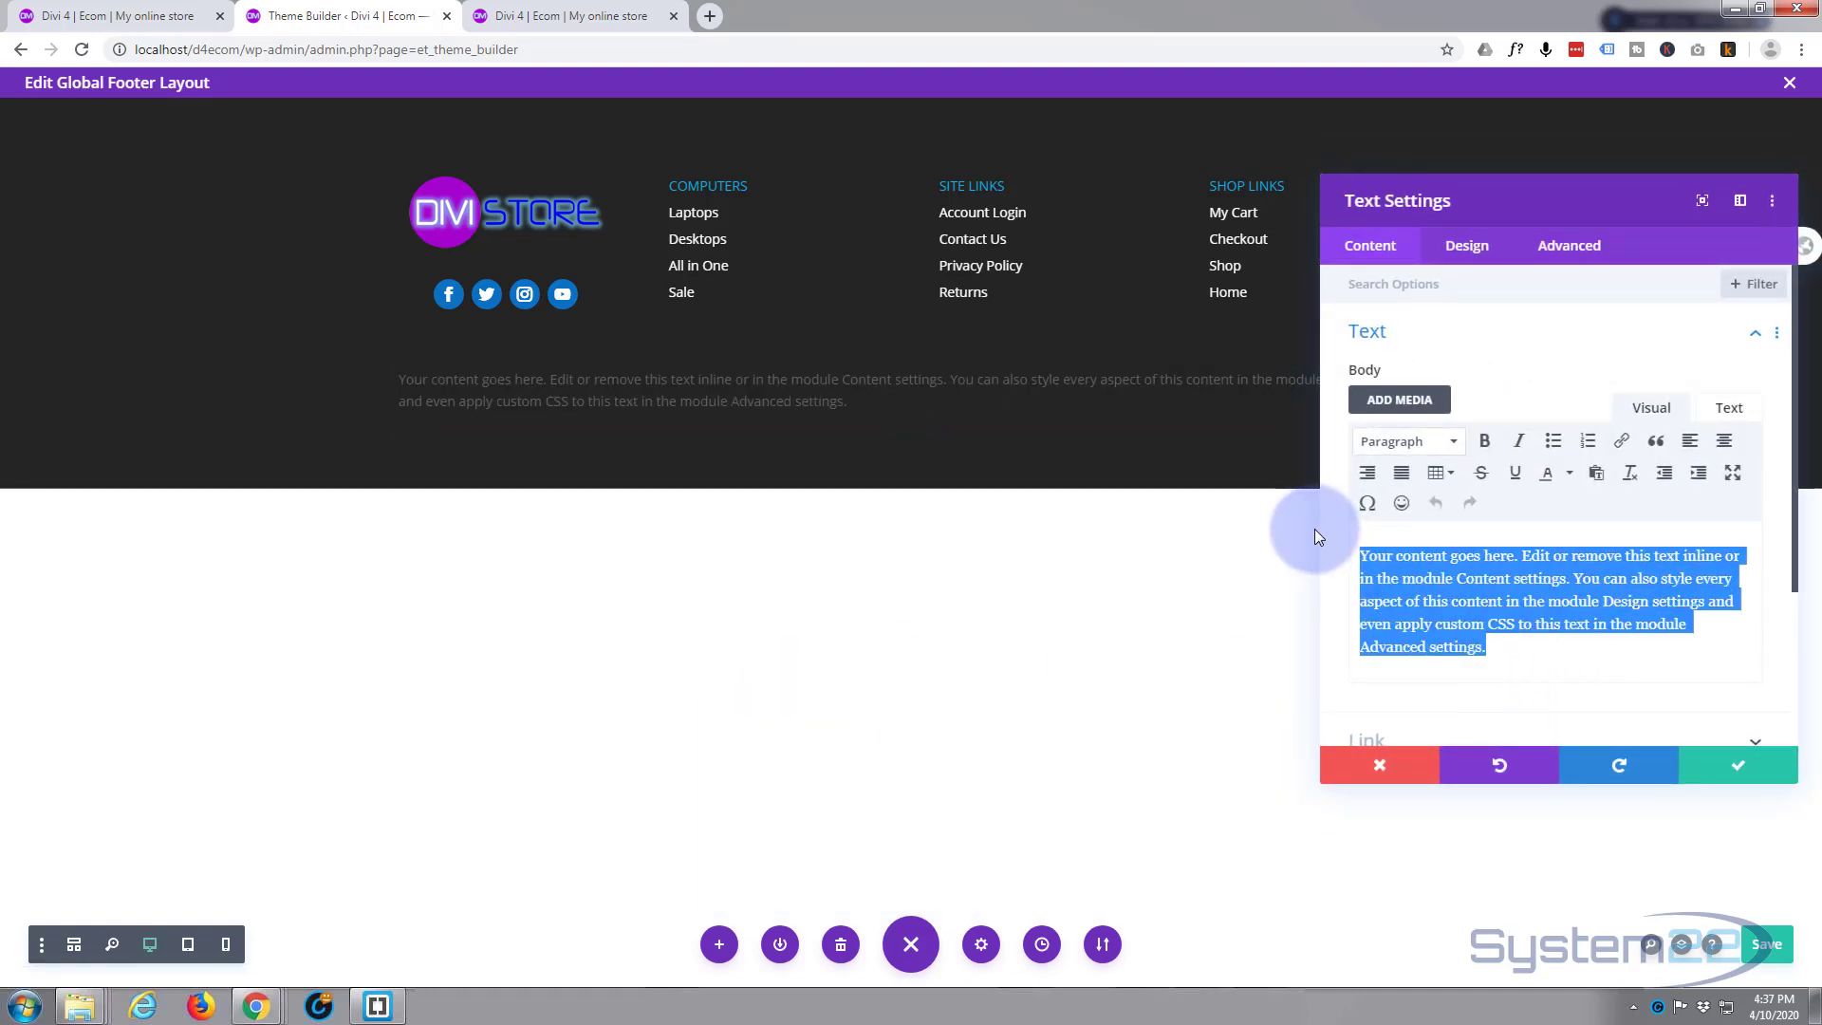
key("BackSpace")
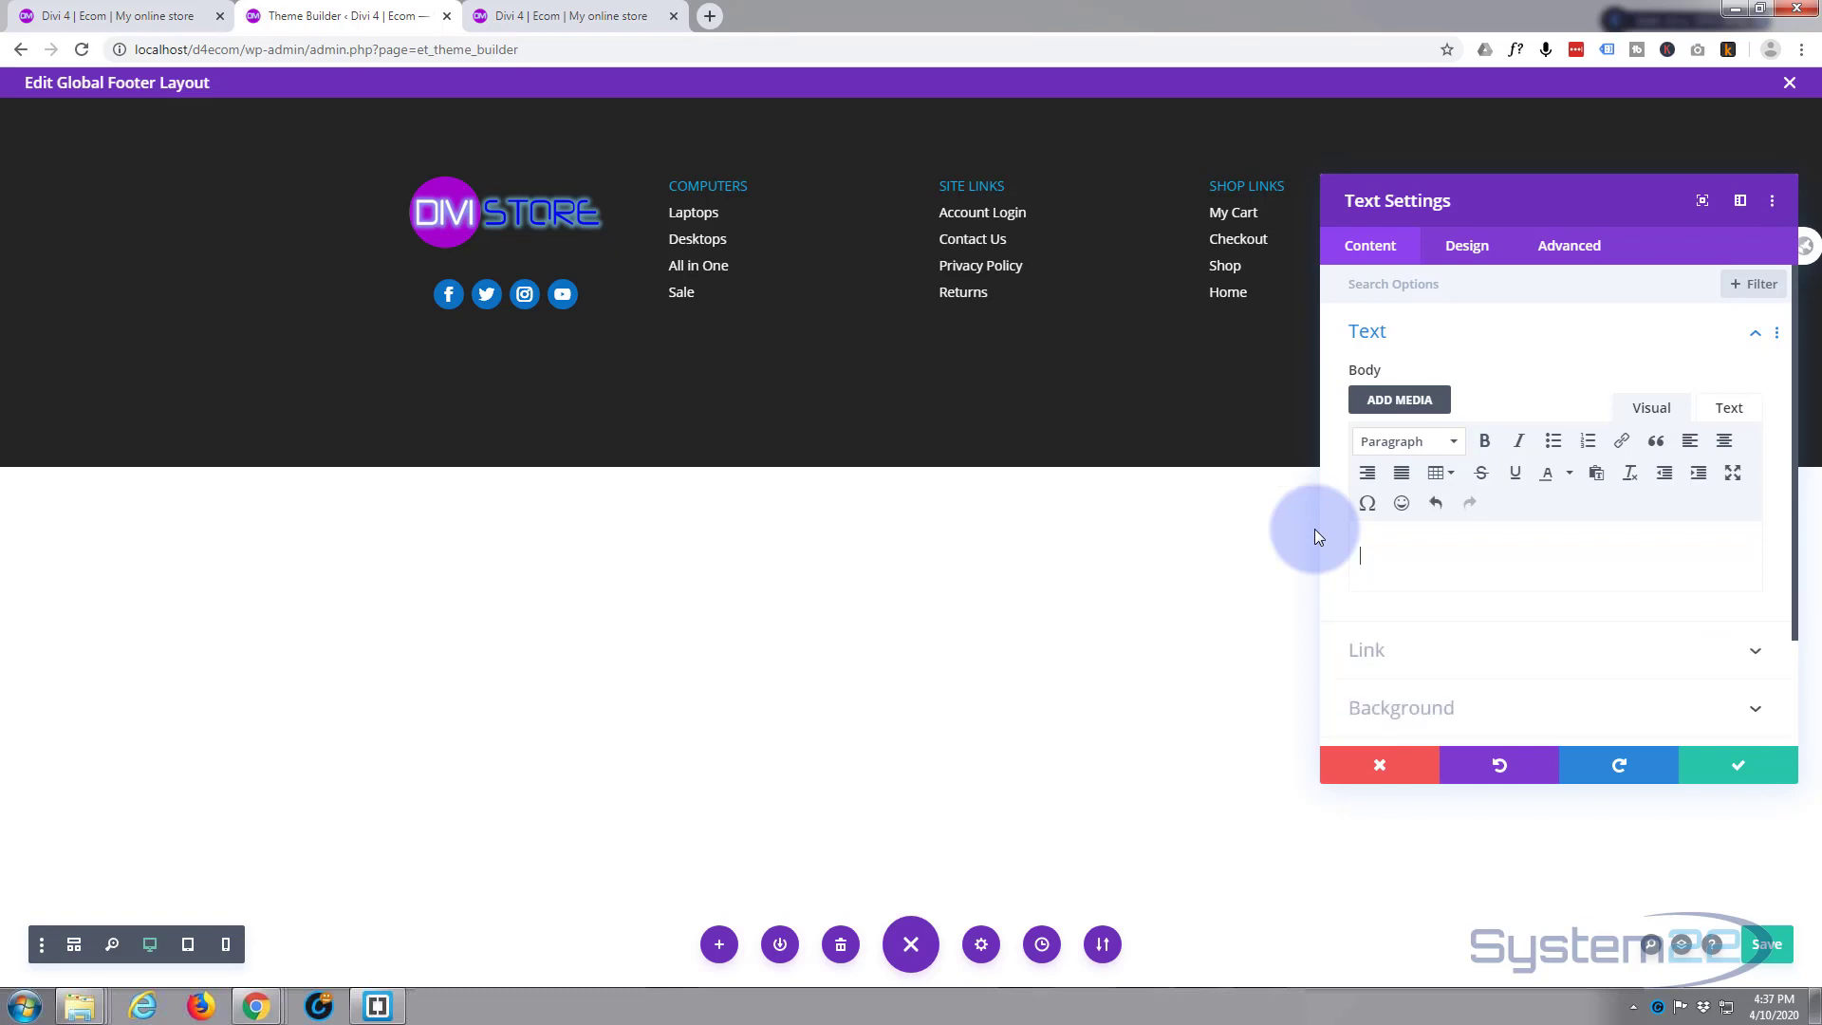
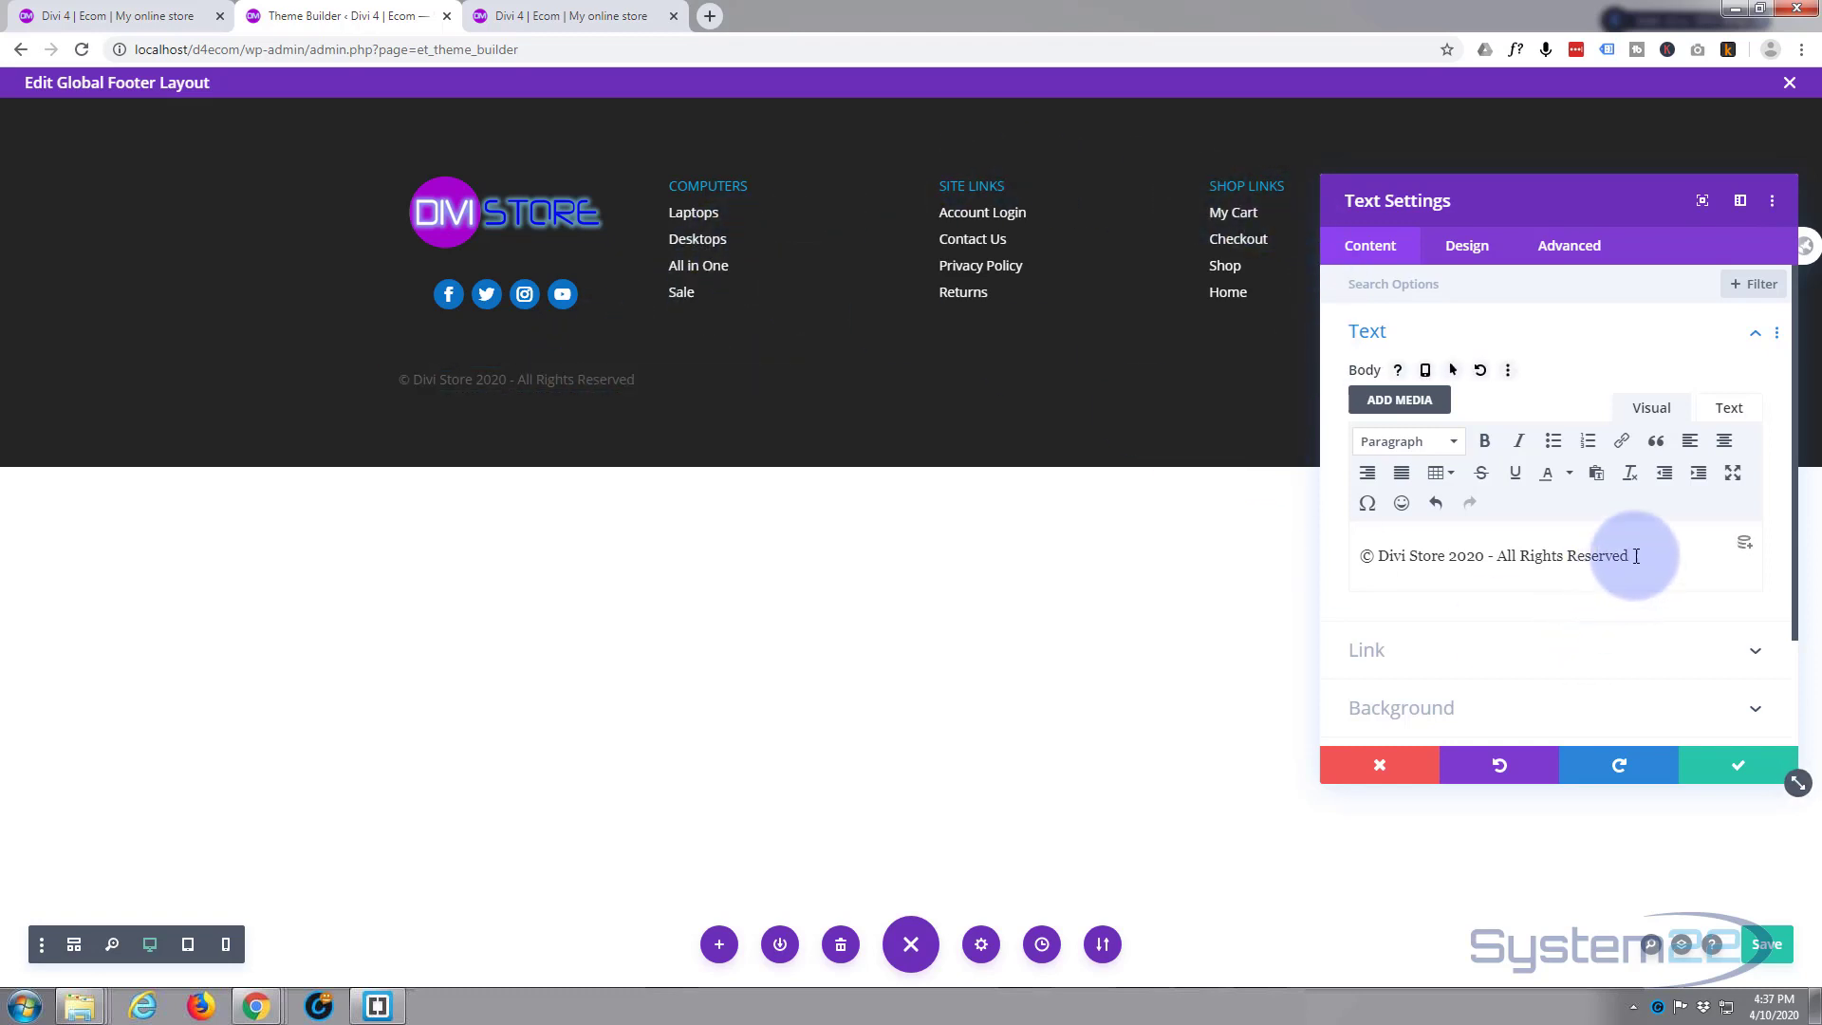
Center-align the copyright text in the Text module's design settings
left_click(1466, 246)
left_click(1549, 340)
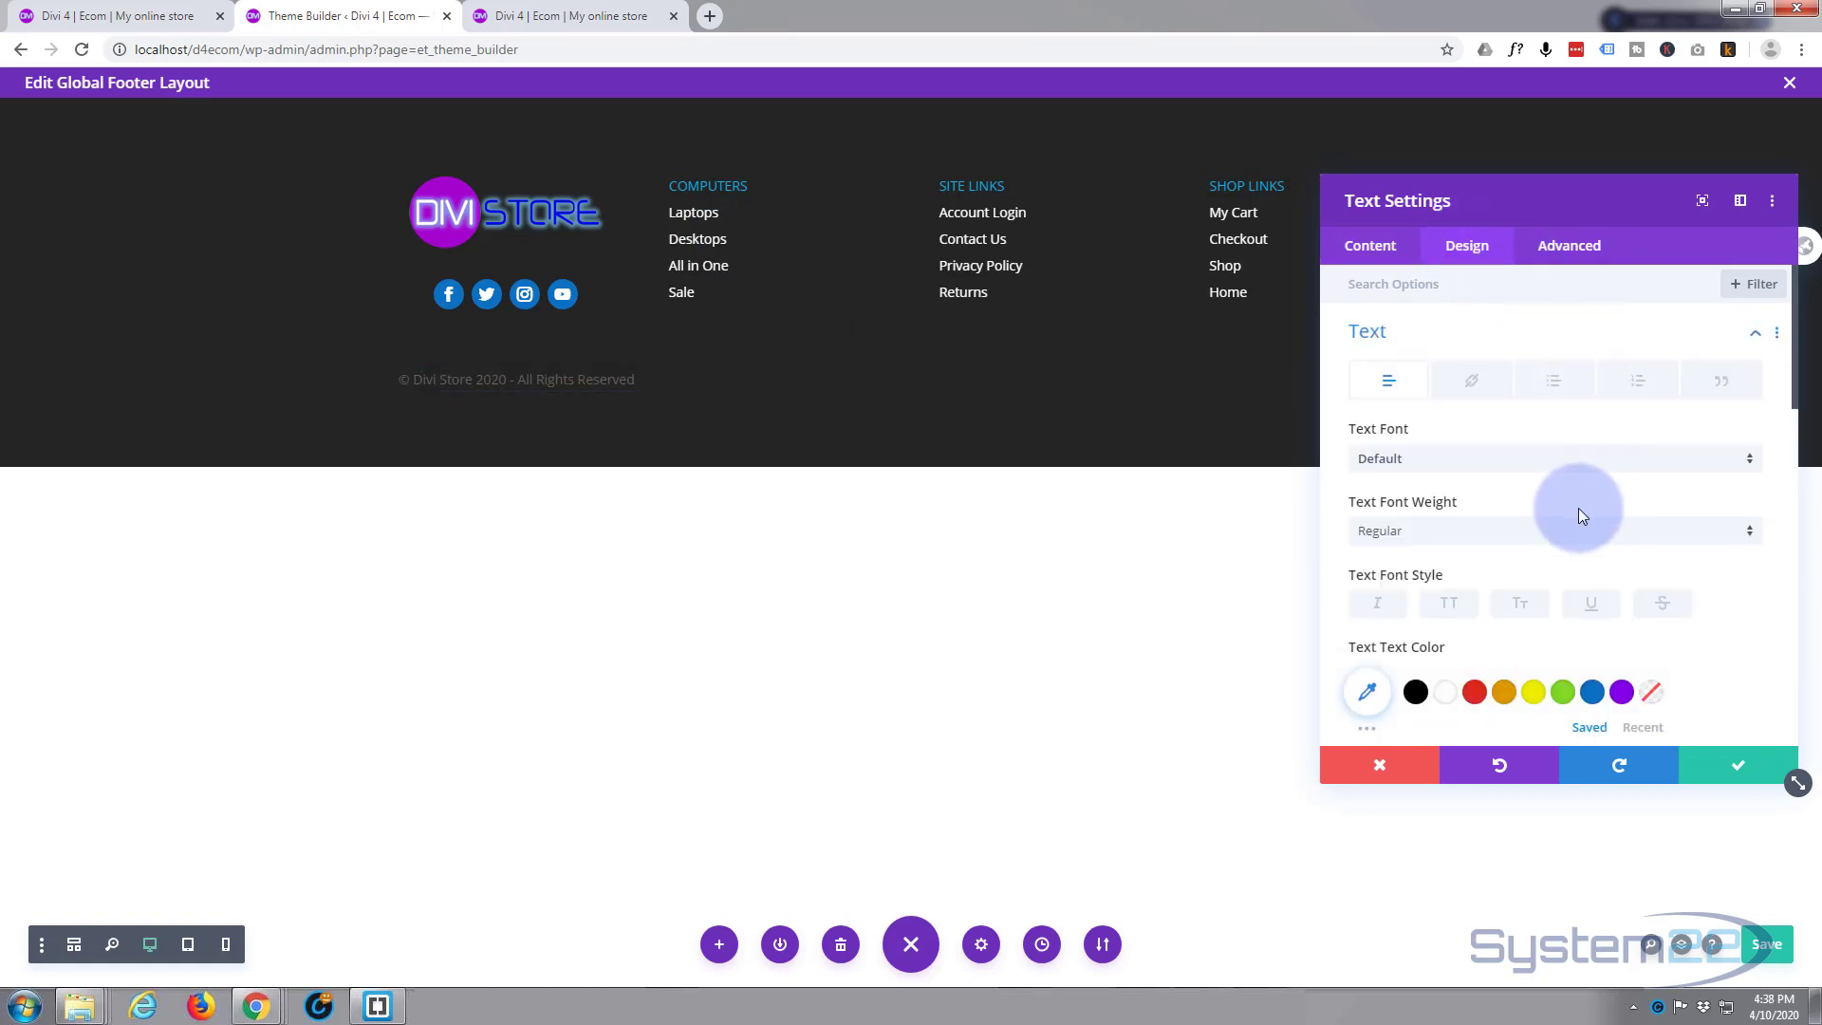
scroll(1579, 504, "down", 3)
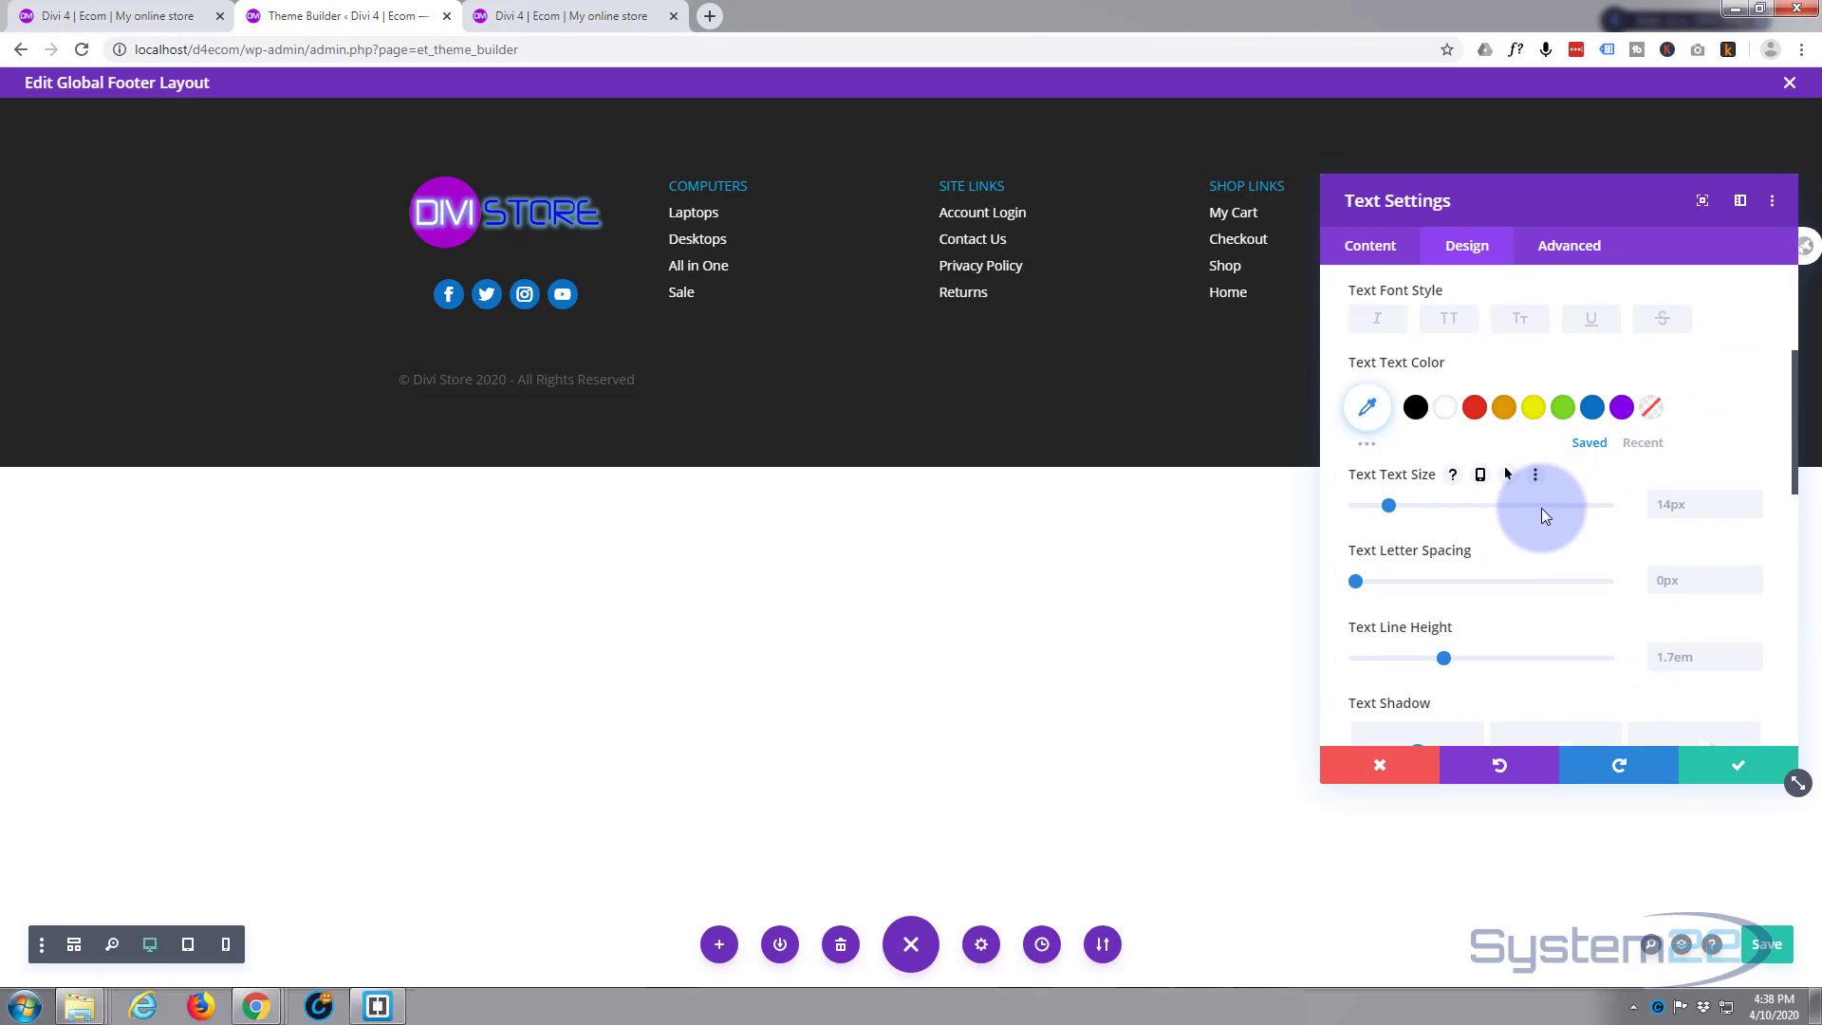
scroll(1545, 515, "down", 3)
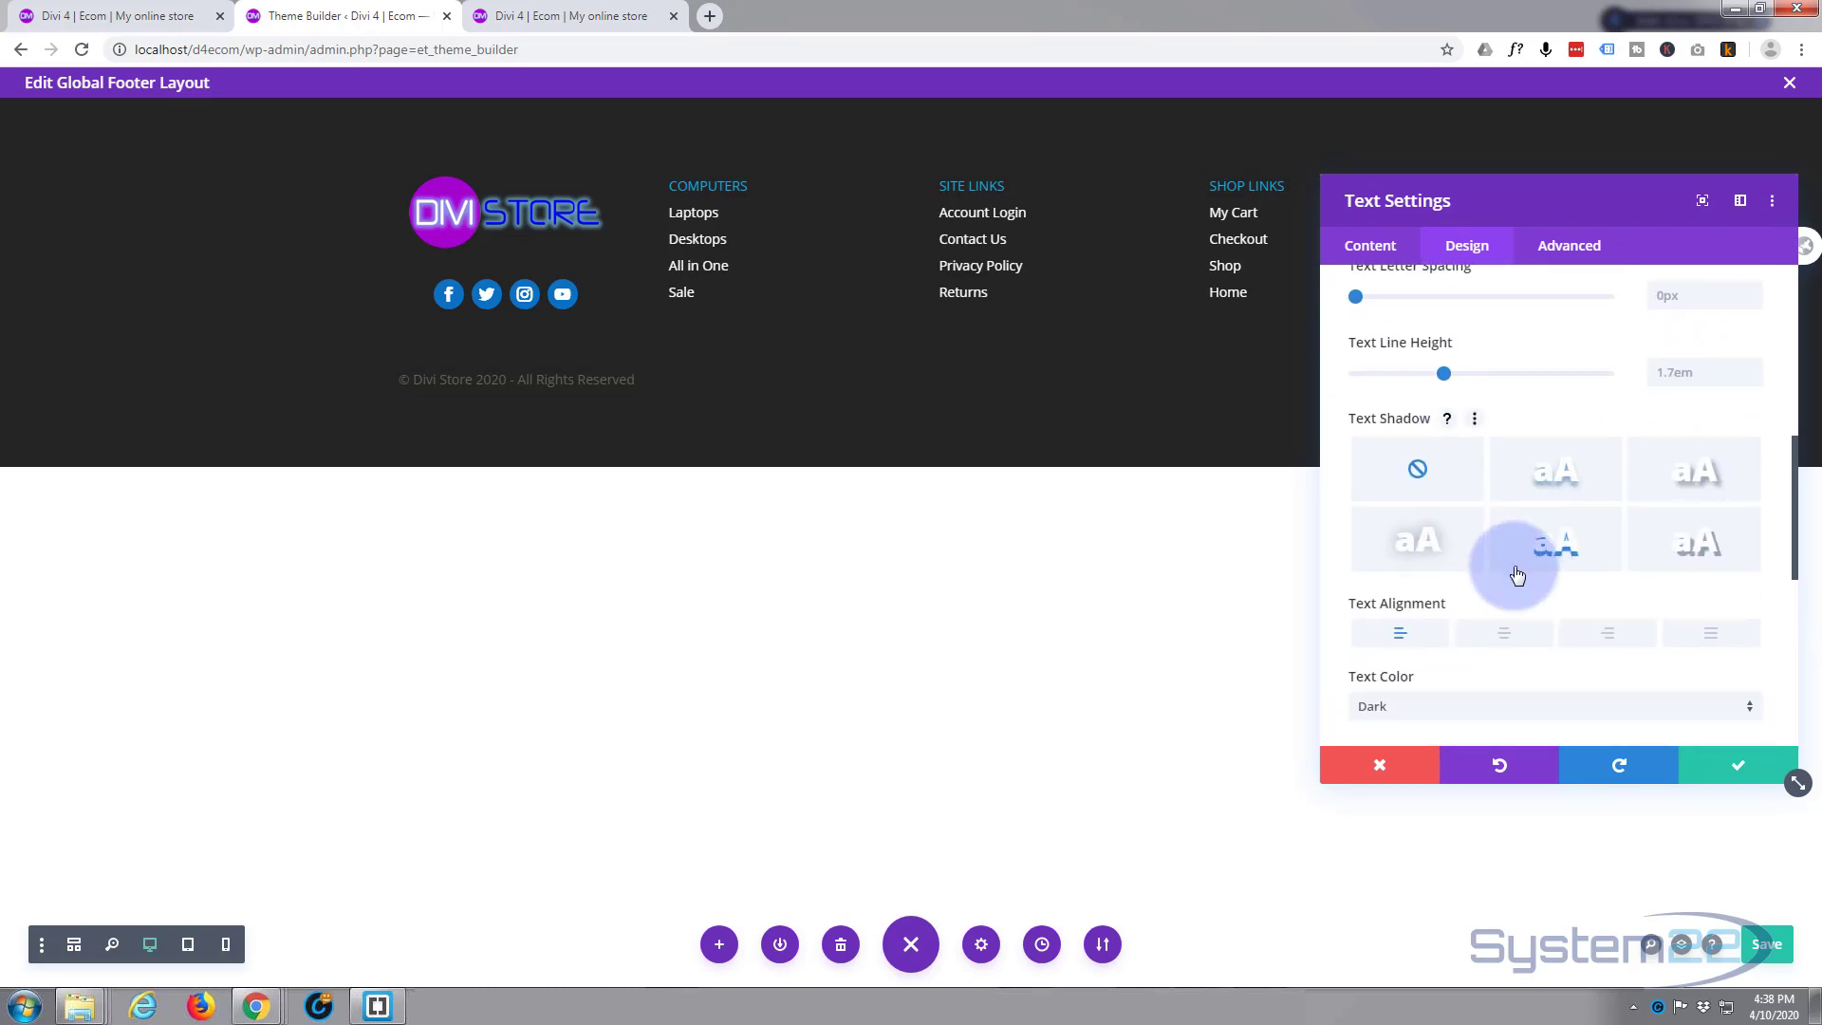
left_click(1504, 634)
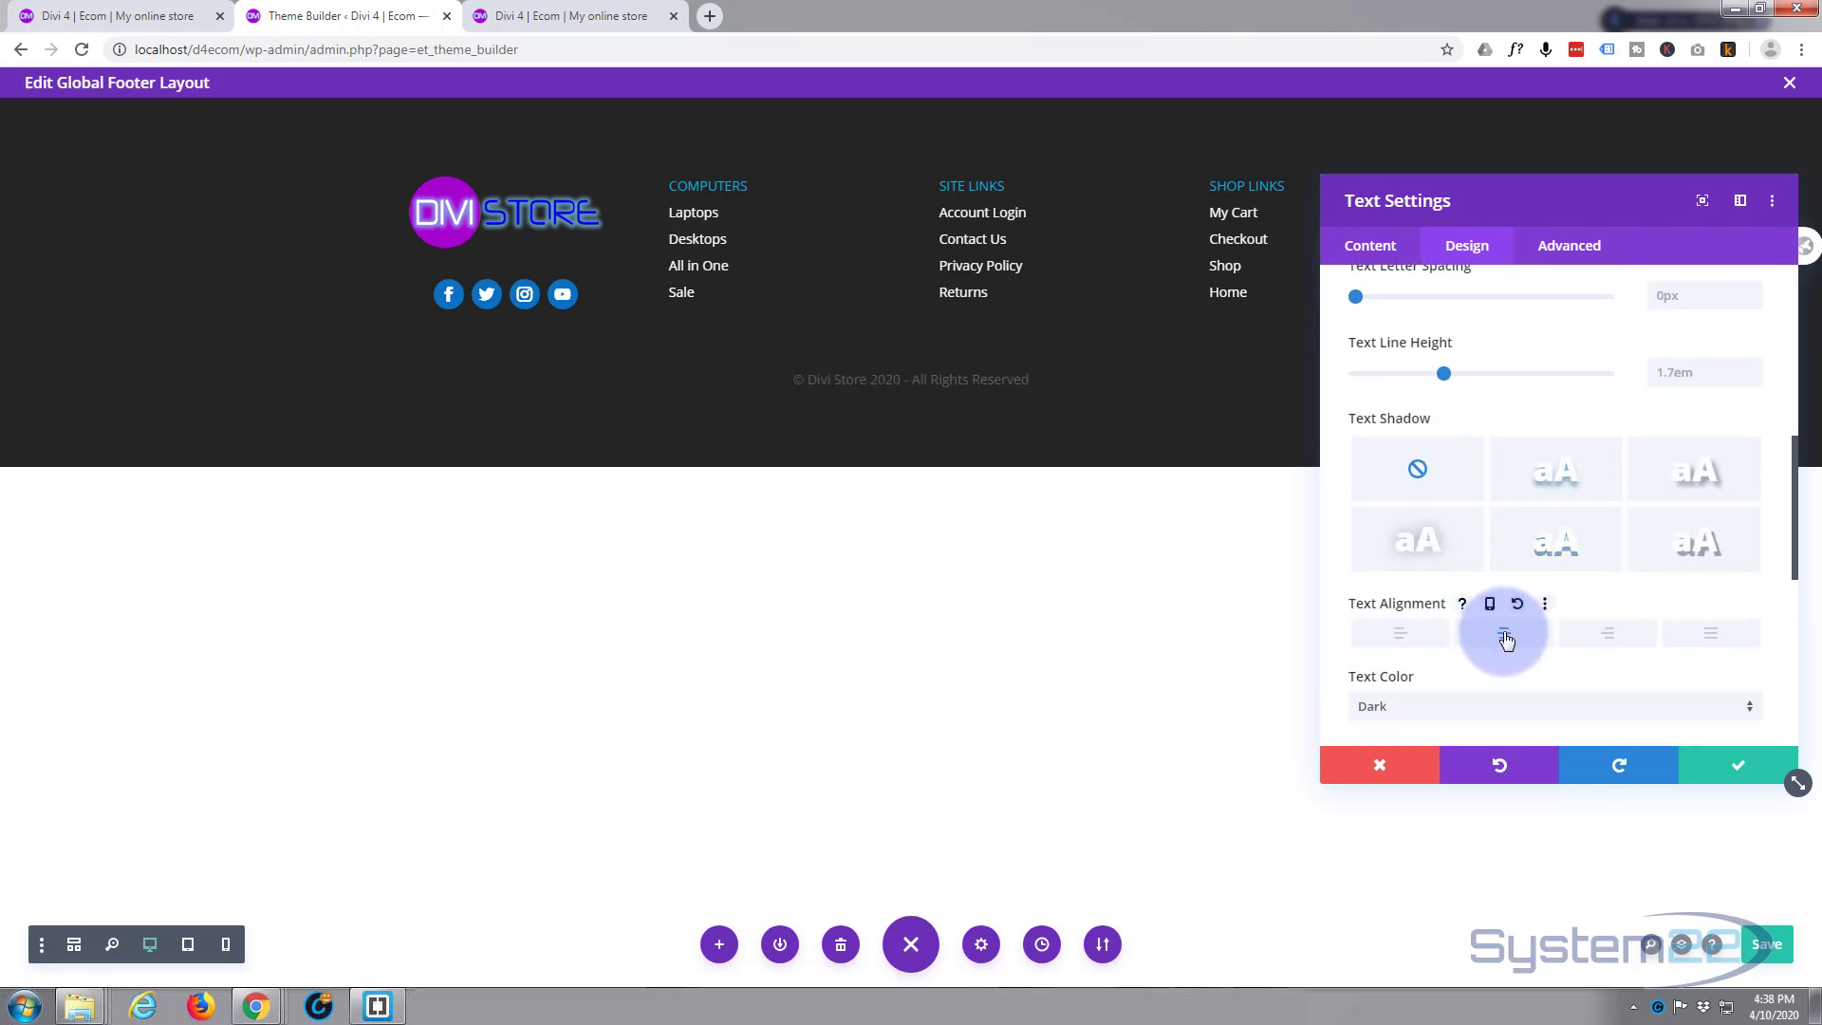
Set the copyright text color to the grey #8f8f8f from the extended palette and save the Text module
scroll(1504, 626, "up", 5)
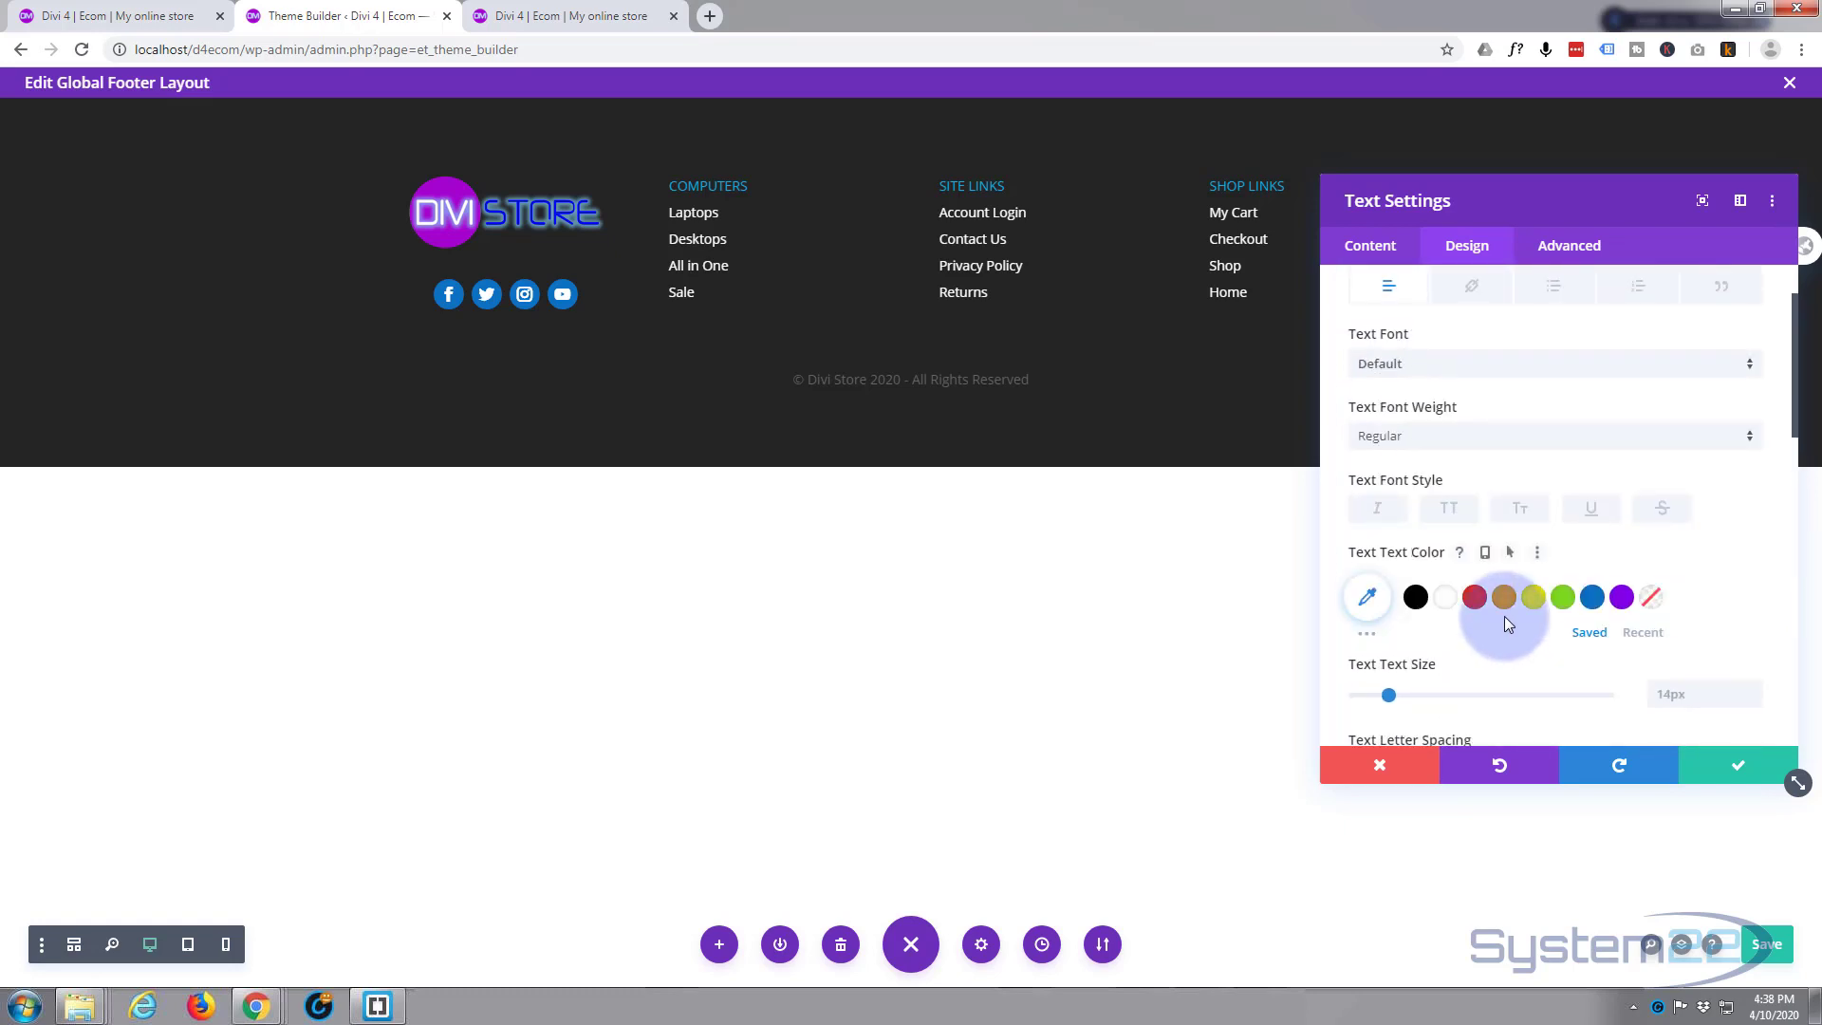
left_click(1374, 638)
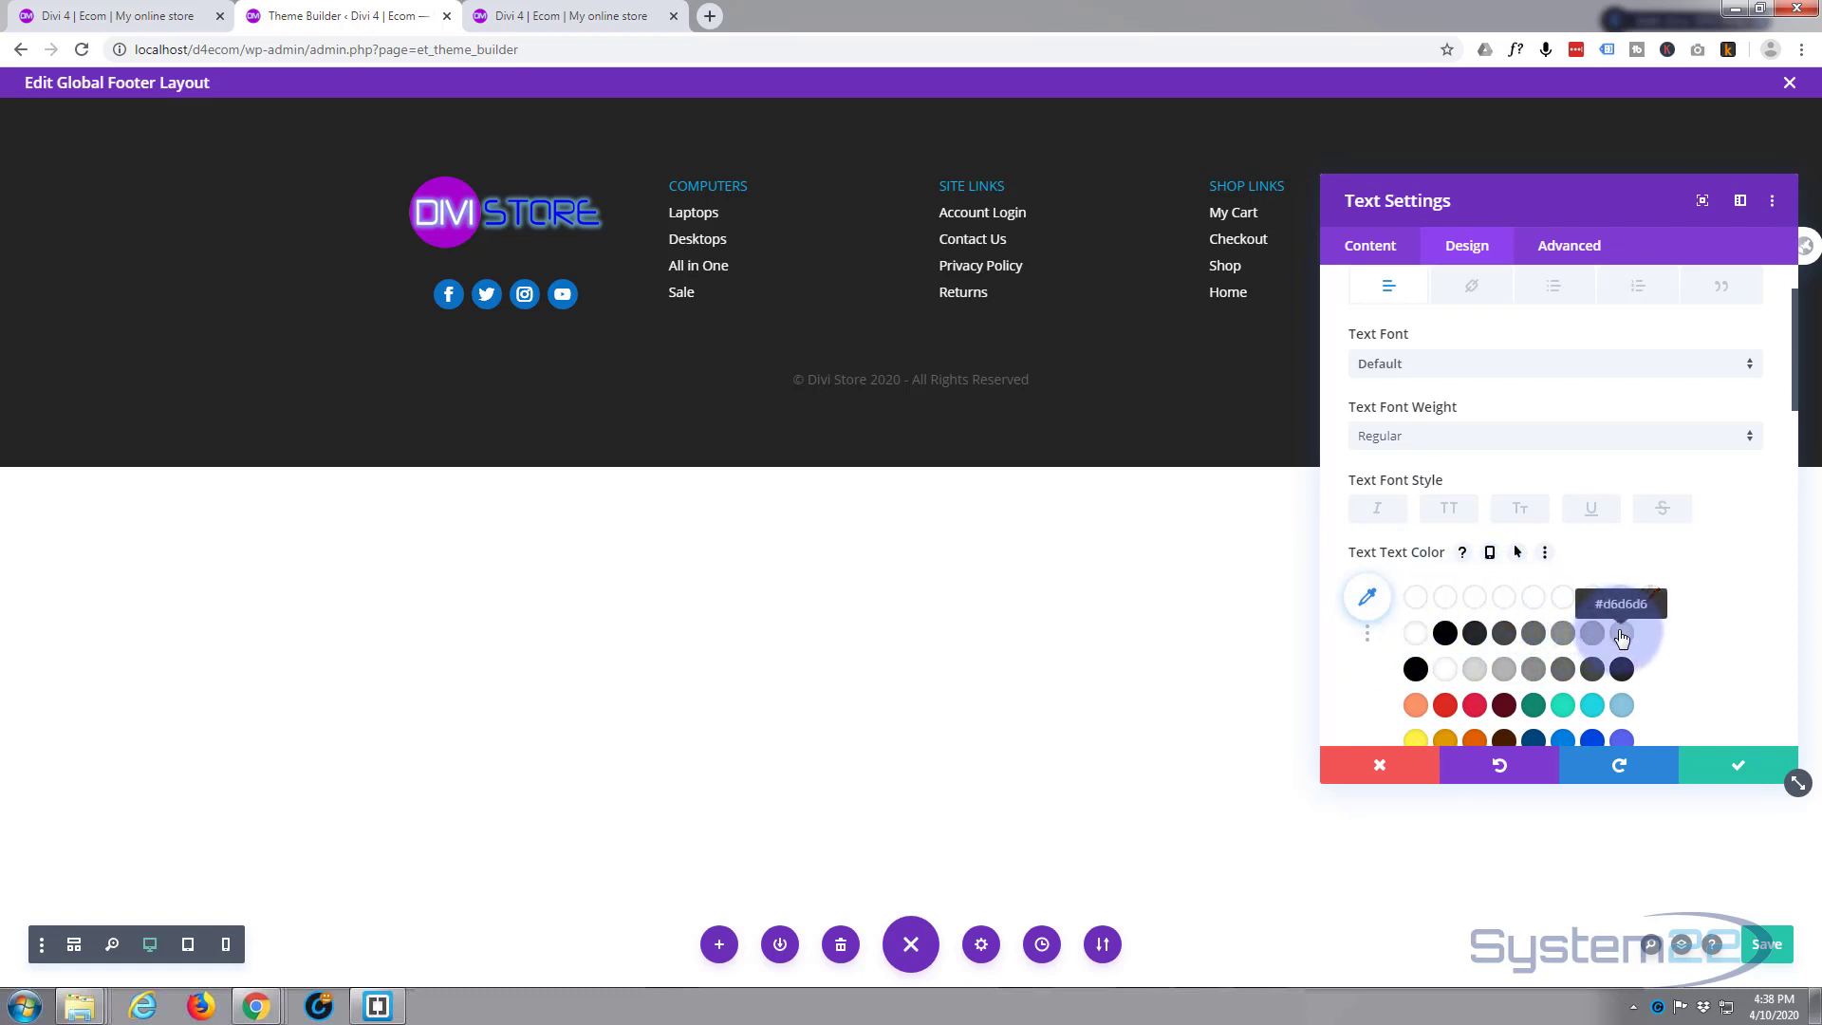
left_click(1622, 634)
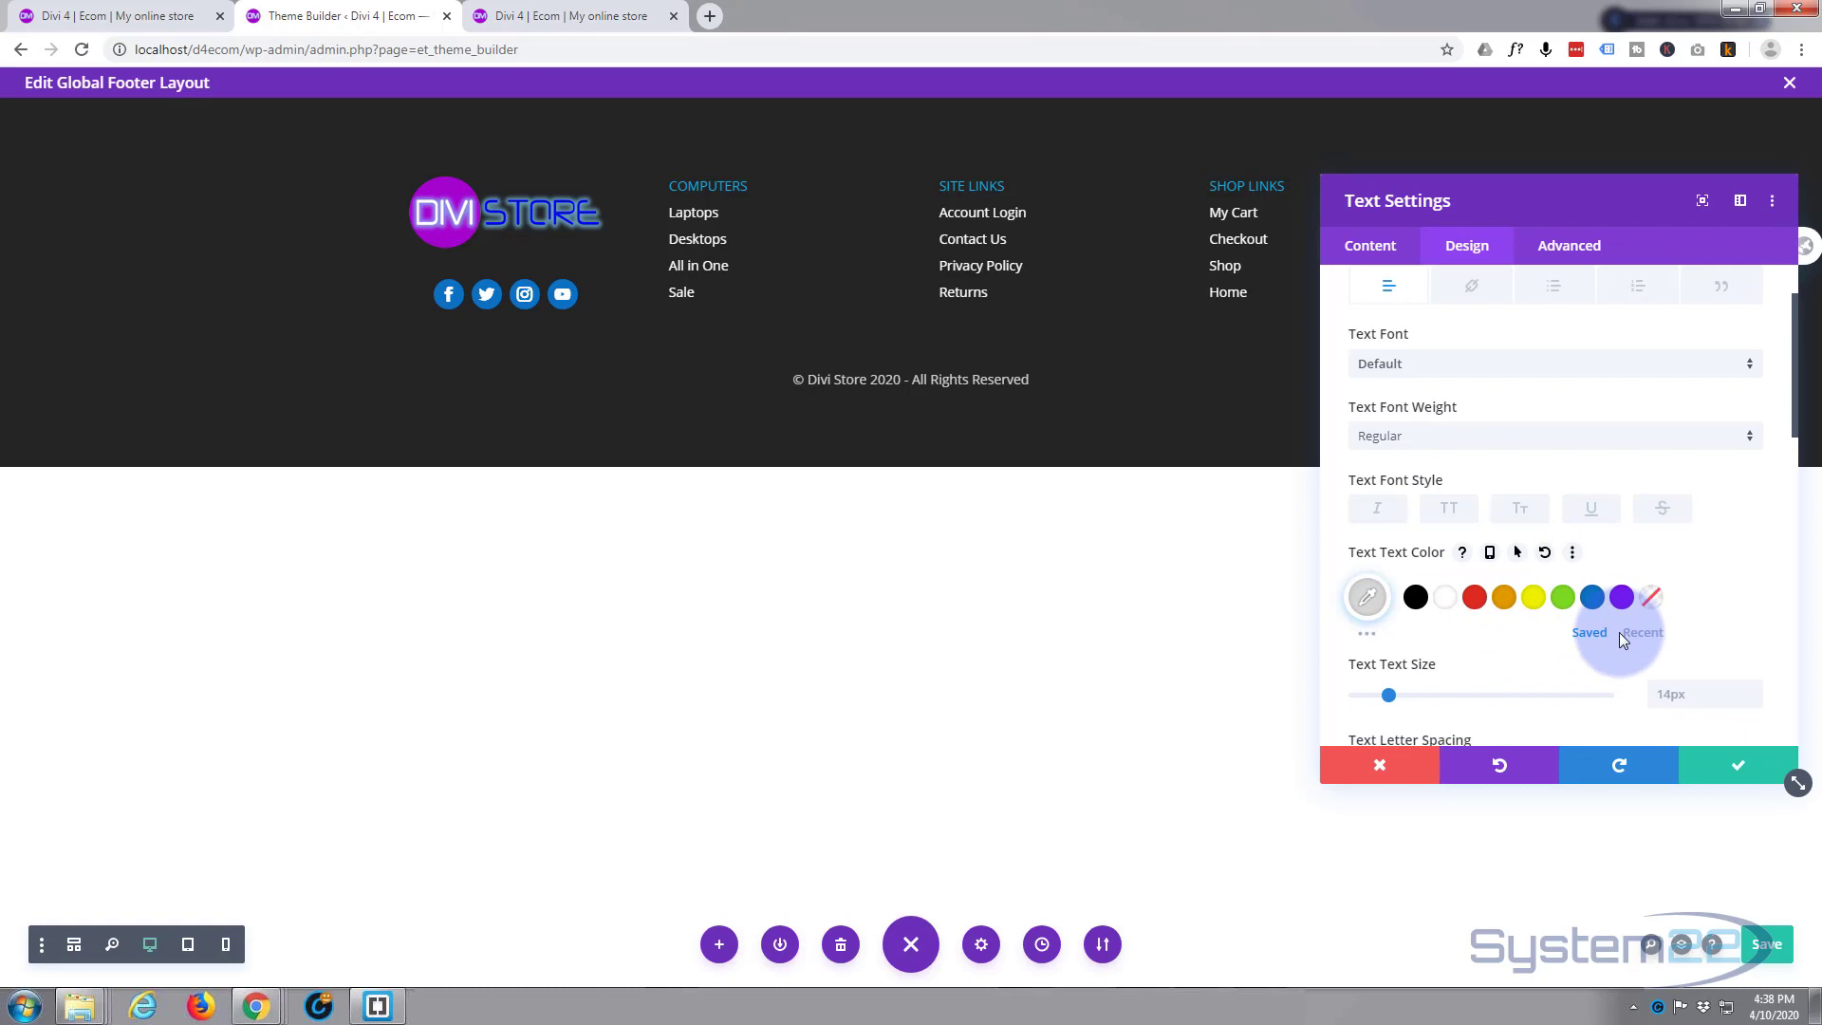
left_click(1366, 634)
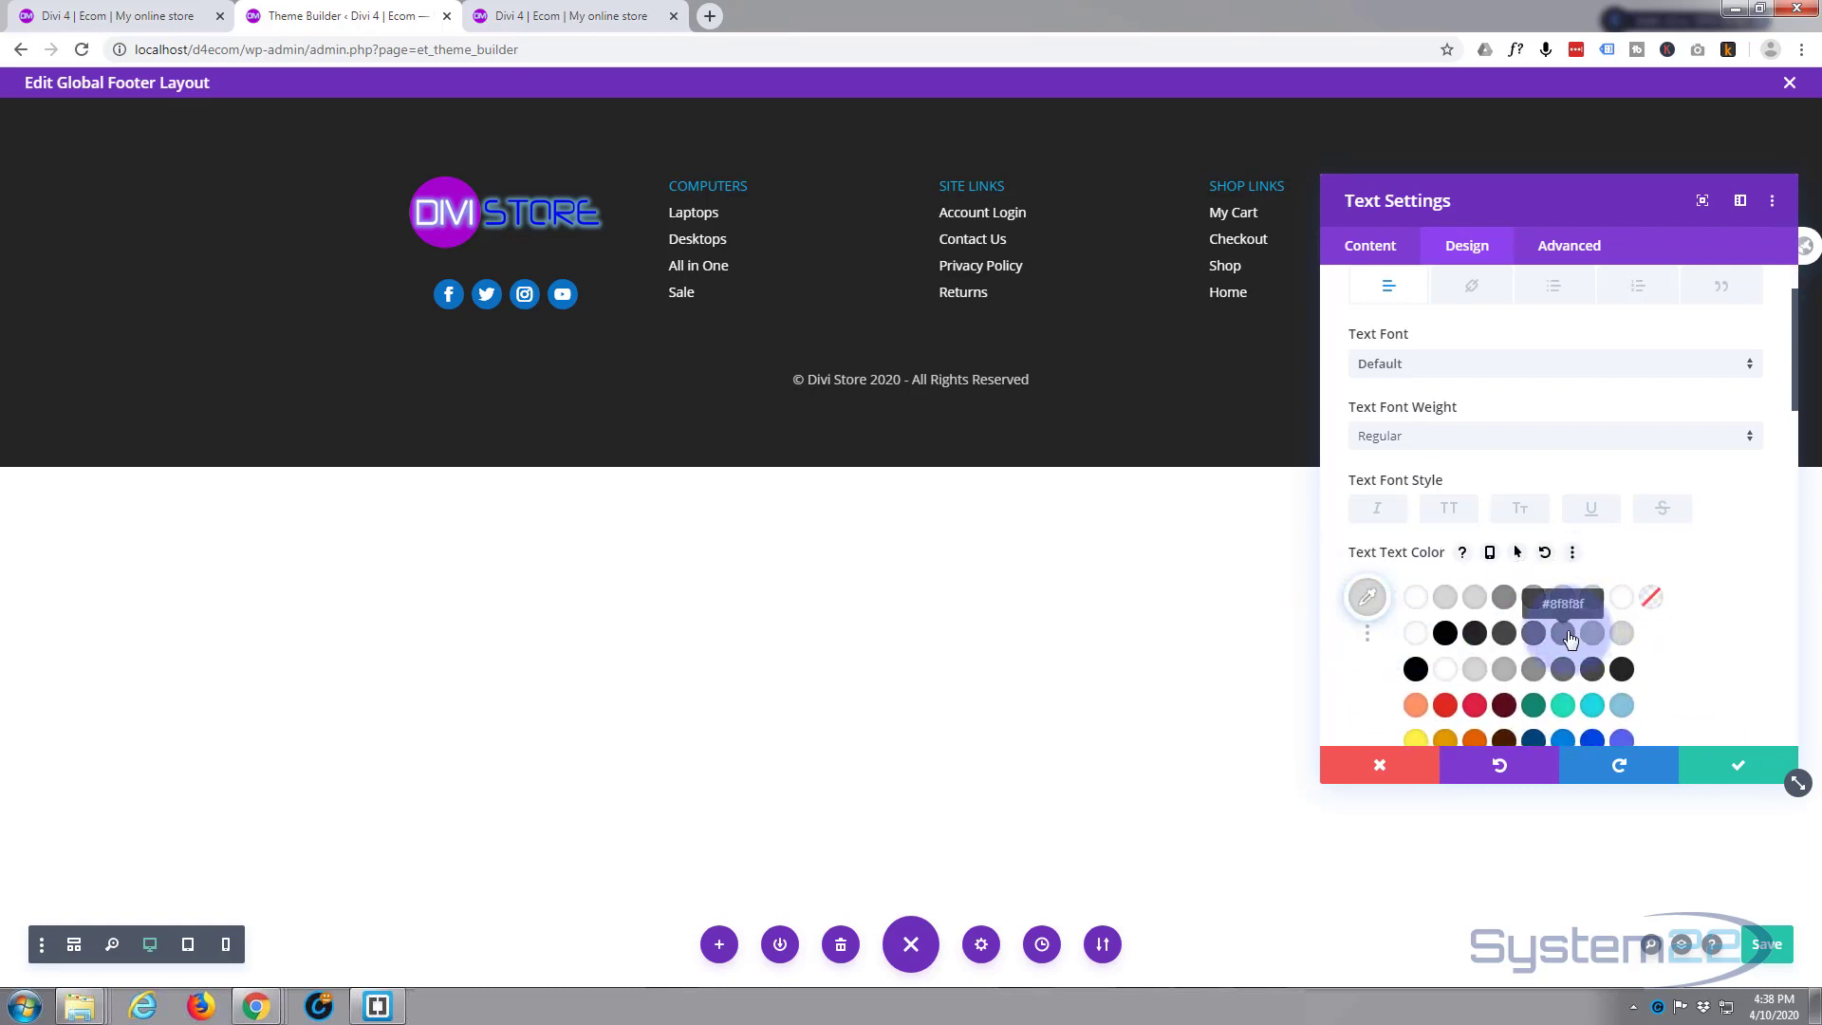
left_click(1565, 633)
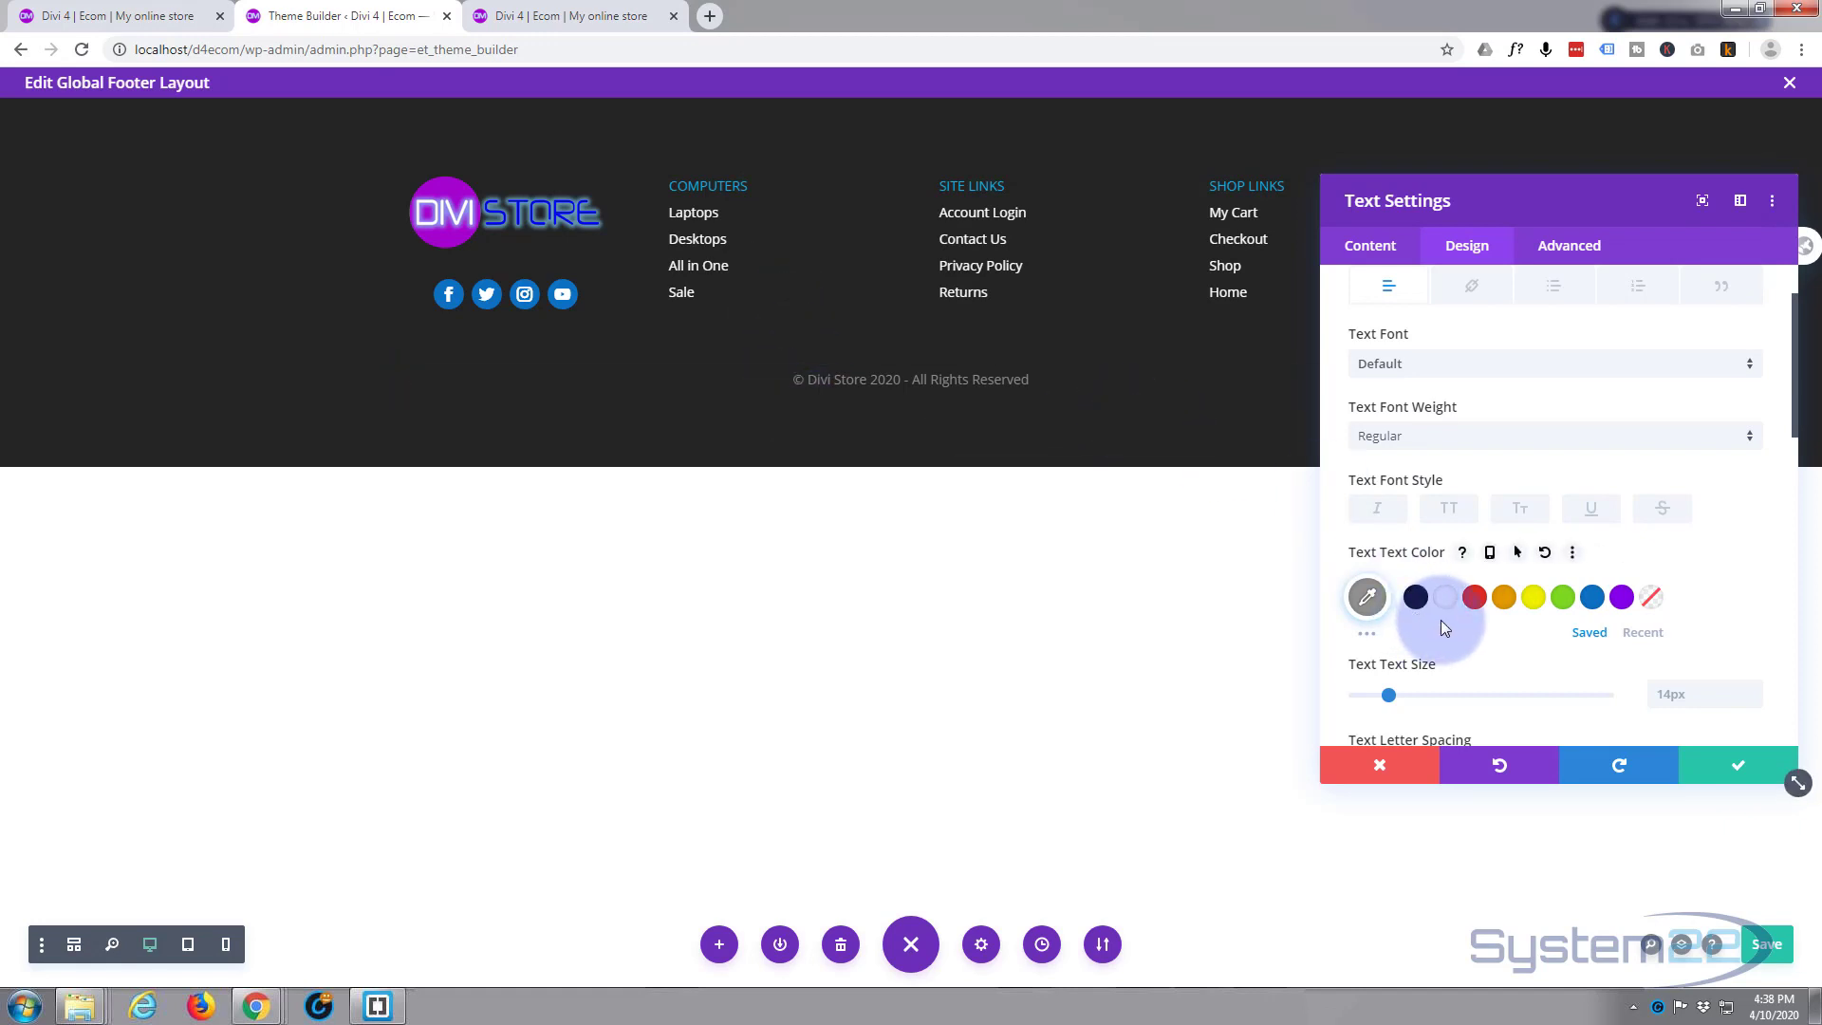
left_click(1744, 762)
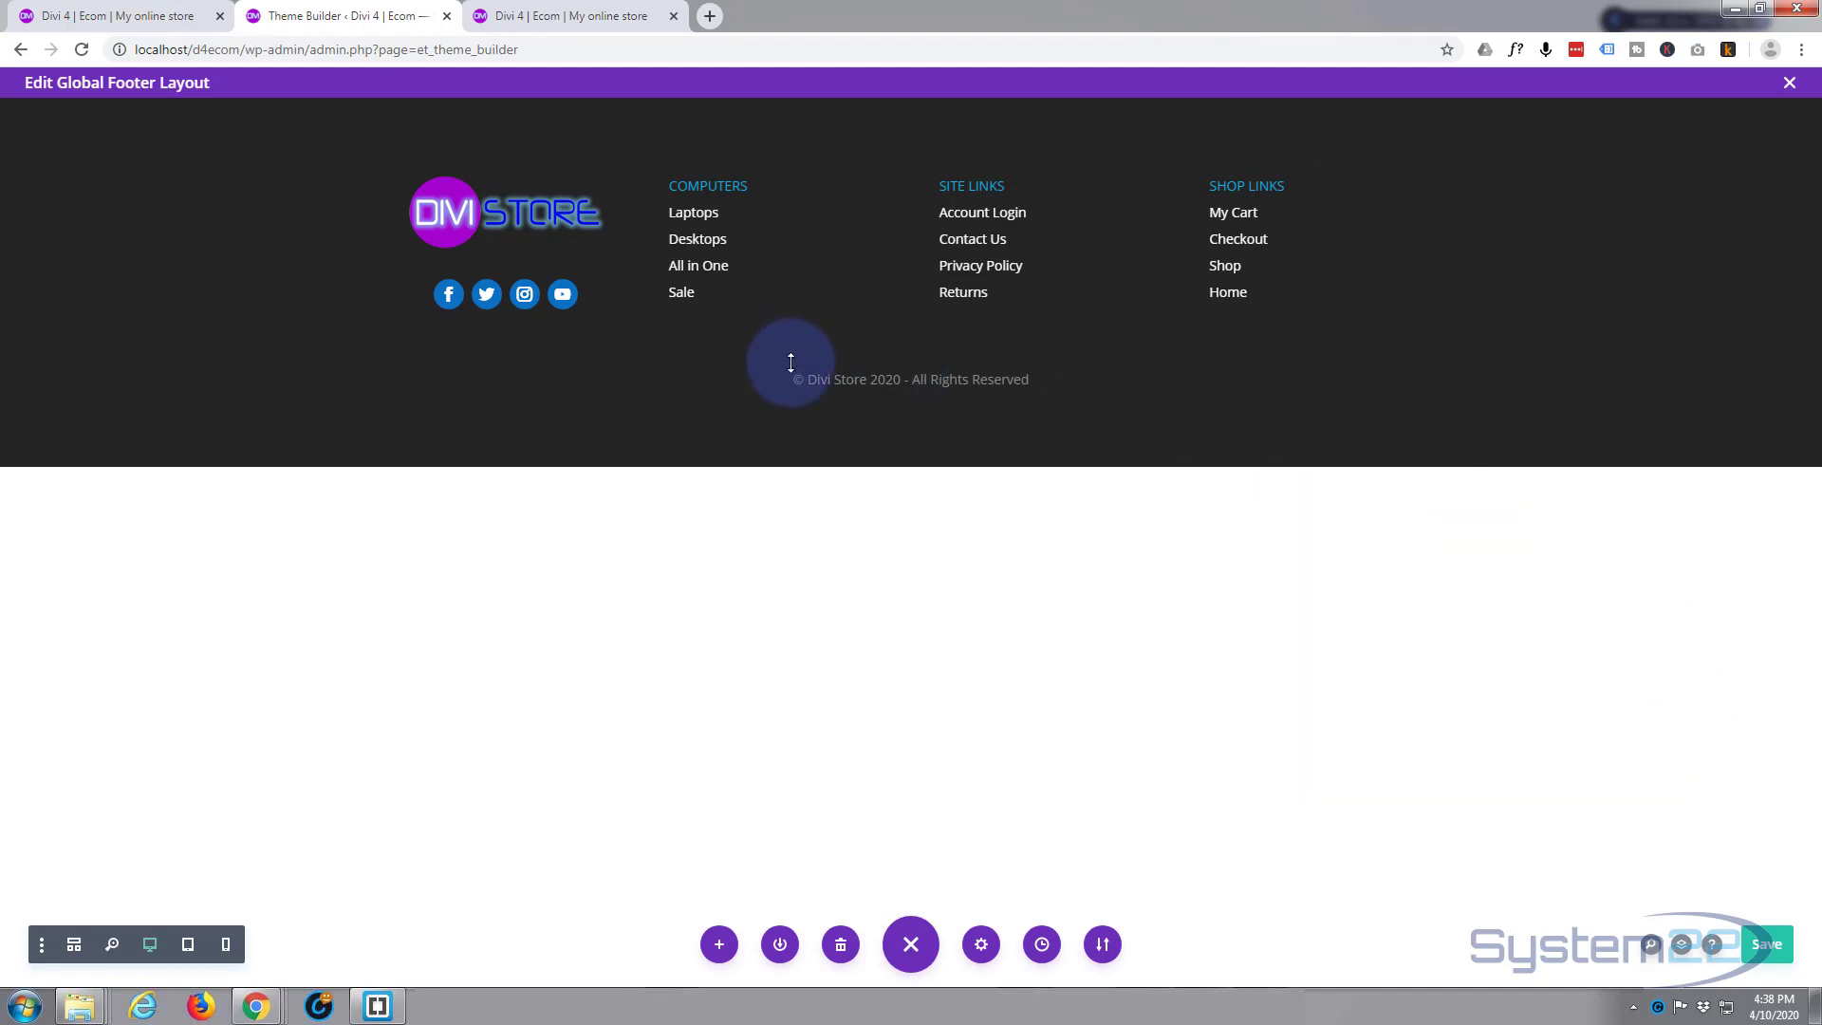
Give the copyright row a black background color
left_click_drag(792, 362, 494, 344)
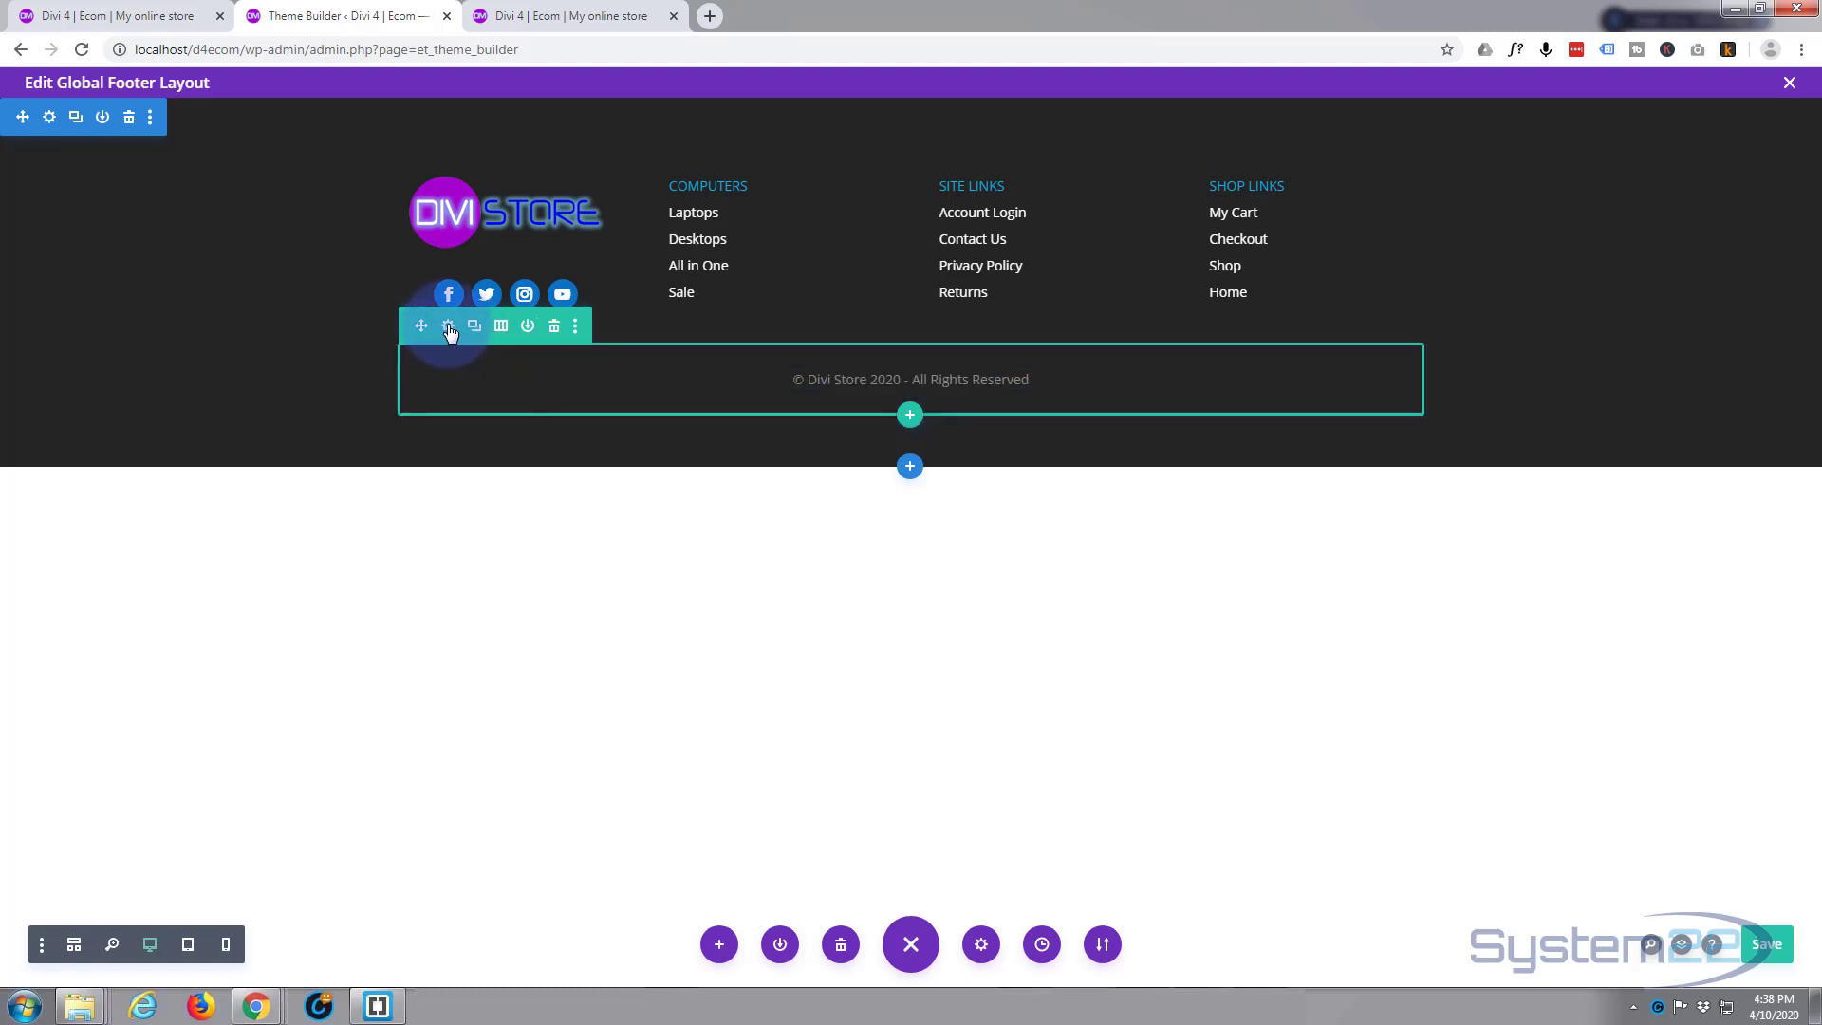
left_click(448, 328)
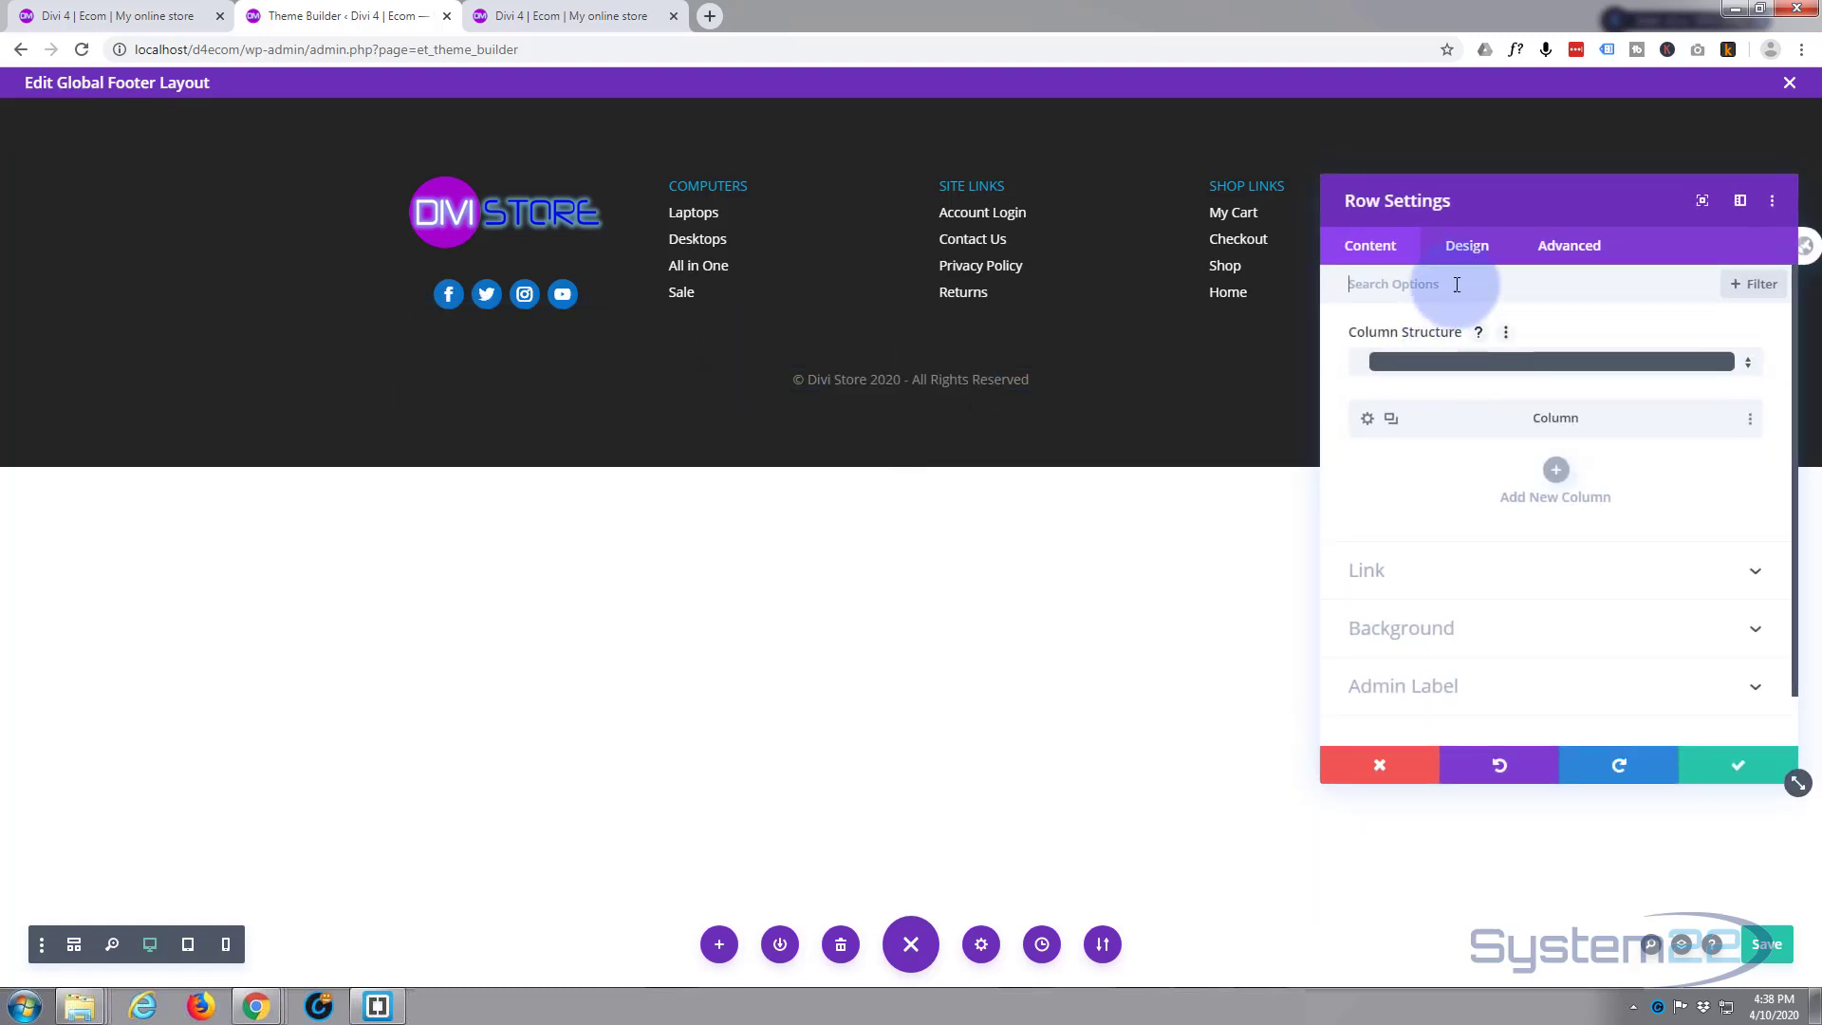
left_click(1488, 628)
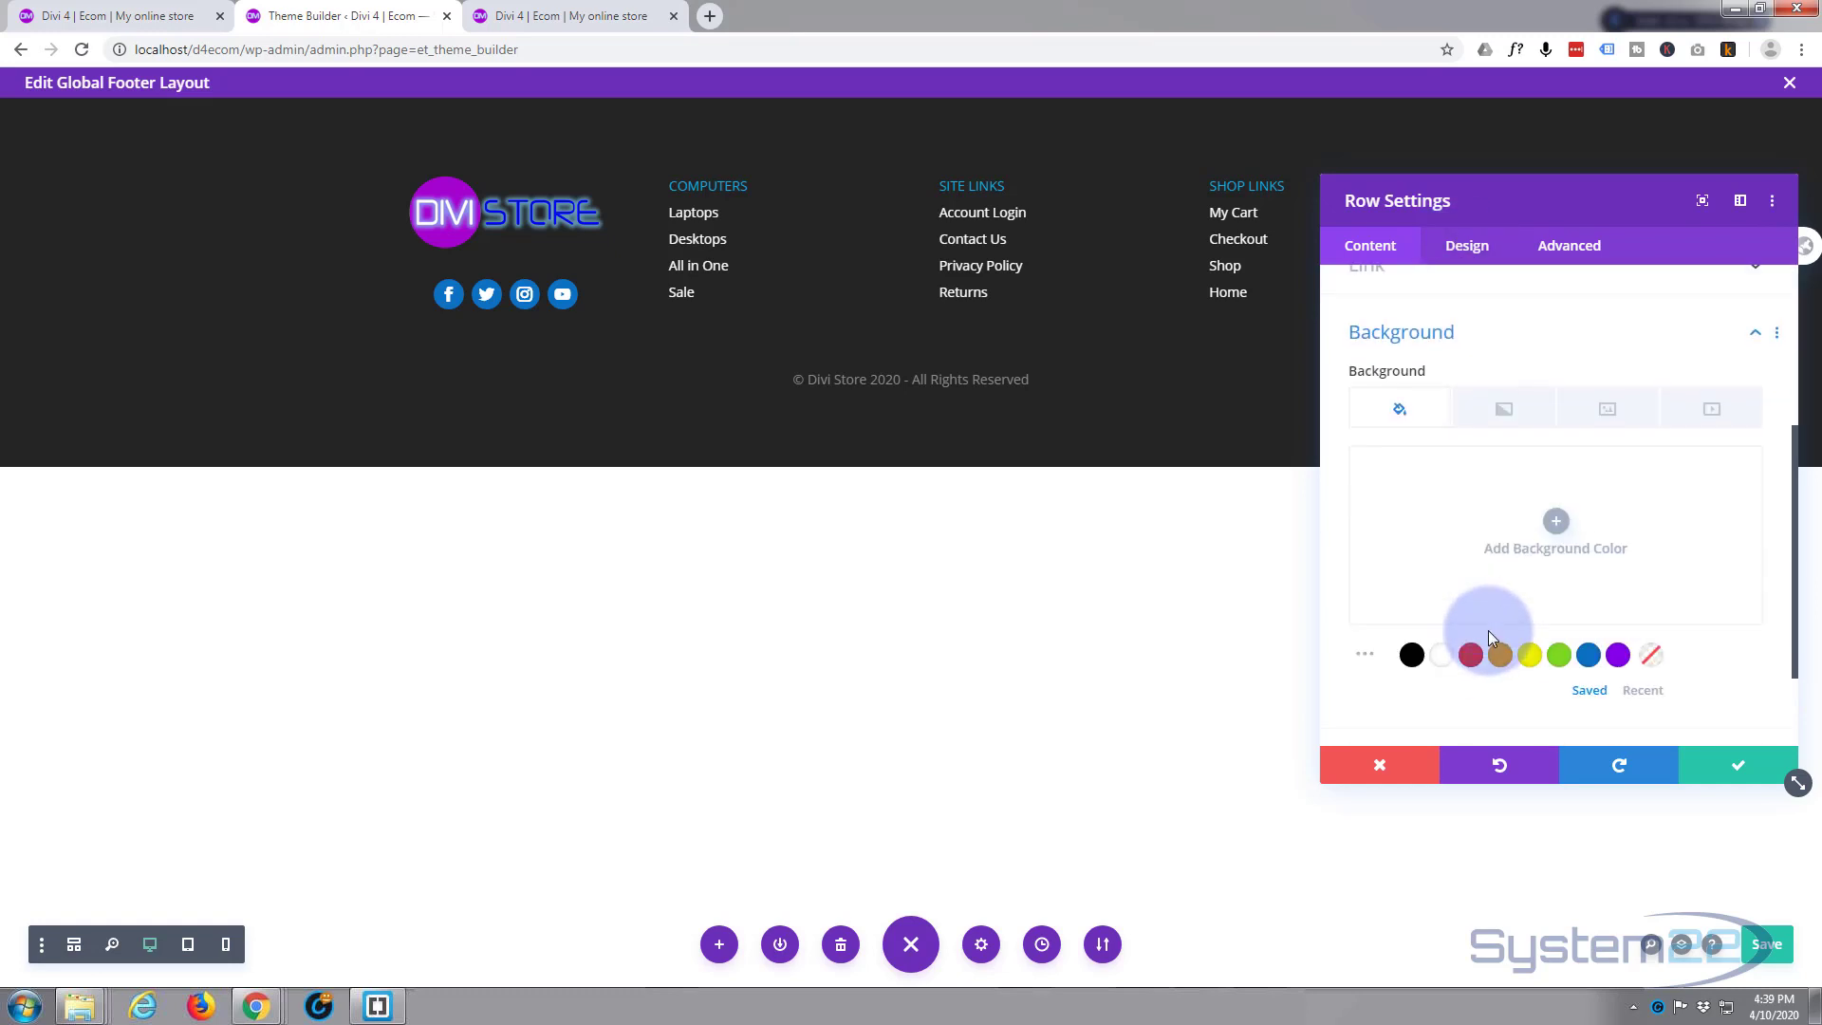
left_click(1413, 656)
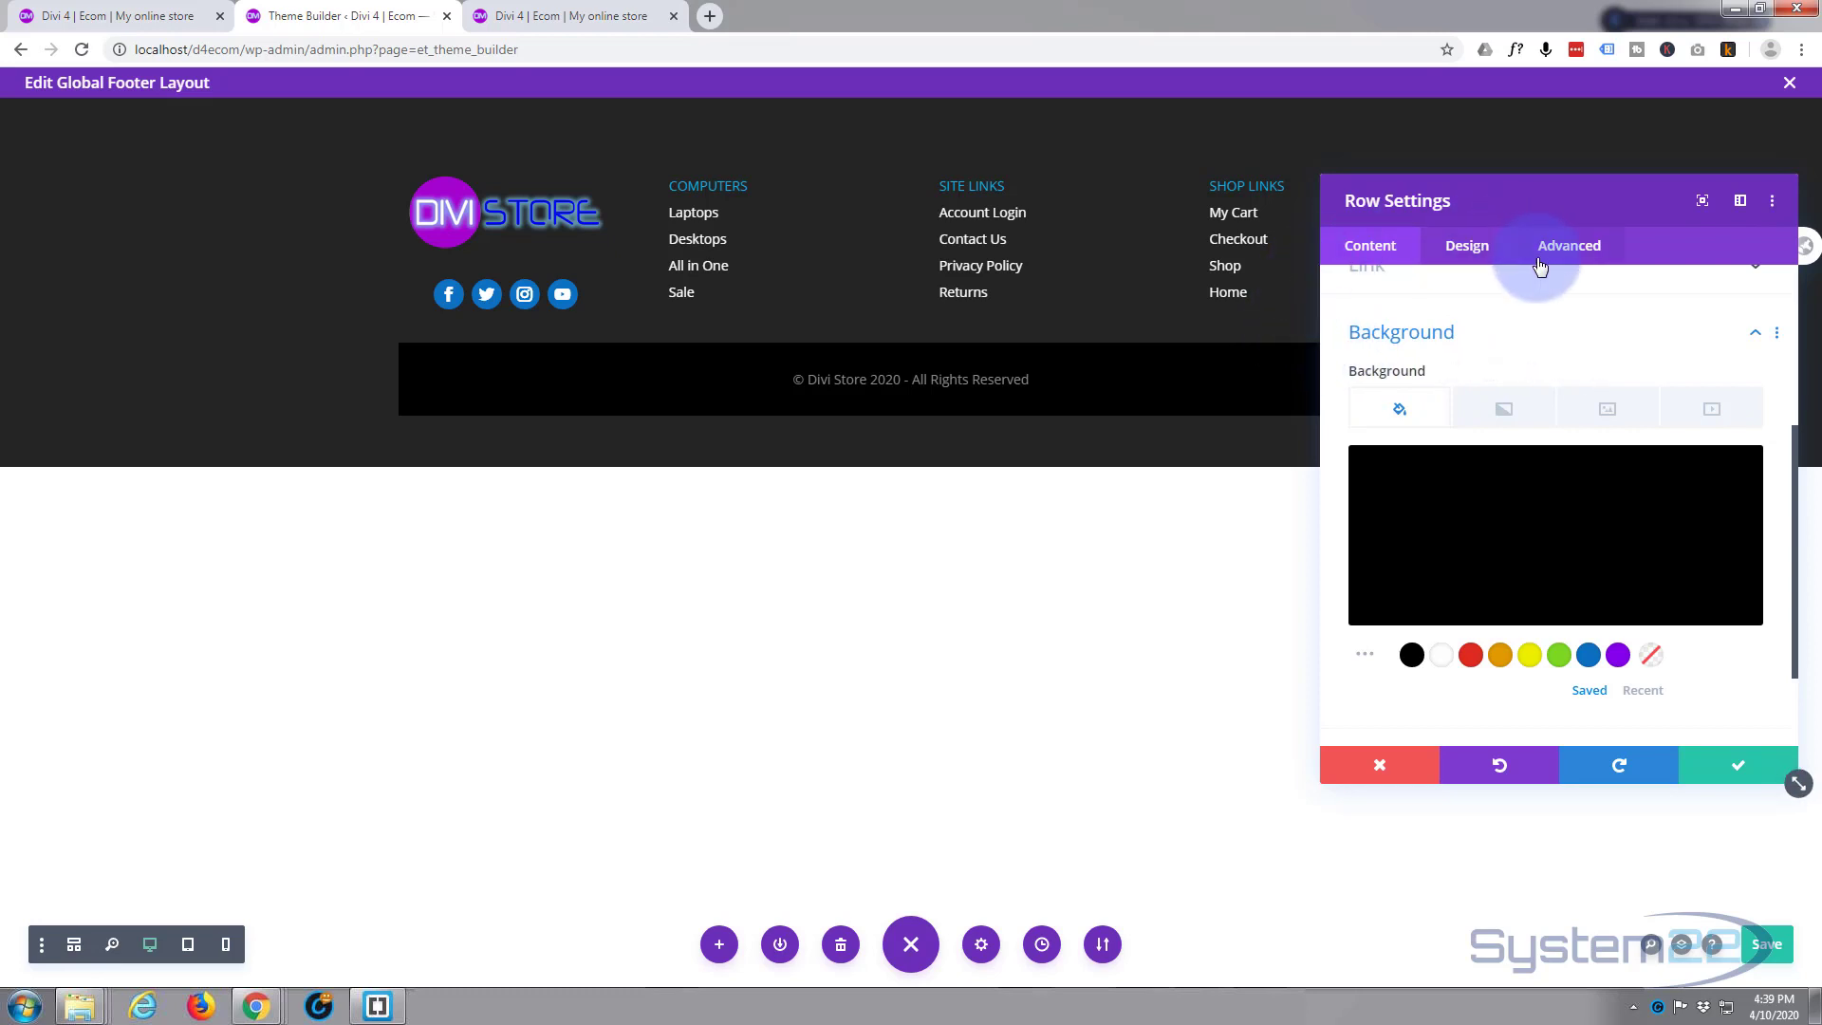
Set the copyright row's width and max width to 100% and save the row
left_click(1473, 250)
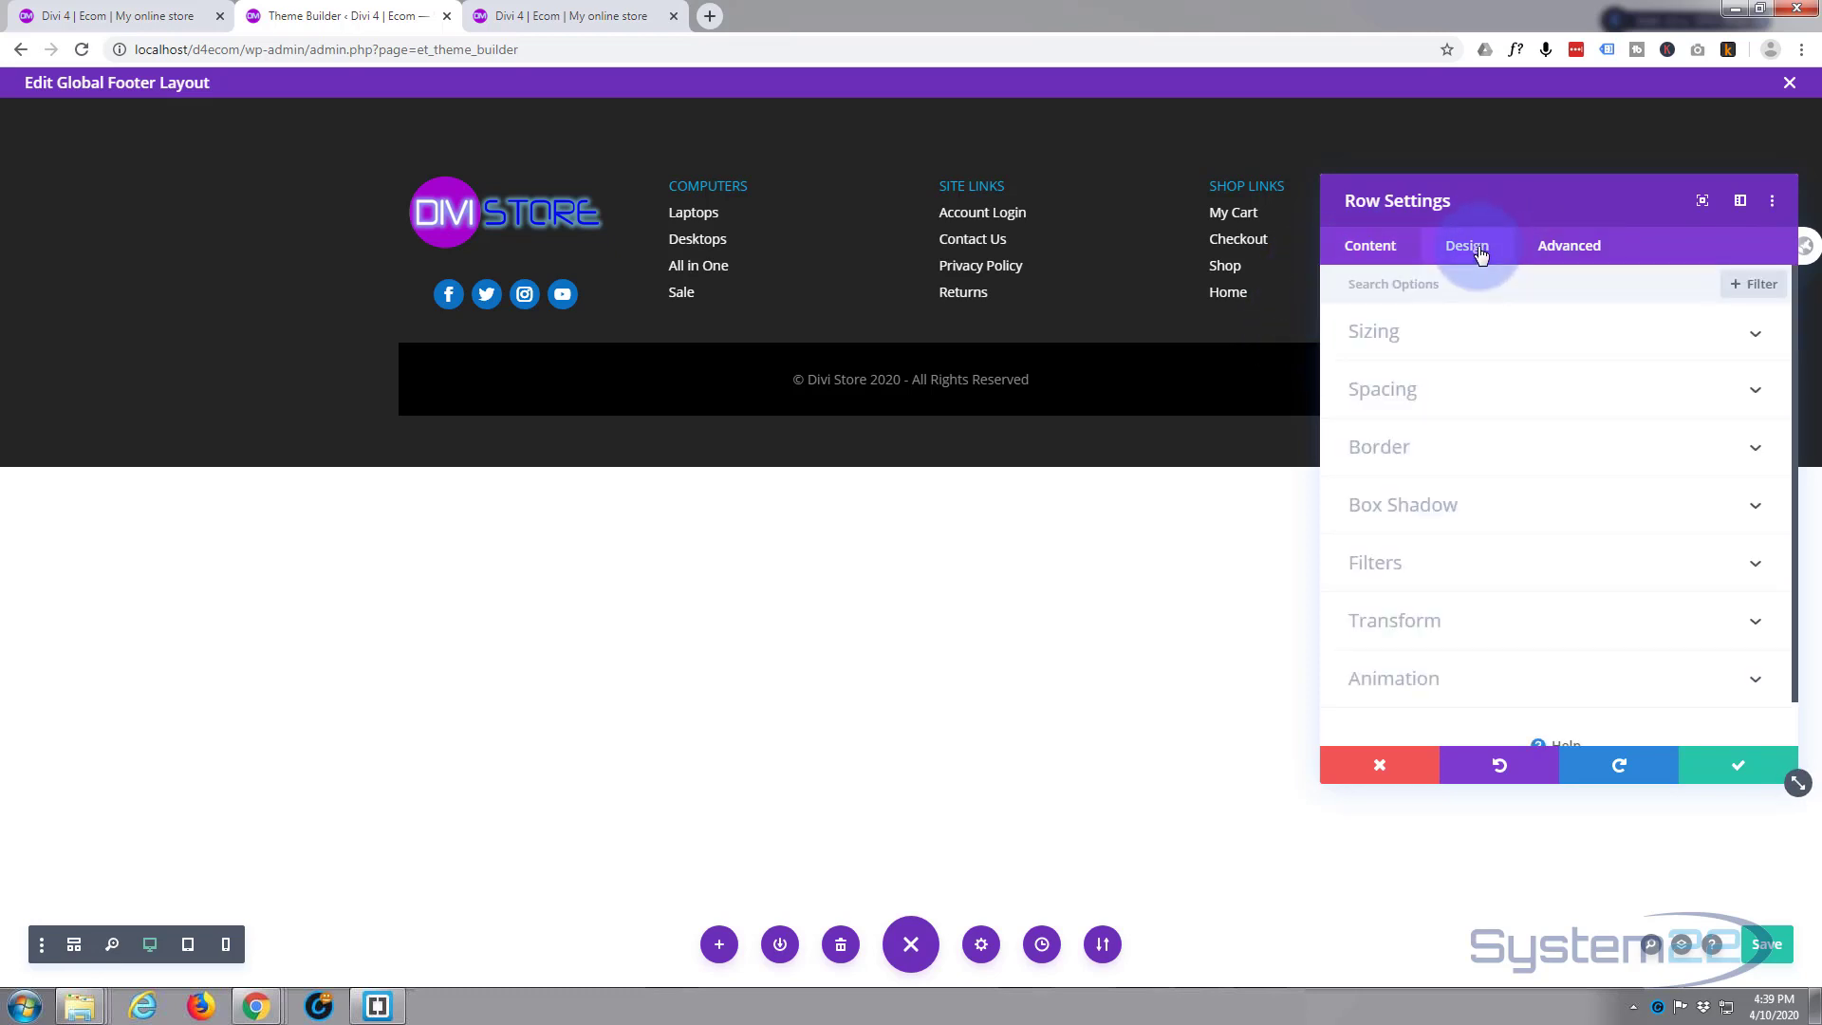
left_click(1487, 336)
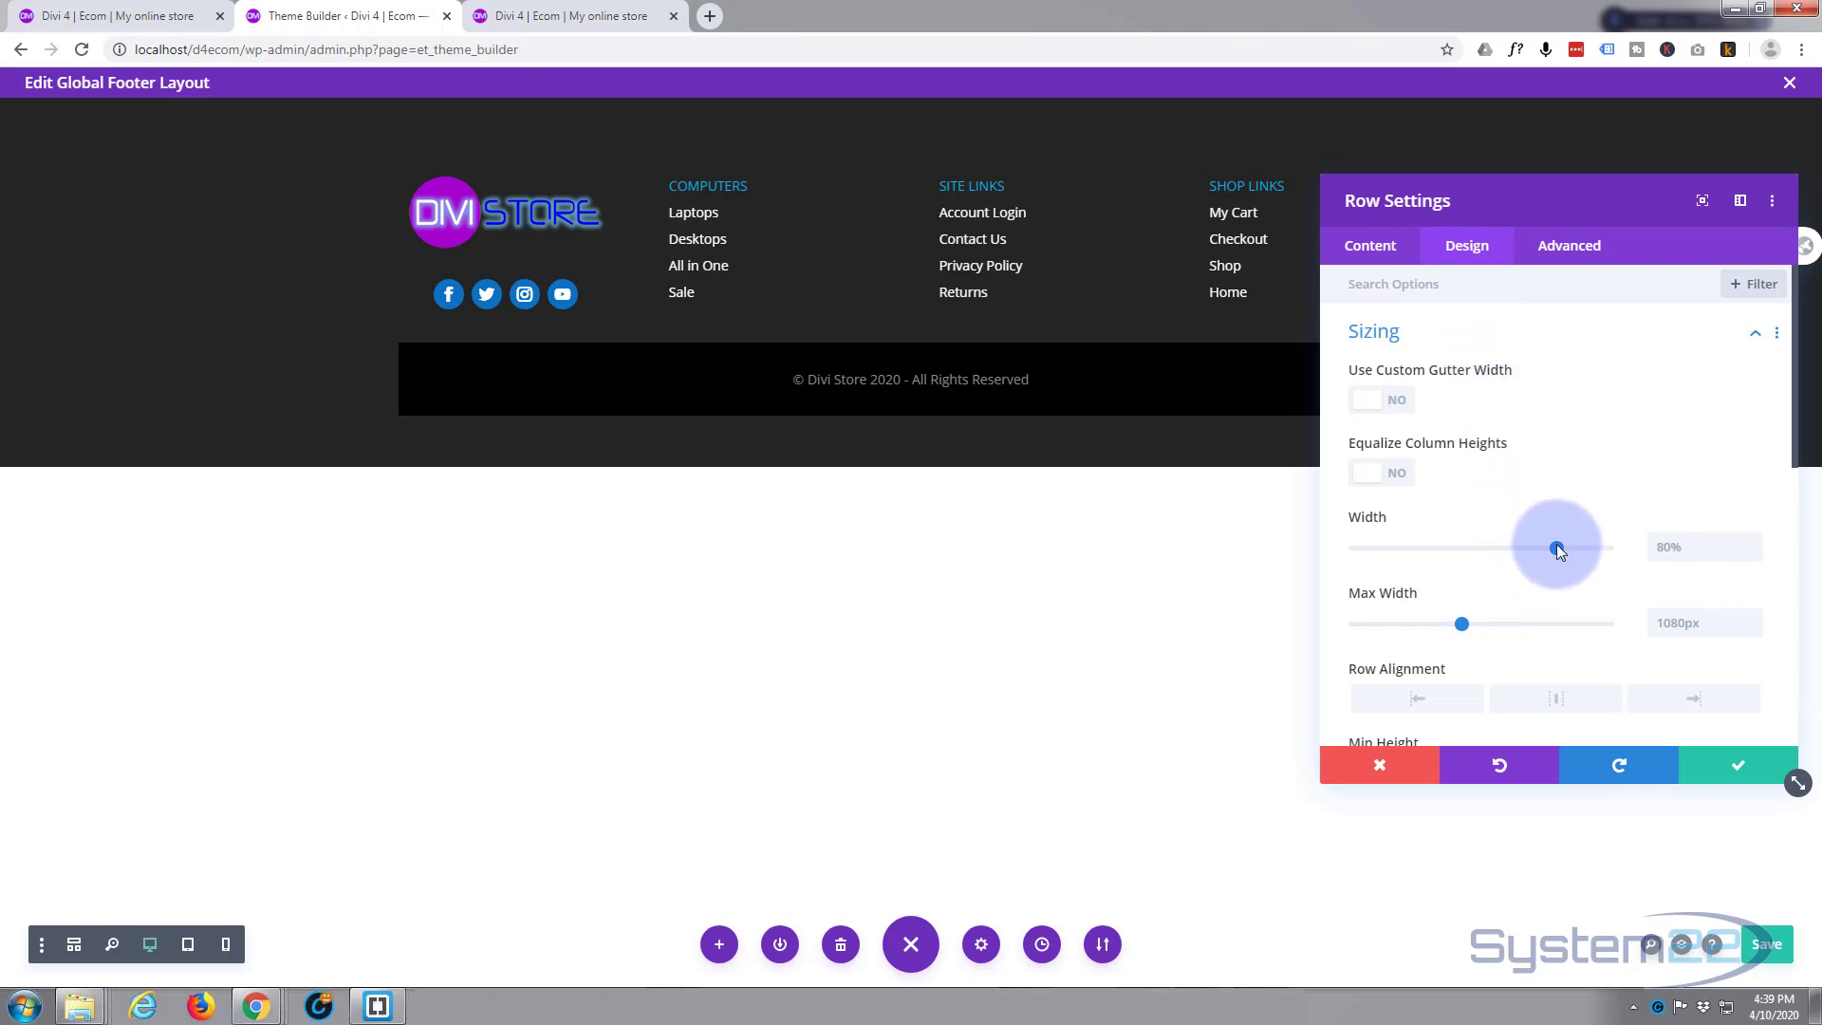
left_click_drag(1557, 545, 1653, 547)
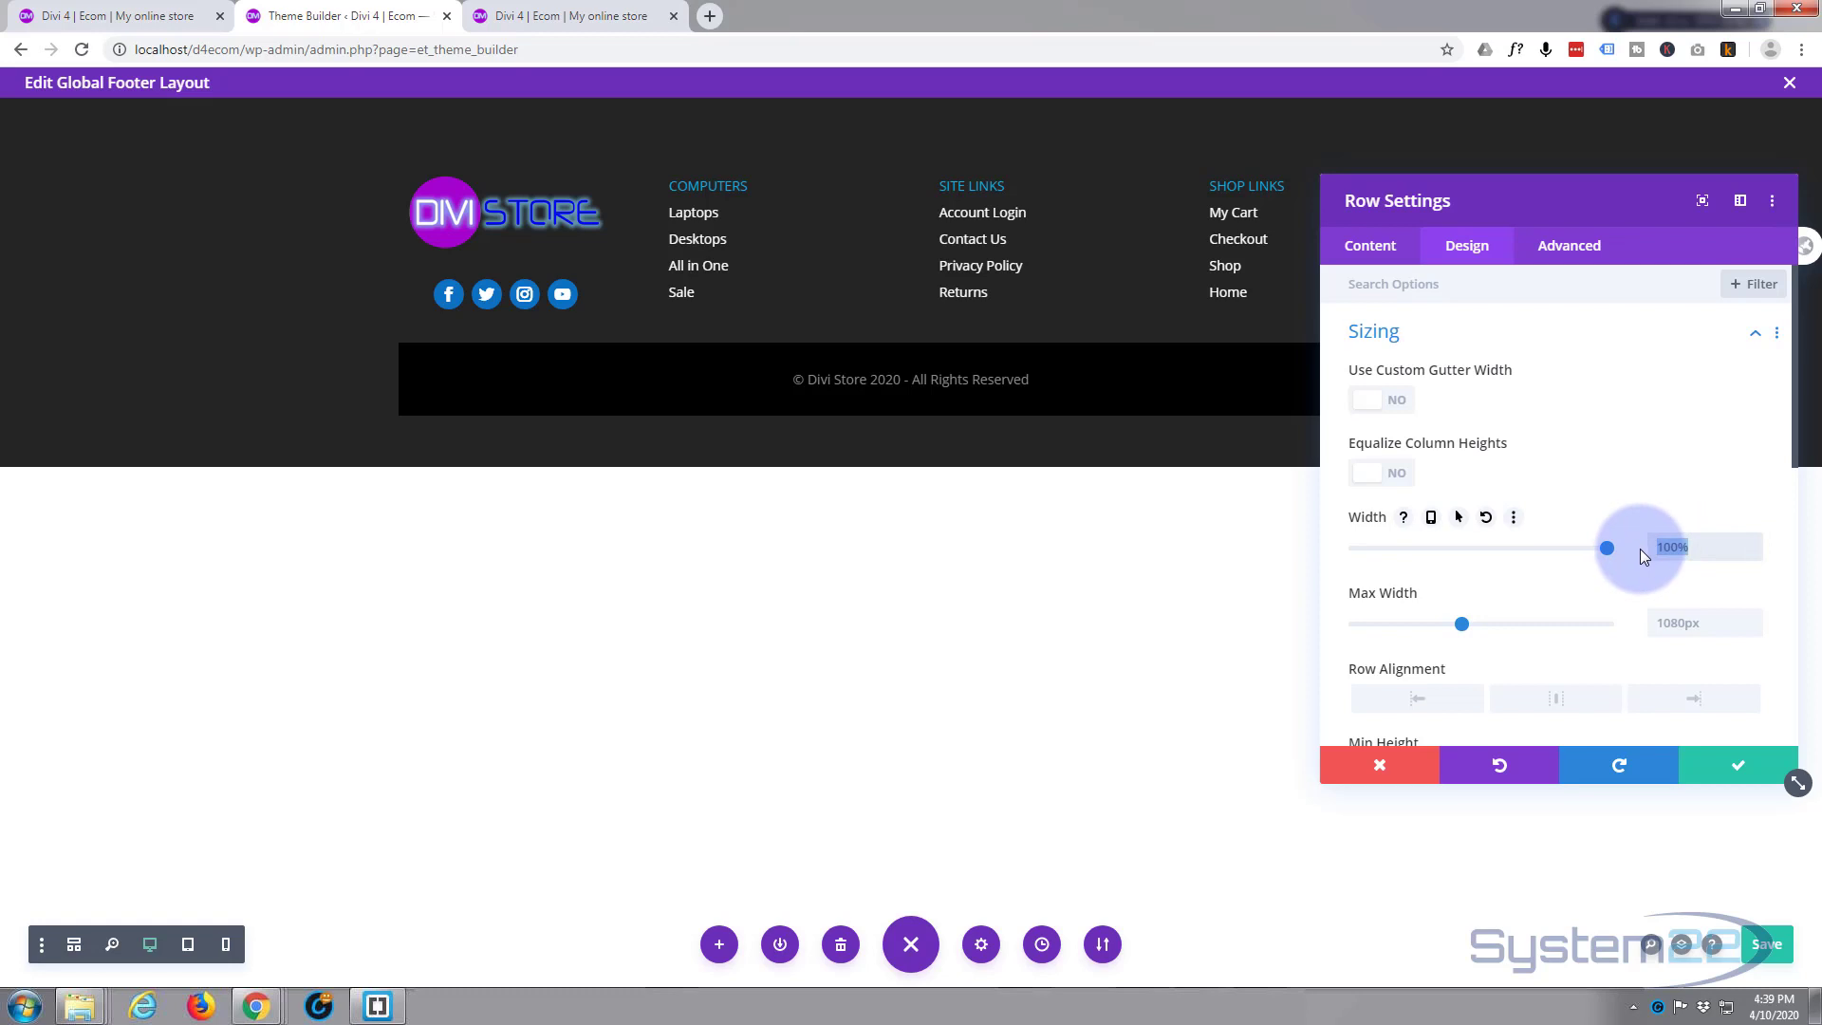
left_click(1698, 622)
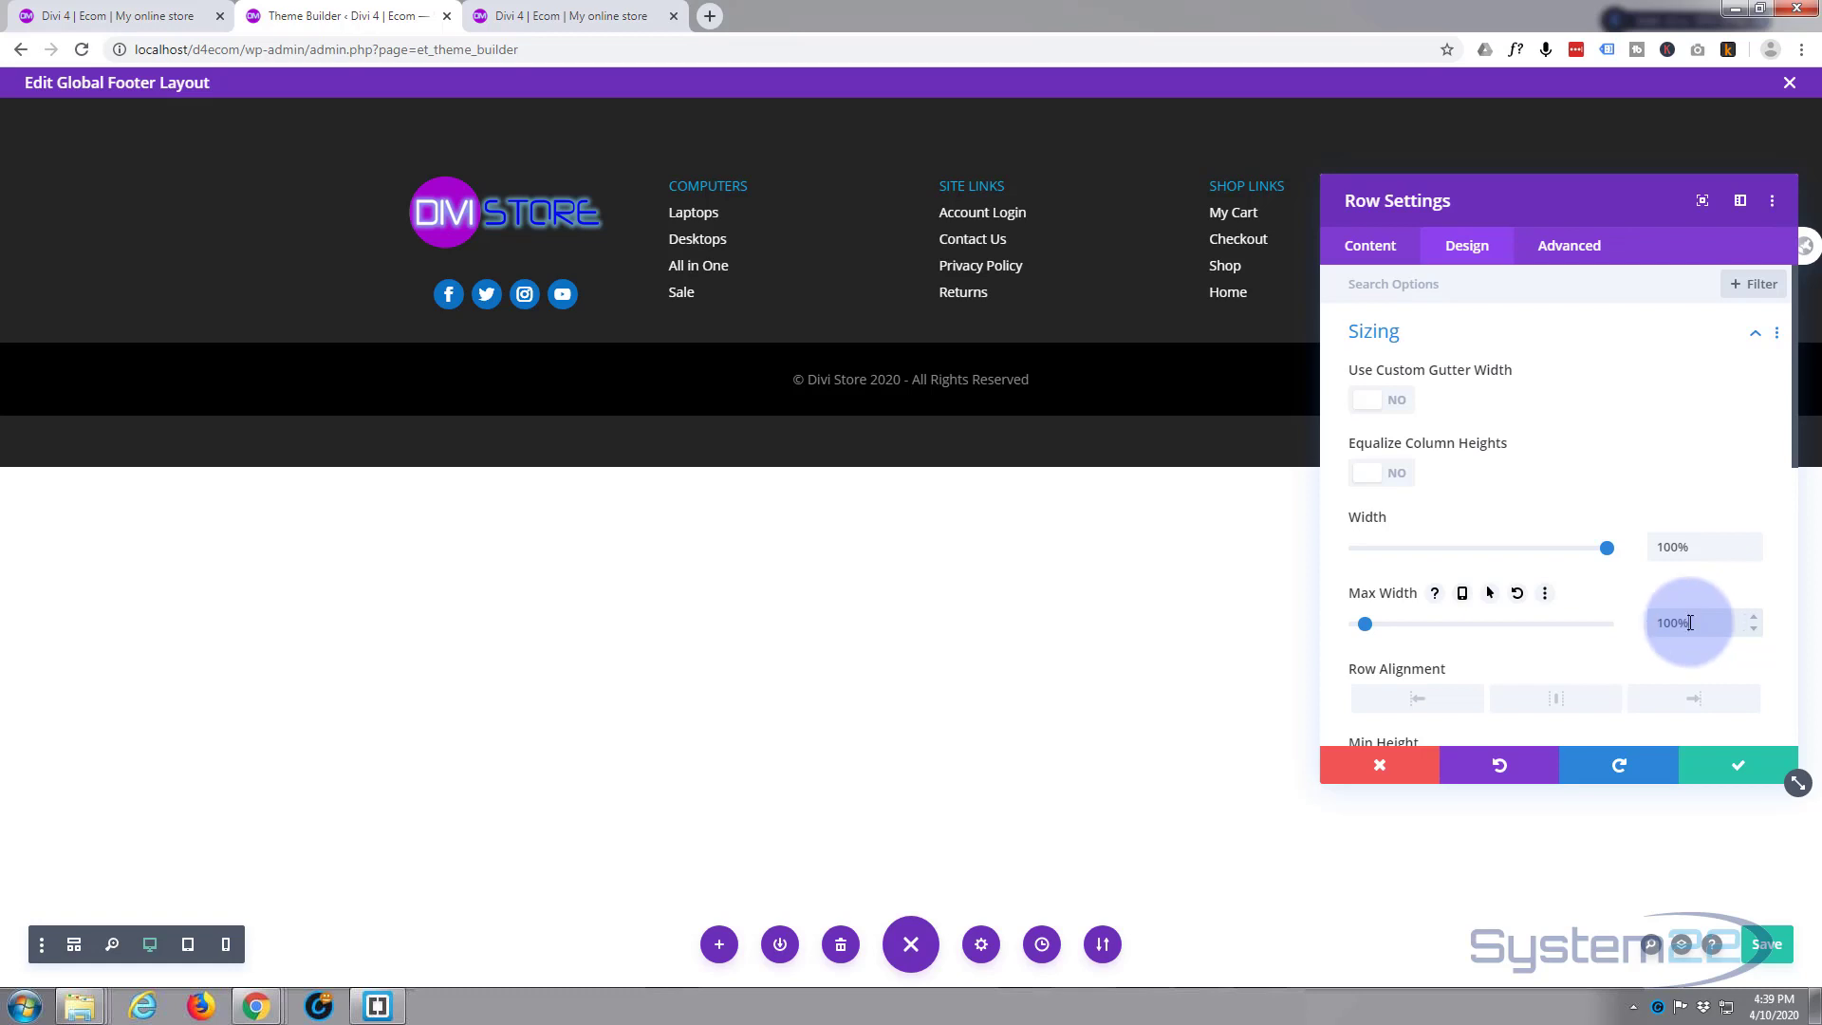
left_click(1732, 769)
Set the footer section's top and bottom padding to 0 px as linked values
mouse_move(85, 115)
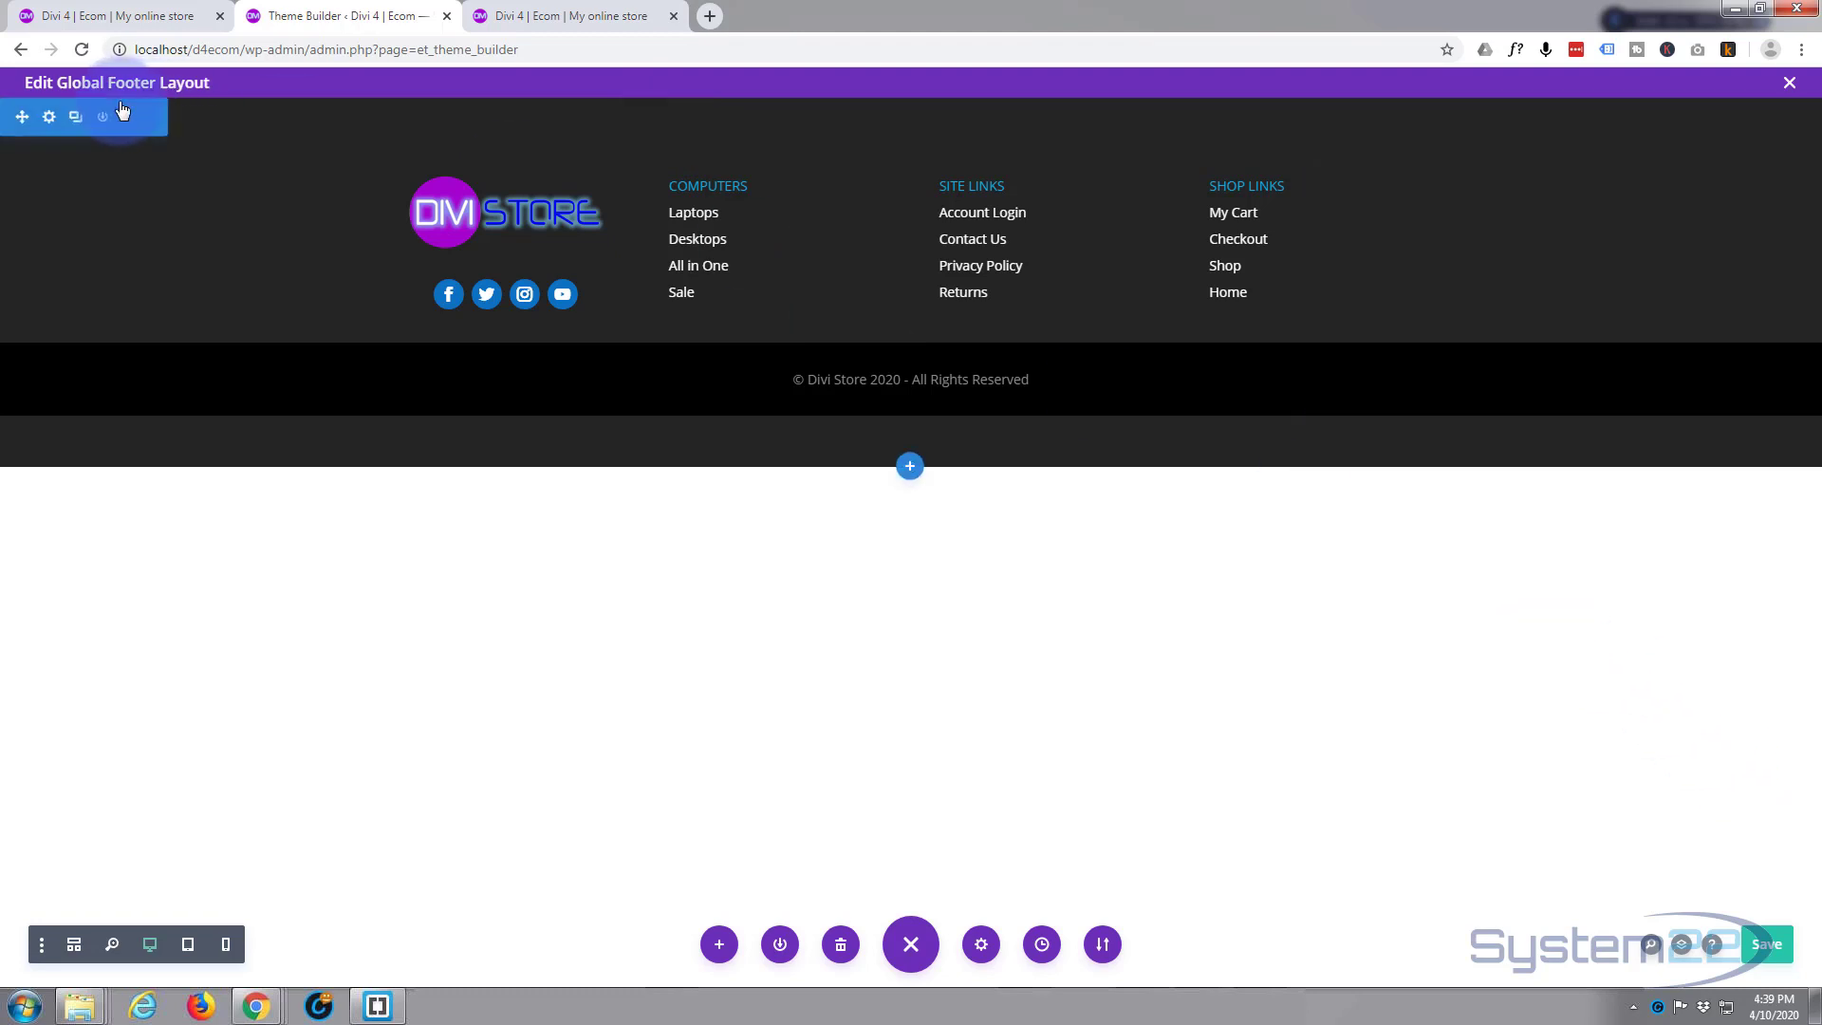
left_click(51, 118)
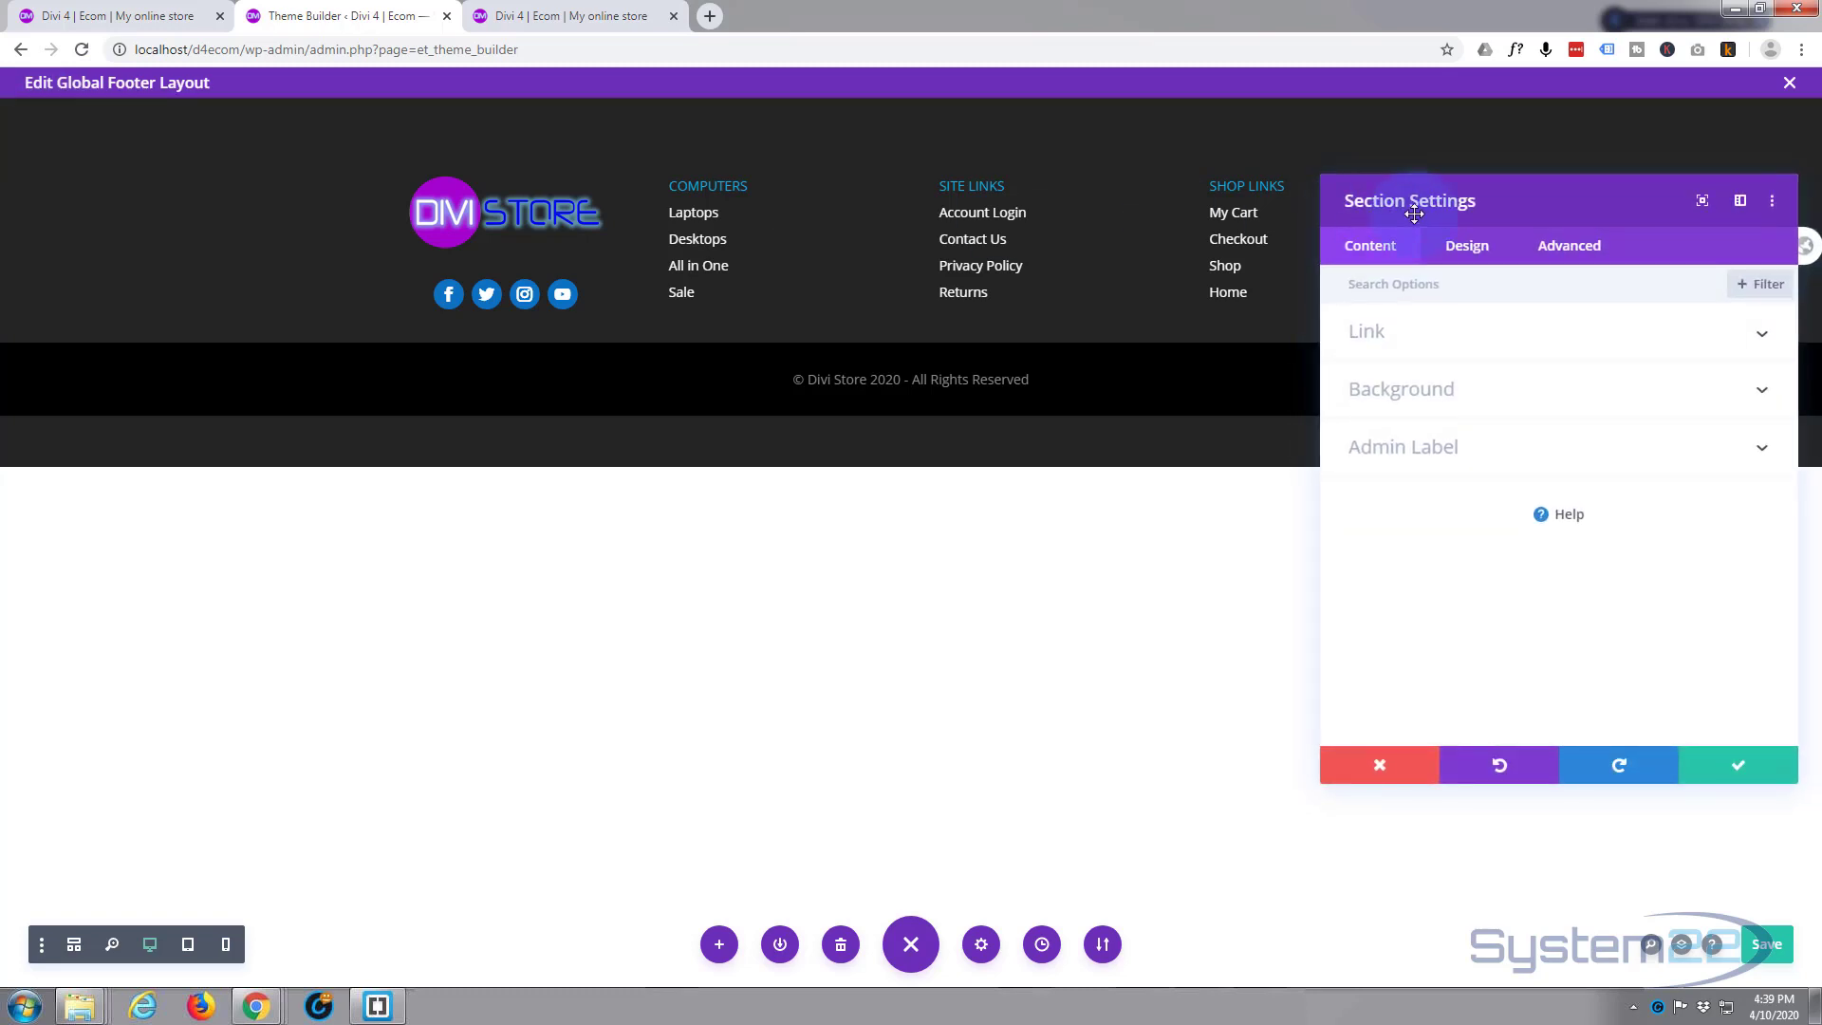
left_click(1481, 252)
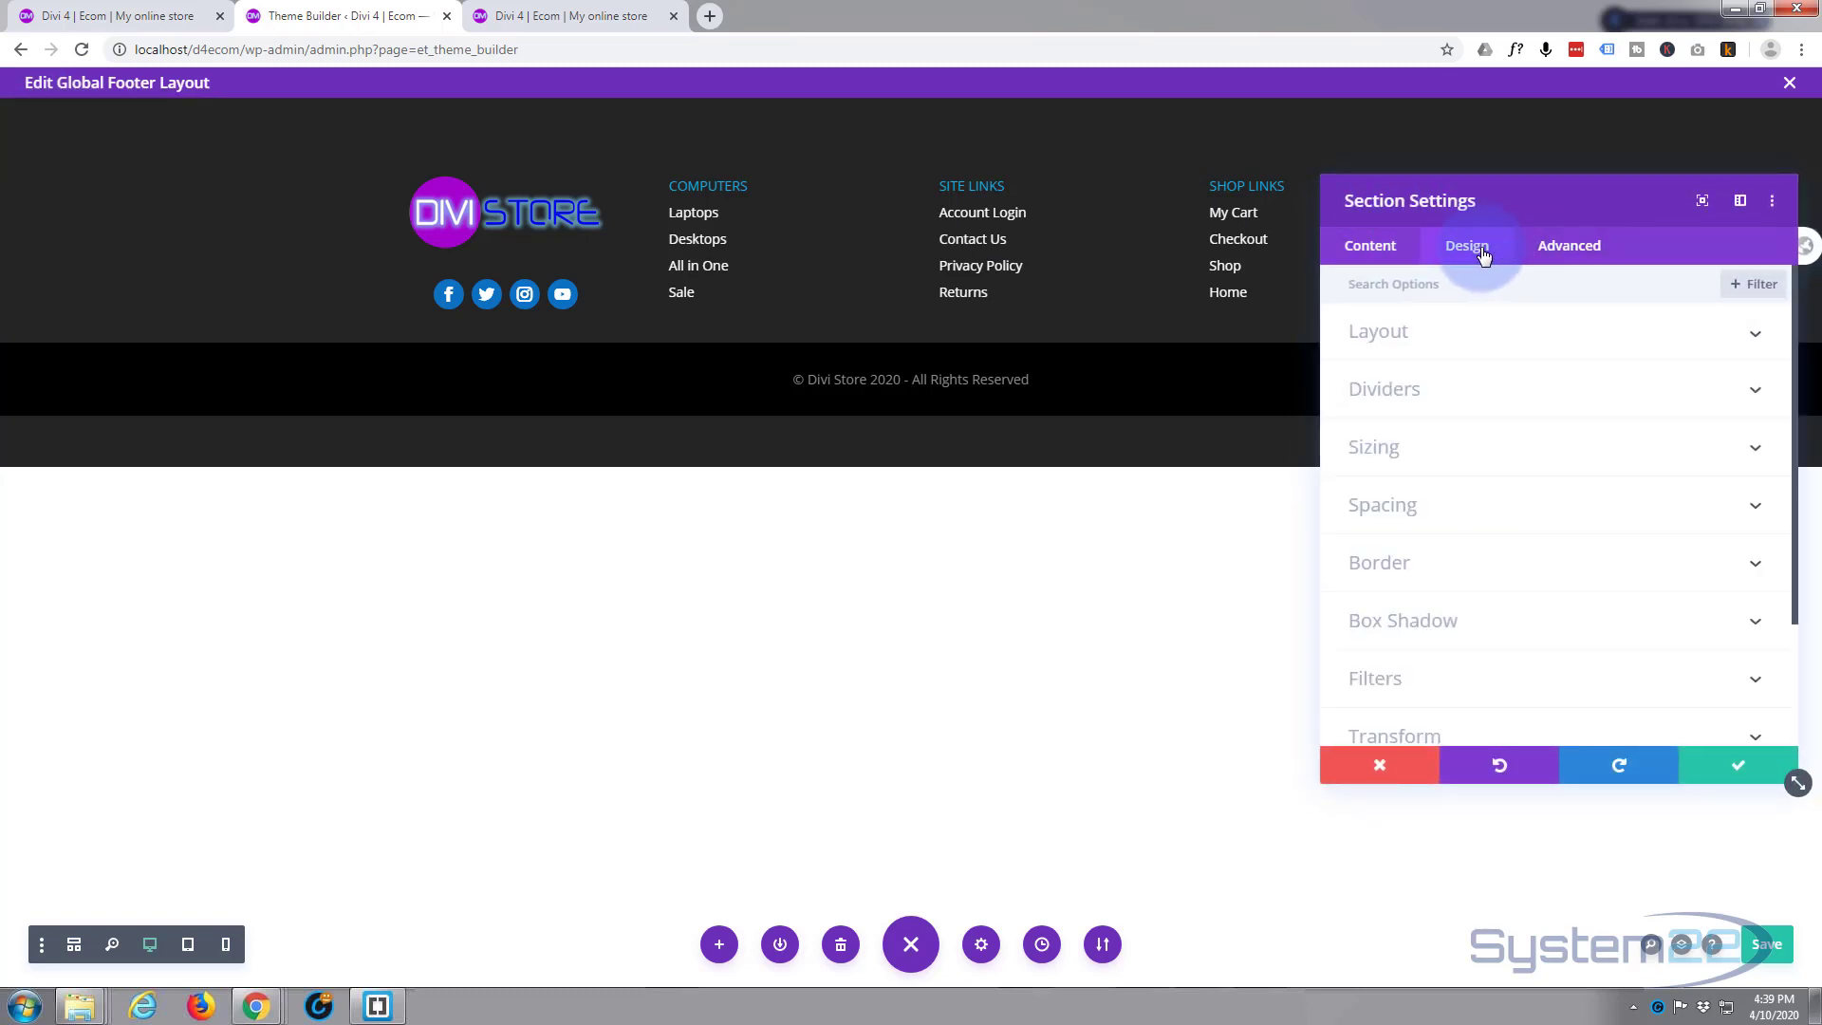
left_click(1494, 514)
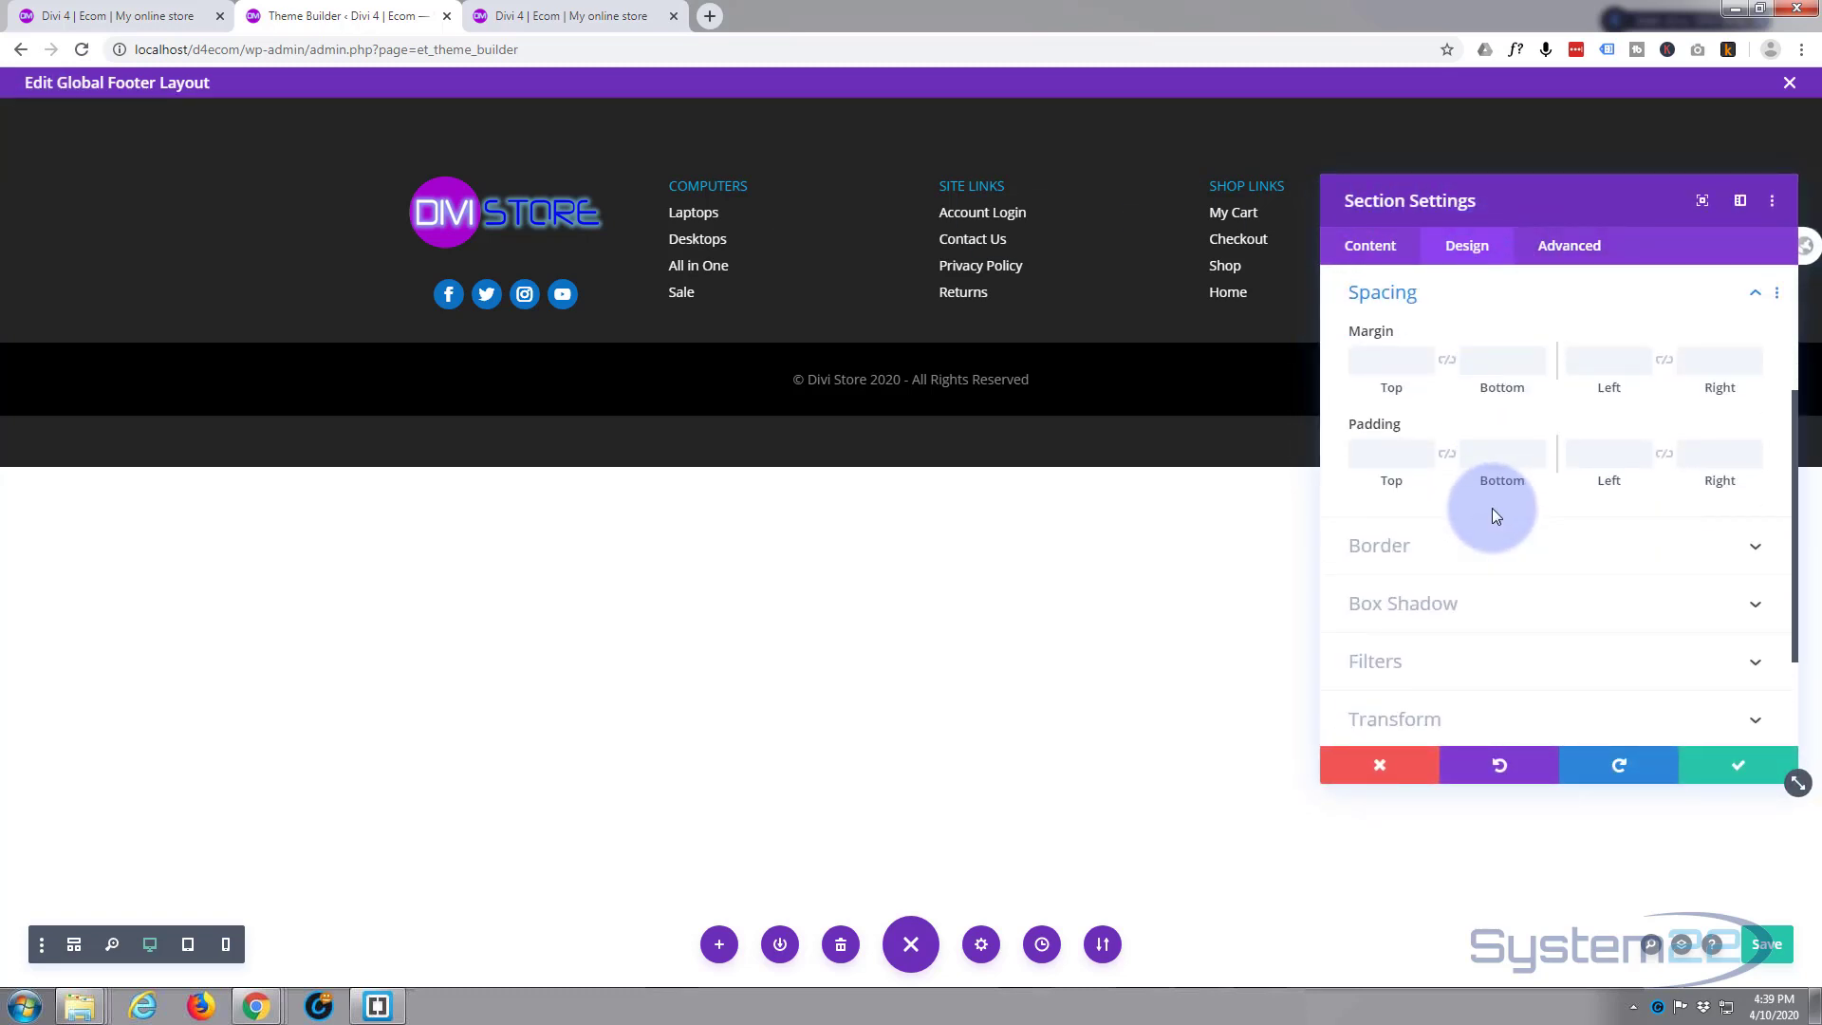
left_click(1386, 455)
type("0")
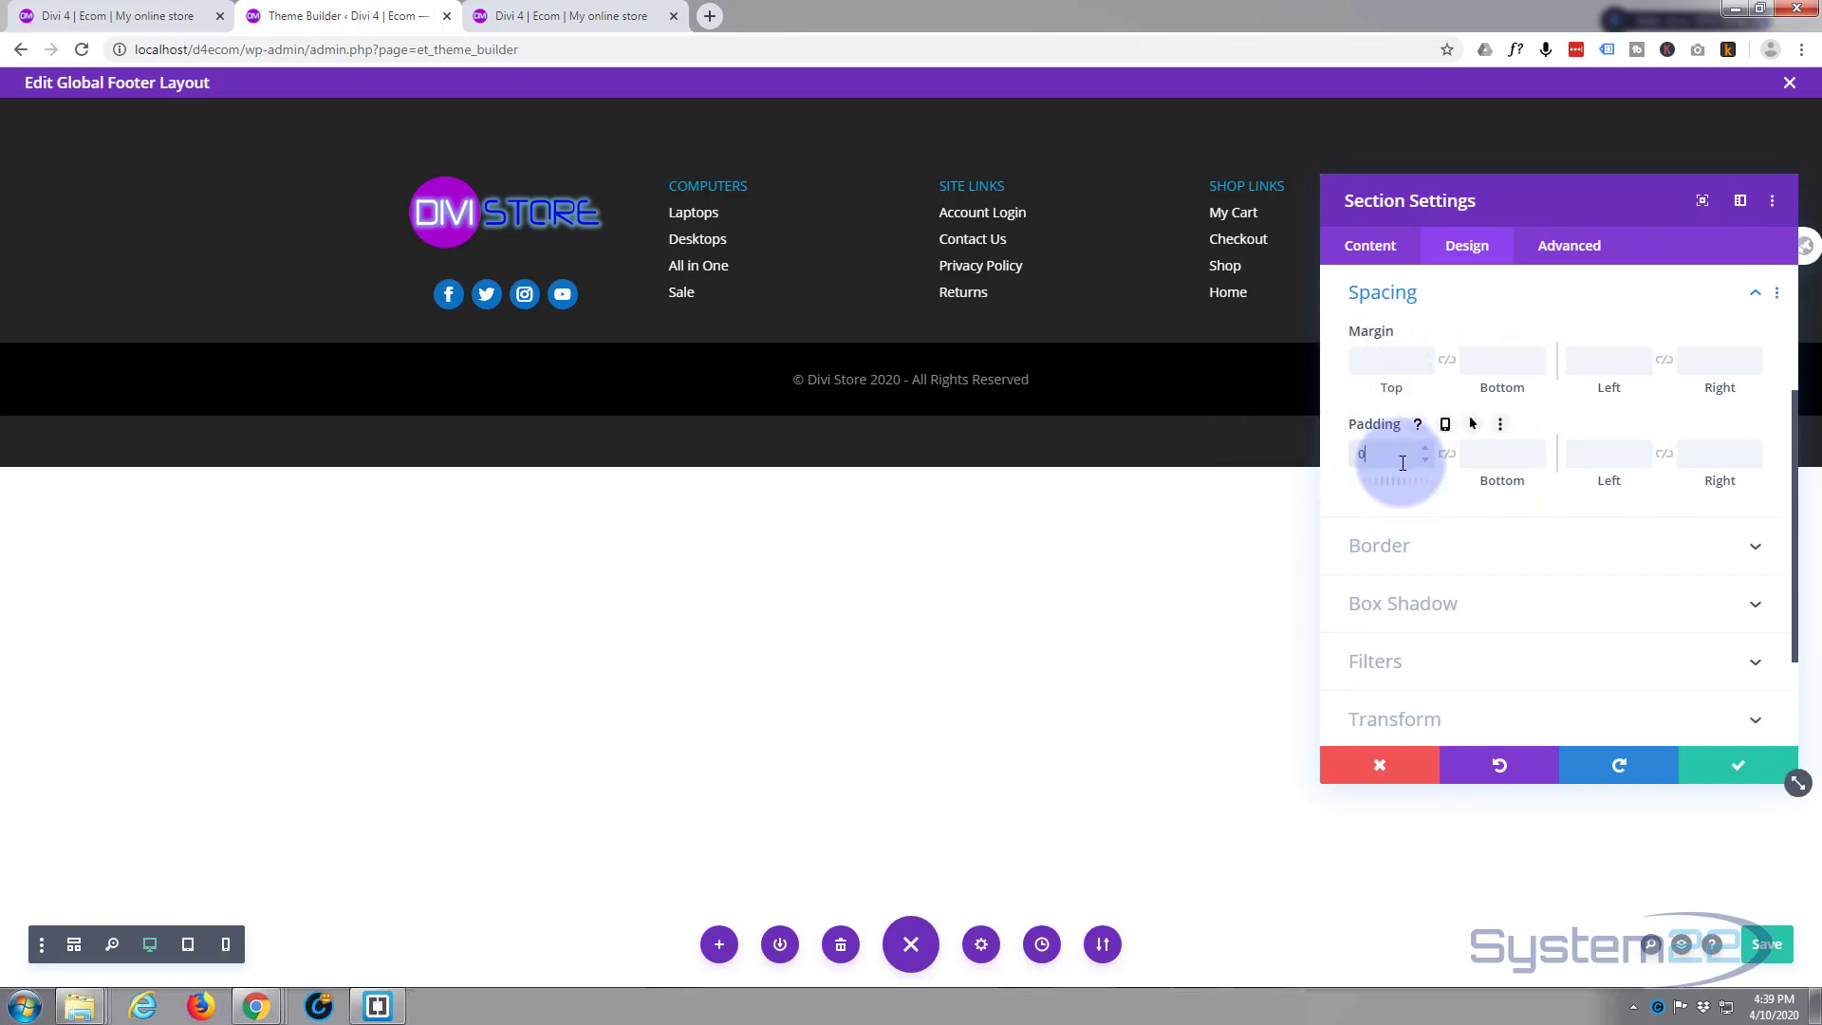
left_click(1447, 456)
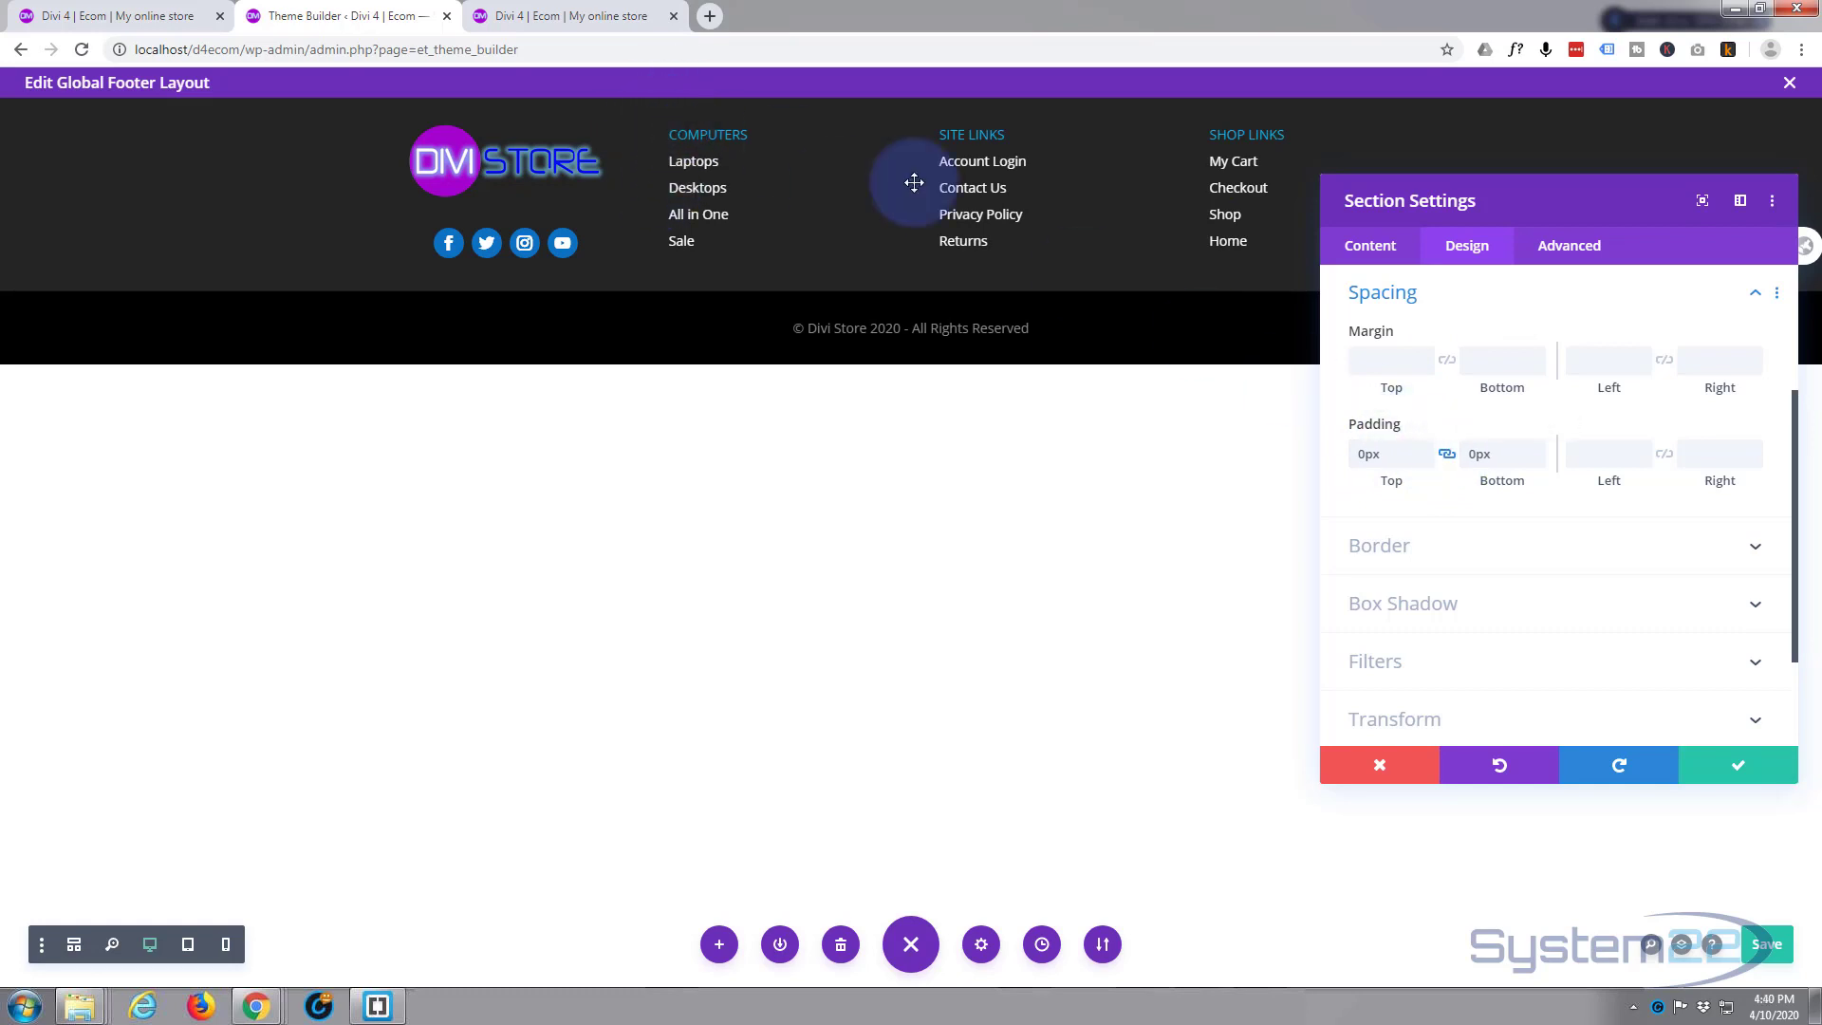
Unlink the section's top and bottom padding, set the top padding to 20 px and save the section
left_click(1446, 454)
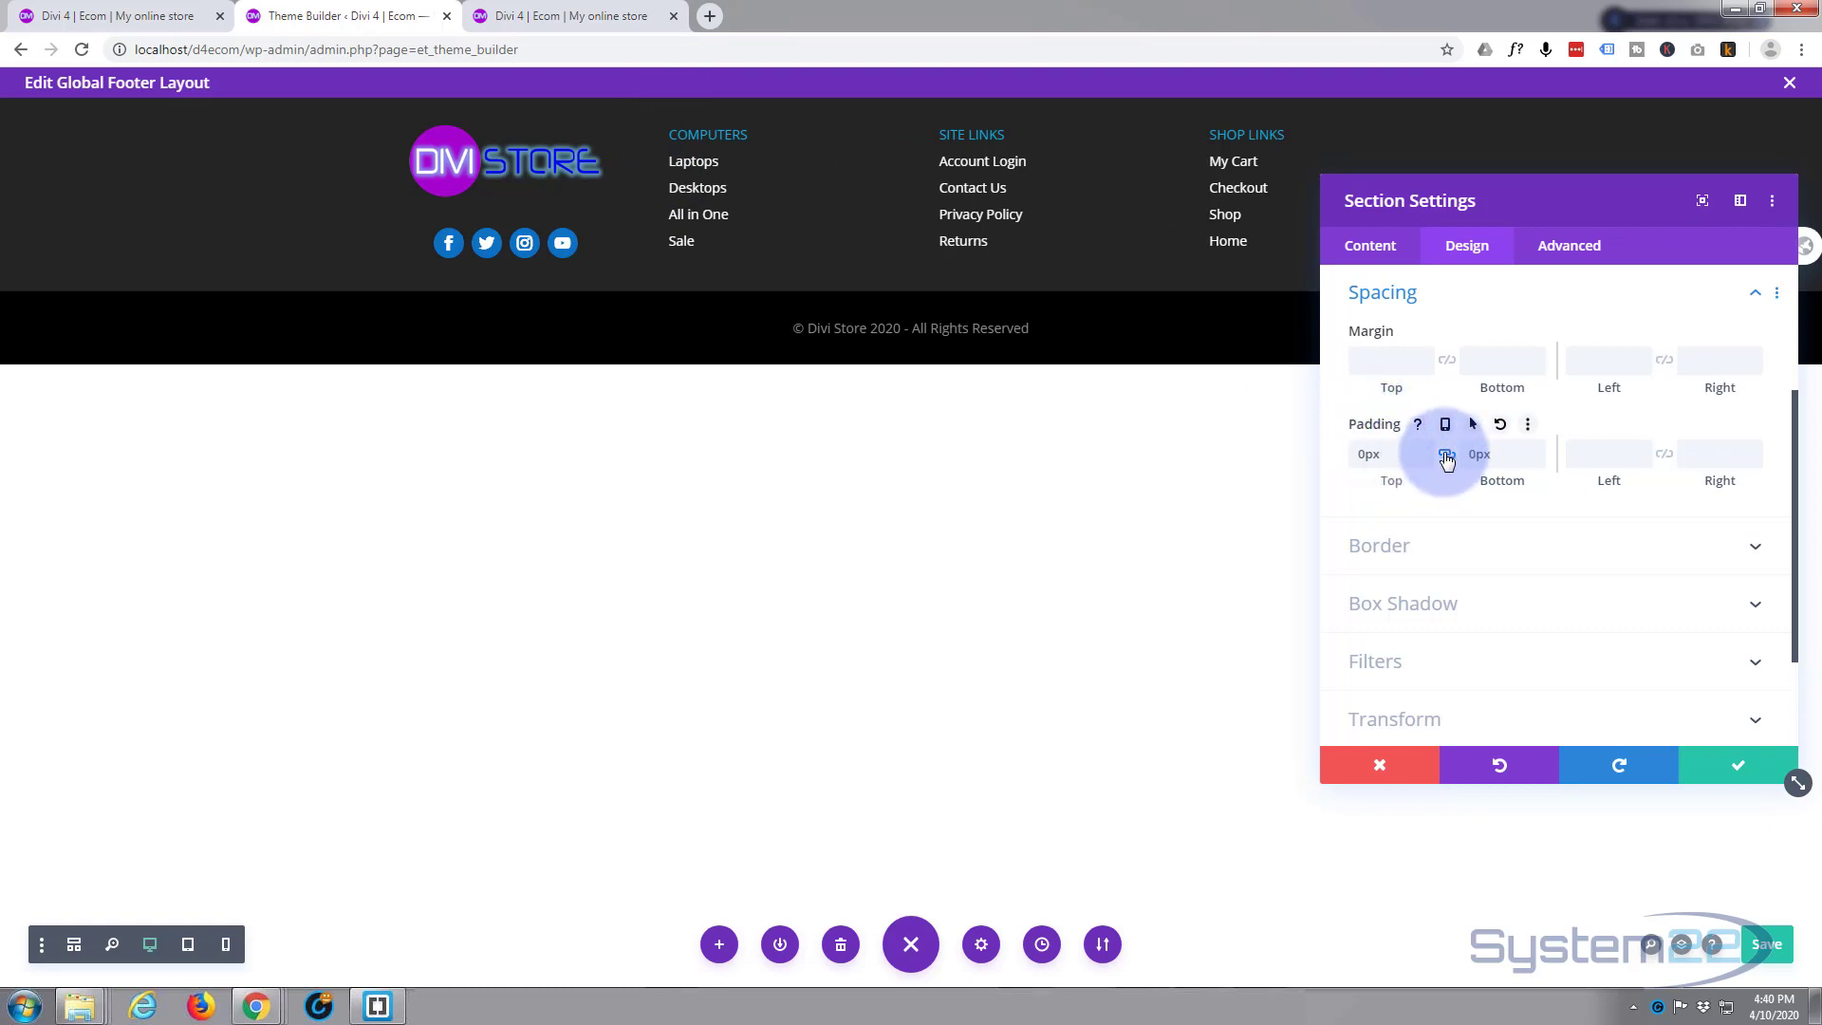
left_click(1358, 456)
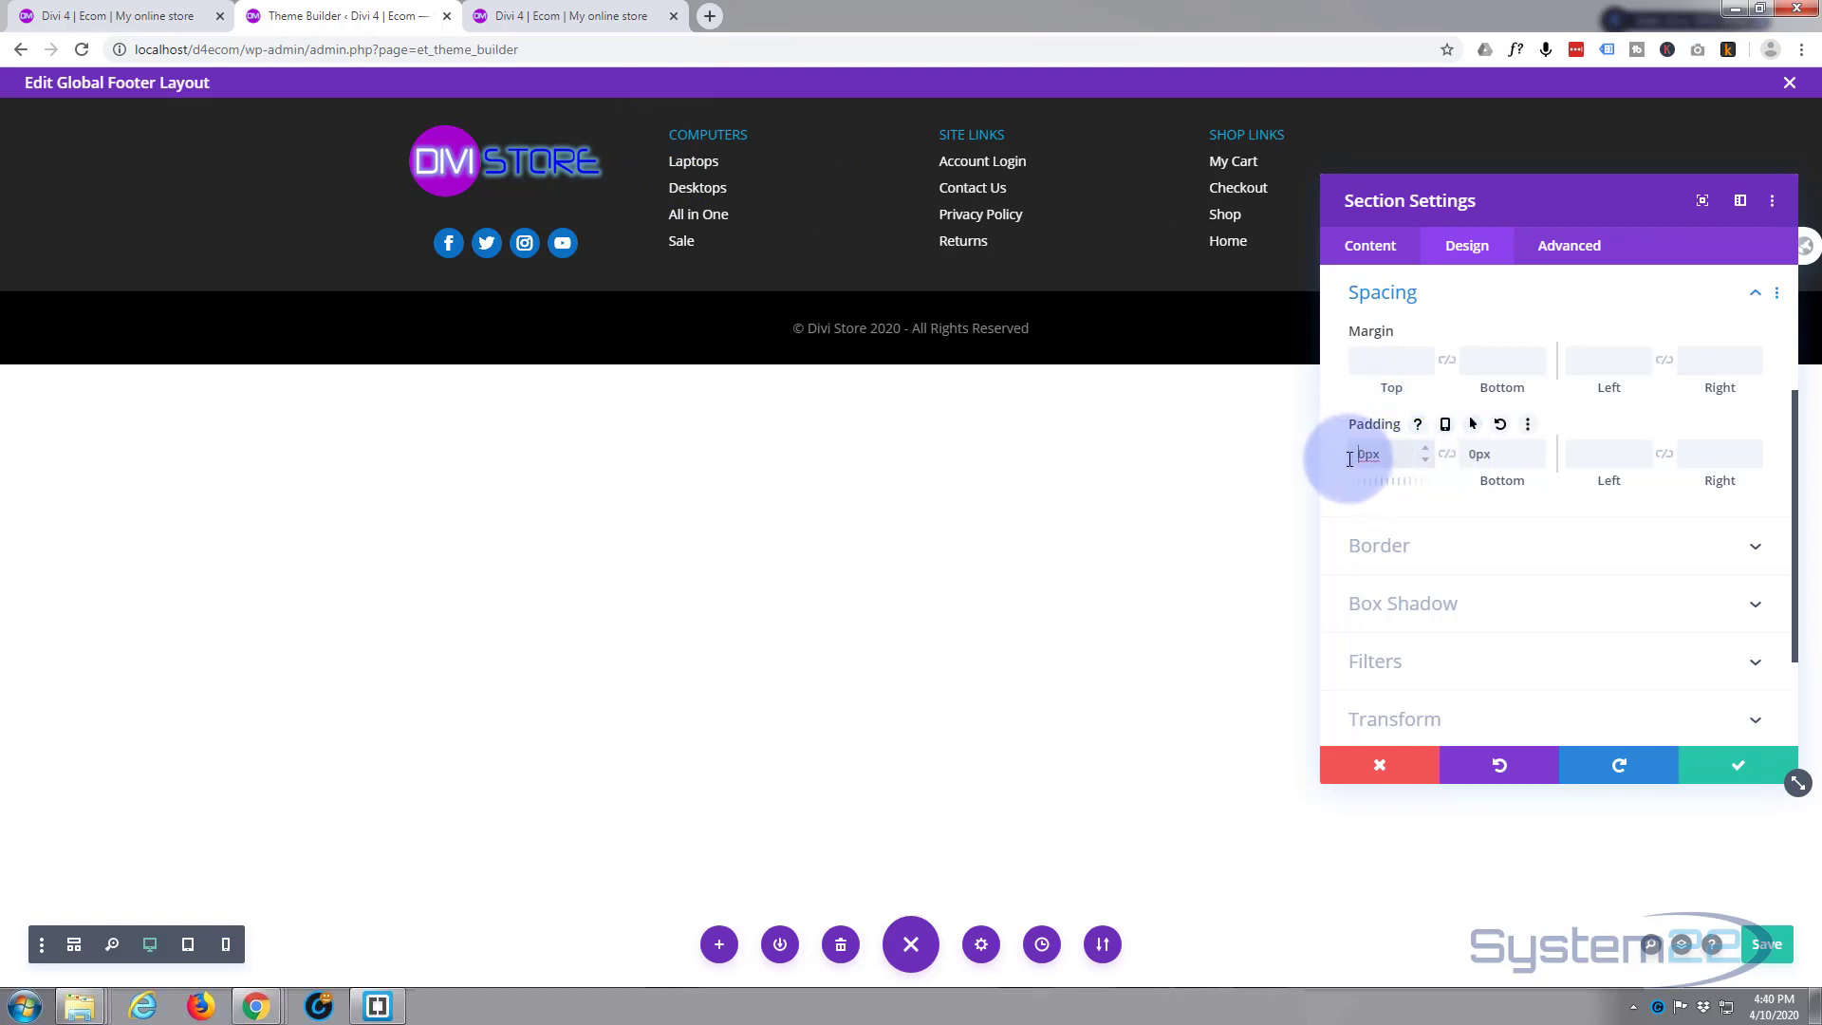
type("2")
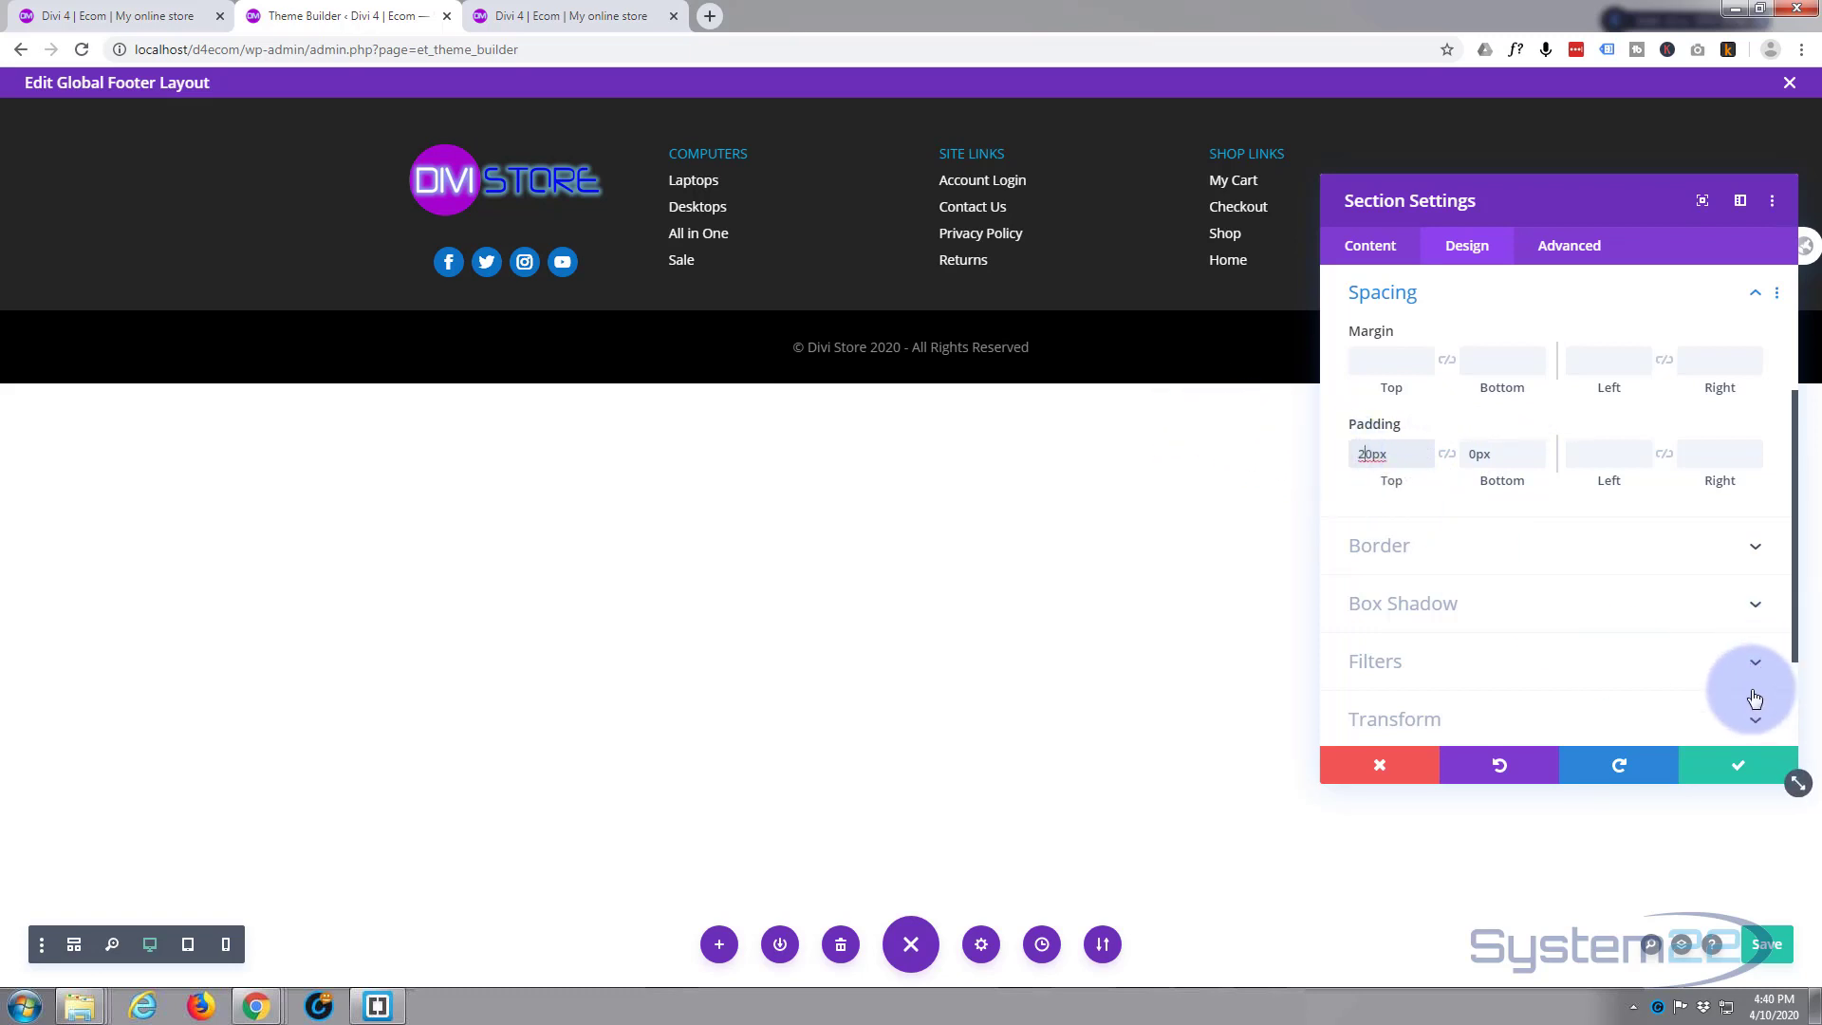
left_click(1732, 773)
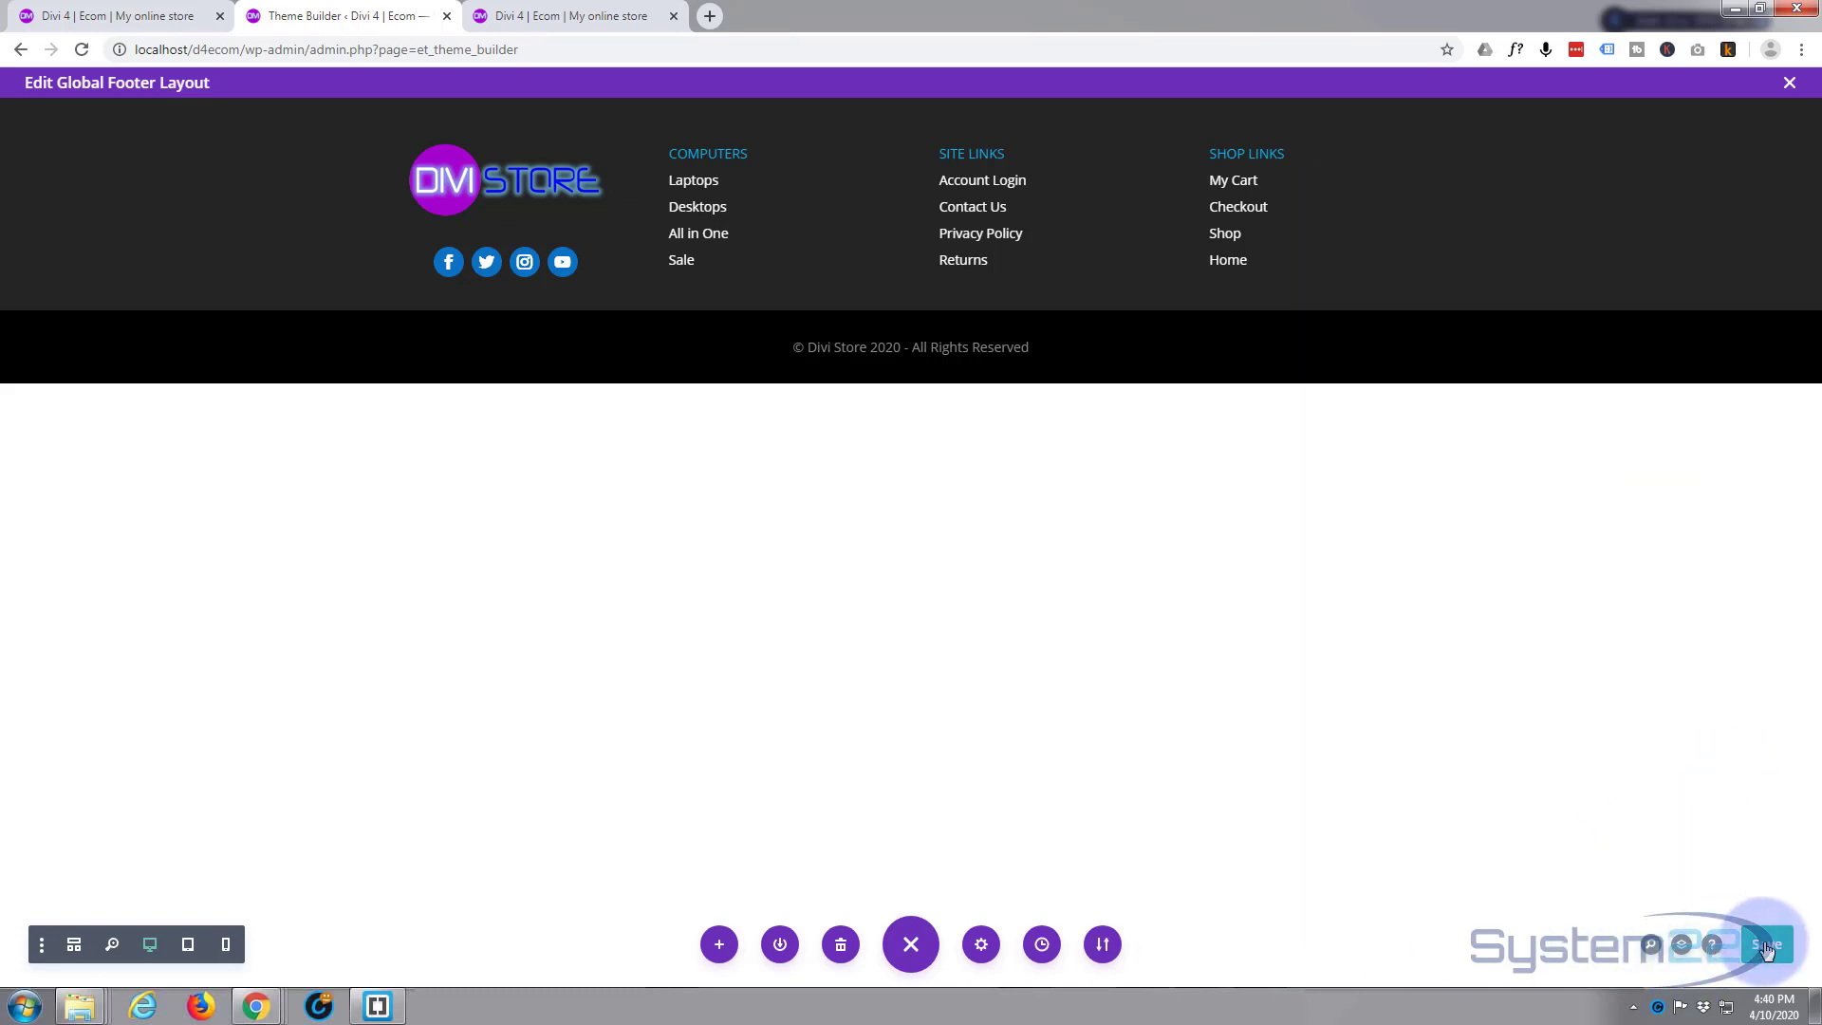
Save the global footer layout, close its editor and save the Theme Builder changes
left_click(911, 944)
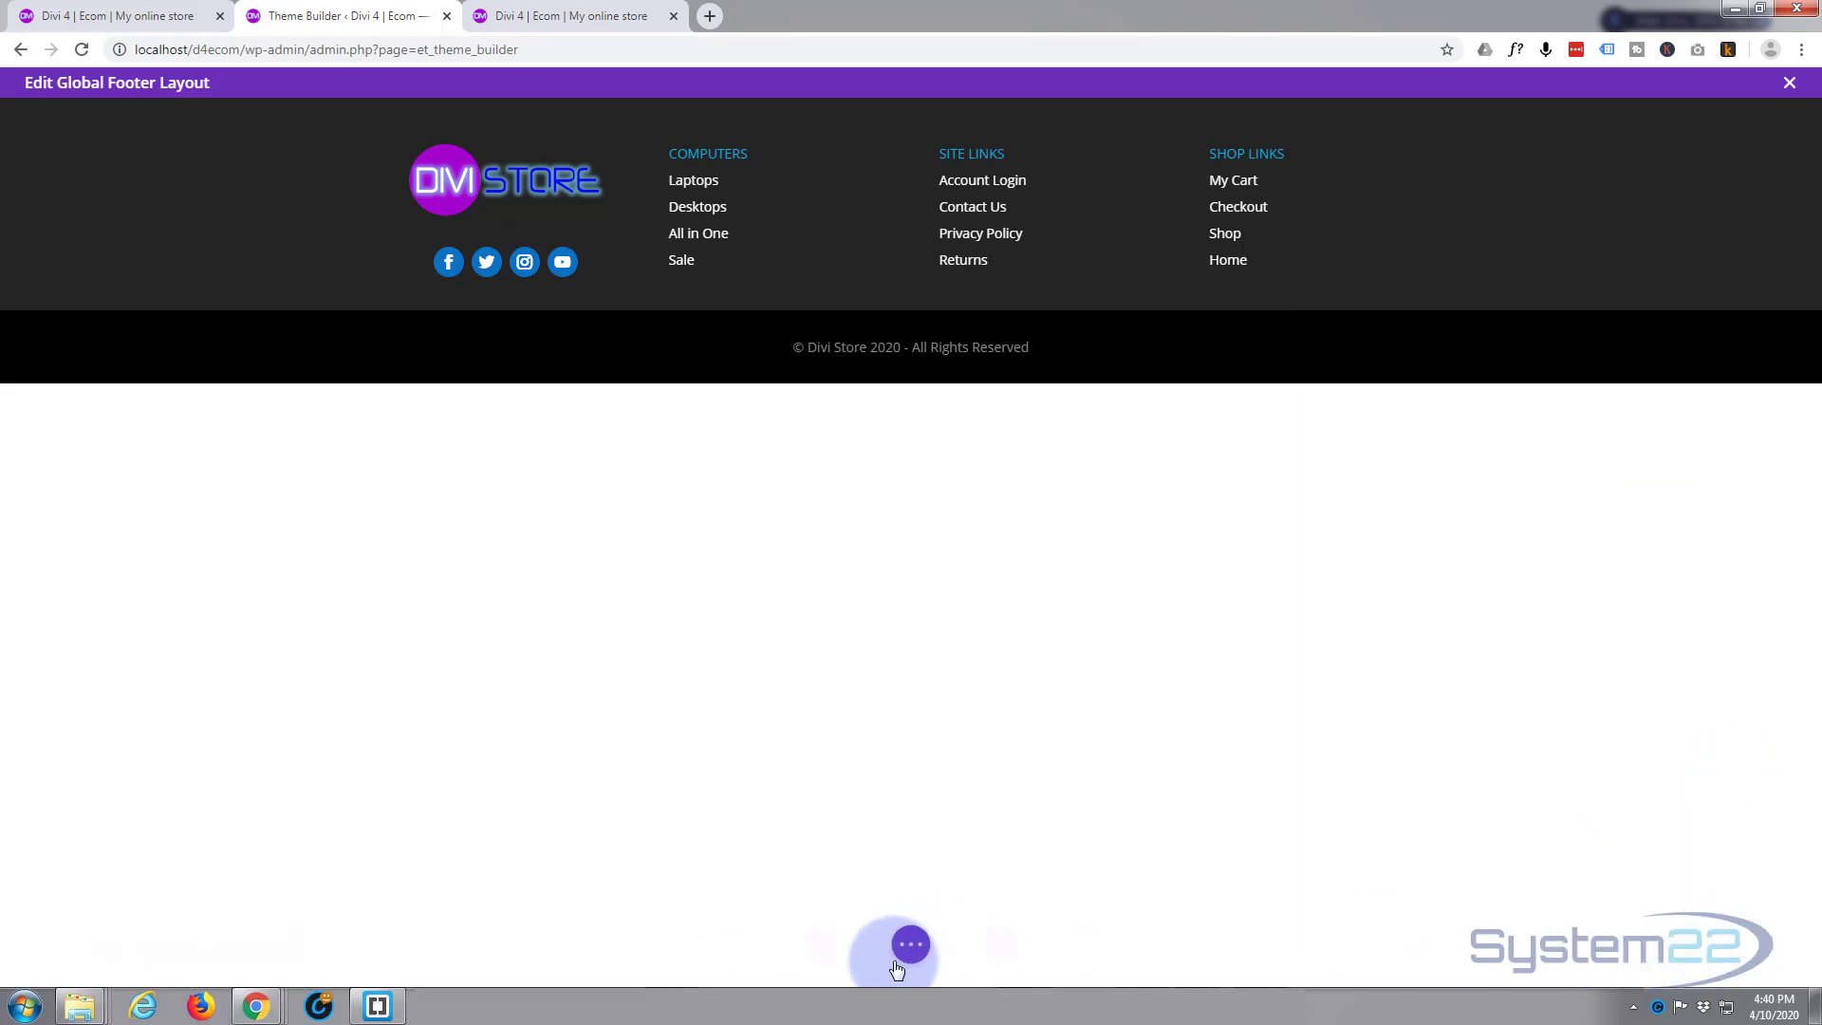
left_click(909, 944)
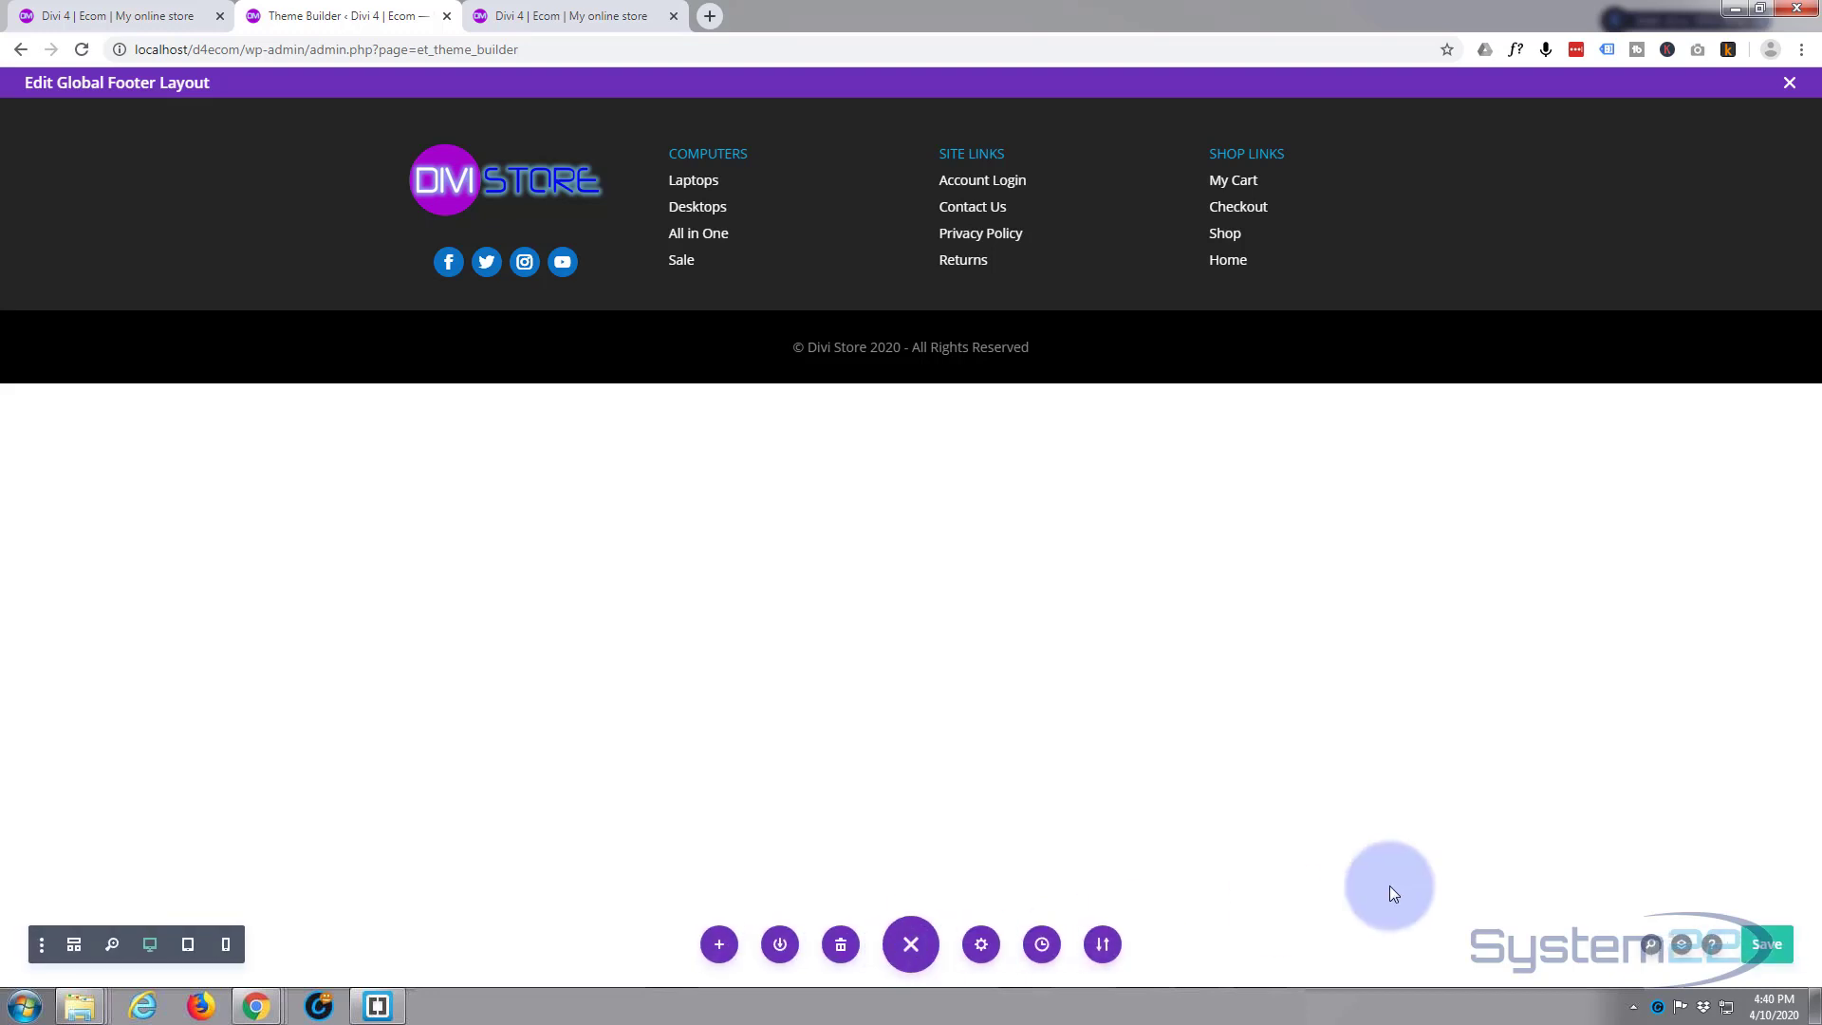
left_click(1769, 944)
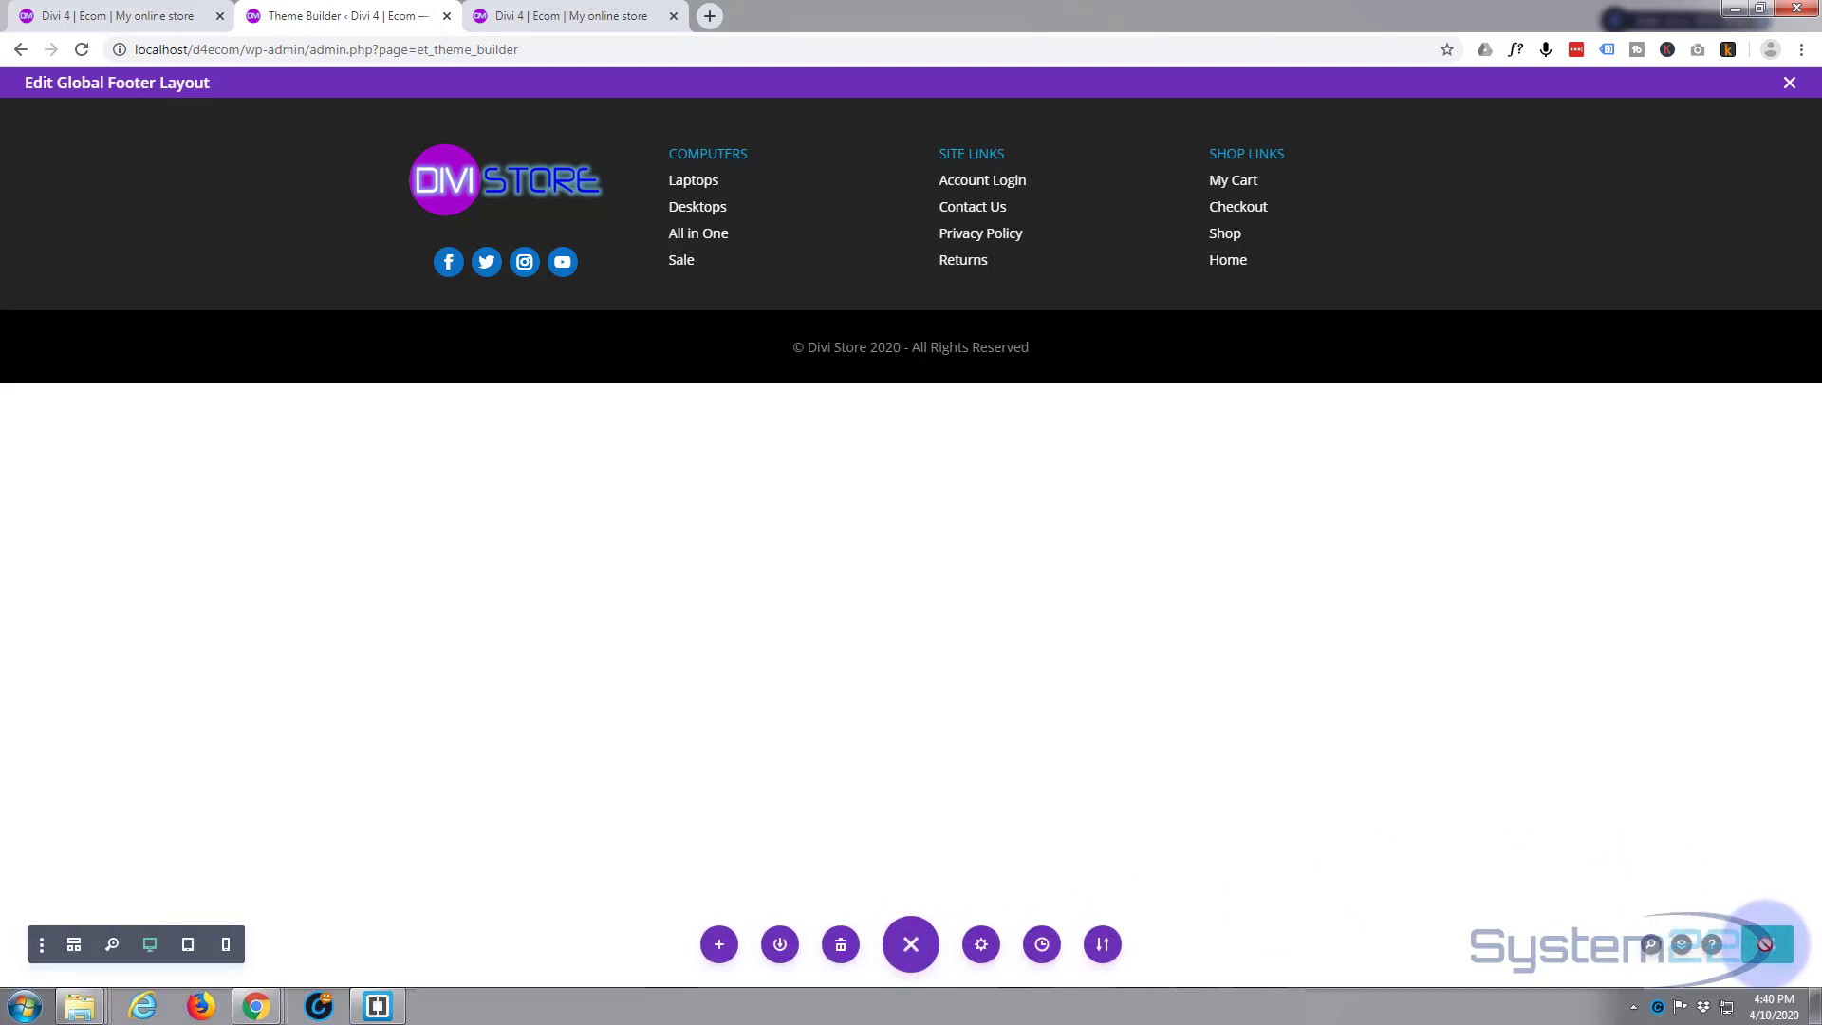
left_click(1790, 84)
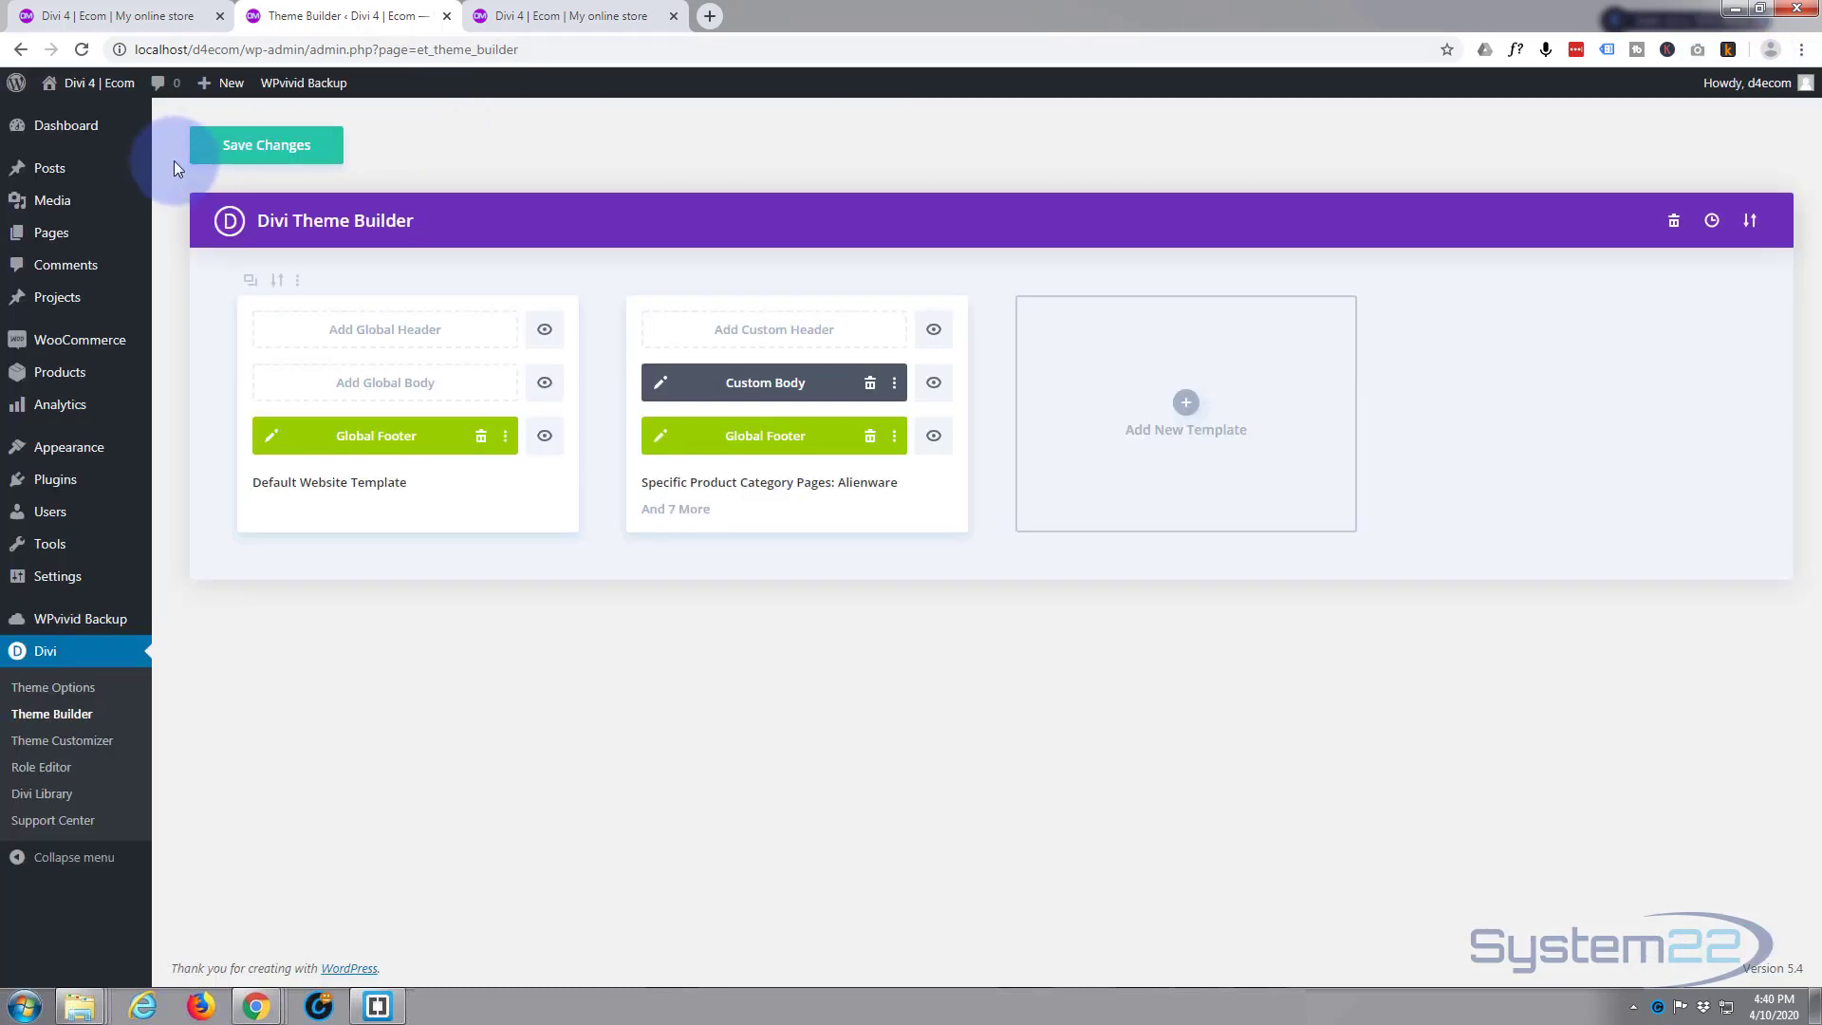
left_click(266, 144)
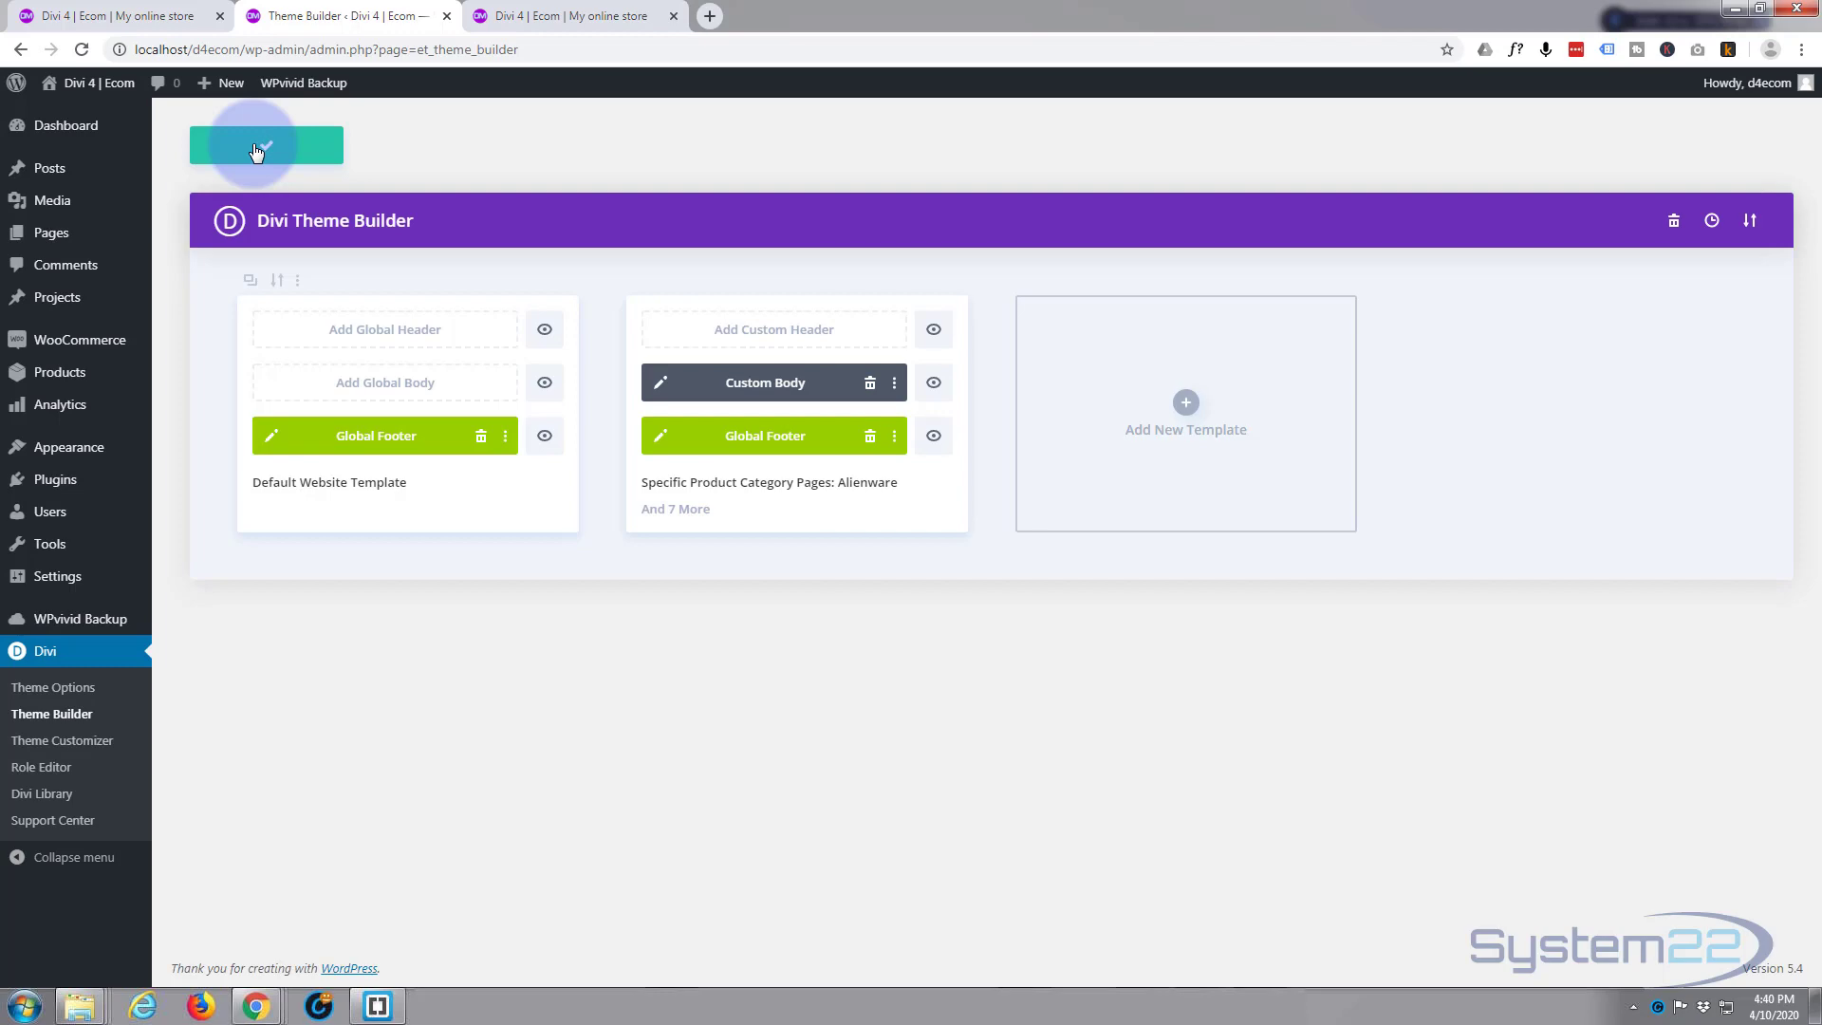
Switch to the store's front page and look at the footer at the end of the page
left_click(573, 17)
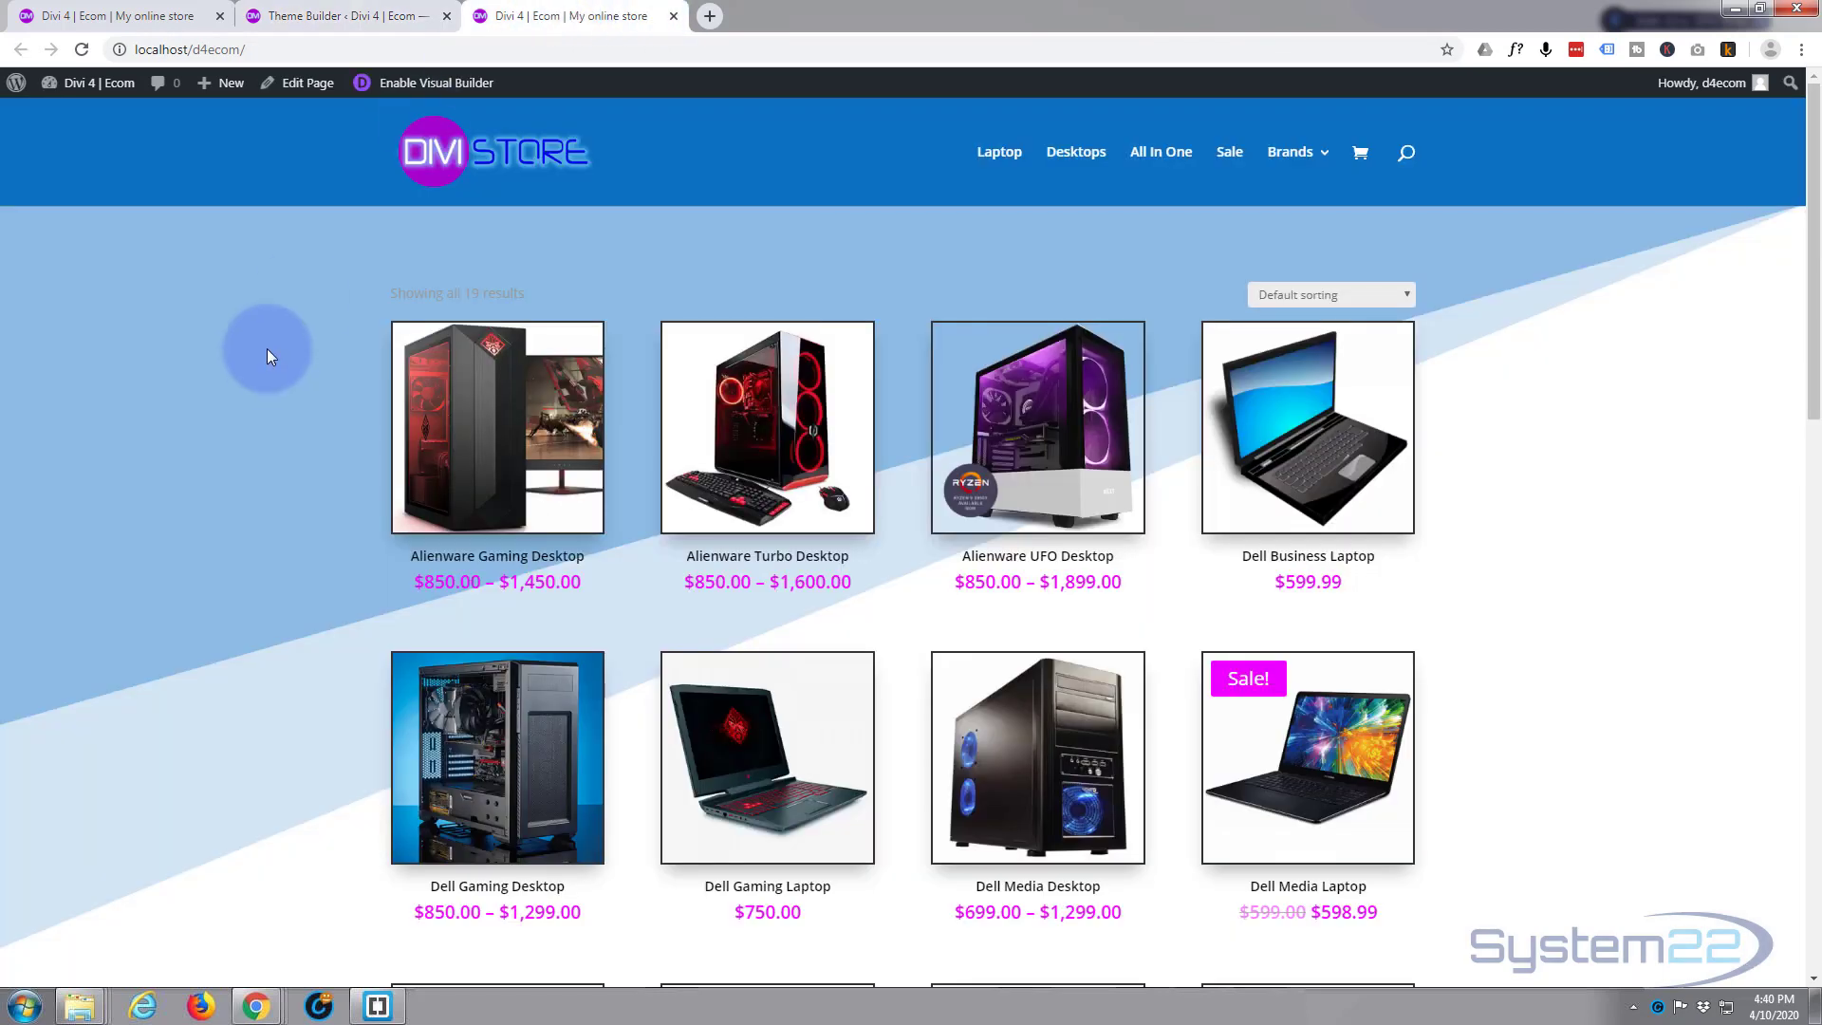
scroll(277, 363, "down", 10)
scroll(281, 371, "down", 2)
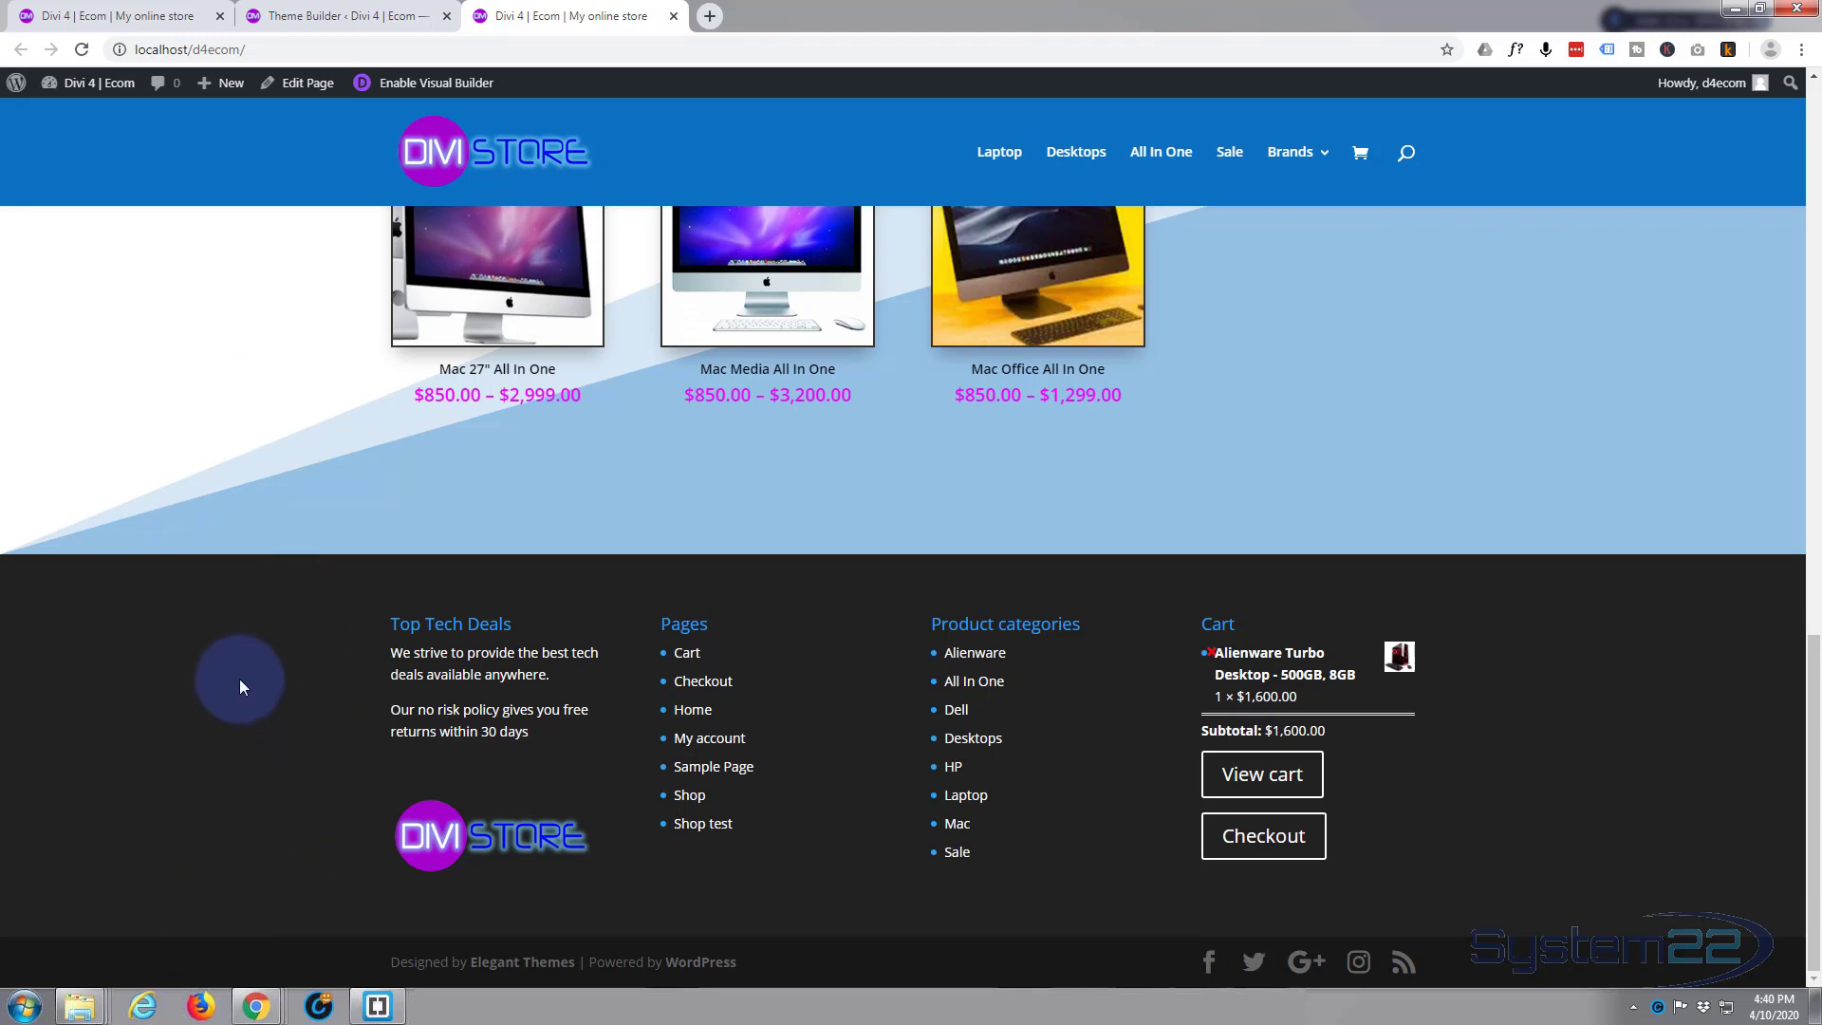
Reload the store's front page and check the new custom footer and copyright row at the end of the page
left_click(82, 50)
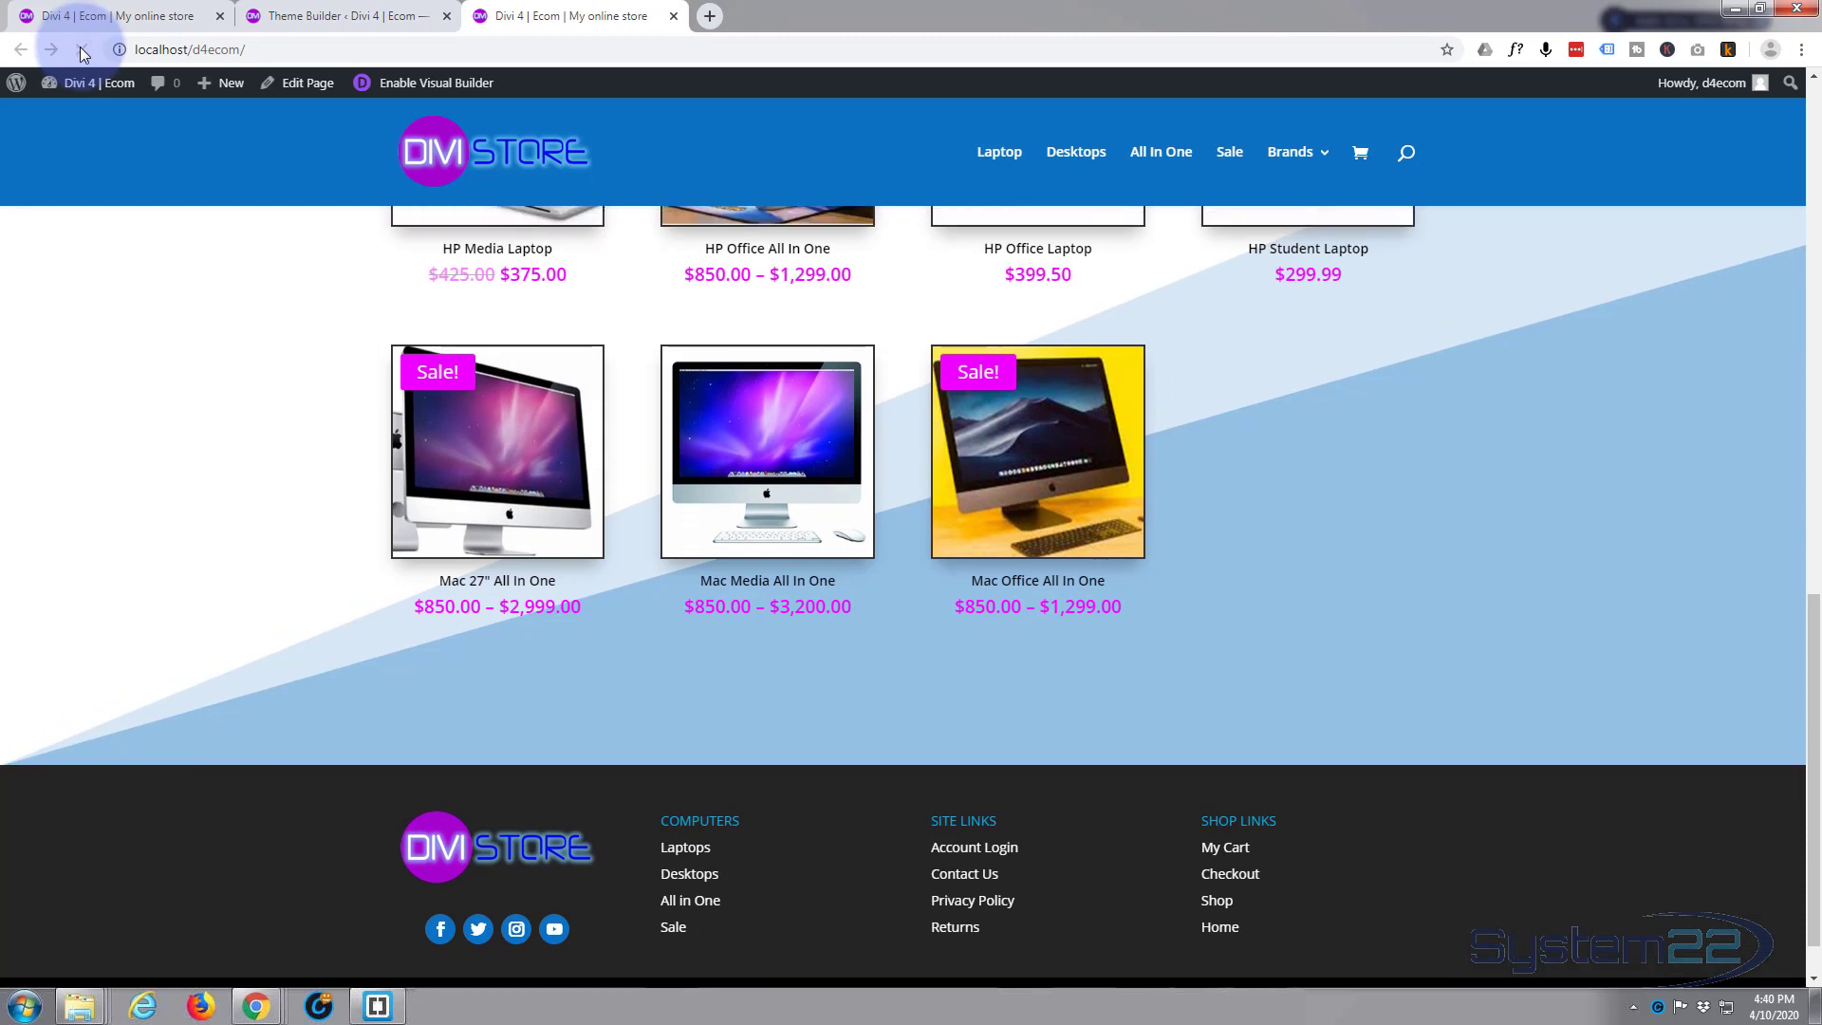
scroll(106, 260, "down", 1)
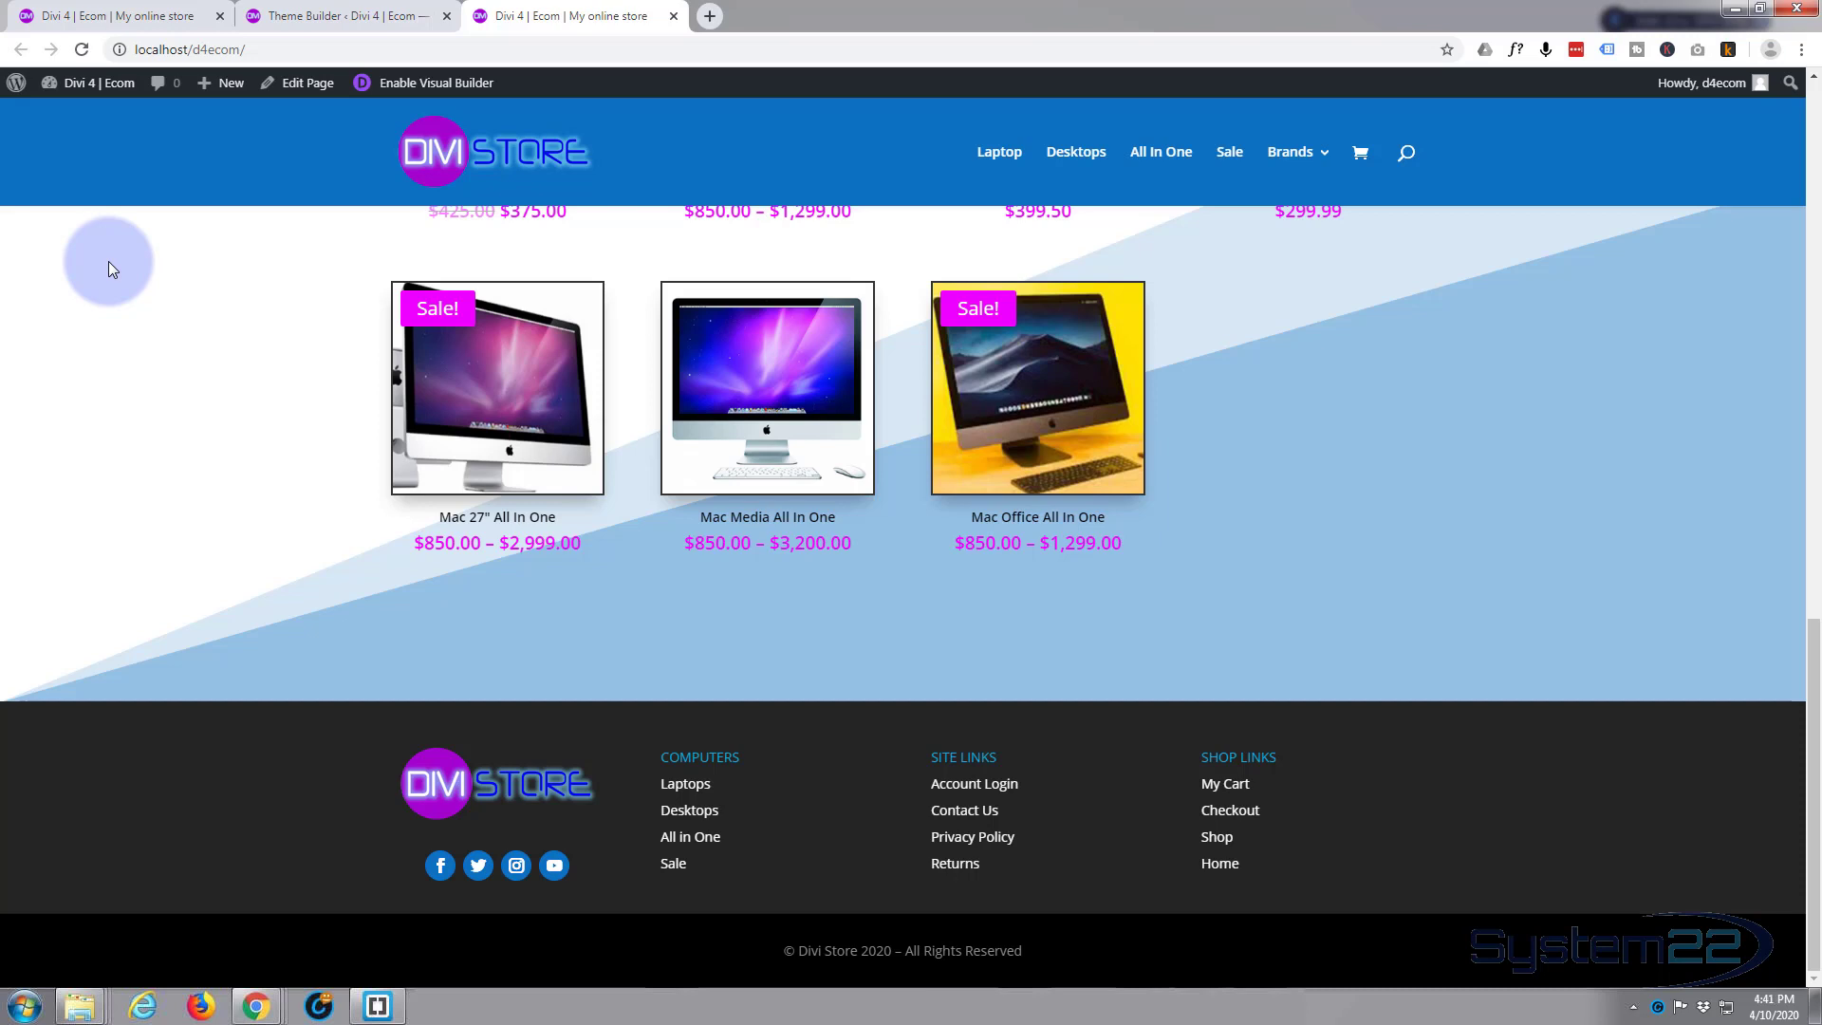
View the Desktops category page down to its footer, then return to the store's front page and look through it
left_click(1089, 157)
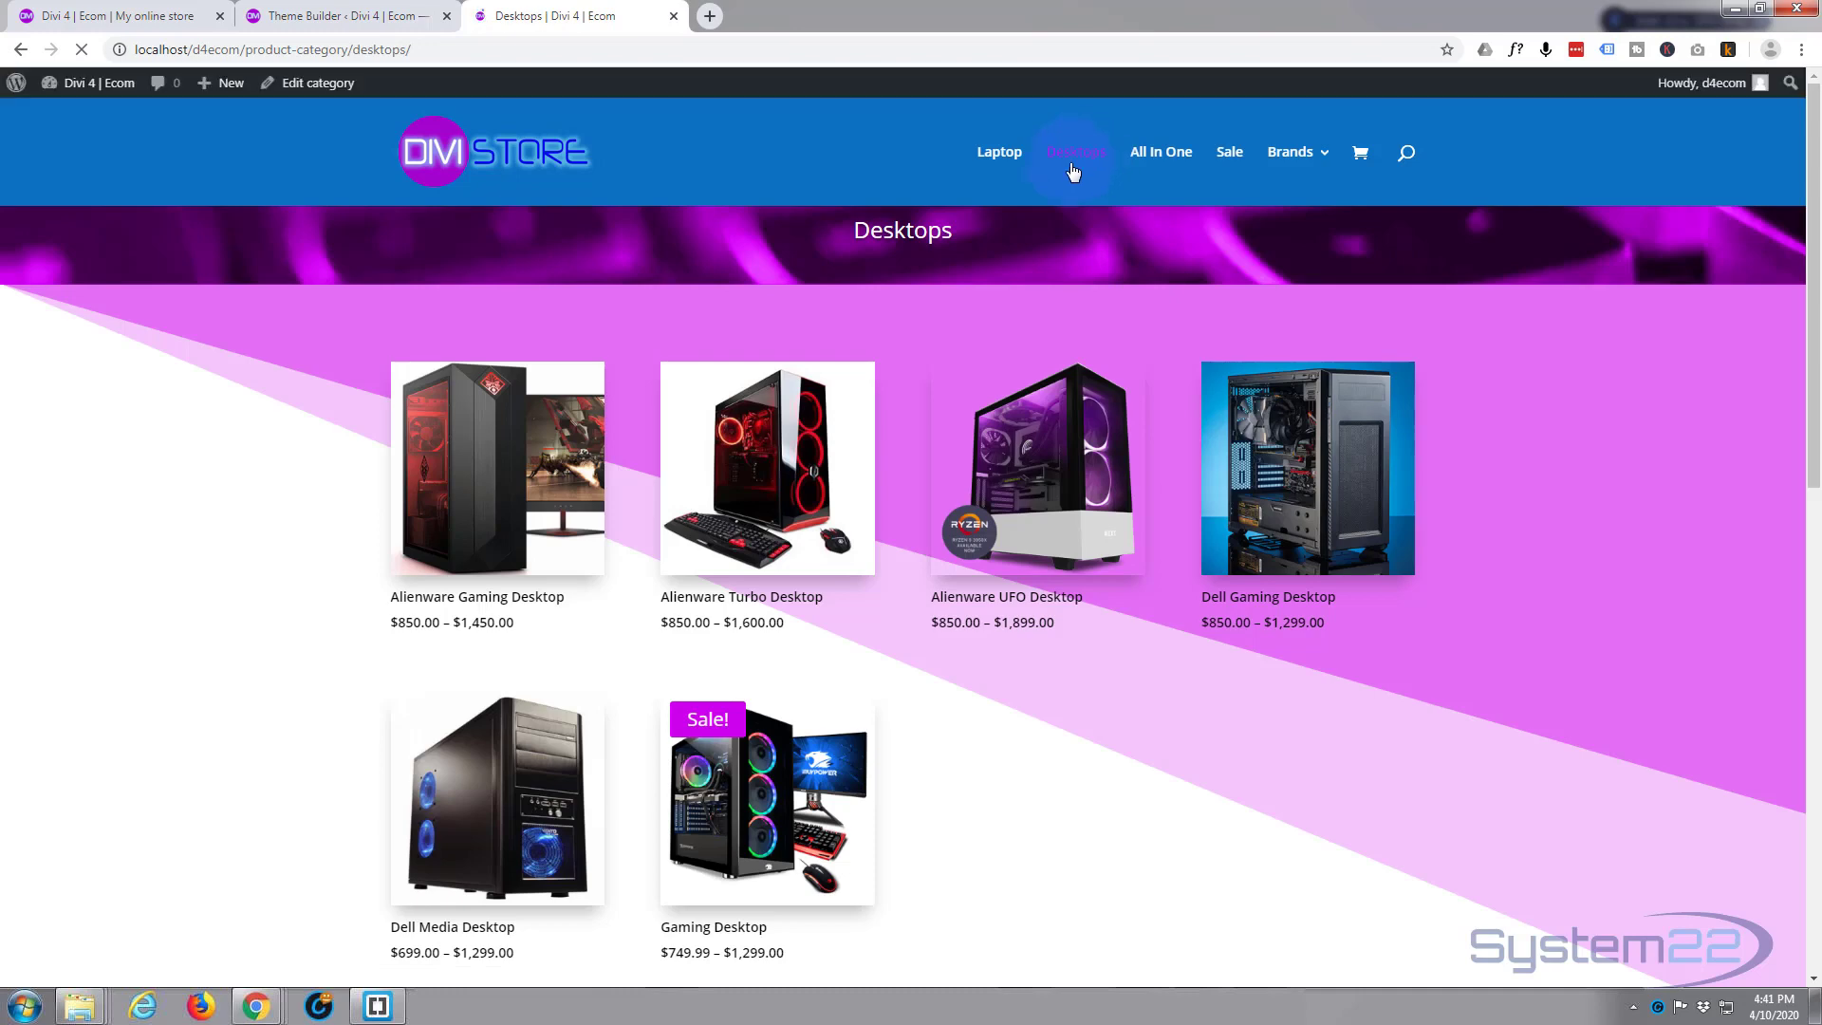
scroll(1053, 315, "down", 5)
scroll(1054, 315, "down", 6)
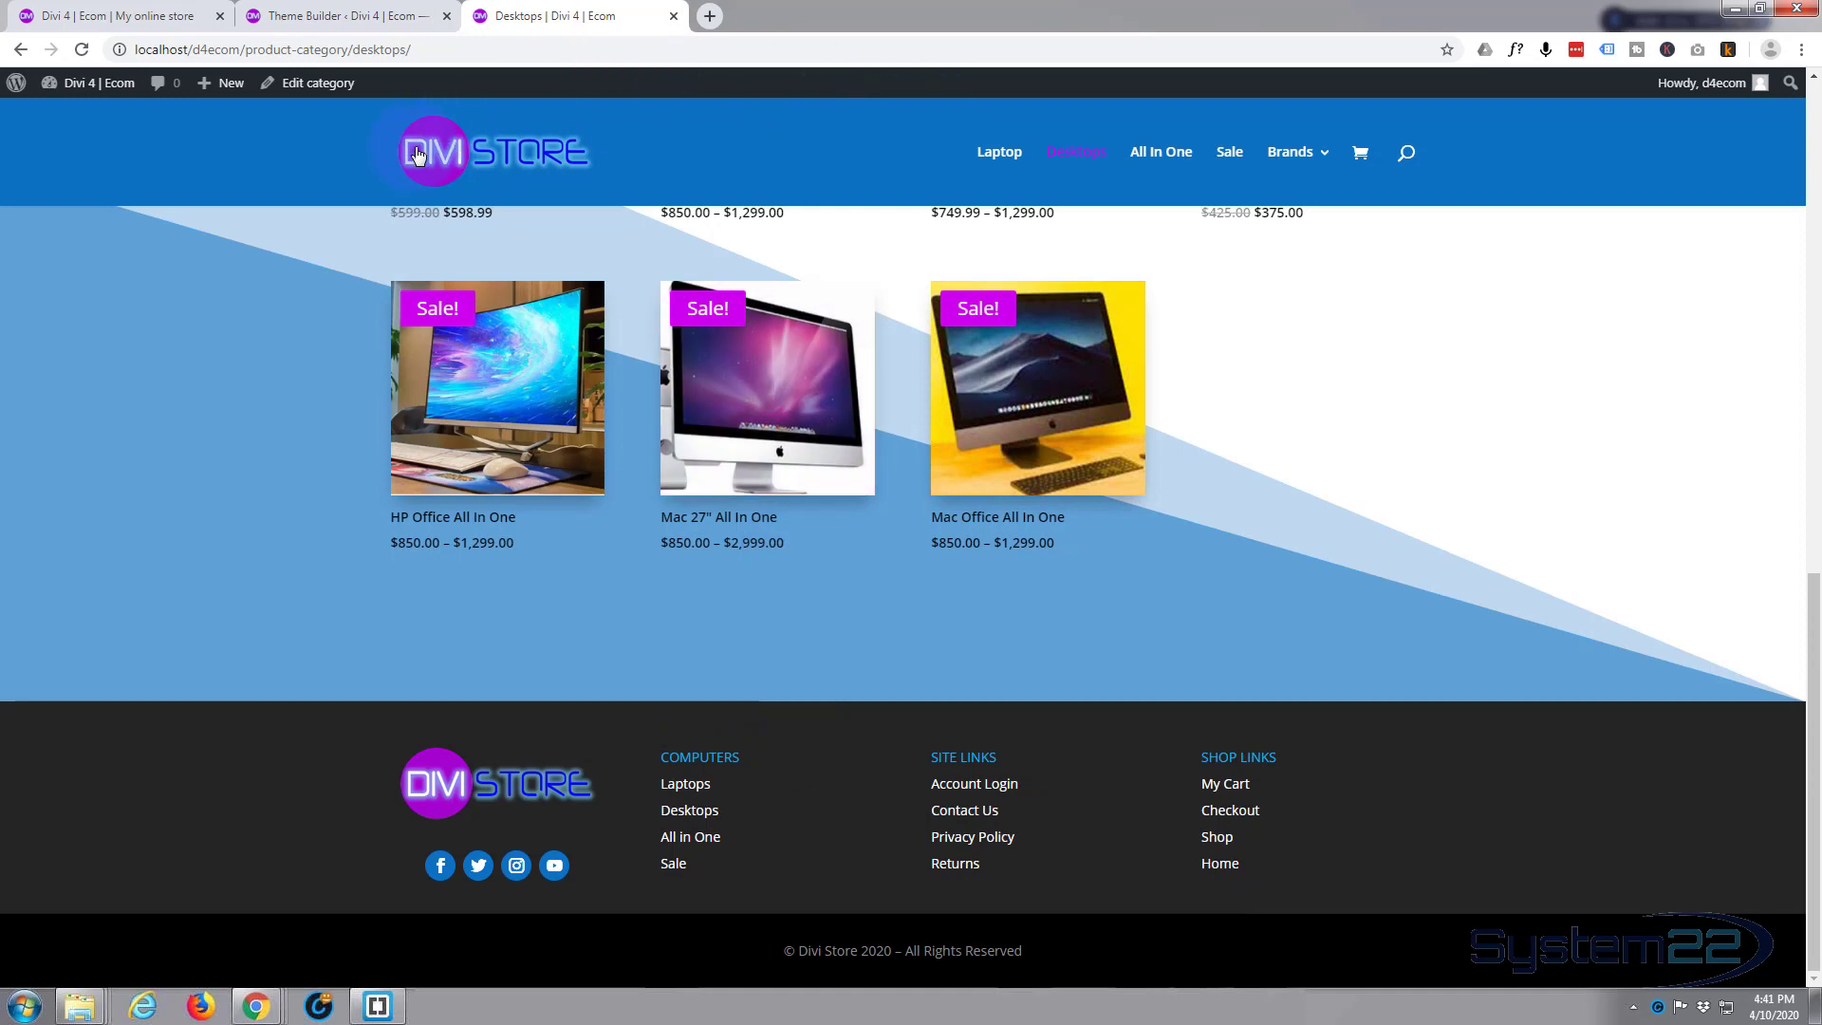
left_click(492, 166)
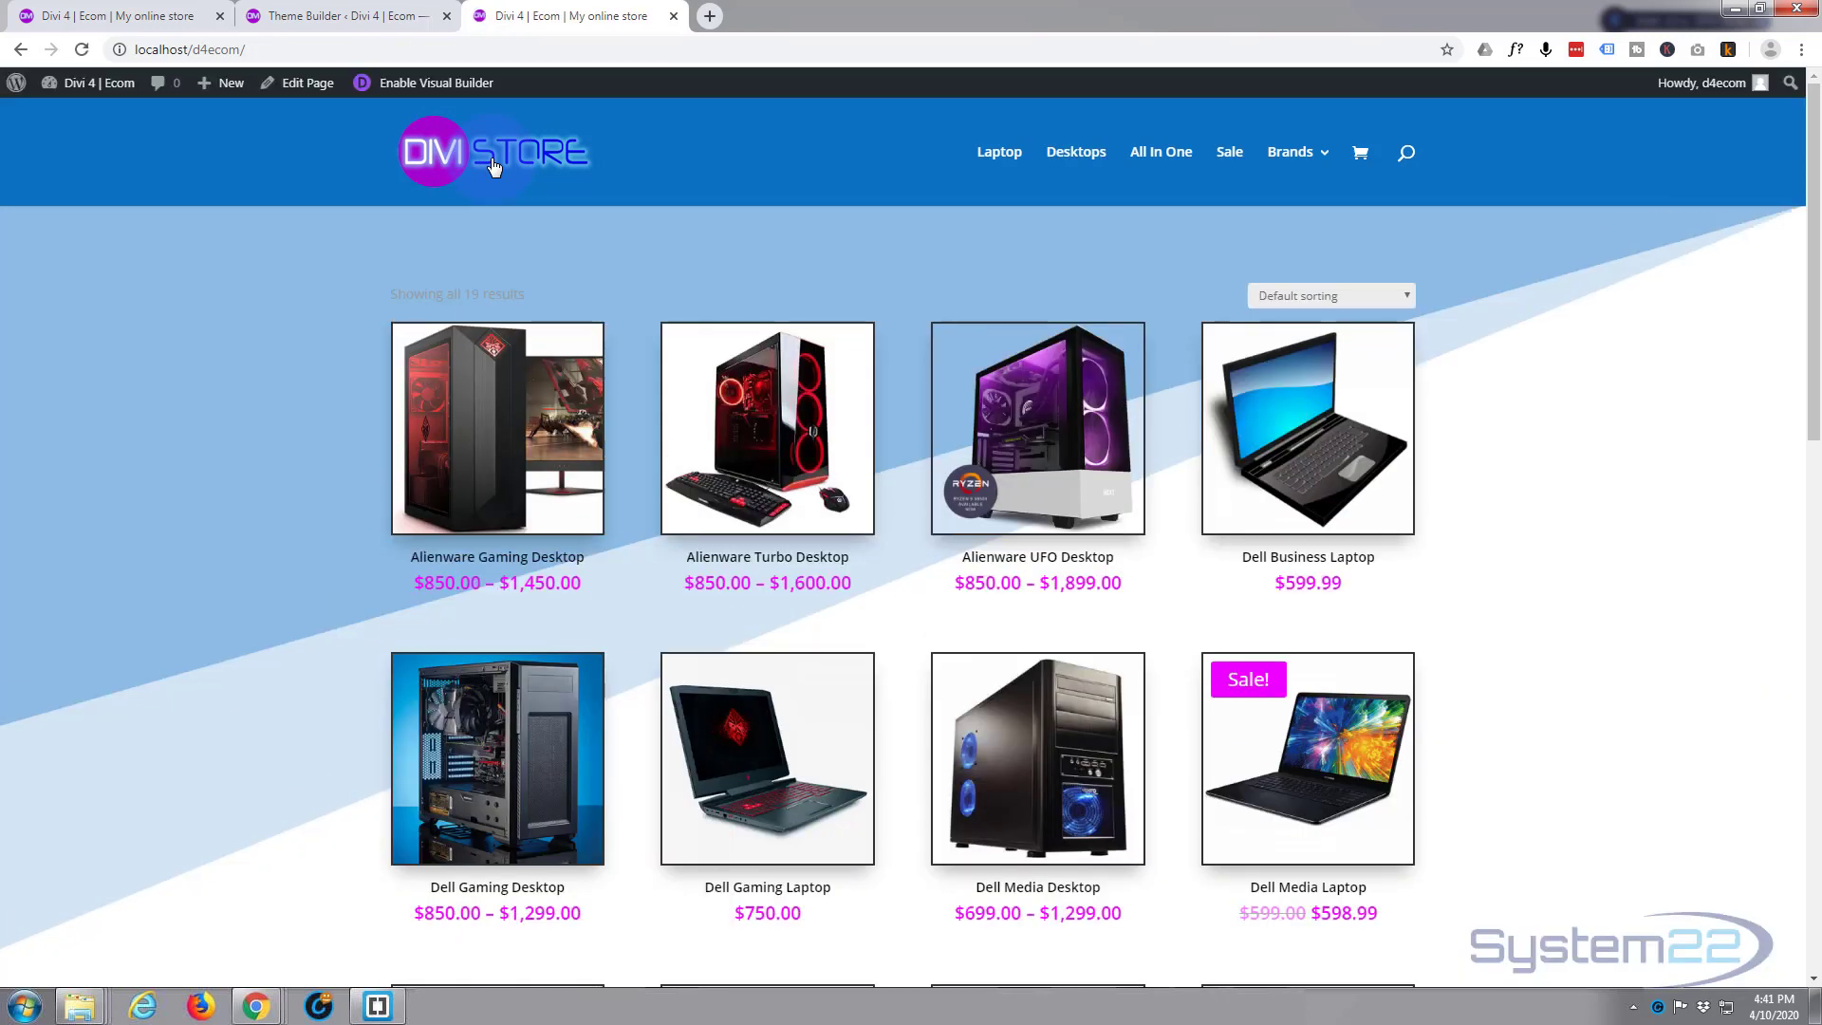
scroll(325, 174, "down", 11)
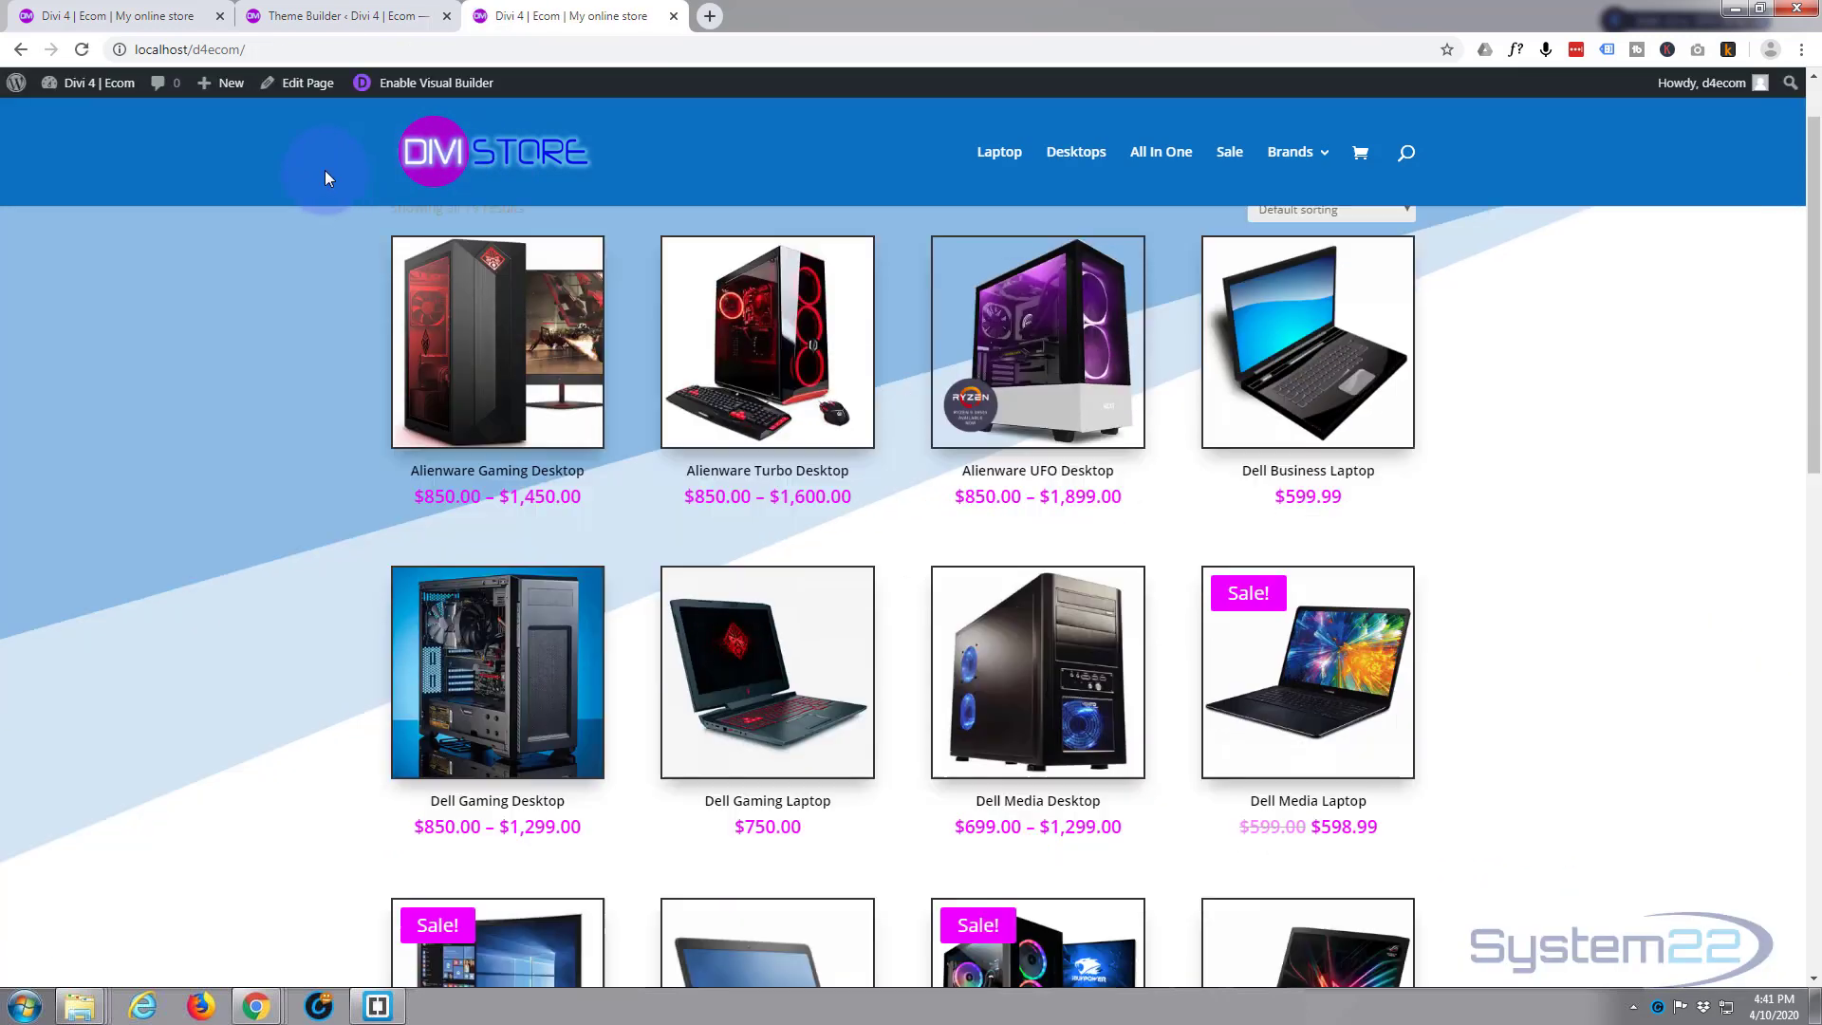